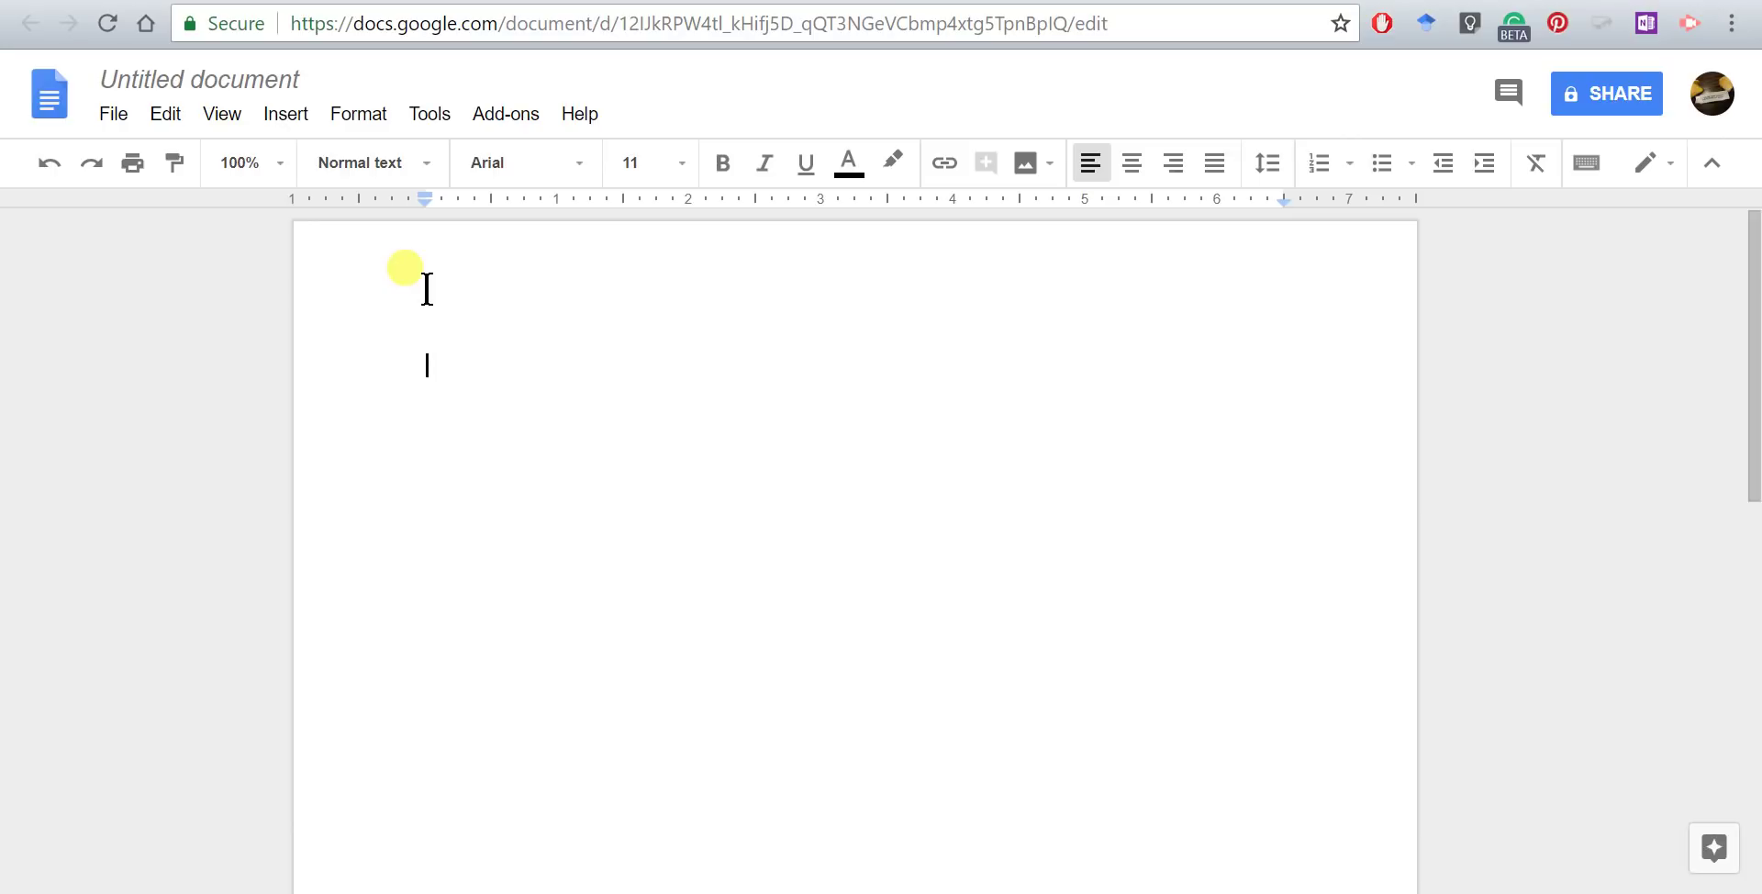
# Add a header to the document and enable a different header and footer for the first page.
pyautogui.click(283, 118)
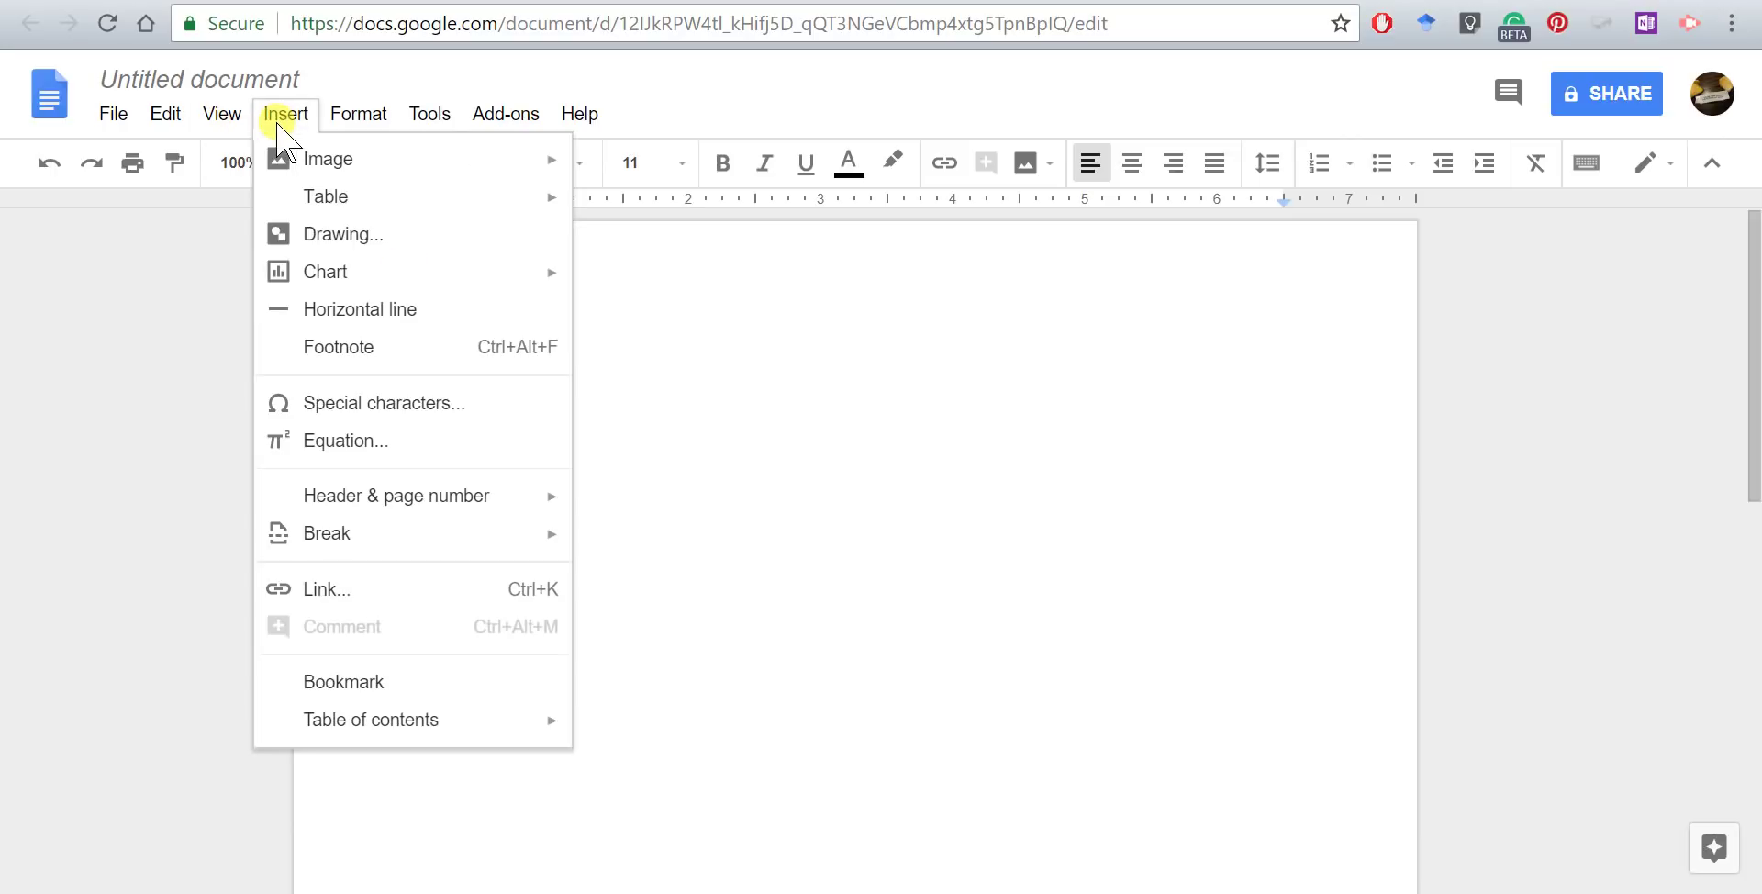
pyautogui.moveTo(413, 505)
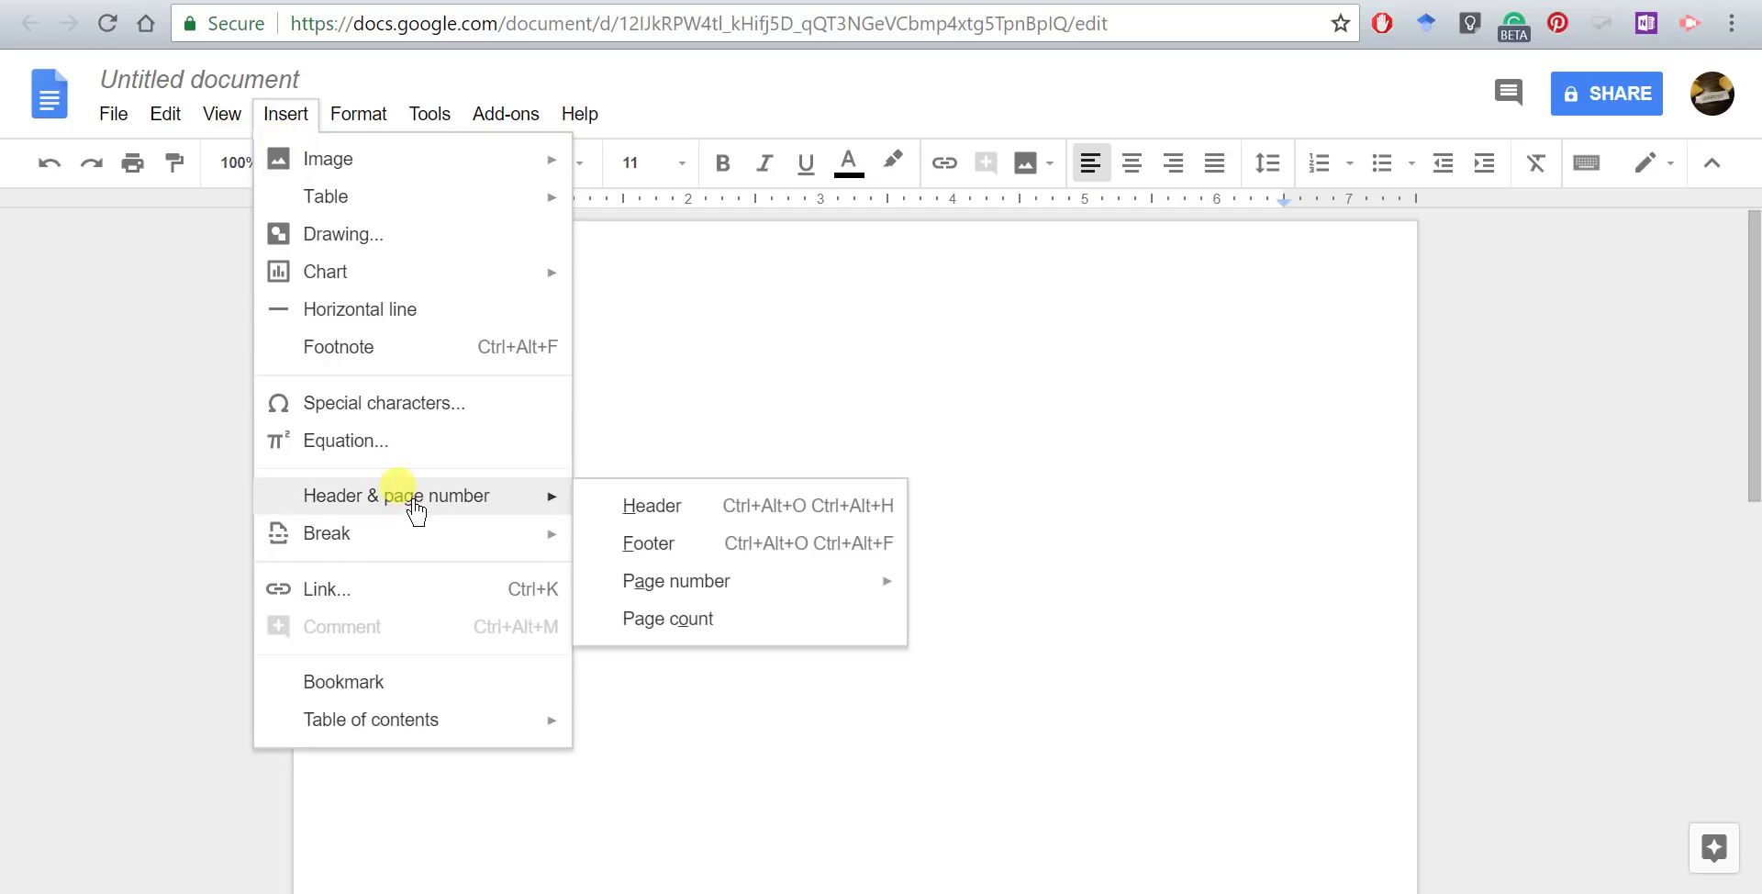
pyautogui.click(715, 514)
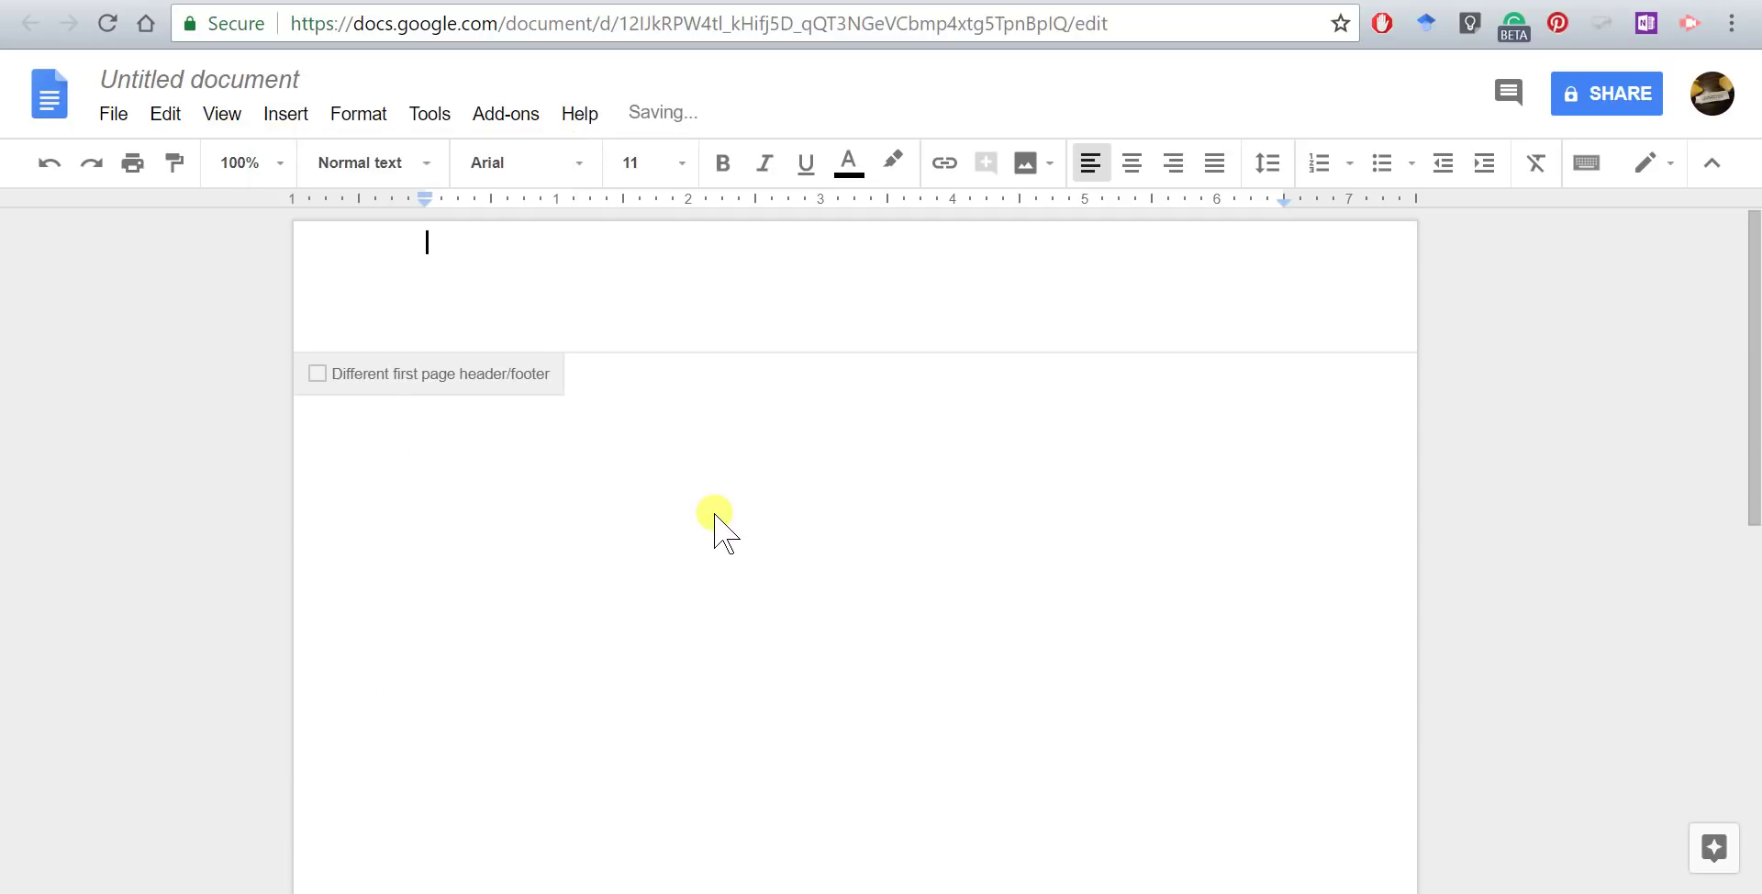
pyautogui.click(318, 372)
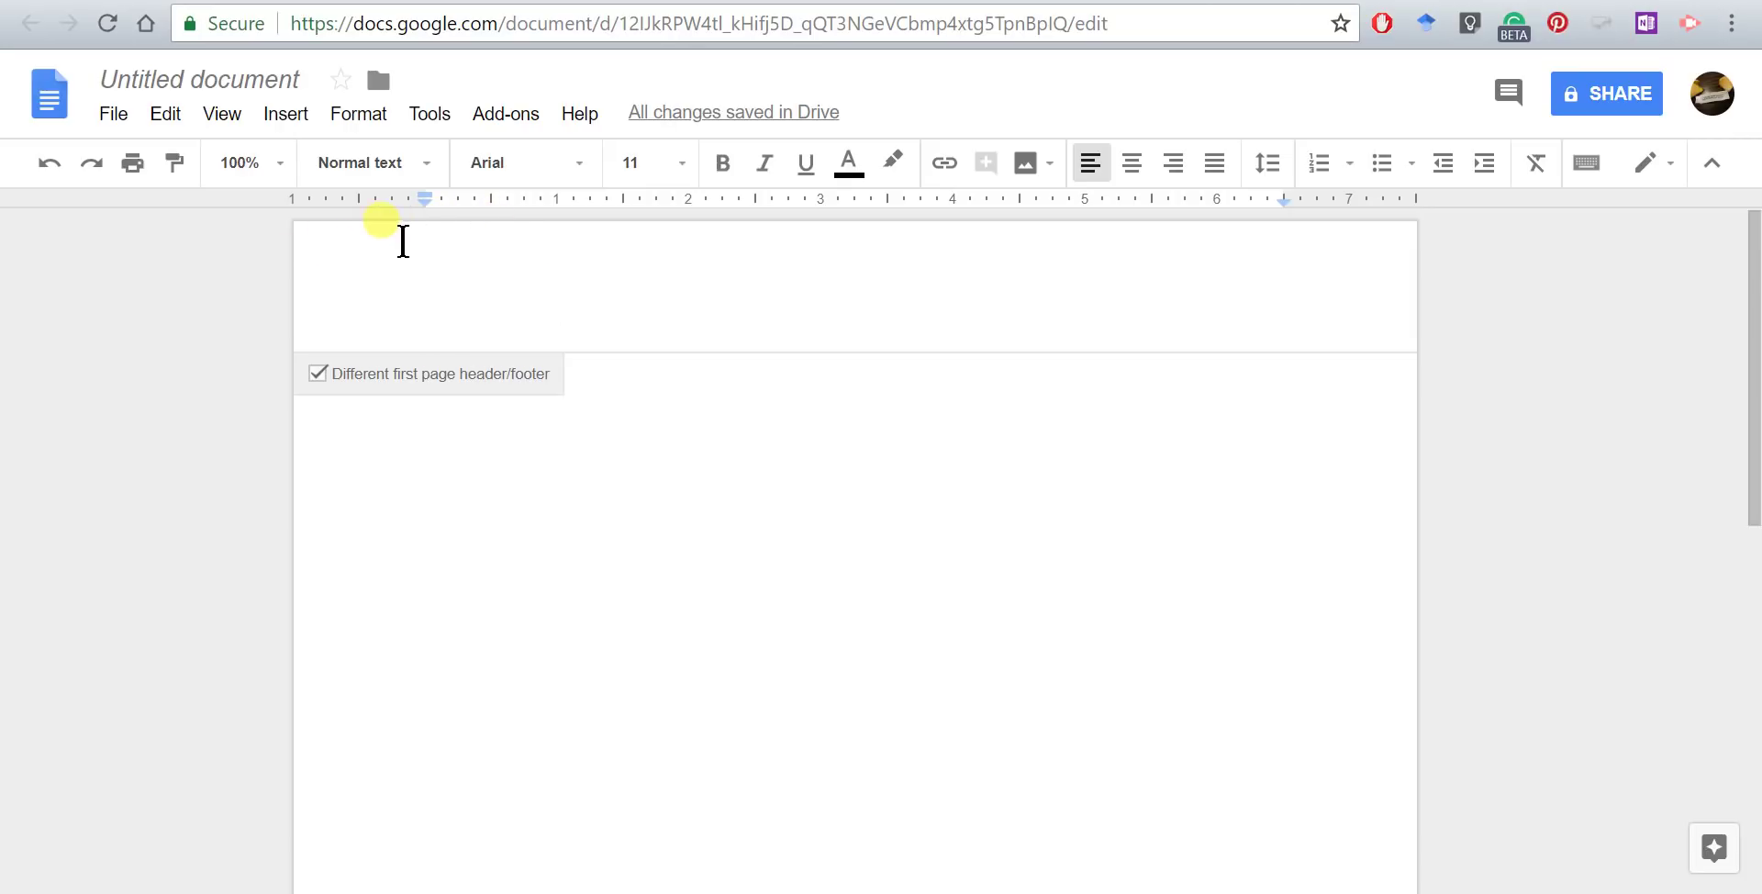
# Enter "Running head: SPIFFY TITLE" on the third line of the first page header, leaving two blank lines above it.
pyautogui.press('Return')
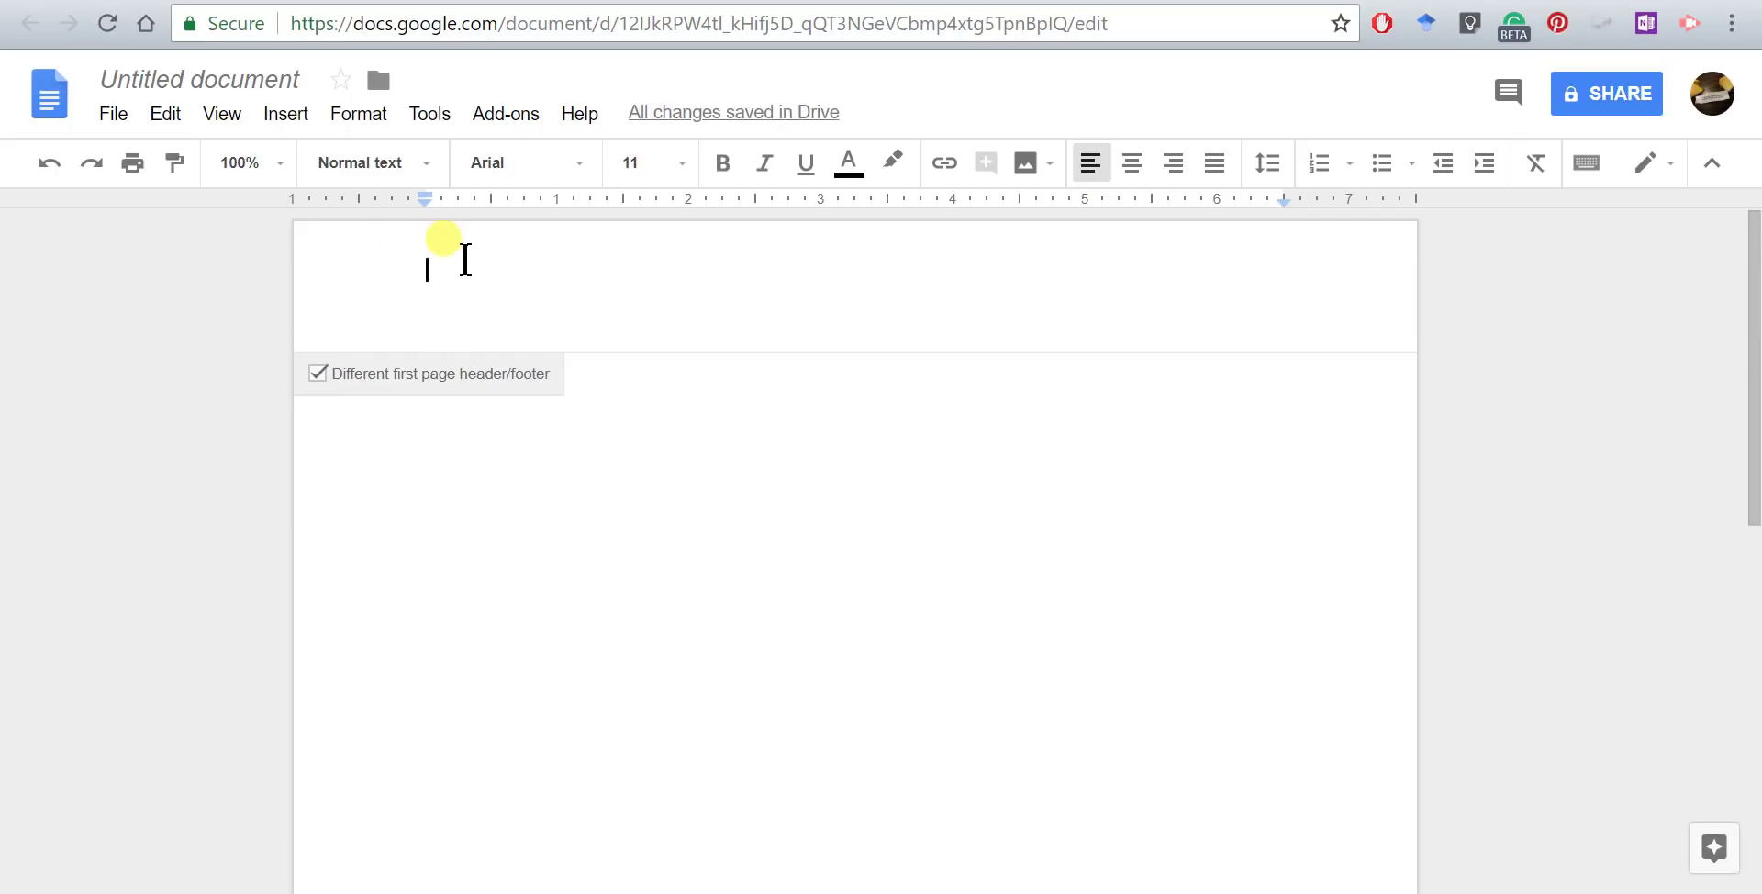
pyautogui.write('Running Hea')
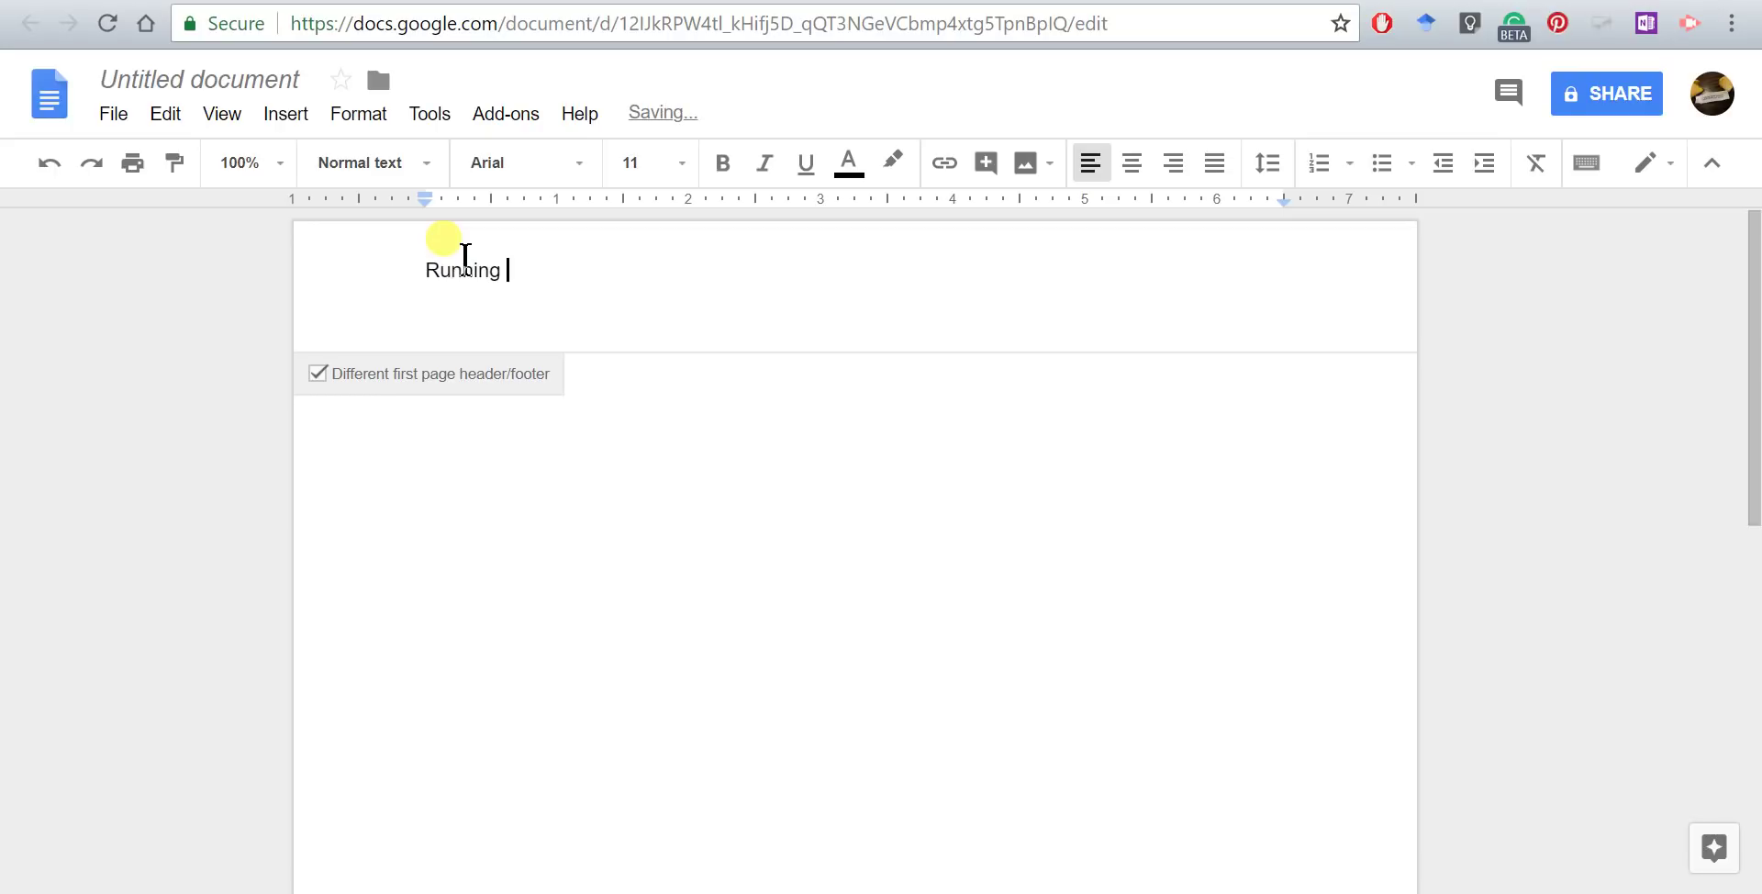
pyautogui.press('BackSpace')
pyautogui.press('BackSpace')
pyautogui.press('BackSpace')
pyautogui.press('BackSpace')
pyautogui.write('head: SPIFFY TITLE')
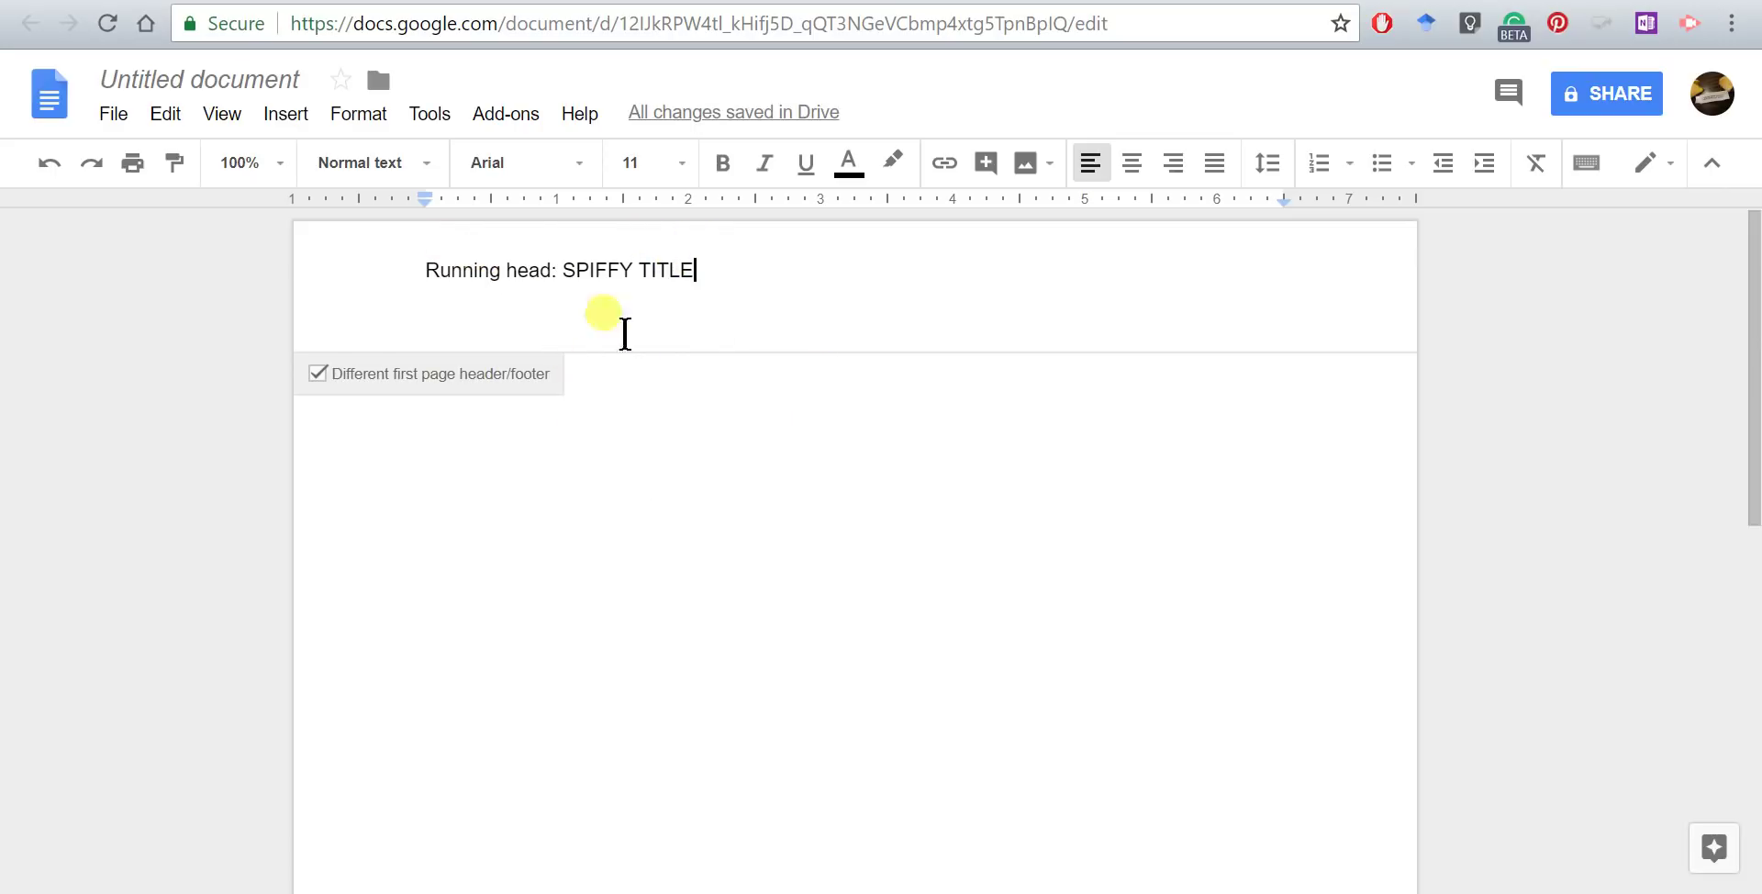
pyautogui.click(412, 266)
pyautogui.press('Return')
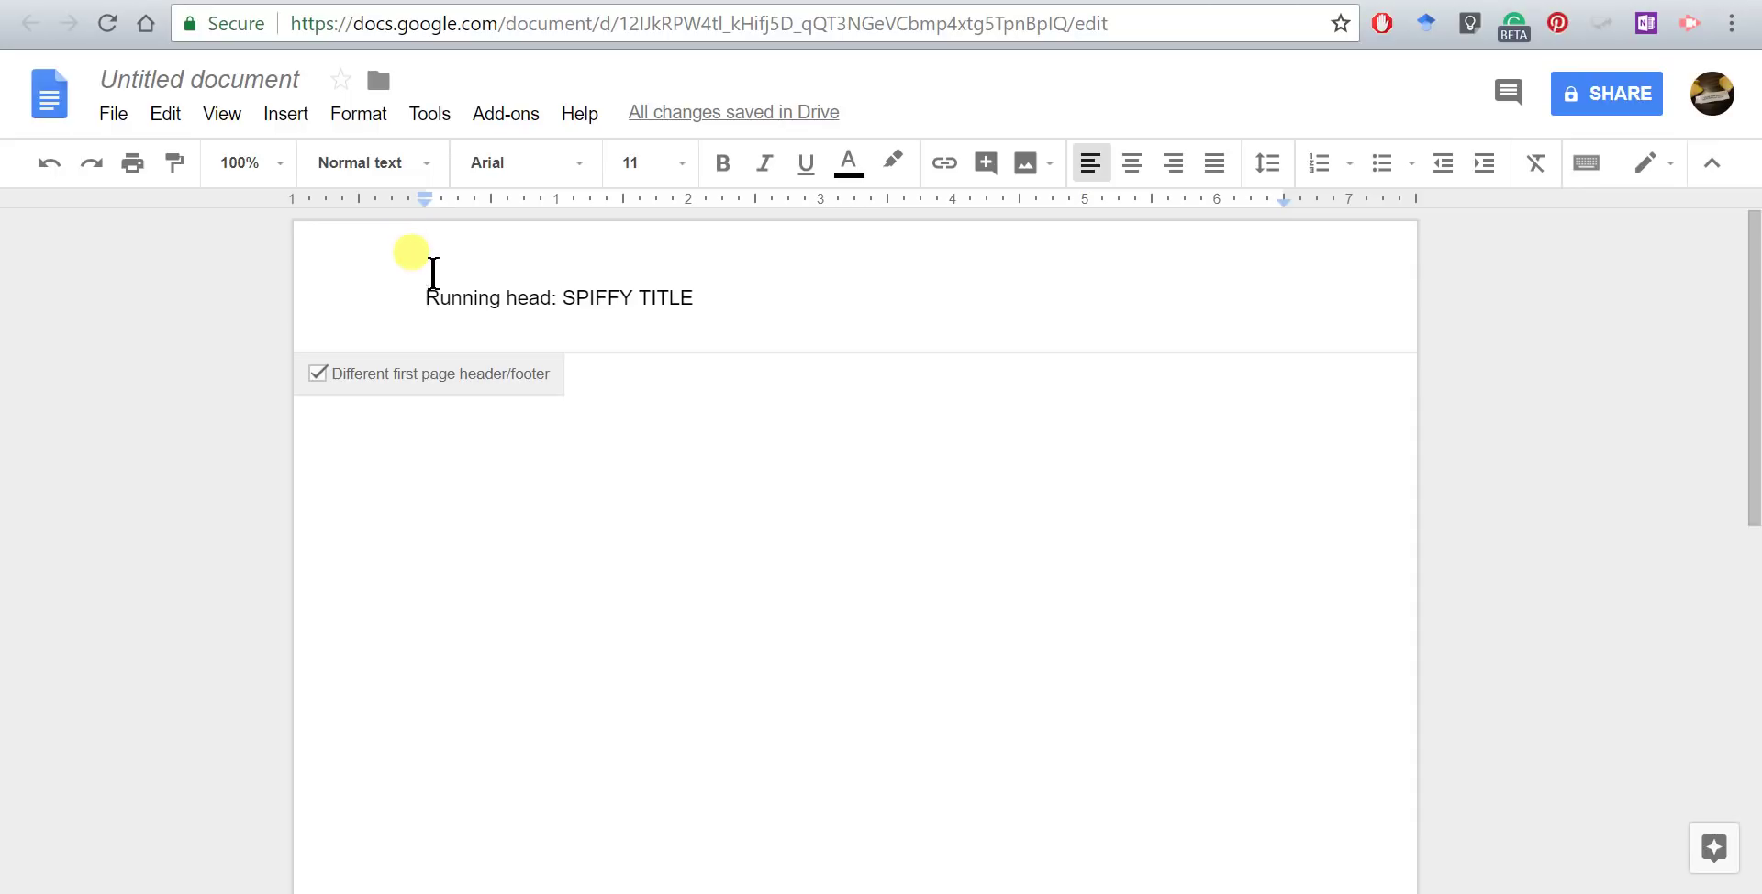
# Format the running head text in the first page header as Times New Roman, size 12.
pyautogui.moveTo(426, 294); pyautogui.dragTo(743, 291)
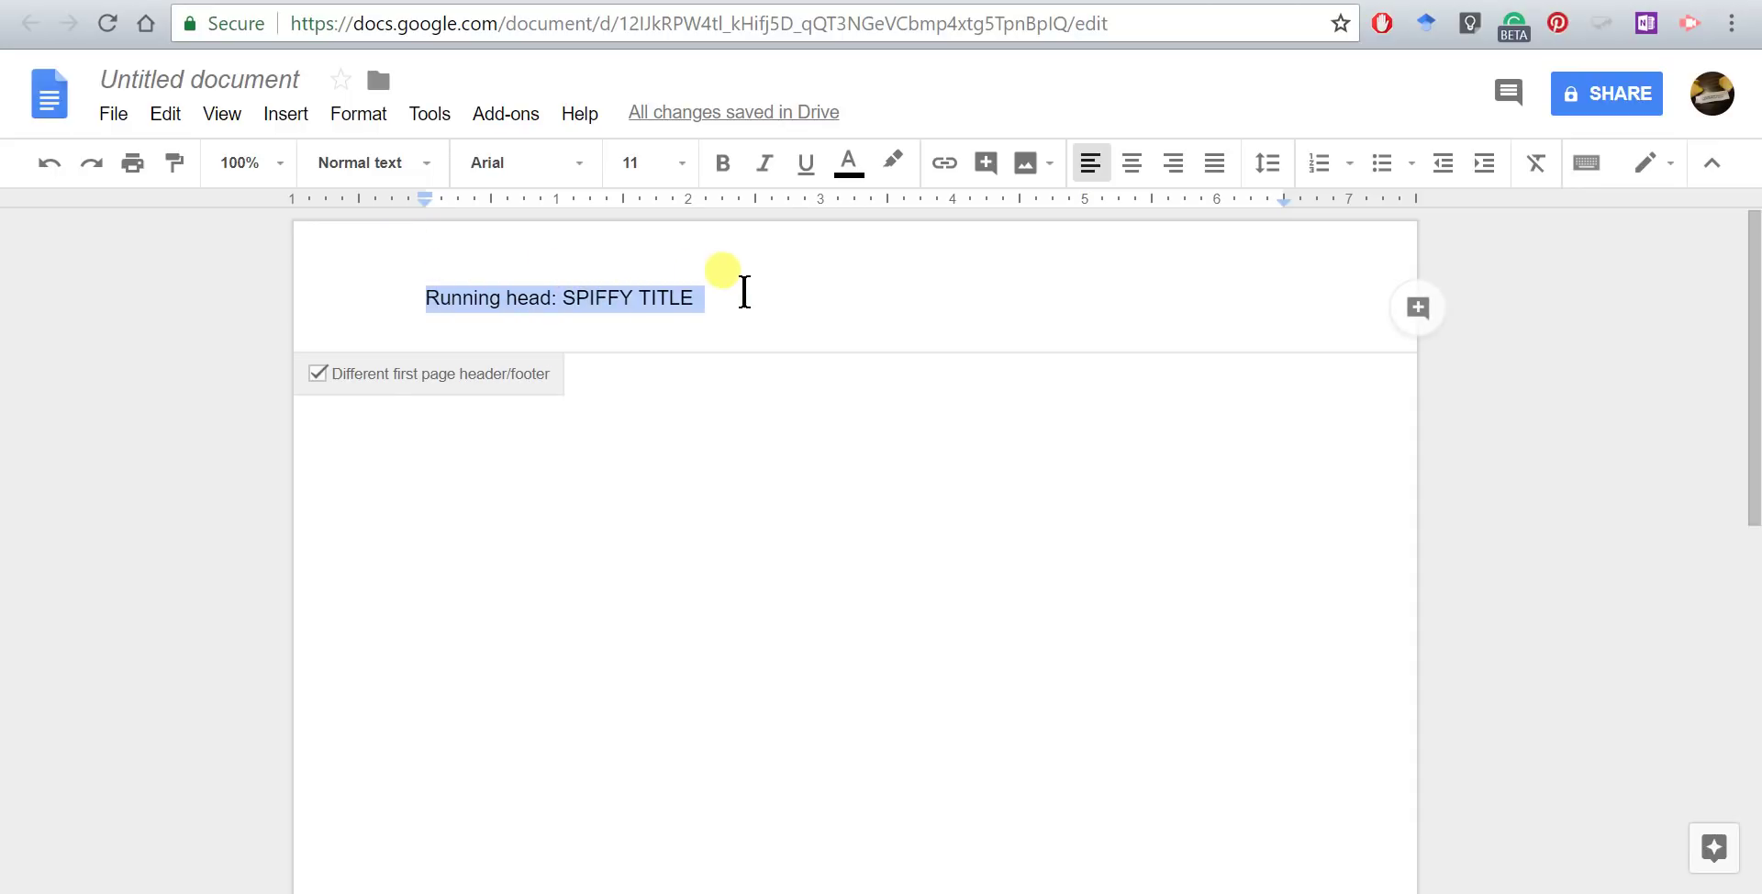
pyautogui.click(580, 164)
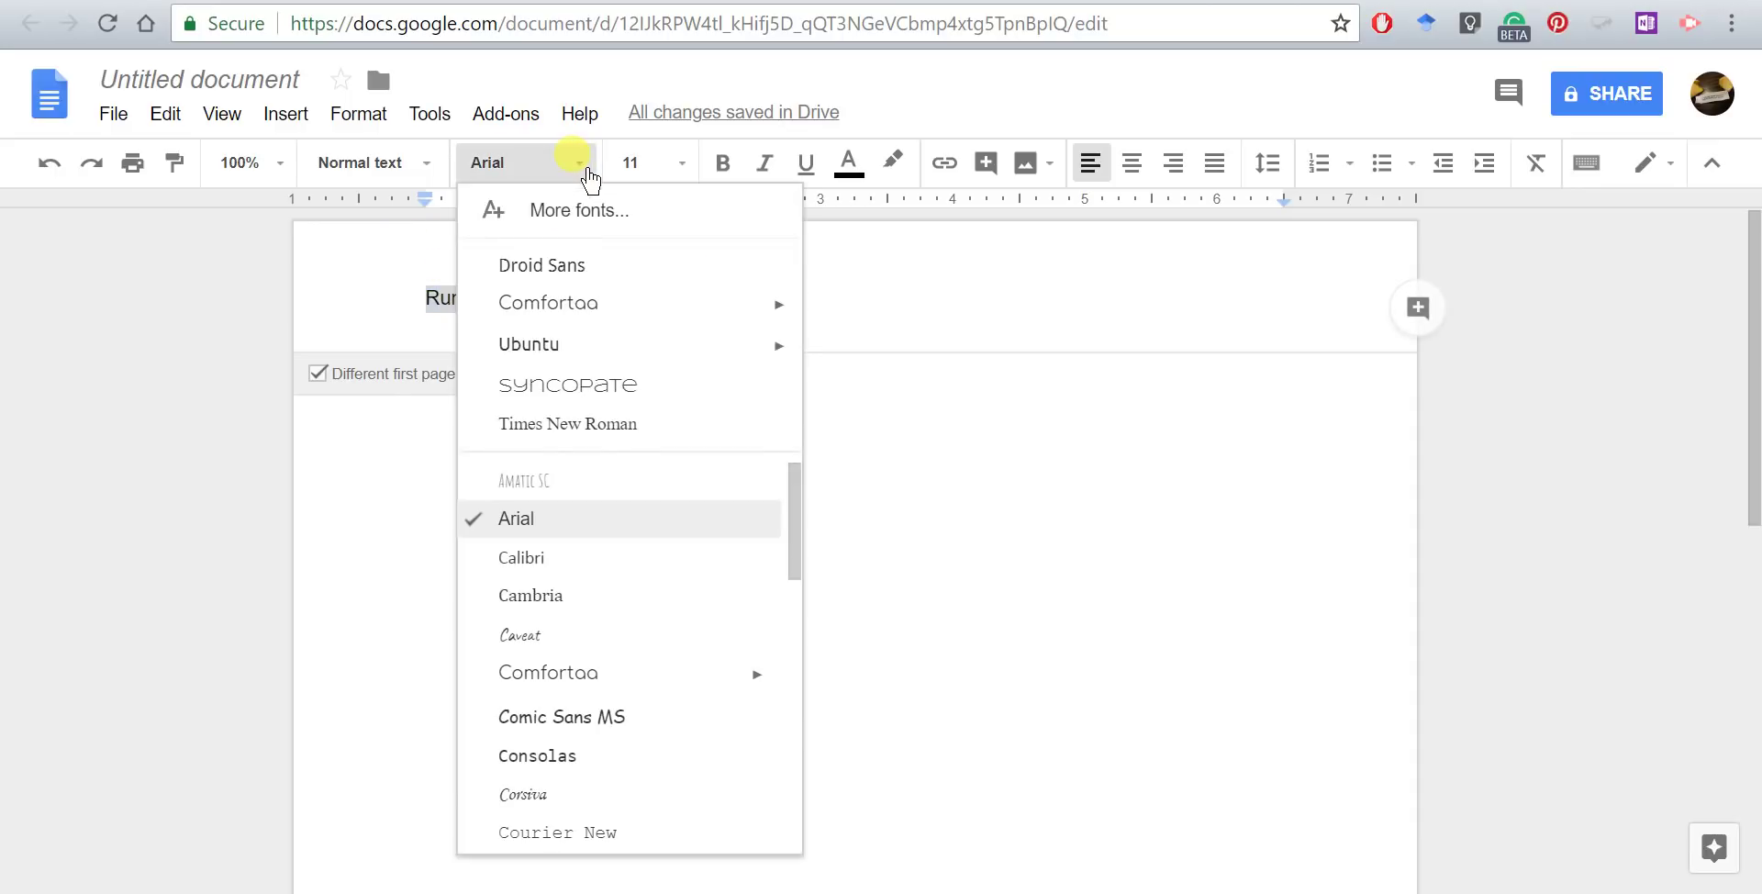
pyautogui.click(564, 421)
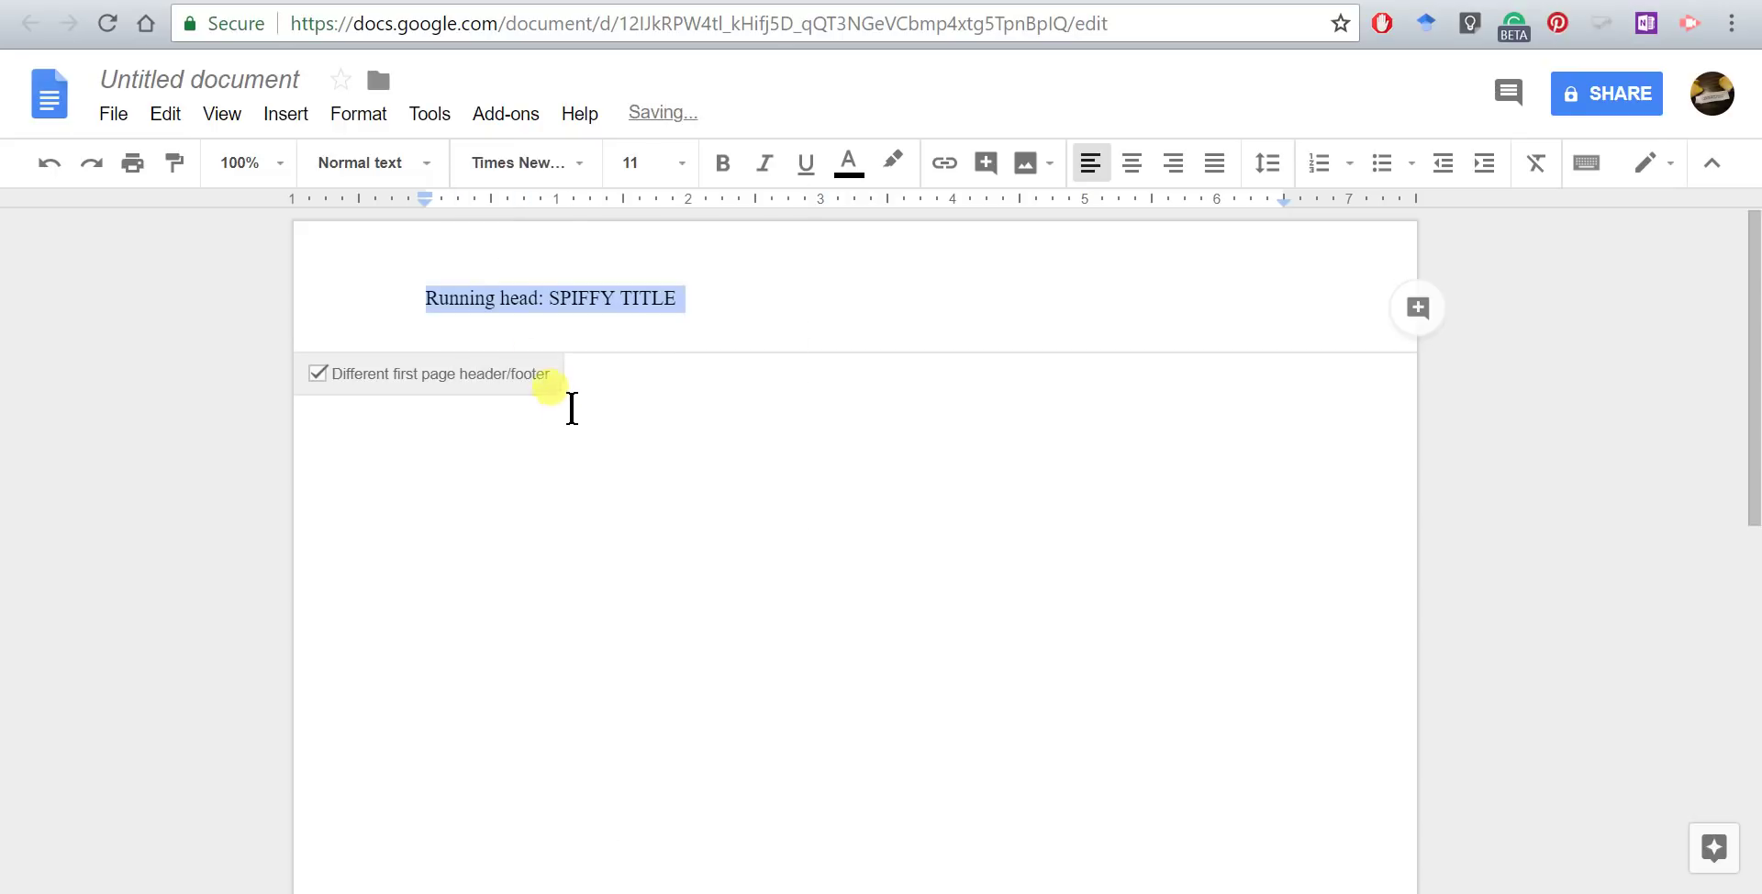
pyautogui.click(682, 163)
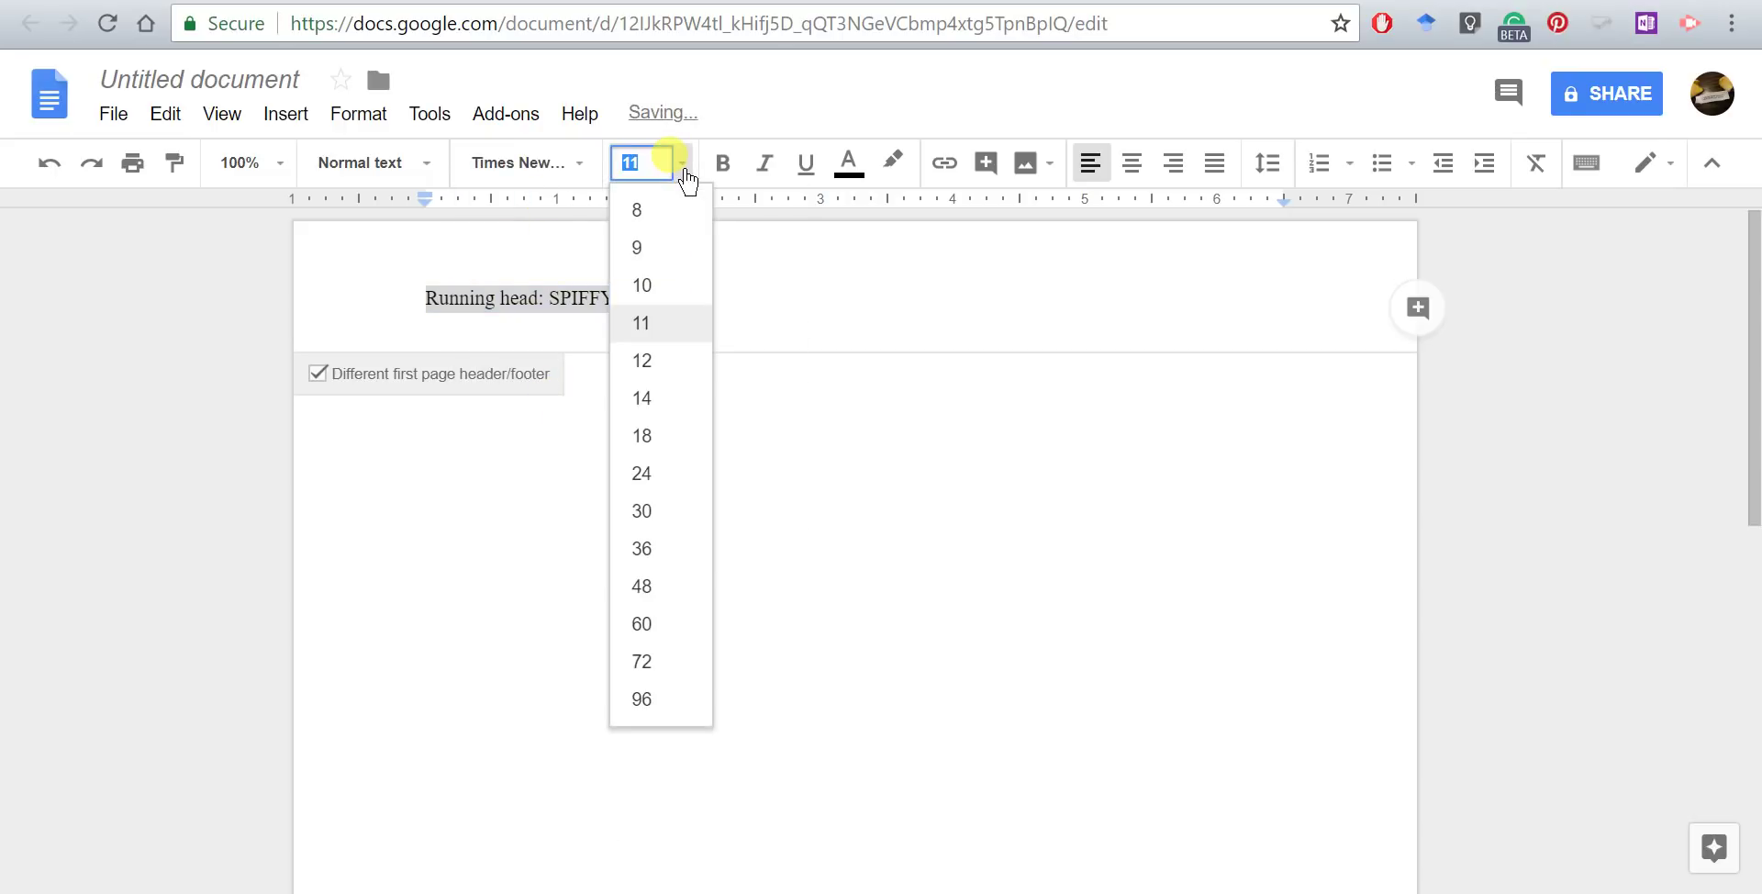
pyautogui.click(661, 356)
pyautogui.click(750, 303)
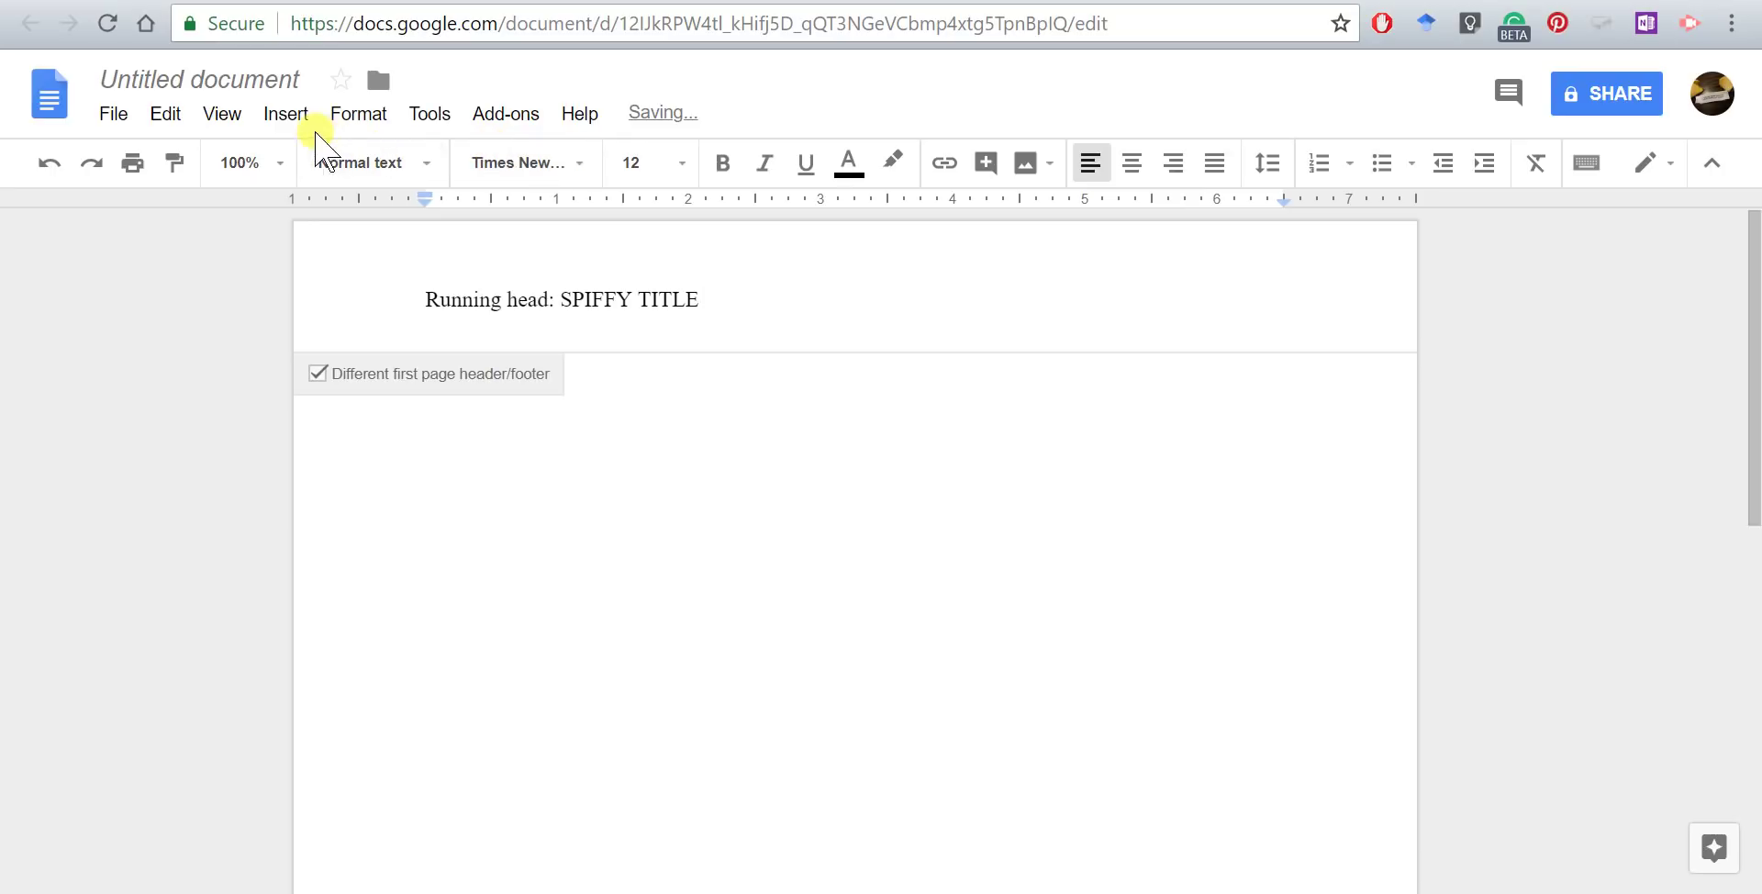
# Insert automatic page numbers in the header, using the layout that starts numbering on the first page.
pyautogui.click(266, 114)
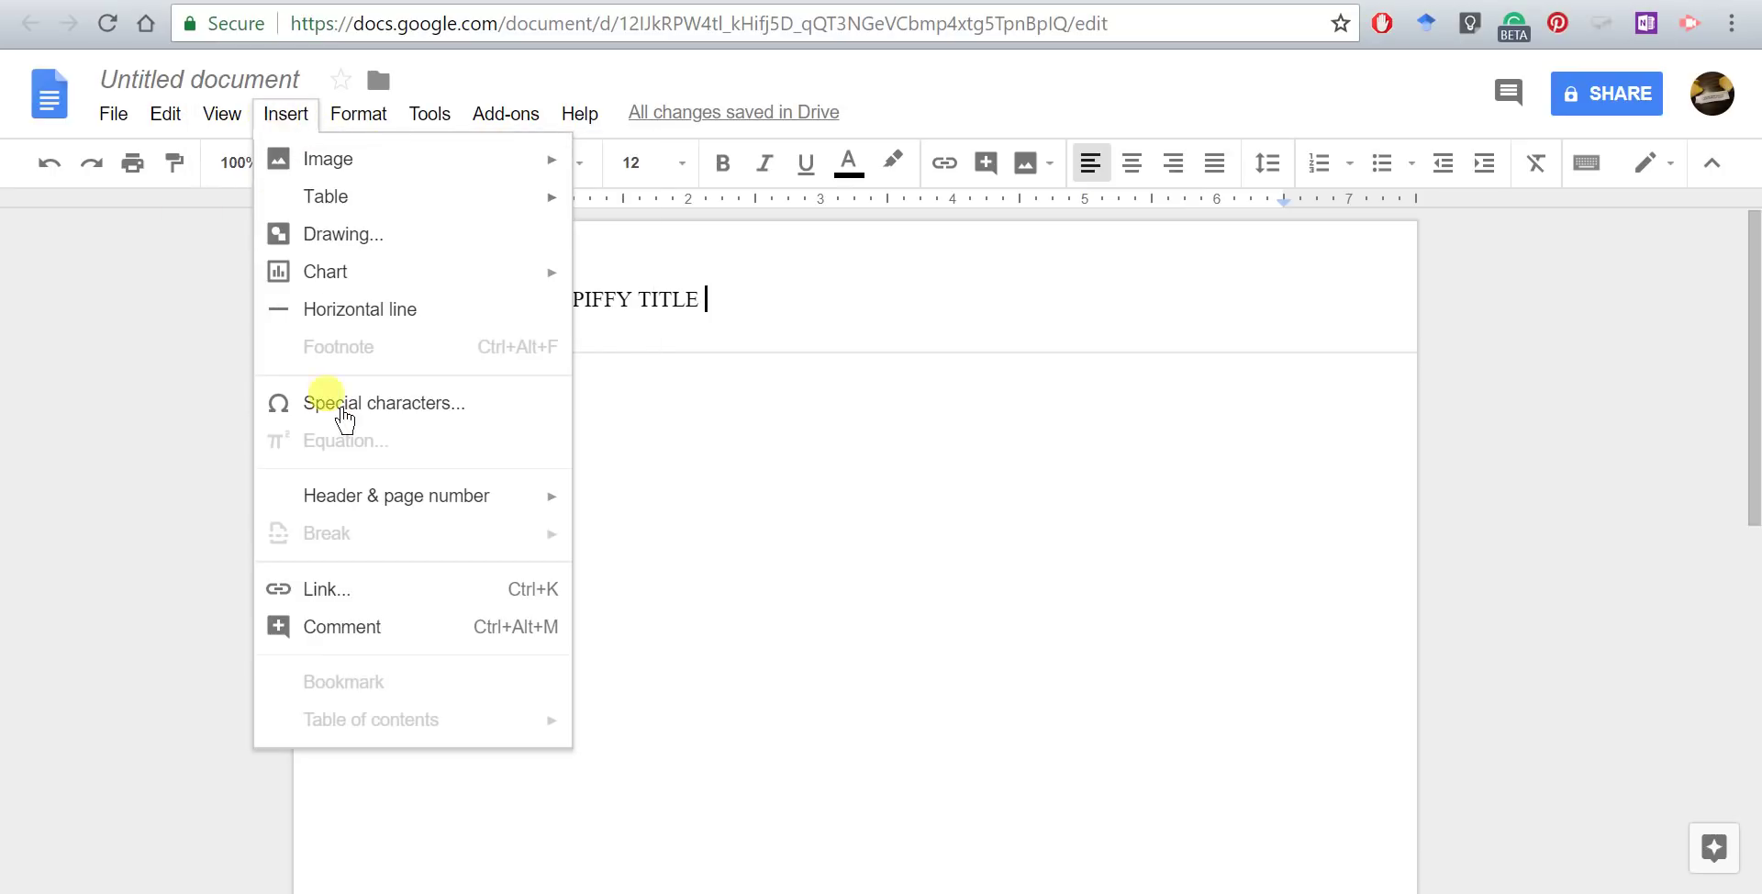
pyautogui.moveTo(381, 500)
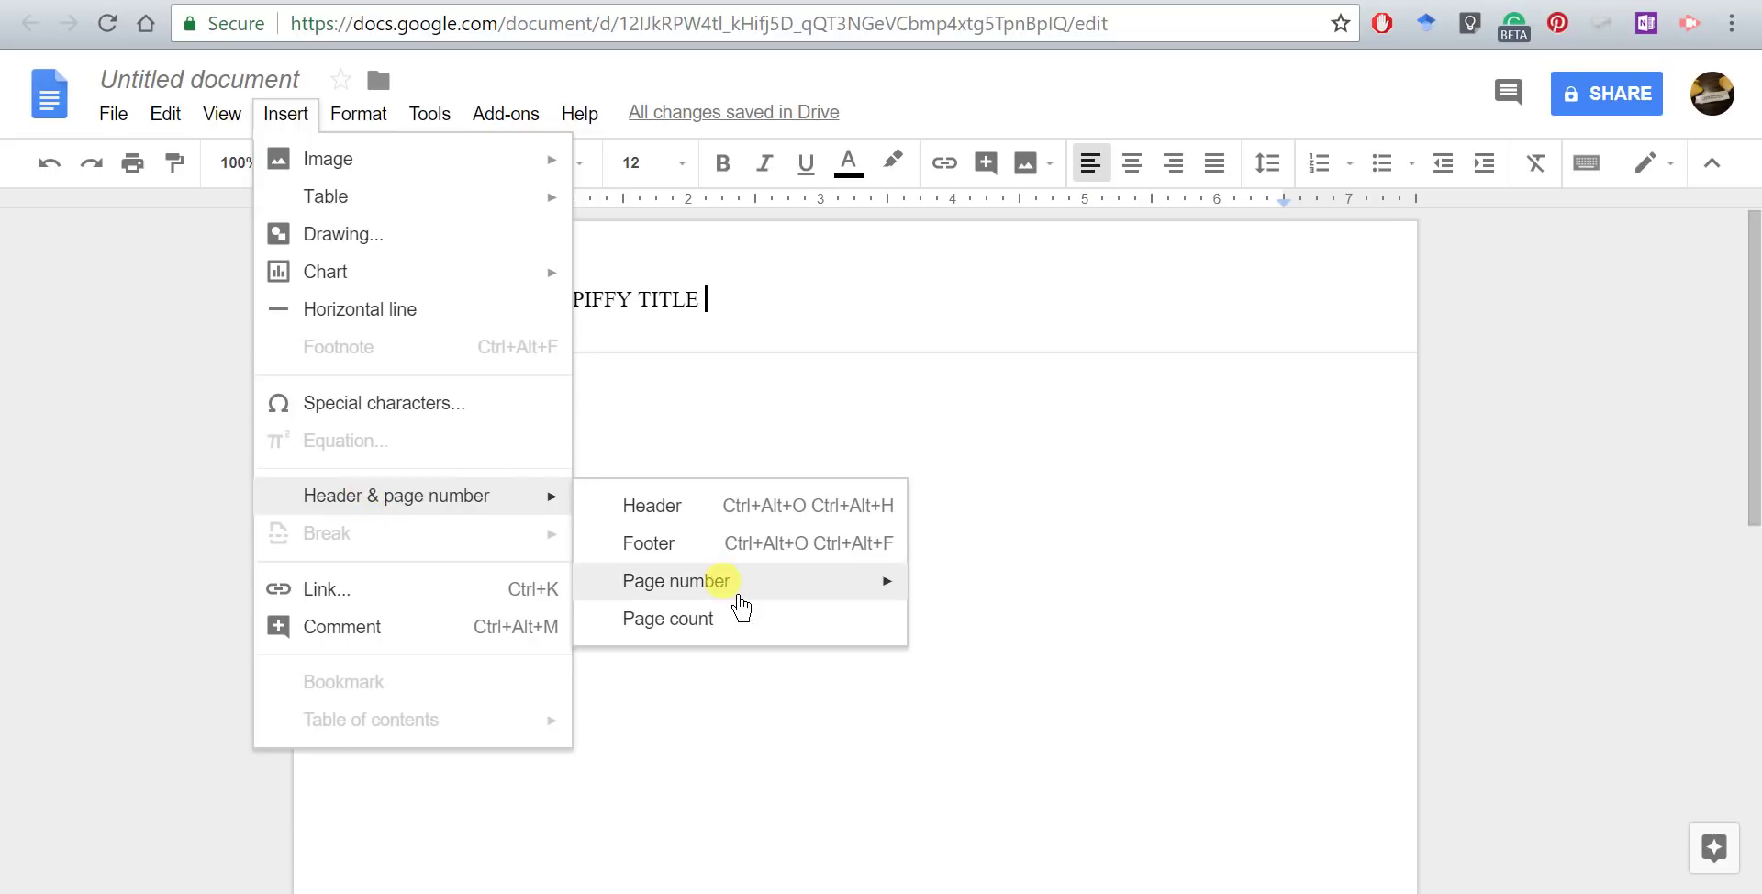
pyautogui.moveTo(742, 608)
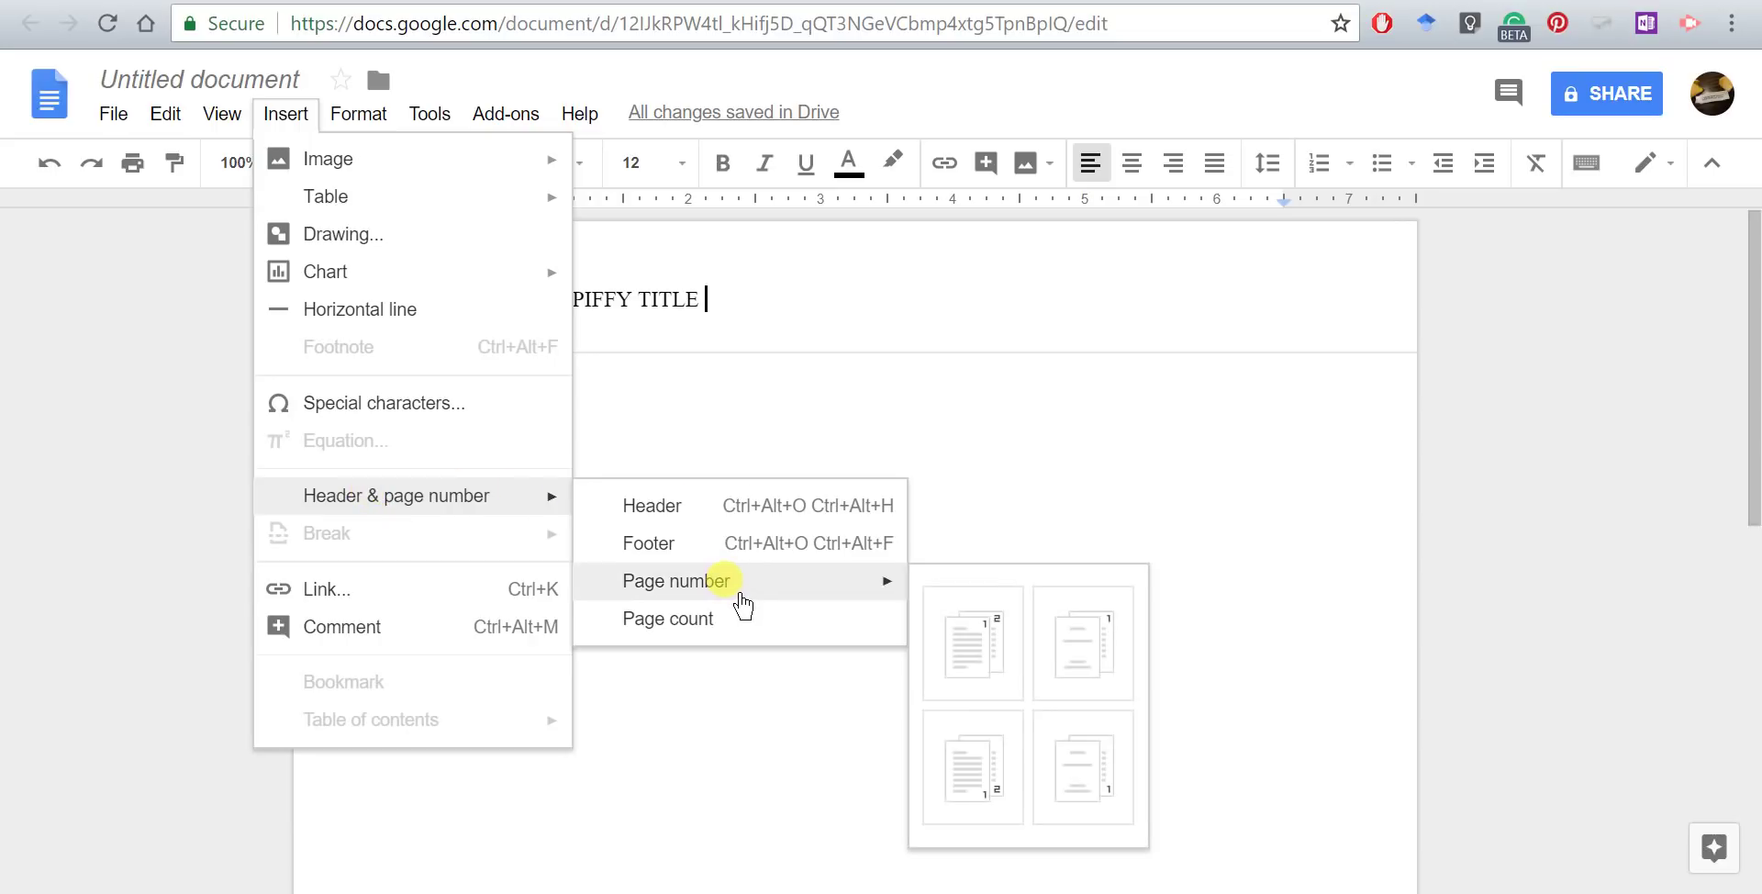
pyautogui.click(973, 642)
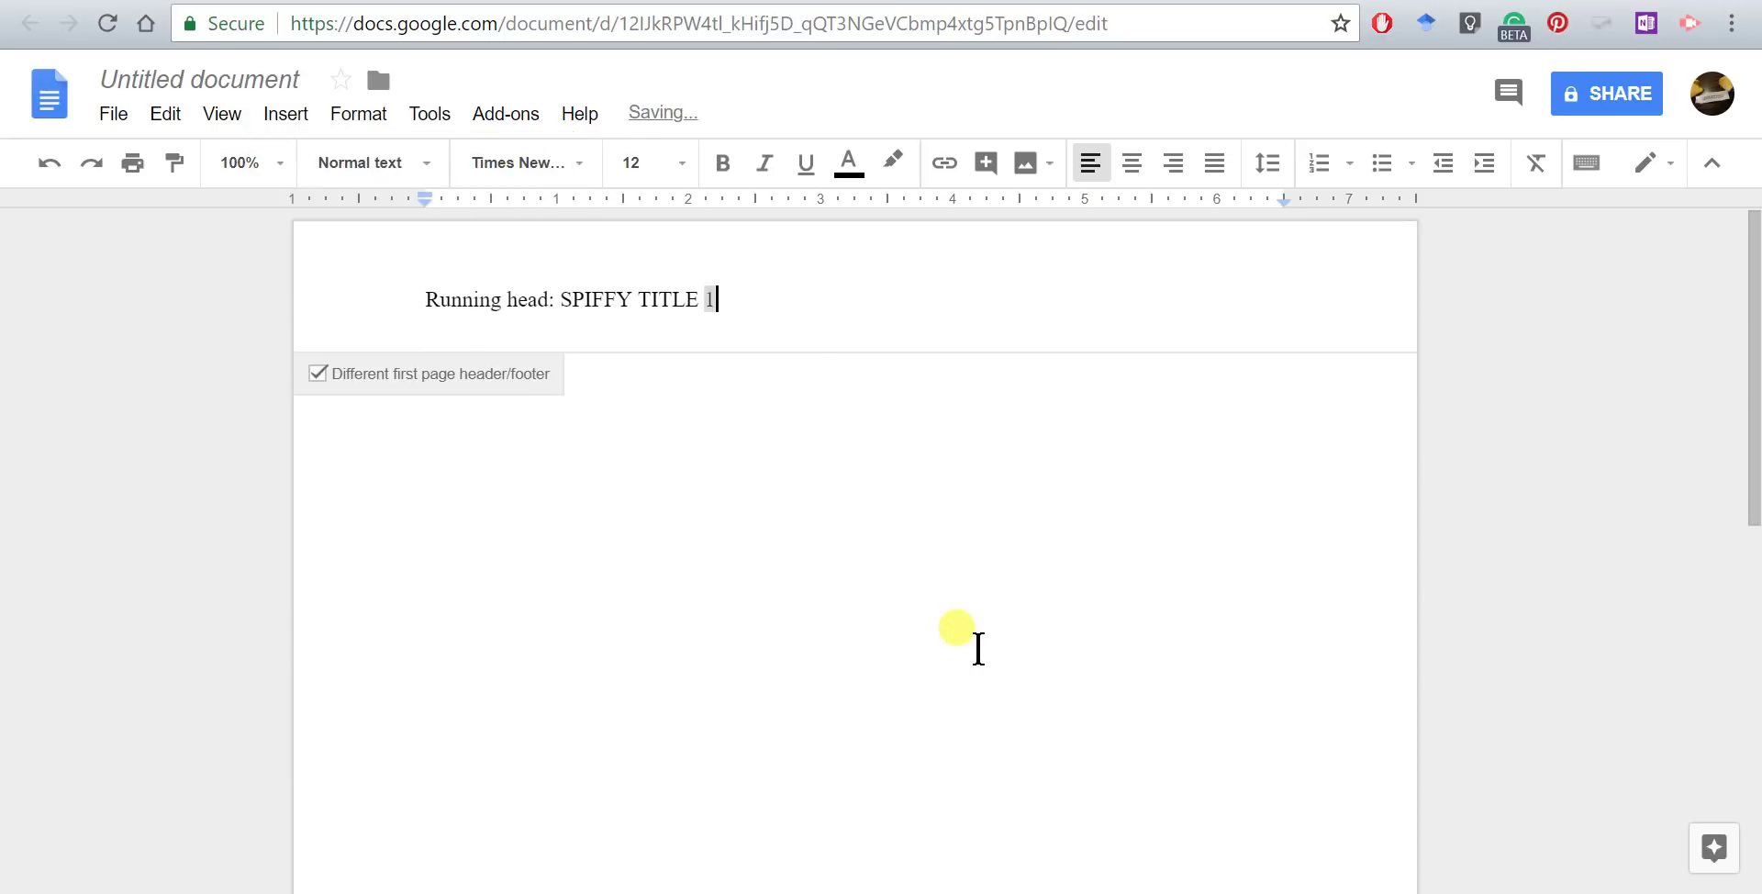
# Tab the page number over to the right margin of the first page's running head line, and leave the header.
pyautogui.click(699, 300)
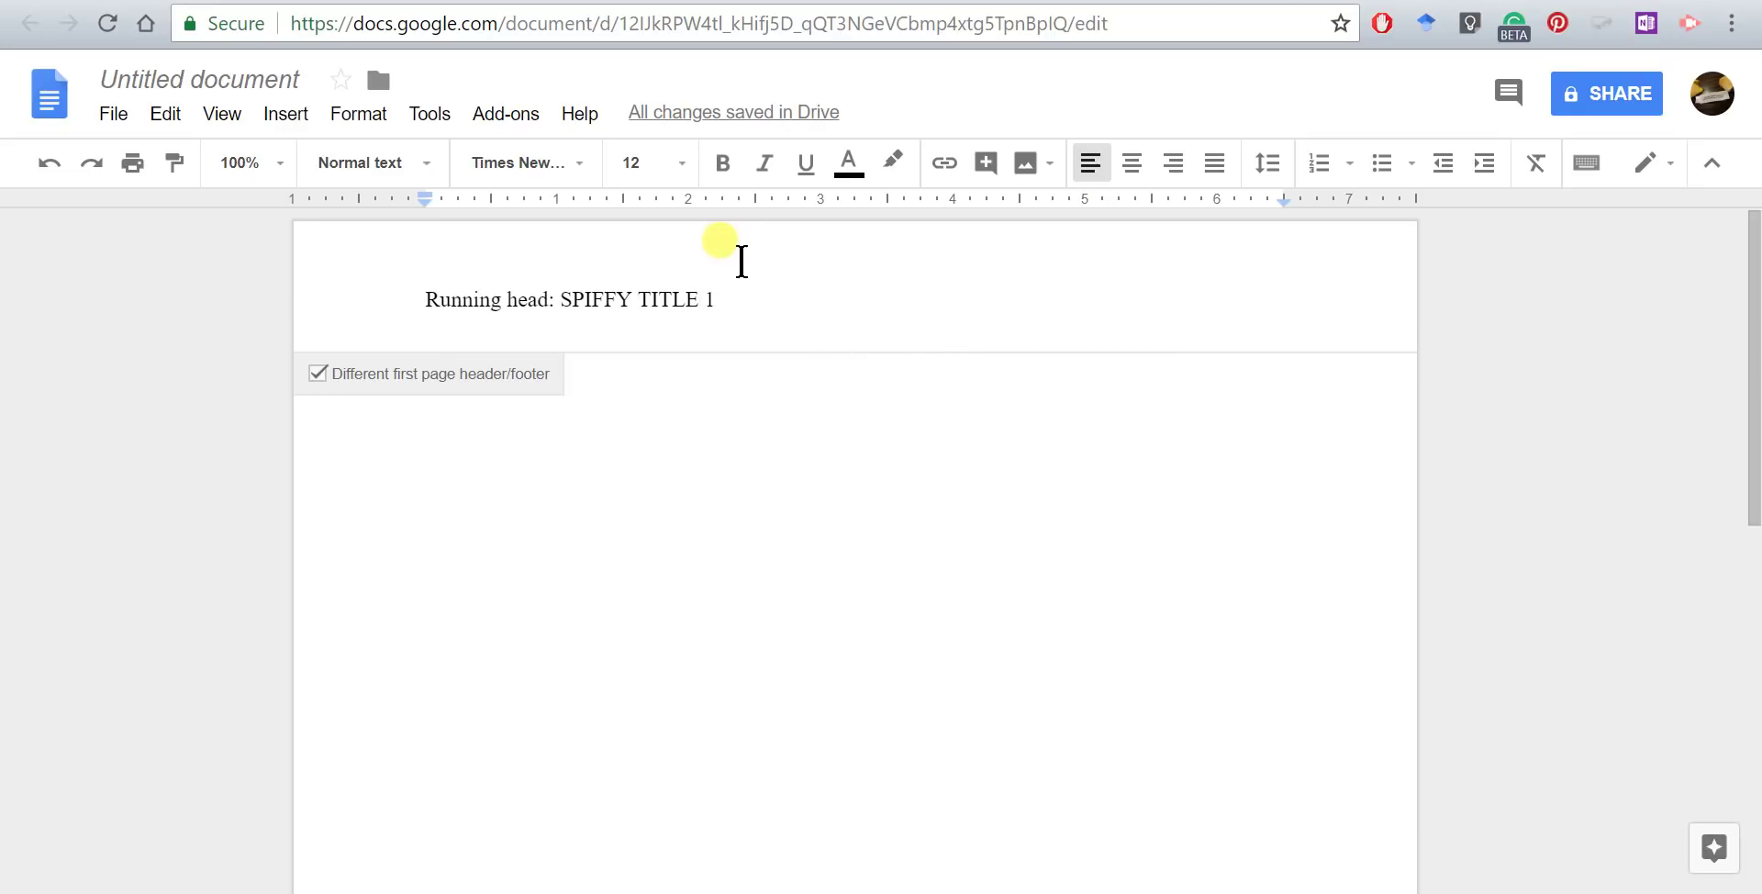
pyautogui.press('Tab')
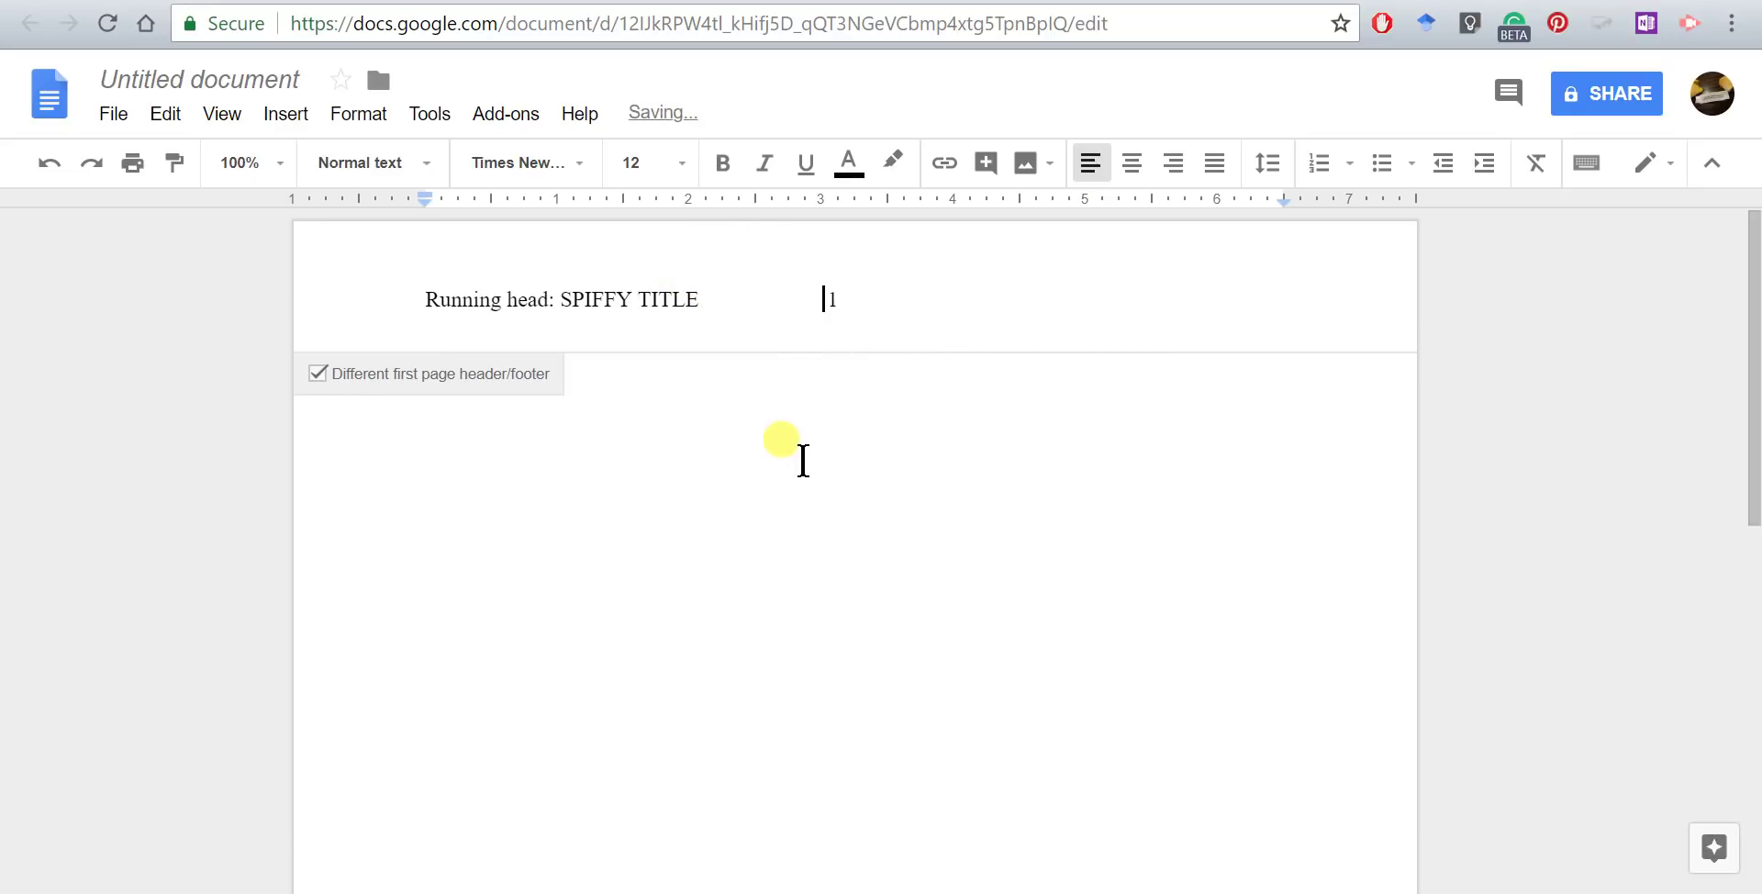
pyautogui.press('Tab')
pyautogui.press('Tab')
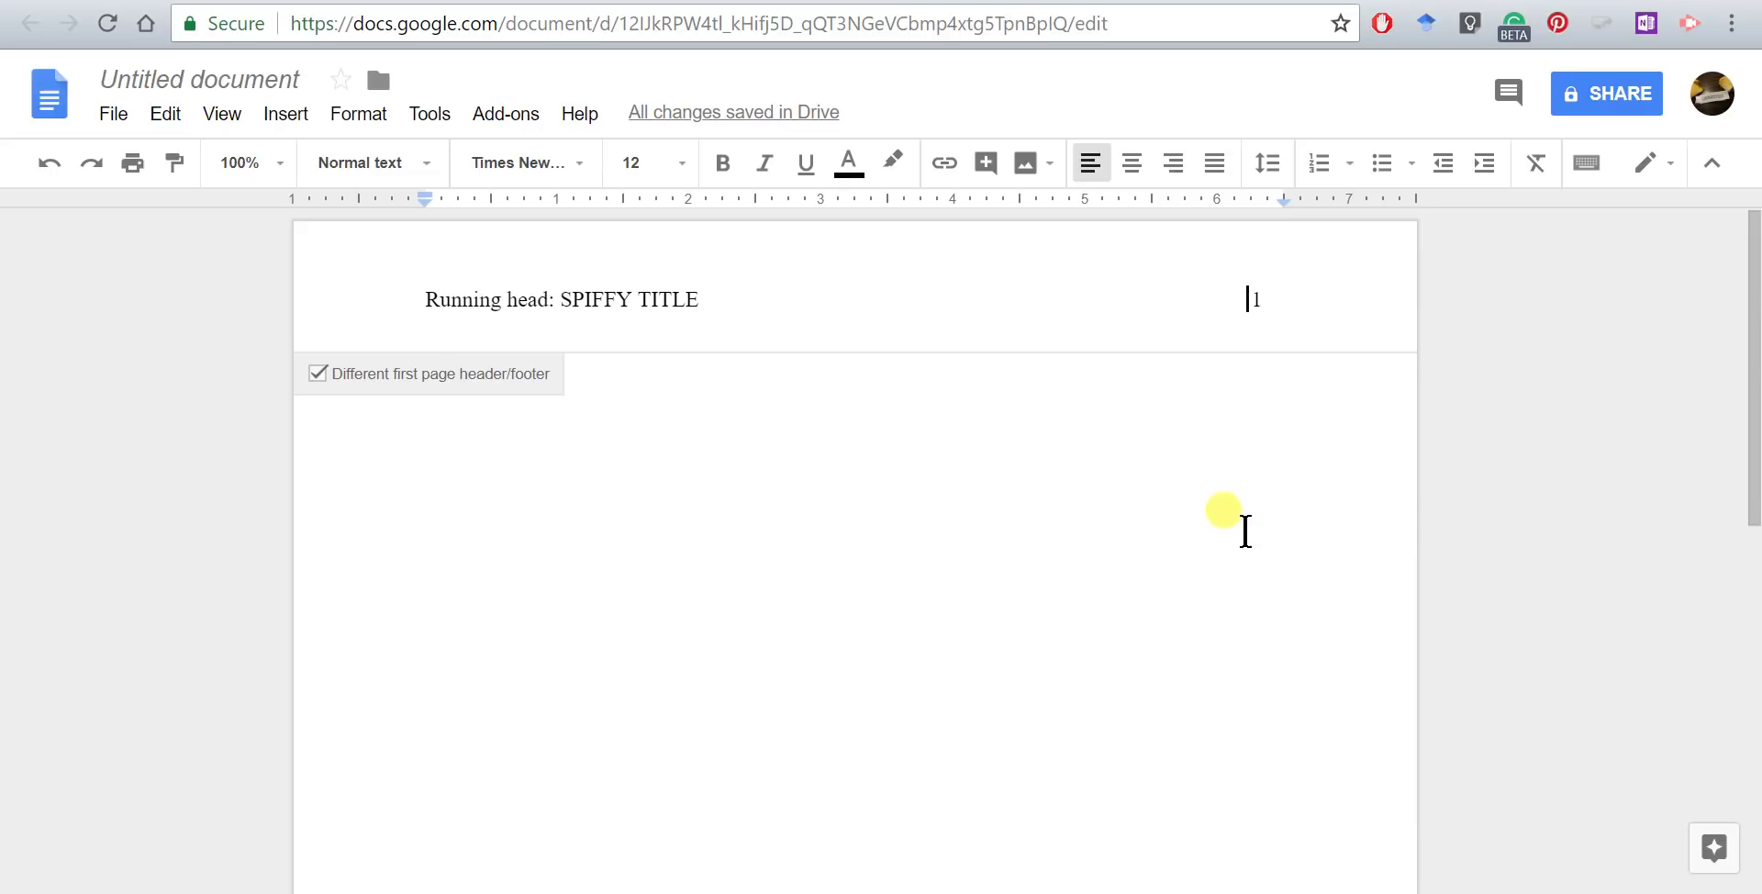
pyautogui.moveTo(1264, 301); pyautogui.dragTo(416, 287)
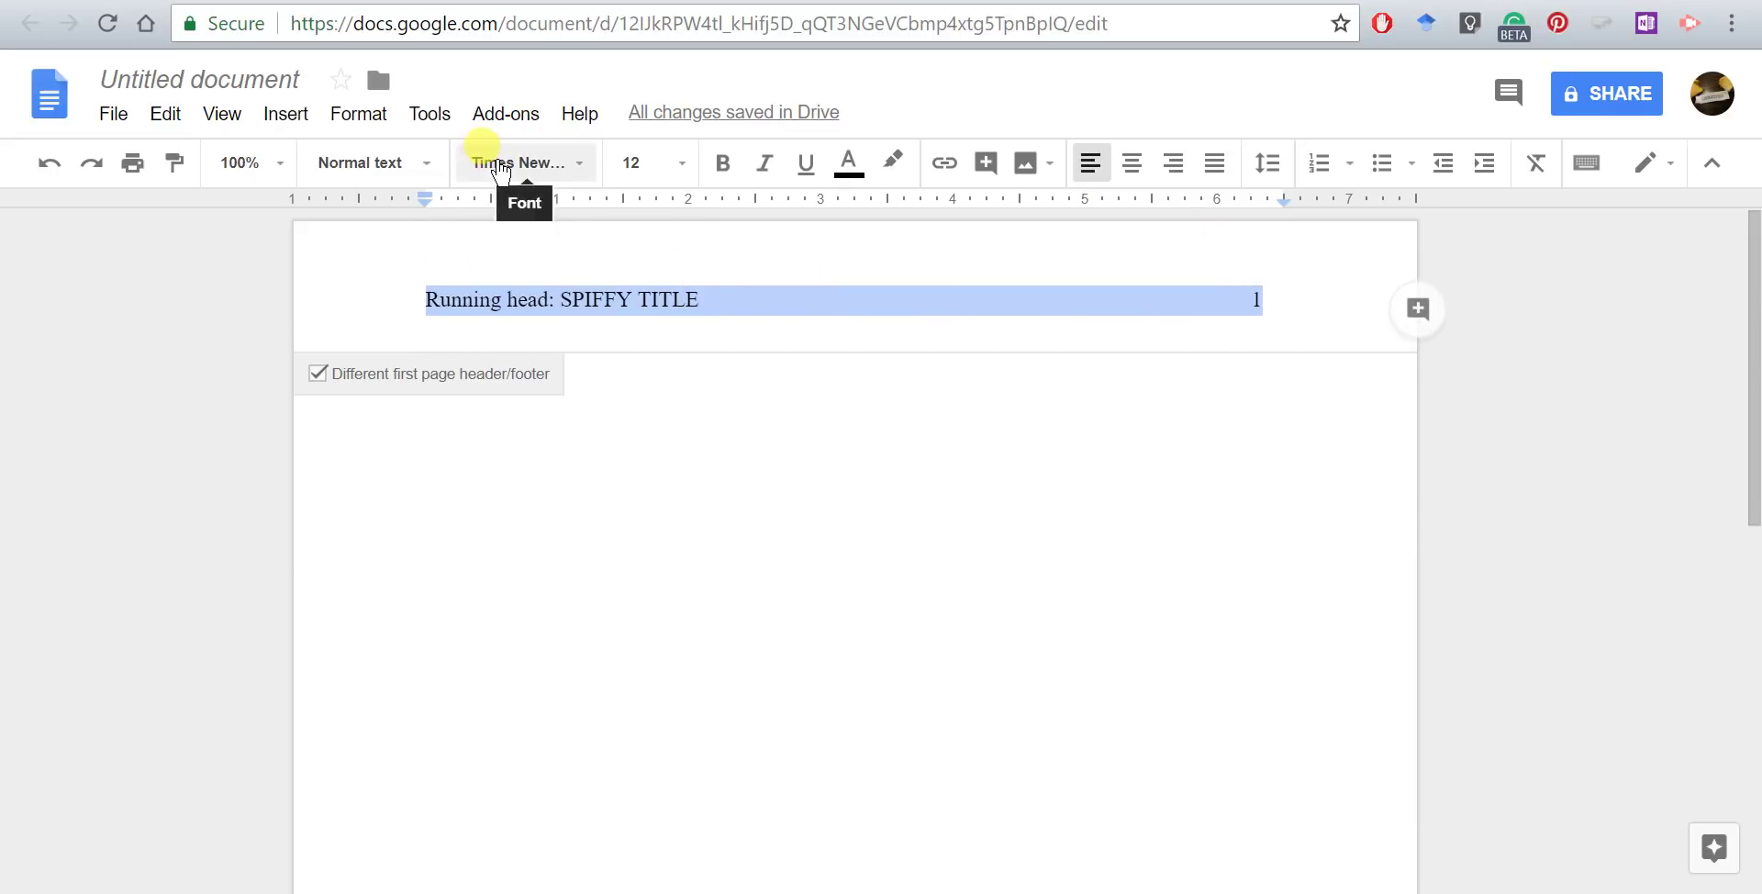
pyautogui.click(698, 487)
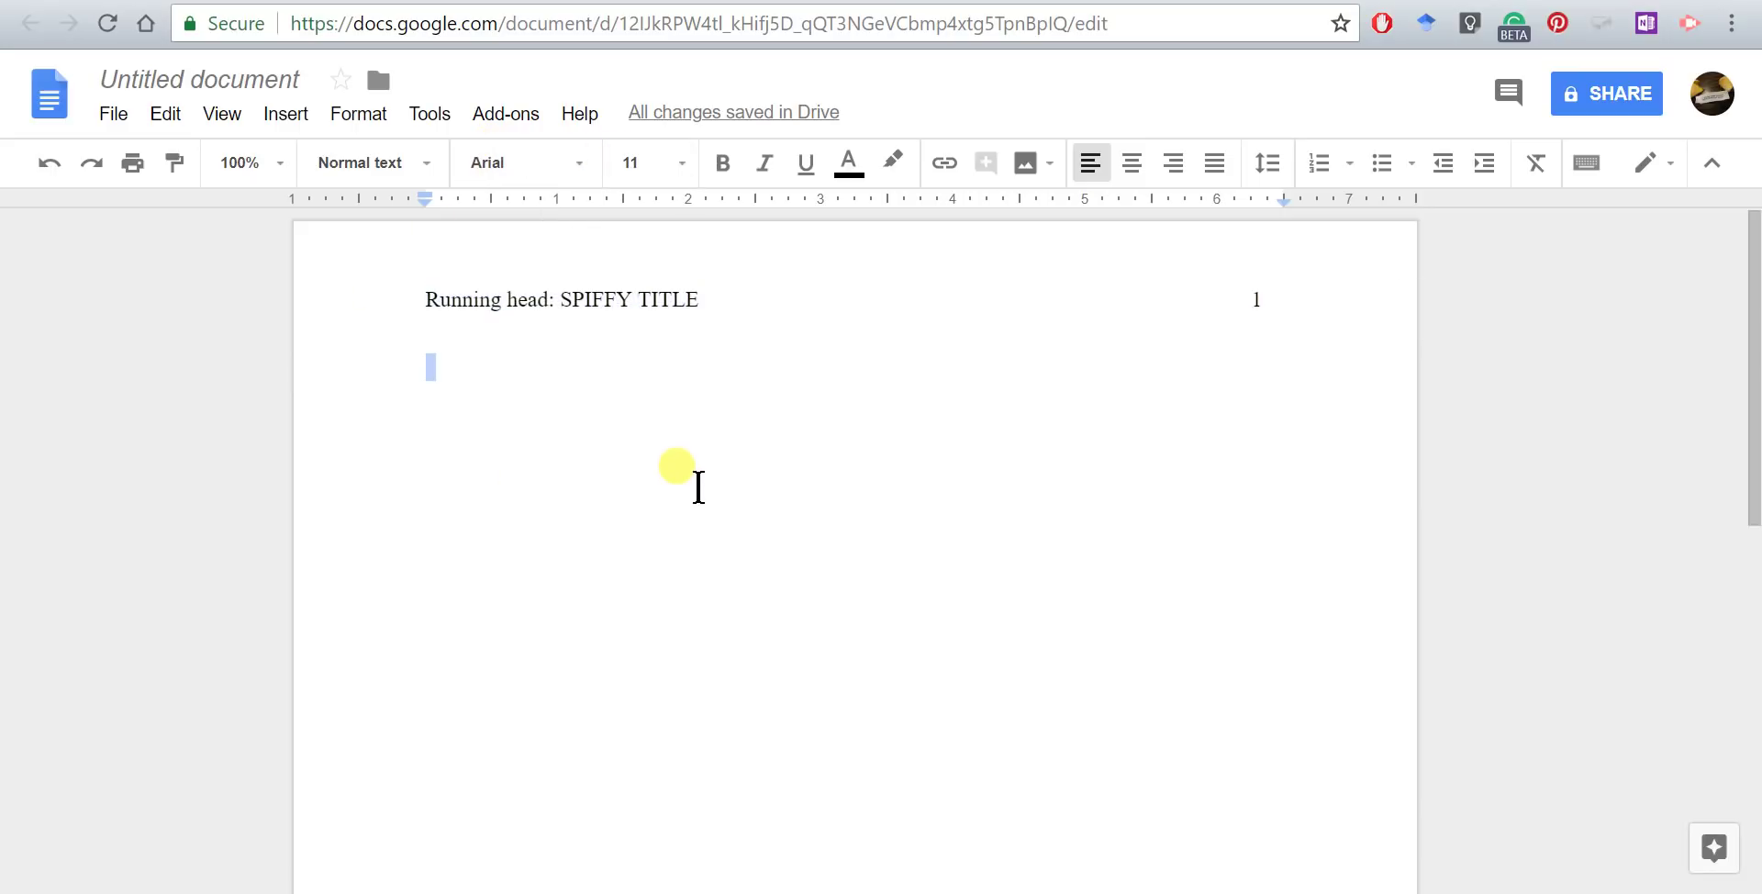
# Insert a page break in the body of the first page to start a second page.
pyautogui.click(425, 367)
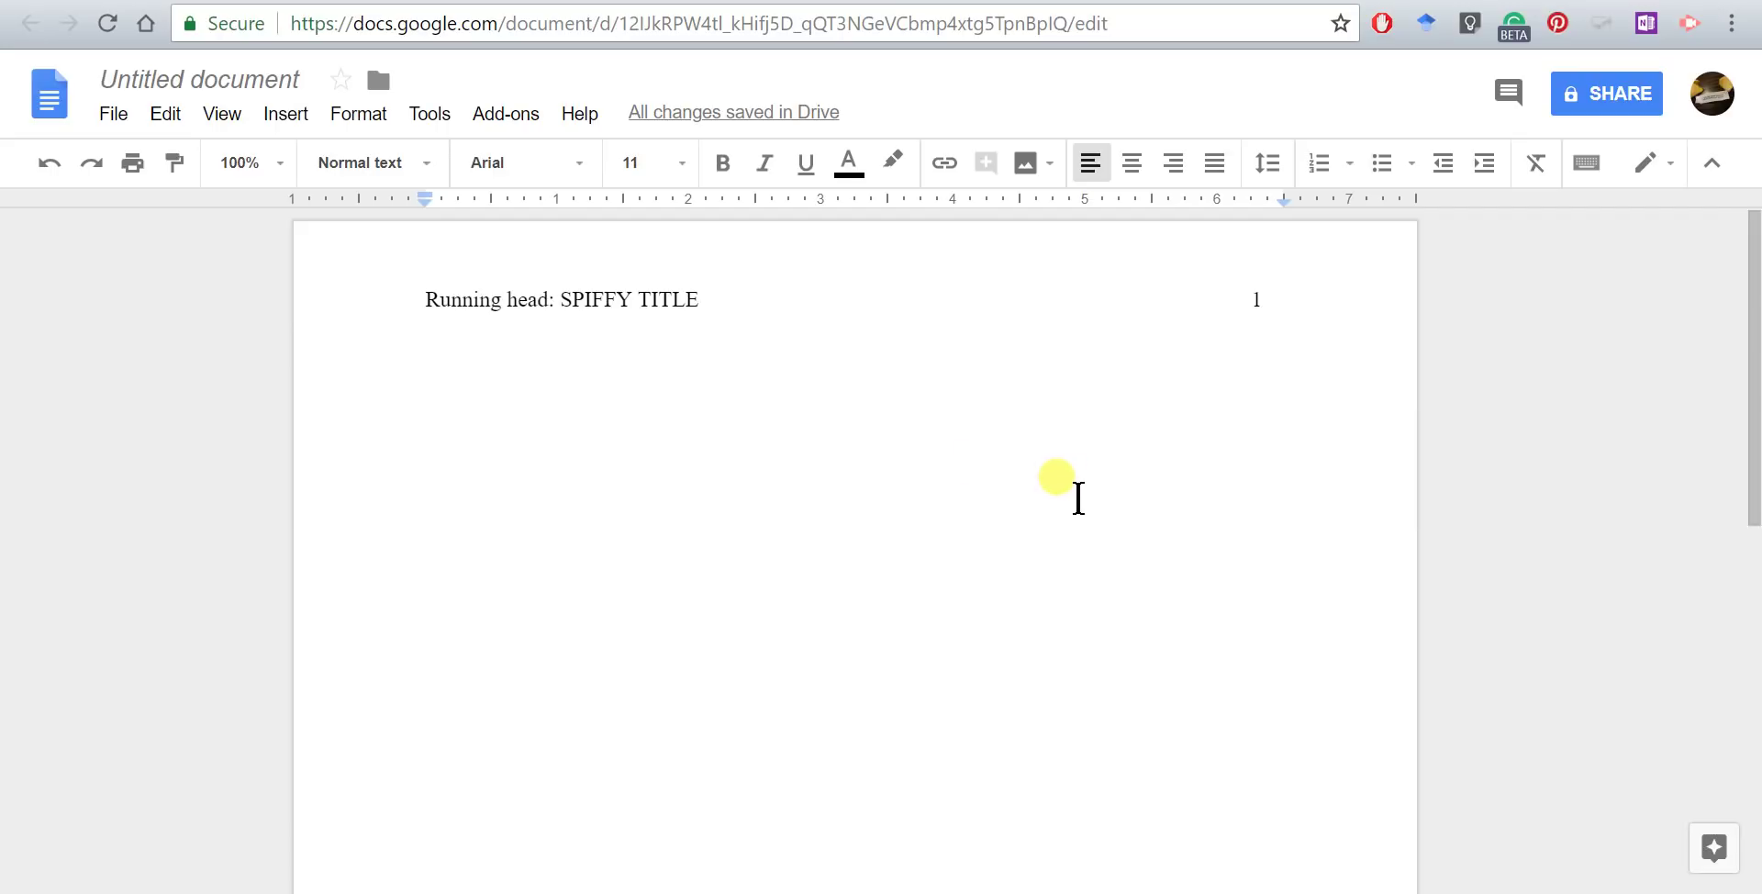
pyautogui.click(290, 114)
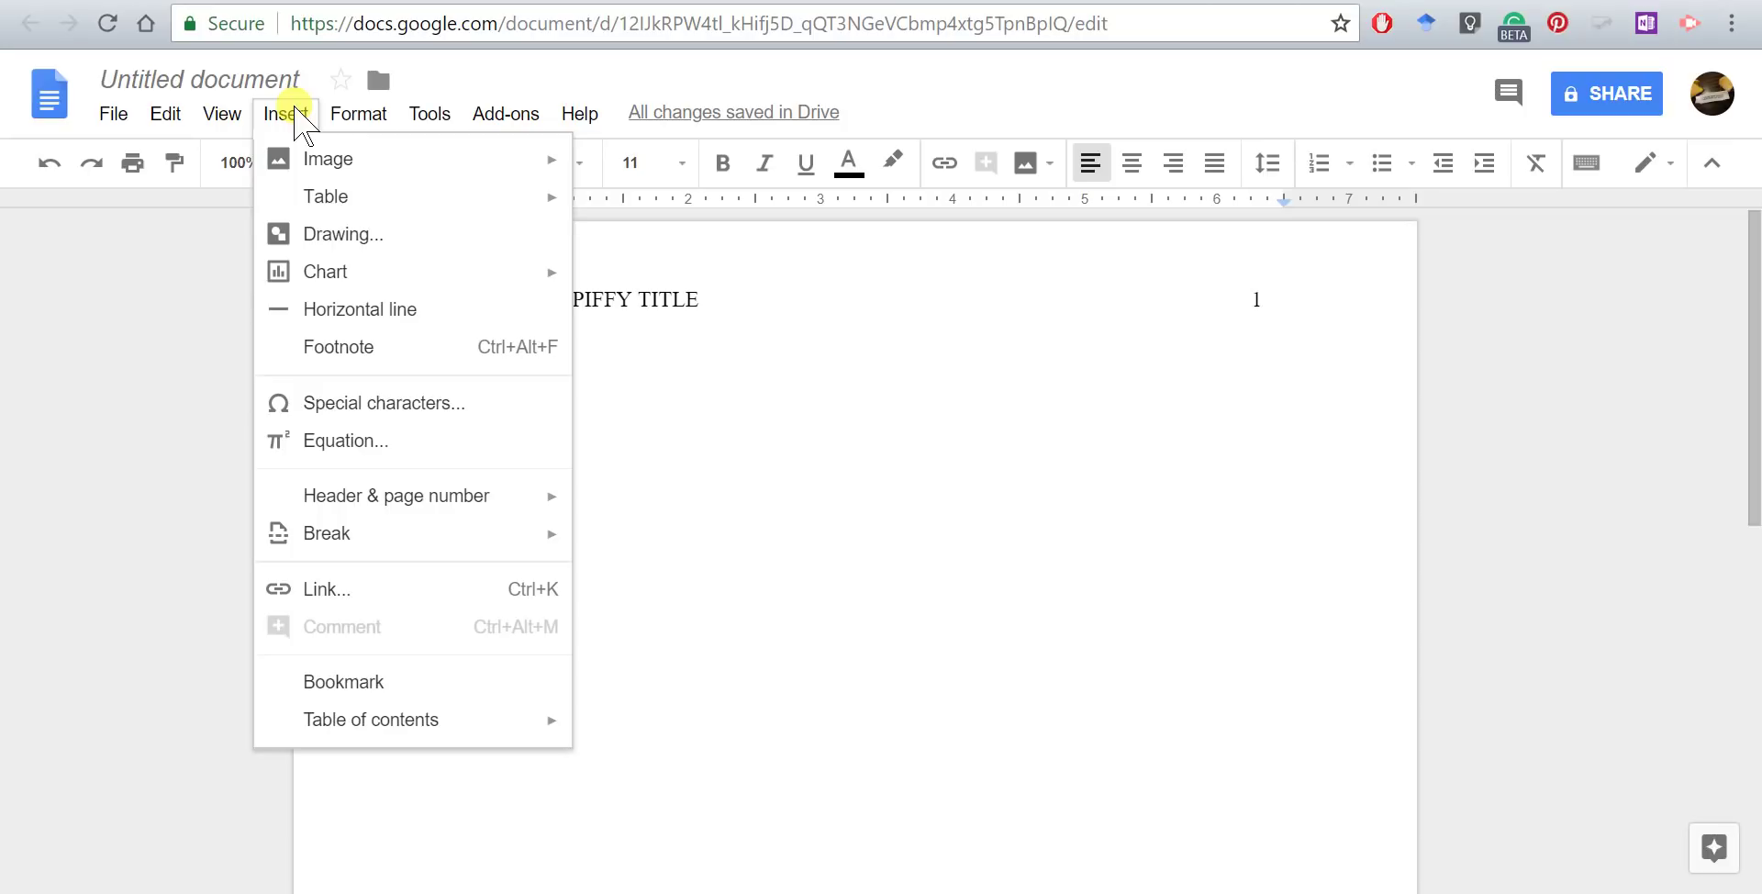
pyautogui.moveTo(477, 528)
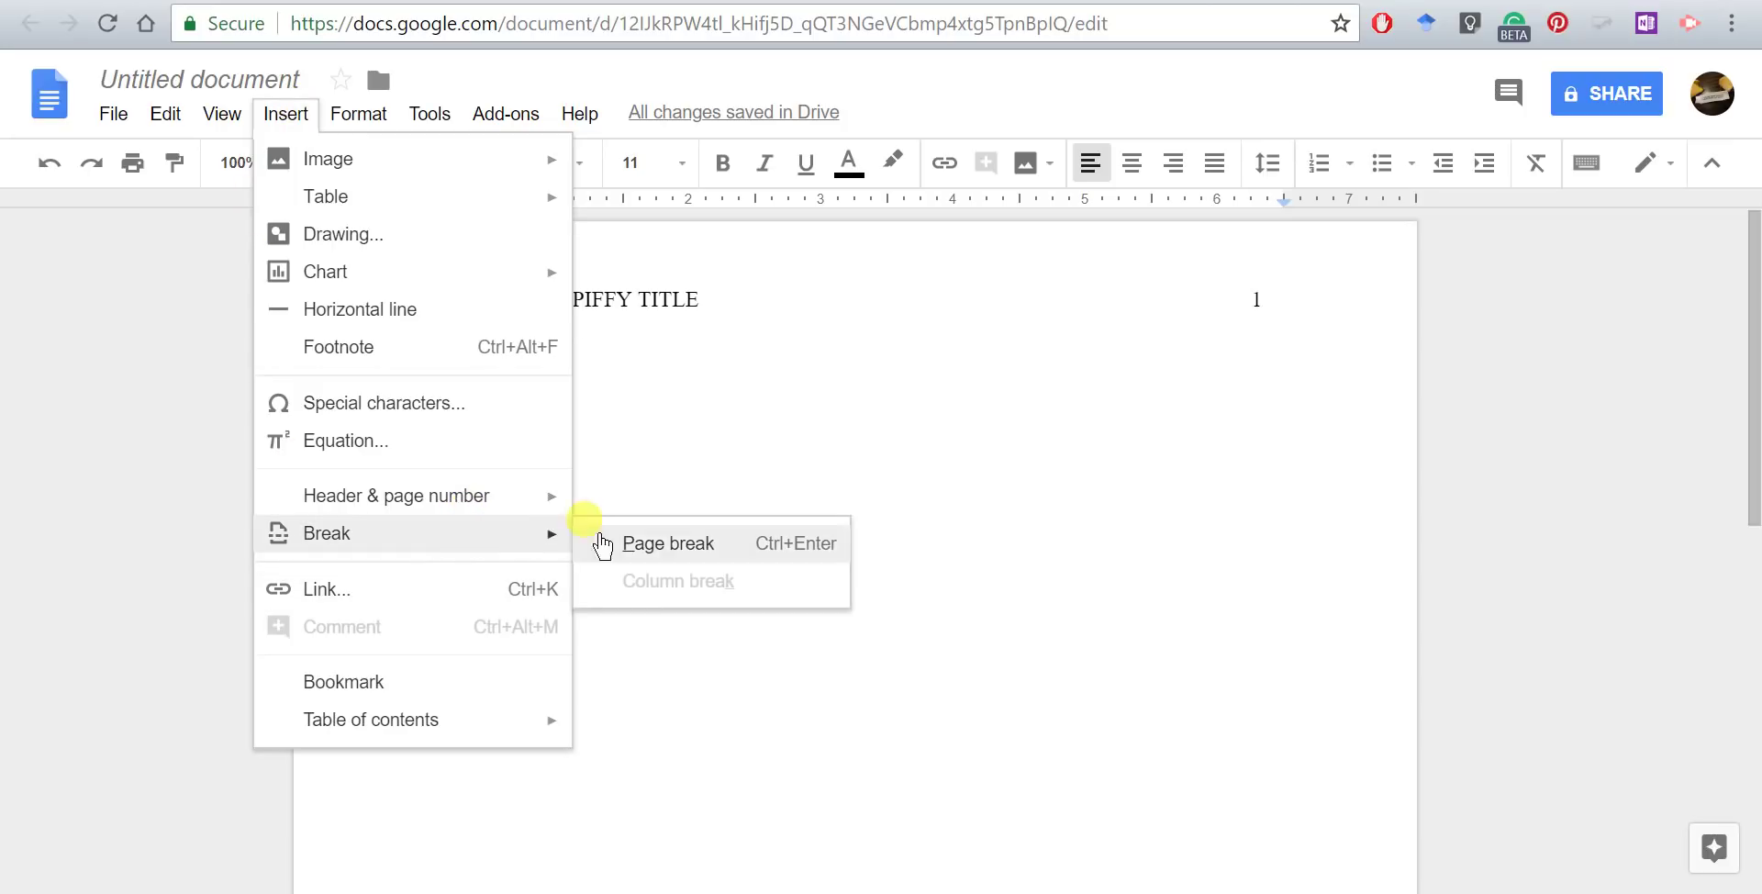
pyautogui.click(826, 551)
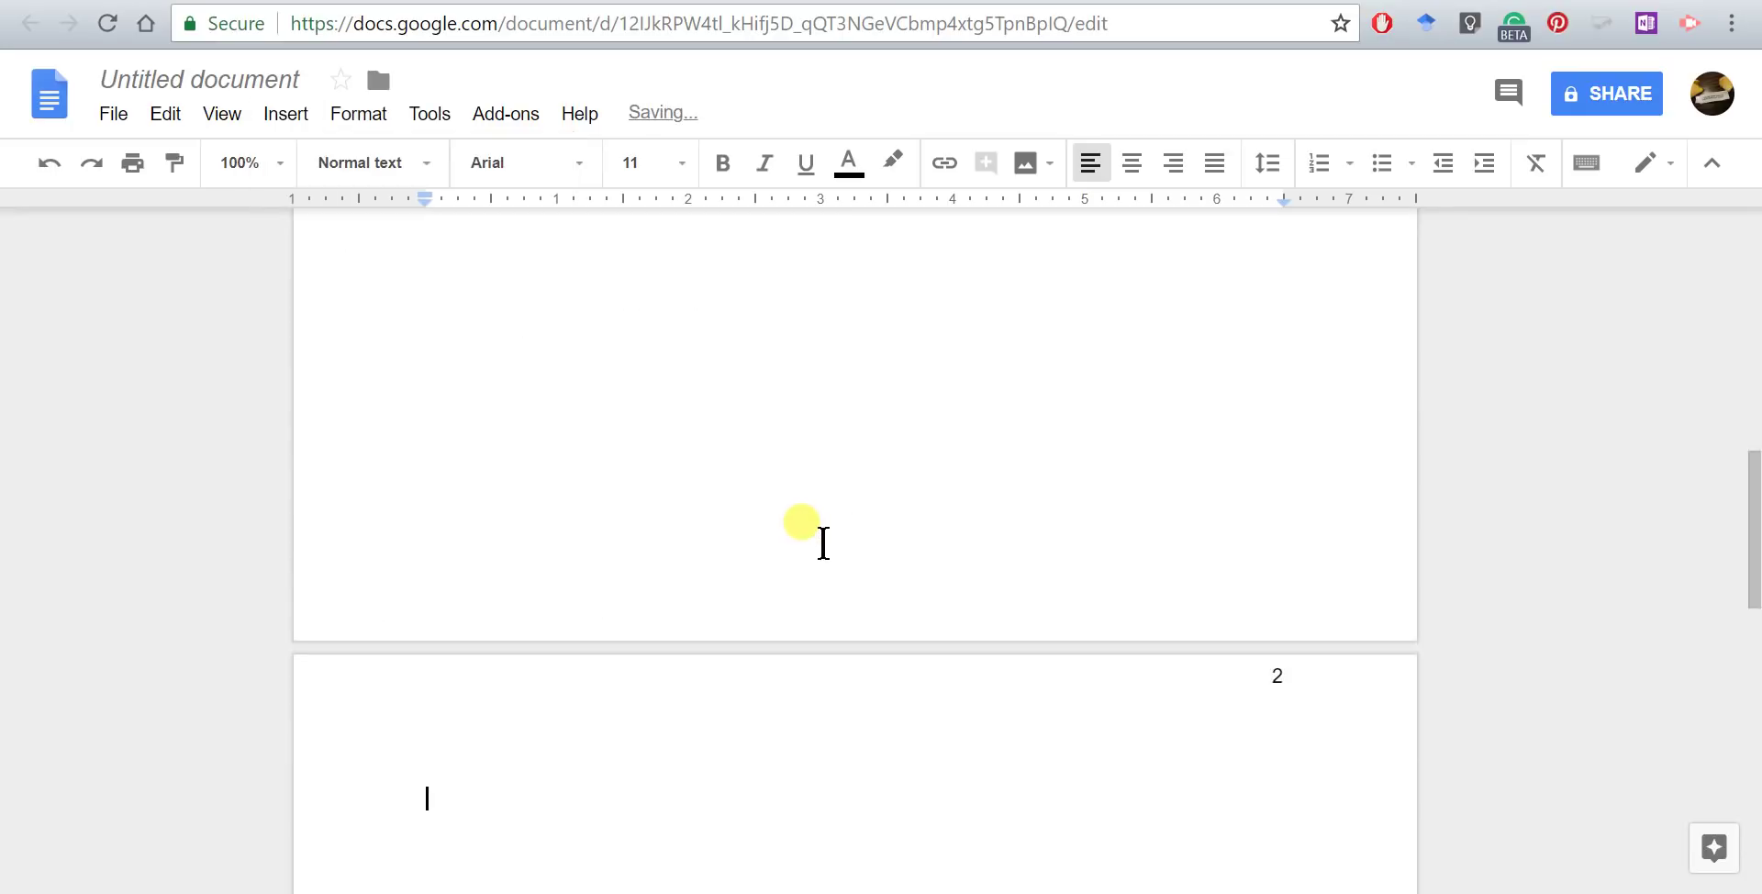
# Left-align the page number in the second page's header and add two blank lines above it.
pyautogui.doubleClick(554, 694)
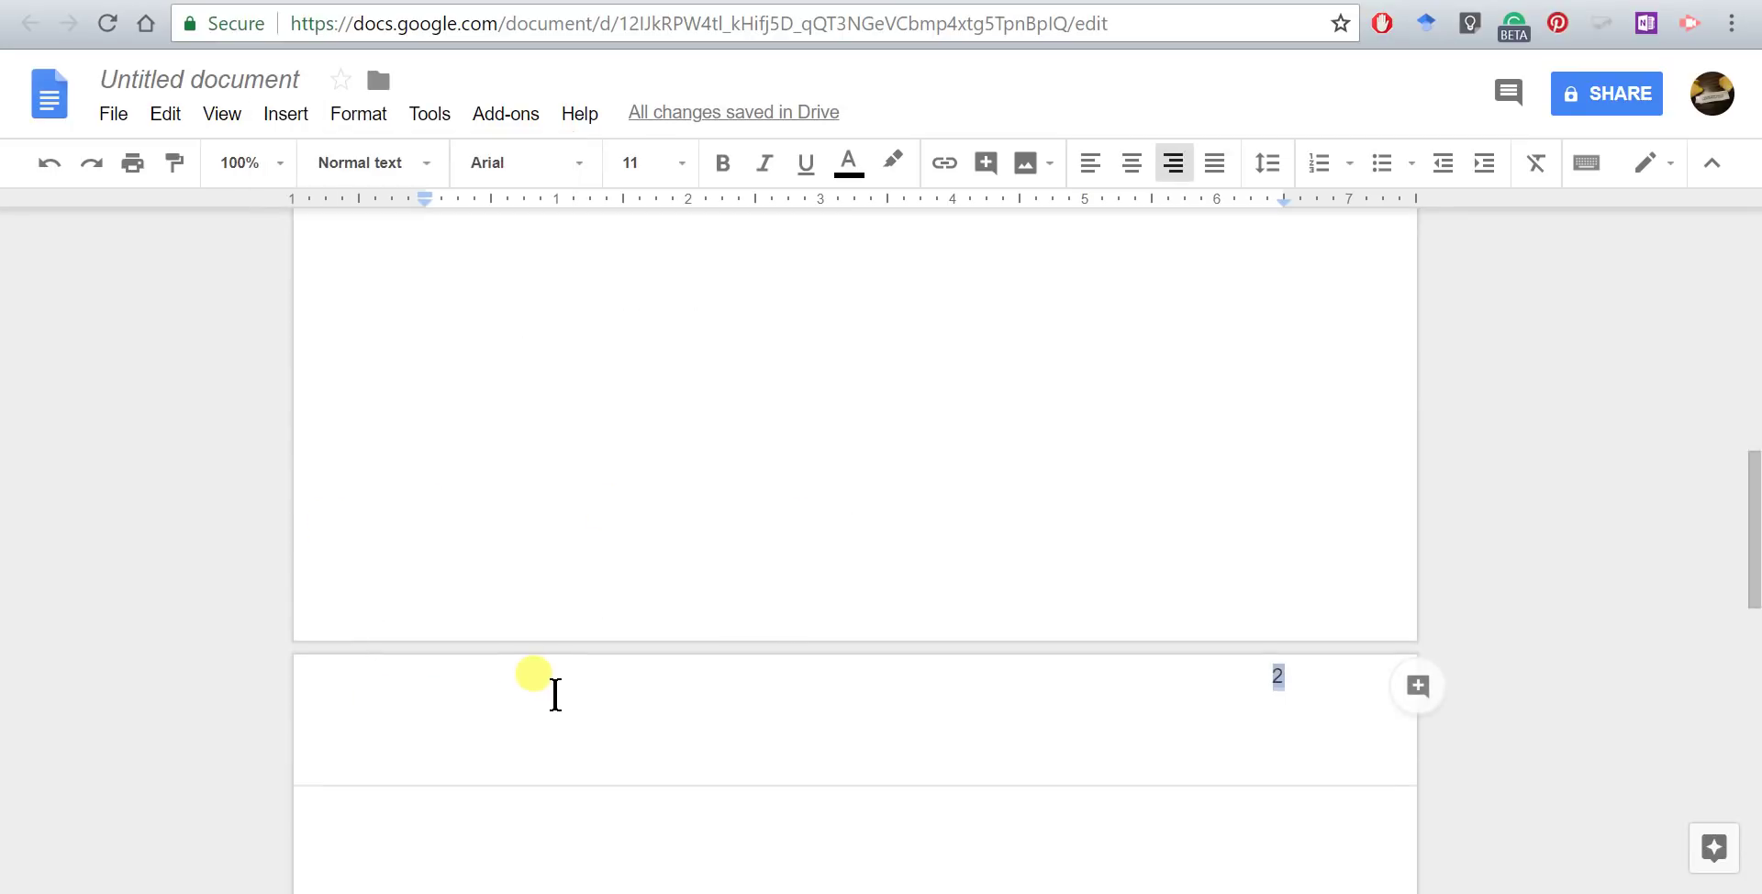
pyautogui.click(1077, 694)
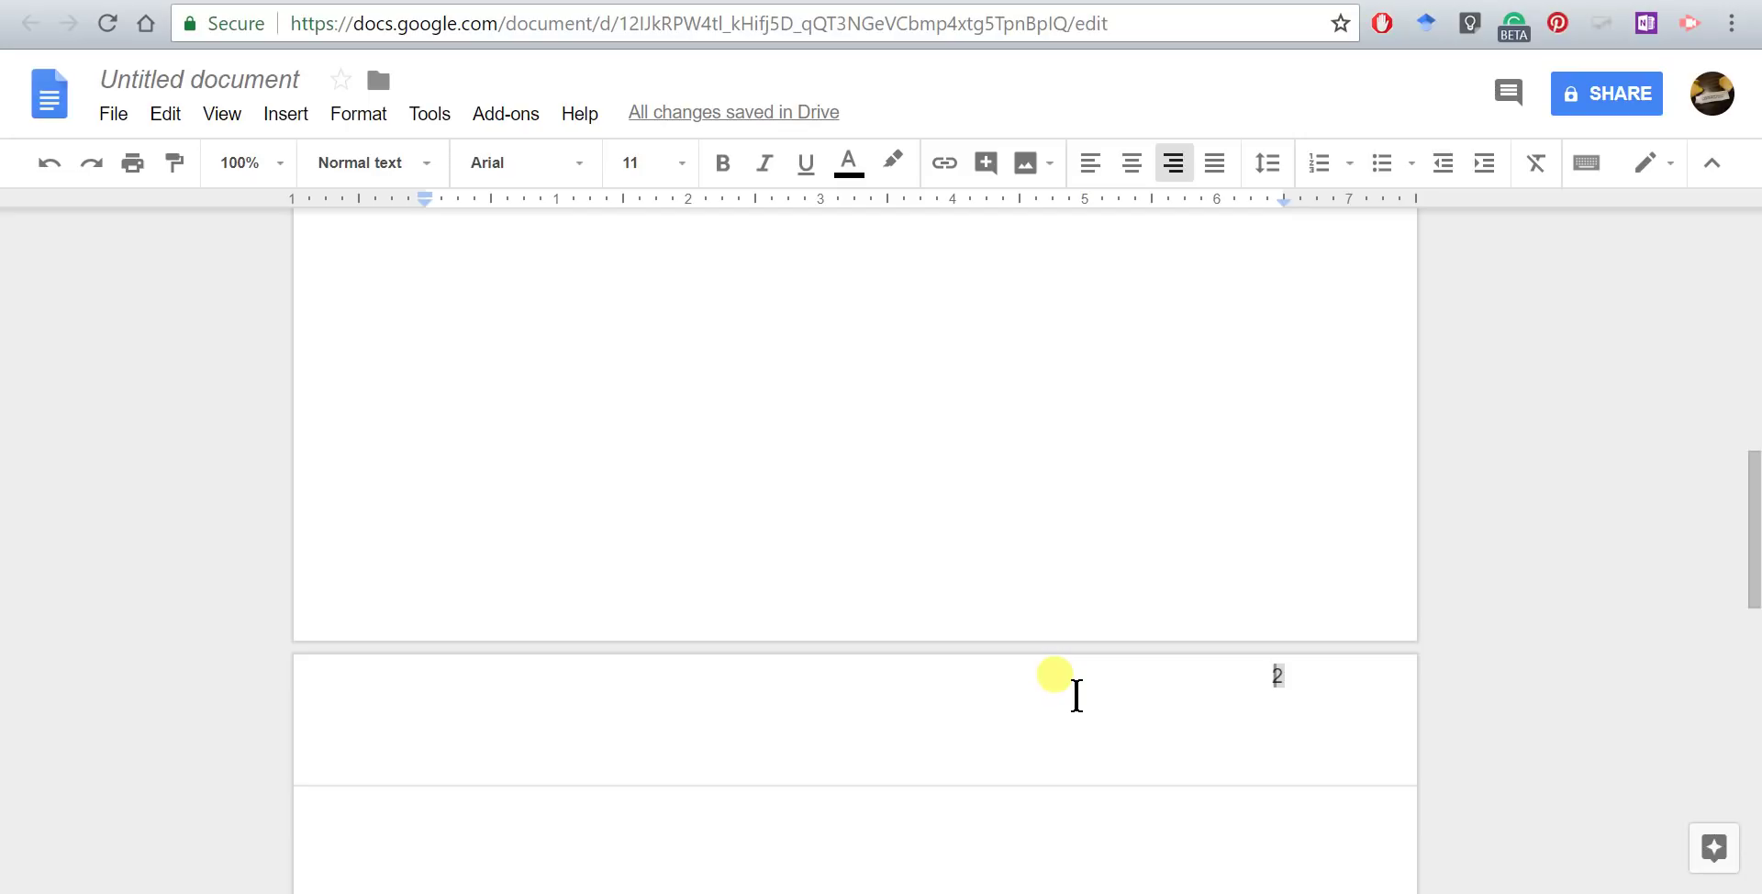
pyautogui.click(112, 113)
pyautogui.moveTo(222, 113)
pyautogui.click(1087, 163)
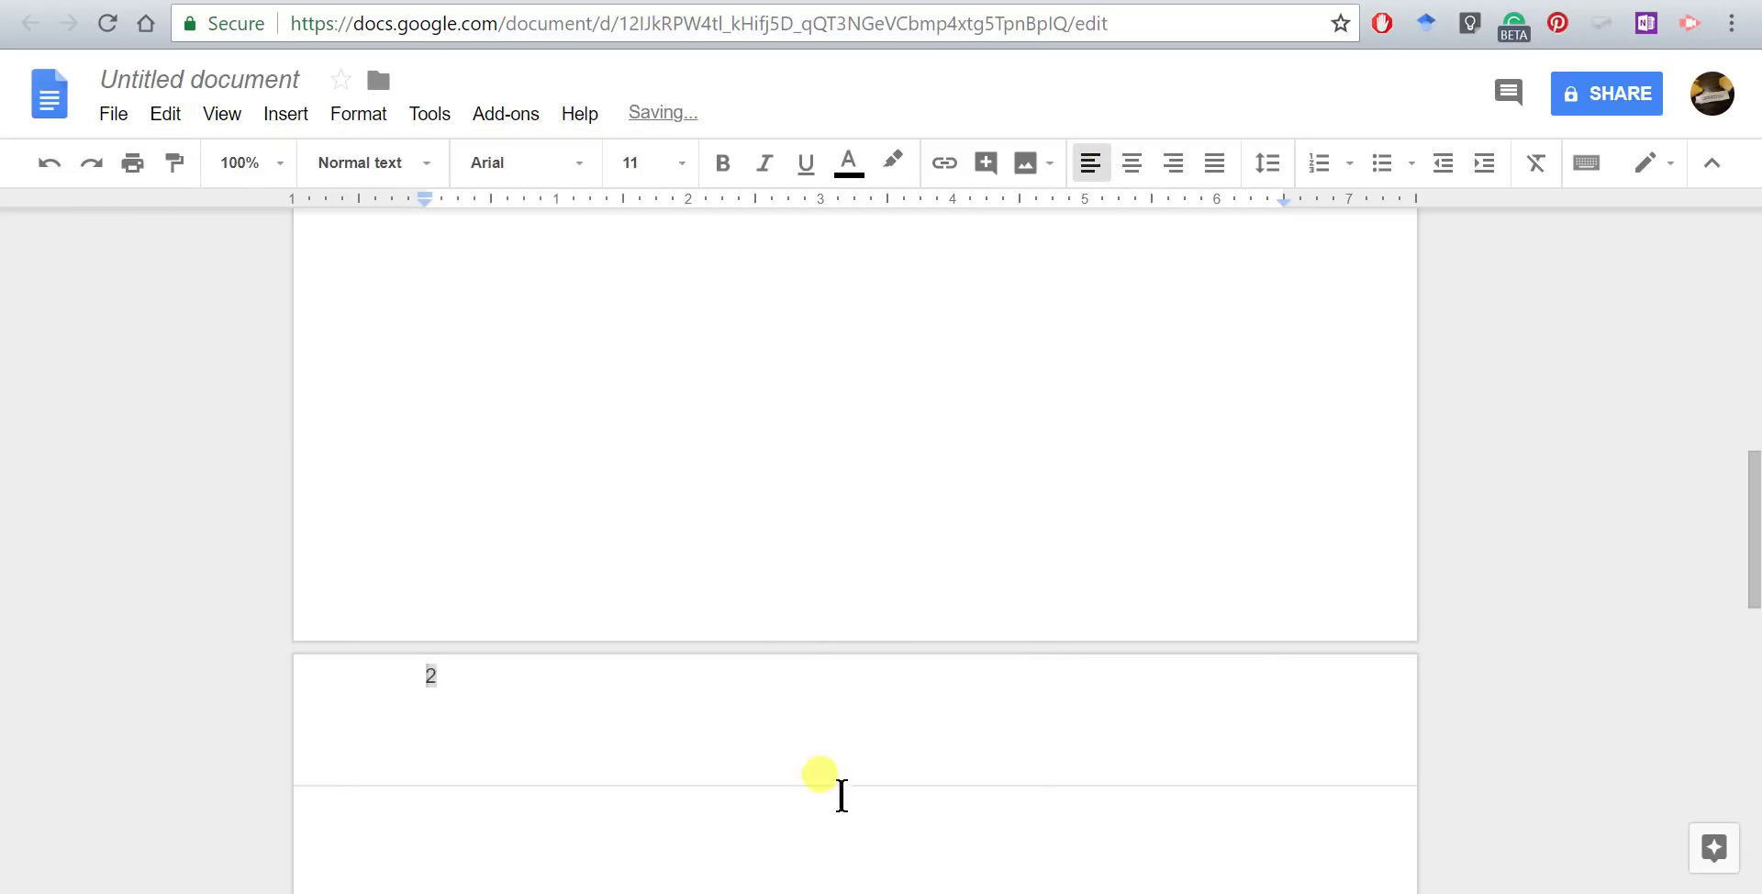
pyautogui.press('Return')
pyautogui.press('Return')
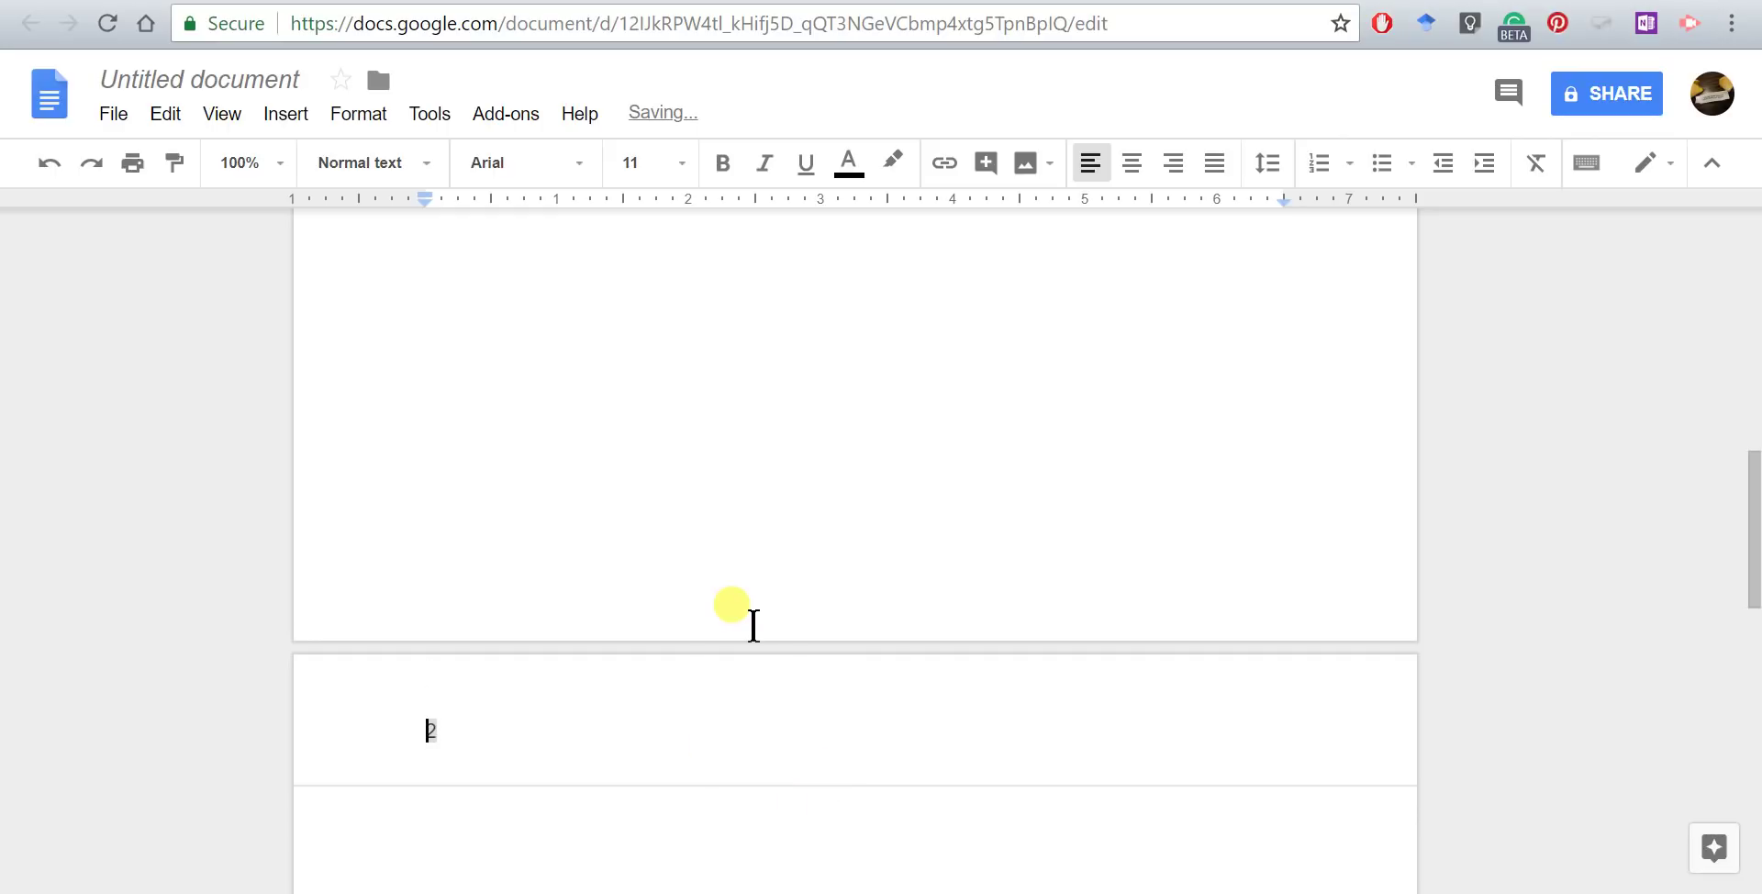
# Enter "SPIFFY TITILE" in front of the page number in the second page's header.
pyautogui.write('SPIFFY TI')
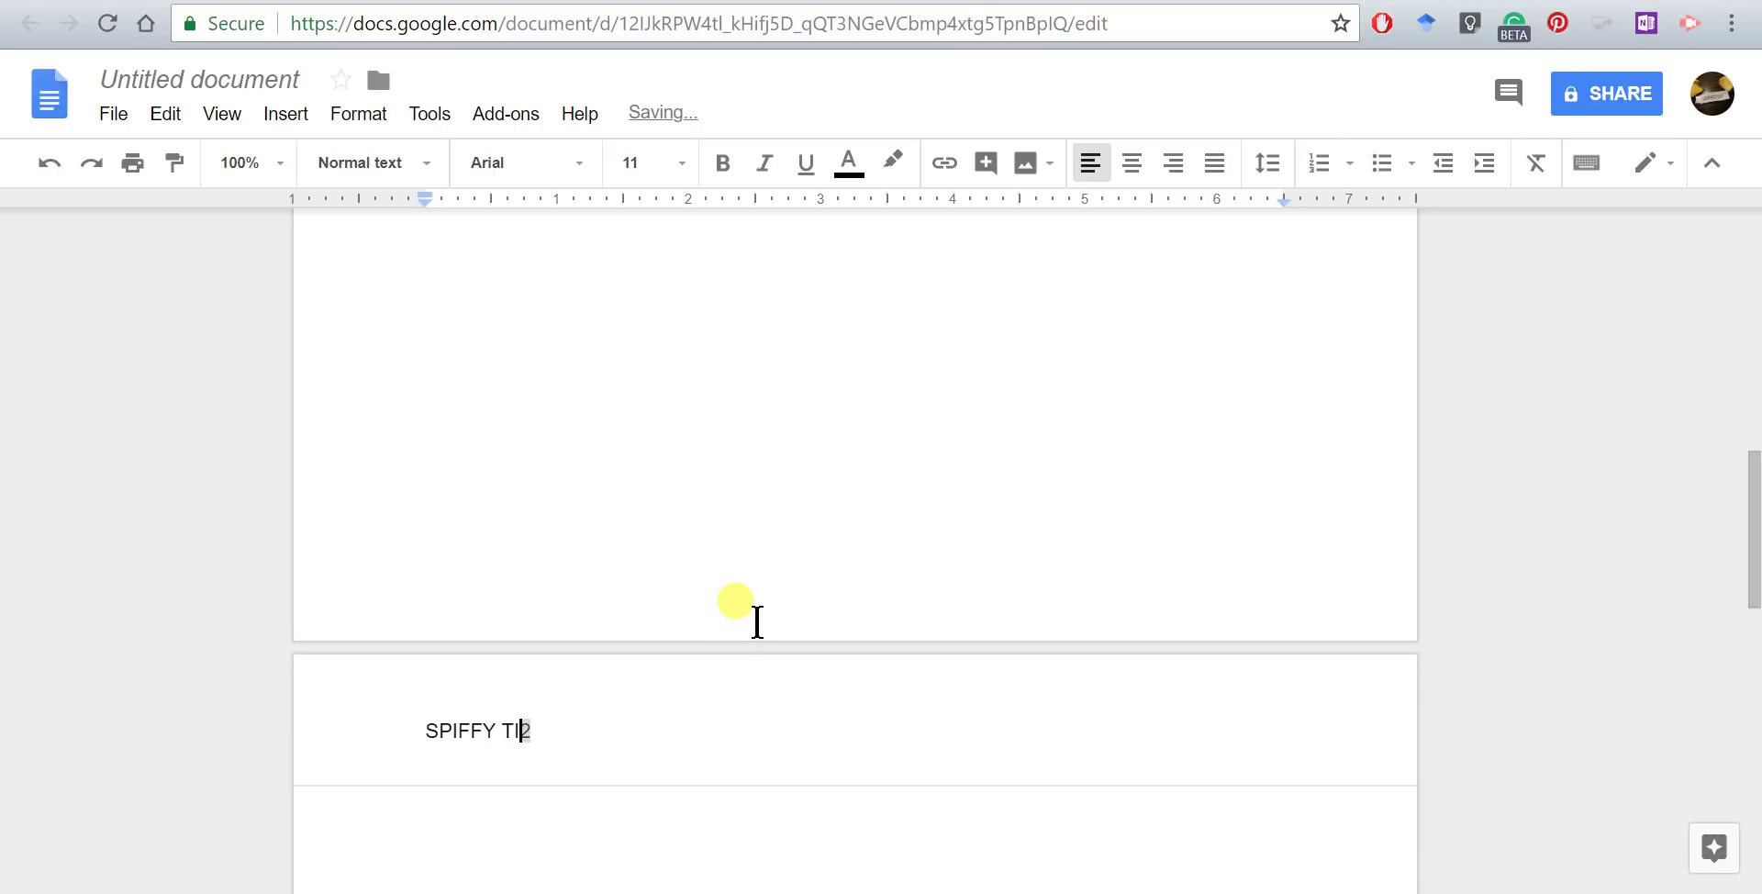
pyautogui.write('TILE')
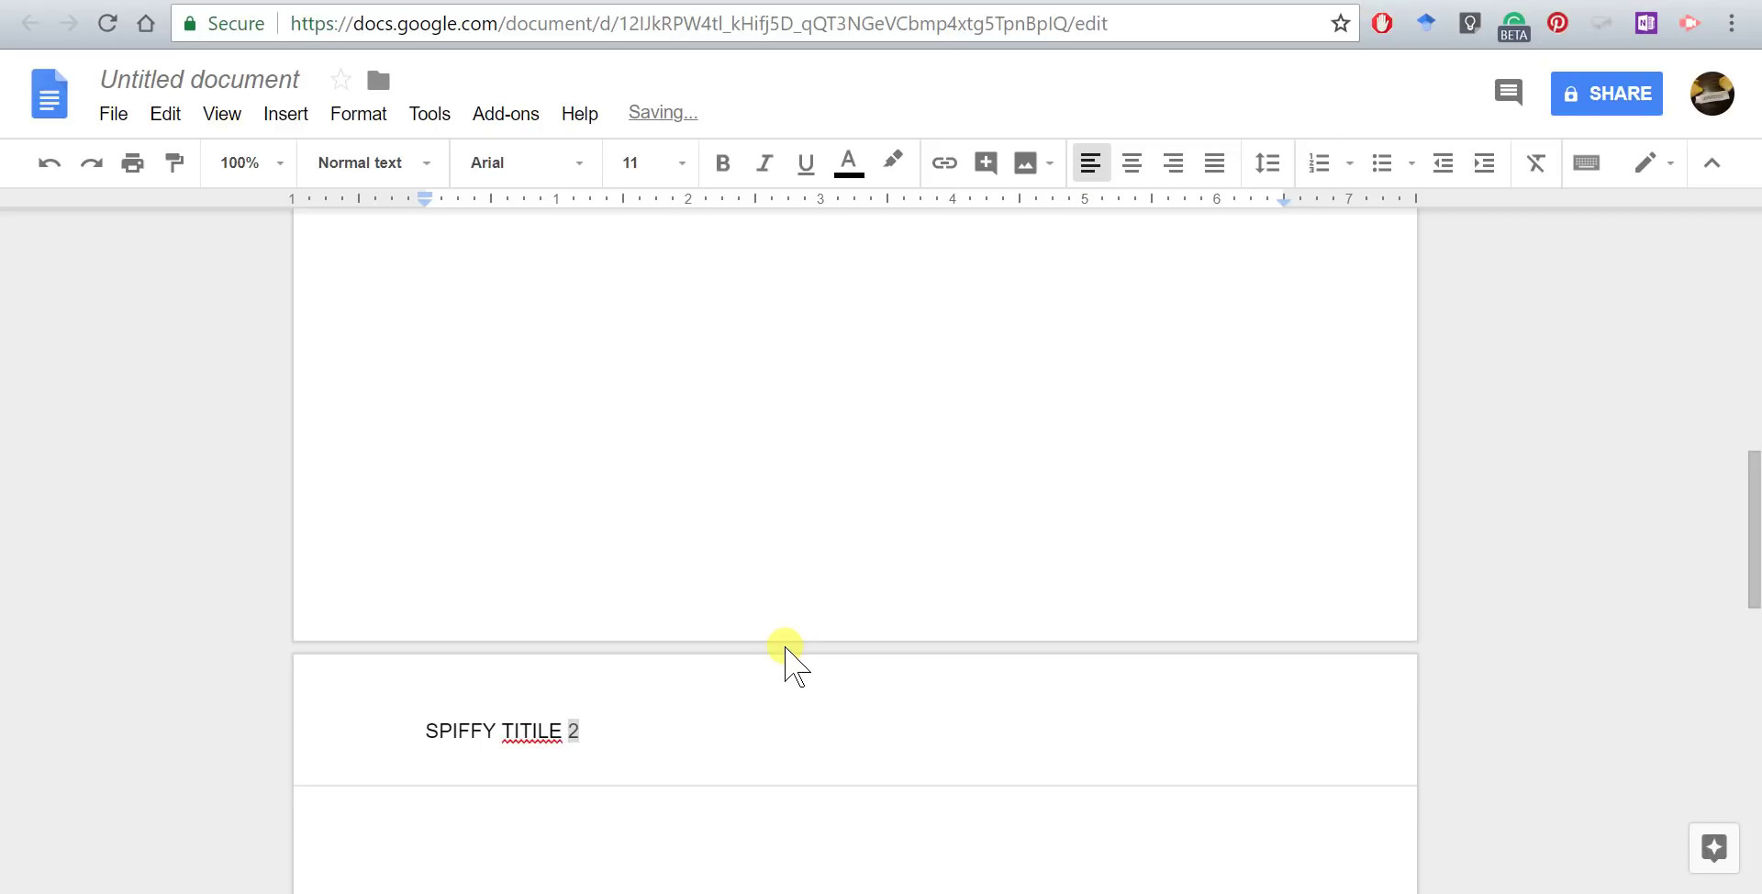
pyautogui.press('BackSpace')
# Tab the second page's number over to the right margin and correct "TITILE" to "TITLE" with the spelling suggestion.
pyautogui.press('Tab')
pyautogui.press('Tab')
pyautogui.press('Tab')
pyautogui.press('Tab')
pyautogui.press('Tab')
pyautogui.press('Tab')
pyautogui.press('Tab')
pyautogui.press('Tab')
pyautogui.press('Tab')
pyautogui.press('Tab')
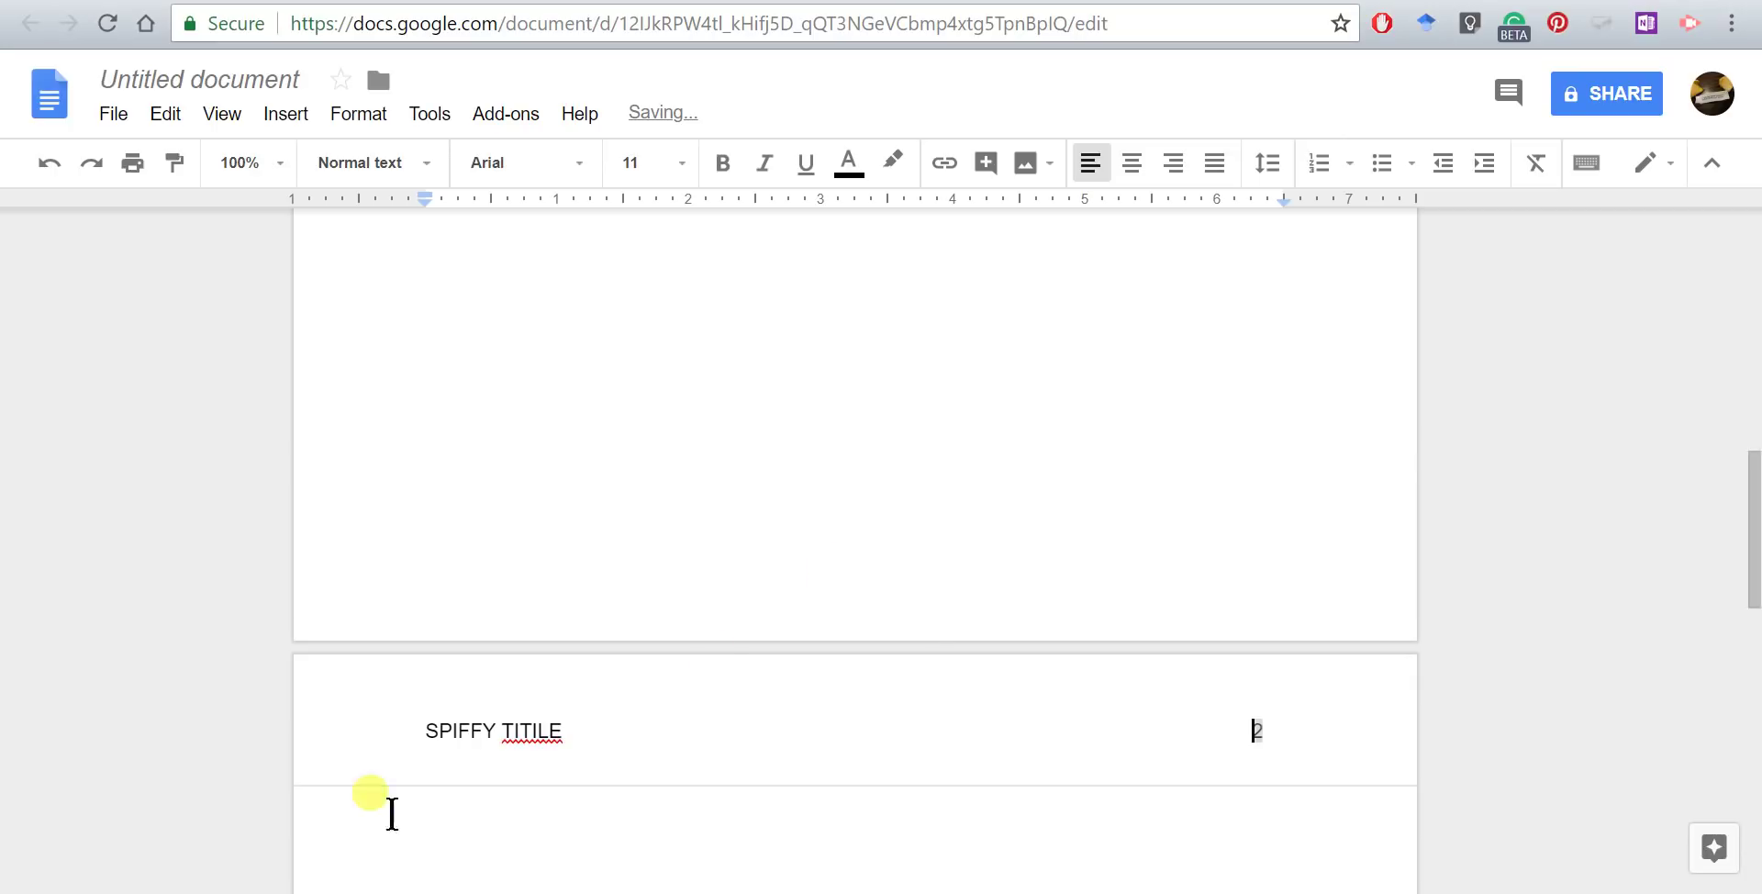
pyautogui.rightClick(514, 731)
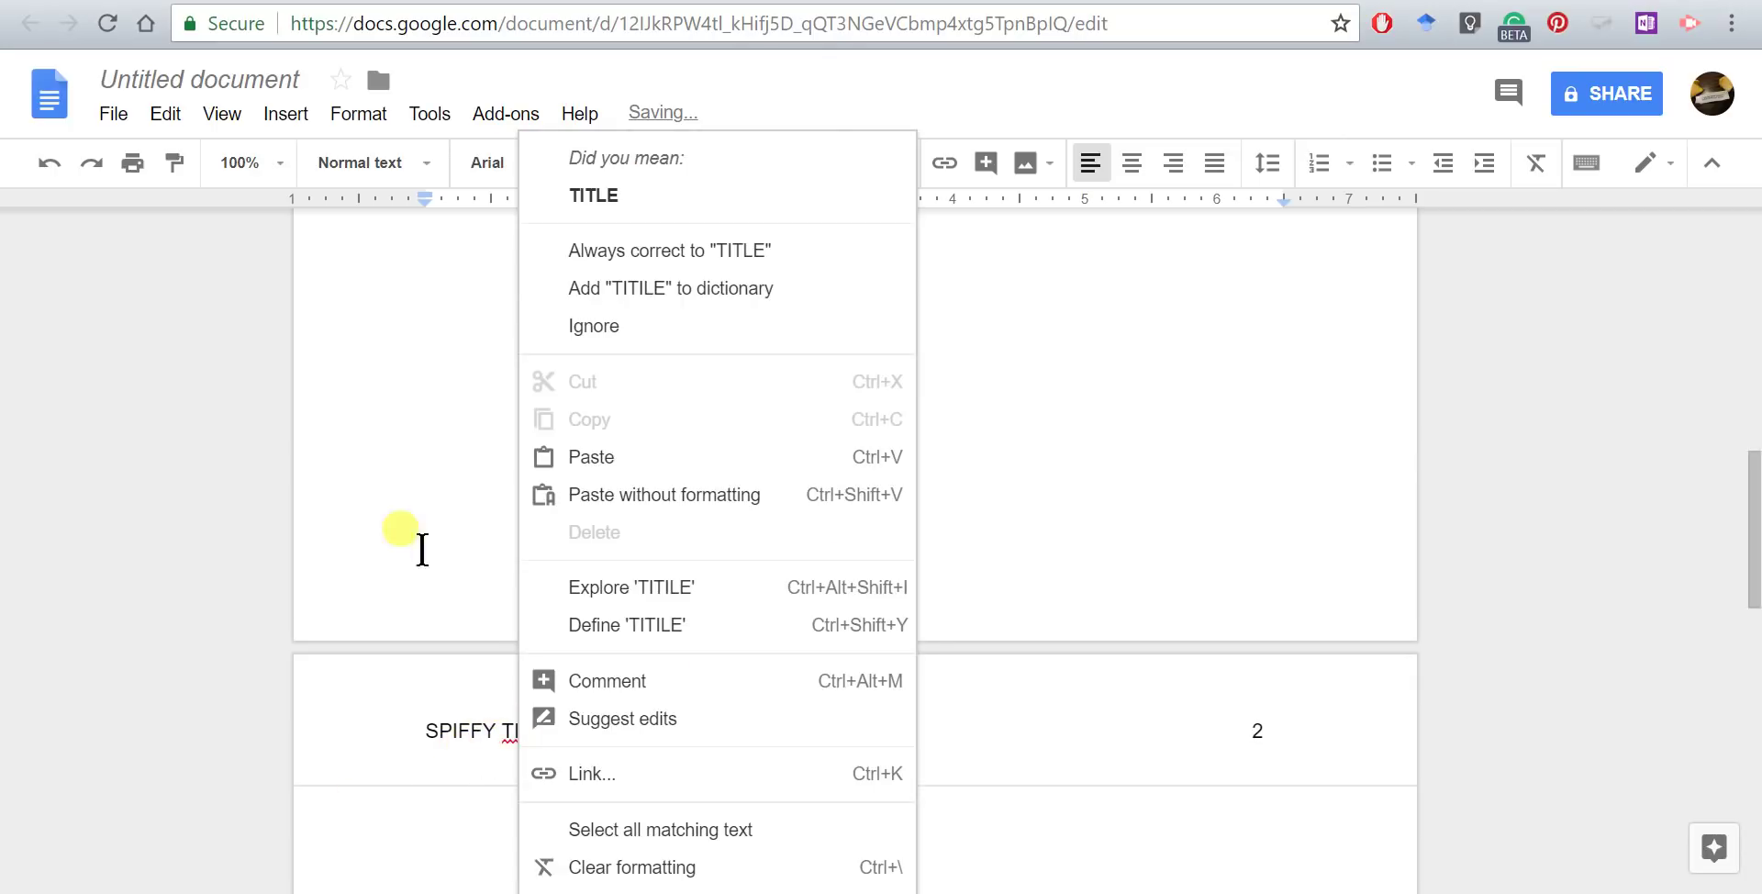
pyautogui.click(595, 195)
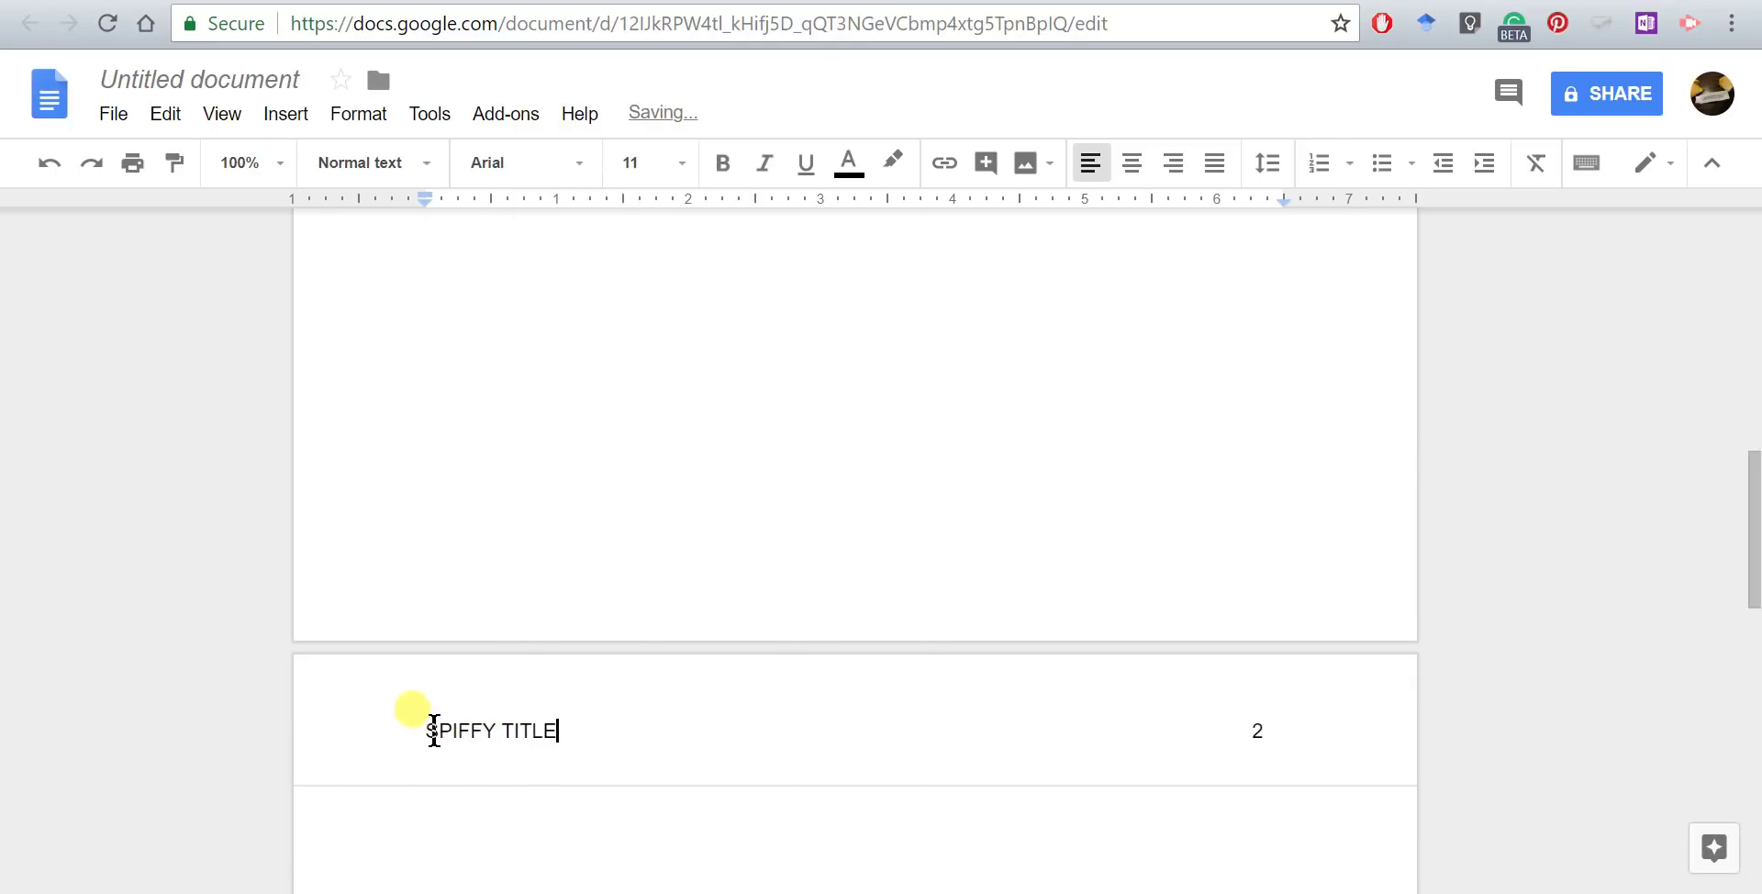
# Format the second page's header text and page number in Times New Roman, size 12.
pyautogui.moveTo(428, 731); pyautogui.dragTo(1361, 720)
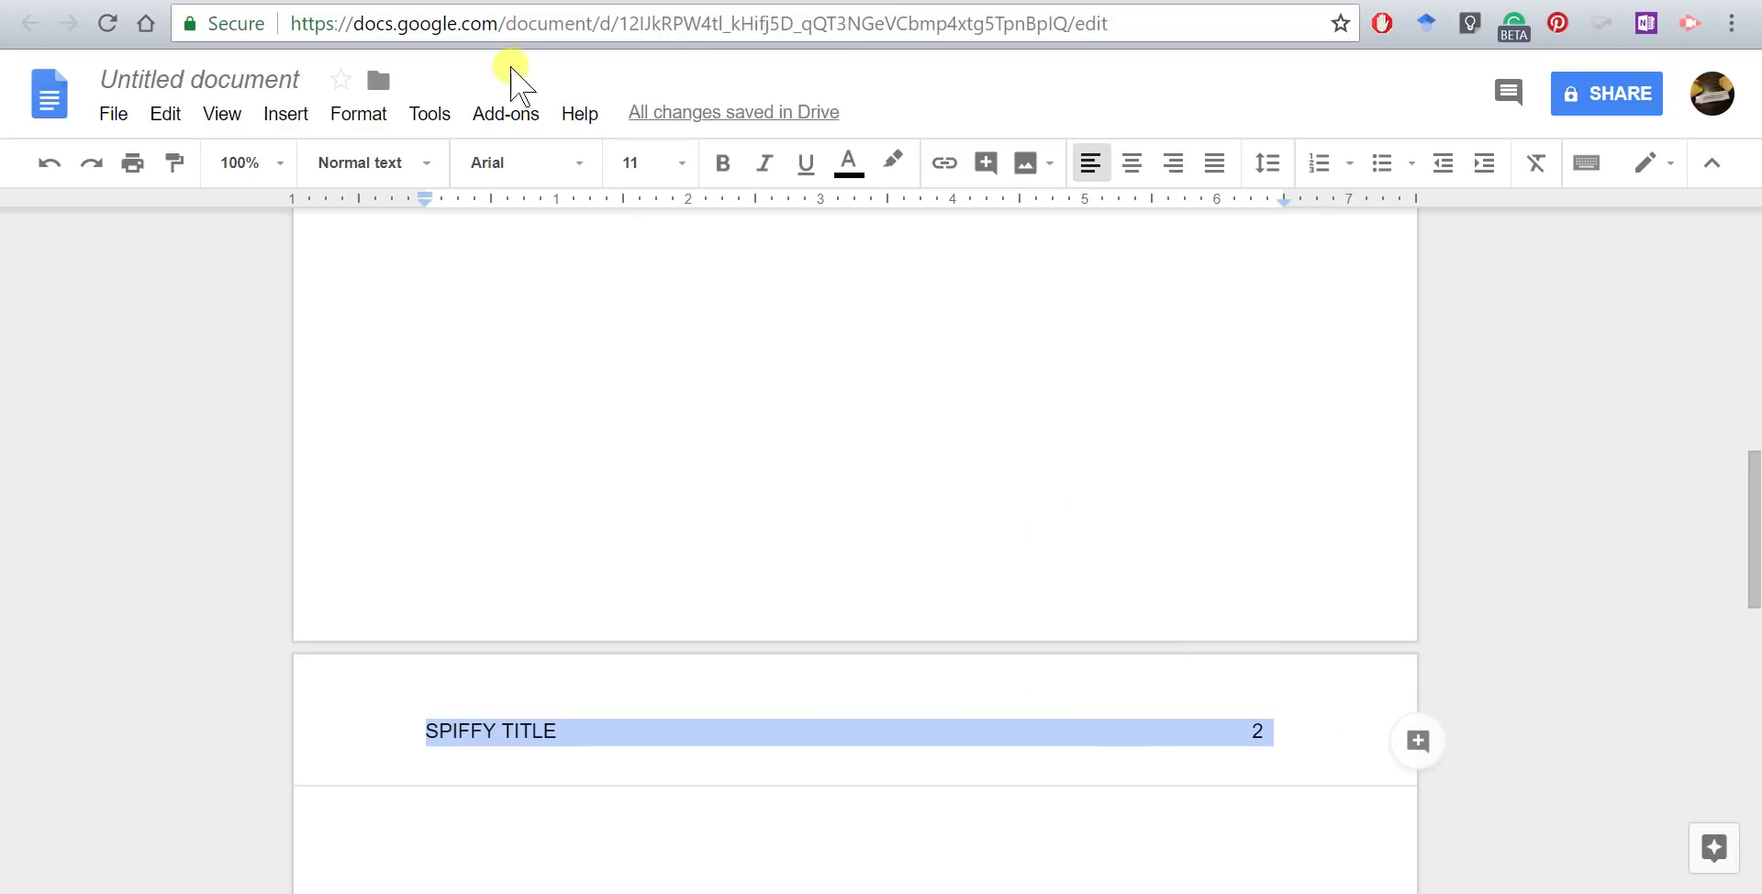
pyautogui.click(584, 174)
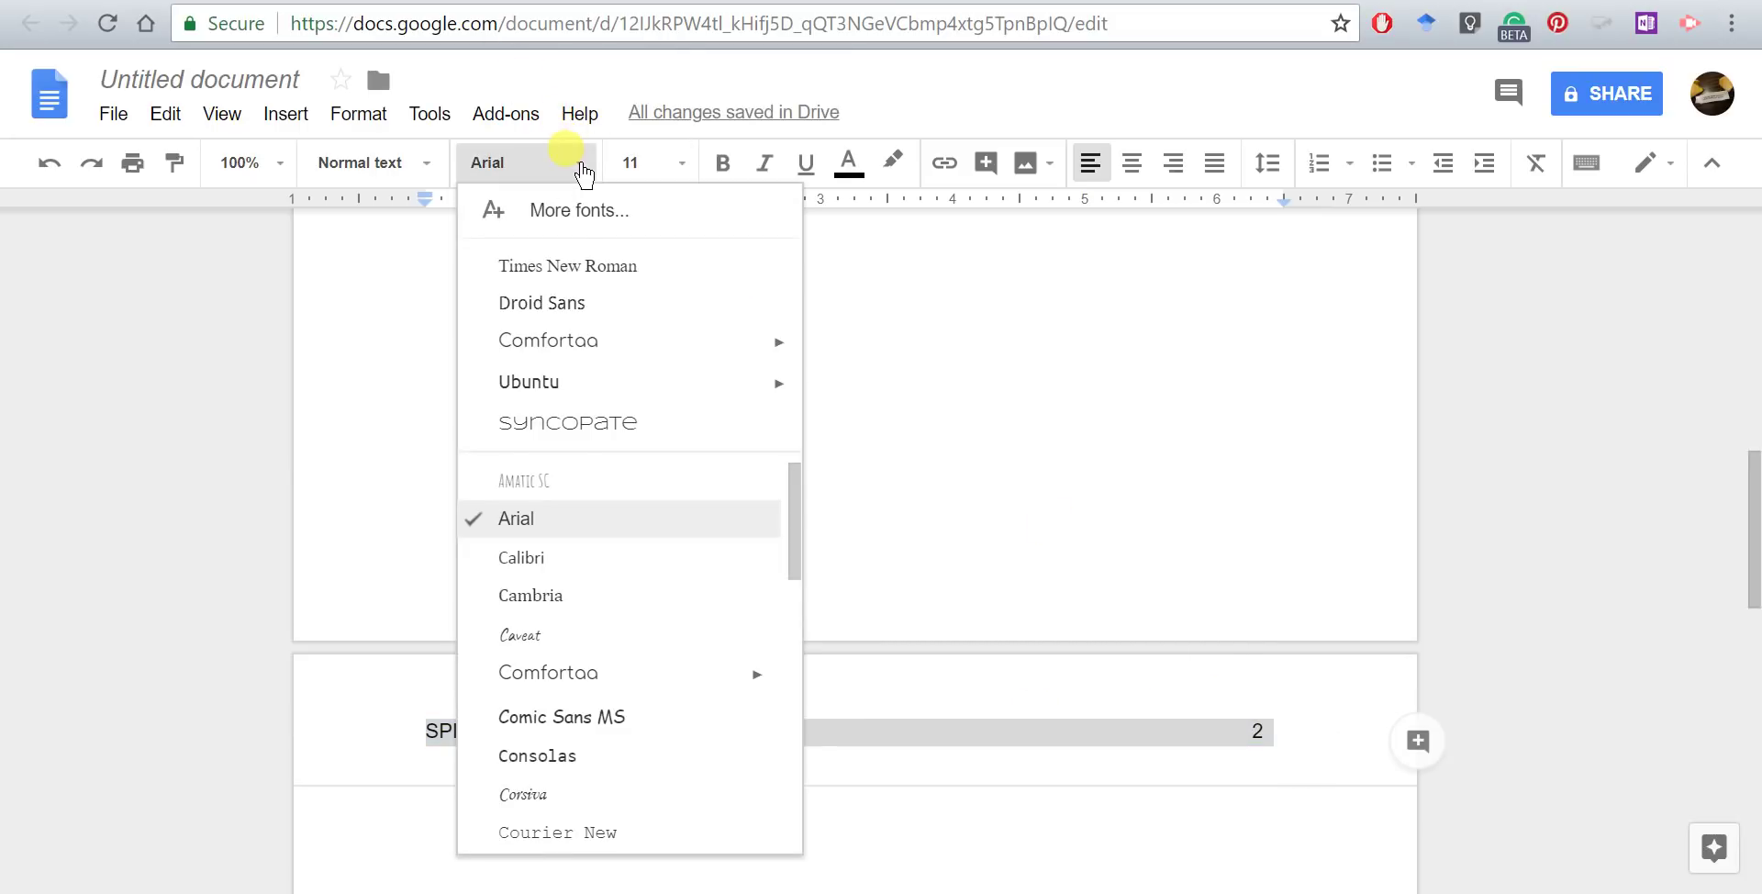
pyautogui.click(560, 266)
pyautogui.click(675, 163)
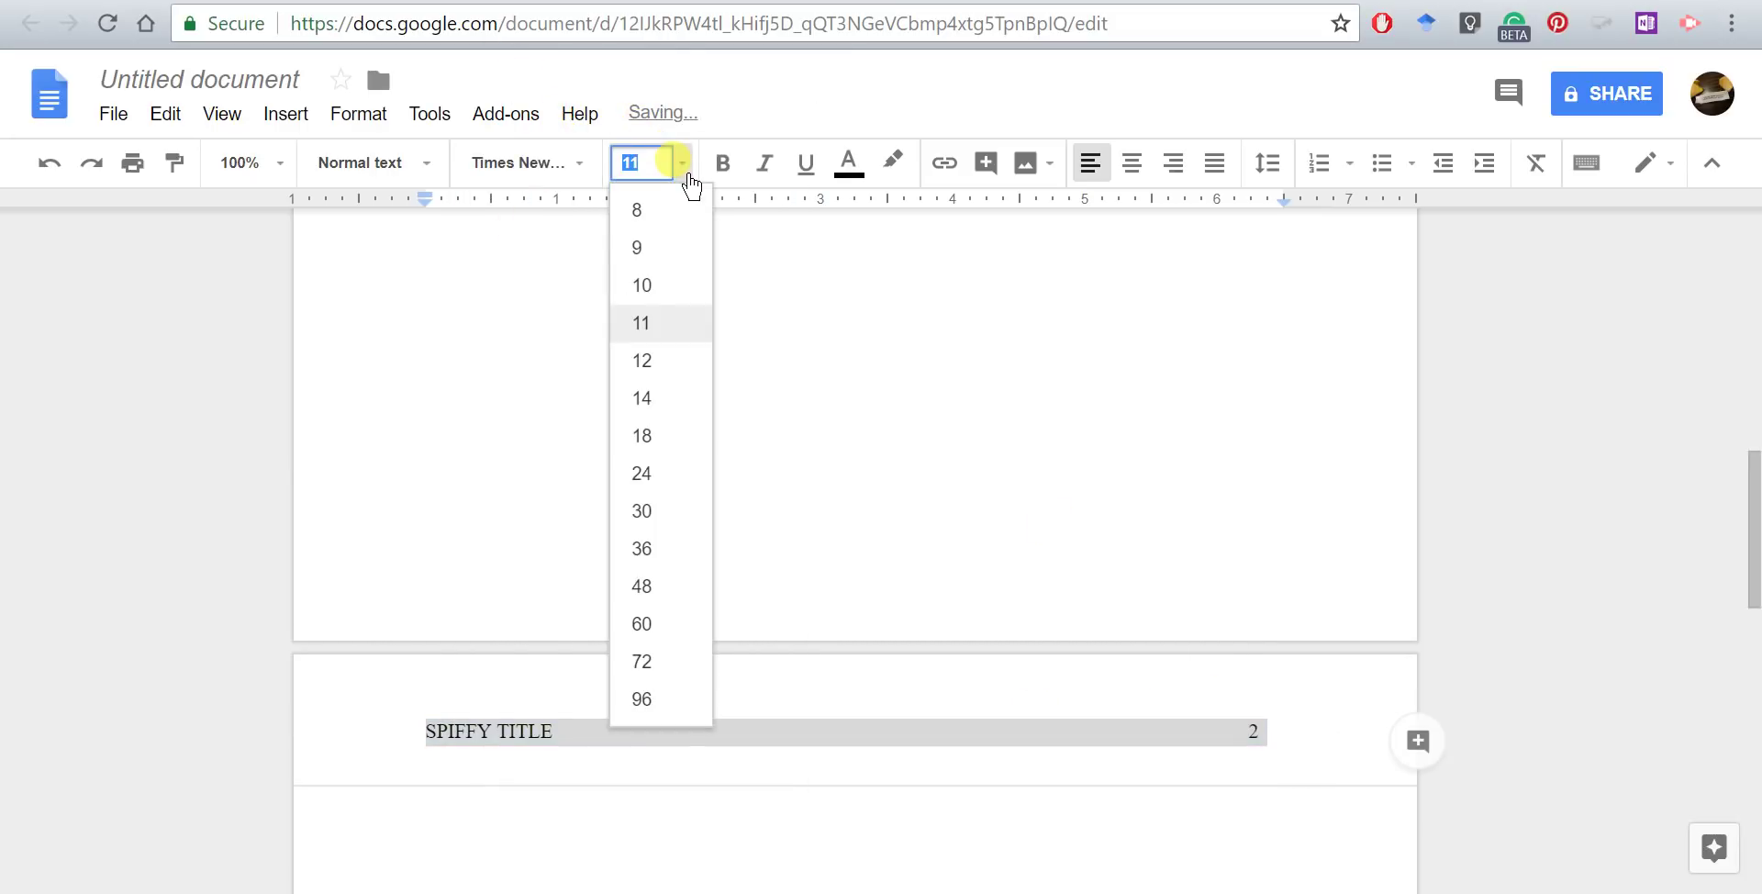
pyautogui.click(645, 360)
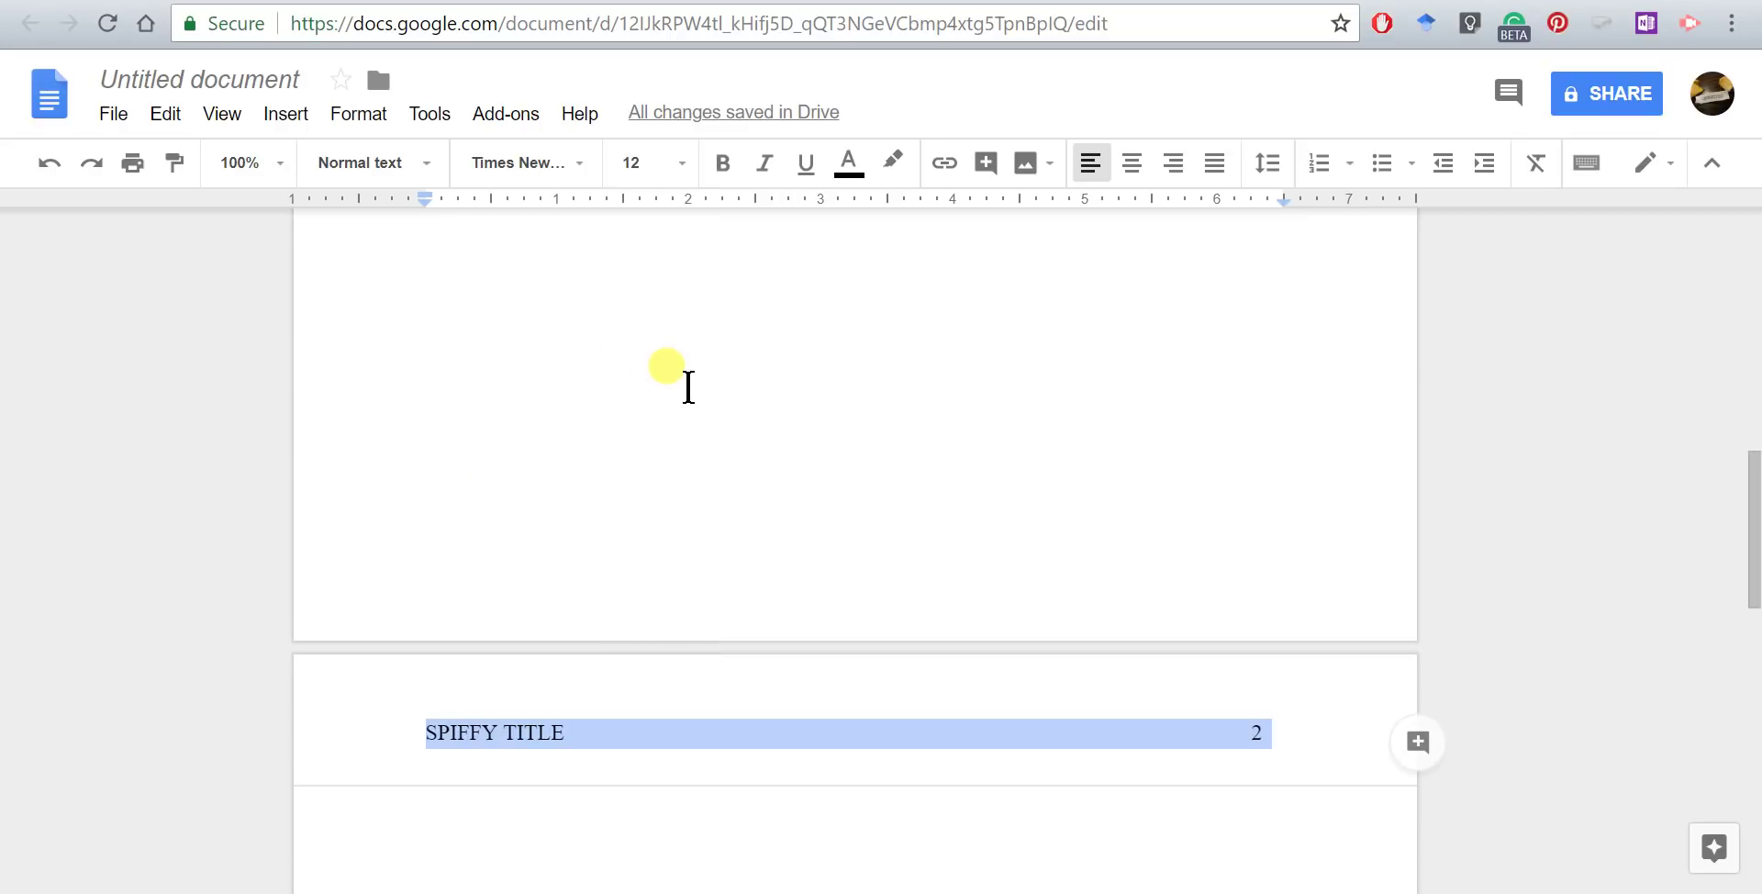
# Insert two page breaks in the body of the second page to add a third and a fourth page.
pyautogui.scroll(1, 688, 386)
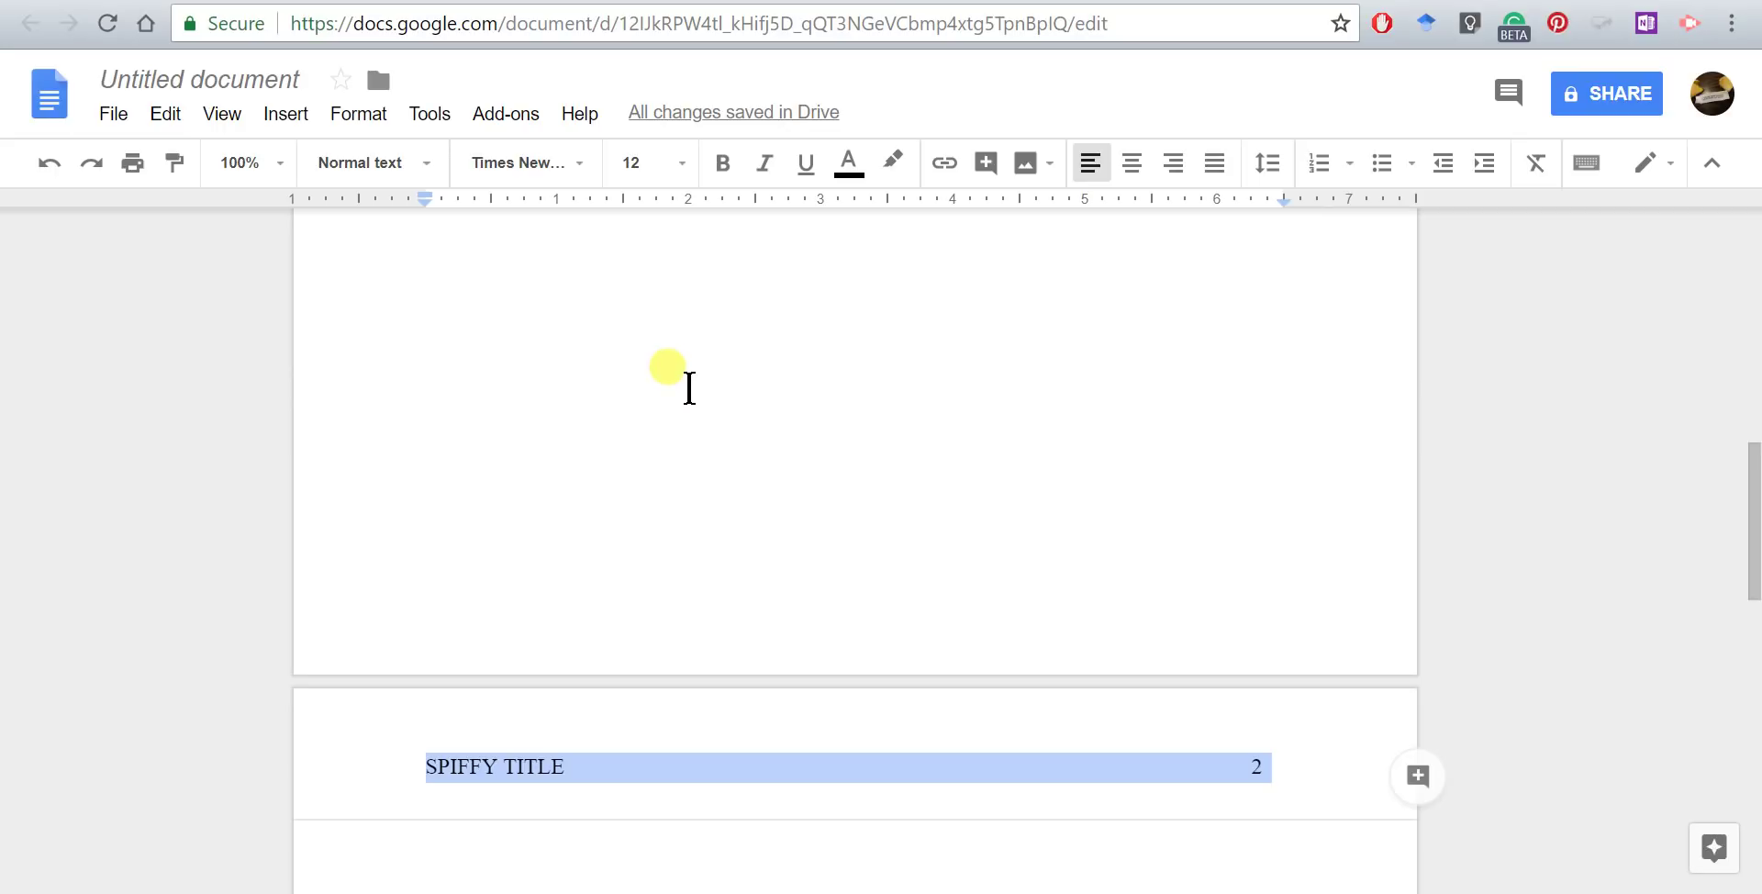
pyautogui.press('Escape')
pyautogui.scroll(2, 688, 388)
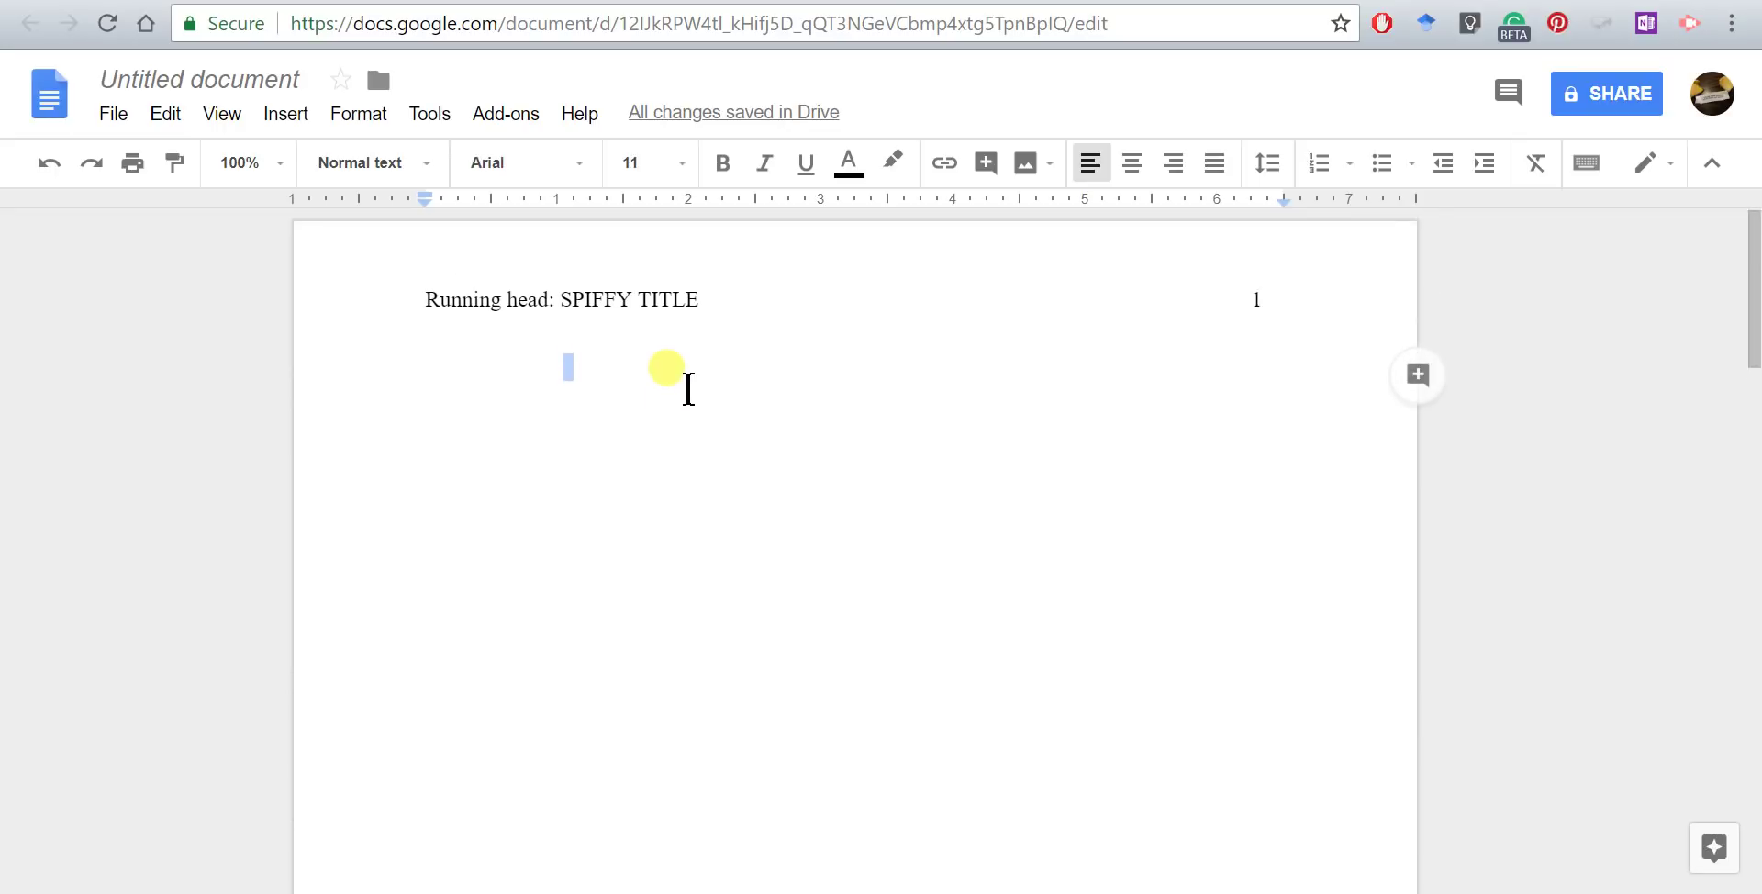
pyautogui.scroll(-7, 951, 535)
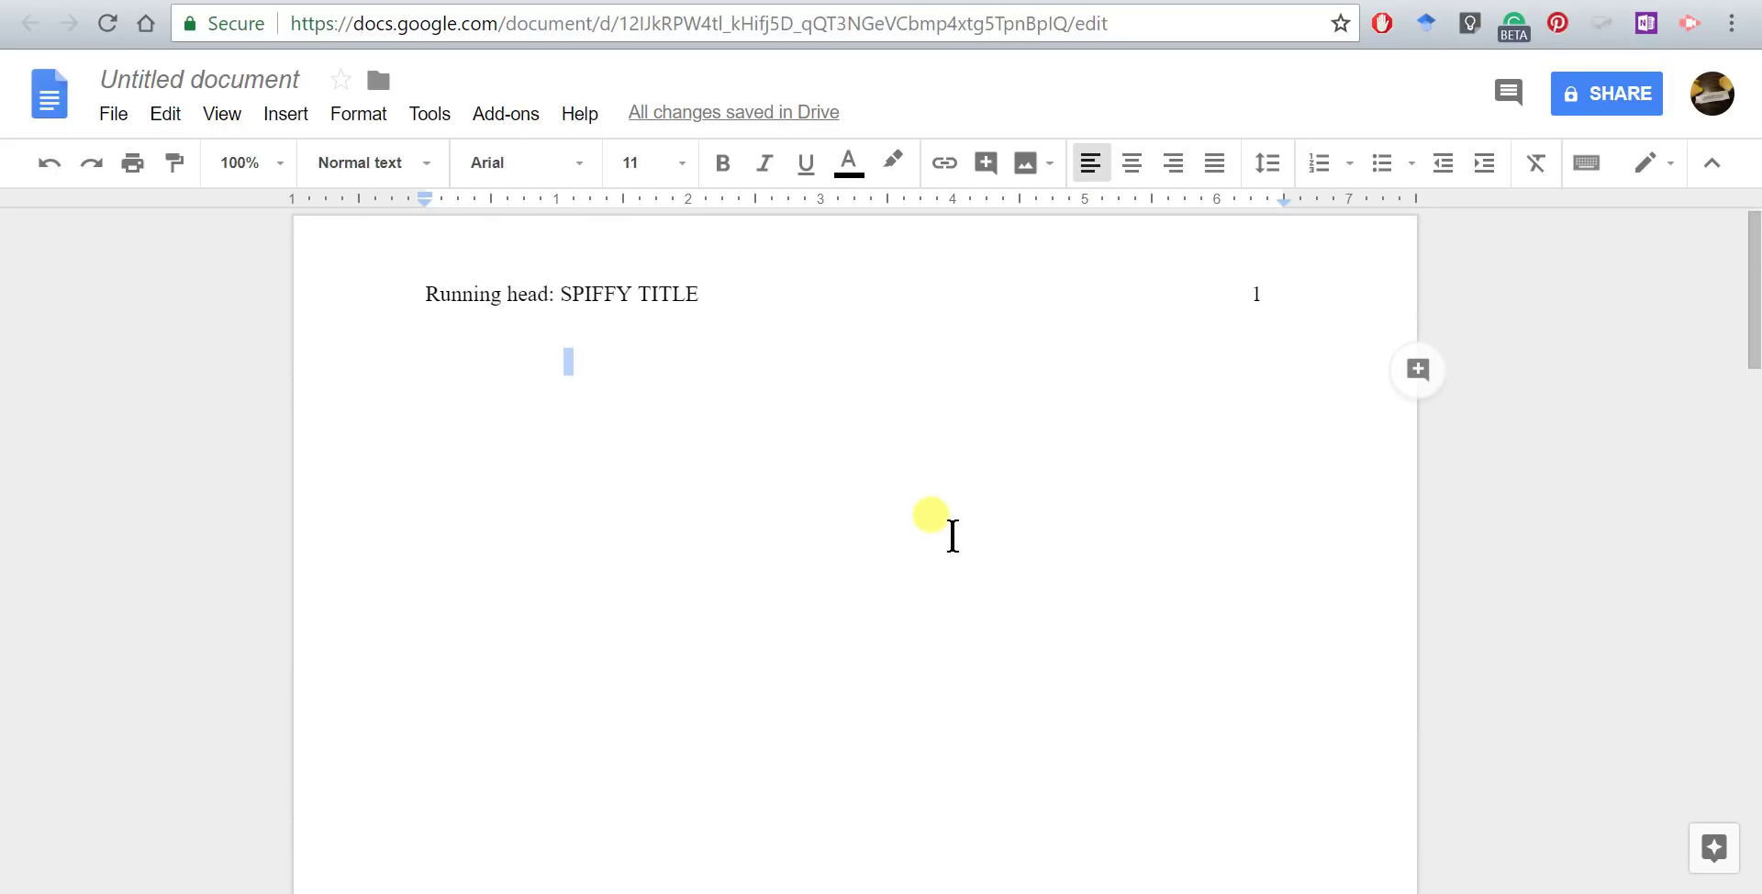
pyautogui.scroll(-5, 954, 532)
pyautogui.scroll(4, 954, 528)
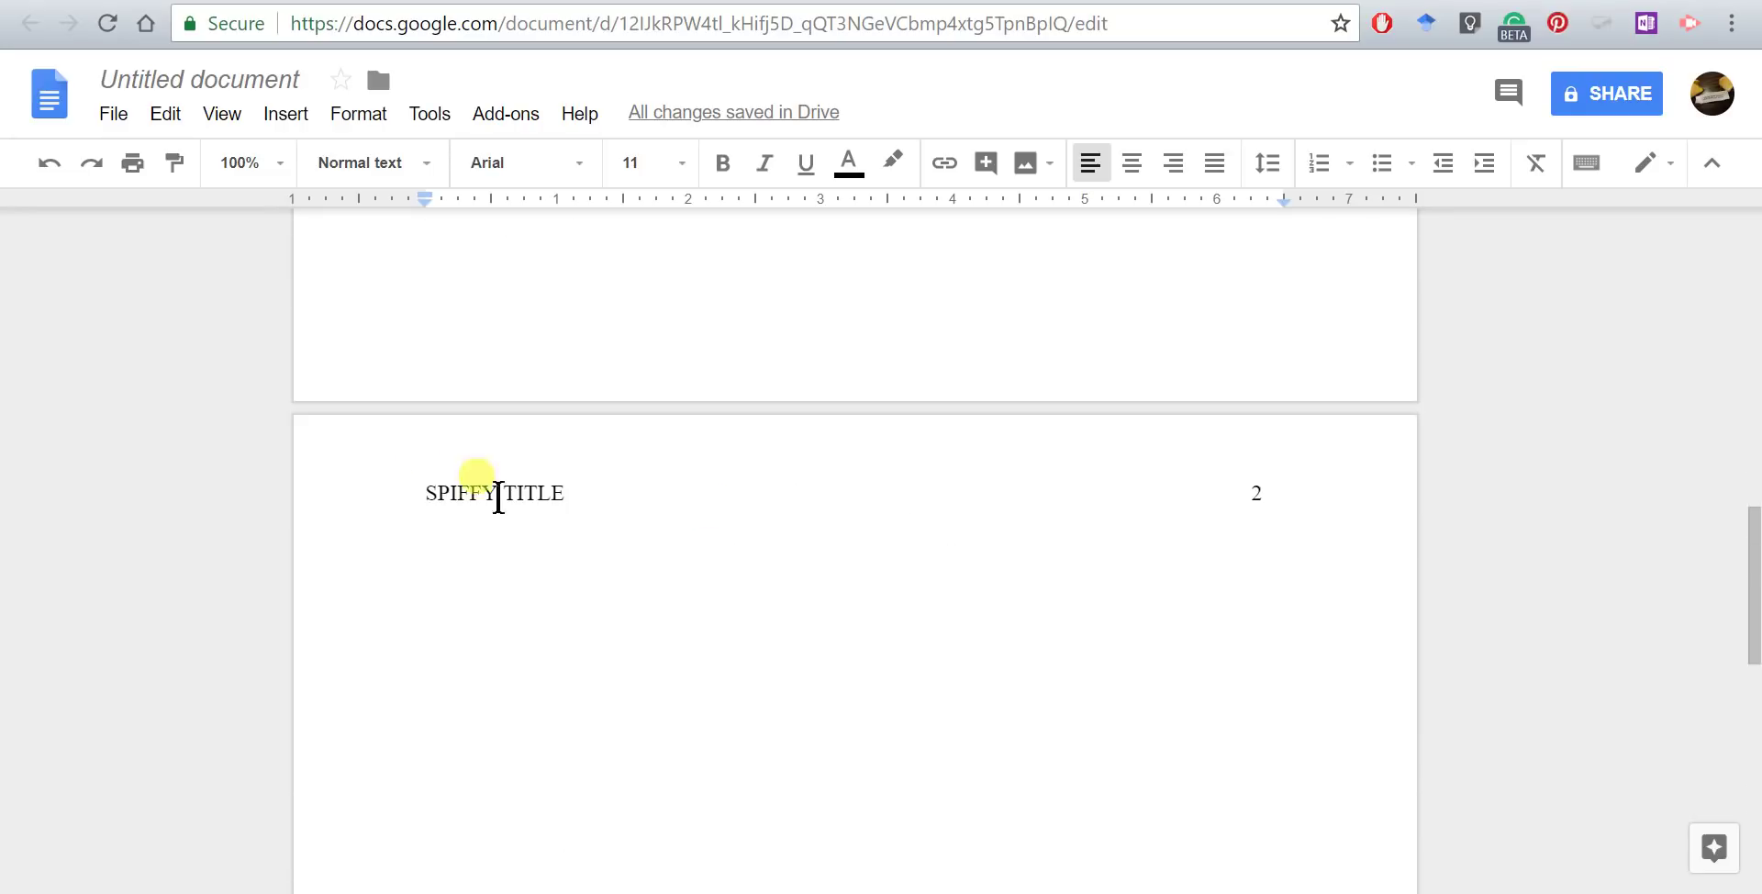
pyautogui.click(712, 606)
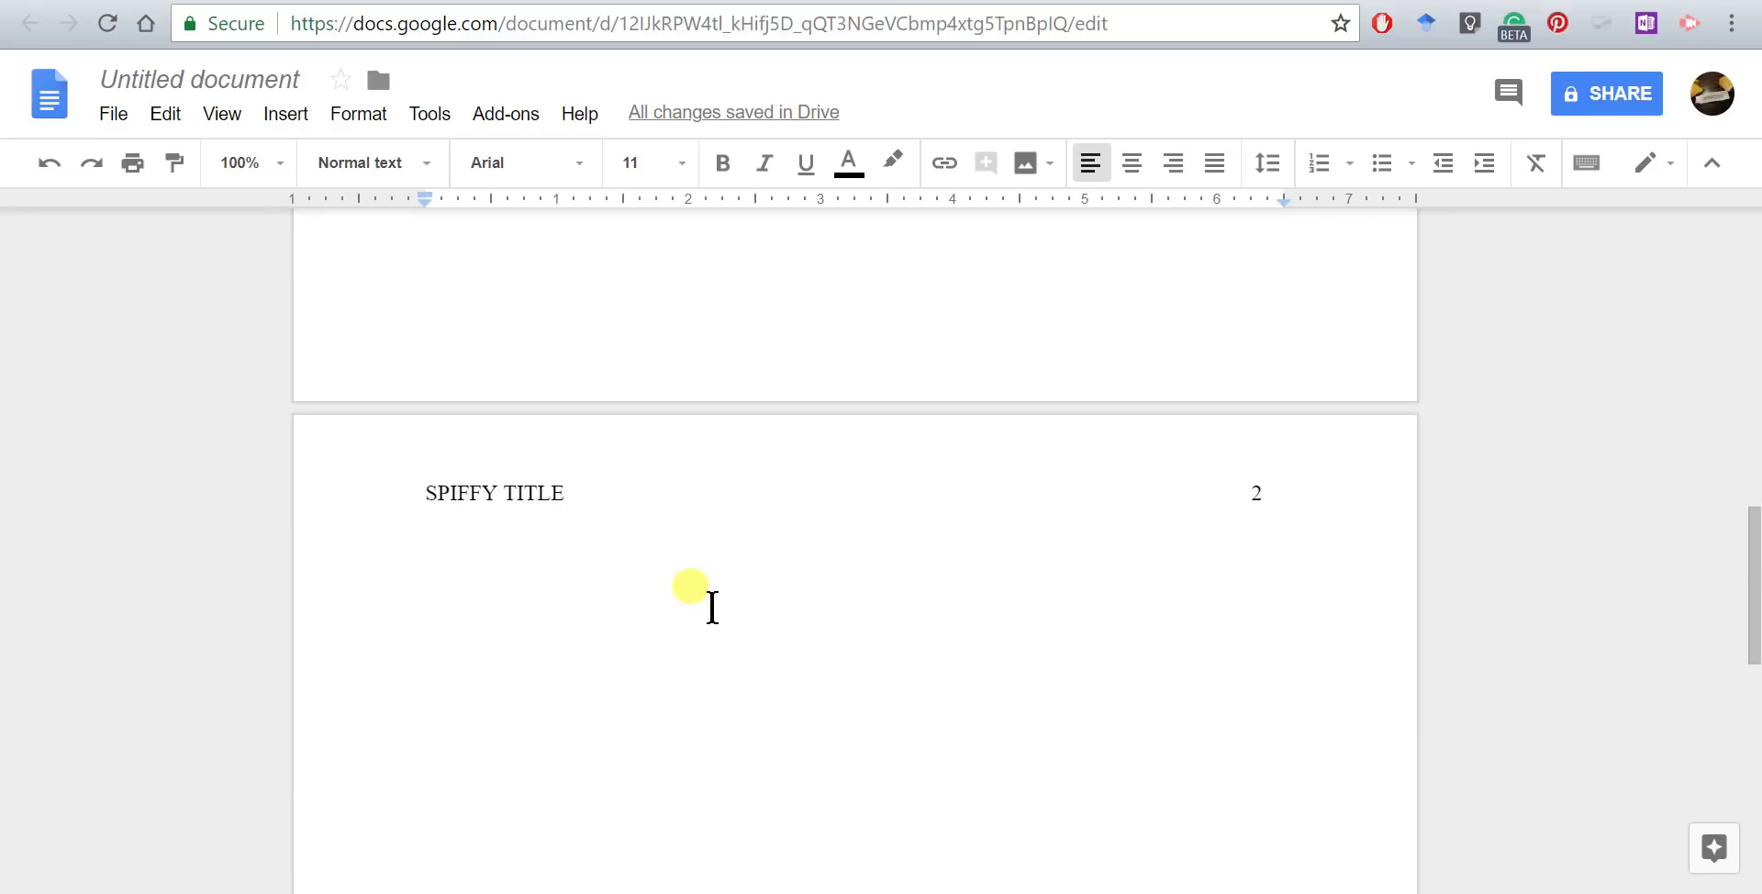
pyautogui.hotkey('ctrl', 'Return')
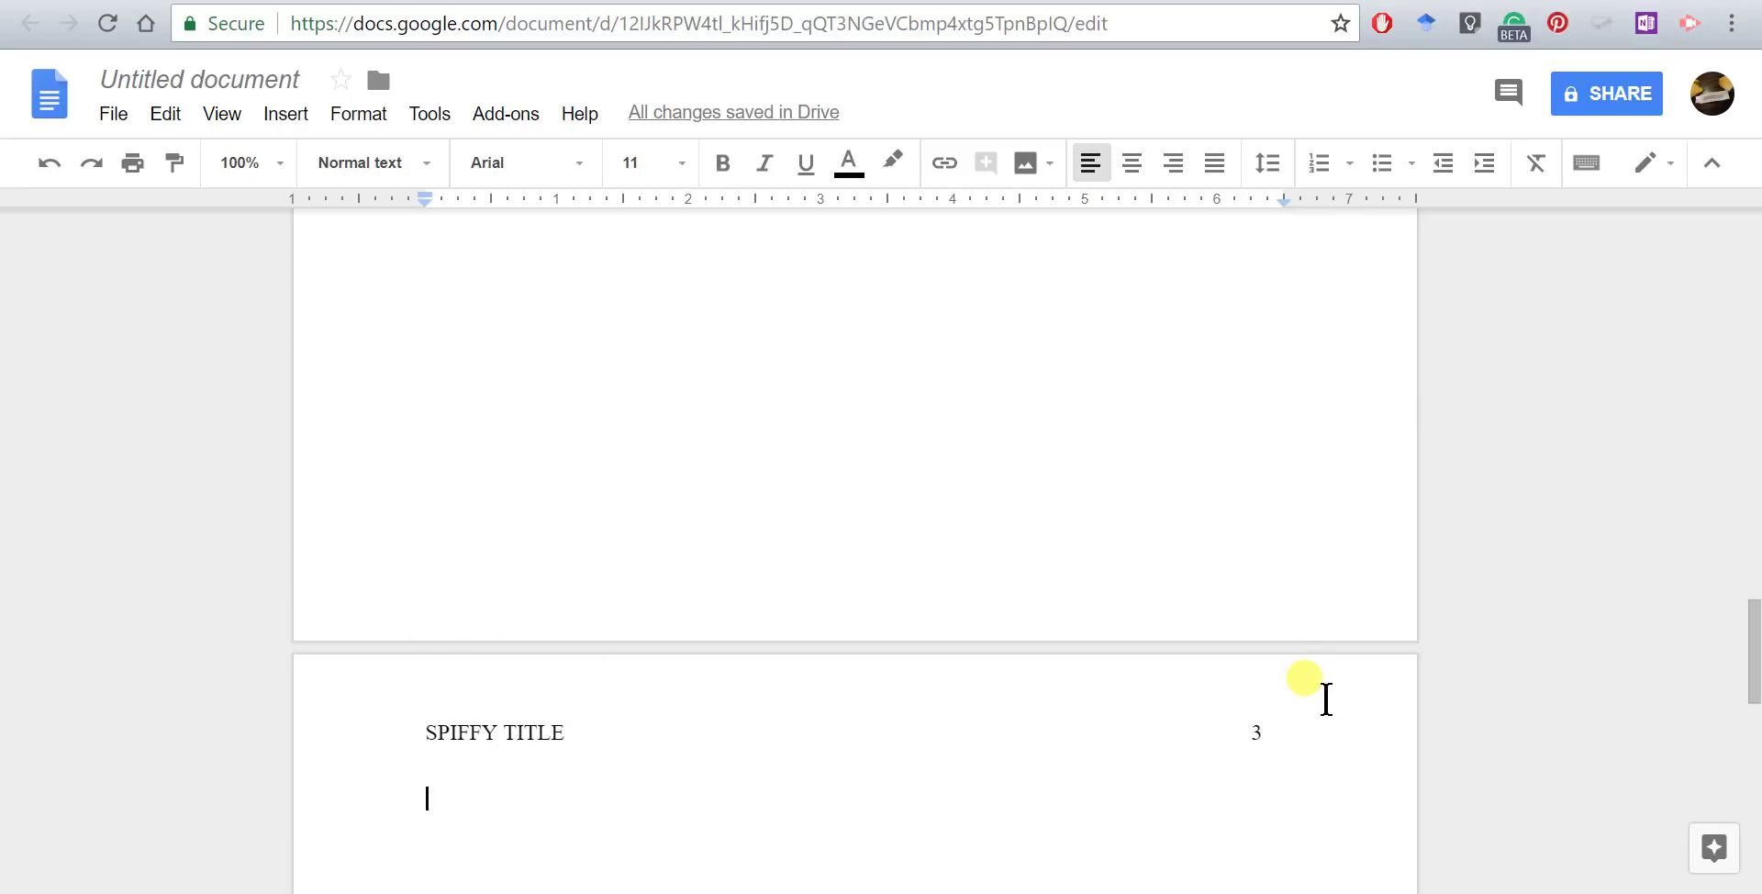
pyautogui.hotkey('ctrl', 'Return')
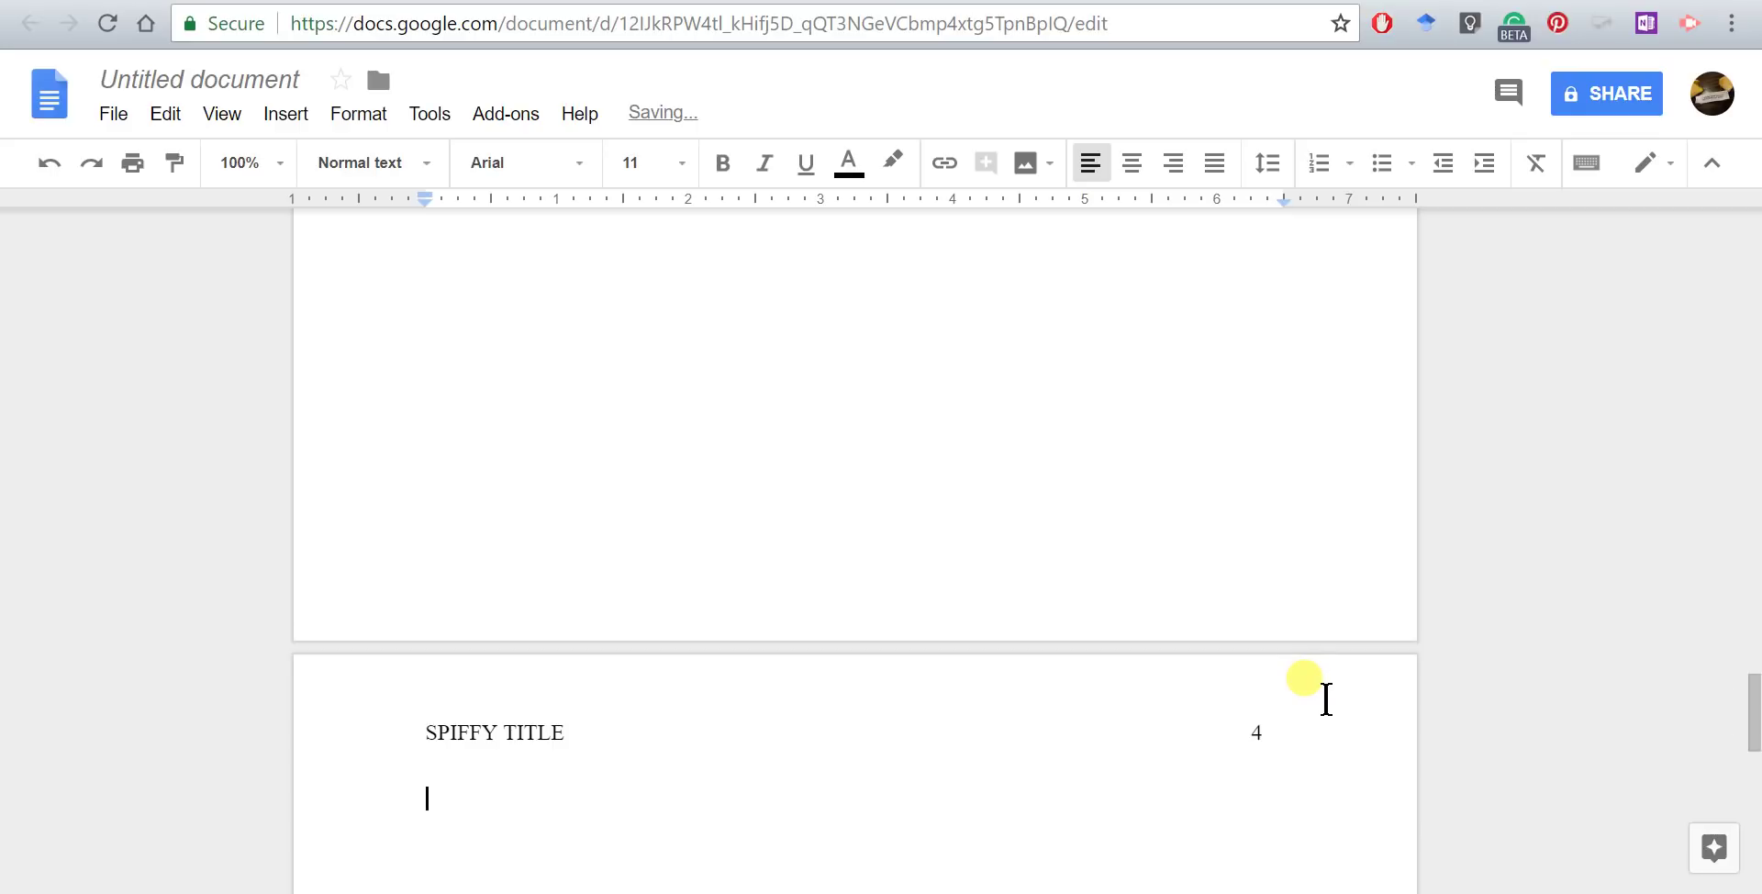
# Examine the first page's header, its different-first-page setting and the options for inserting headers and page numbers.
pyautogui.scroll(15, 1326, 700)
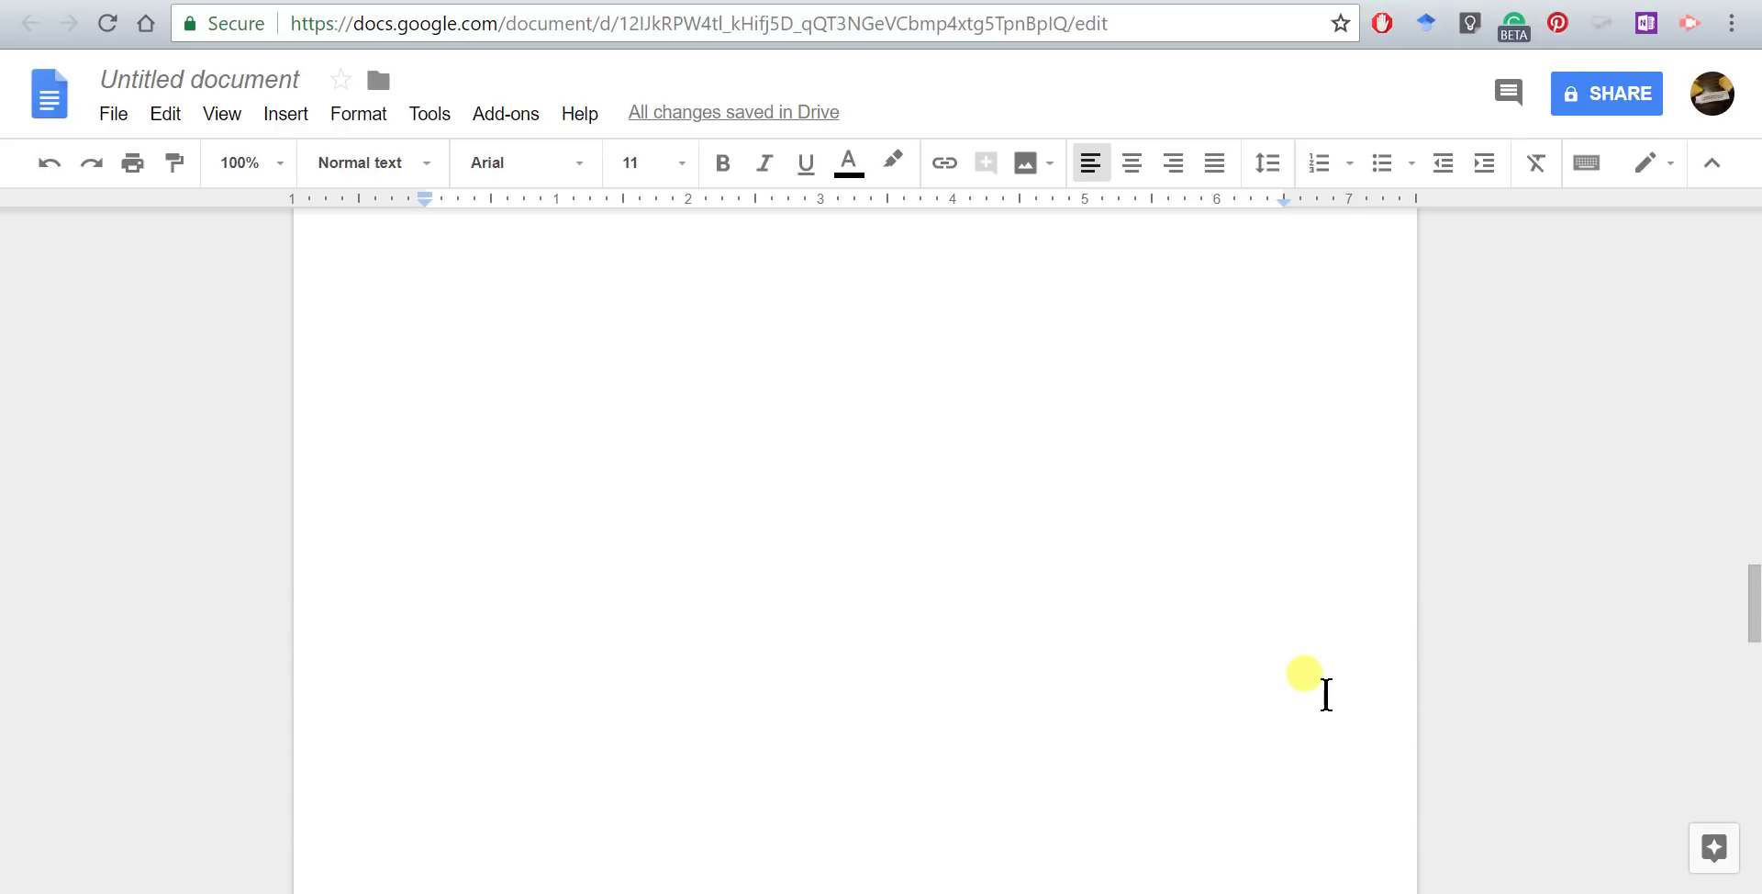
pyautogui.scroll(10, 1323, 683)
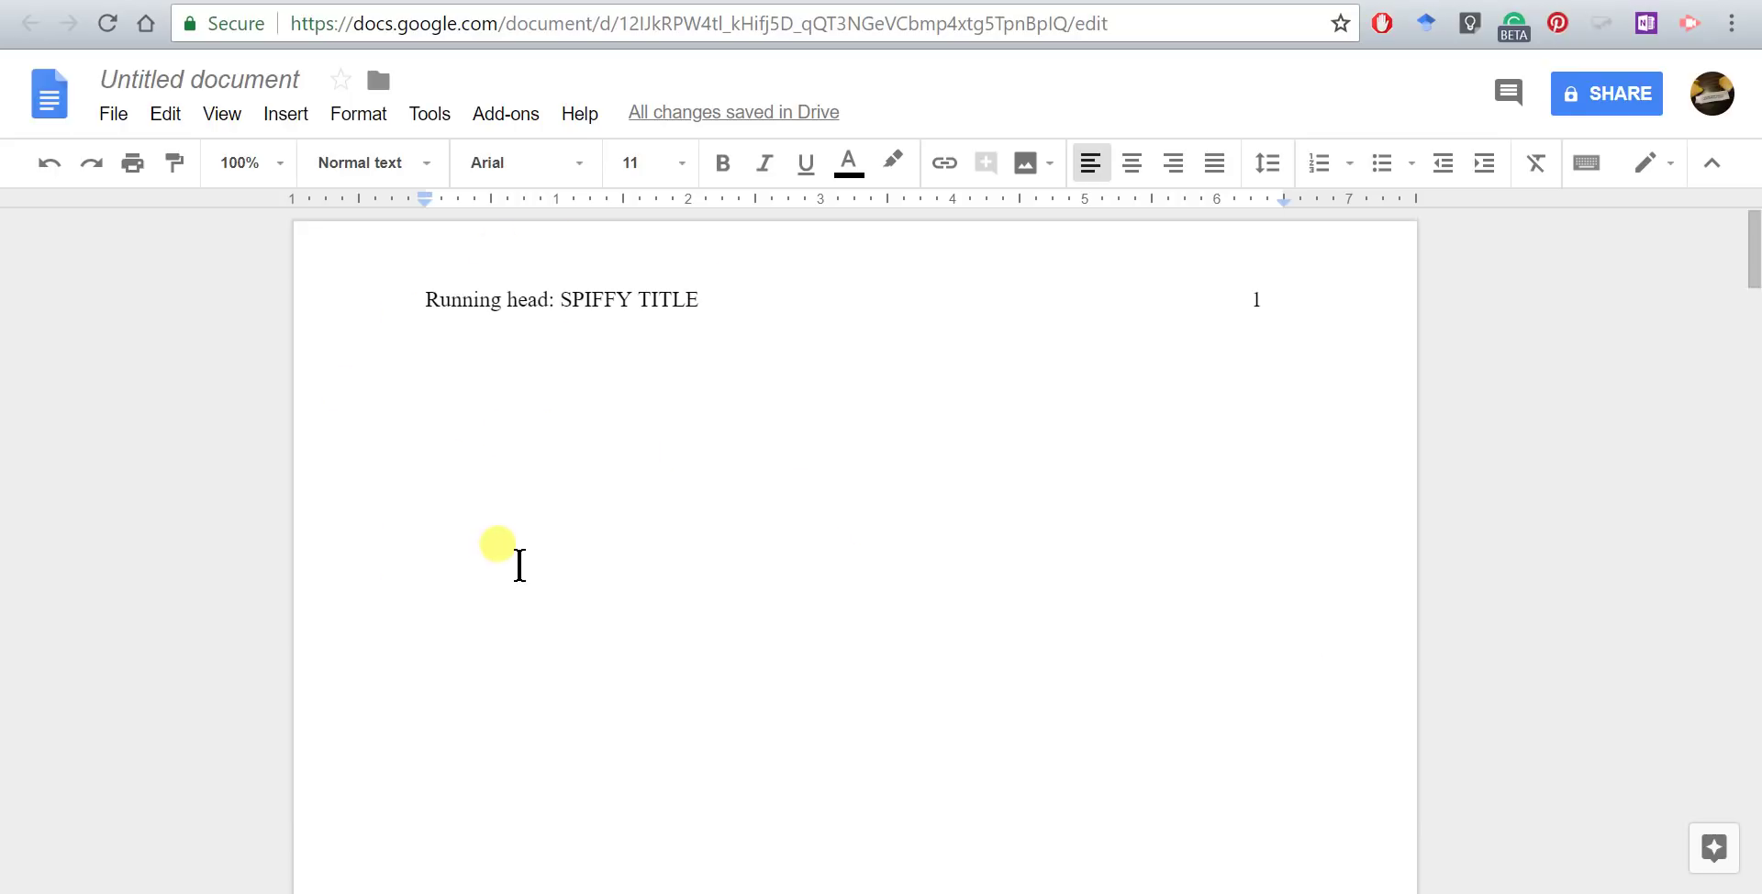
pyautogui.doubleClick(829, 302)
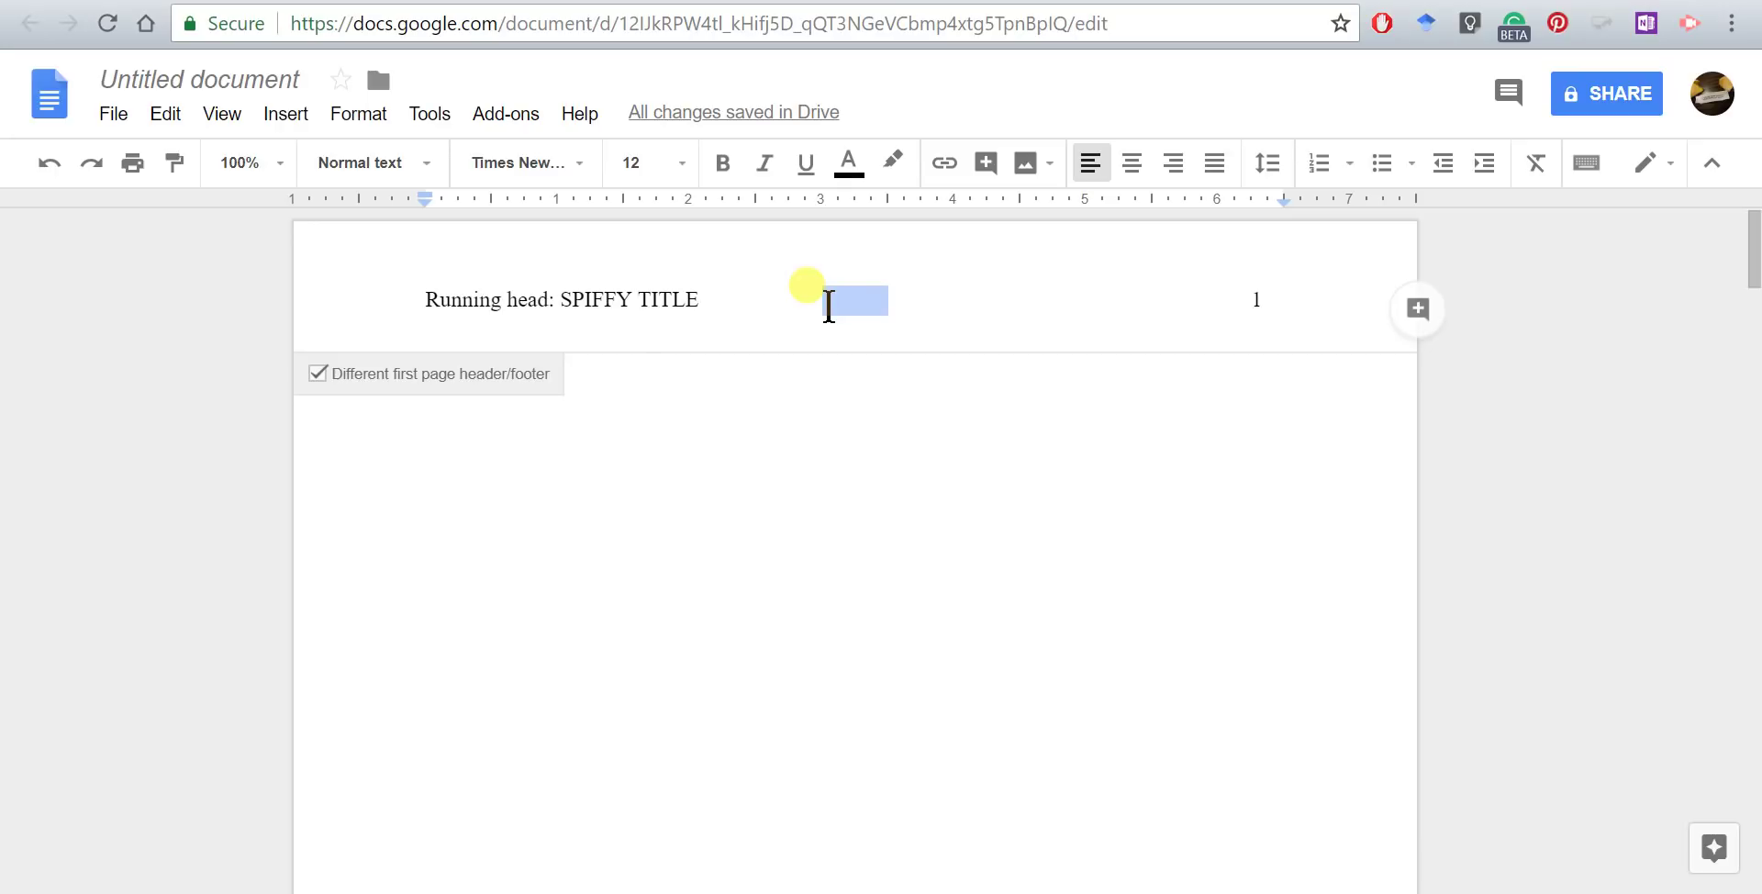
pyautogui.click(732, 653)
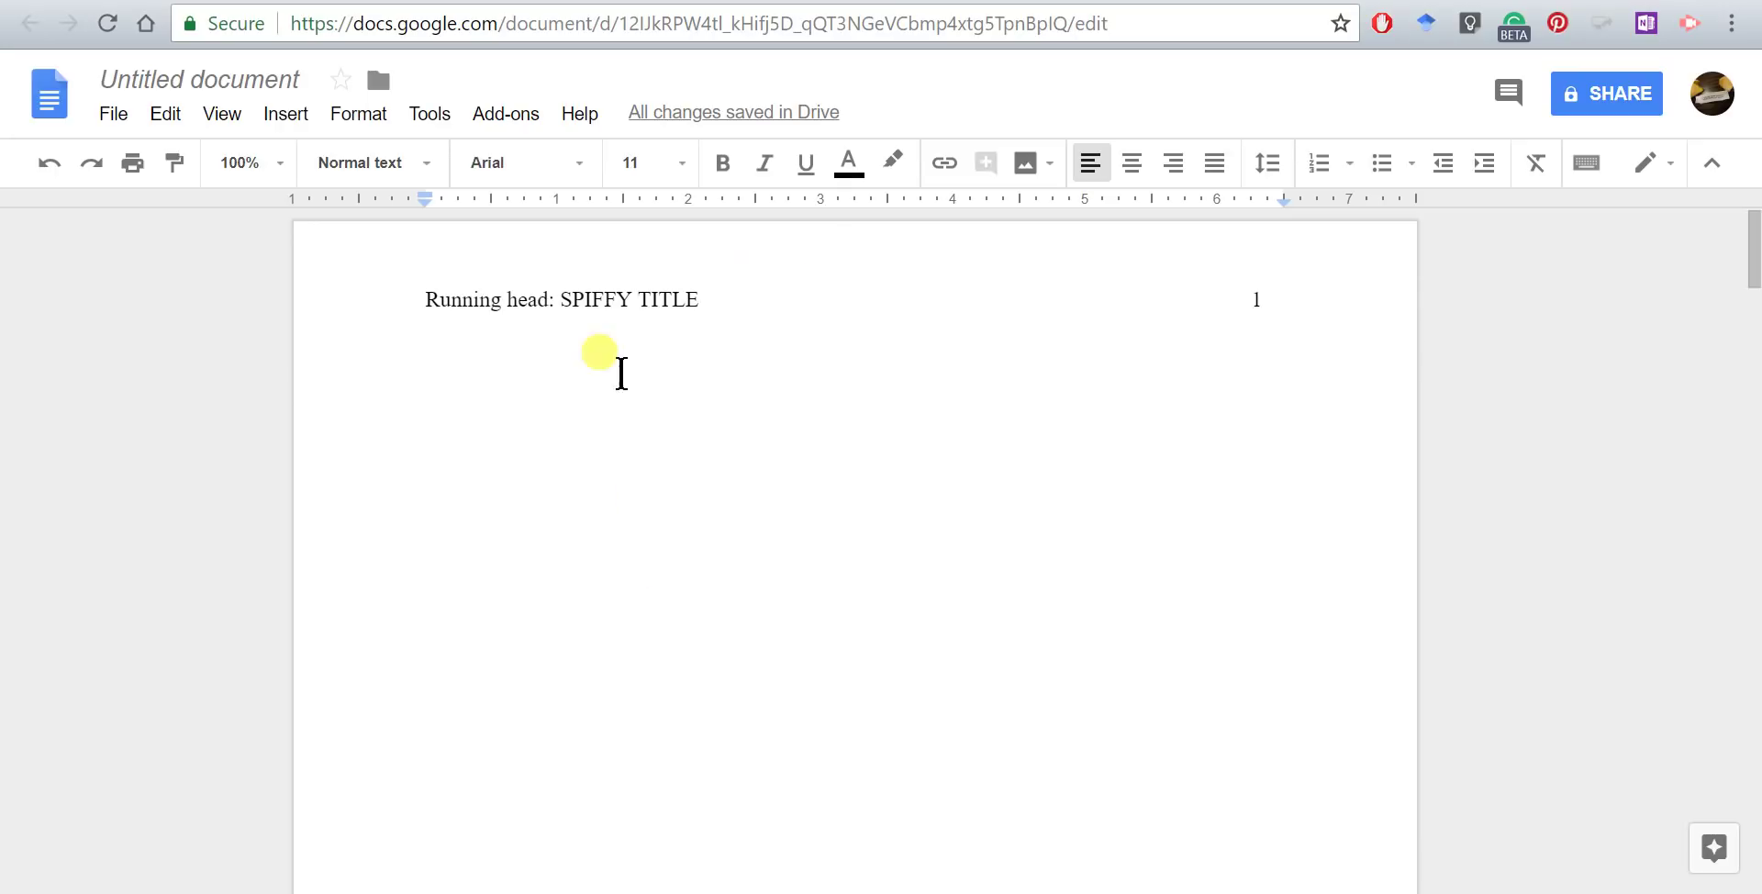
pyautogui.doubleClick(833, 280)
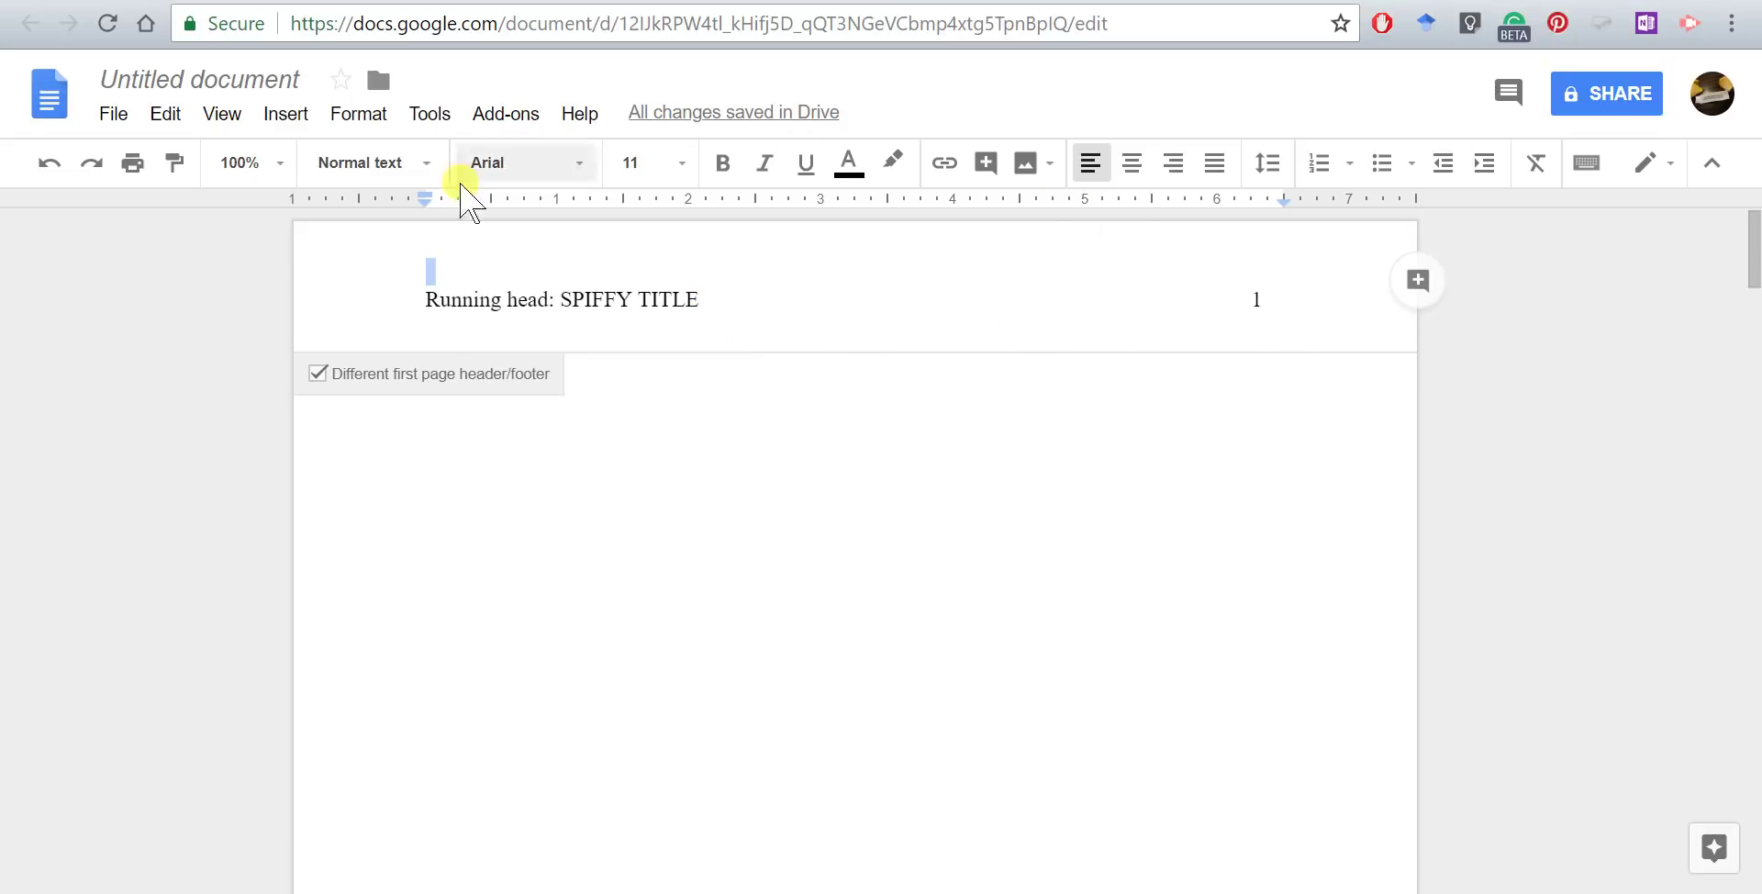
pyautogui.click(282, 115)
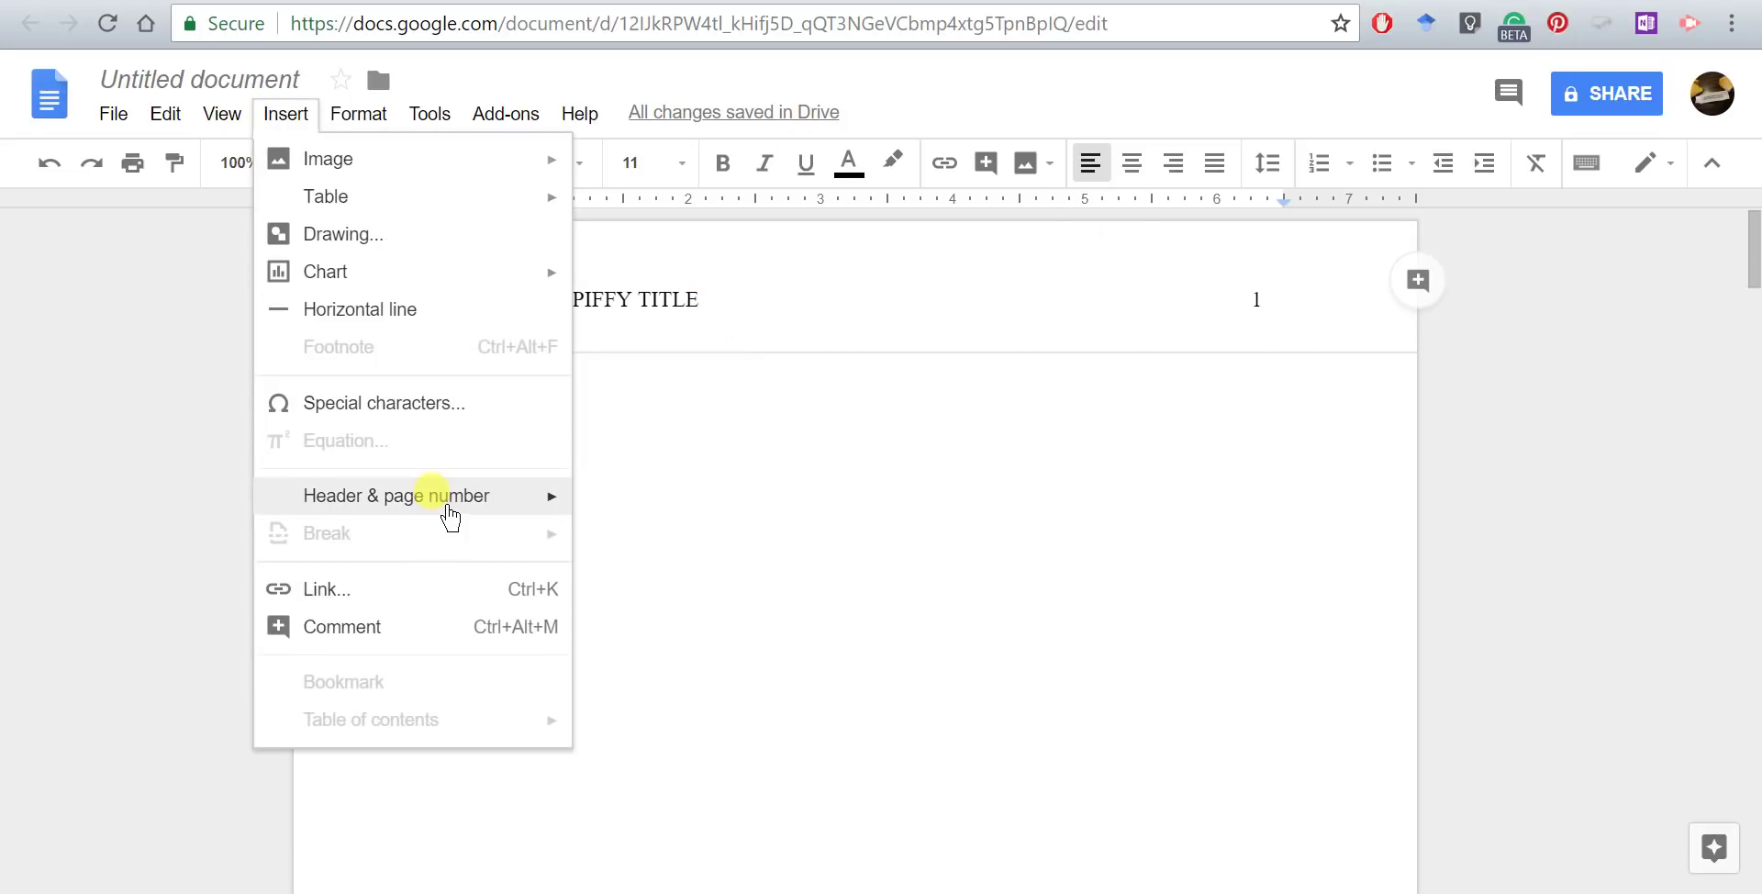
pyautogui.moveTo(450, 516)
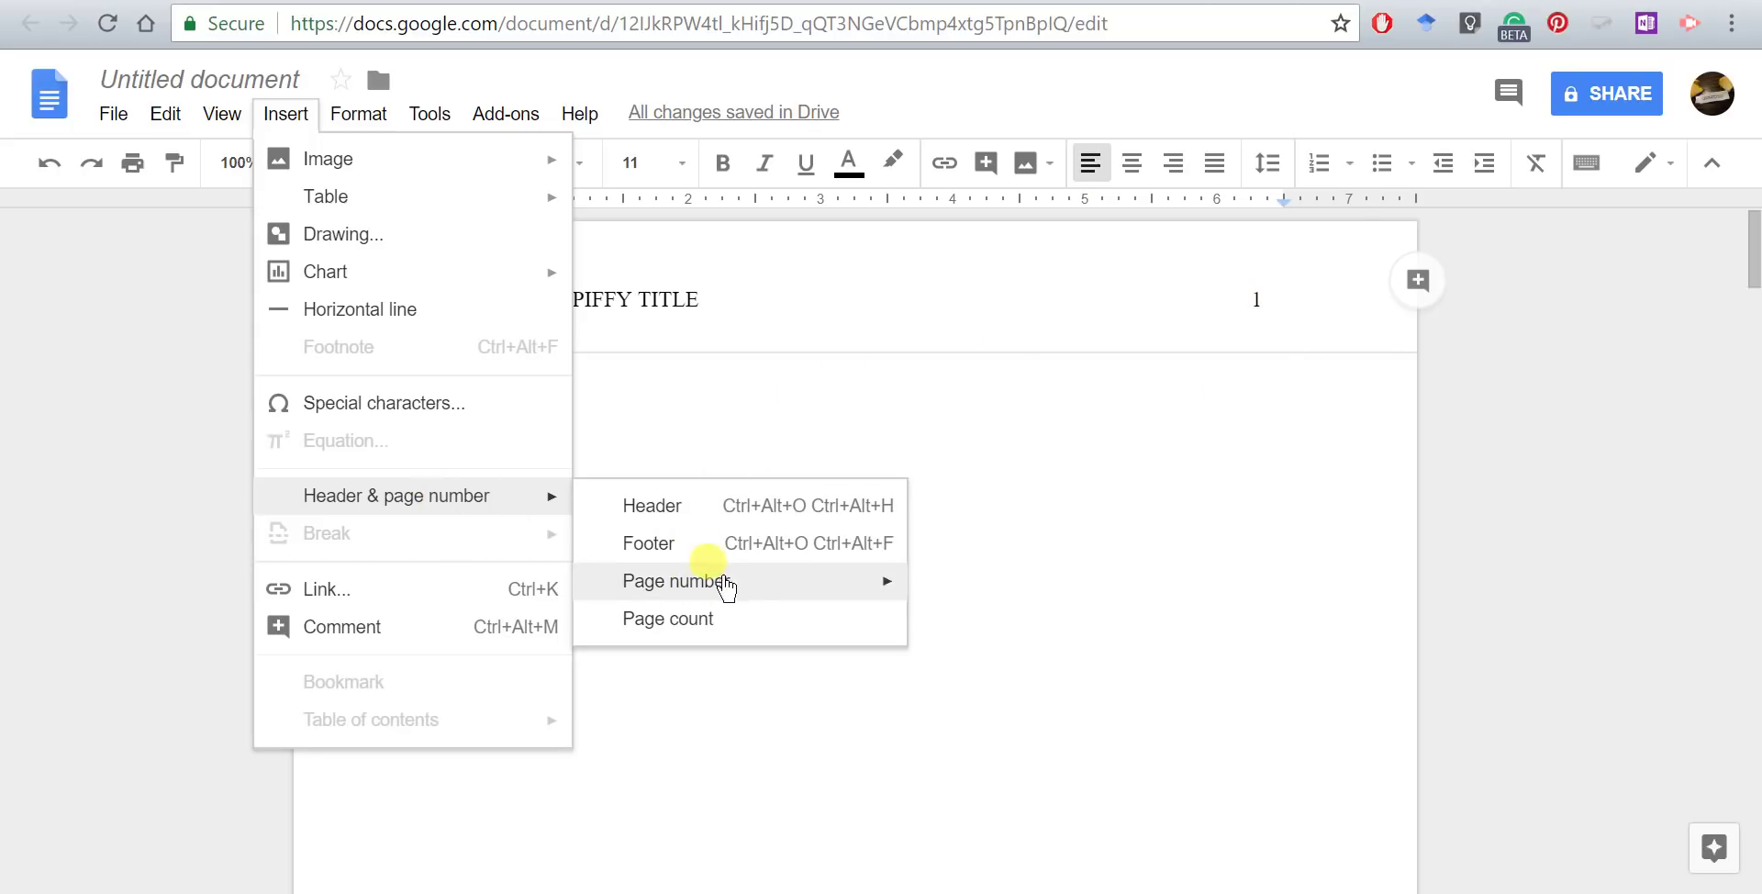
pyautogui.moveTo(752, 593)
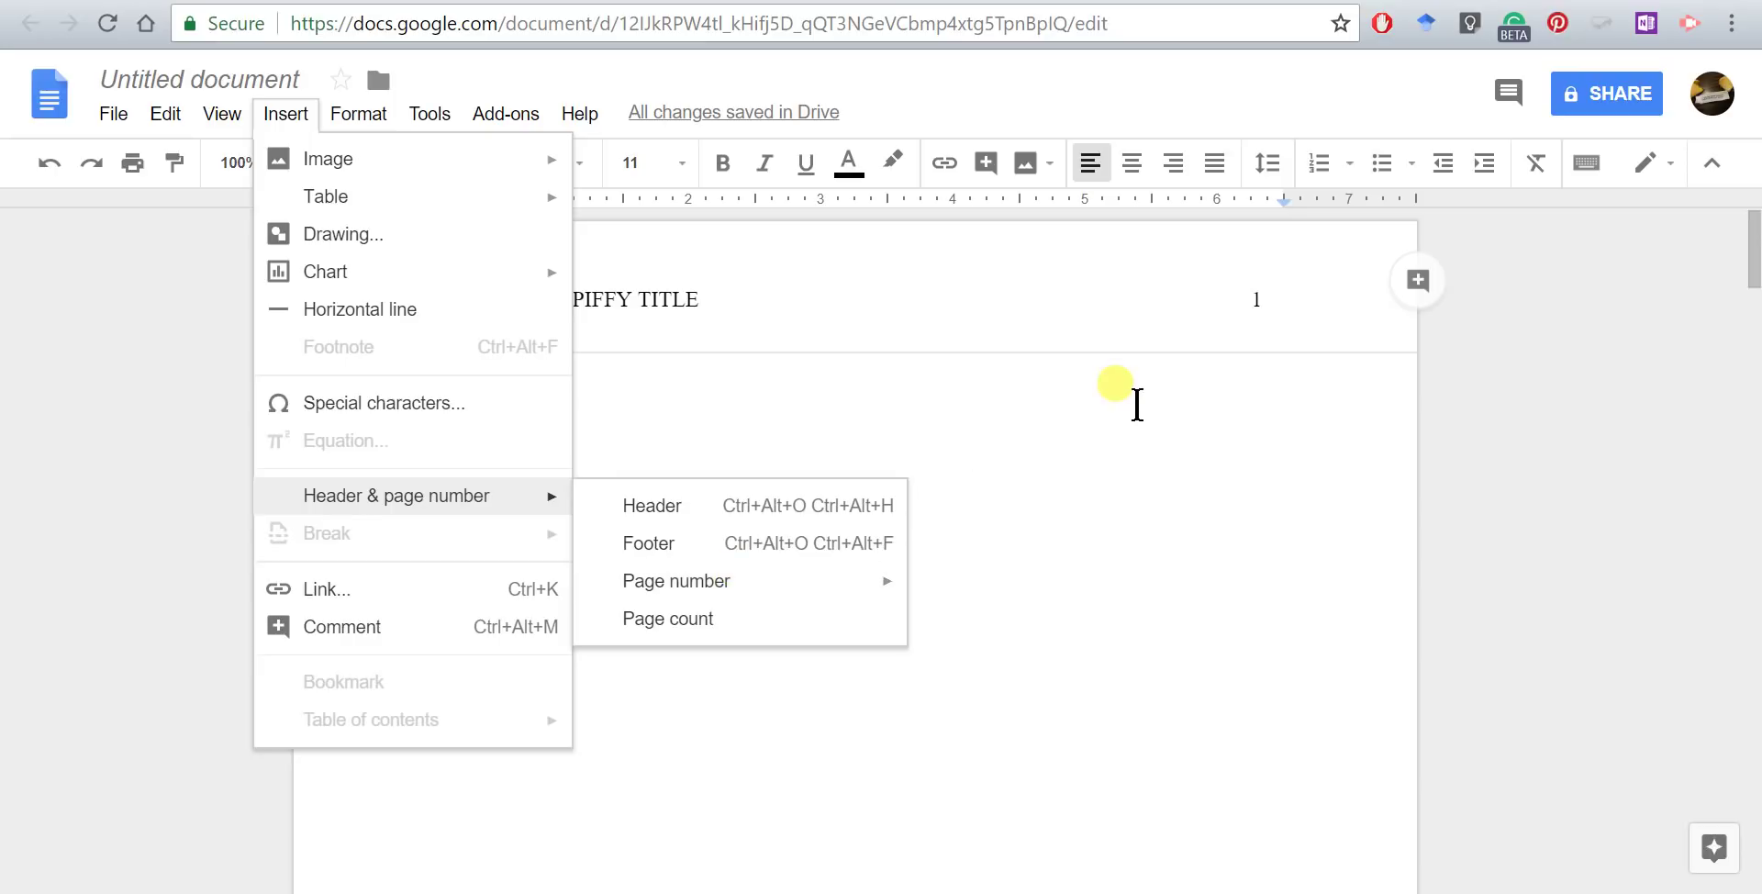
pyautogui.click(1113, 449)
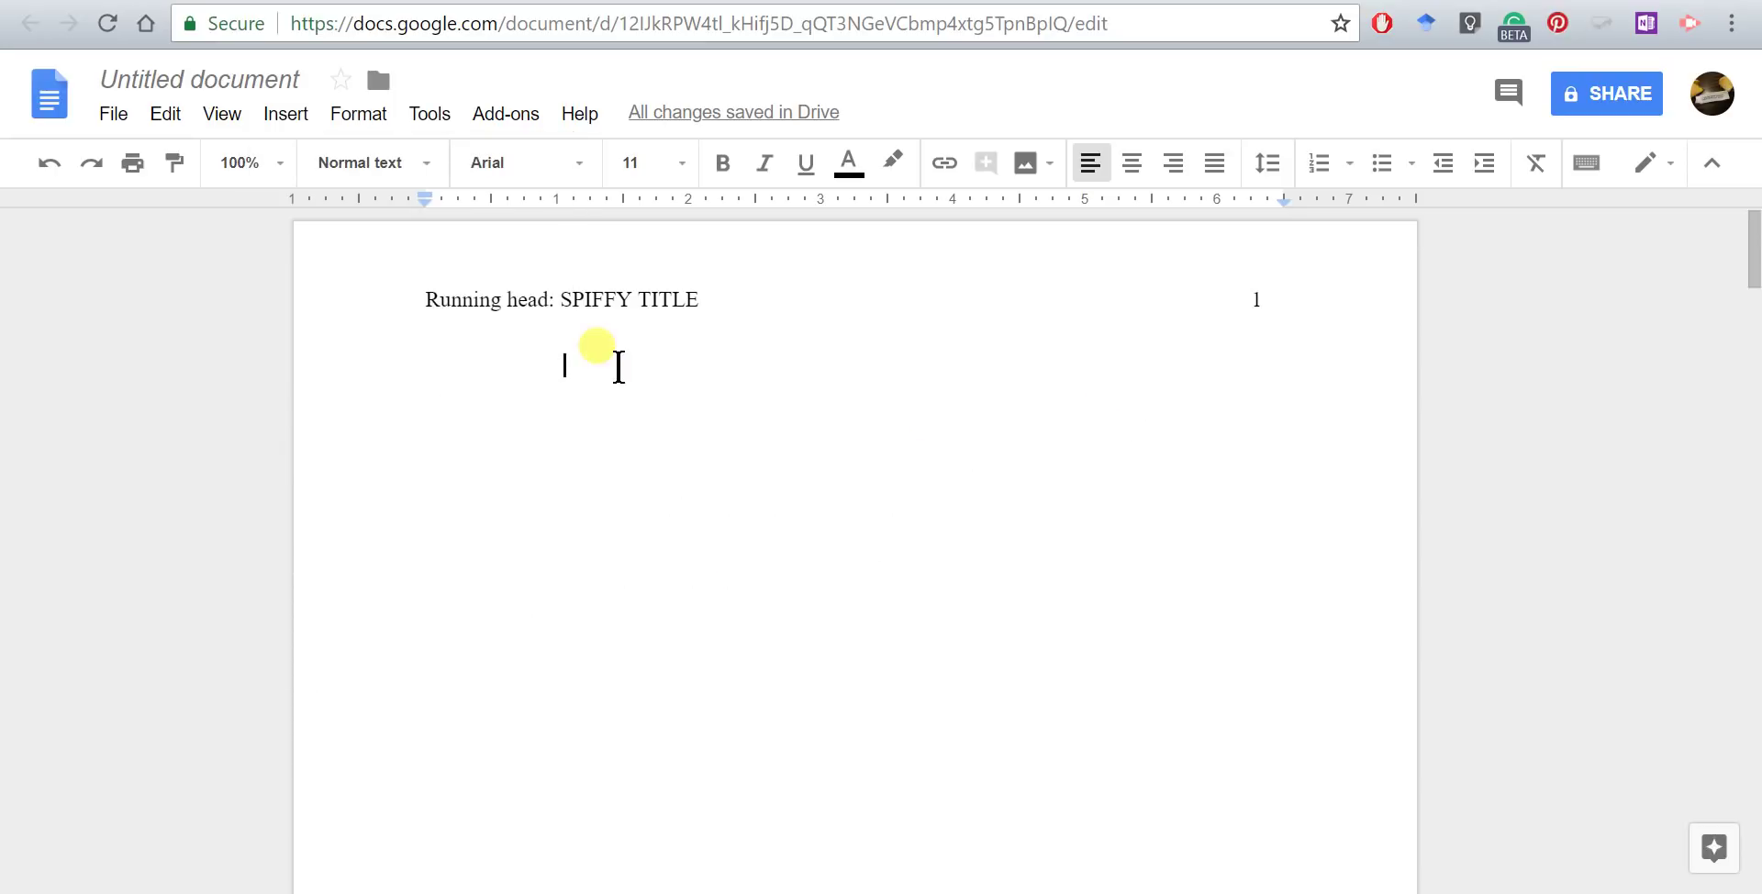
# Remove the indent at the start of the first page's body and enter the title "Spiffy Title" there.
pyautogui.press('BackSpace')
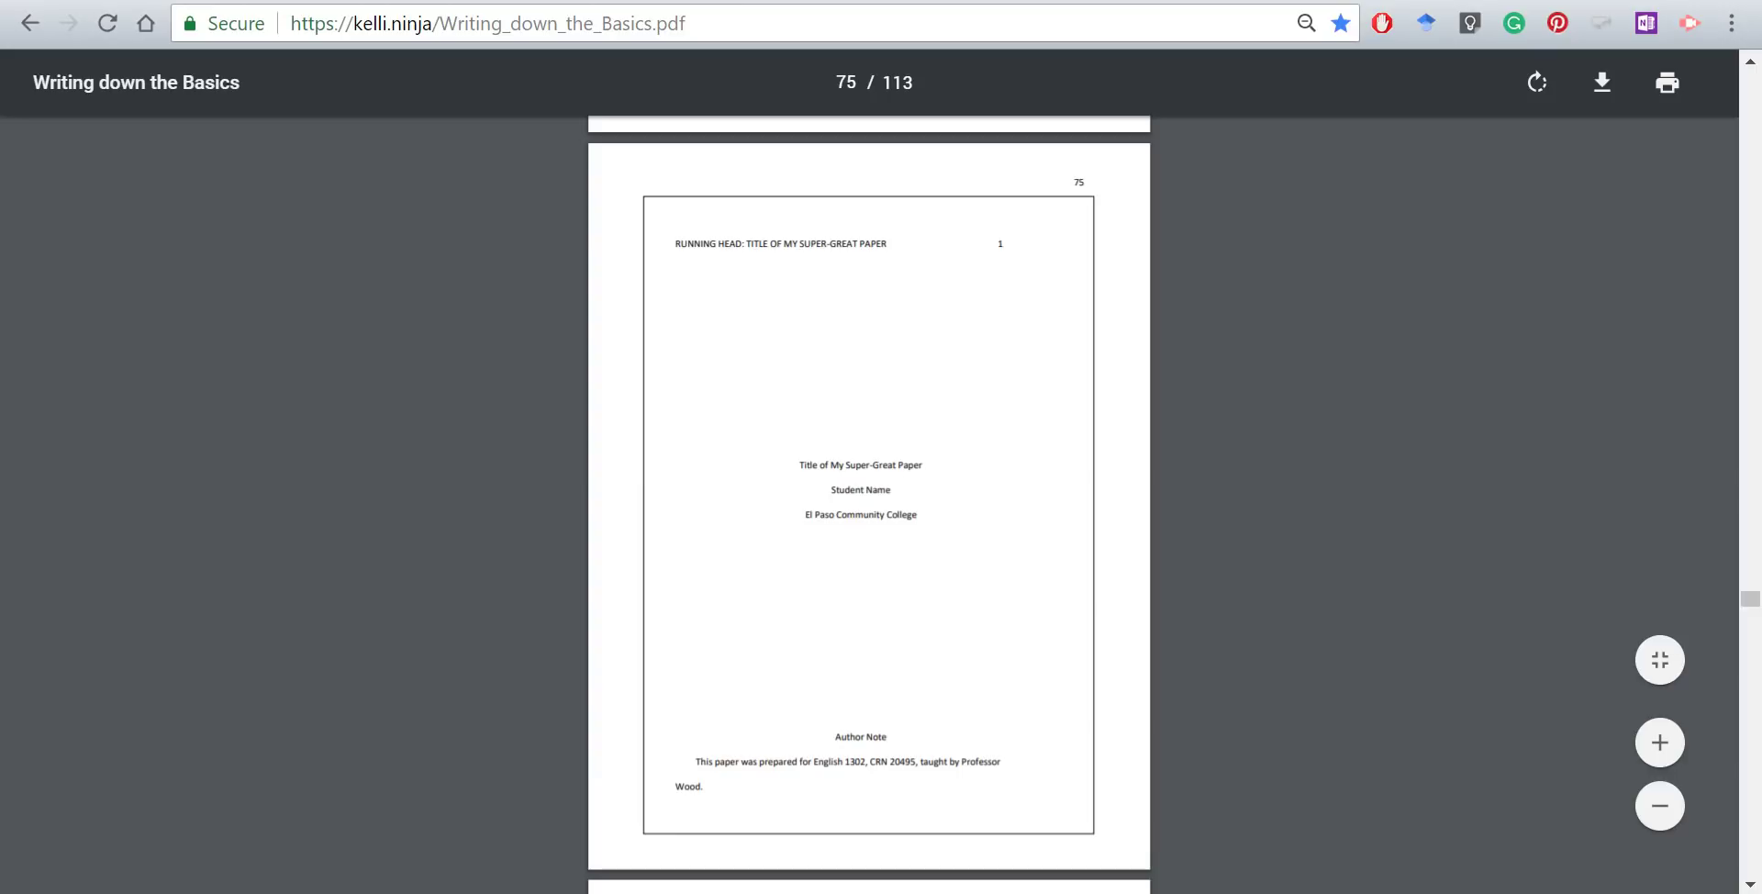
pyautogui.click(389, 2)
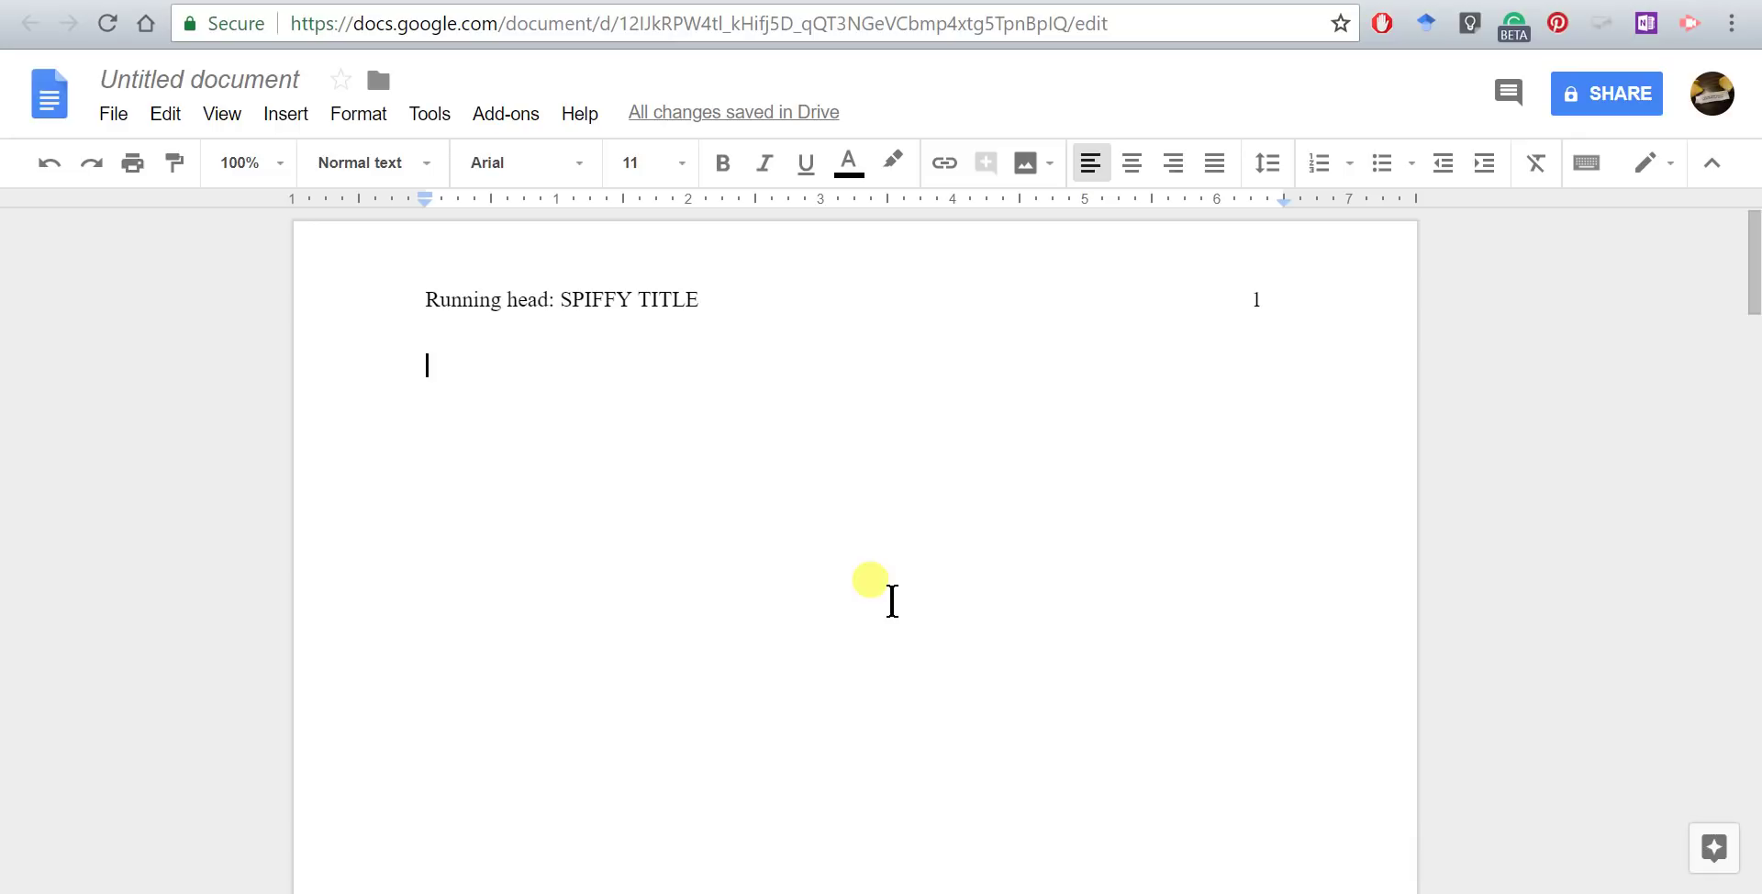
pyautogui.write('S{')
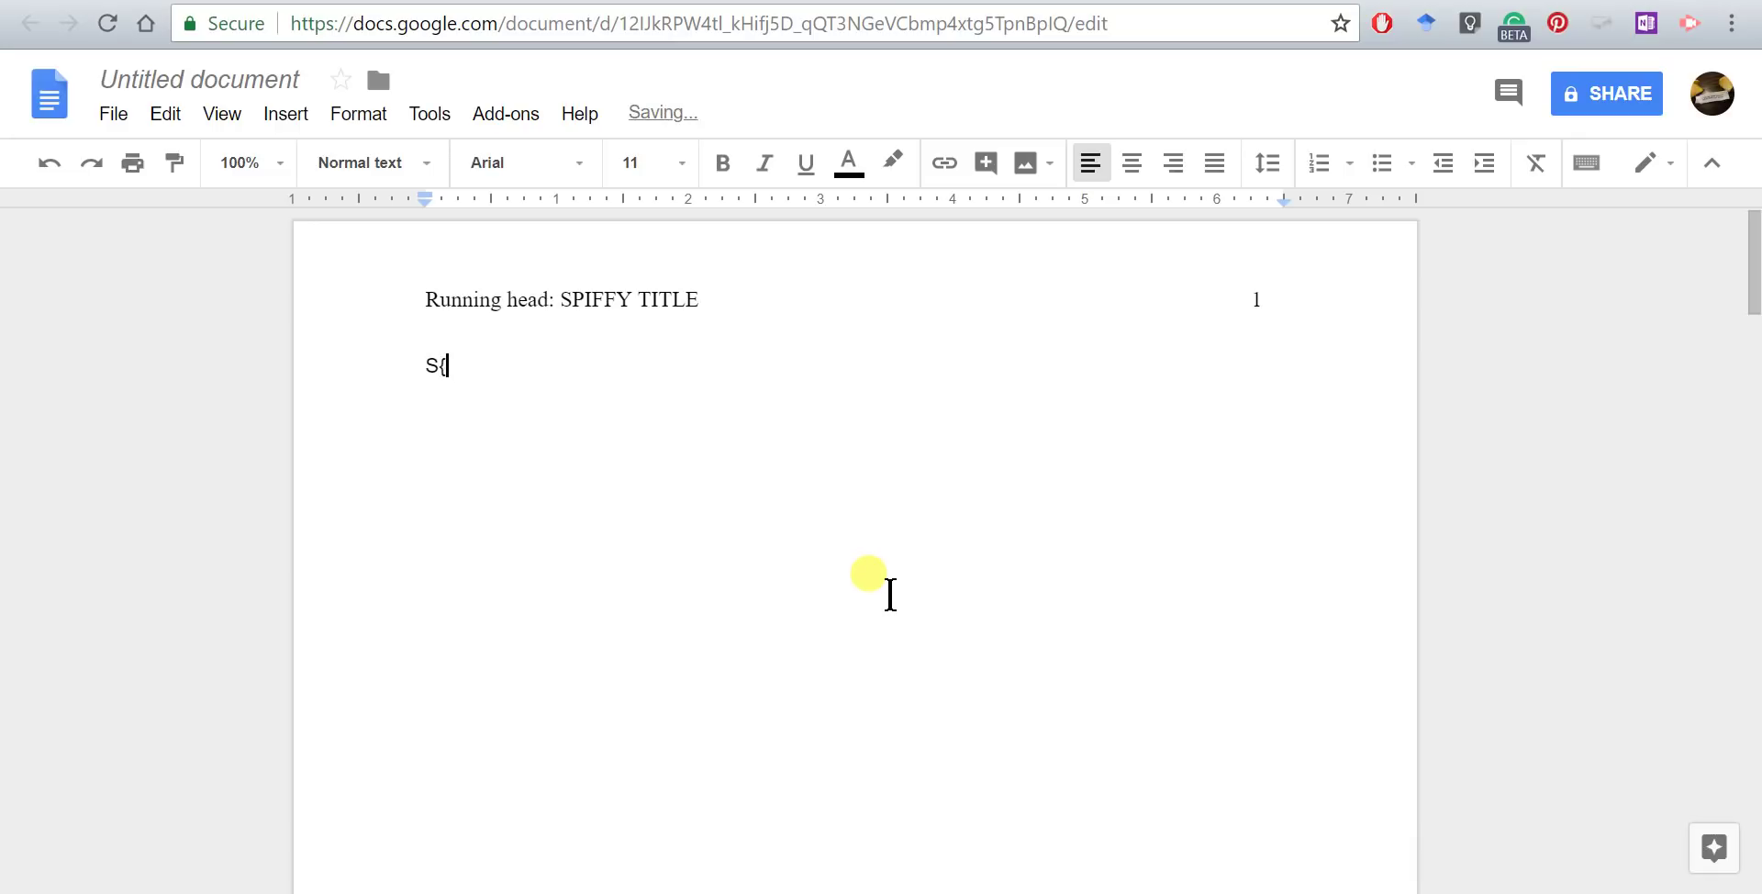
pyautogui.write('0')
pyautogui.press('BackSpace')
pyautogui.press('BackSpace')
pyautogui.write('PIFFY')
pyautogui.press('BackSpace')
pyautogui.press('BackSpace')
pyautogui.press('BackSpace')
pyautogui.press('BackSpace')
pyautogui.press('BackSpace')
pyautogui.write('piffy Tit')
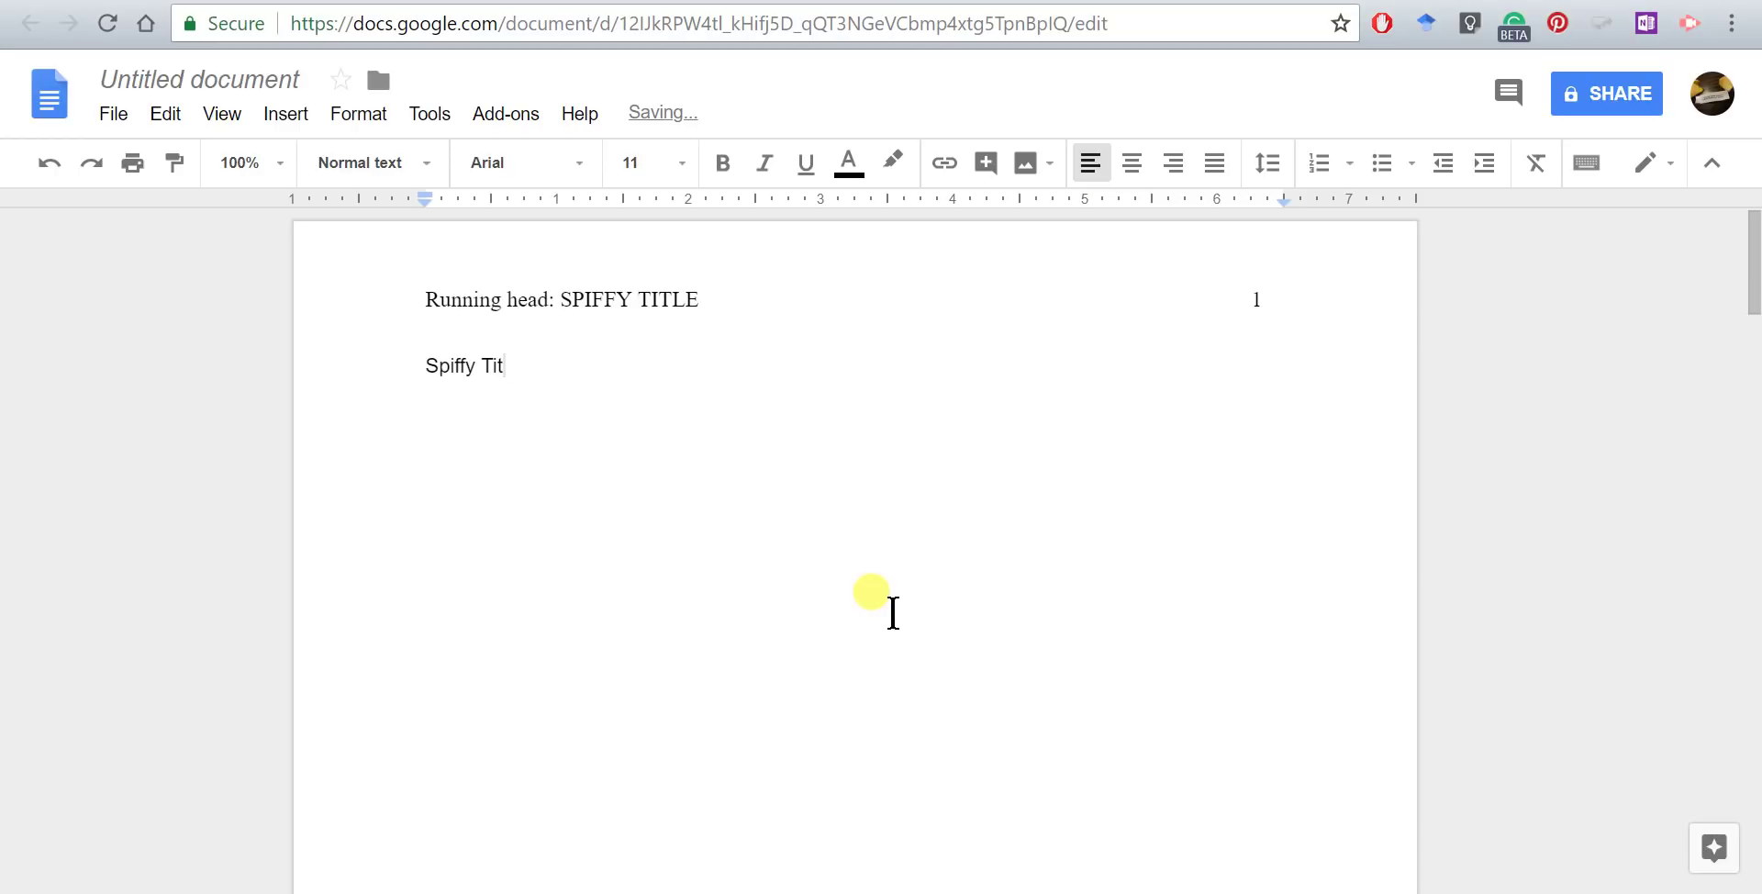
pyautogui.write('lee')
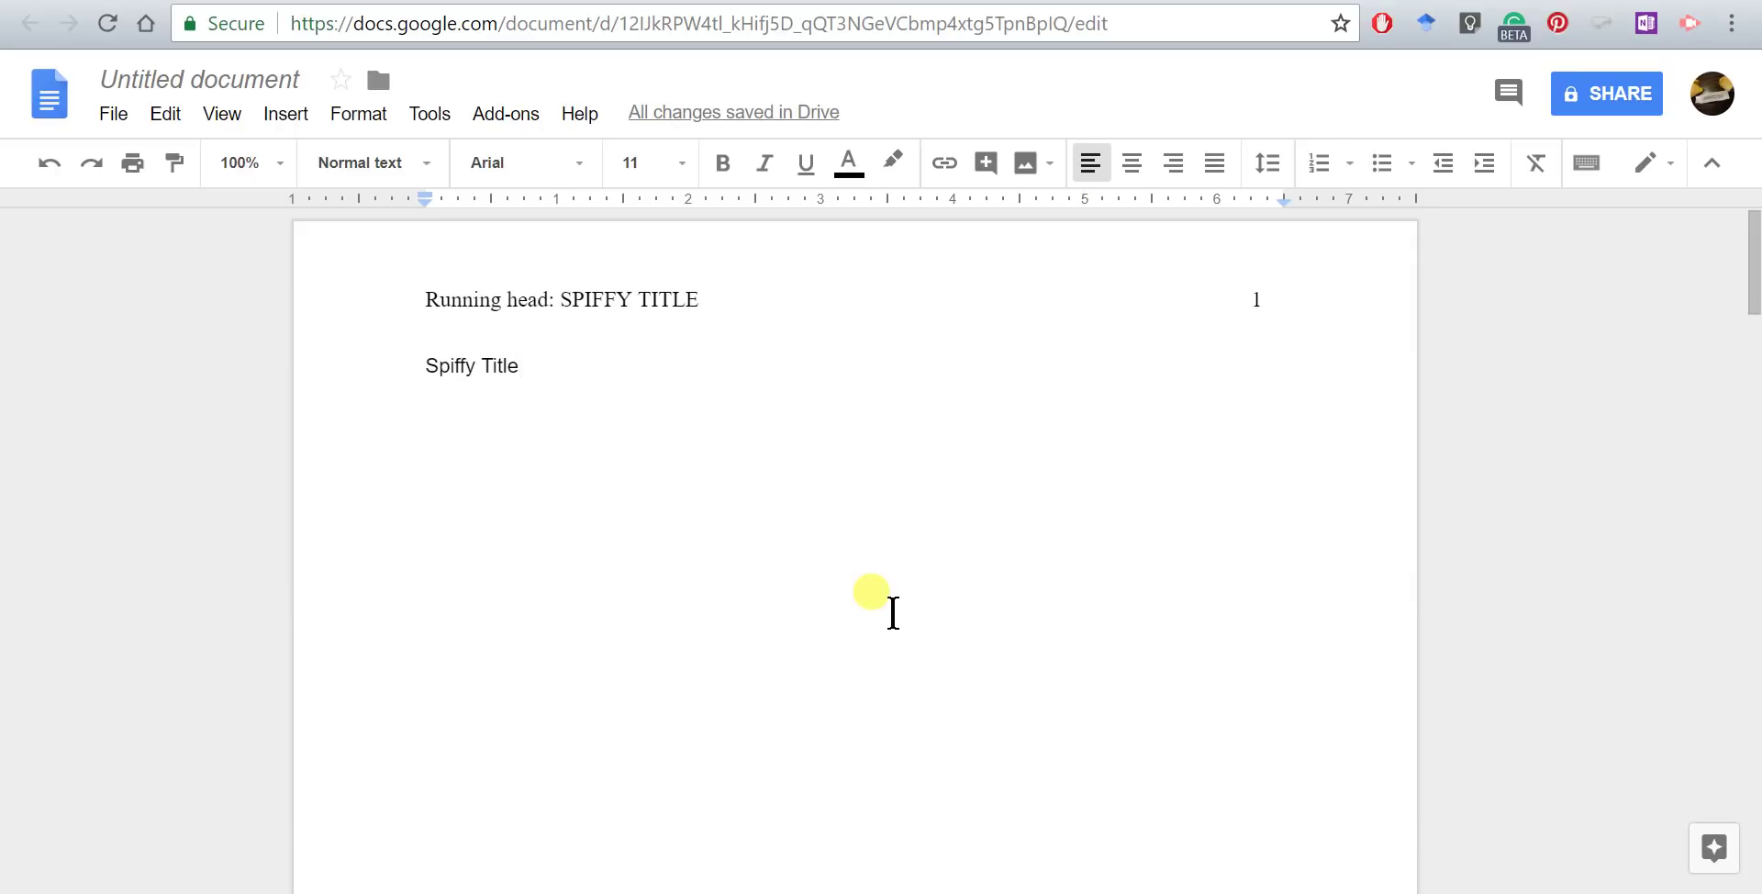
pyautogui.click(601, 301)
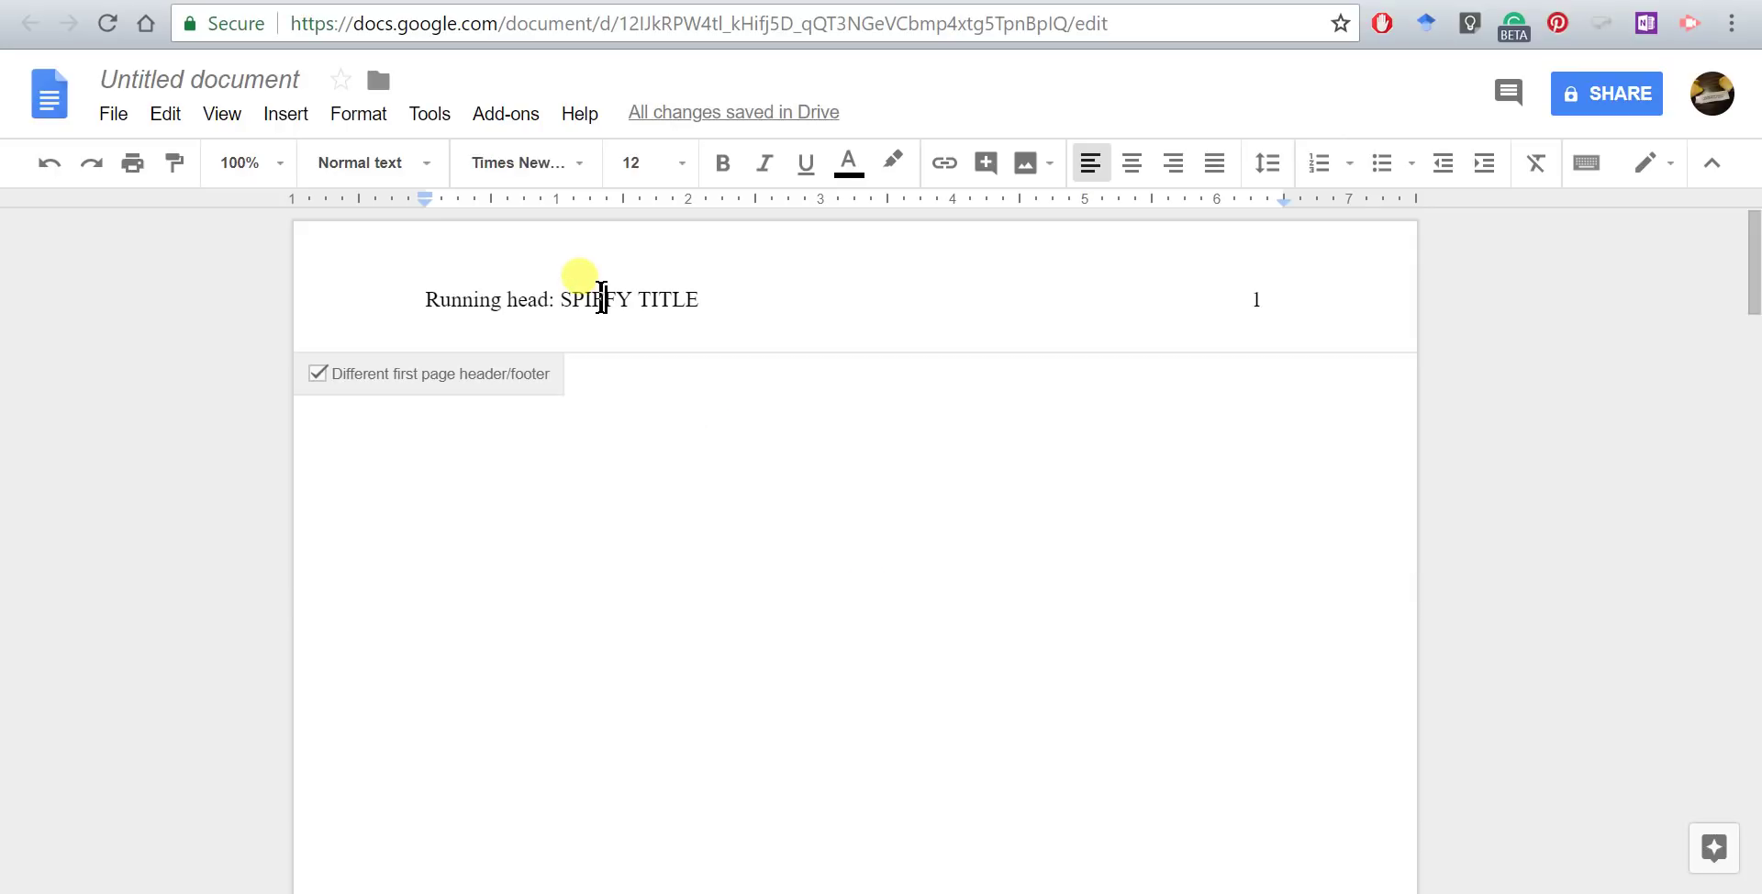
pyautogui.moveTo(559, 303); pyautogui.dragTo(721, 301)
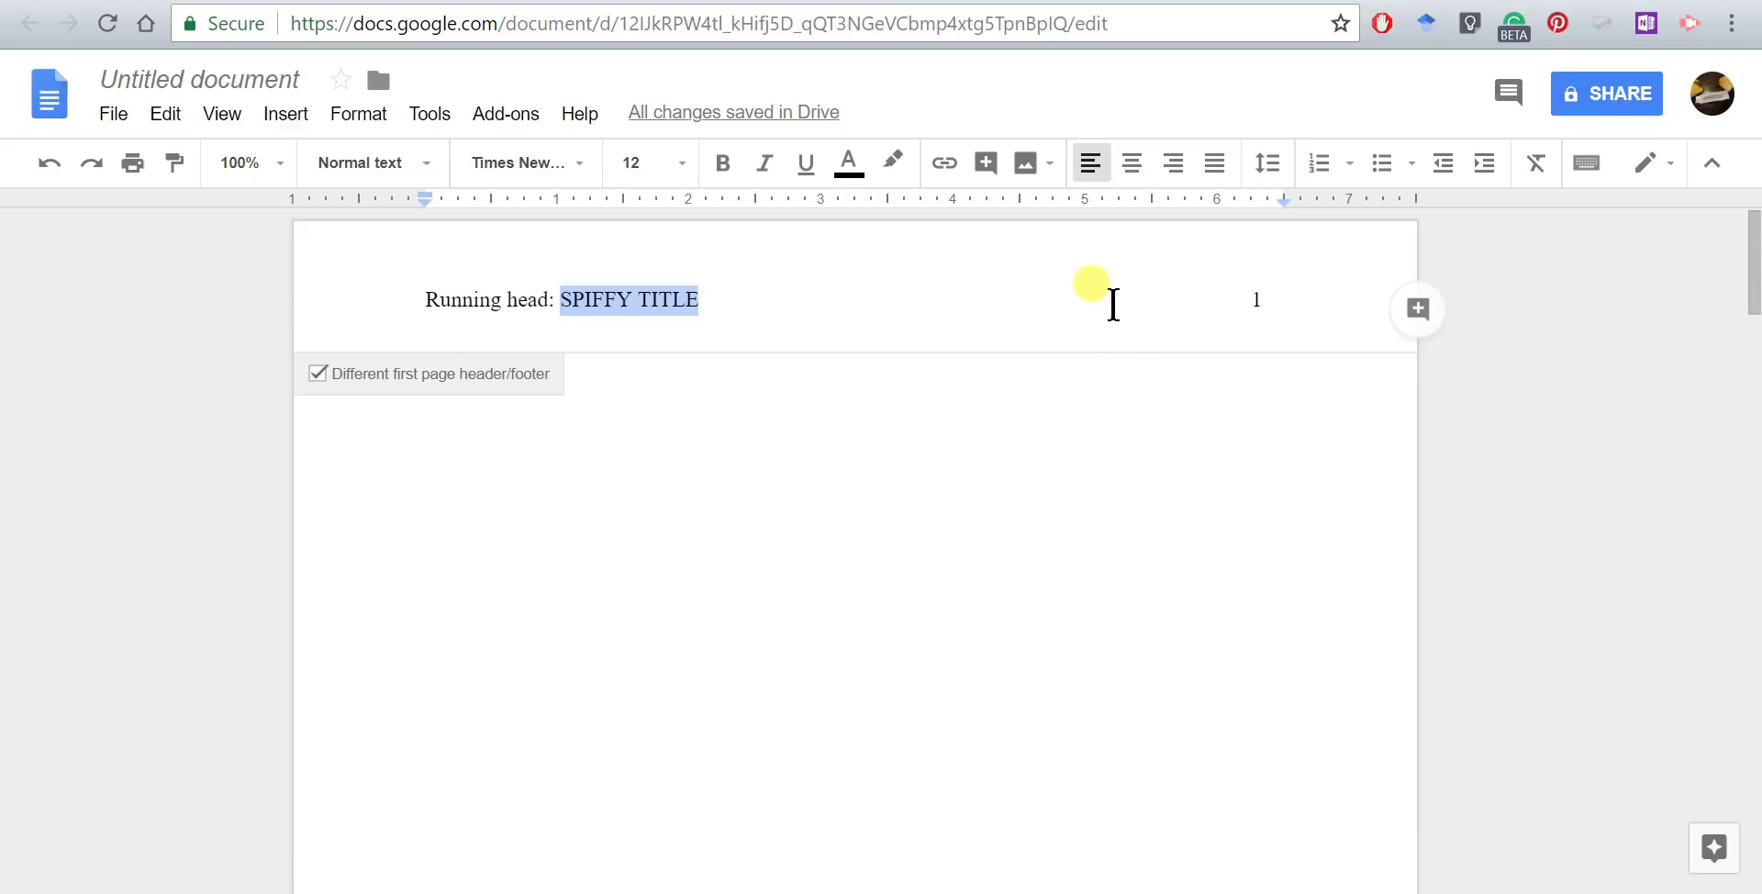
# Add a colon after the body title and enter the subtitle "A Look at TItles through the Ages" on the next line.
pyautogui.click(602, 463)
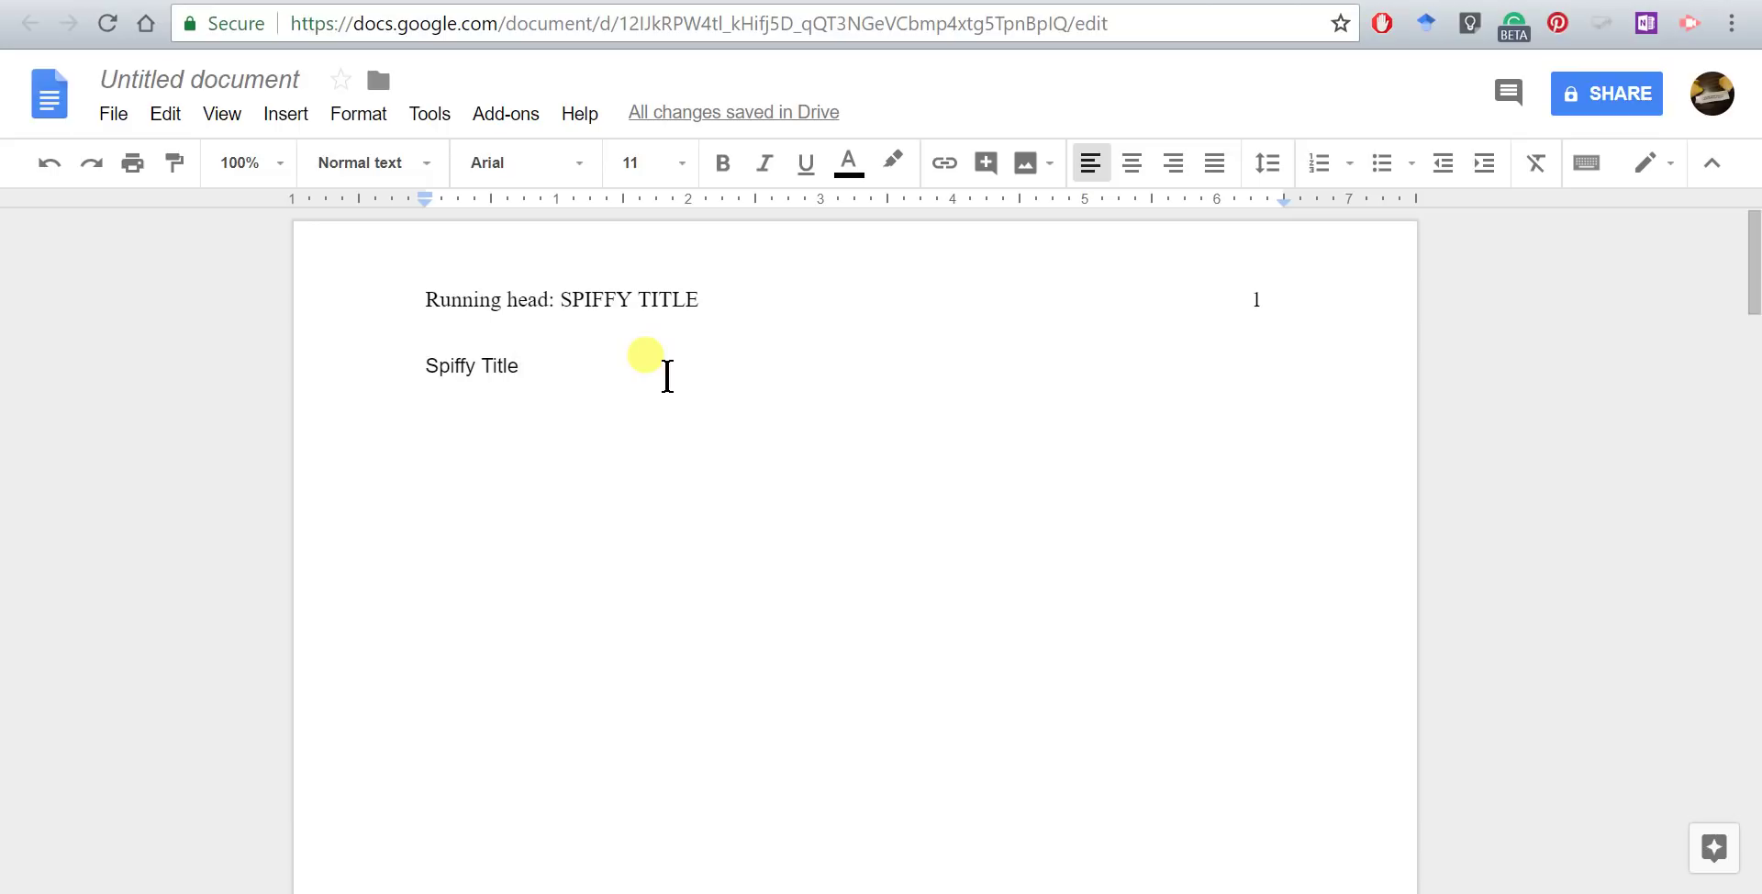
pyautogui.write(':')
pyautogui.press('Return')
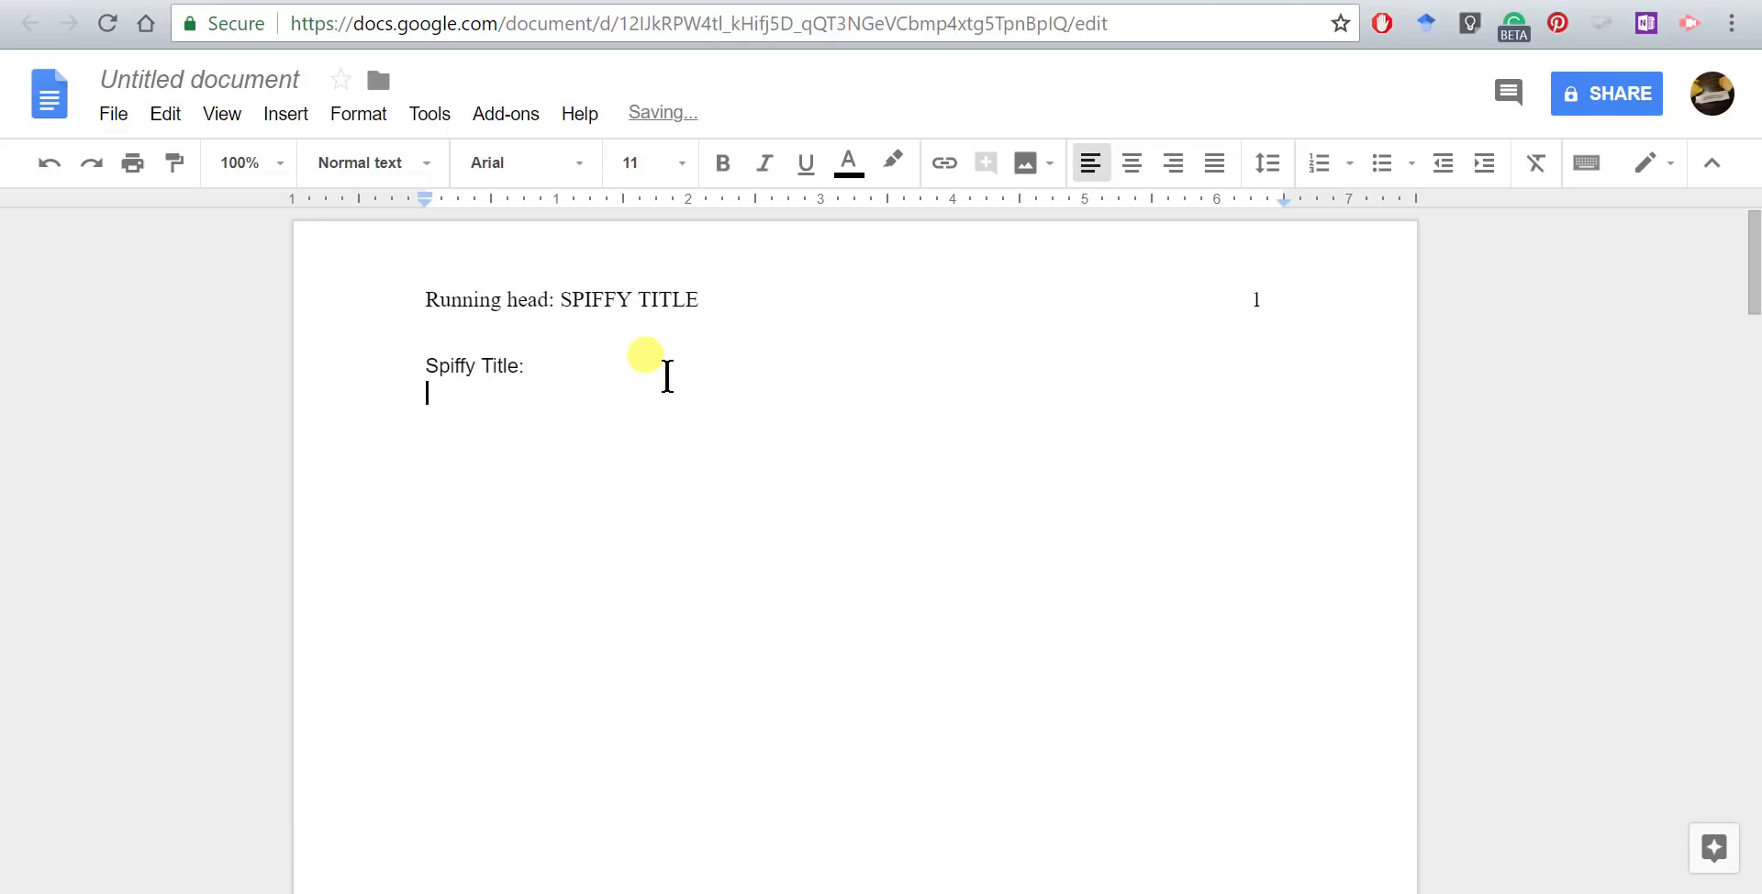
pyautogui.write('A Look at TItles')
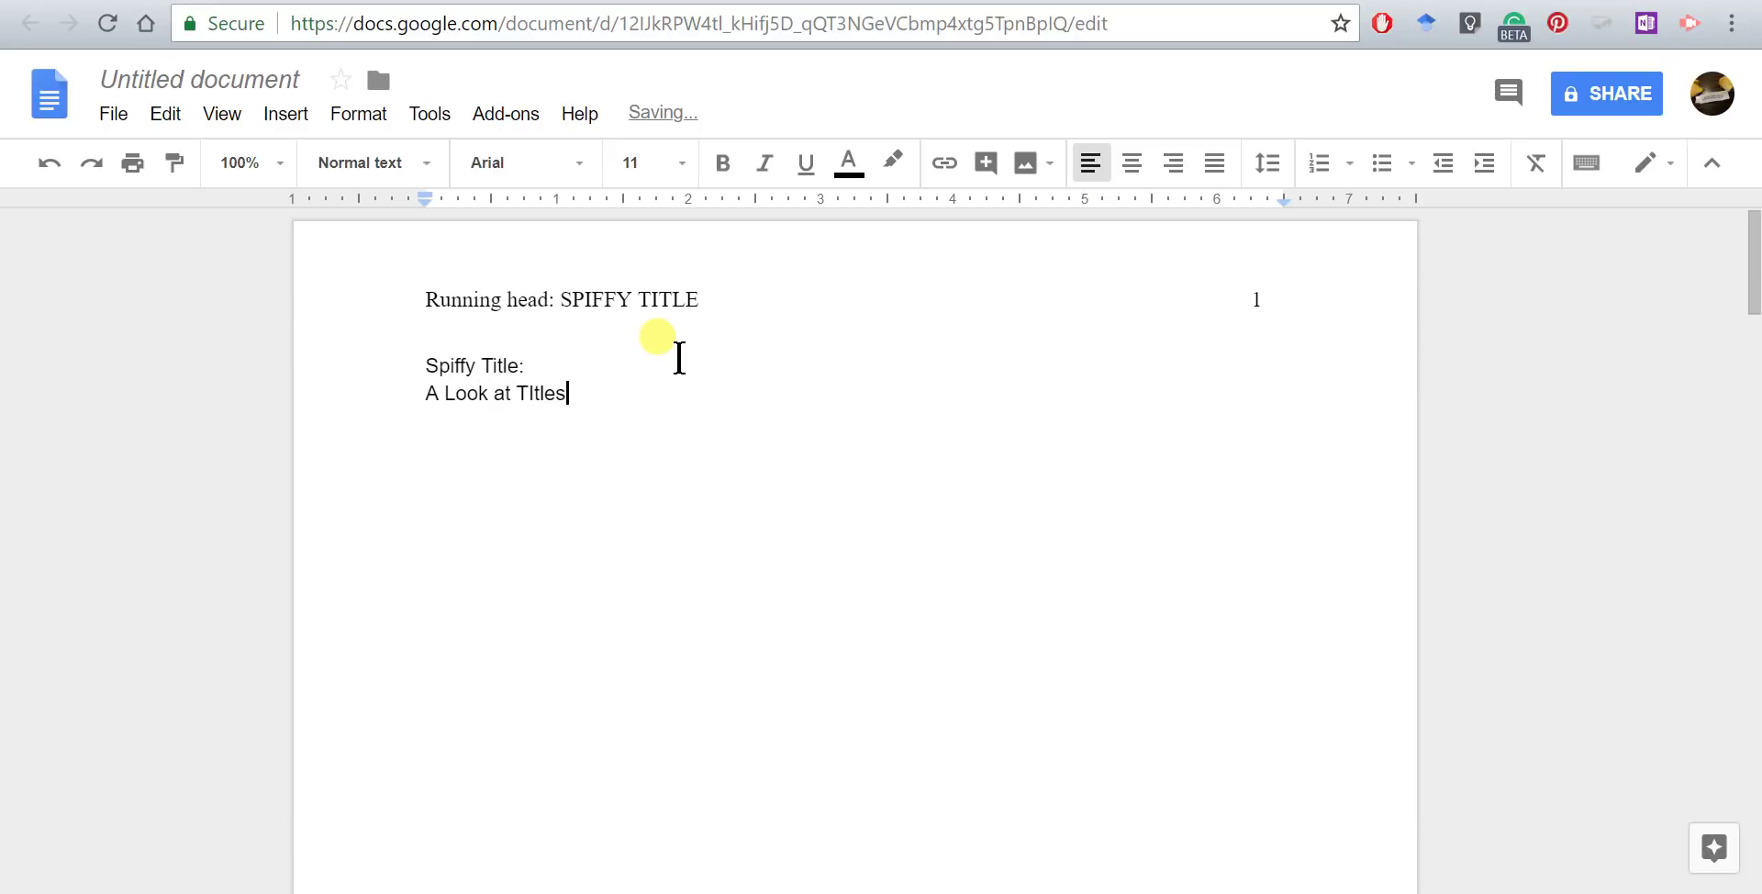
pyautogui.write(' through the Ages')
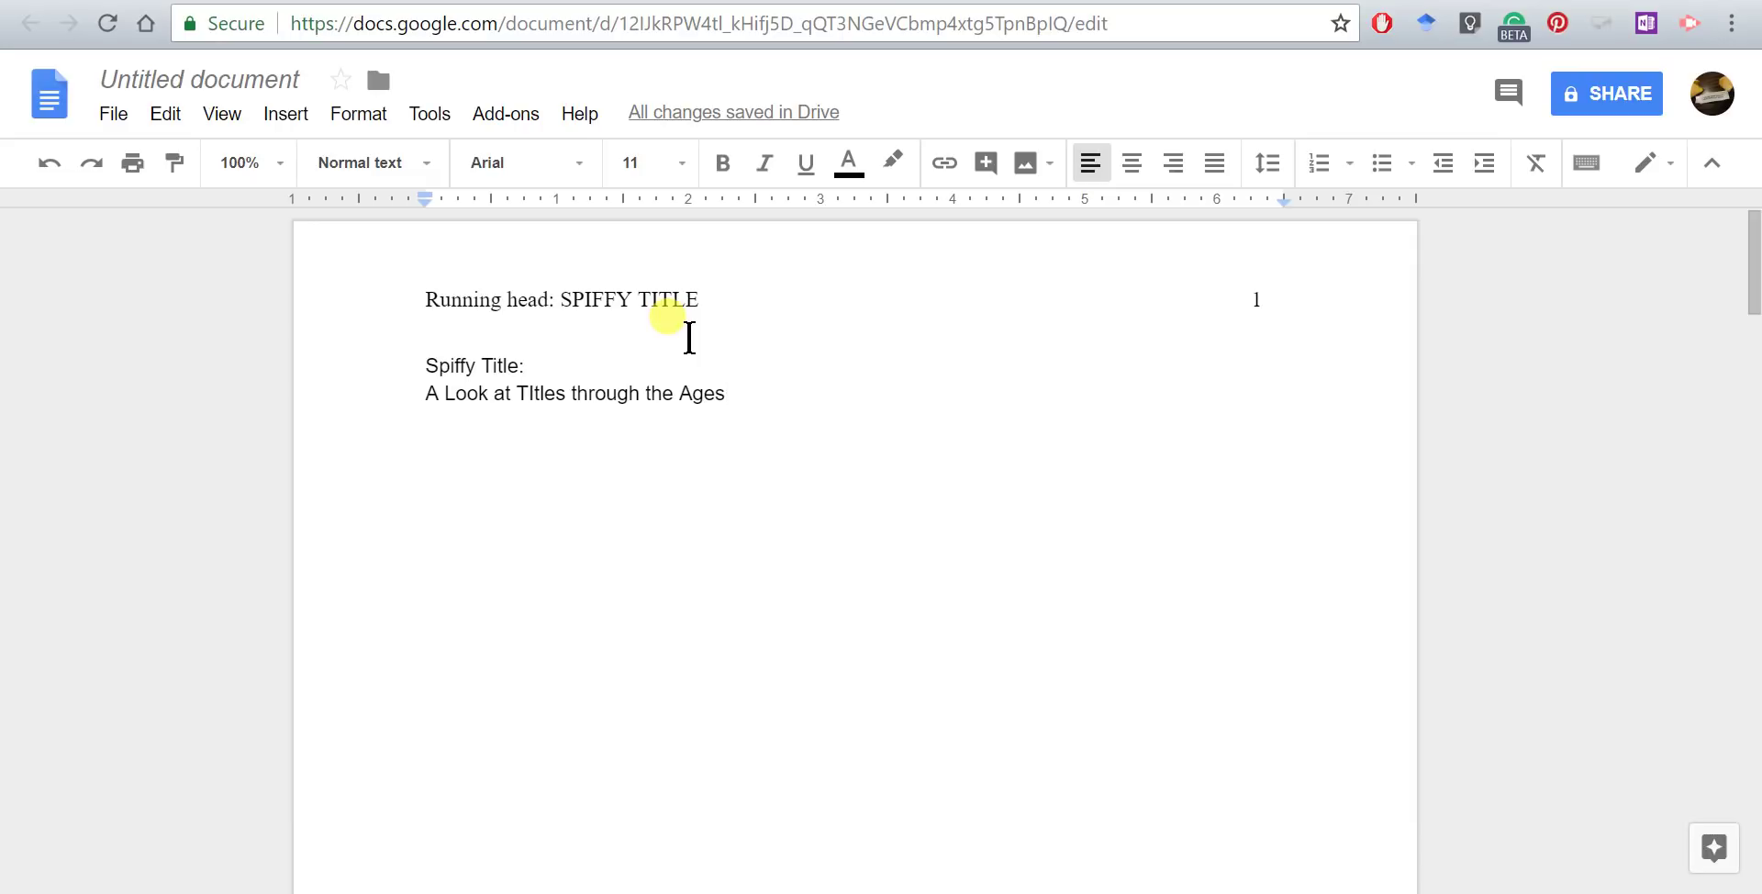
# Add "Your Name" and "El Paso Community College" on separate lines below the subtitle and compare them with the sample title page.
pyautogui.press('Return')
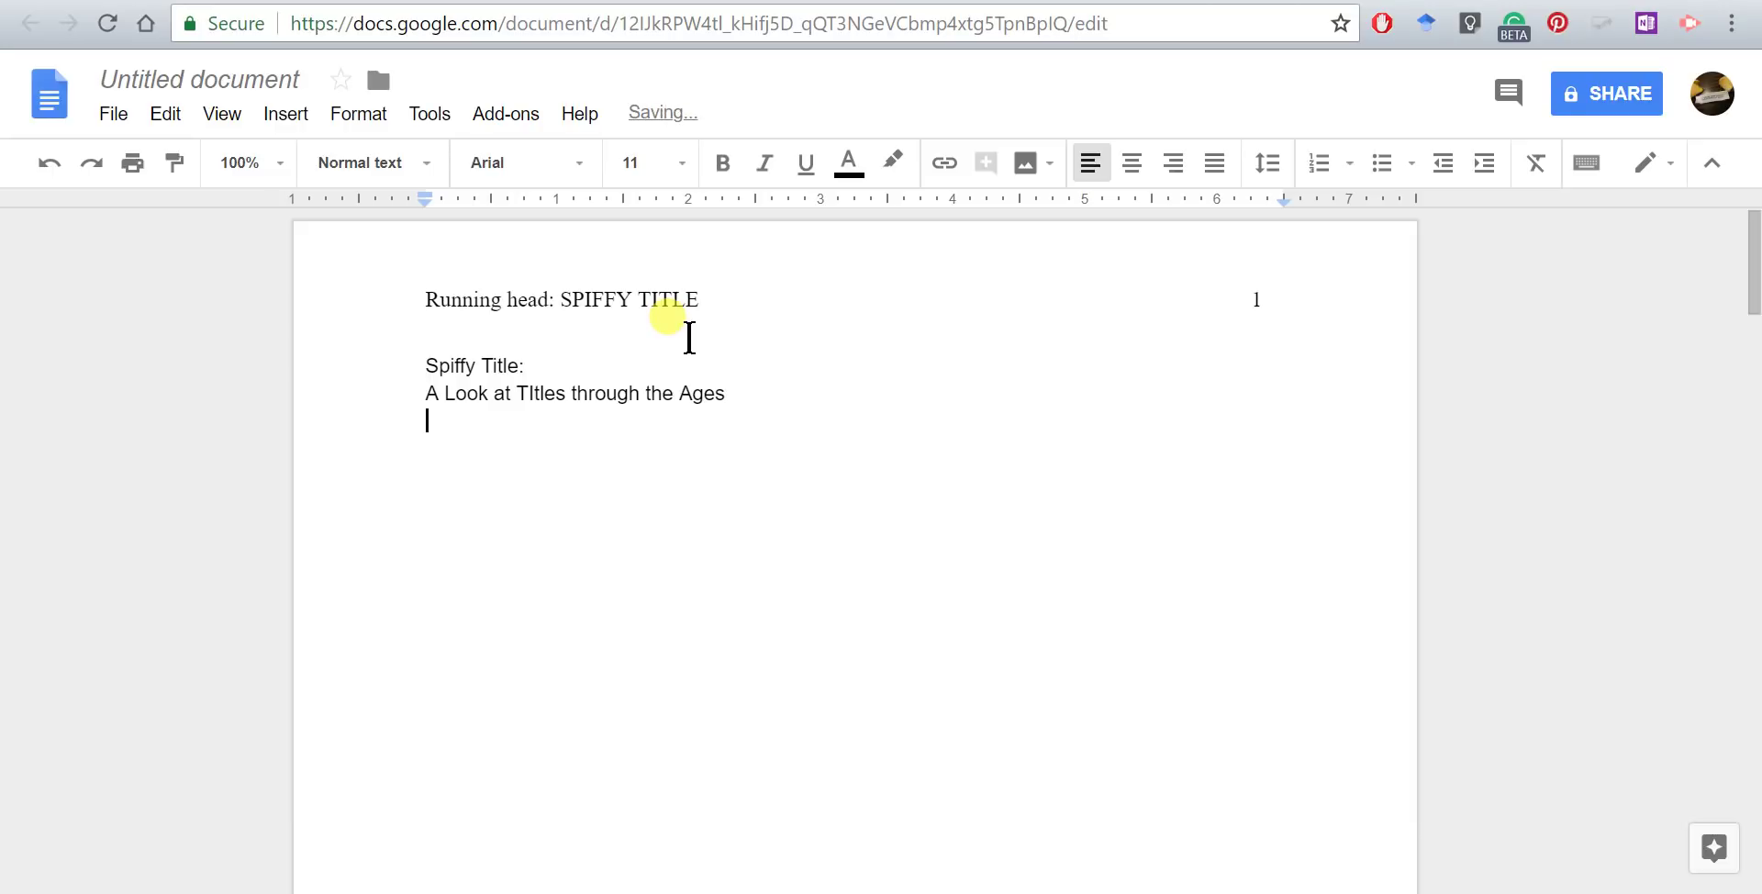
pyautogui.write('Your Name')
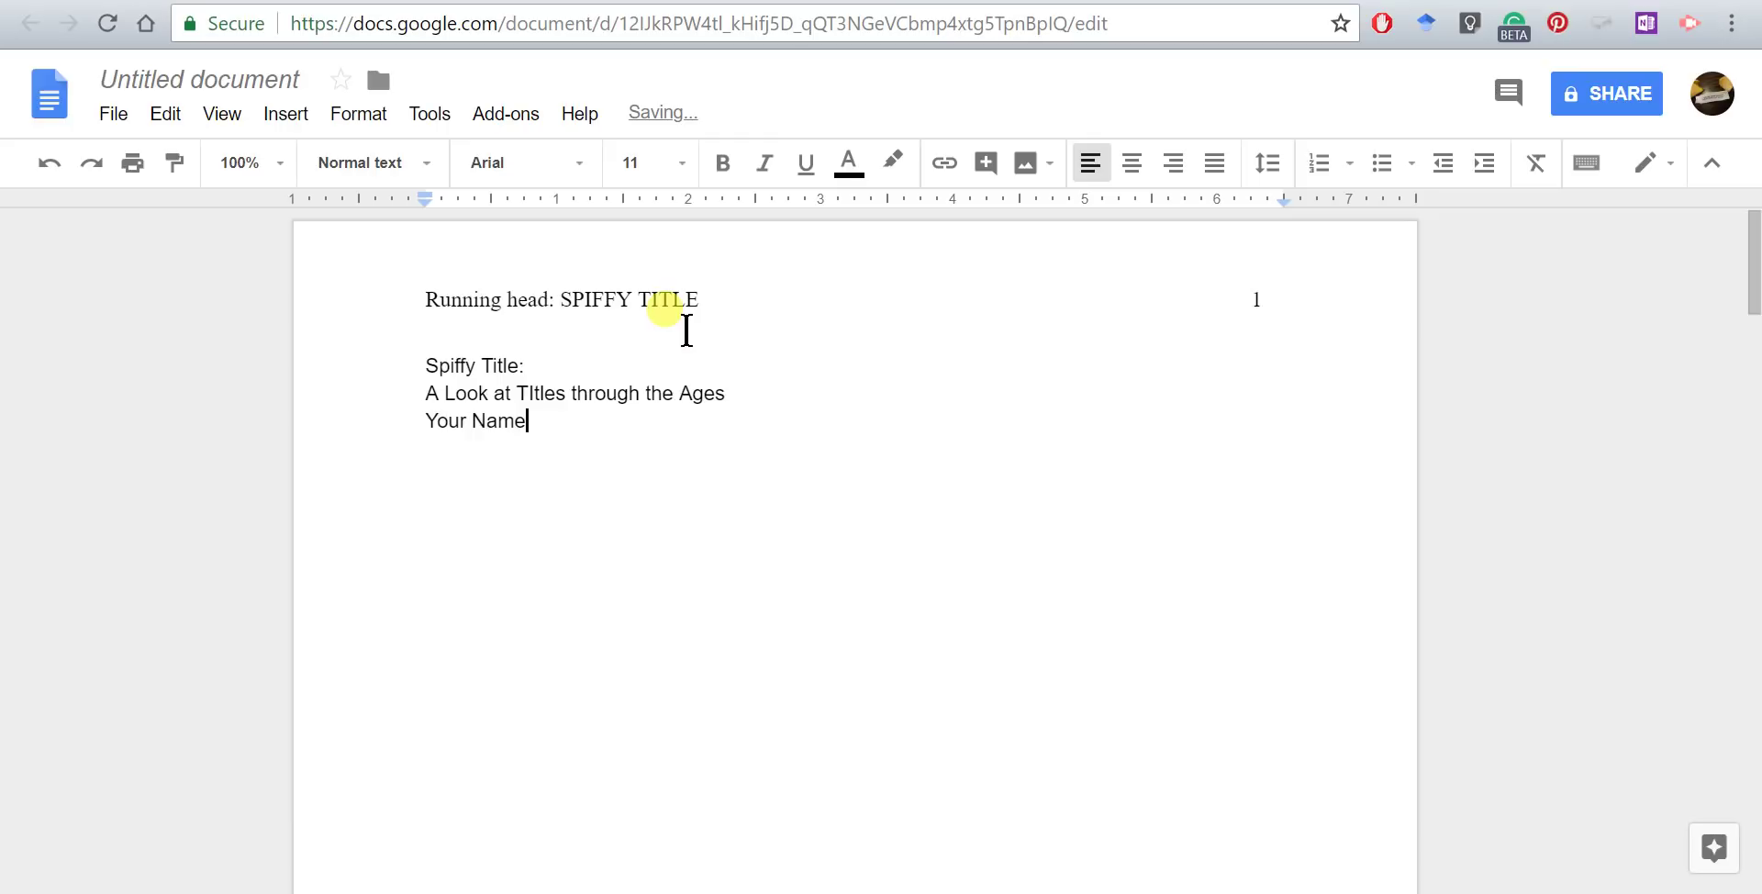
pyautogui.press('Return')
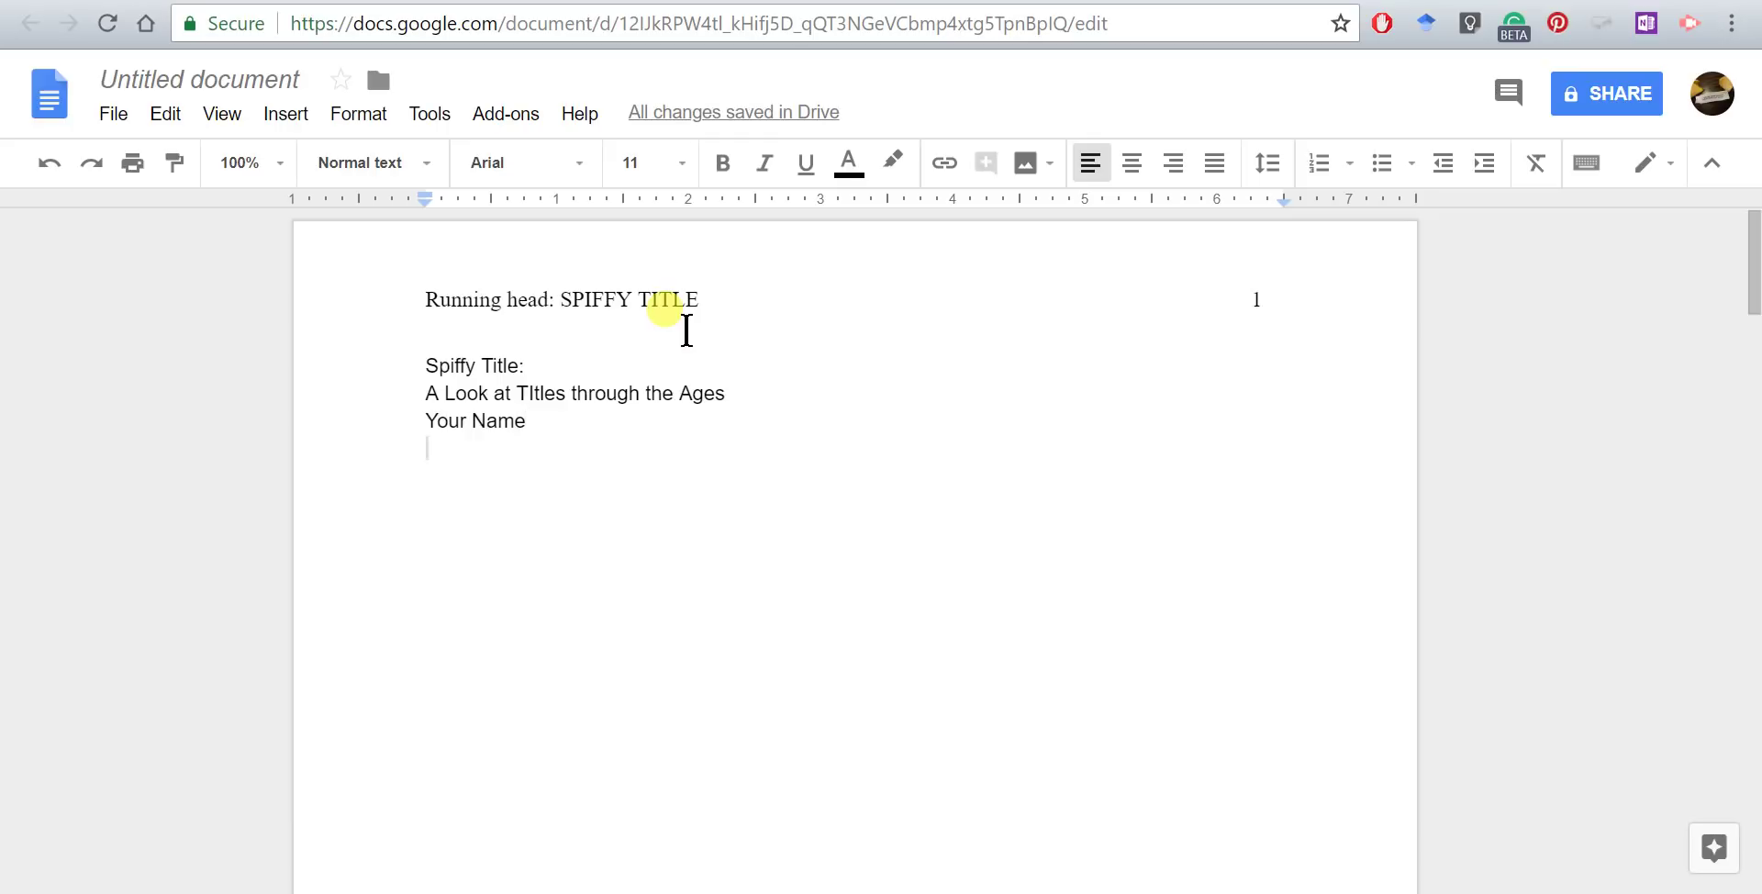
pyautogui.write('EL')
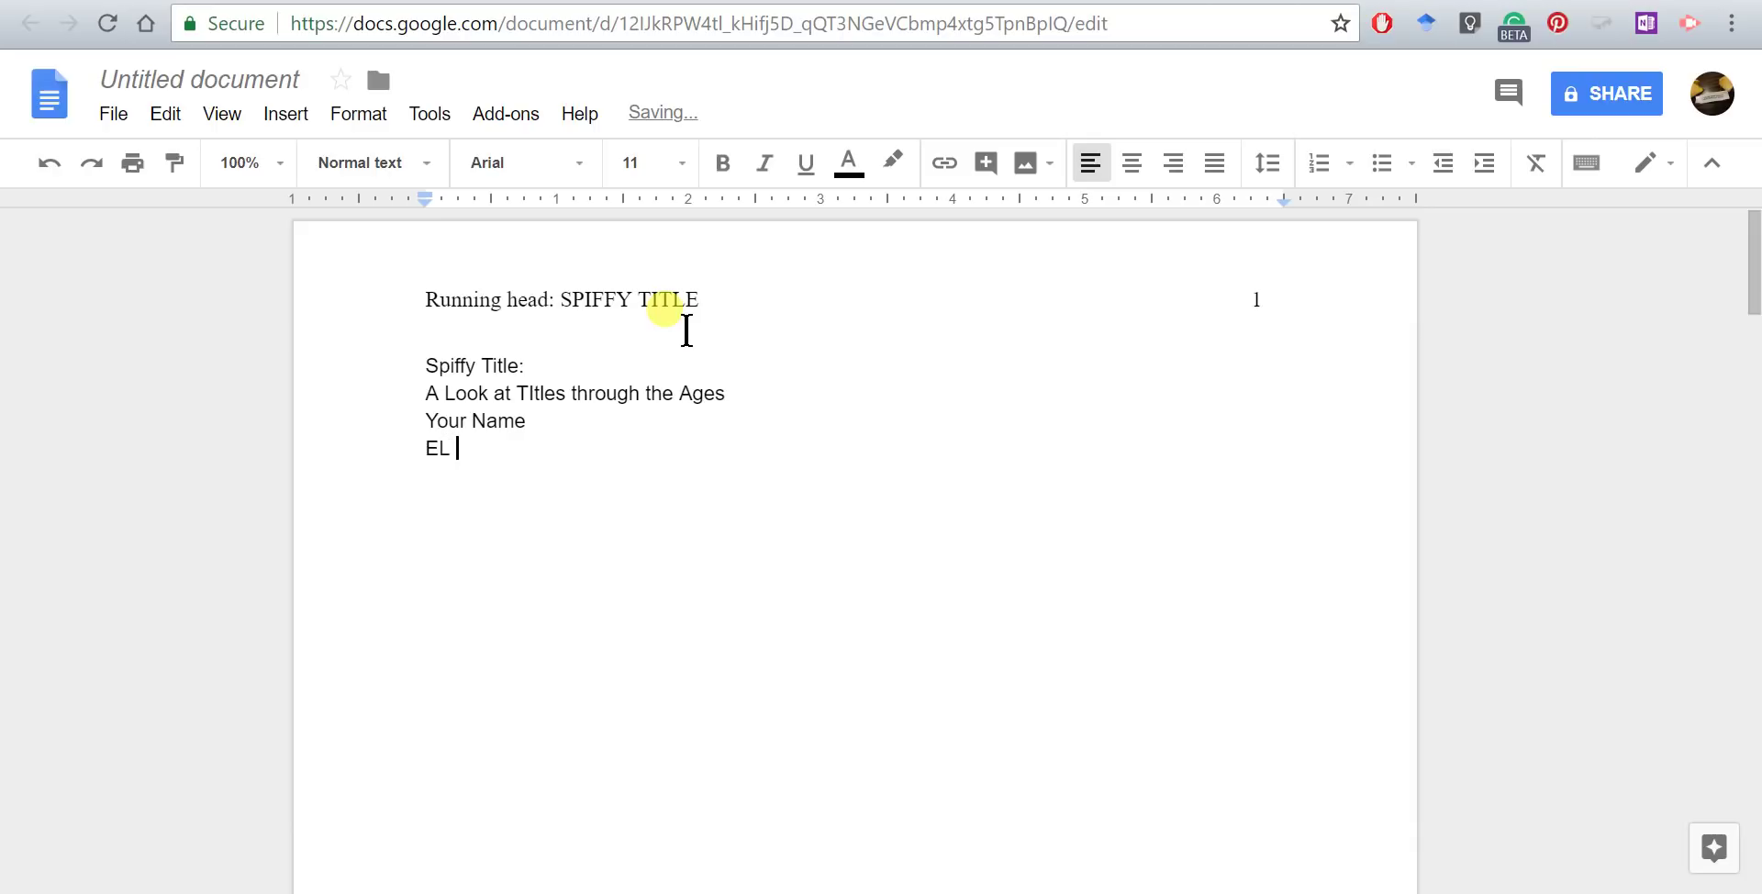
pyautogui.press('BackSpace')
pyautogui.write('l Paso Community College')
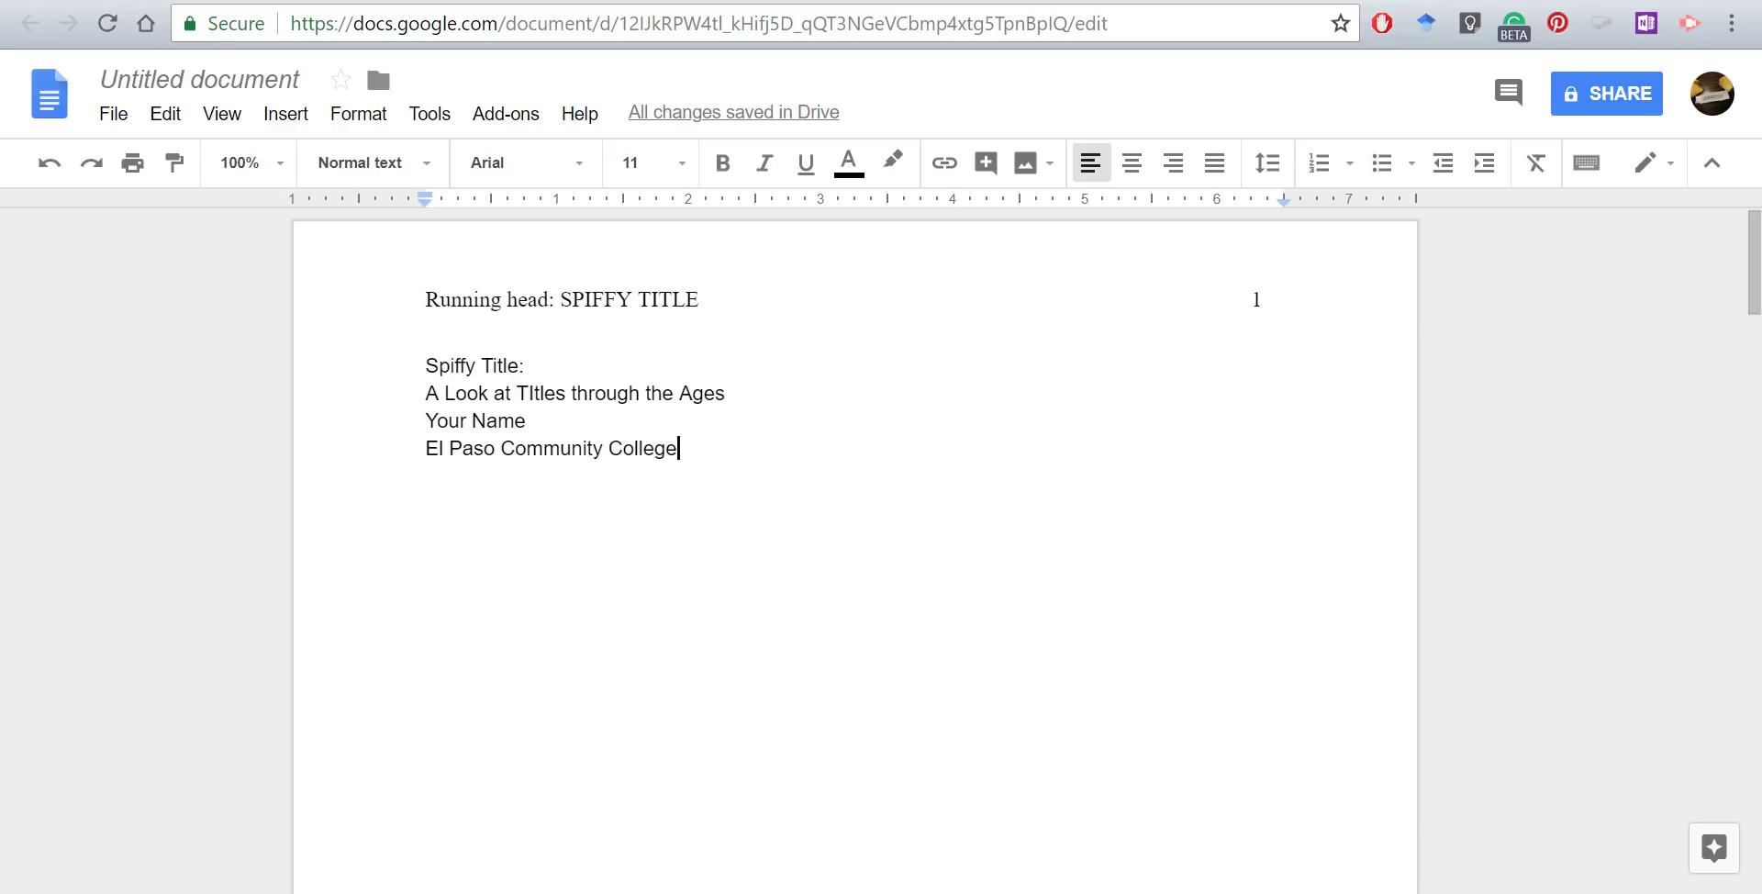
pyautogui.hotkey('ctrl', 'Tab')
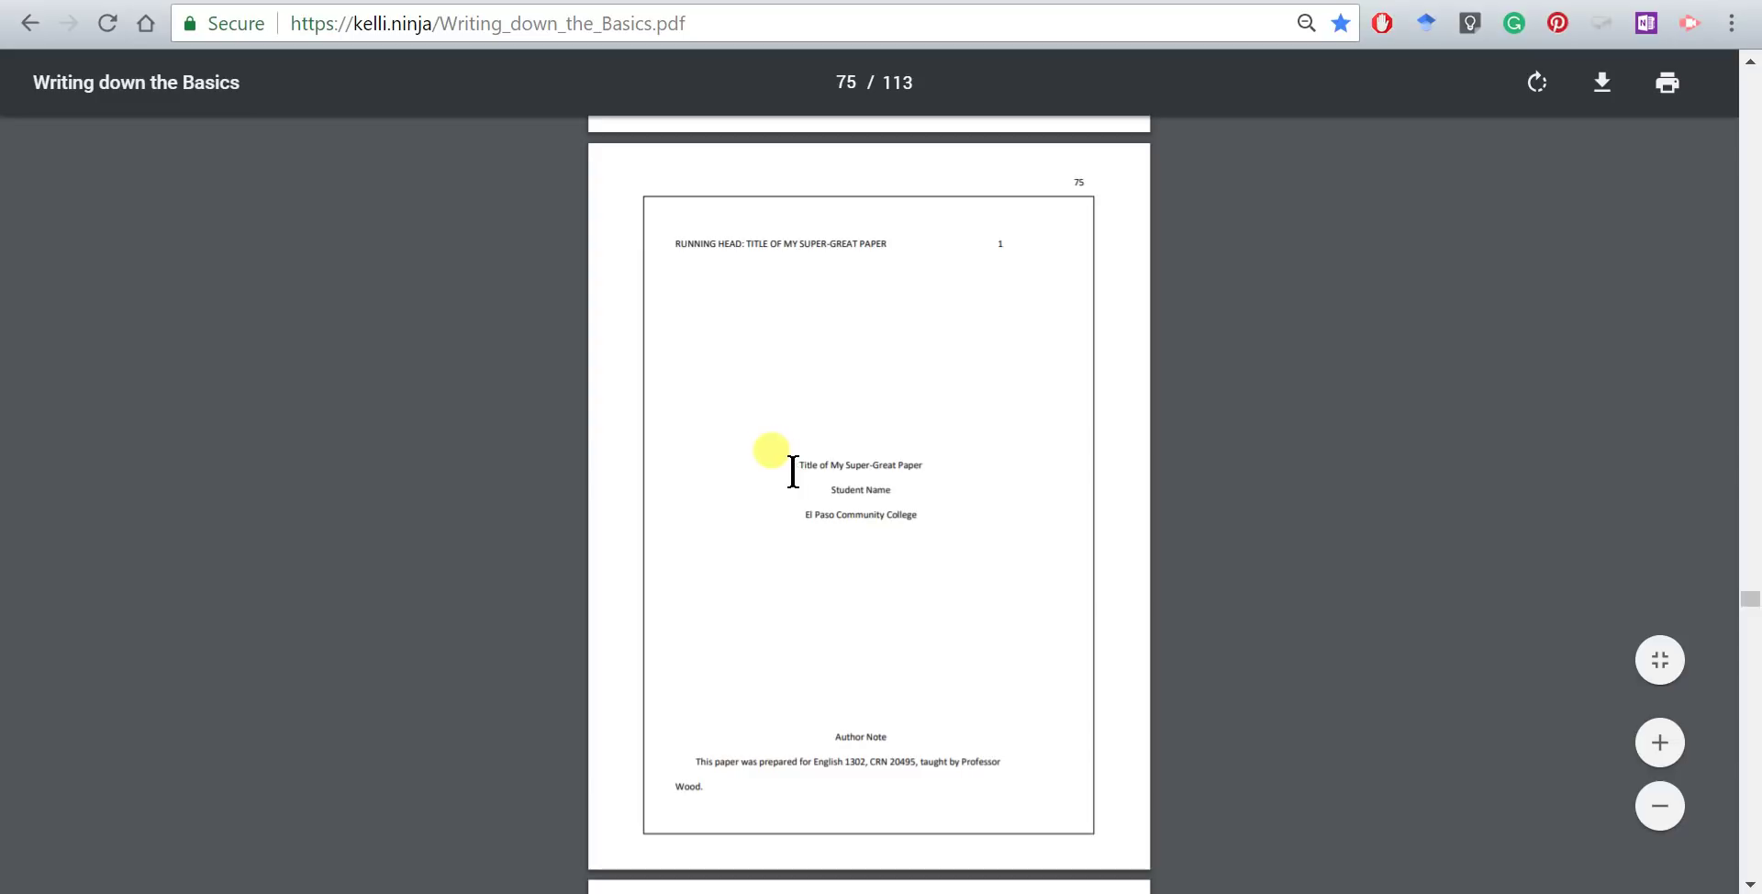
pyautogui.hotkey('ctrl', 'shift', 'Tab')
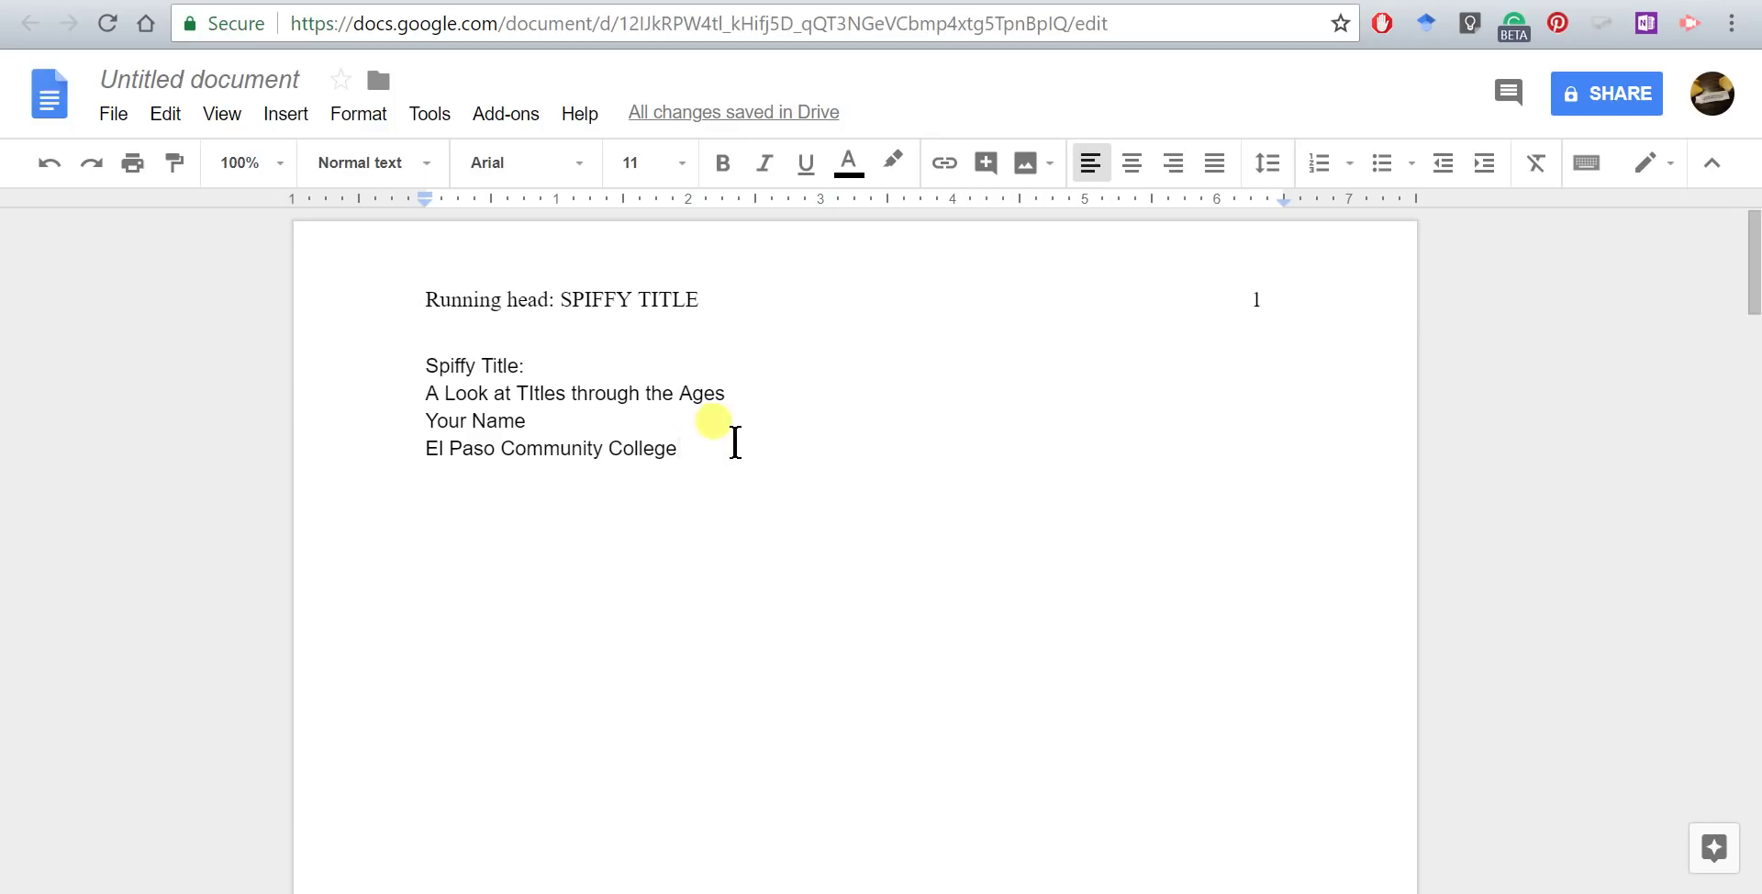
# Format the four title-page lines in Times New Roman at size 12.
pyautogui.click(432, 359)
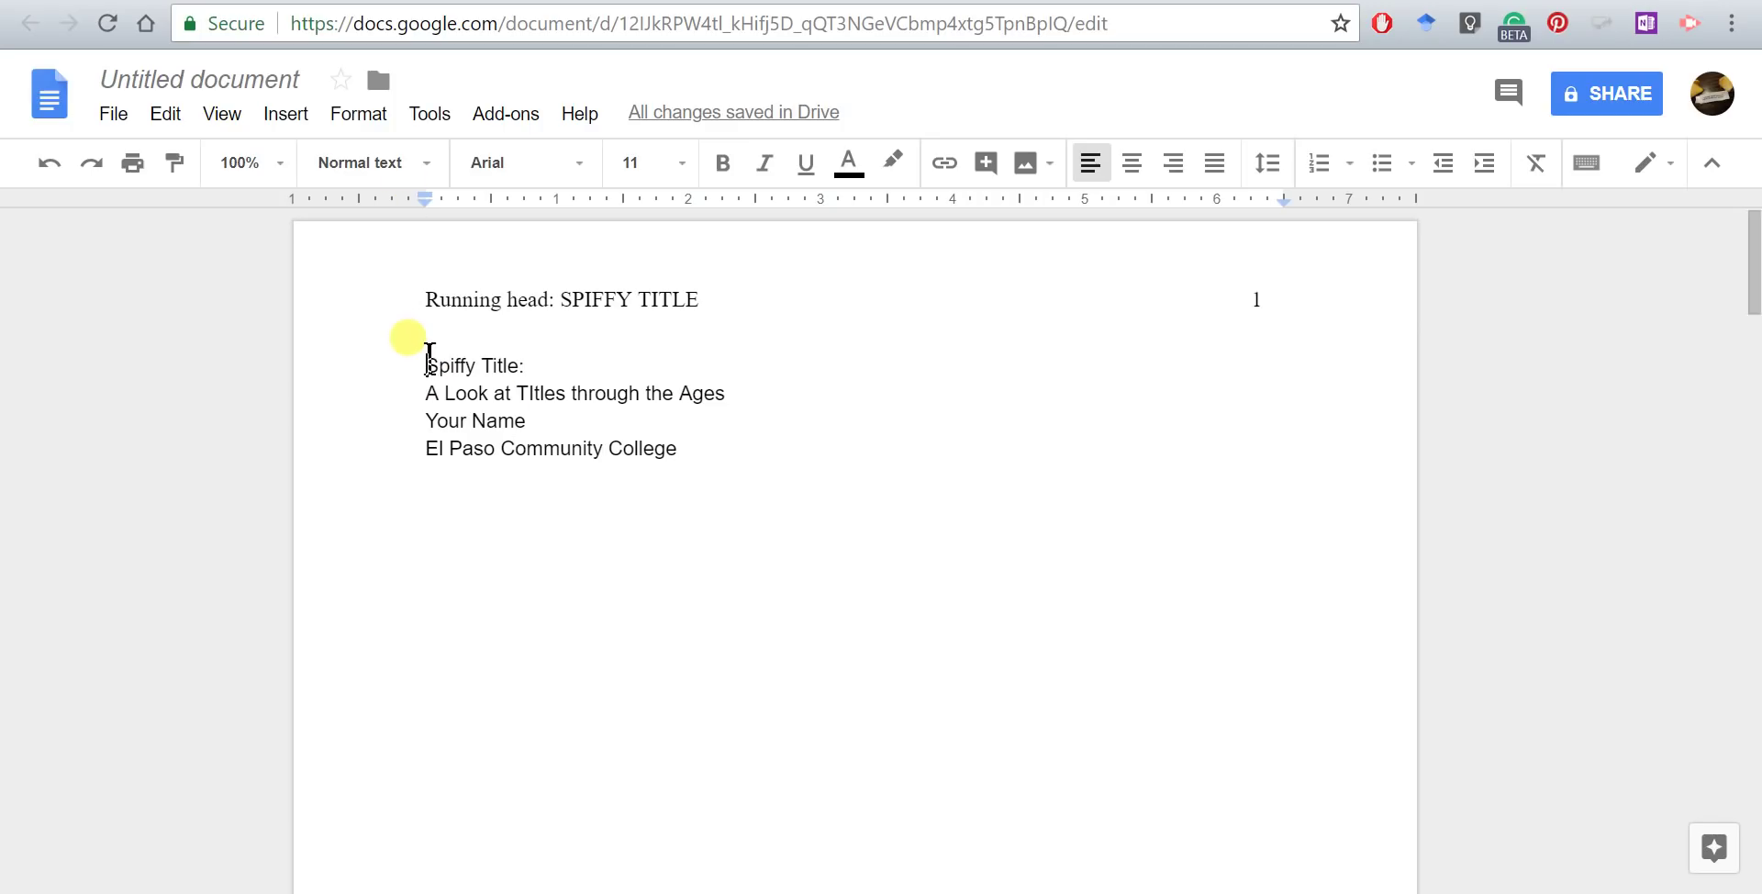
pyautogui.keyDown('shift'); pyautogui.click(750, 477); pyautogui.keyUp('shift')
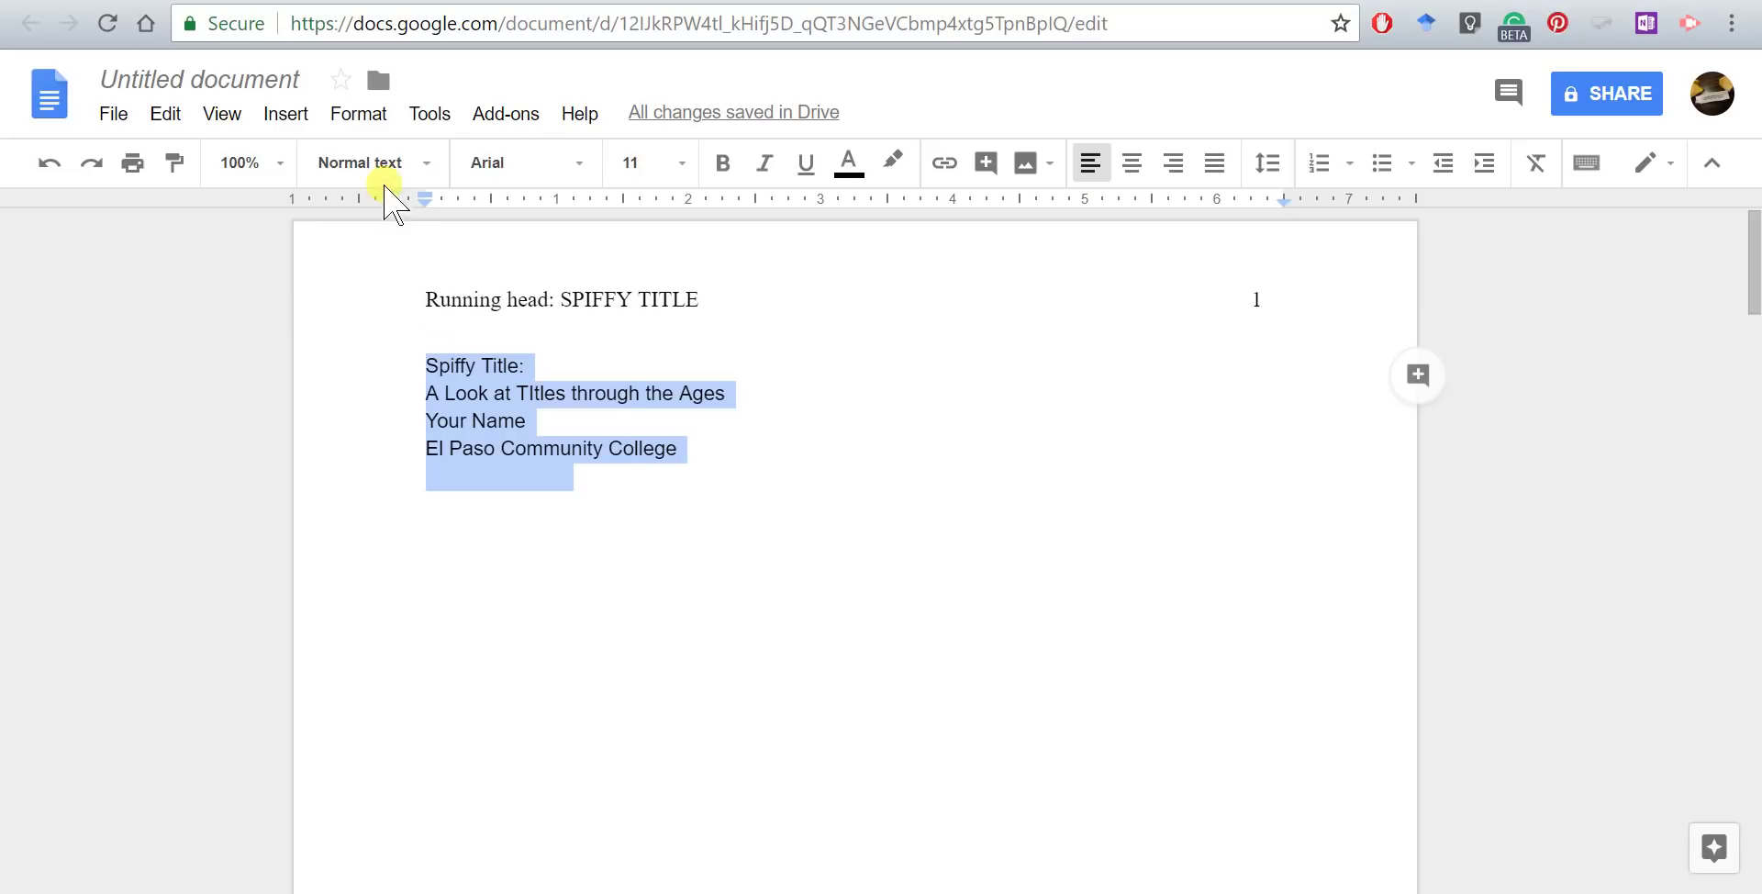
pyautogui.click(577, 165)
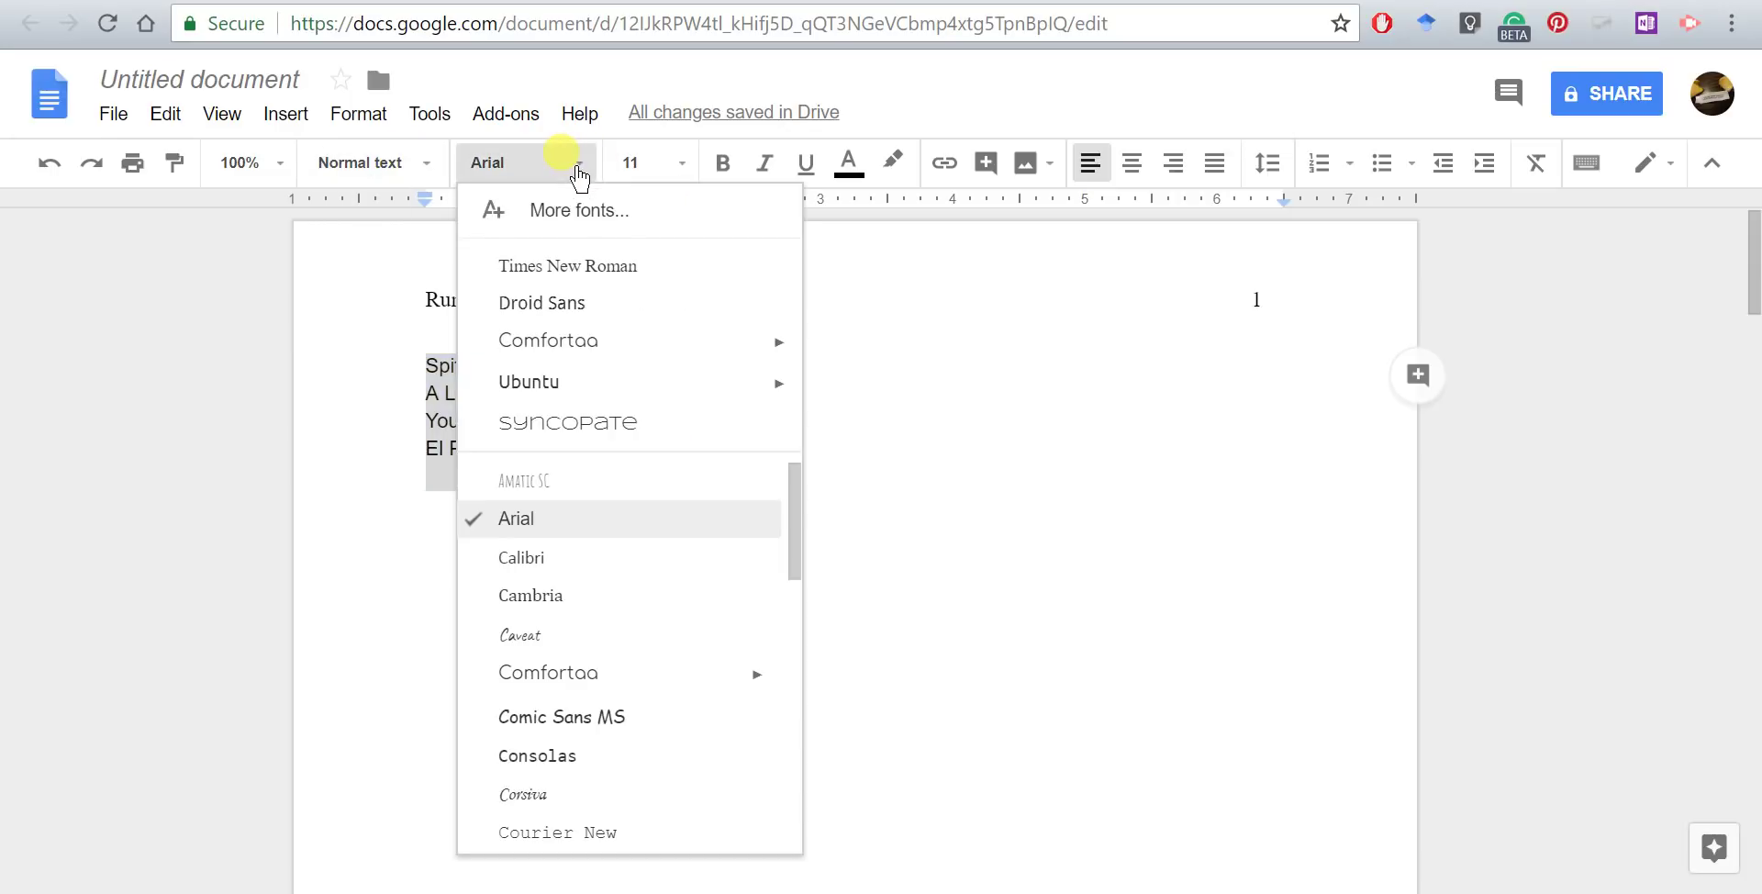
pyautogui.click(574, 265)
pyautogui.click(680, 165)
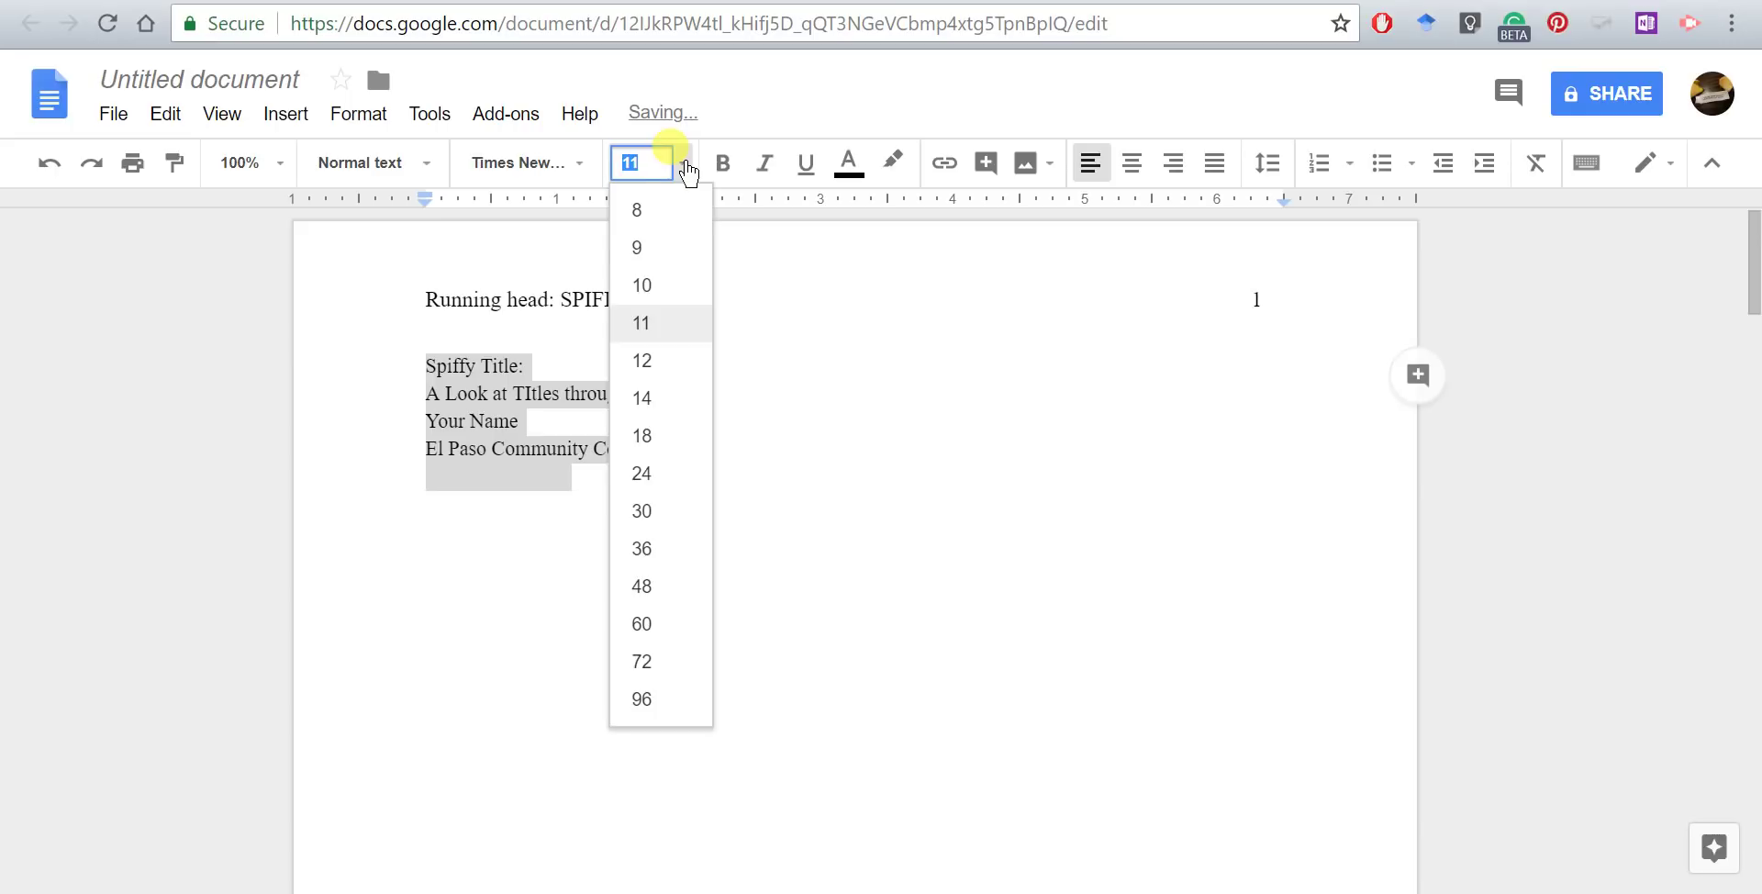
pyautogui.click(657, 378)
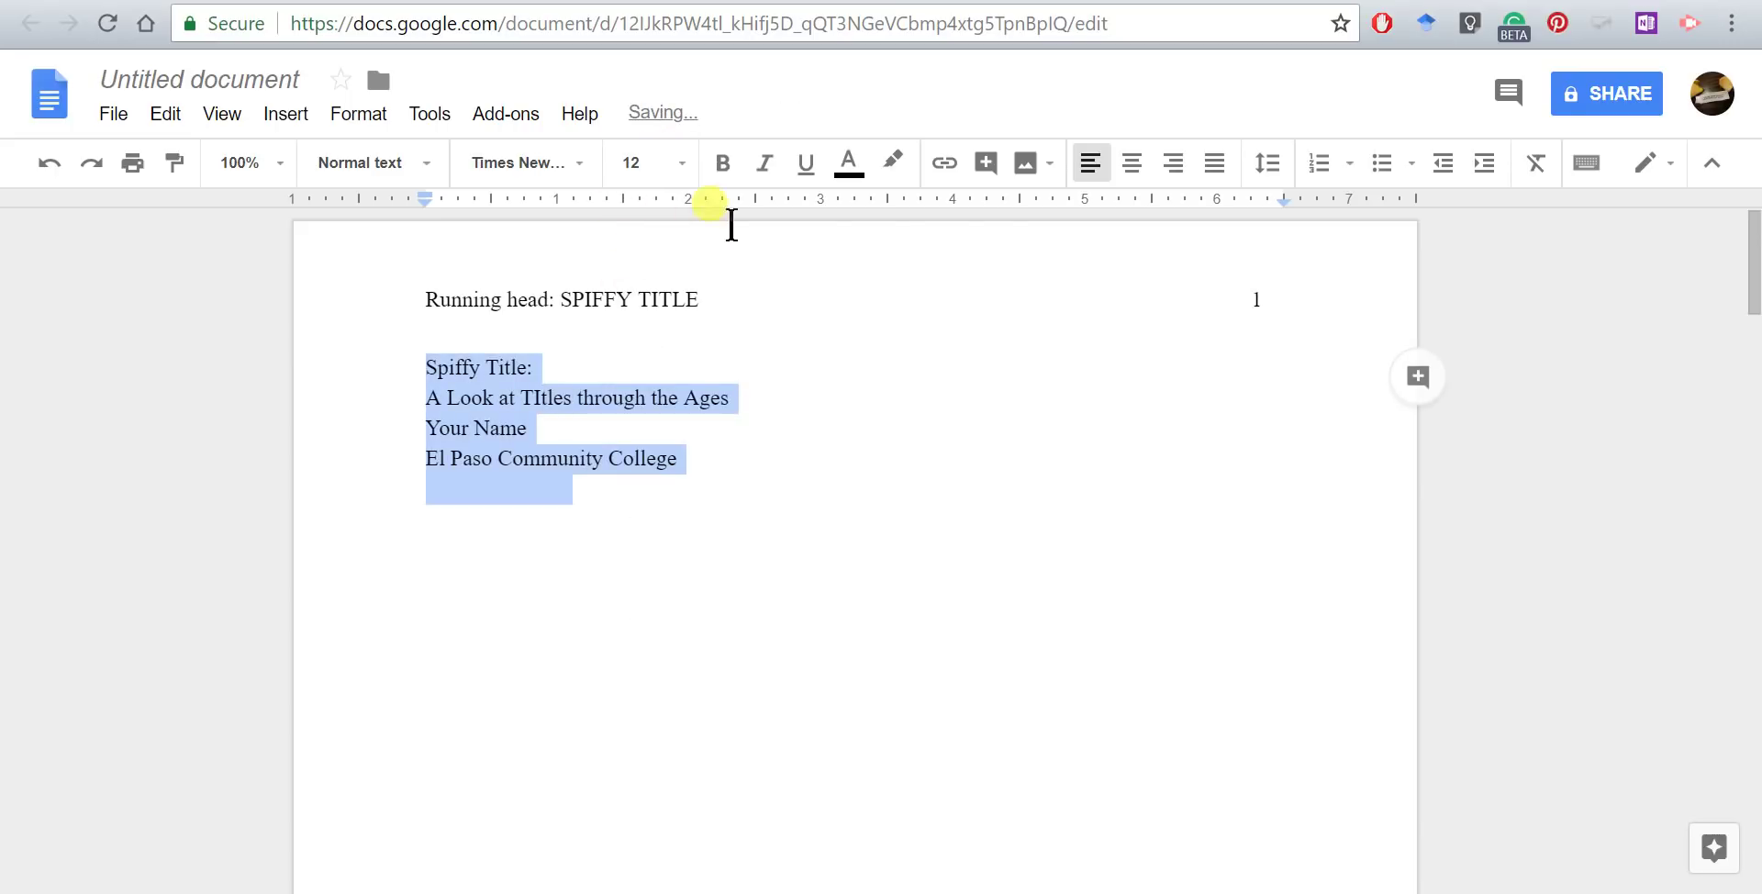
# Apply double line spacing to the title-page text and check the spacing setting.
pyautogui.click(1276, 167)
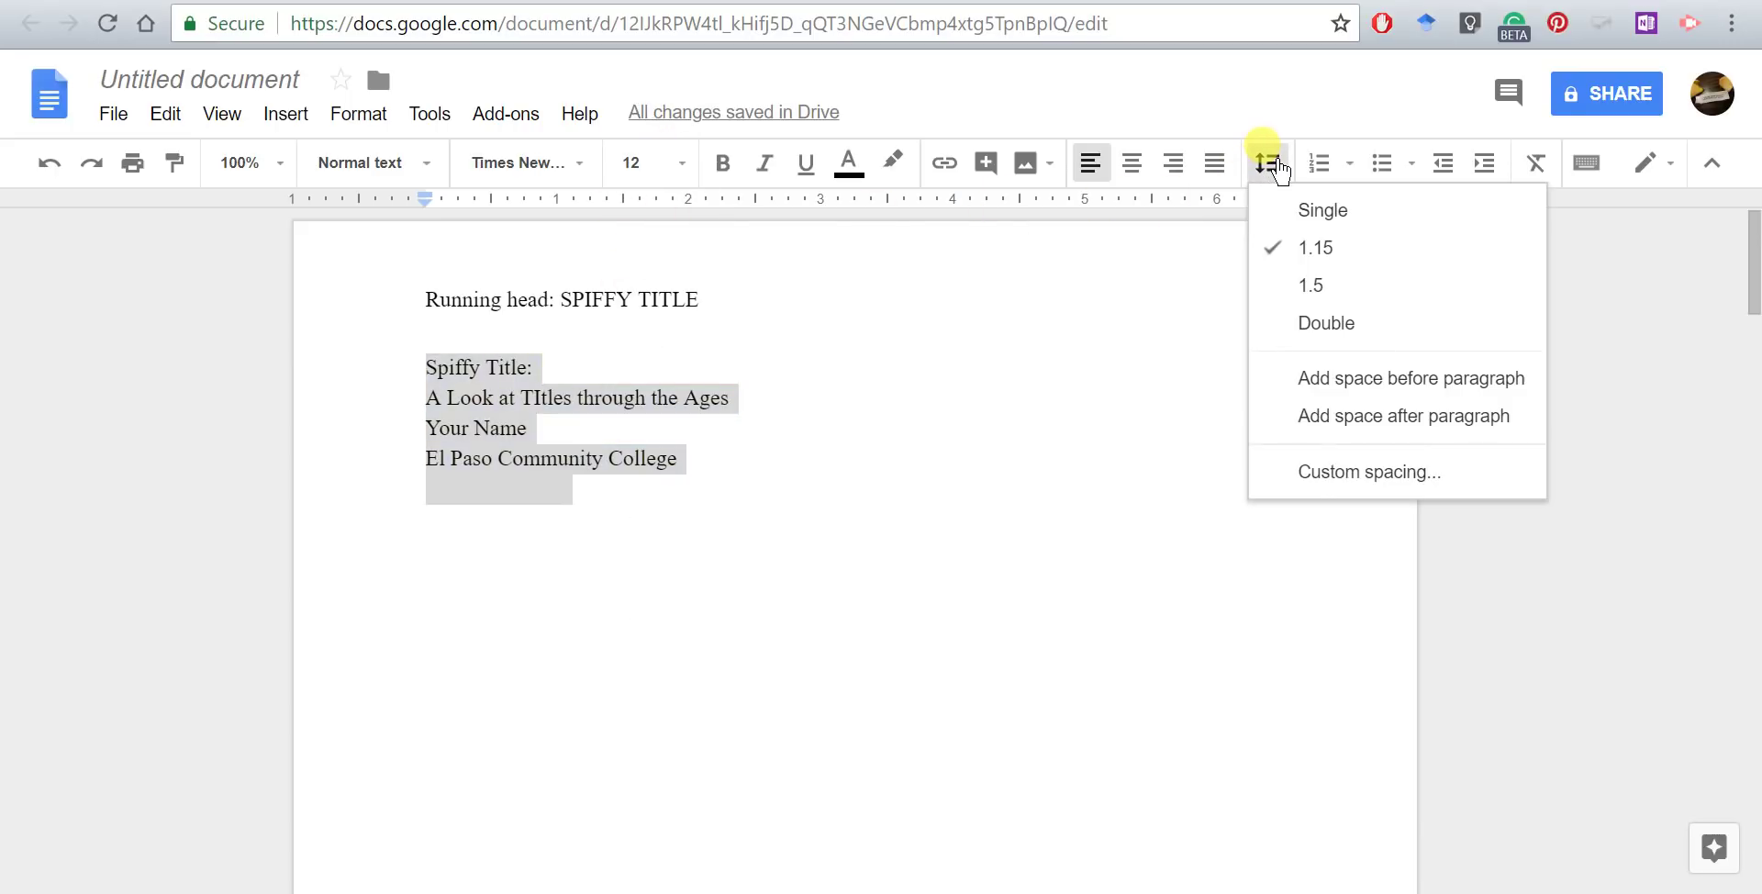
pyautogui.click(1322, 342)
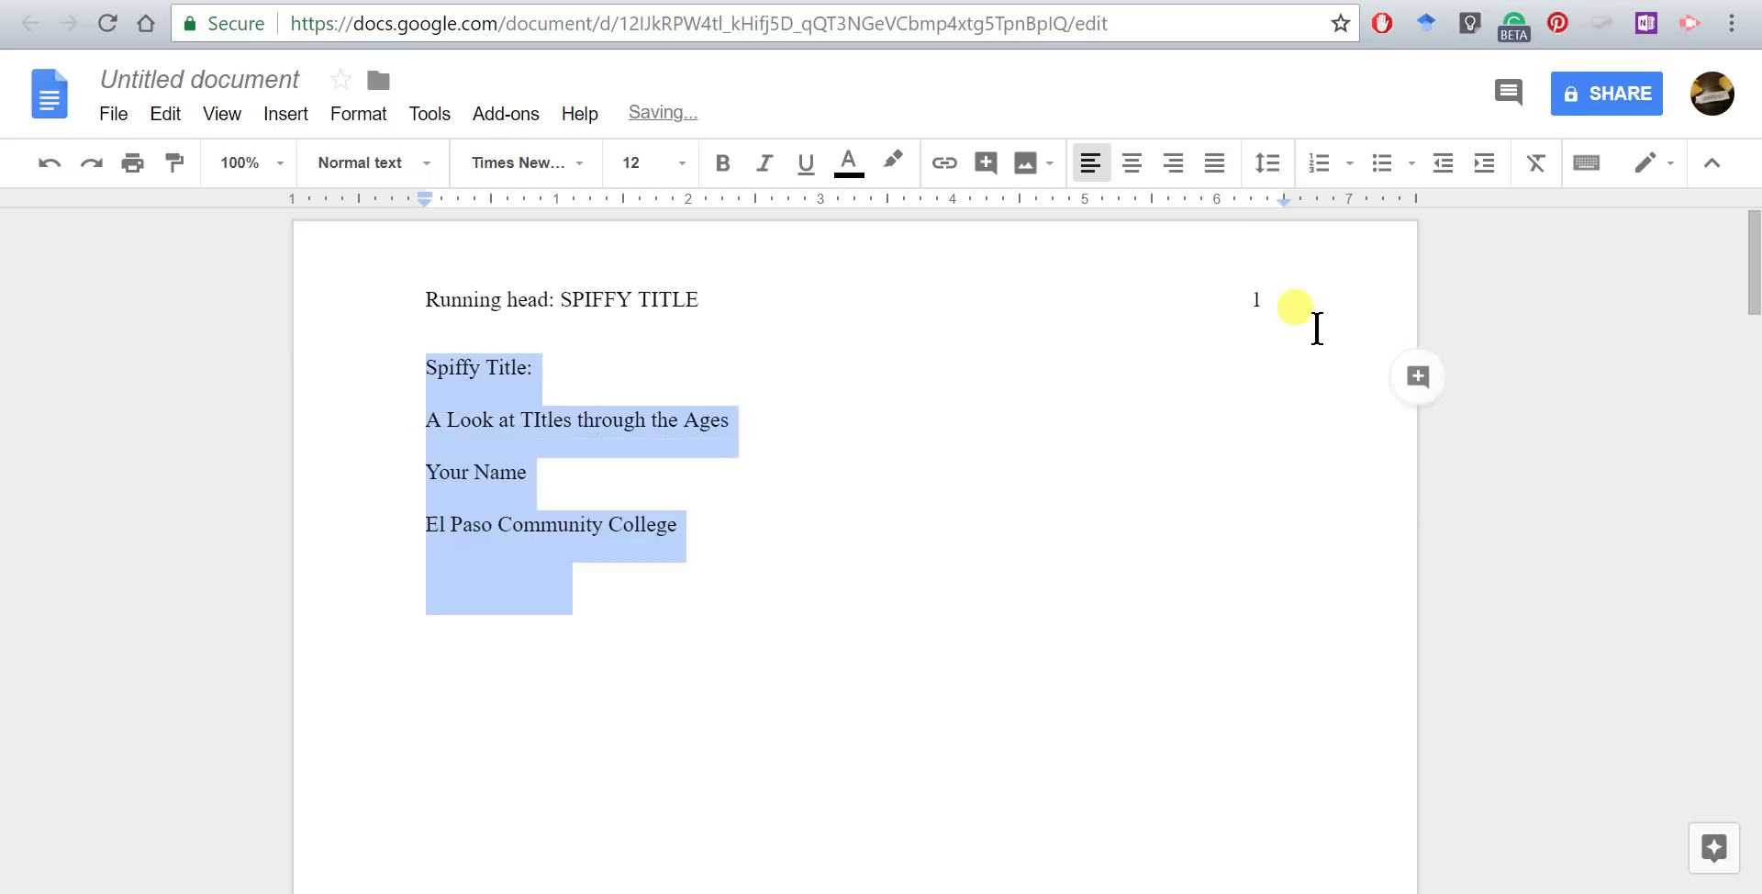
pyautogui.click(1261, 174)
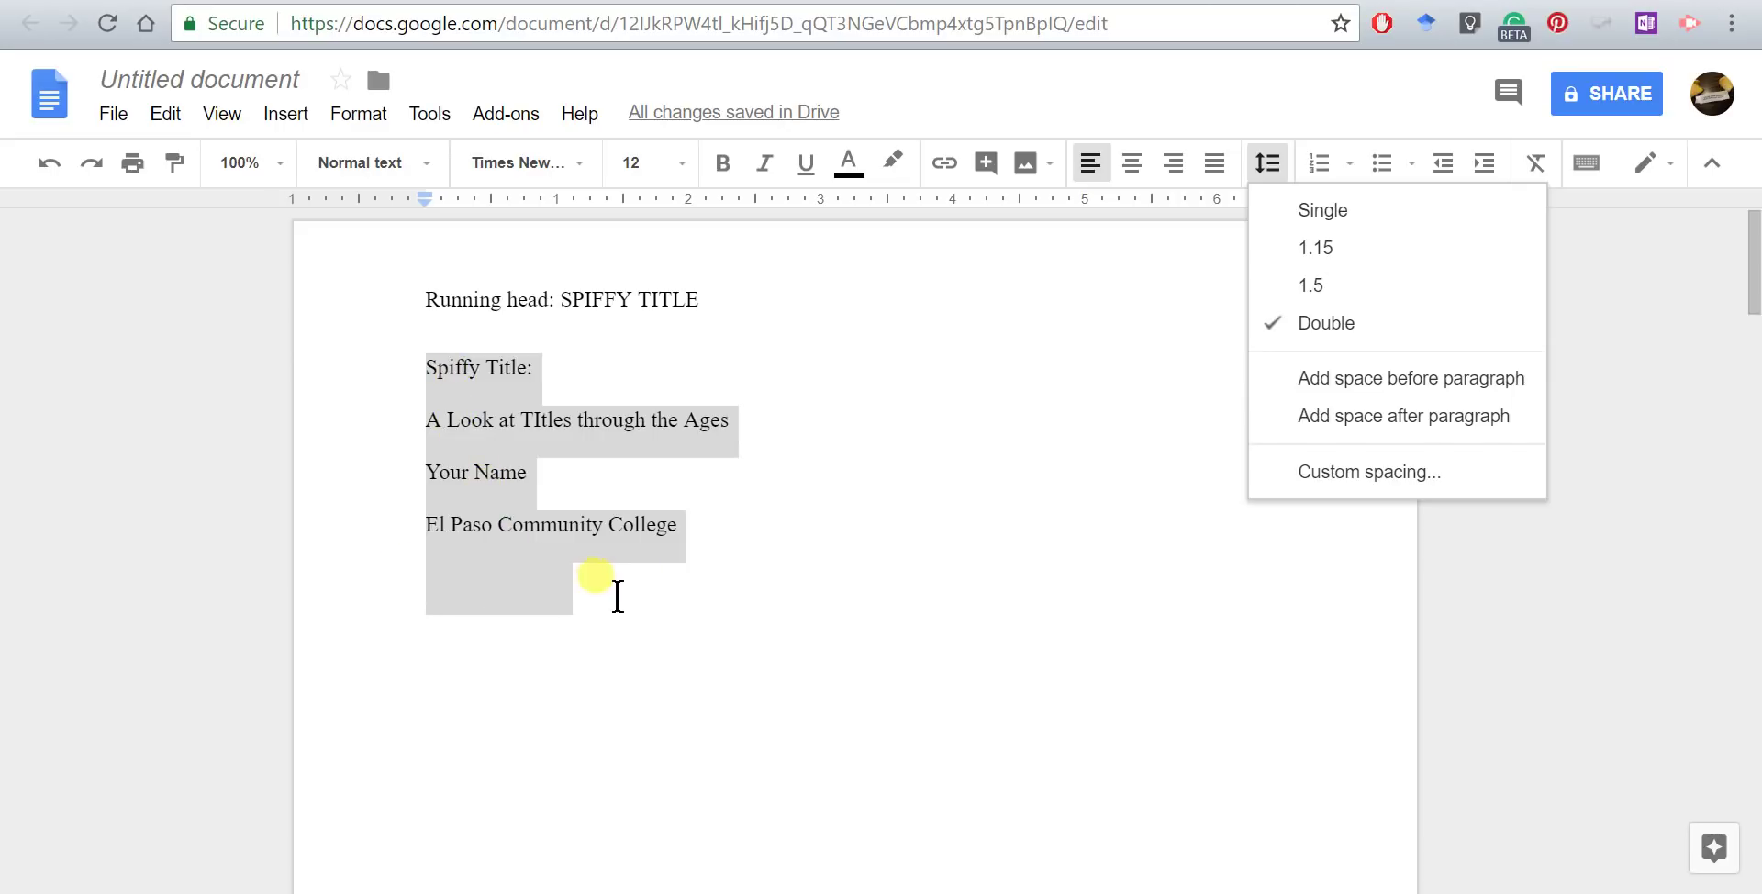
pyautogui.click(845, 576)
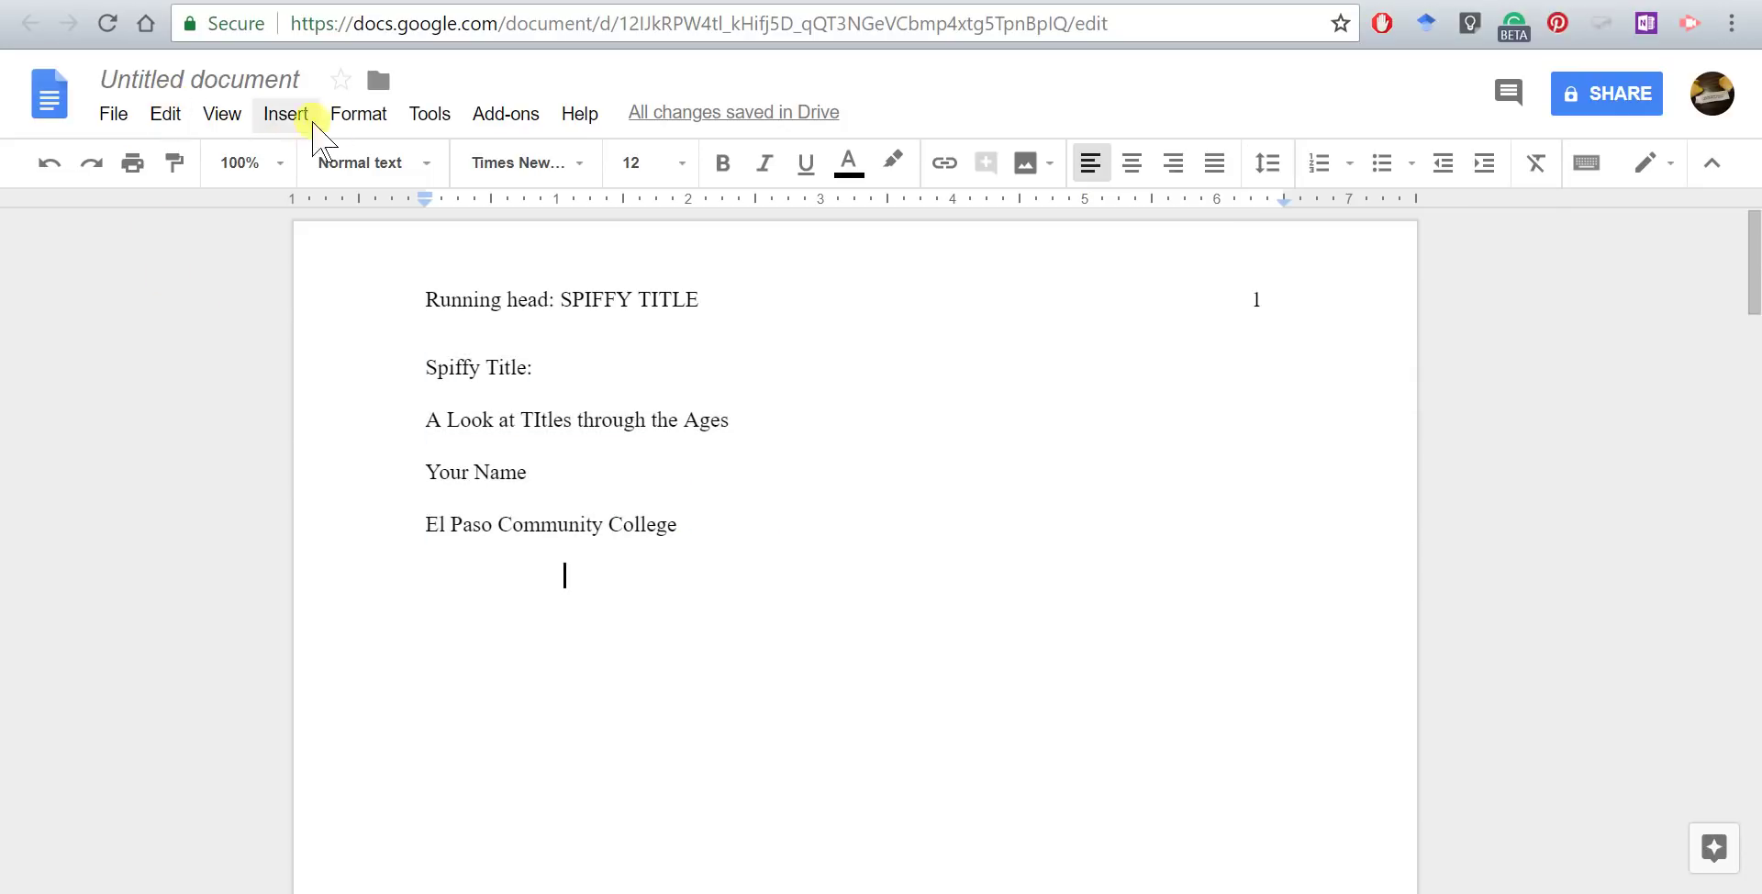
# Examine the page setup for the document's margins, orientation and paper size without changing them.
pyautogui.click(367, 125)
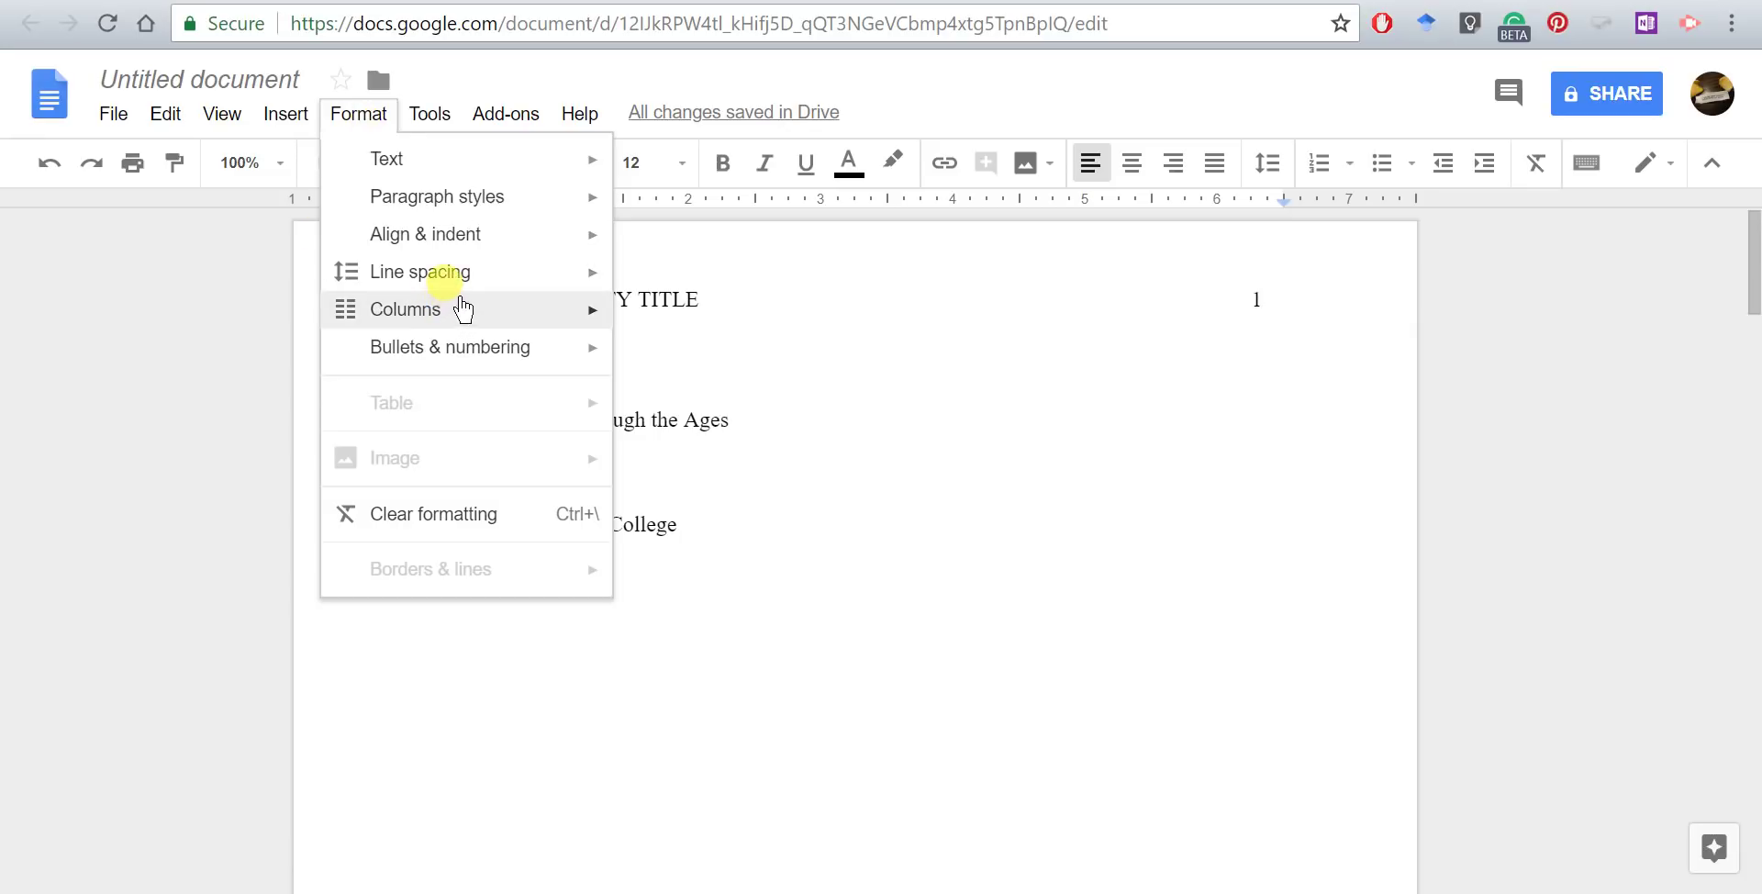
pyautogui.moveTo(468, 285)
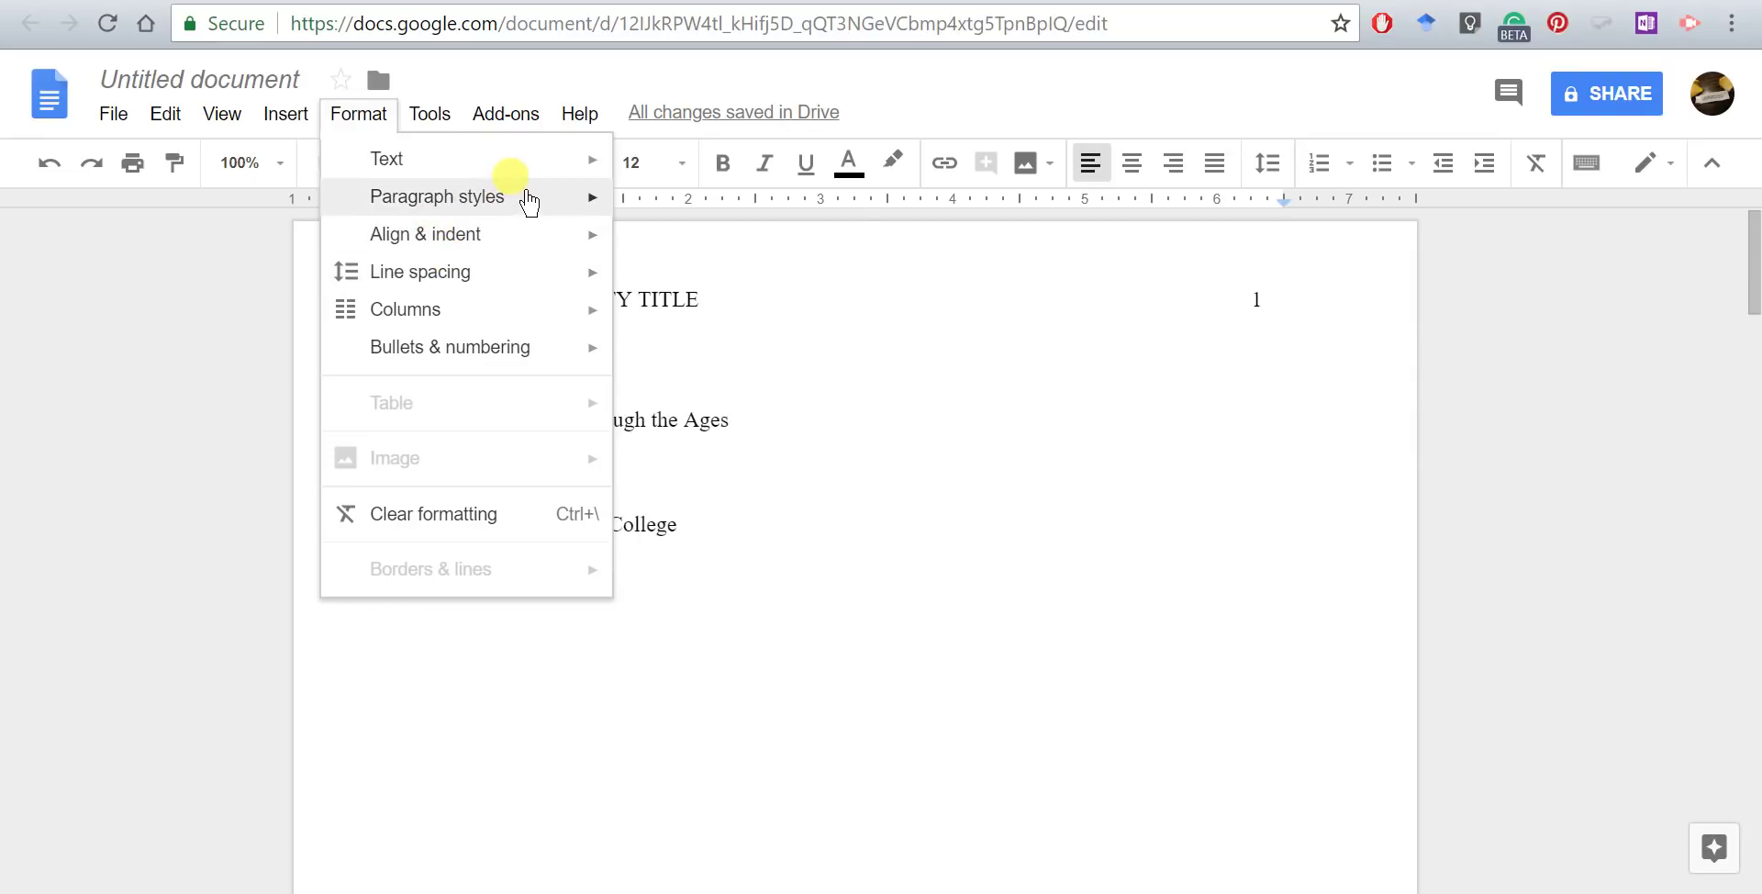
pyautogui.moveTo(528, 200)
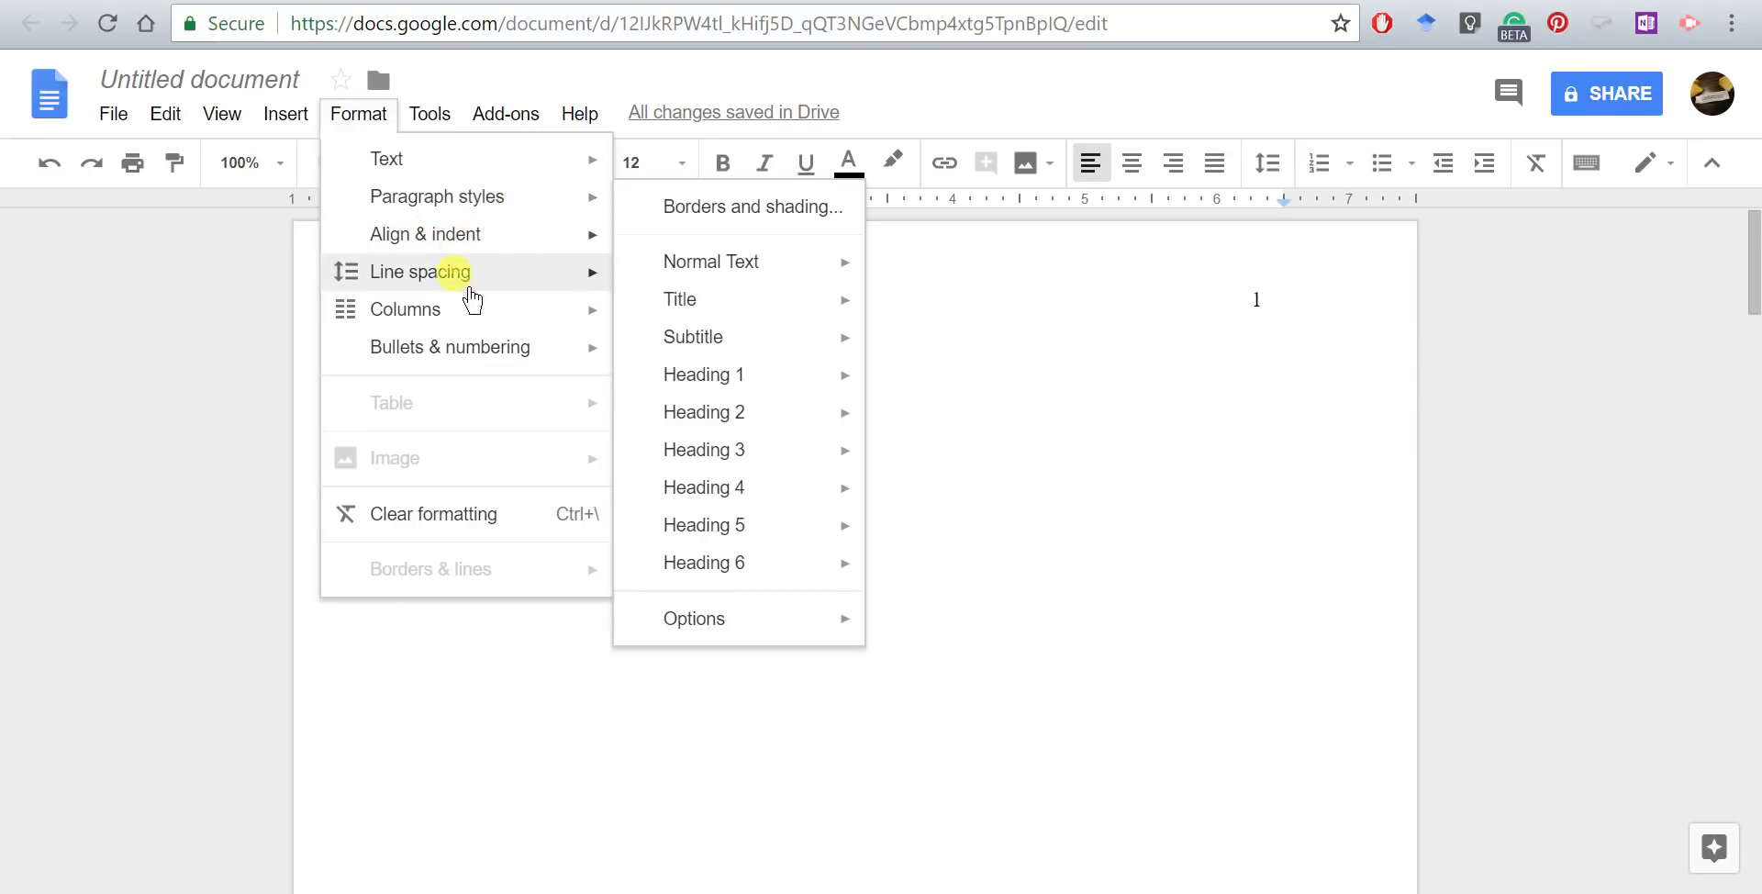
pyautogui.moveTo(413, 118)
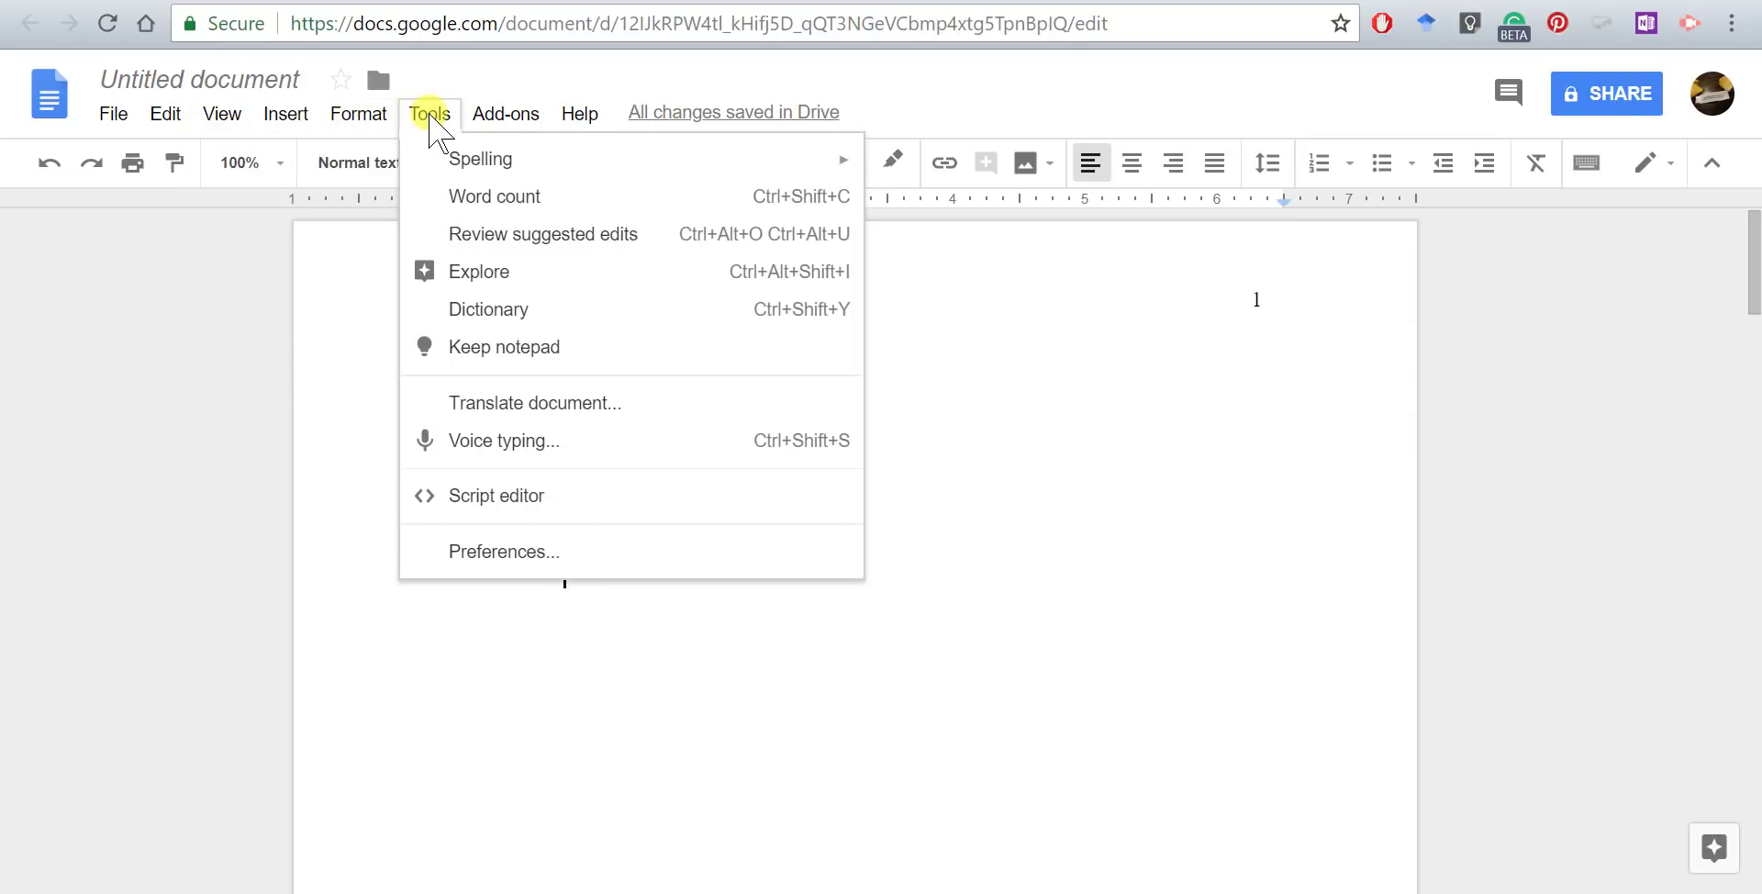
pyautogui.moveTo(318, 114)
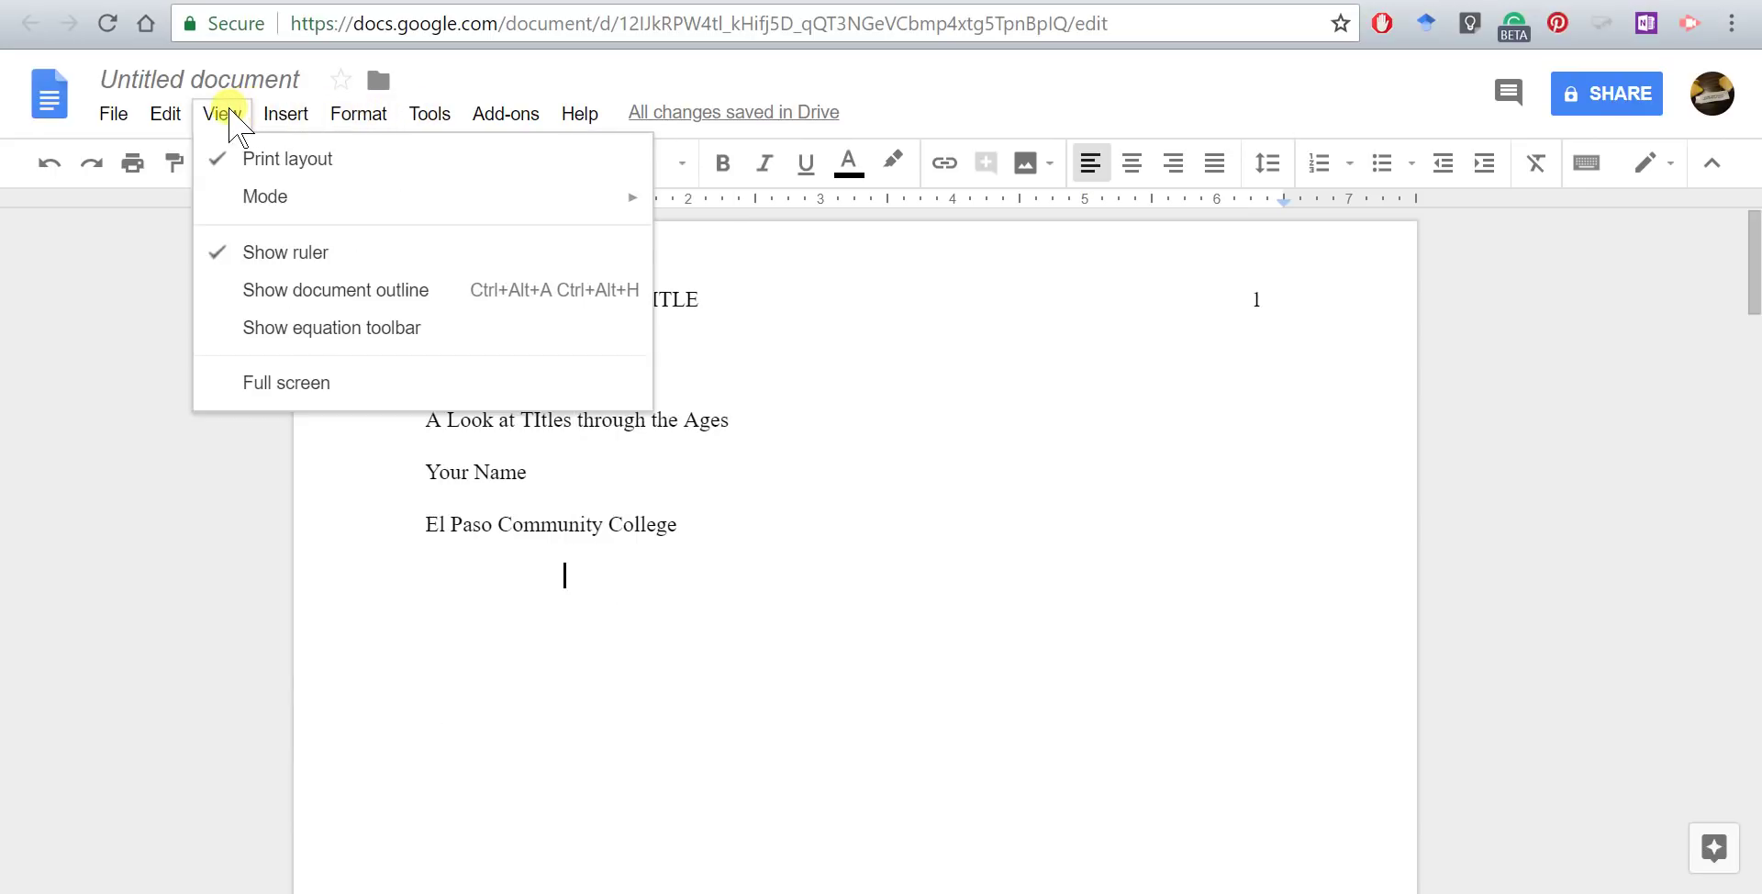
pyautogui.moveTo(277, 117)
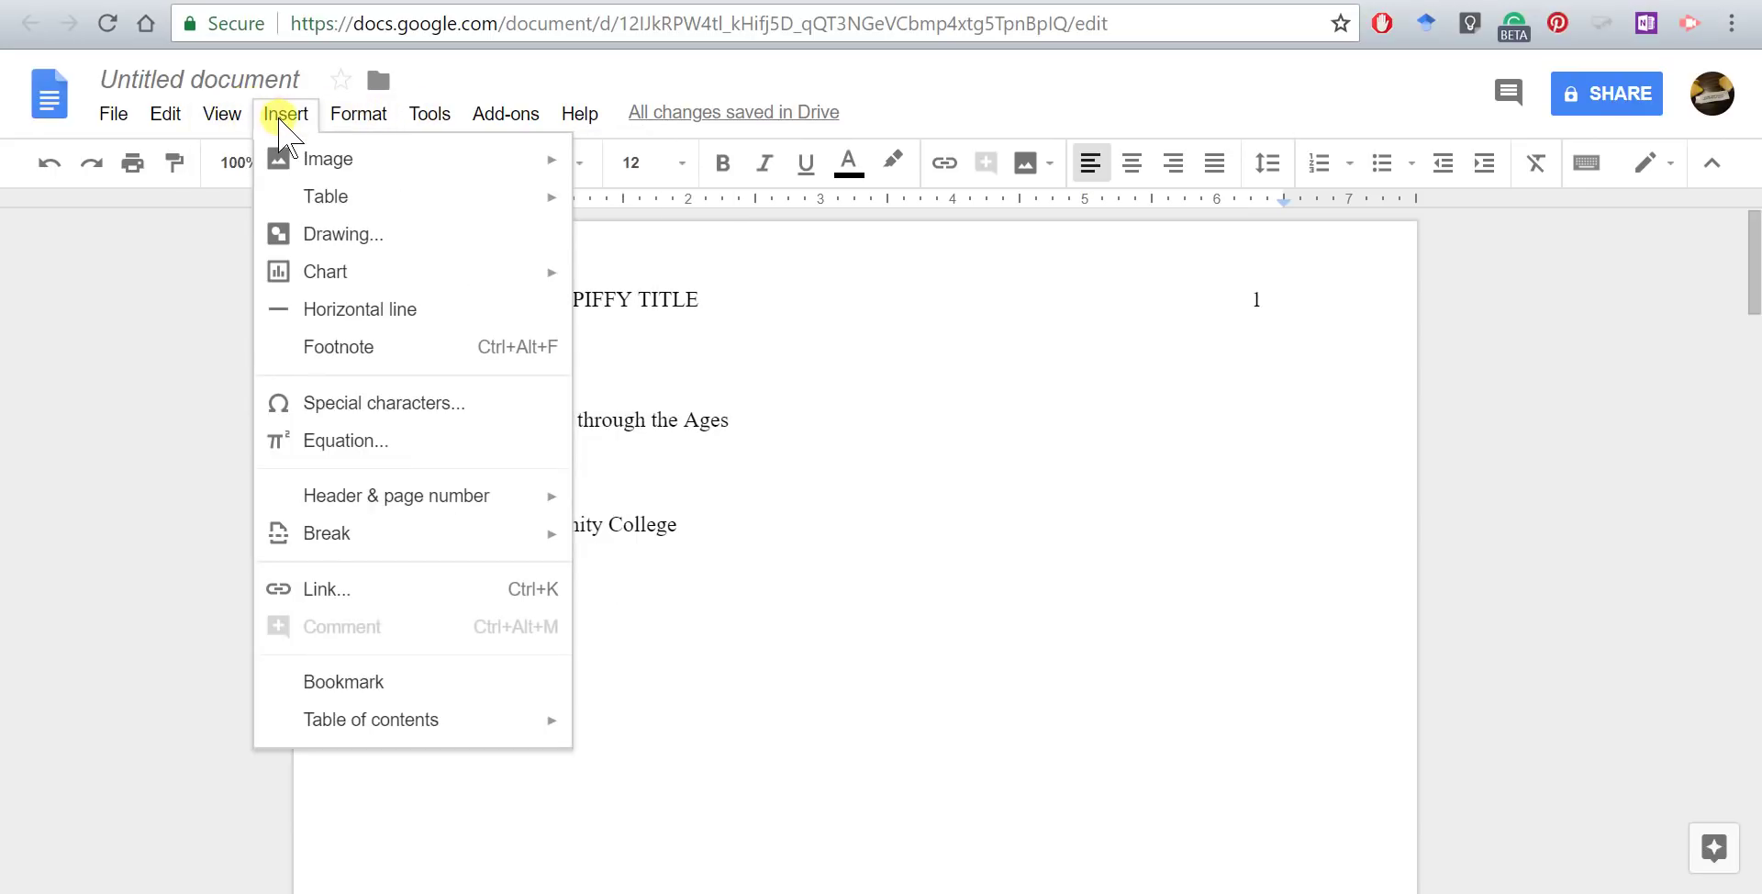
pyautogui.moveTo(345, 124)
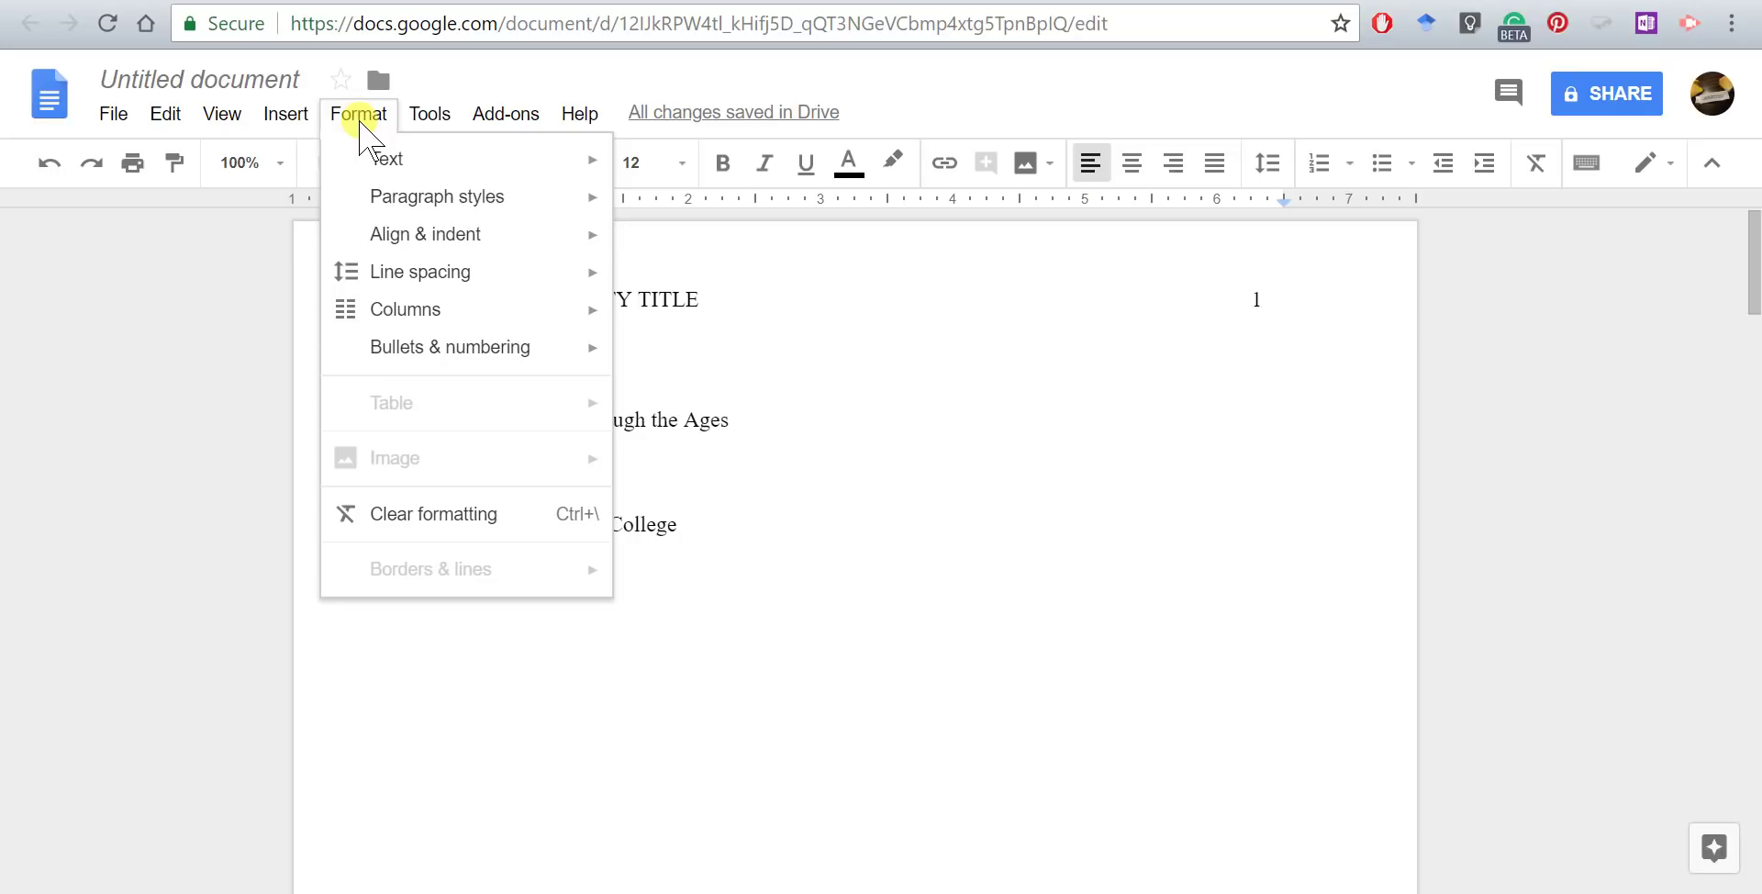
pyautogui.moveTo(410, 275)
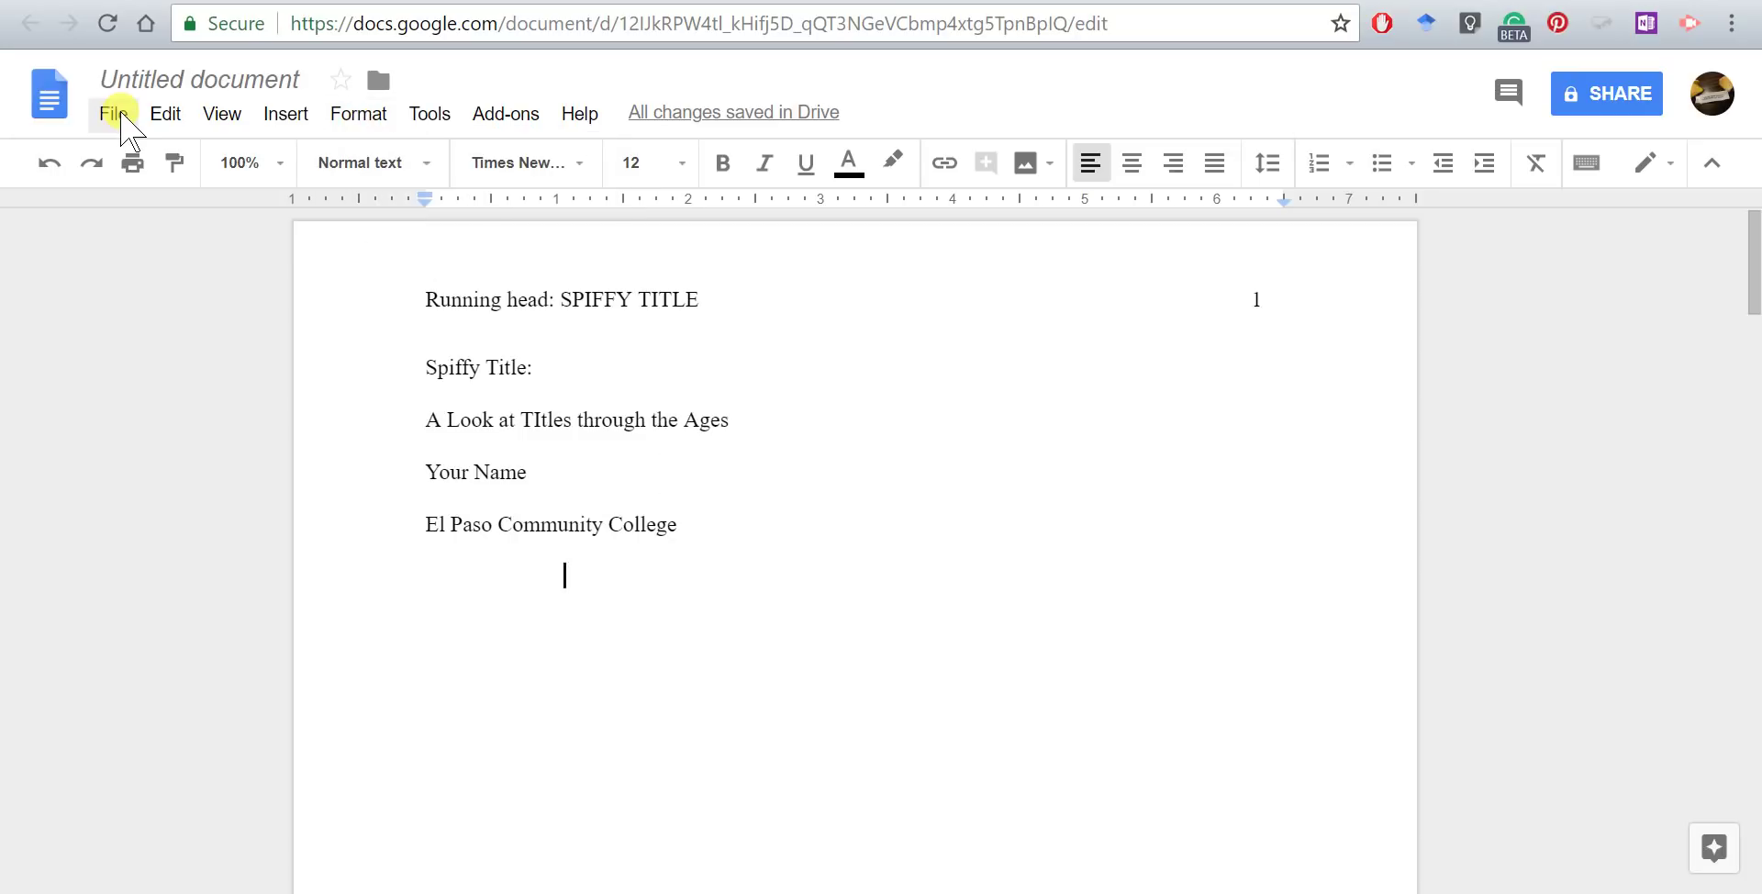
pyautogui.click(118, 114)
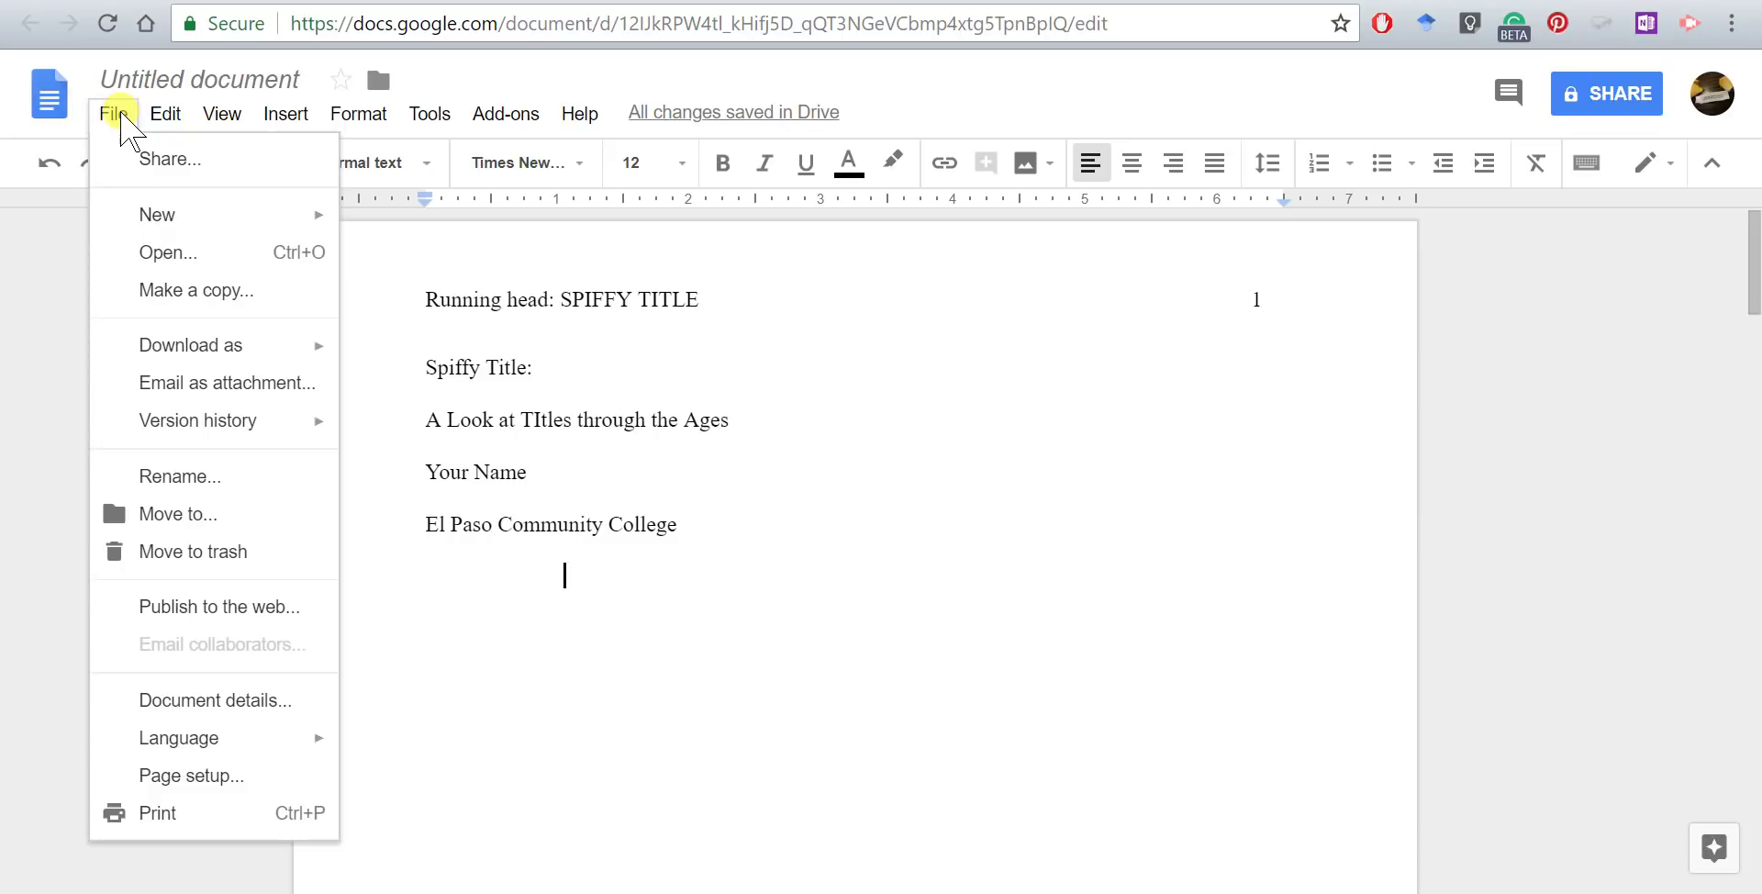
pyautogui.click(220, 778)
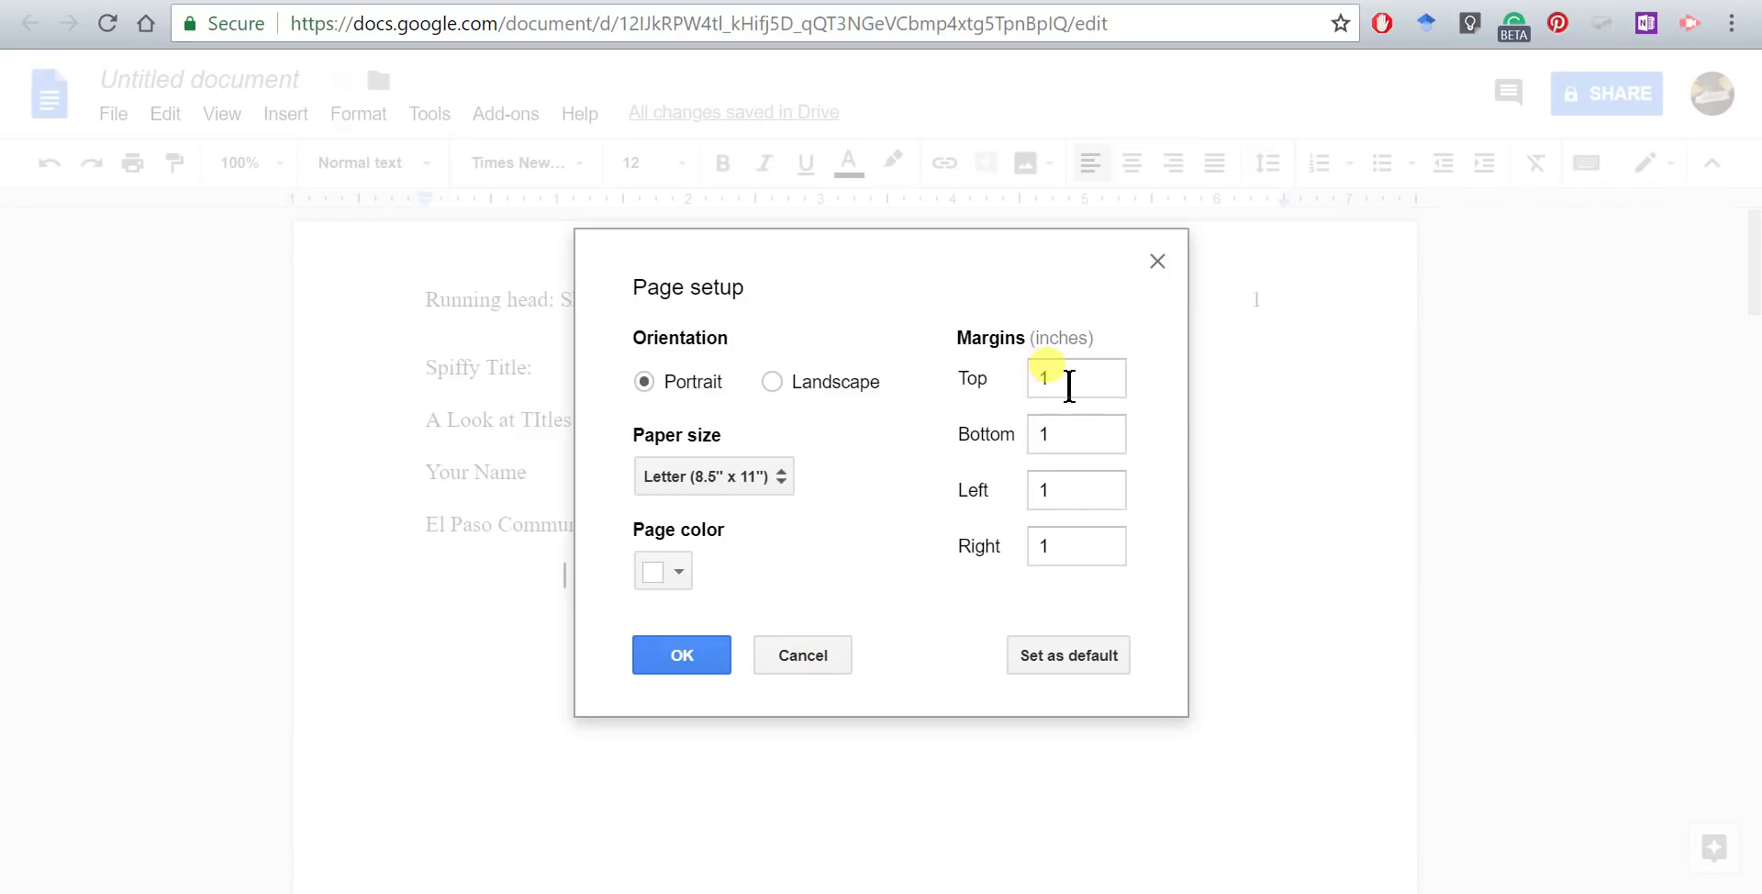
pyautogui.click(832, 656)
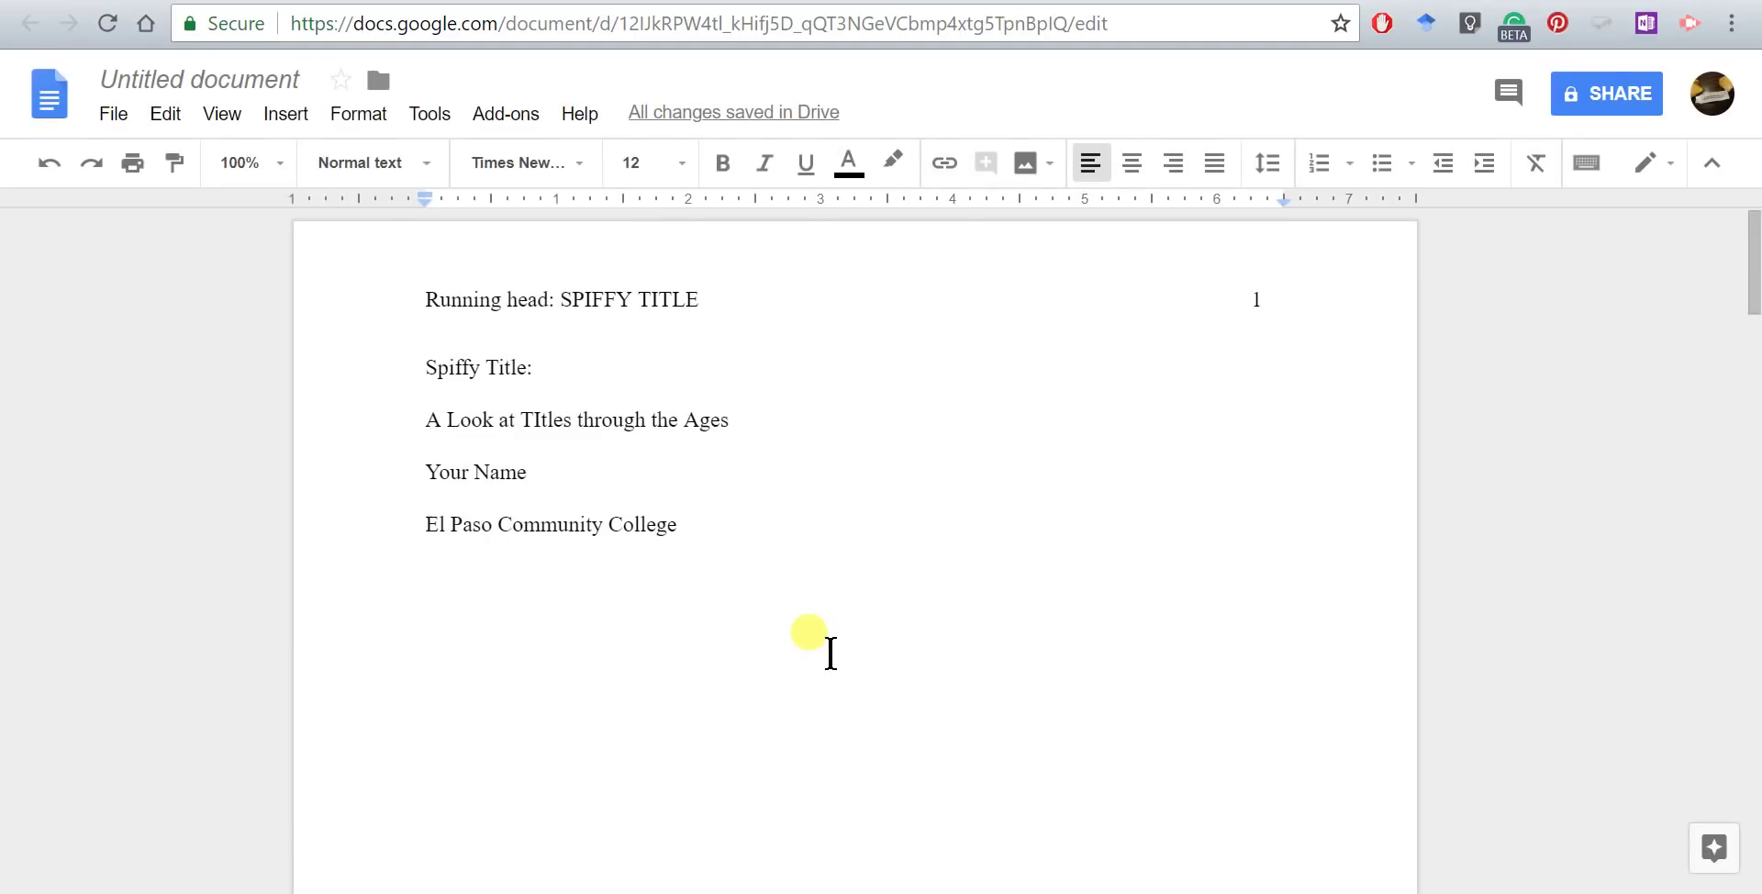
# Remove the indent on the line below the institution and centre the title, subtitle, author and institution lines.
pyautogui.press('BackSpace')
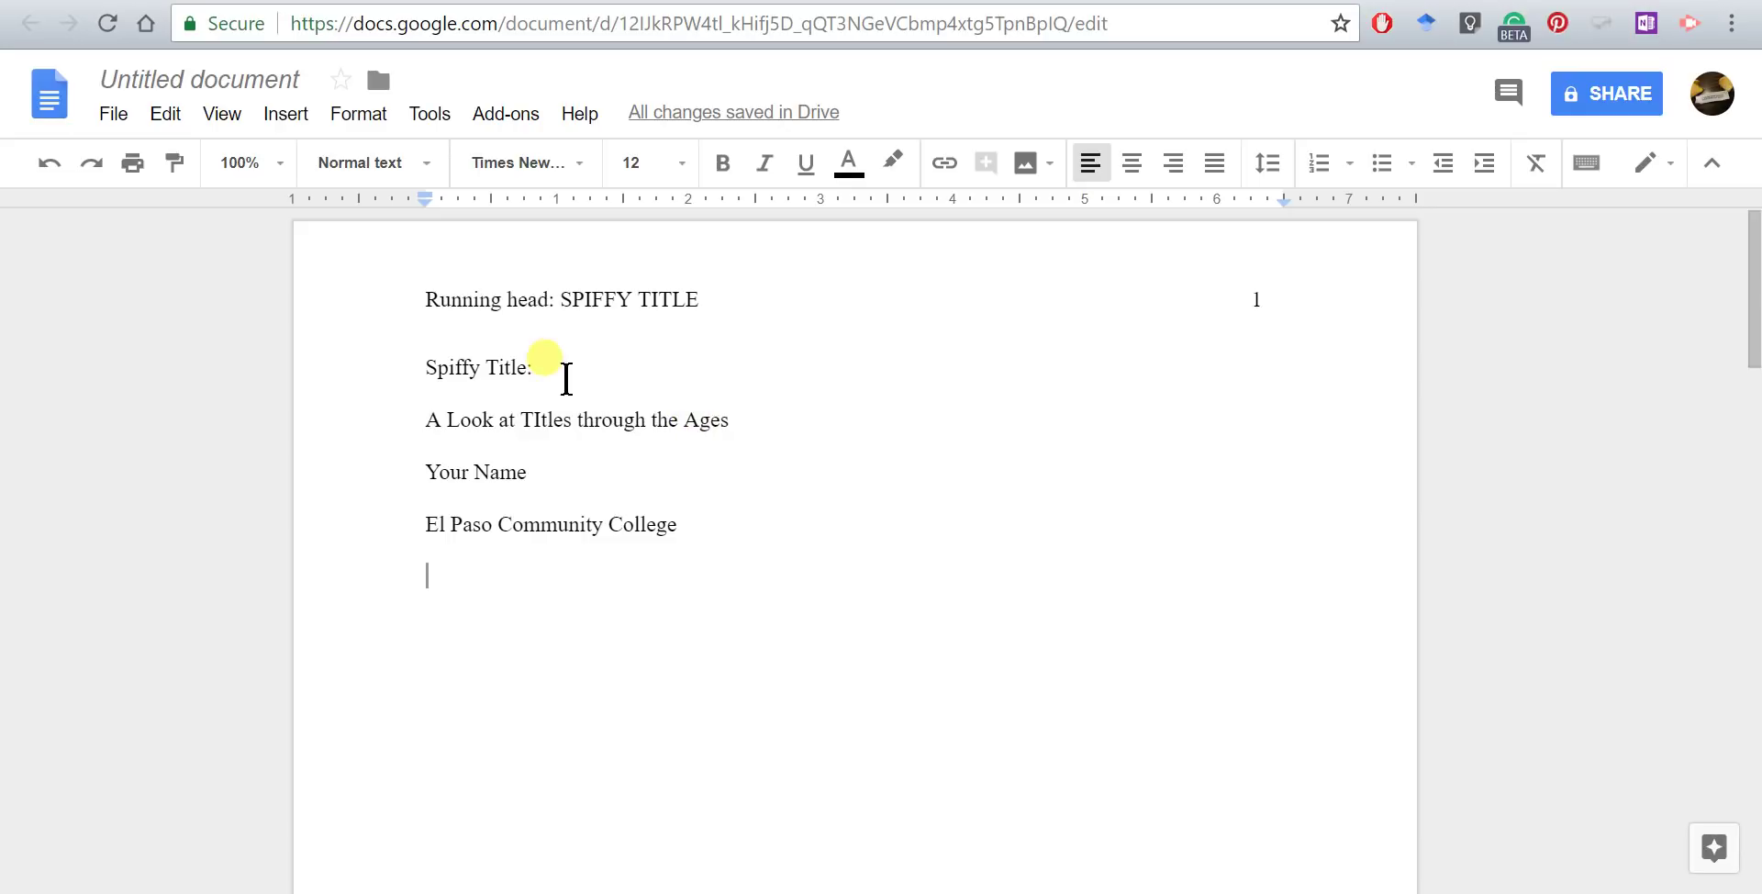
pyautogui.moveTo(680, 523); pyautogui.dragTo(374, 339)
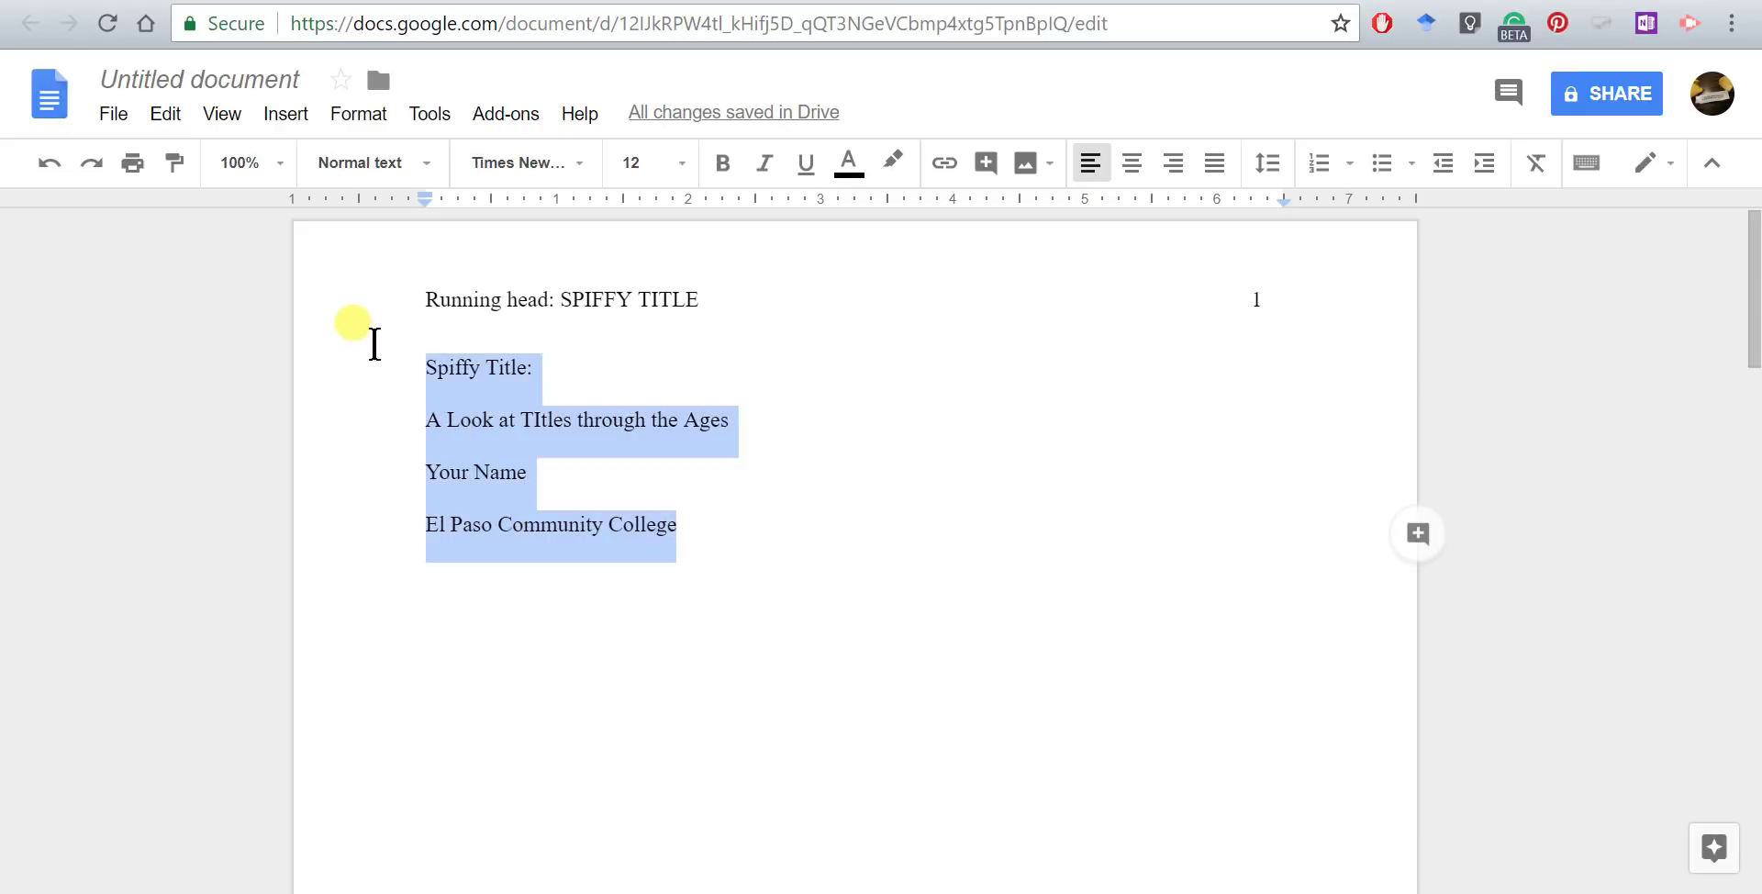
pyautogui.click(1131, 165)
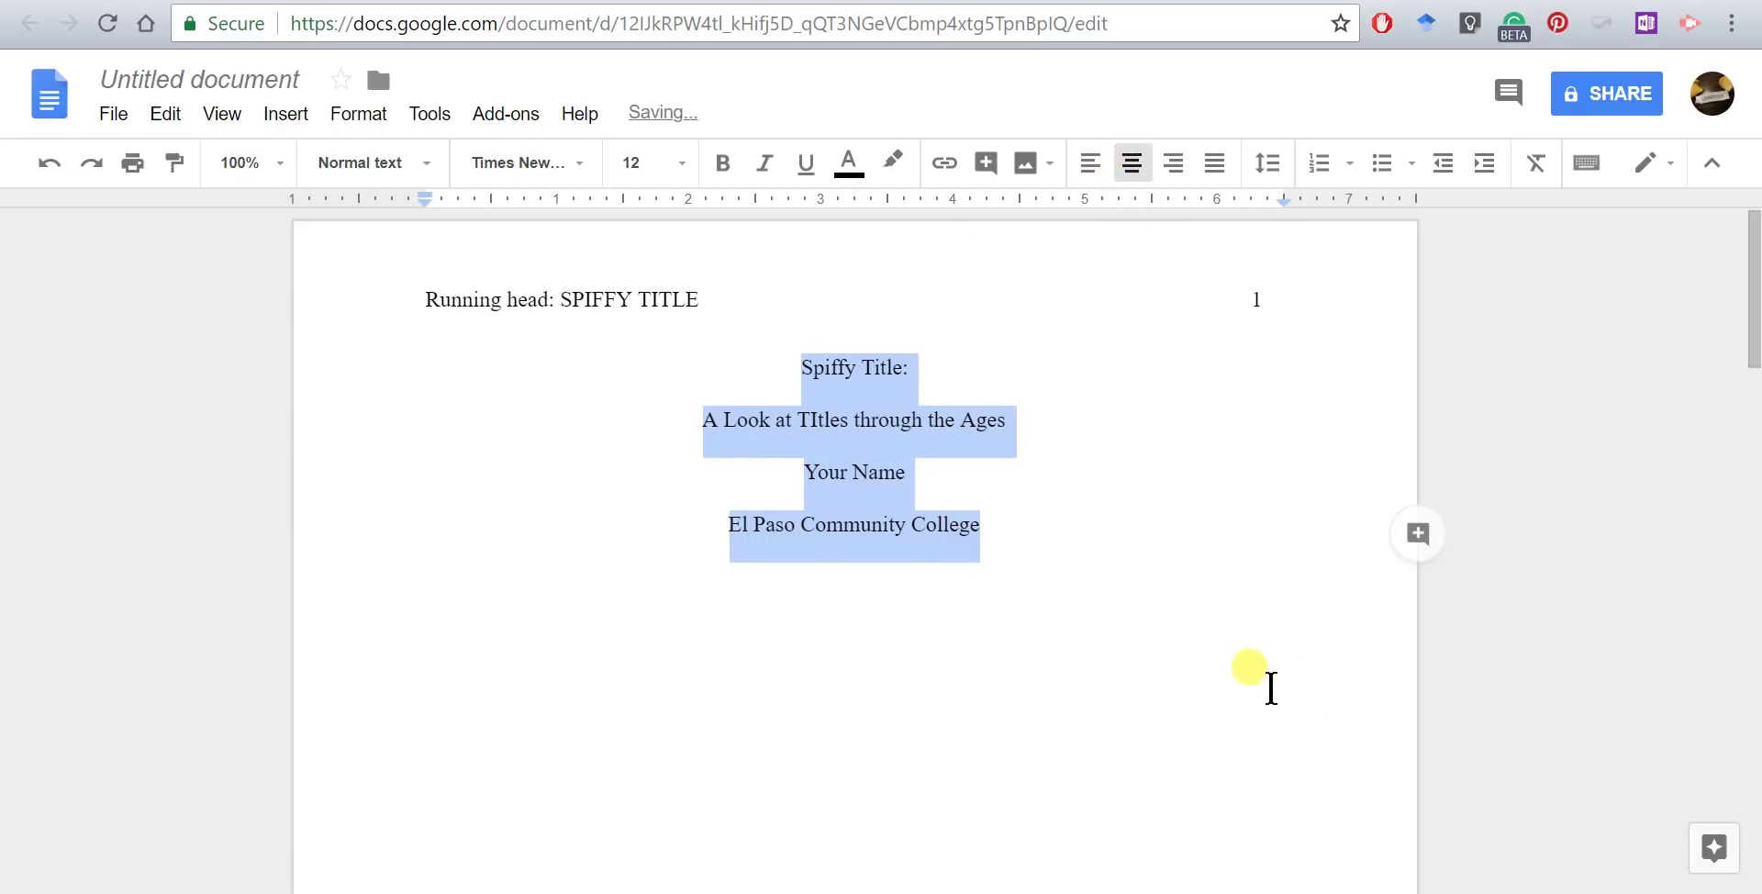
pyautogui.click(1265, 683)
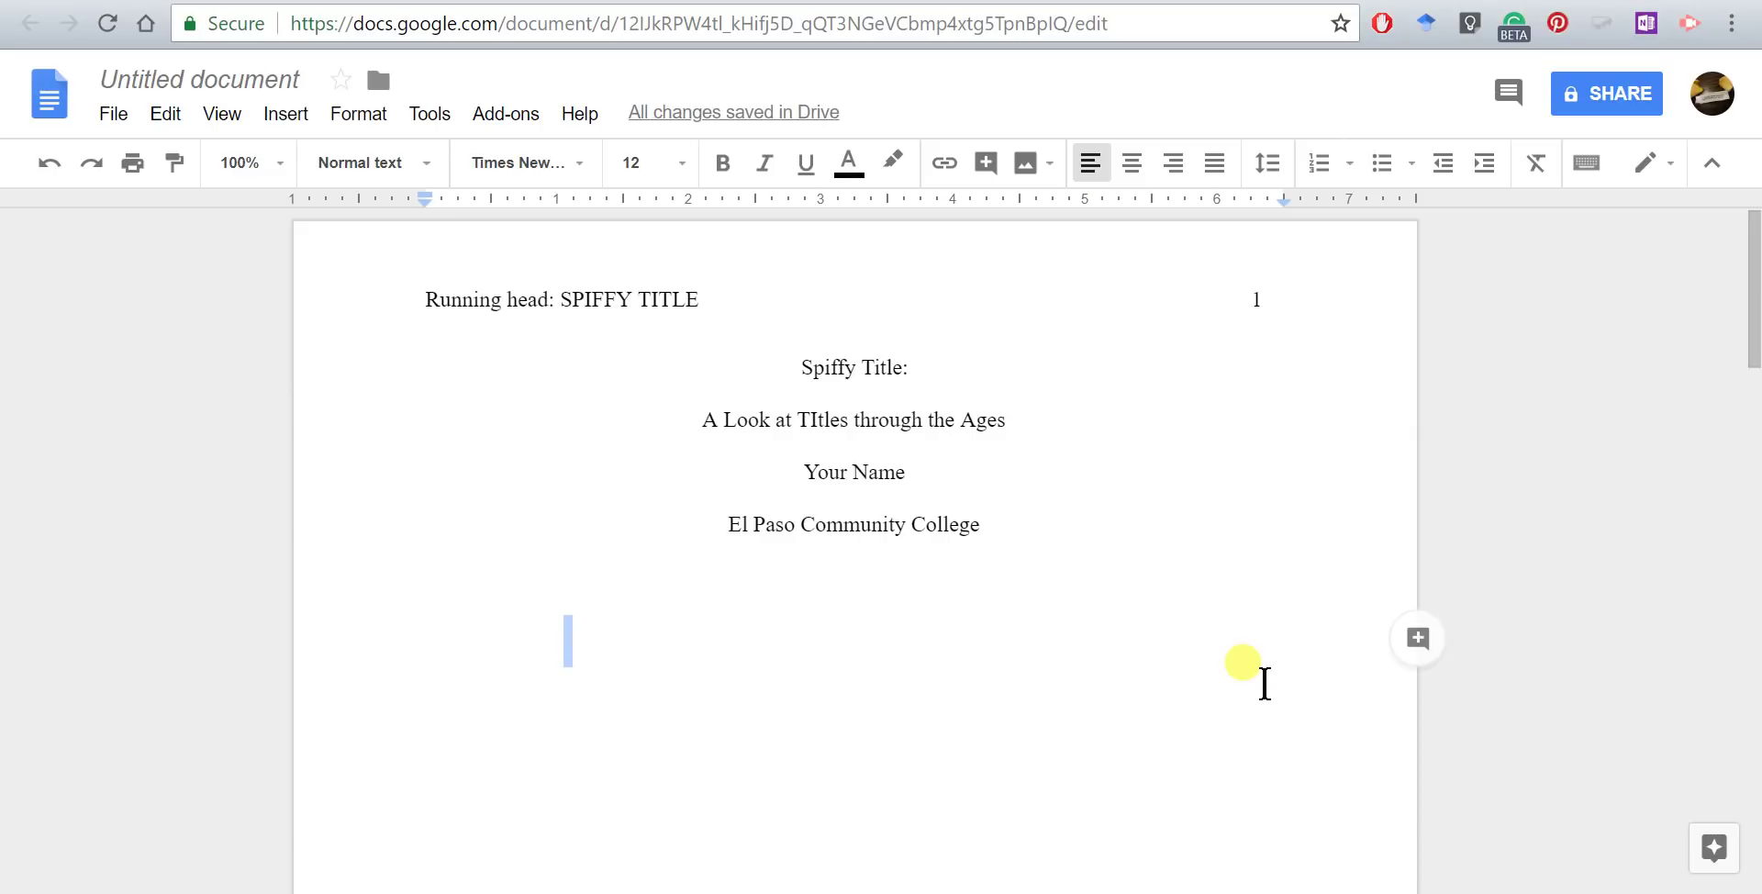
# Move the centred title block down toward the middle of the first page with eight blank lines above "Spiffy Title:".
pyautogui.hotkey('ctrl', '-')
pyautogui.hotkey('ctrl', '-')
pyautogui.hotkey('ctrl', '-')
pyautogui.hotkey('ctrl', '-')
pyautogui.hotkey('ctrl', '-')
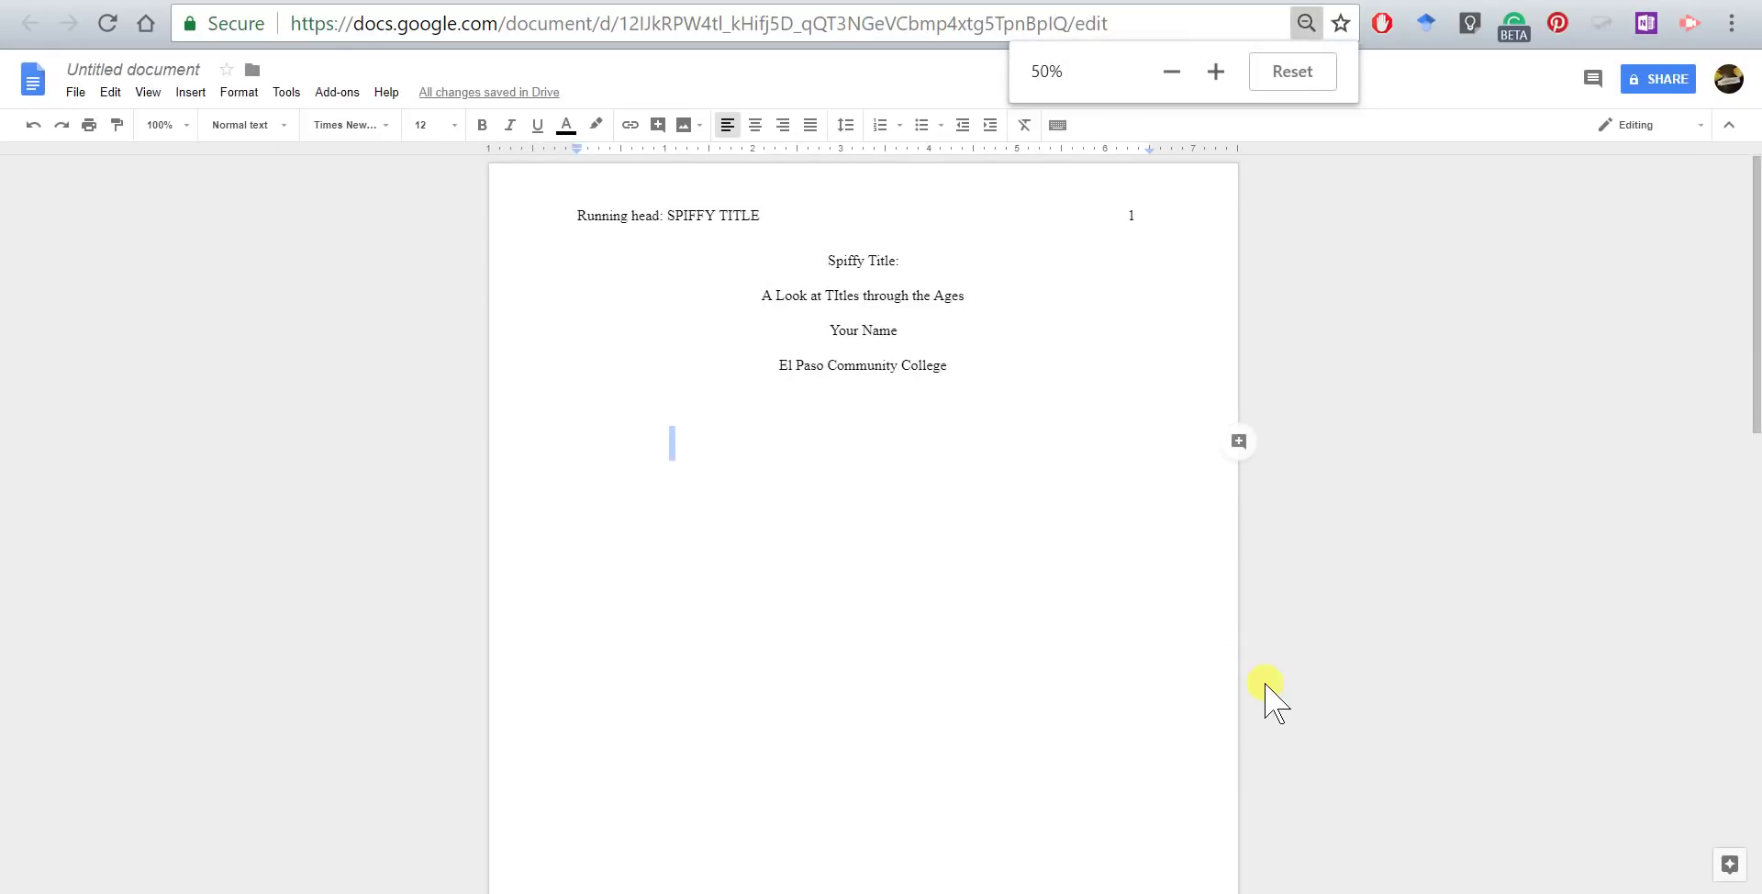
pyautogui.click(794, 204)
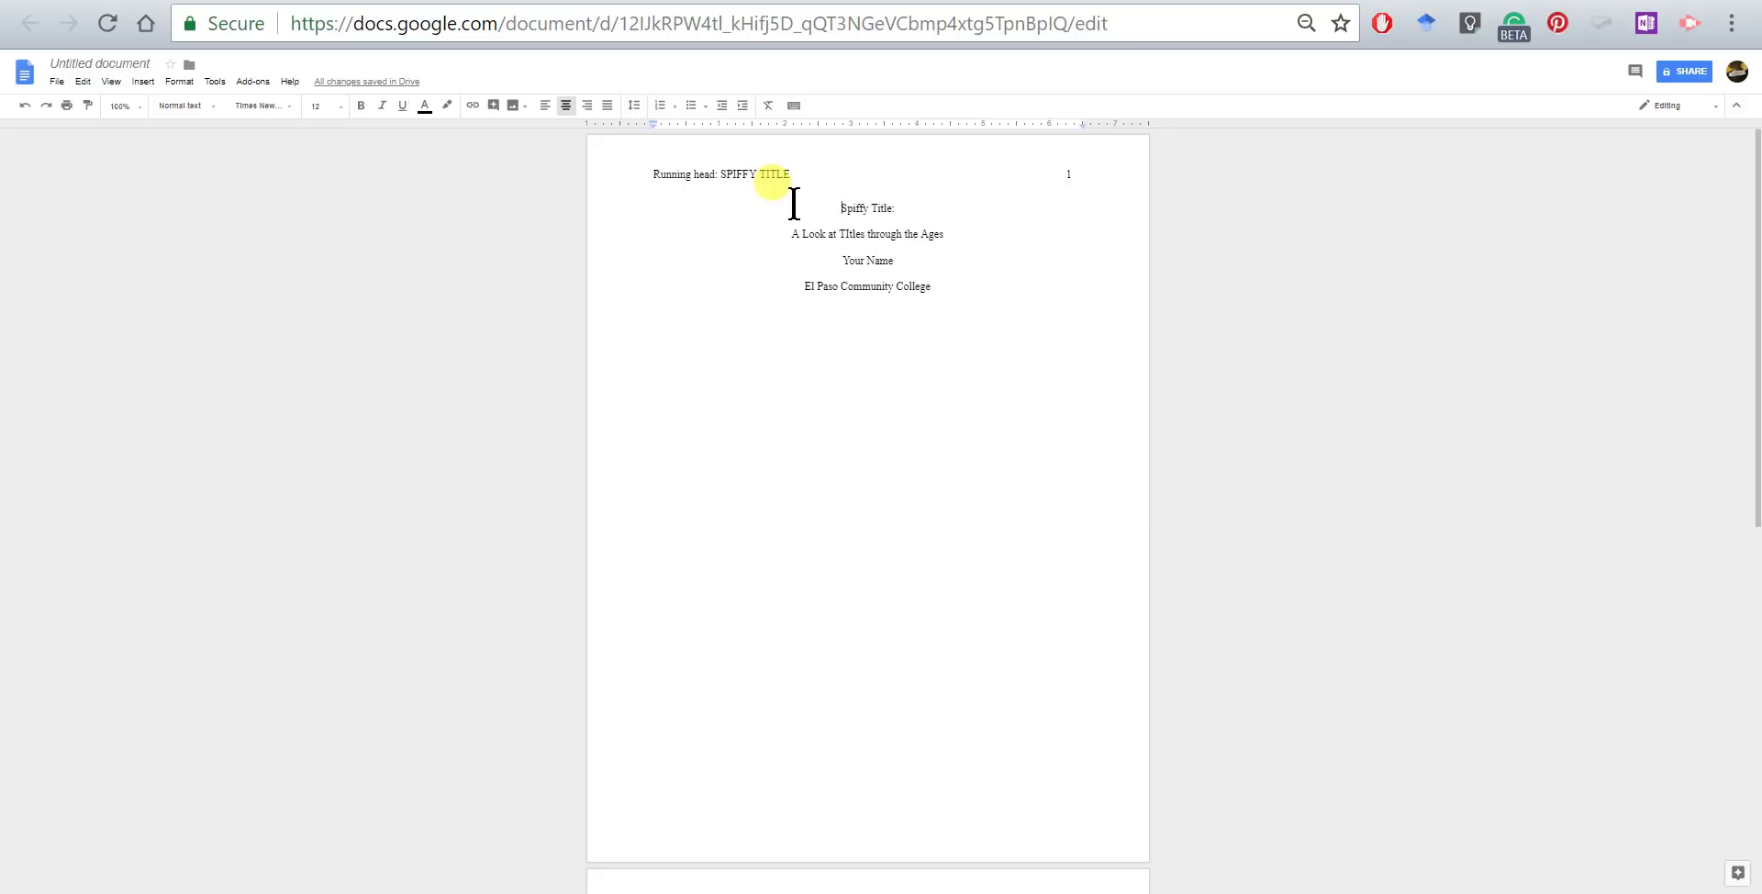
pyautogui.press('Return')
pyautogui.press('Return')
pyautogui.press('Return')
pyautogui.press('Return')
pyautogui.press('Return')
pyautogui.press('Return')
pyautogui.press('Return')
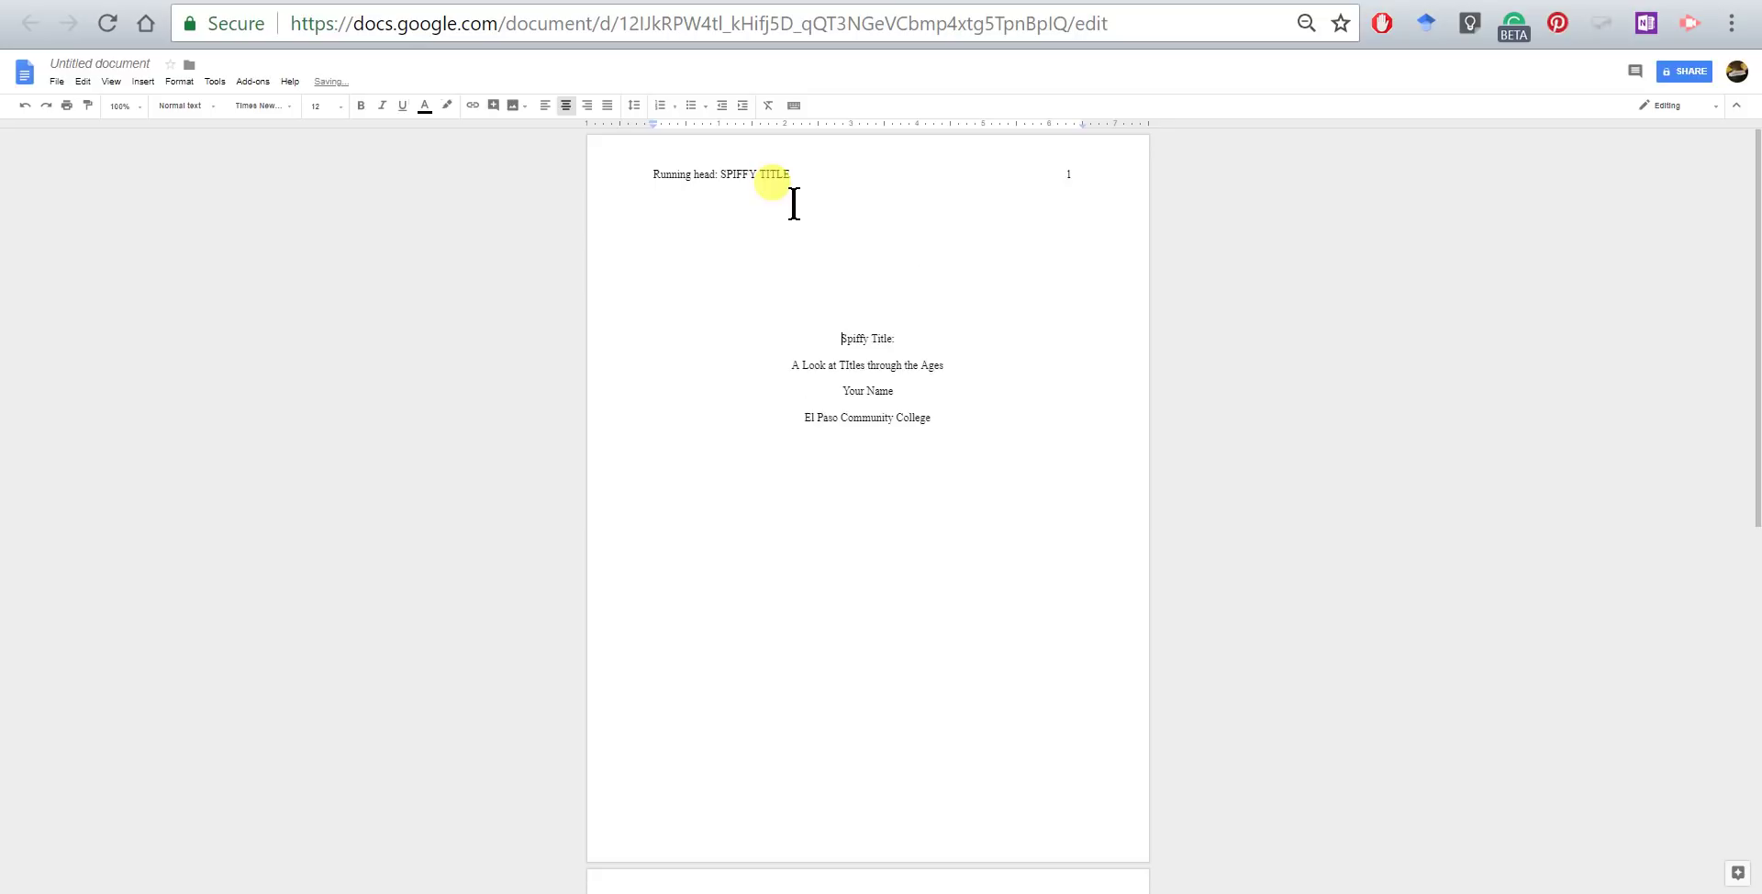
pyautogui.press('Return')
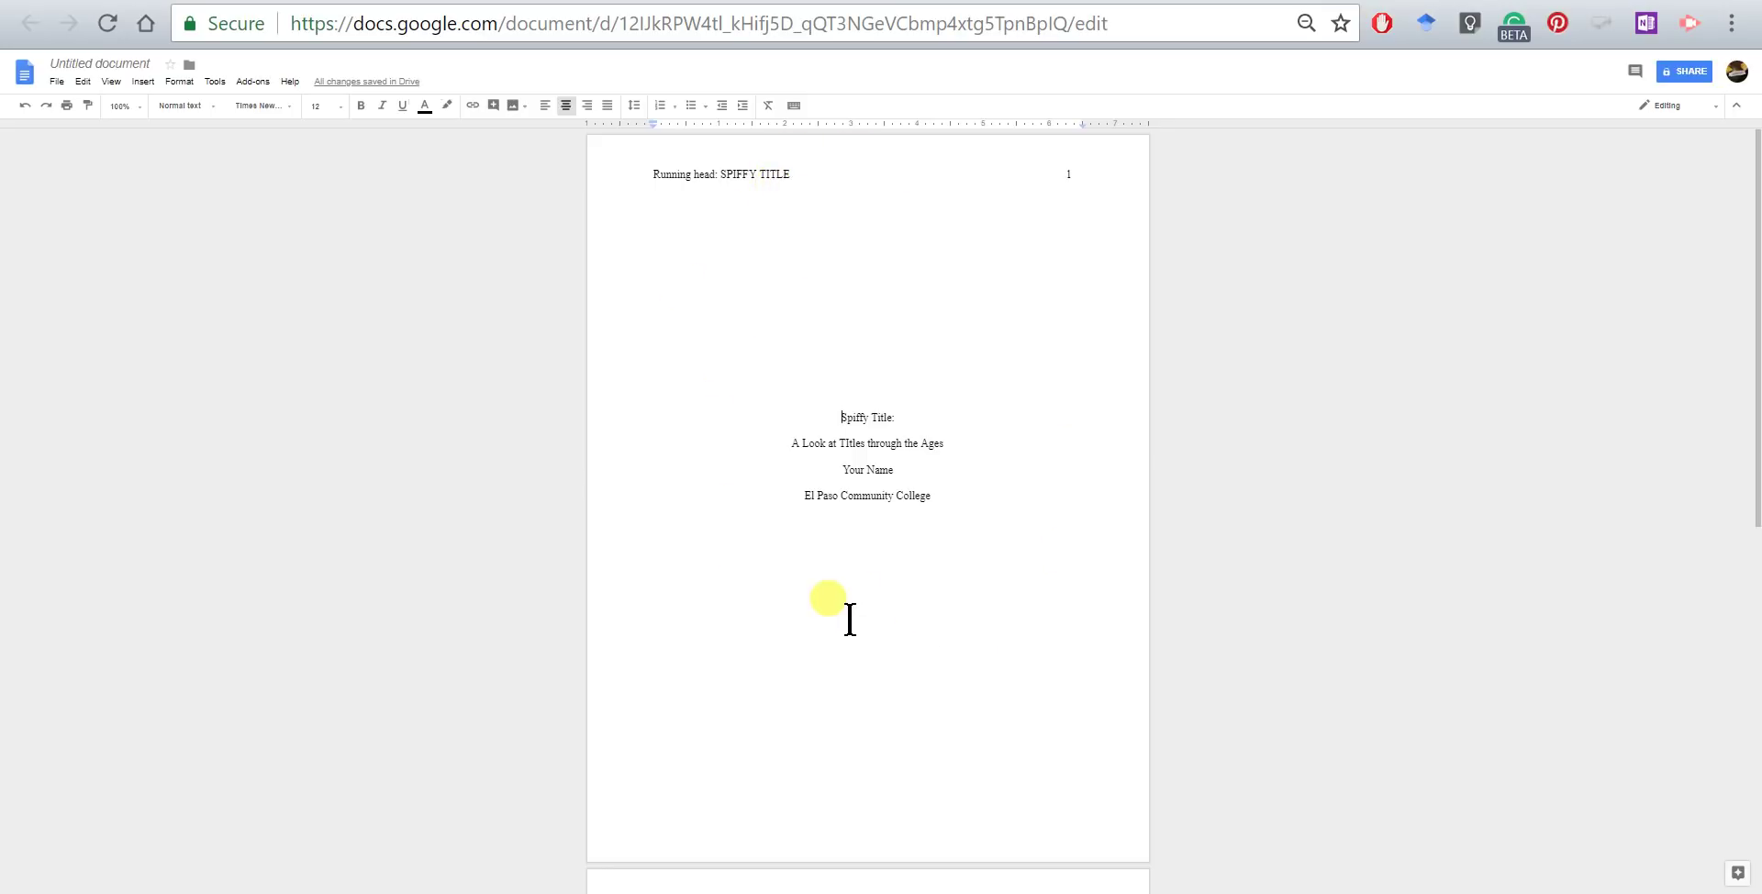
# Add left-aligned blank lines below the institution line to make room for a note on the lower title page.
pyautogui.click(946, 511)
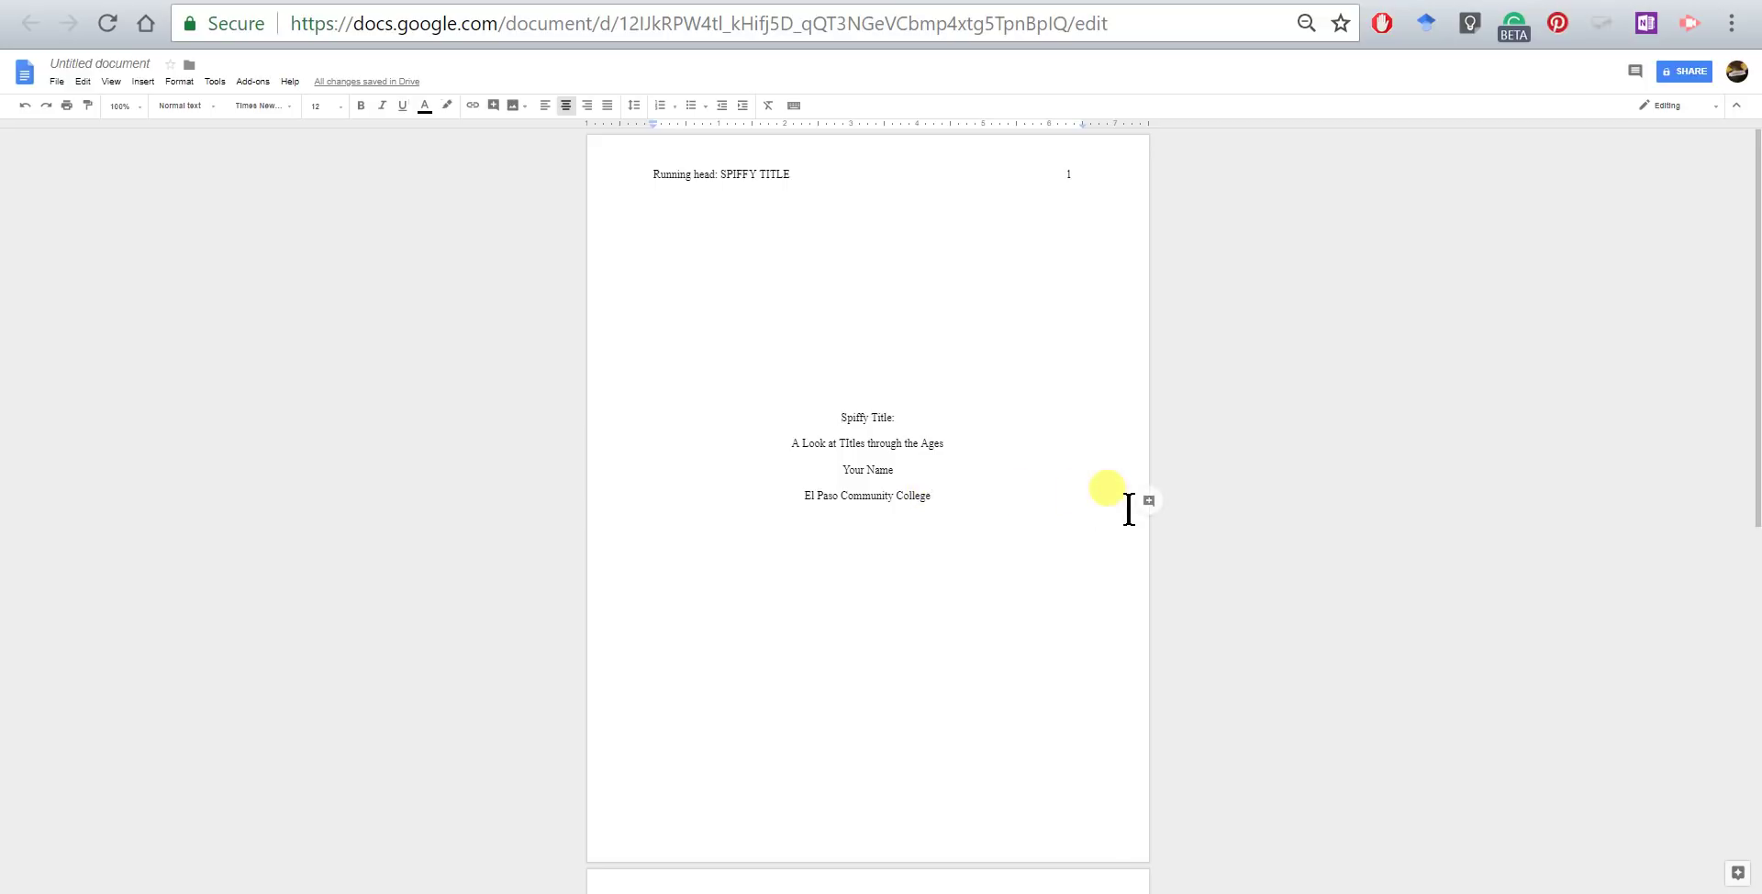
pyautogui.press('Return')
pyautogui.hotkey('ctrl', 'shift', 'l')
pyautogui.hotkey('ctrl', 'Return')
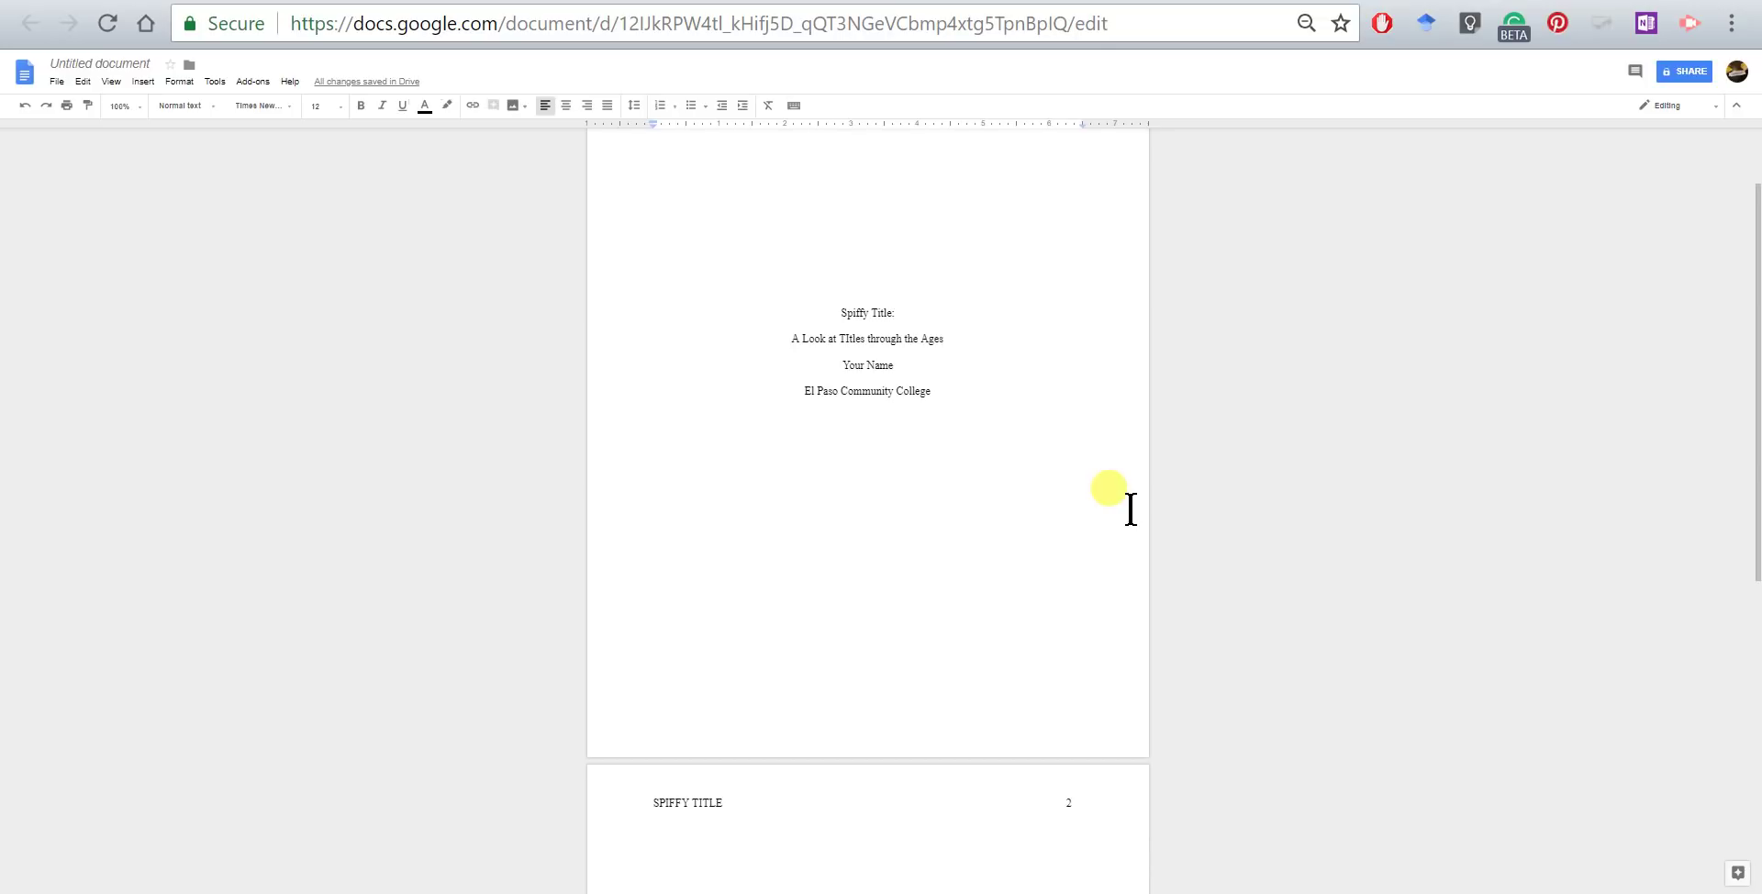
pyautogui.scroll(1, 1129, 510)
pyautogui.scroll(-1, 1129, 510)
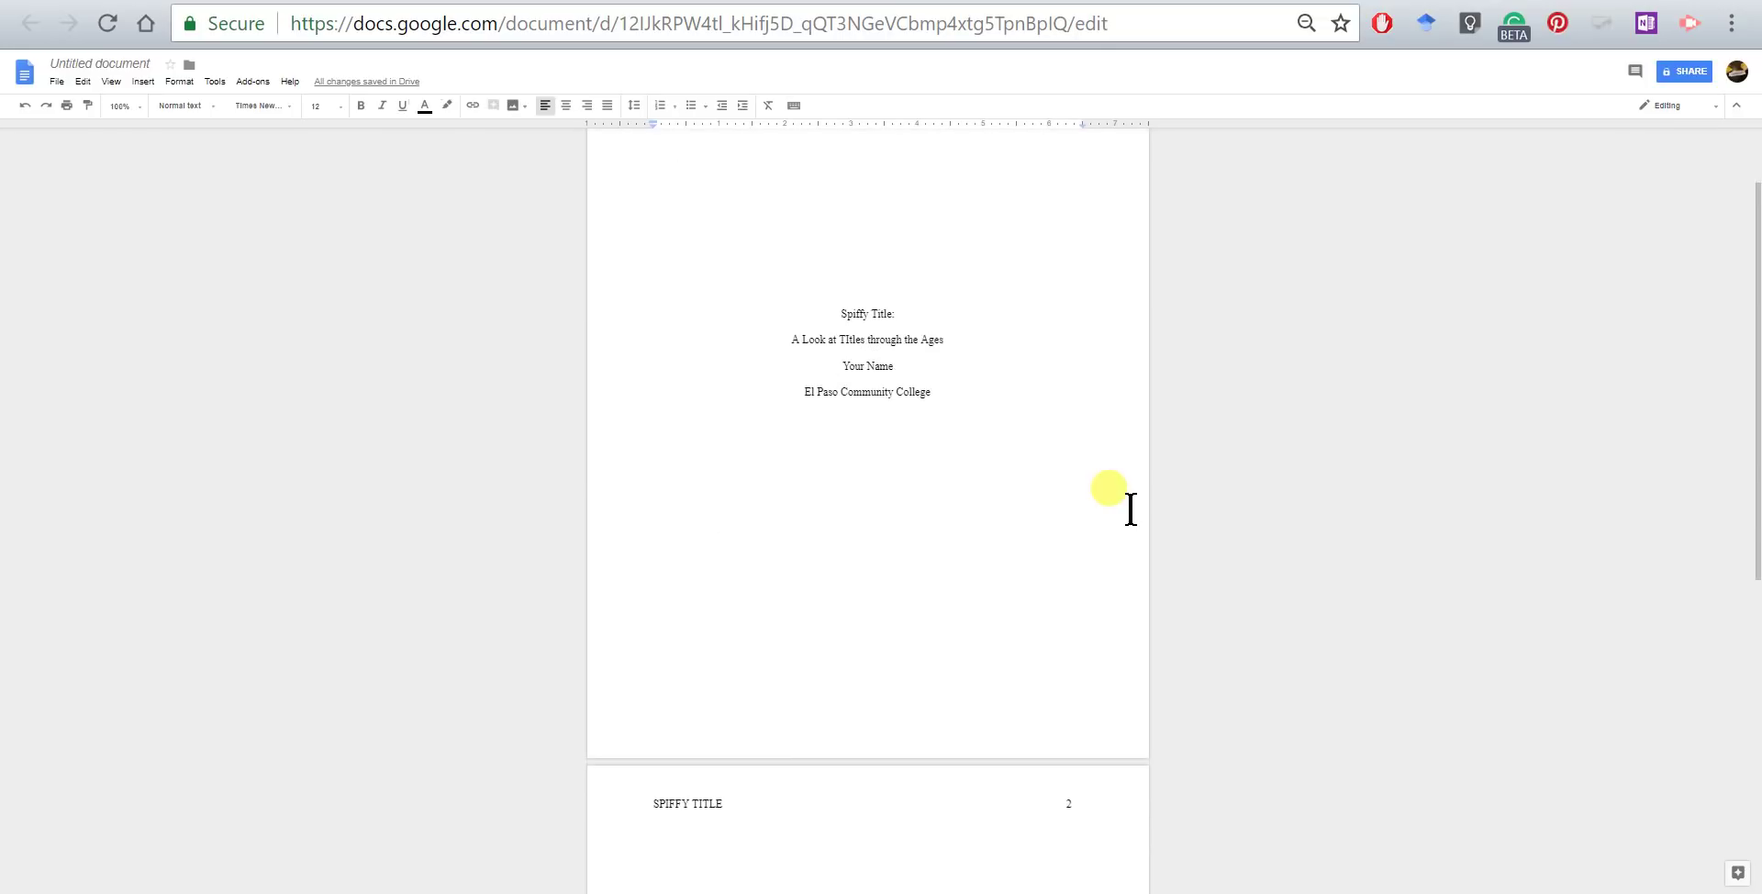
pyautogui.press('BackSpace')
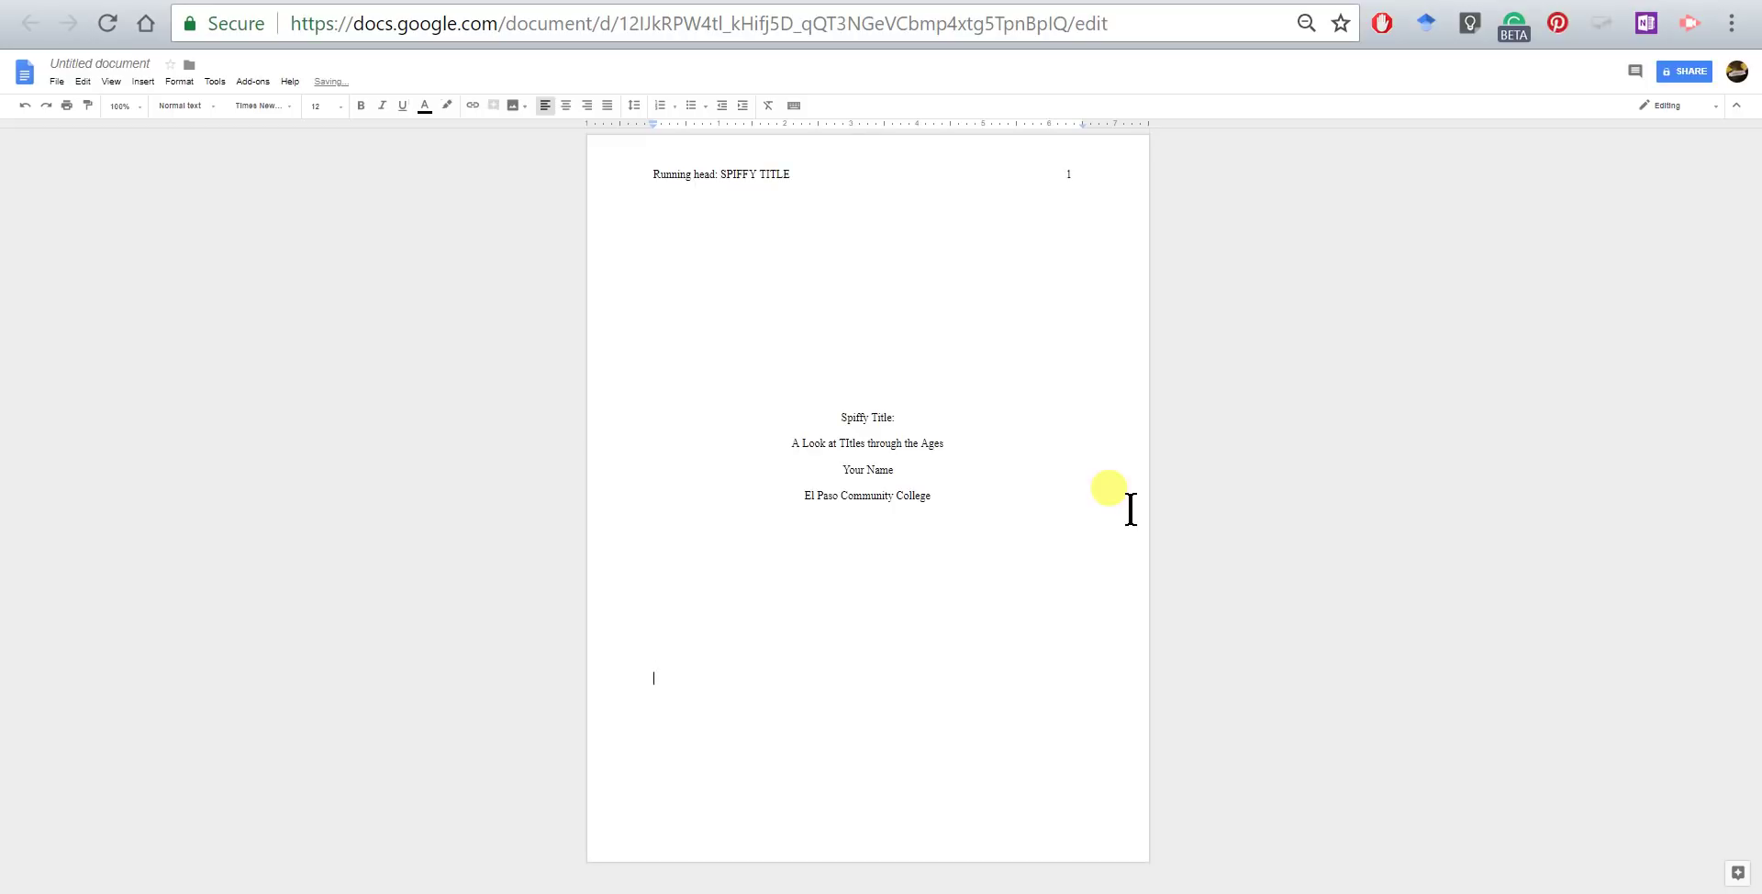
# Write "Author note:" and, on the line below, "This paper was prepared for English 1301, CRN 12345, taught by" followed by the professor's name.
pyautogui.write('Au')
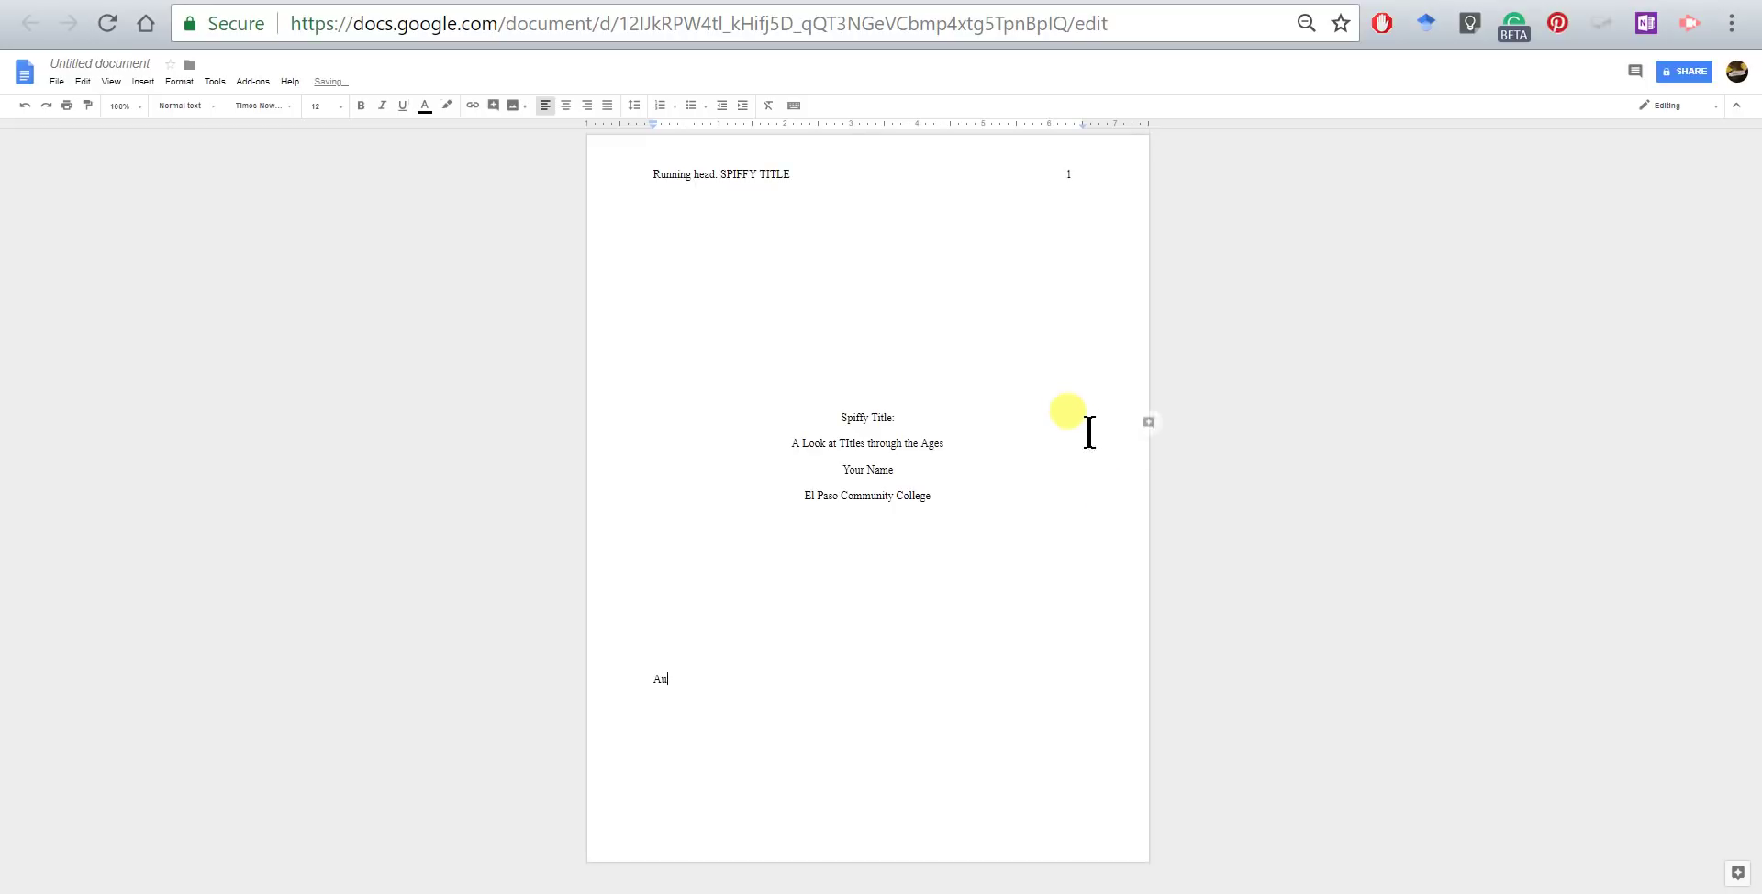
pyautogui.write('thor note:')
pyautogui.press('Return')
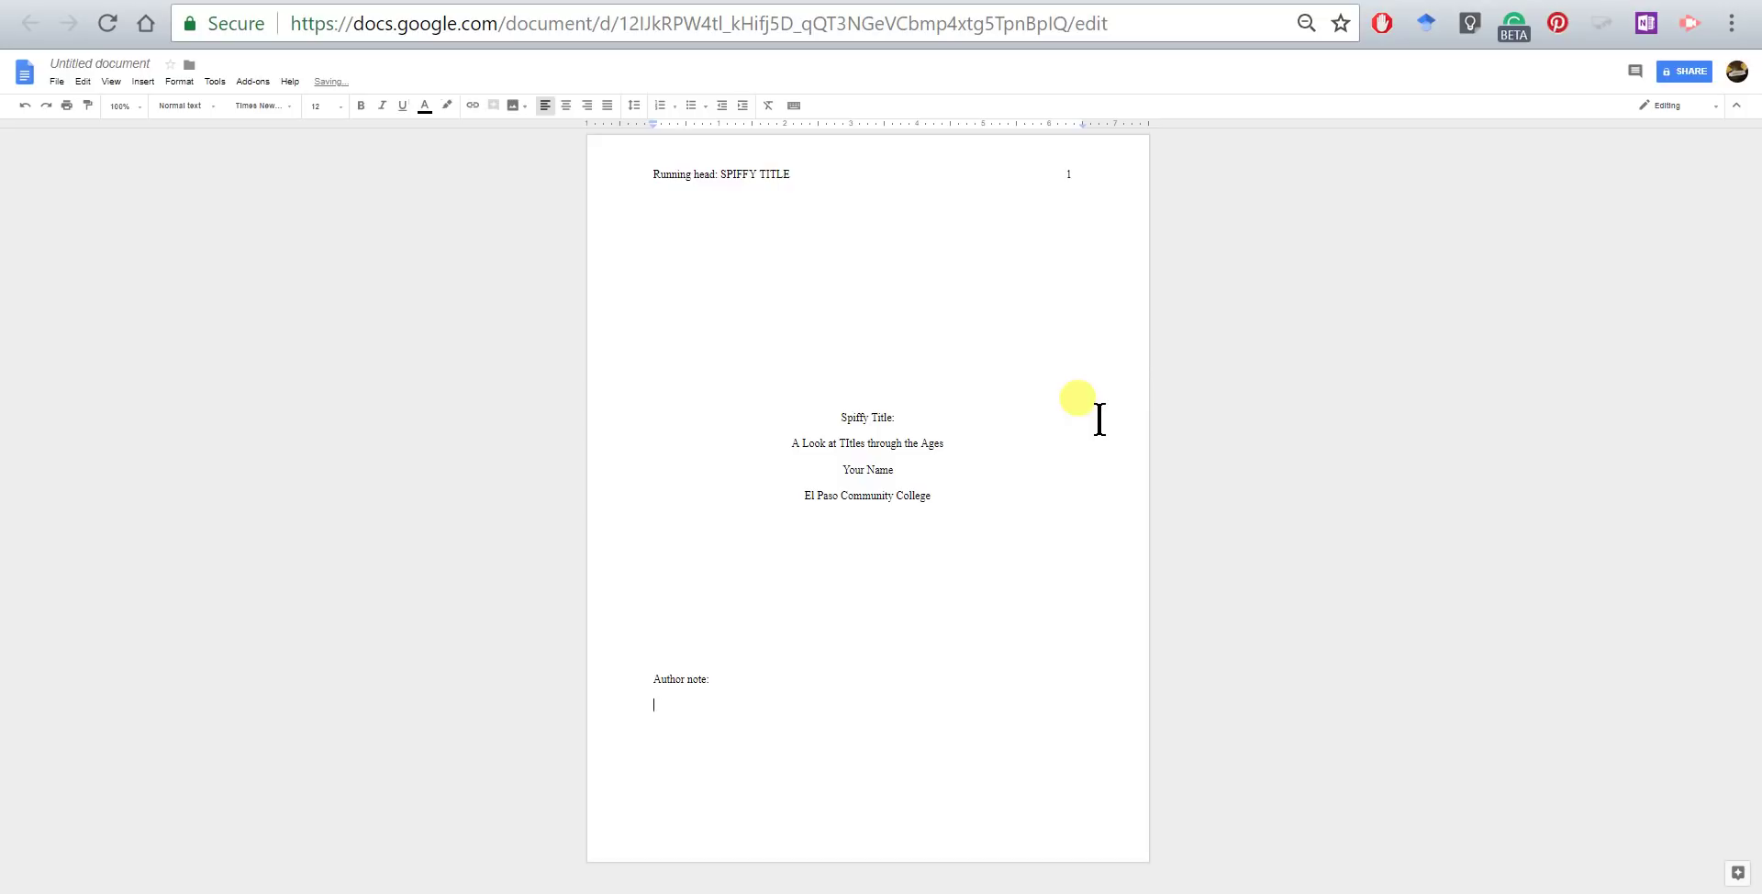
pyautogui.write('This paper was prepared for Eng')
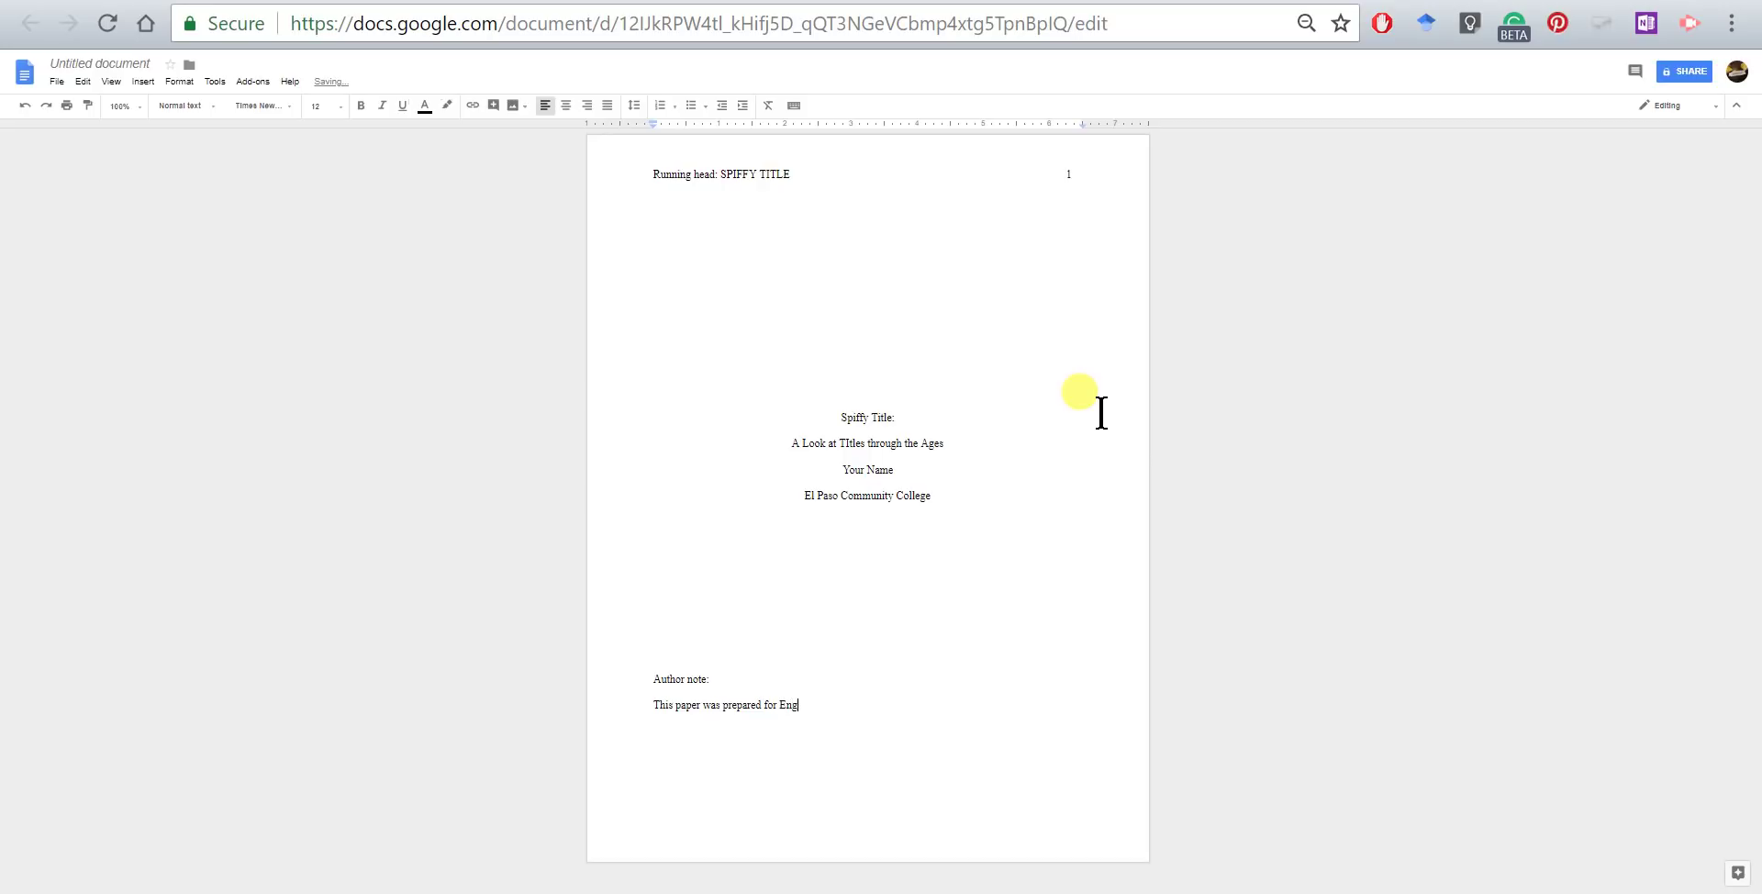
pyautogui.write('lish 1301, CRN 12345')
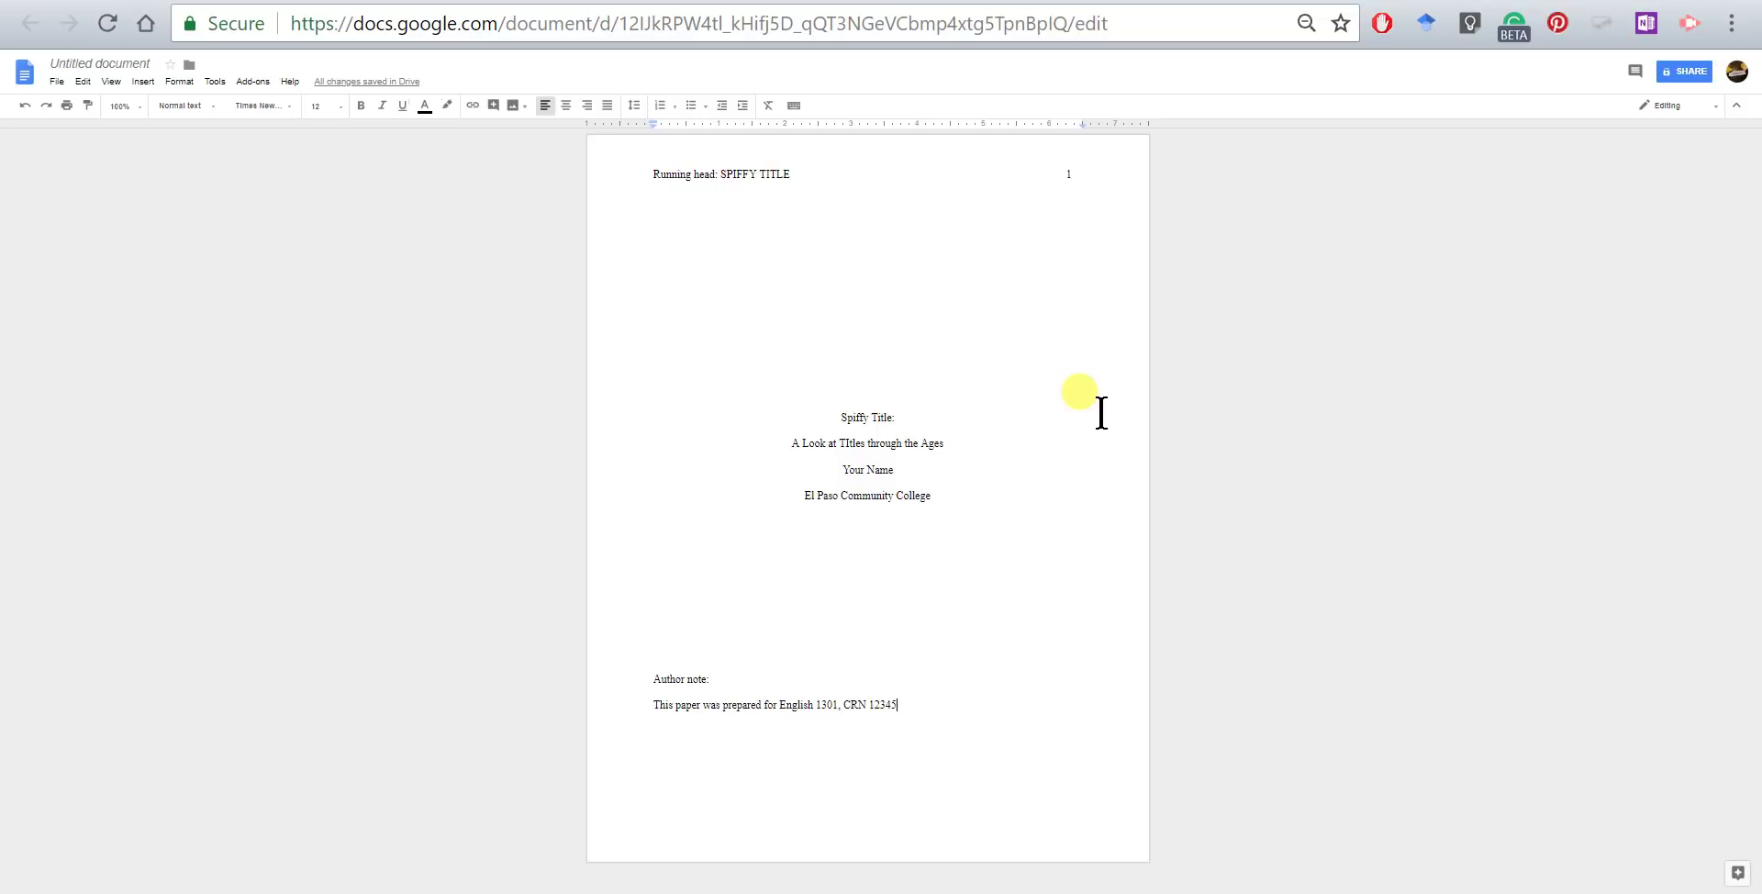
pyautogui.write(', taught by Professor Wood')
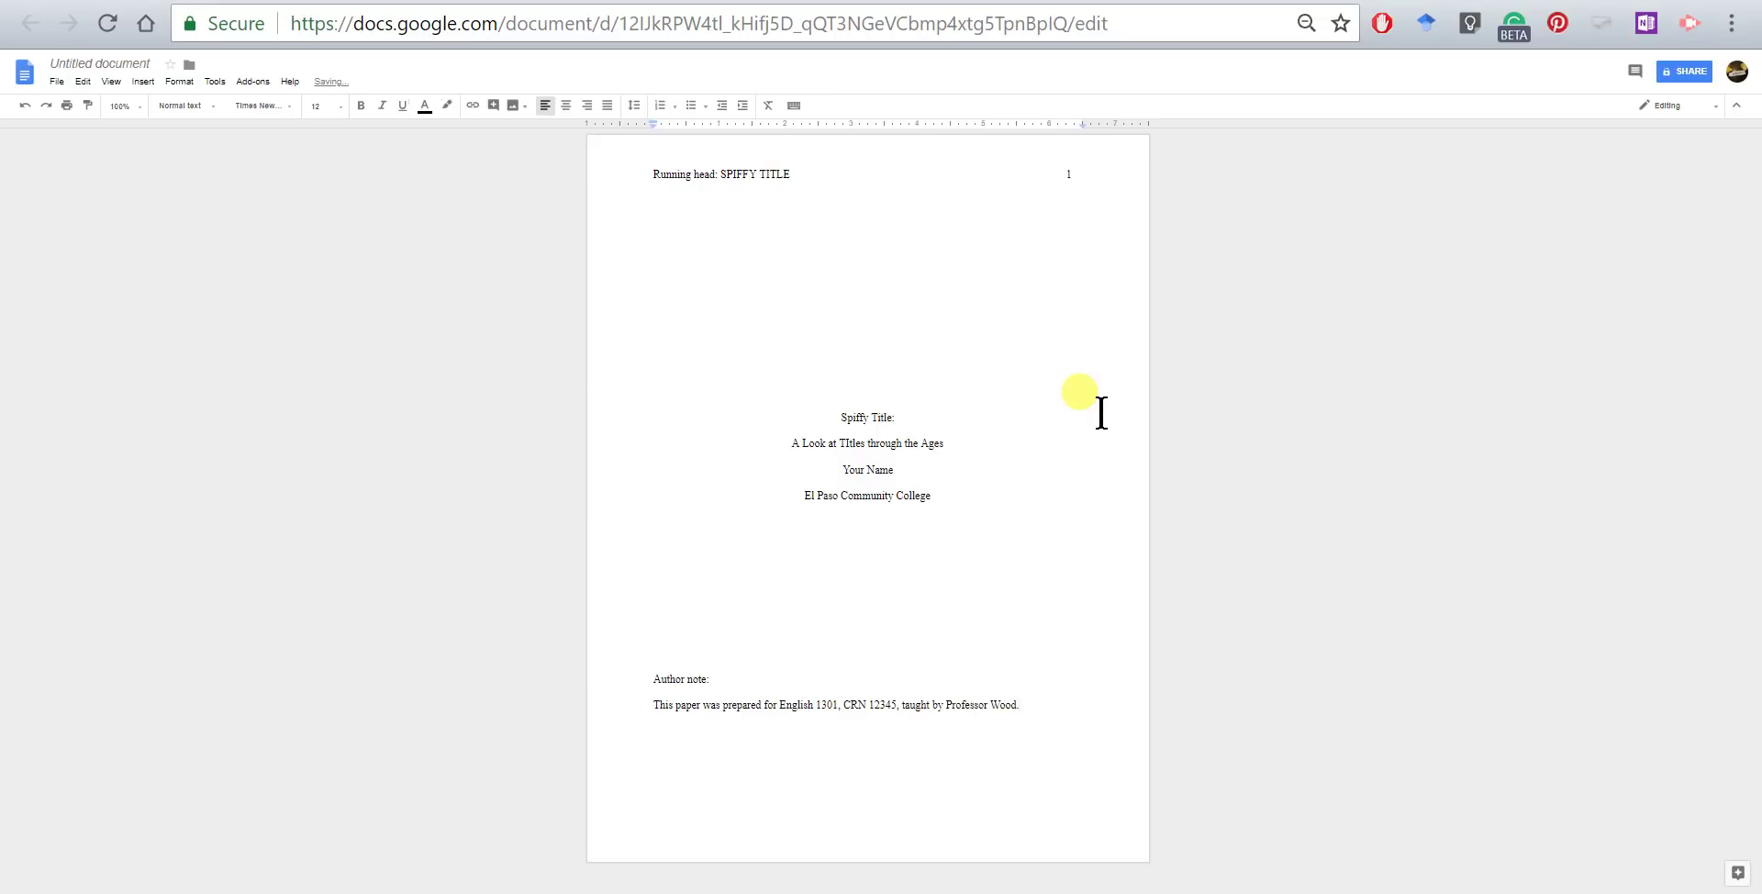
pyautogui.write('.')
# Centre both author note lines and move them two lines further down the title page.
pyautogui.moveTo(1058, 707); pyautogui.dragTo(614, 677)
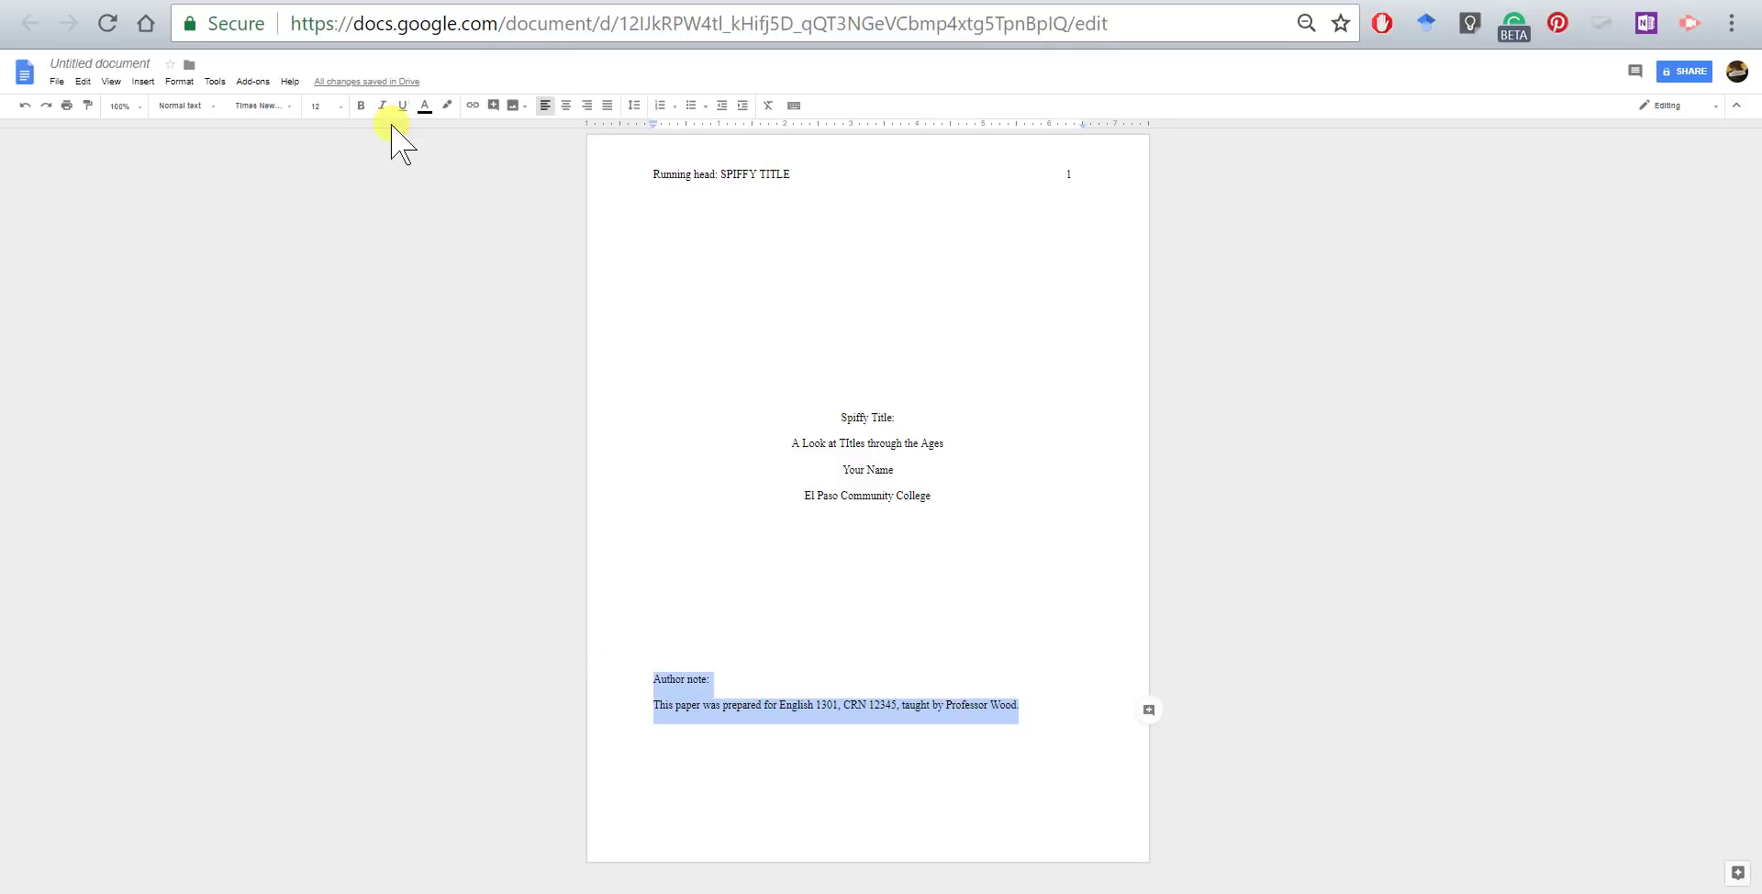
pyautogui.click(566, 105)
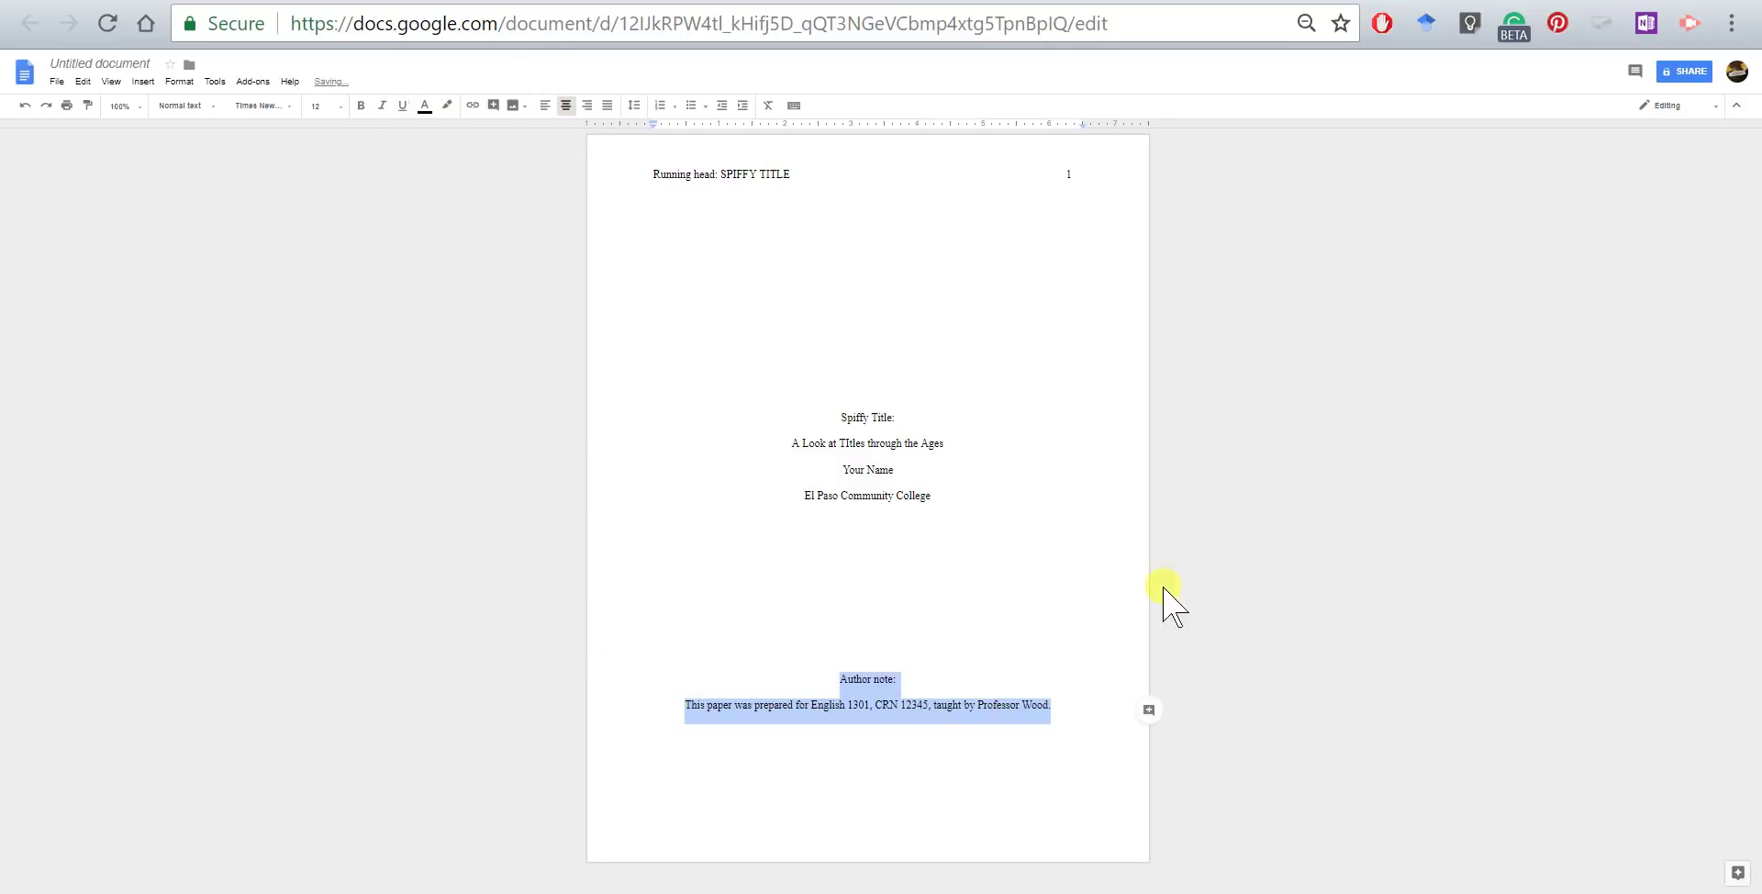
pyautogui.click(939, 614)
pyautogui.press('Return')
pyautogui.press('Return')
pyautogui.press('Return')
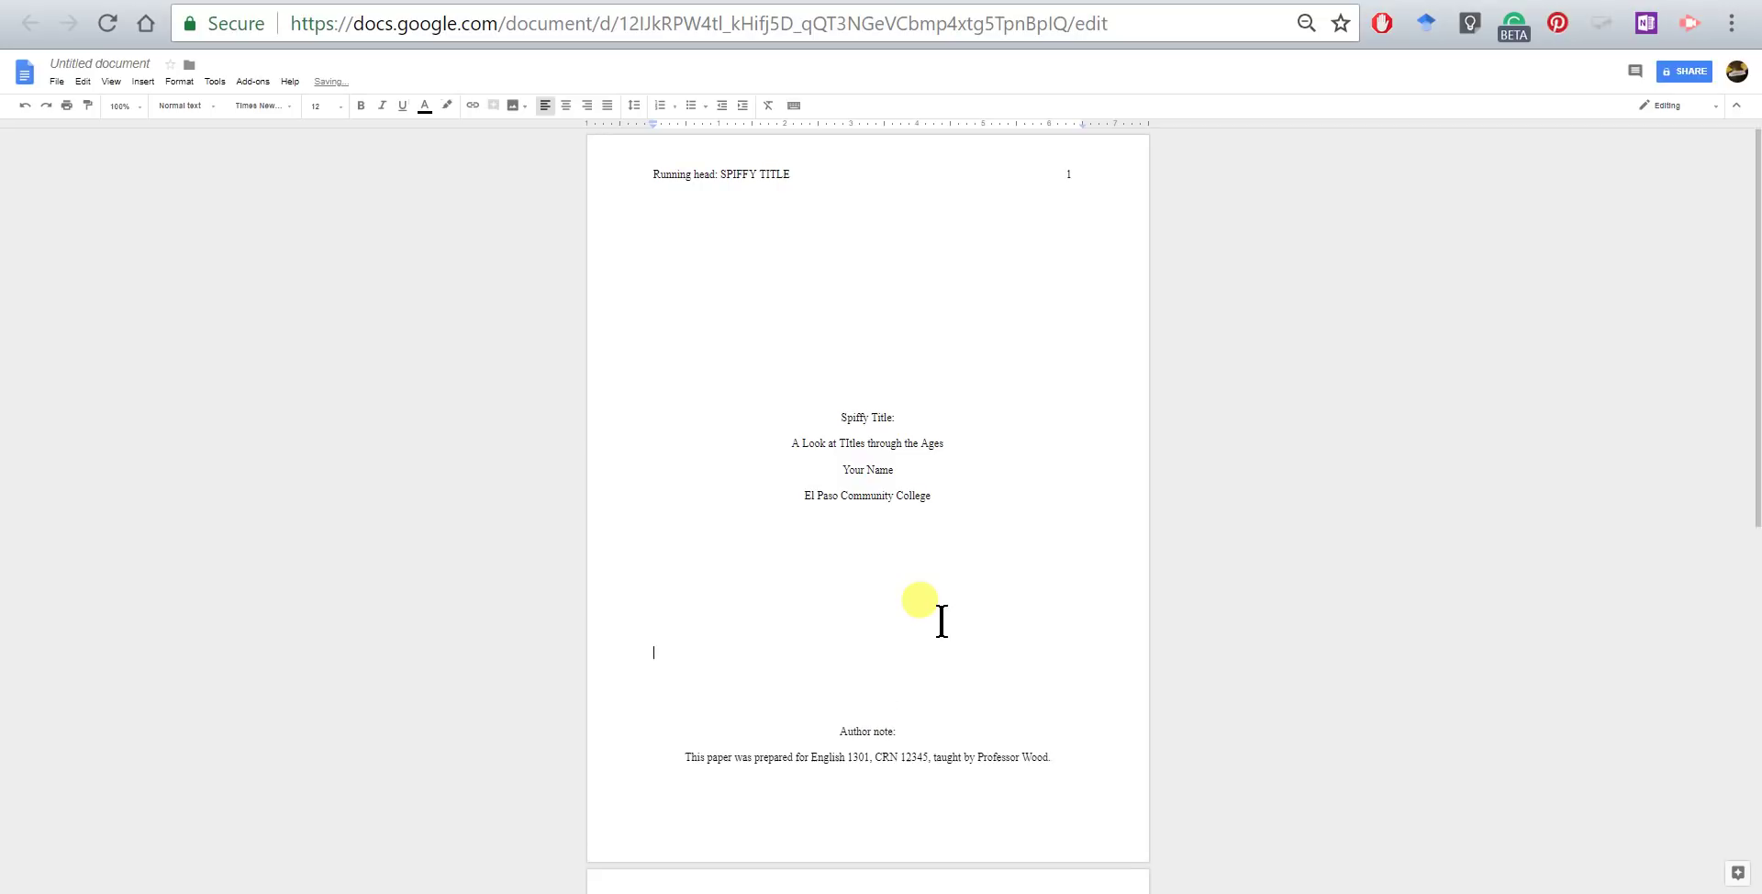
pyautogui.press('BackSpace')
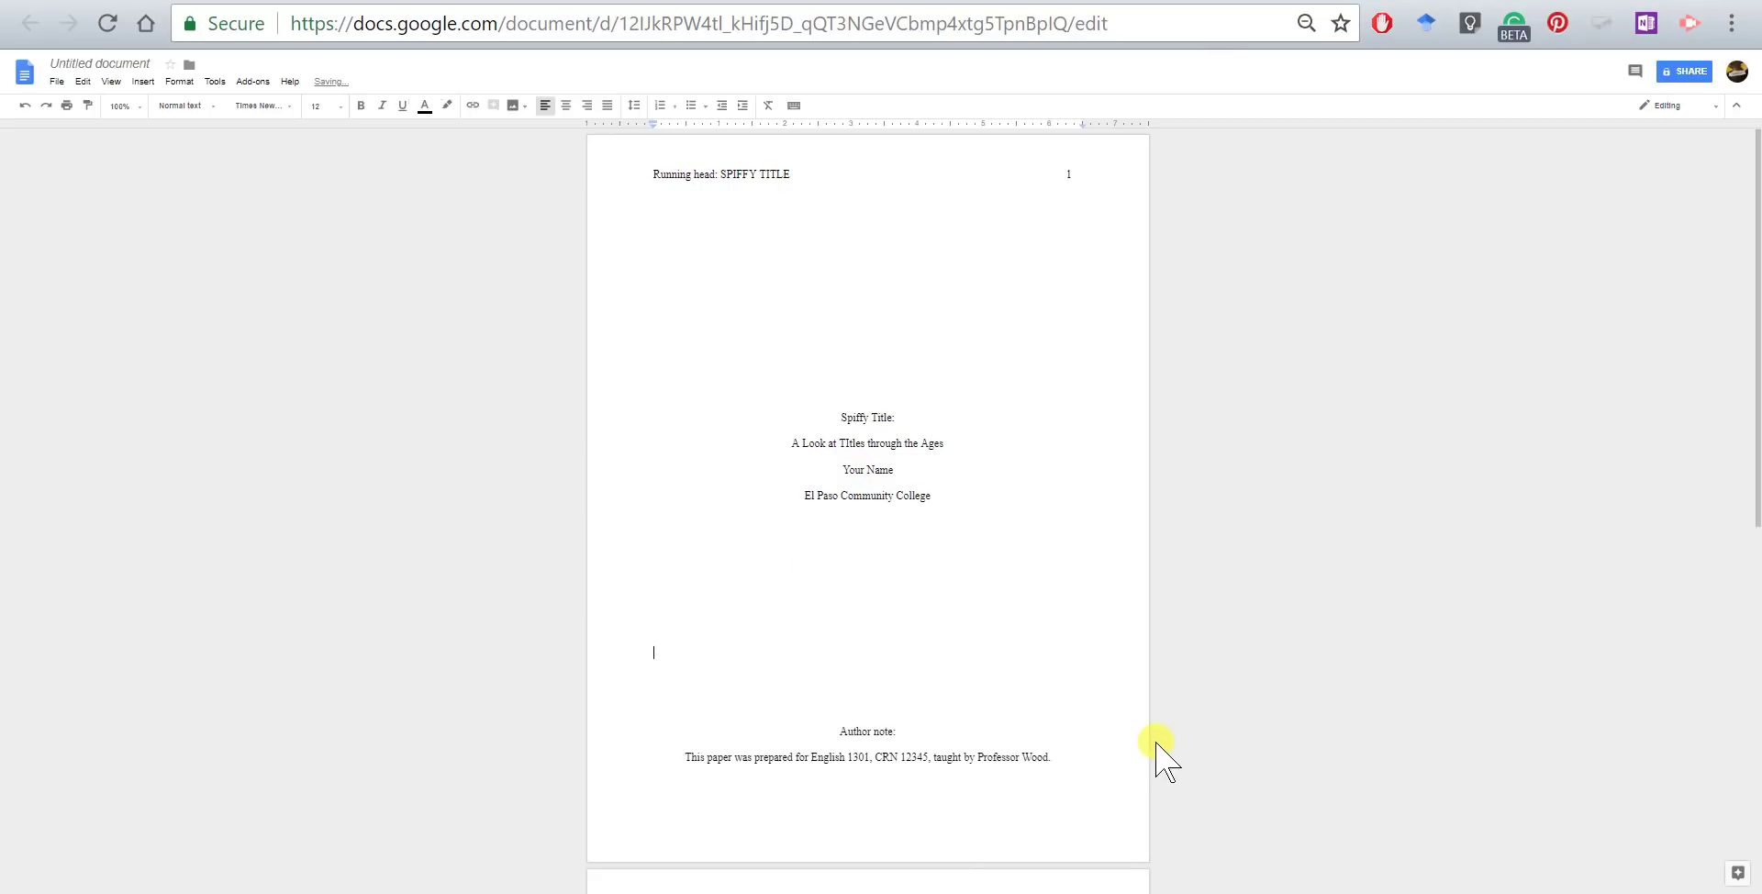
pyautogui.click(755, 659)
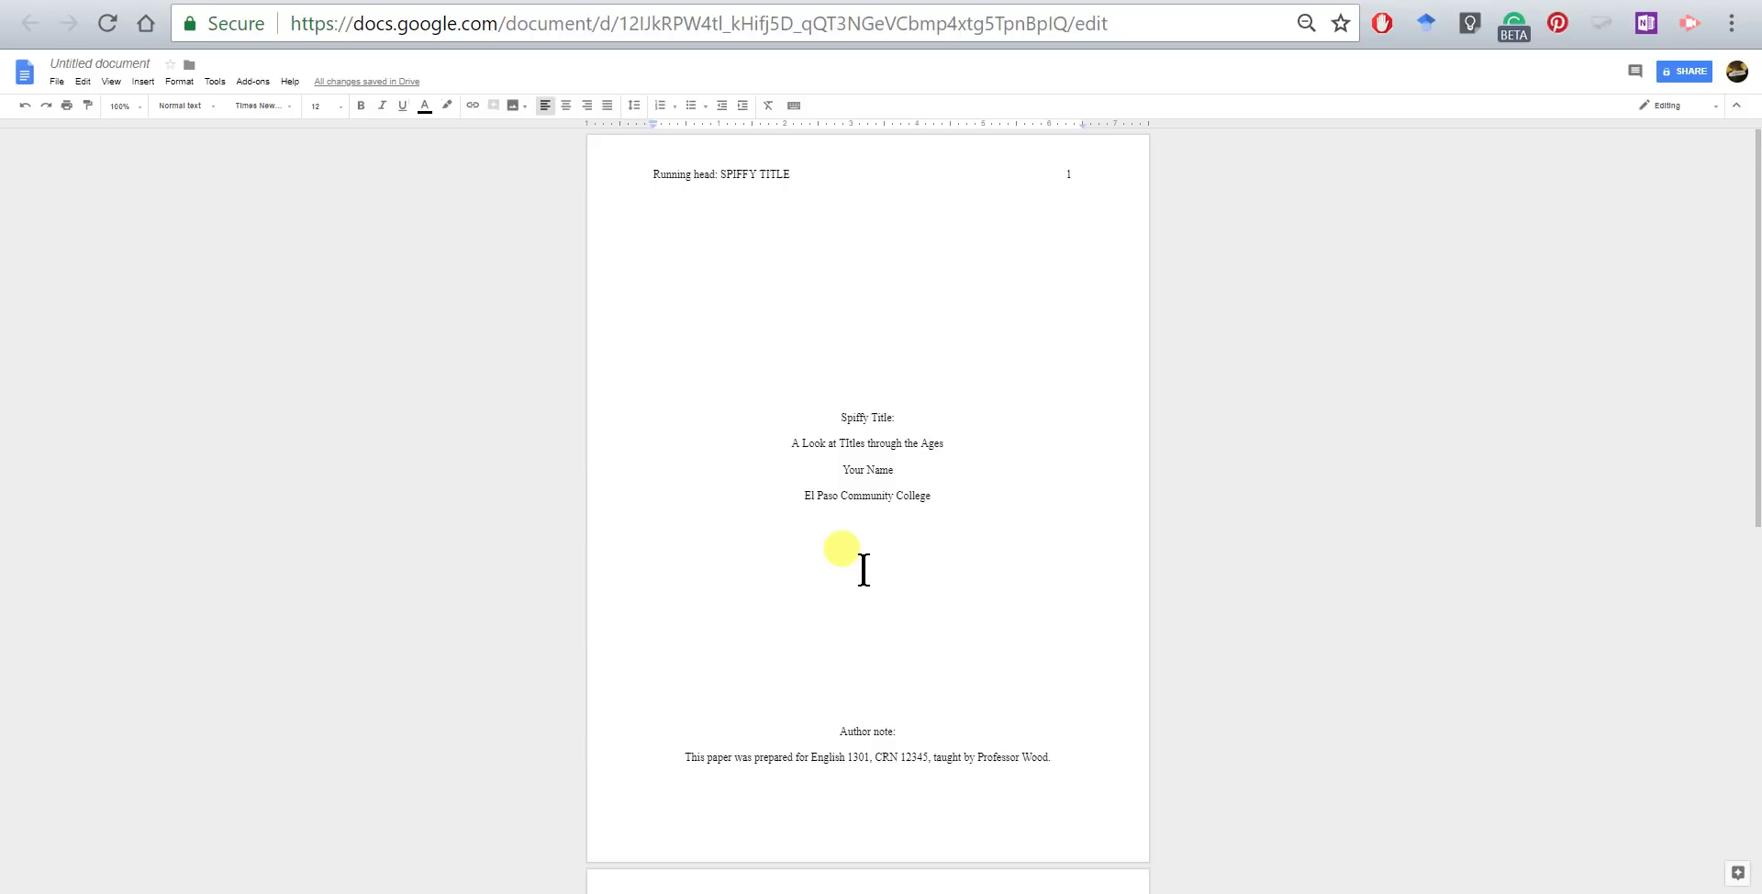
# Add a centred "Abstract" heading on the first line of page 2.
pyautogui.scroll(-8, 863, 569)
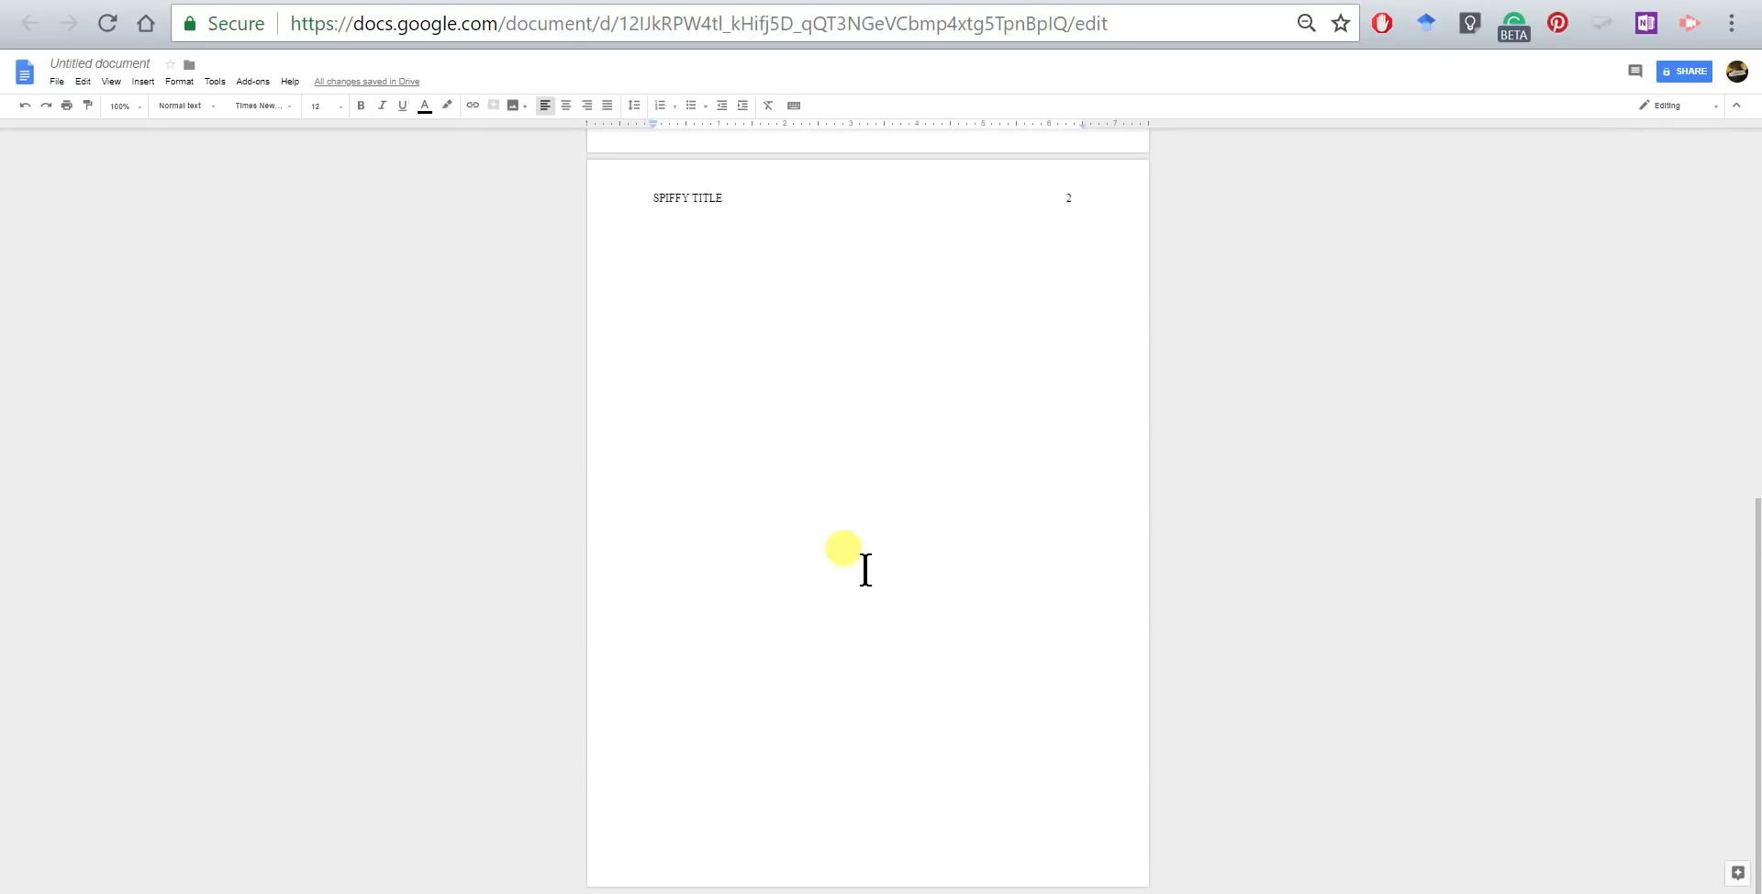
pyautogui.click(740, 241)
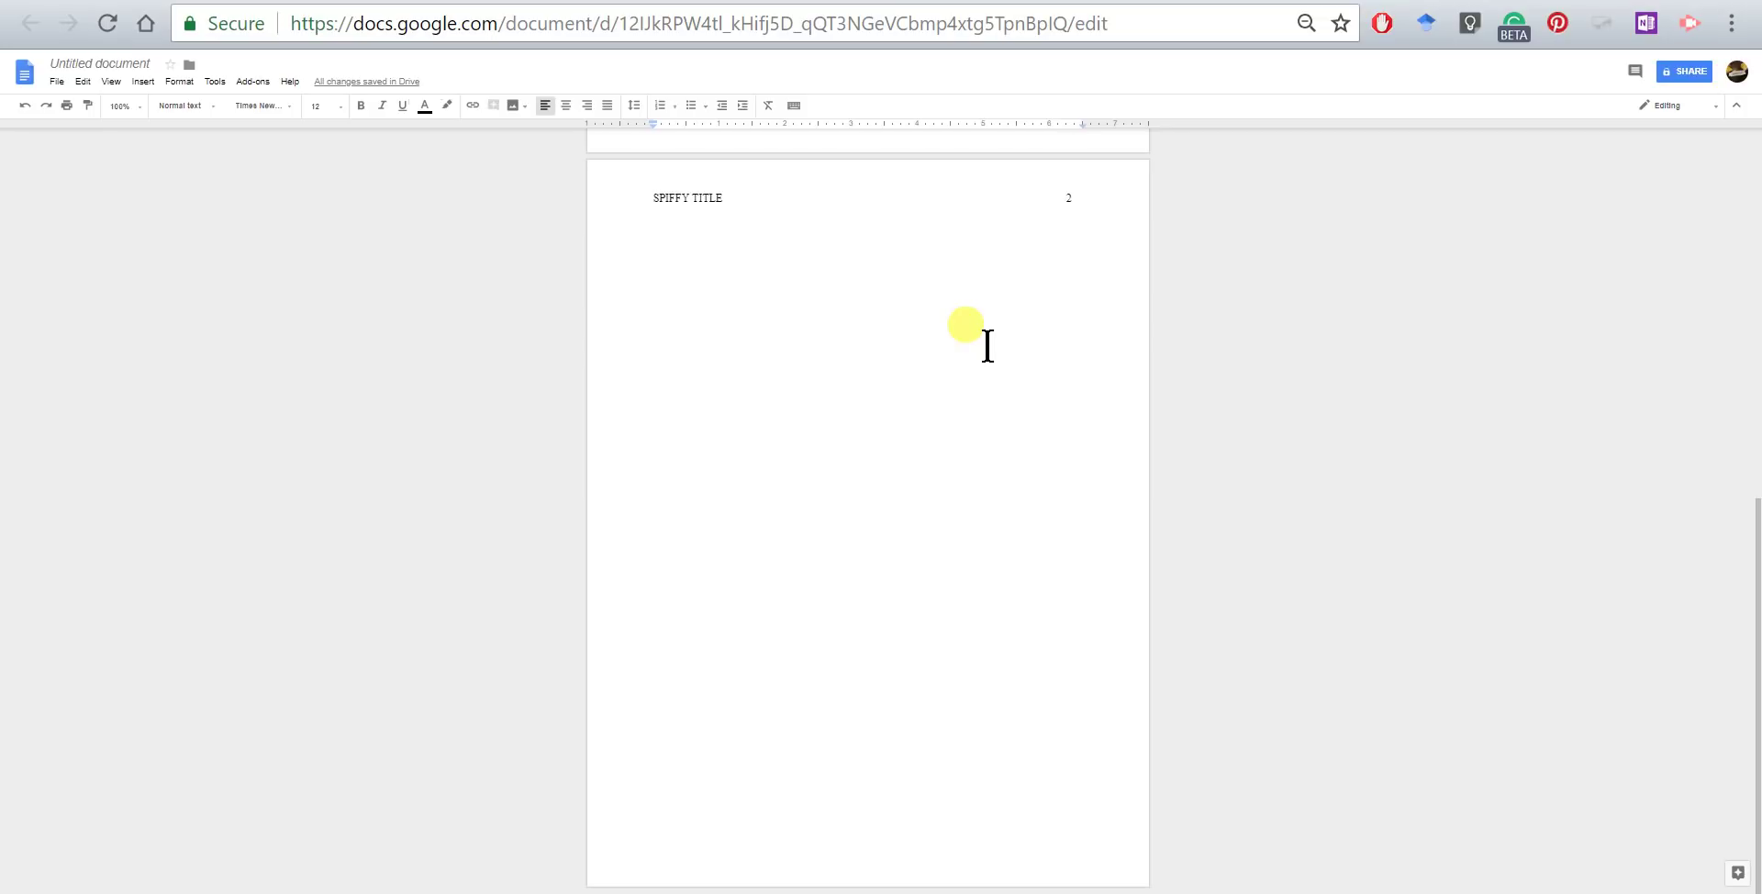
pyautogui.write('Abstract')
pyautogui.doubleClick(677, 223)
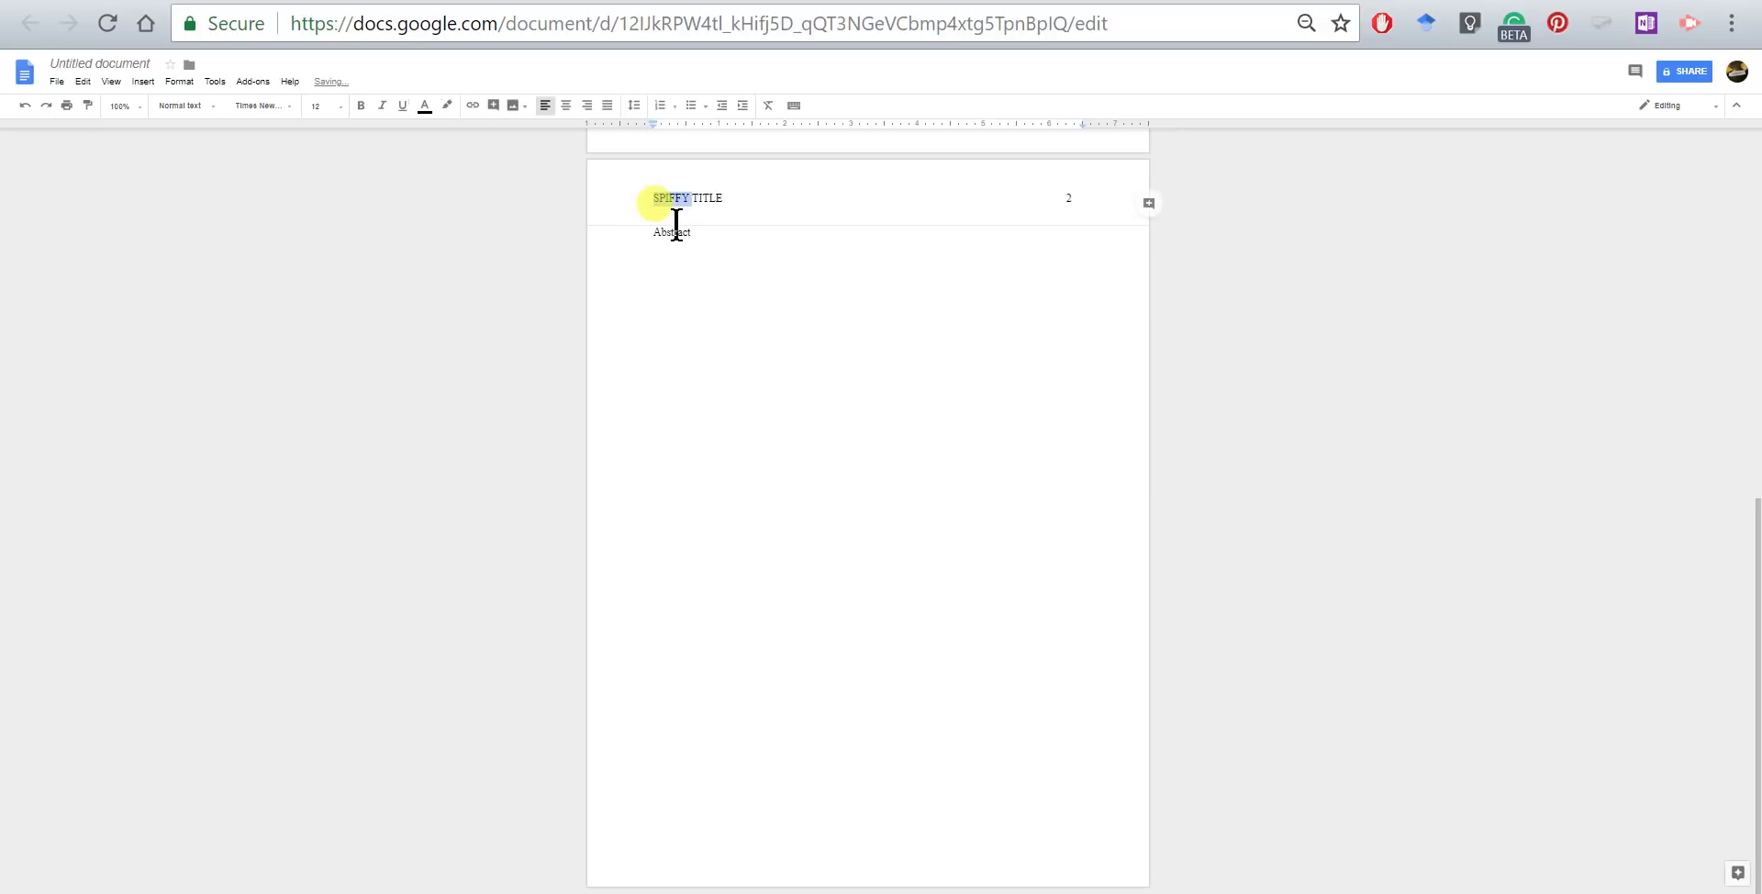
pyautogui.doubleClick(676, 232)
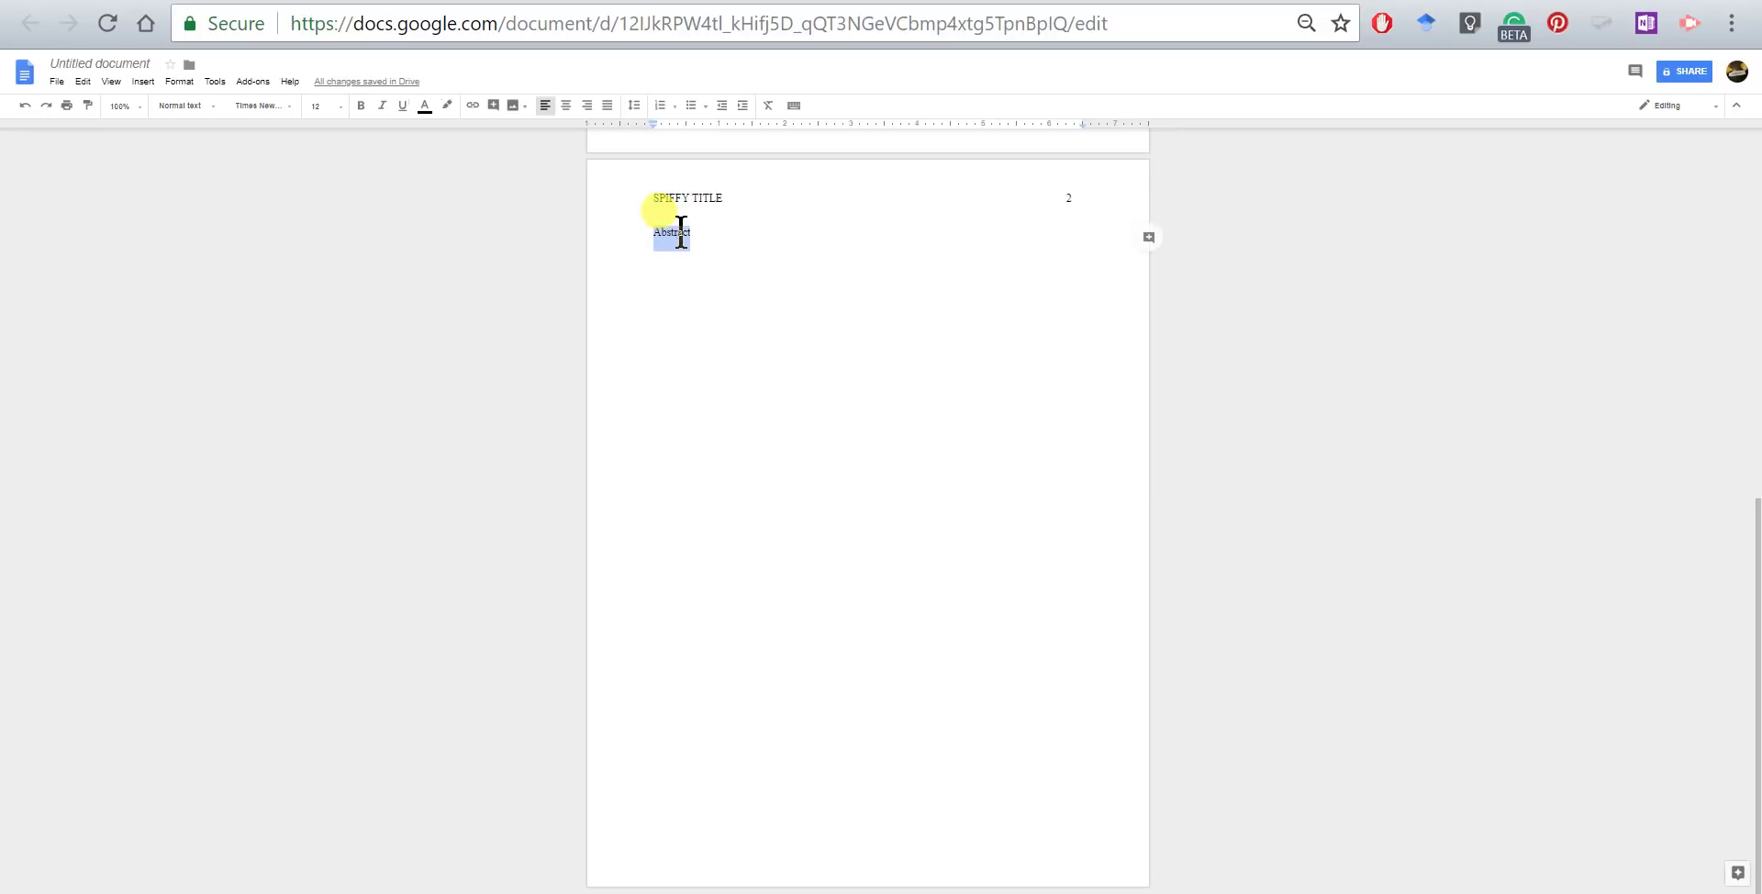
pyautogui.click(565, 105)
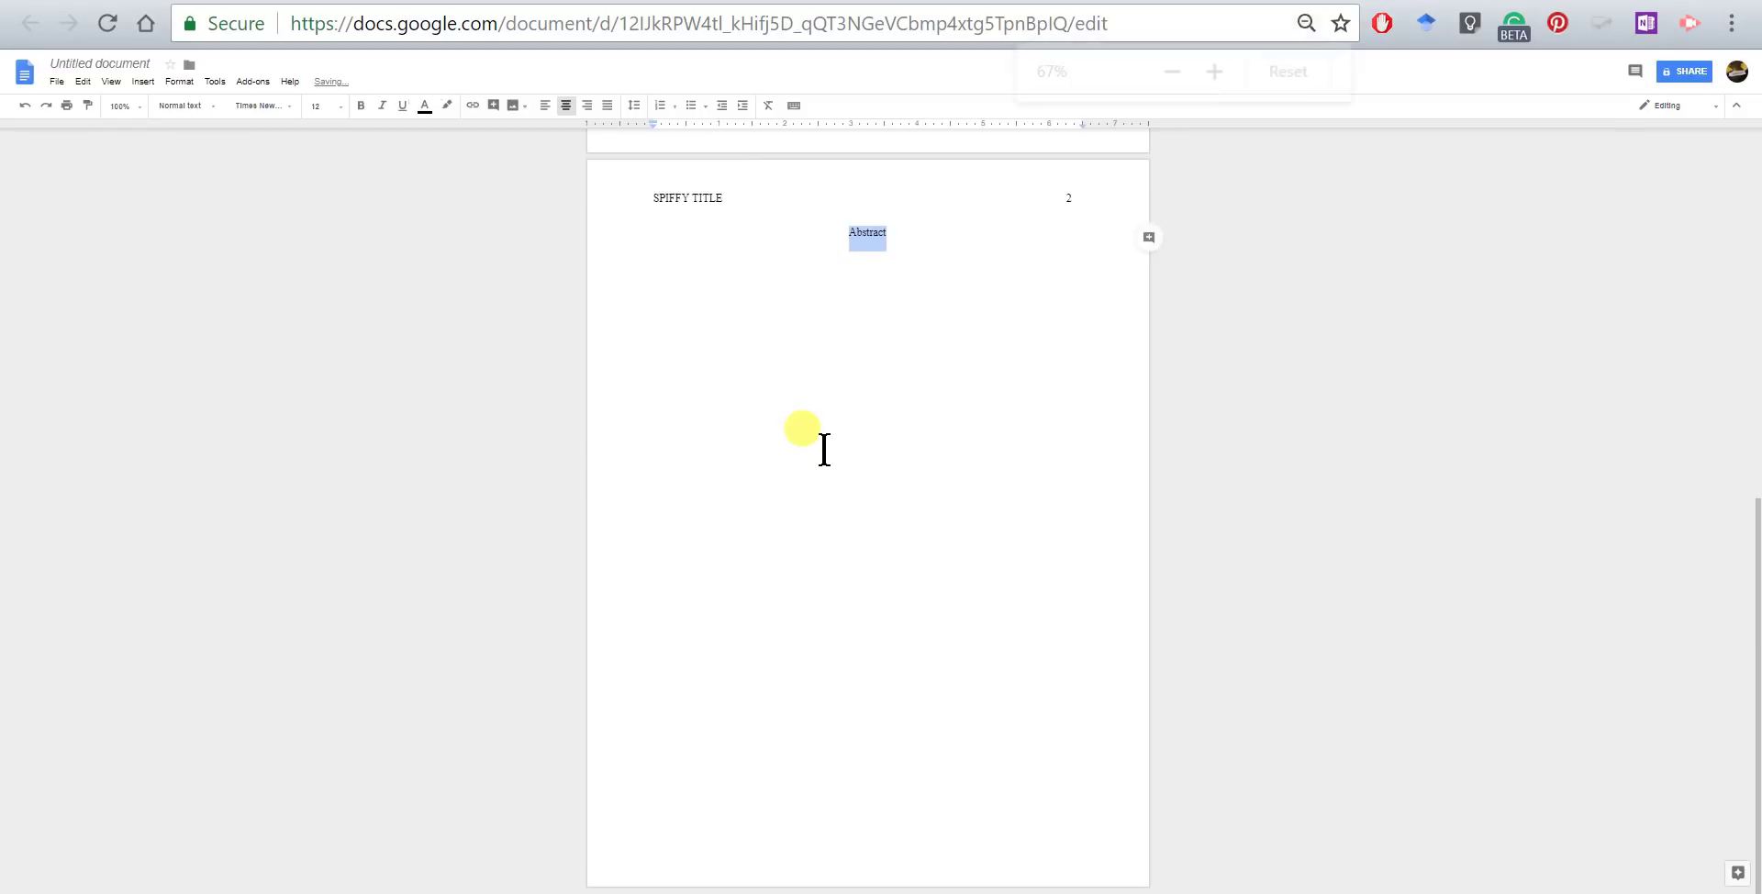
# Enter about two lines of random filler text, left-aligned, below the Abstract heading.
pyautogui.hotkey('ctrl', '+')
pyautogui.hotkey('ctrl', '+')
pyautogui.hotkey('ctrl', '+')
pyautogui.hotkey('ctrl', '+')
pyautogui.hotkey('ctrl', '+')
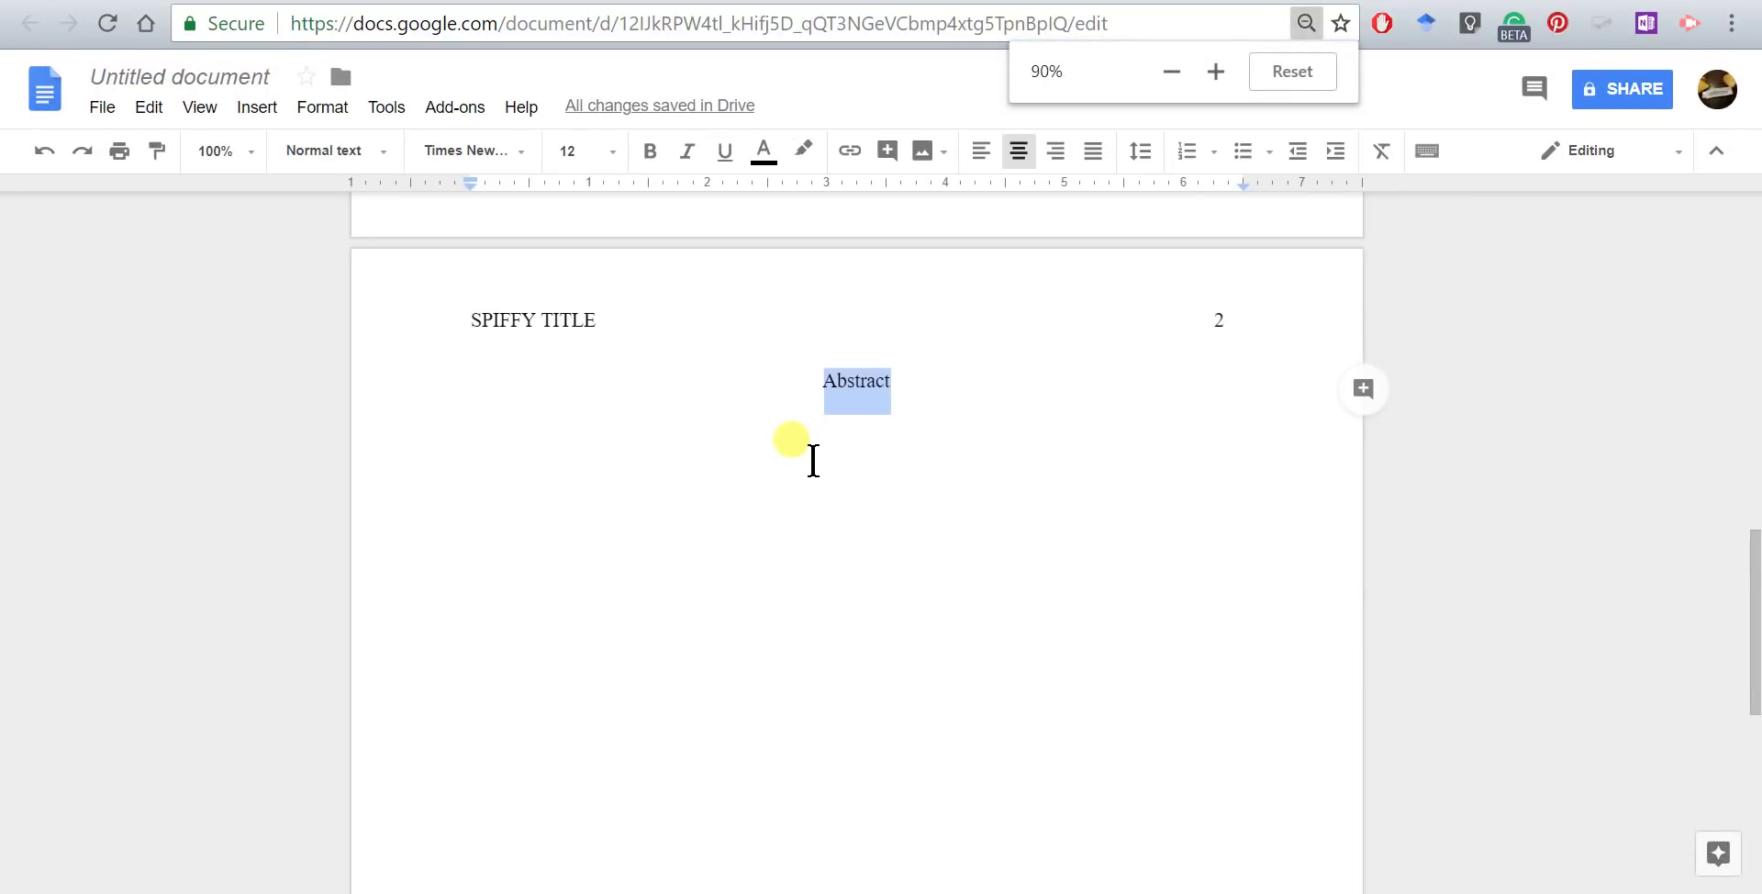
pyautogui.click(813, 458)
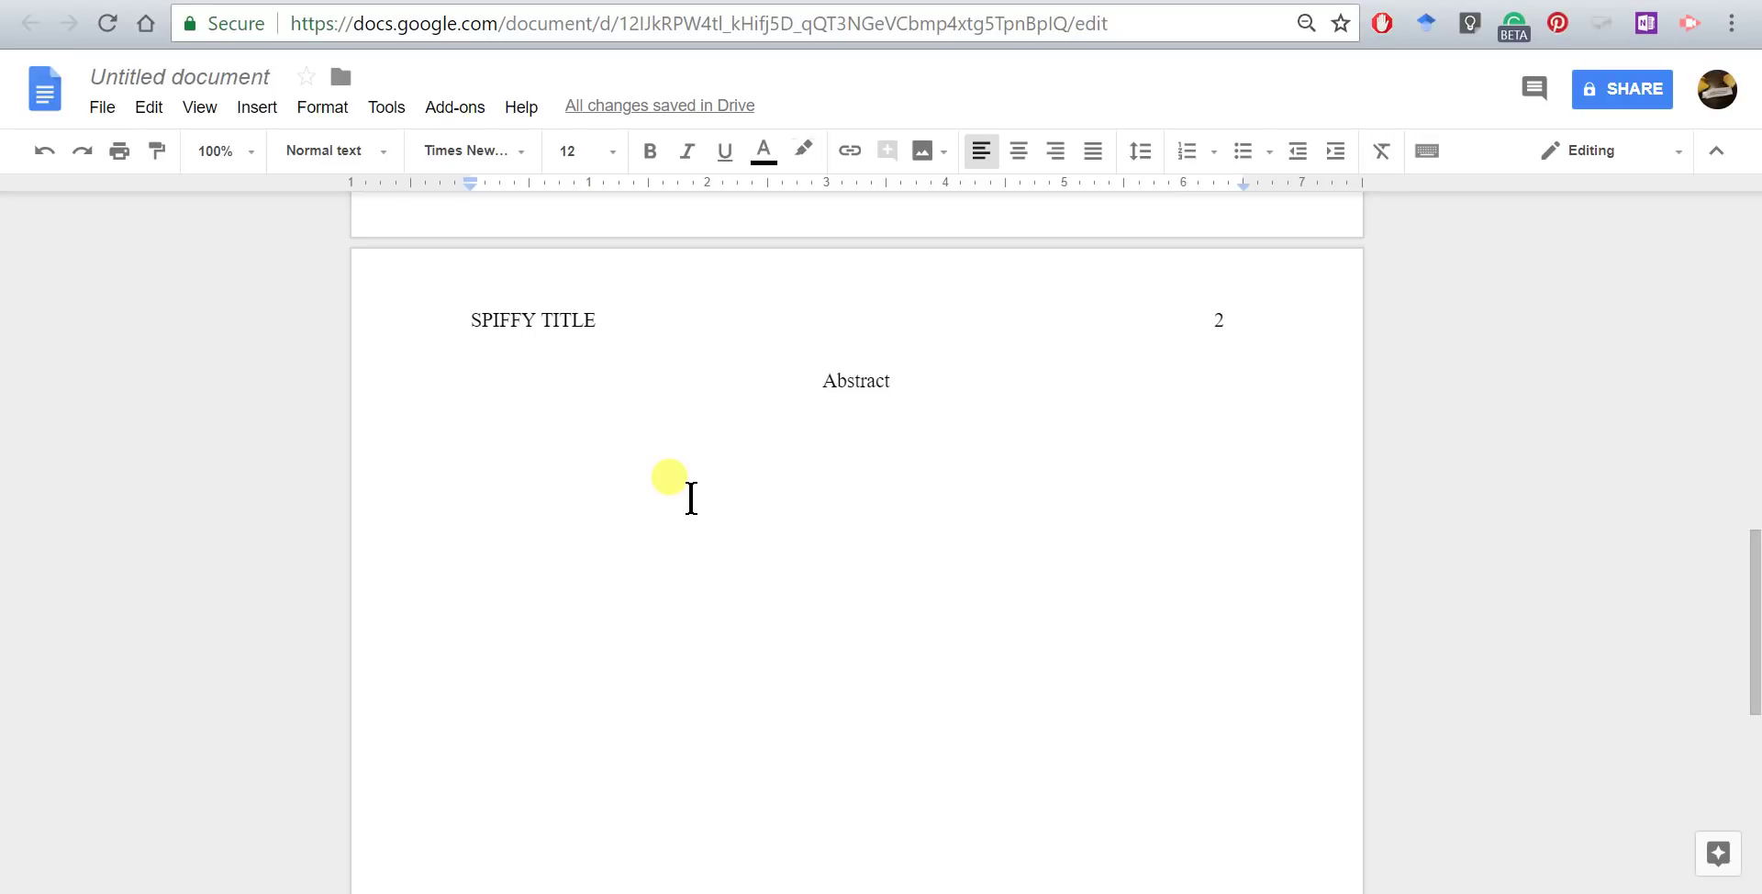
pyautogui.write('JG:LKJ:KDLj;lfakjd;lkjfa;l')
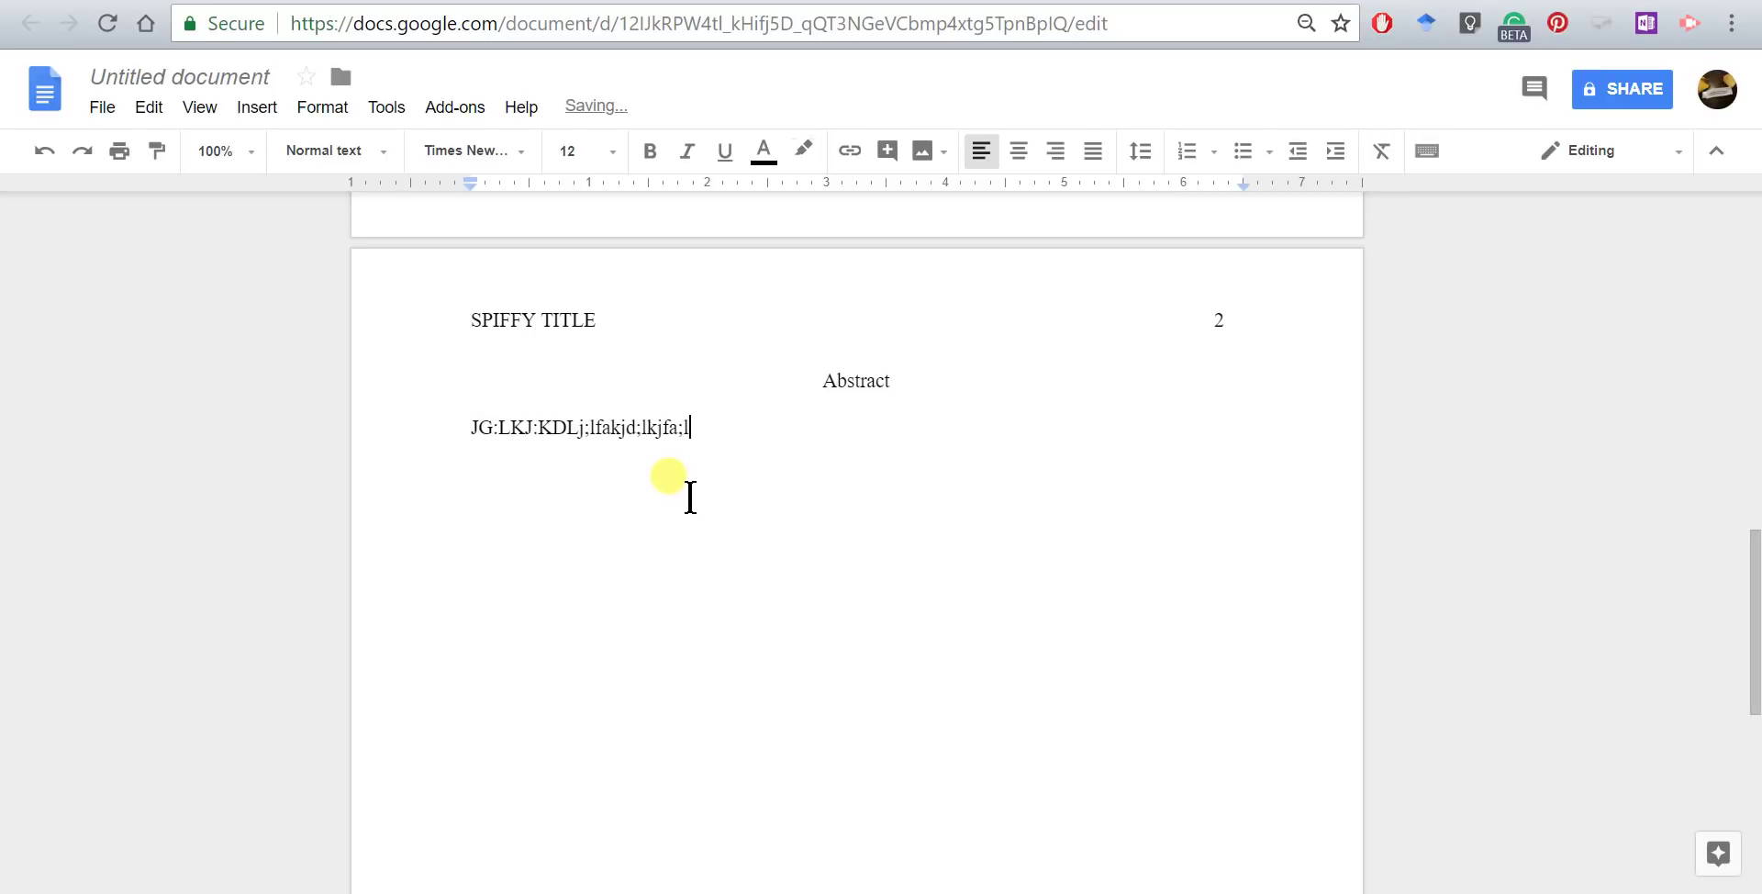
pyautogui.write('kfljd;fkj kjd flkdajf;ljsad;lkfj;lsad')
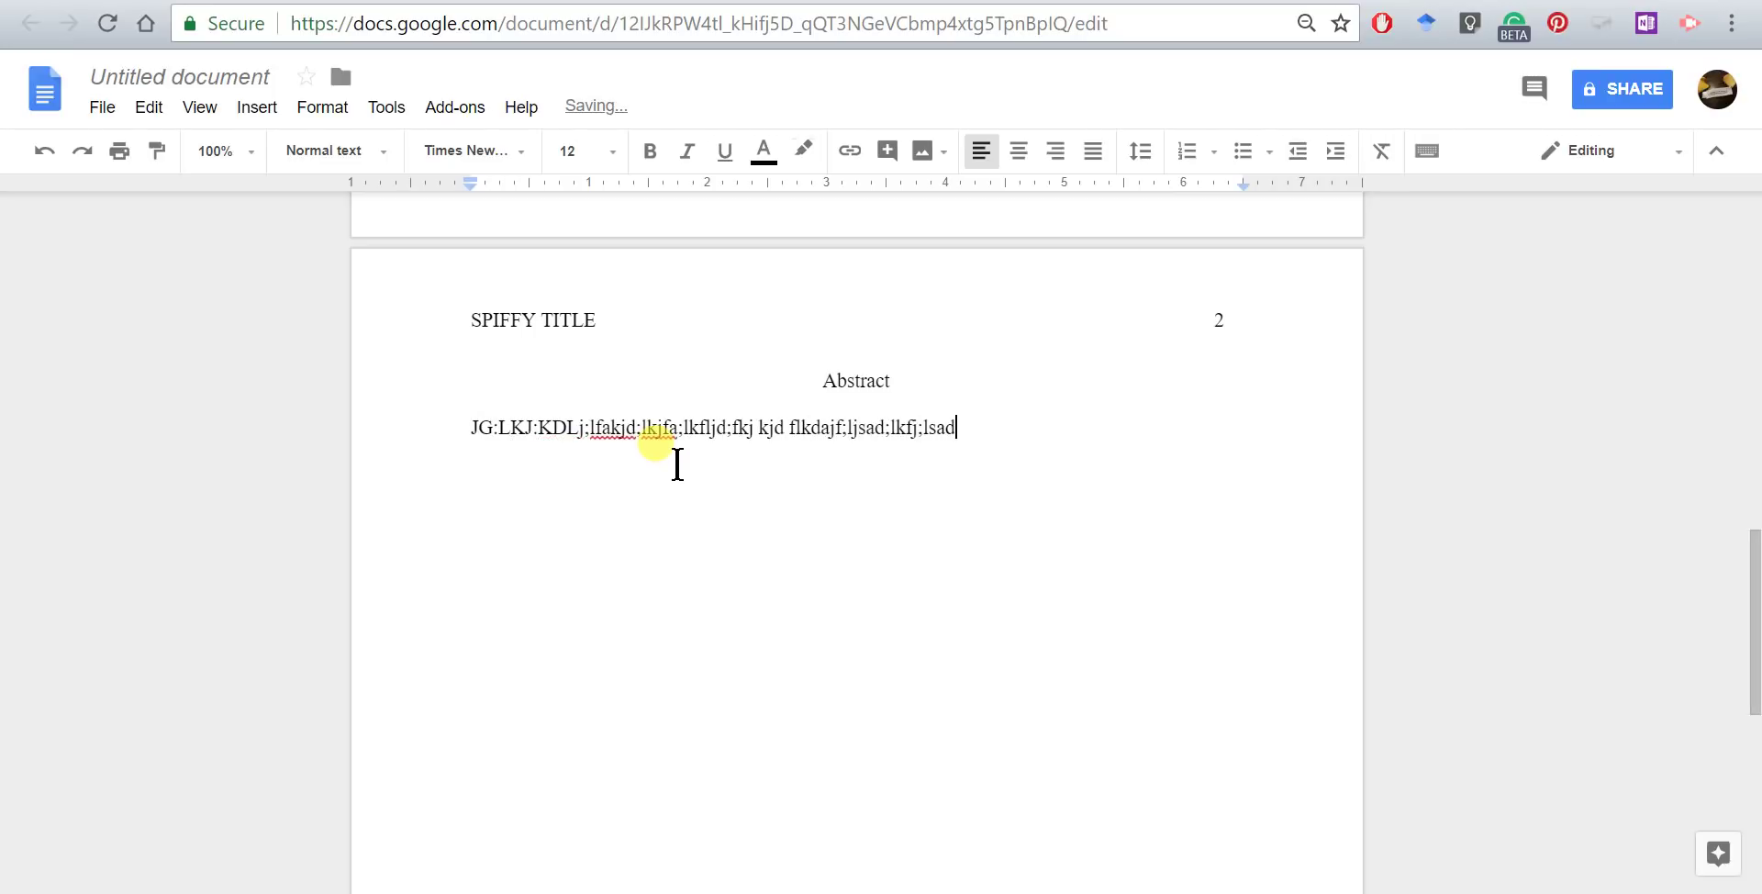
pyautogui.write('kjf dajkfdskalfj')
pyautogui.scroll(4, 677, 335)
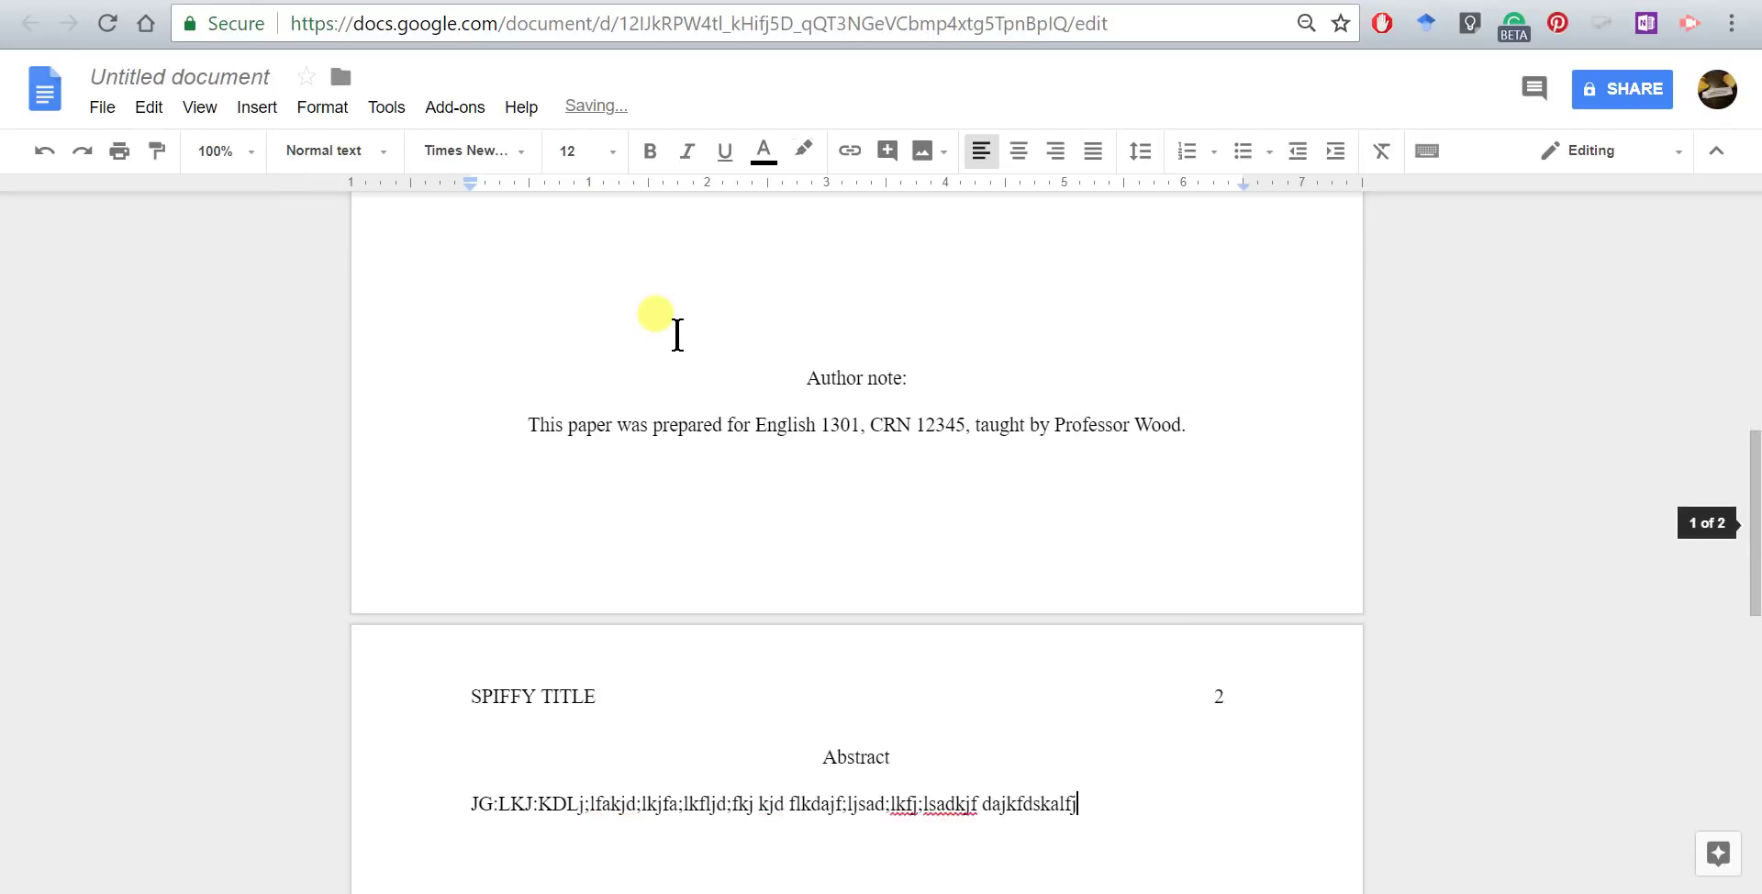
pyautogui.write('djf;ldakjfl;jkdalfkj;ladsjf;jdaf;lkjads;lf')
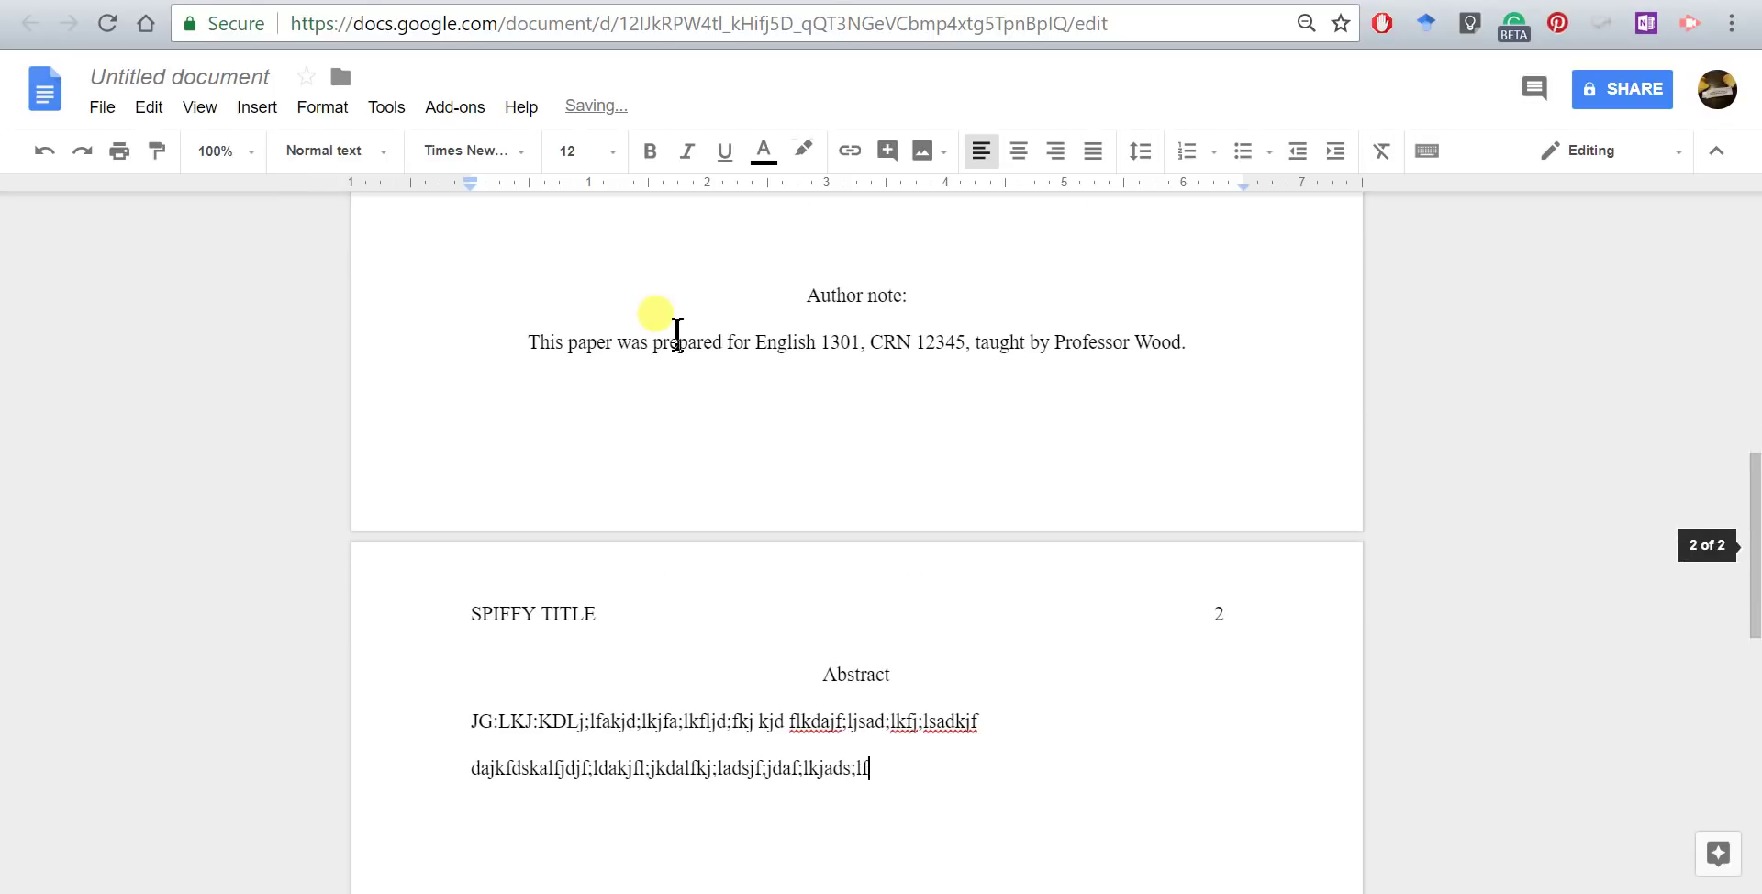
pyautogui.write('jk;aldsjkflk')
# Insert spaces into the long filler strings so the first abstract line fills out to the margin.
pyautogui.click(679, 722)
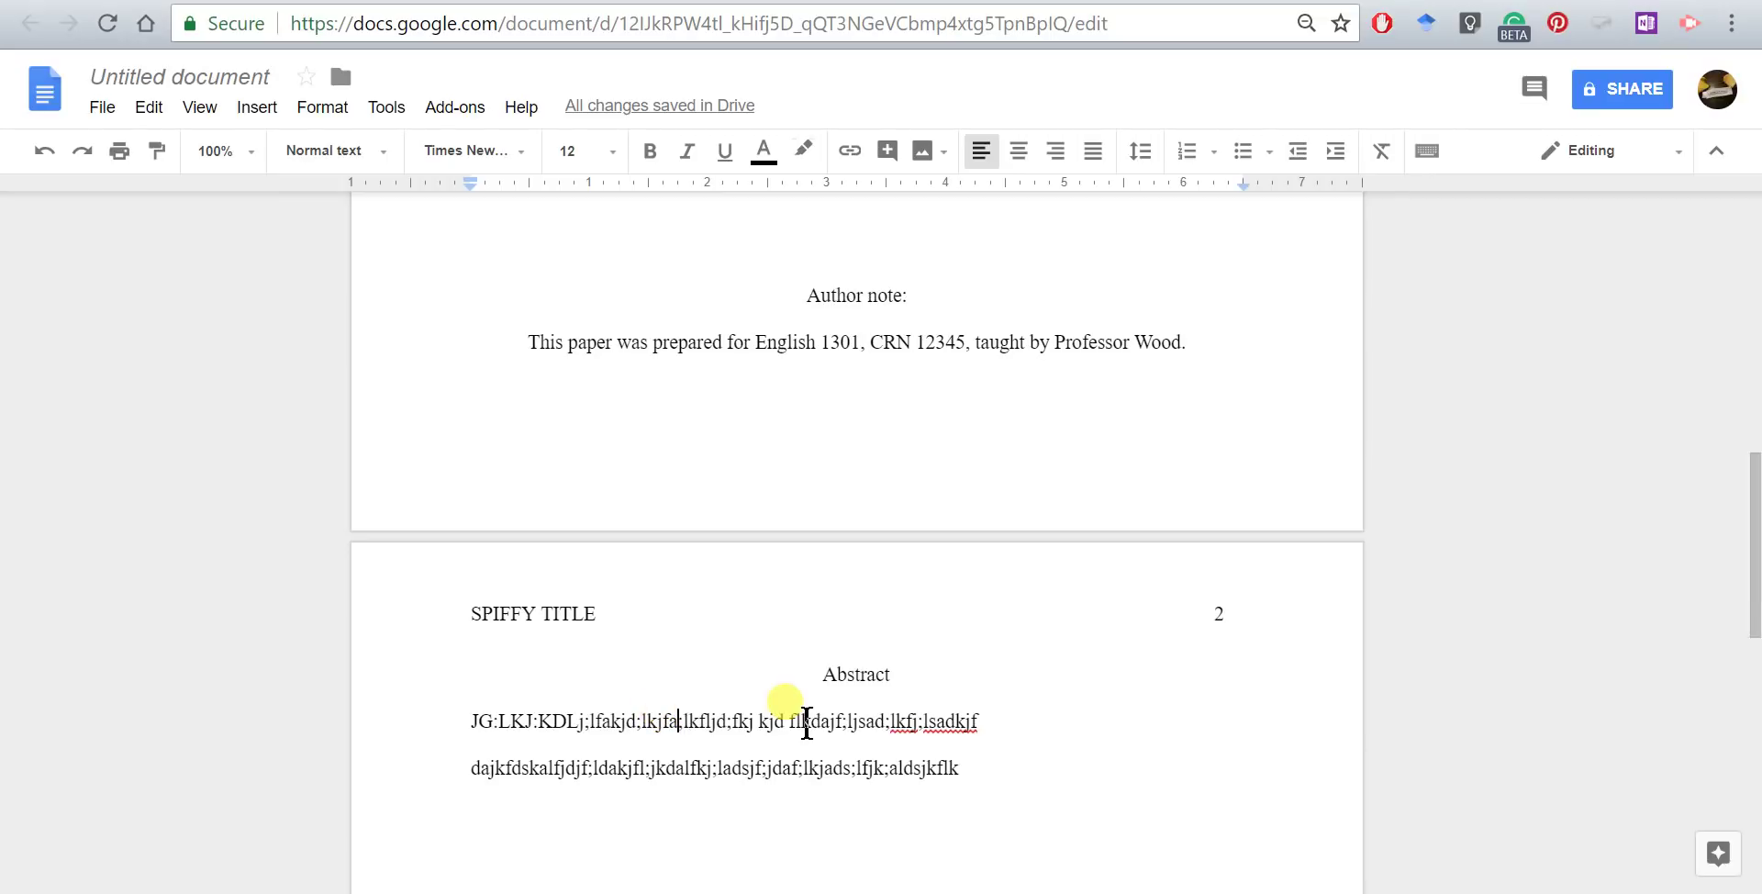
pyautogui.click(529, 769)
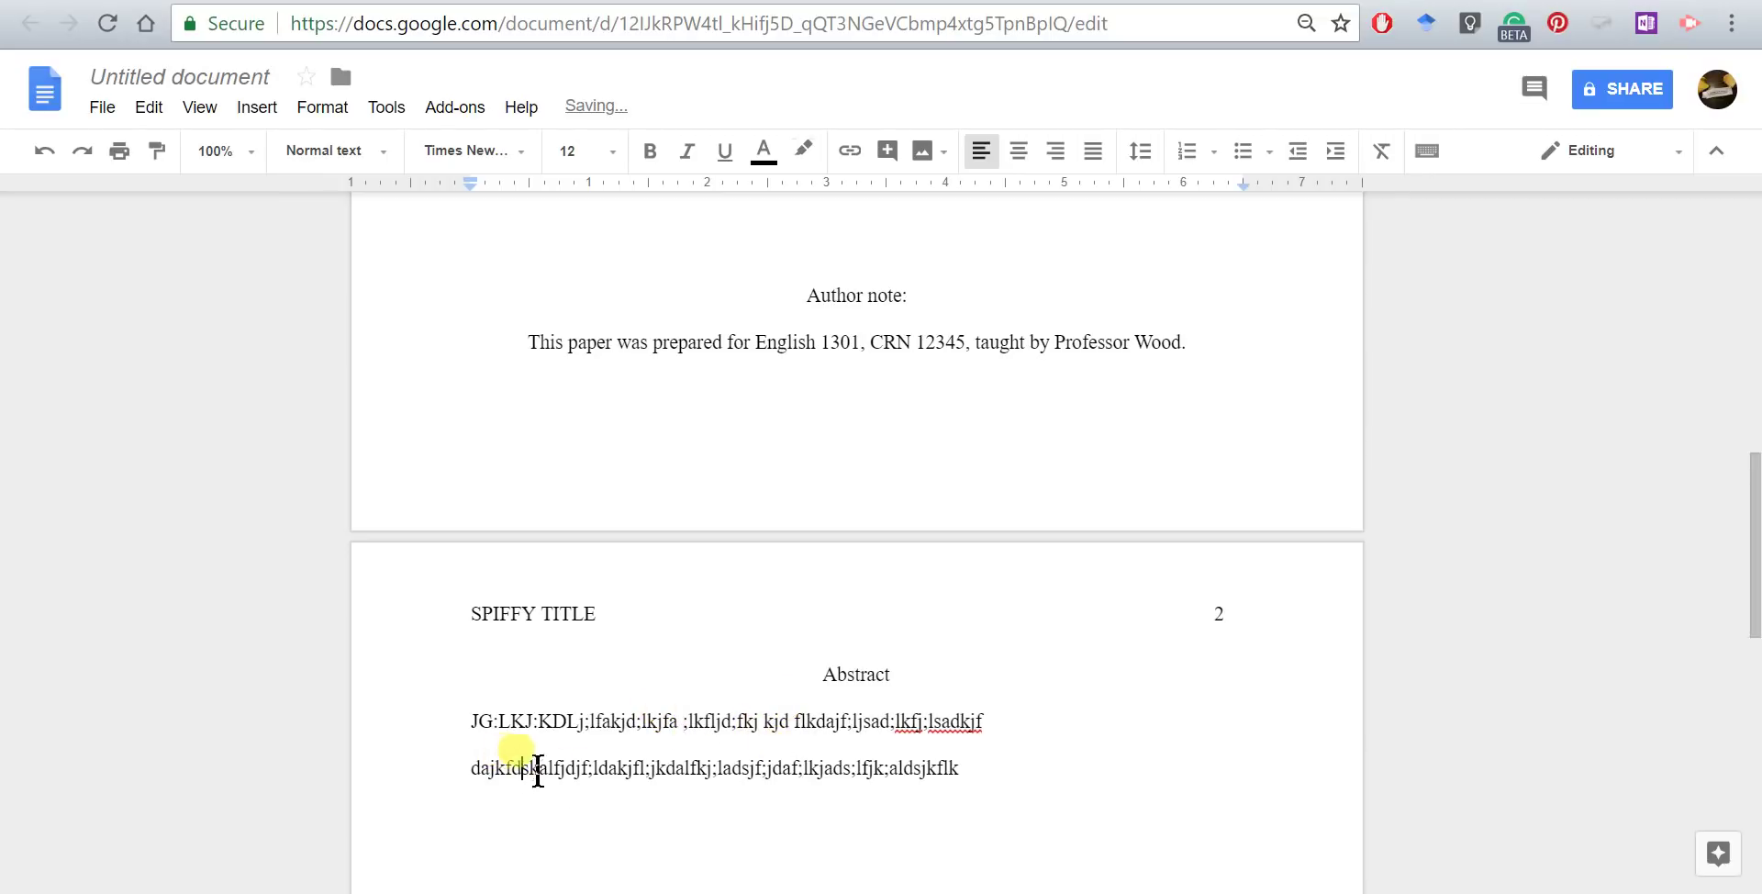
pyautogui.click(567, 768)
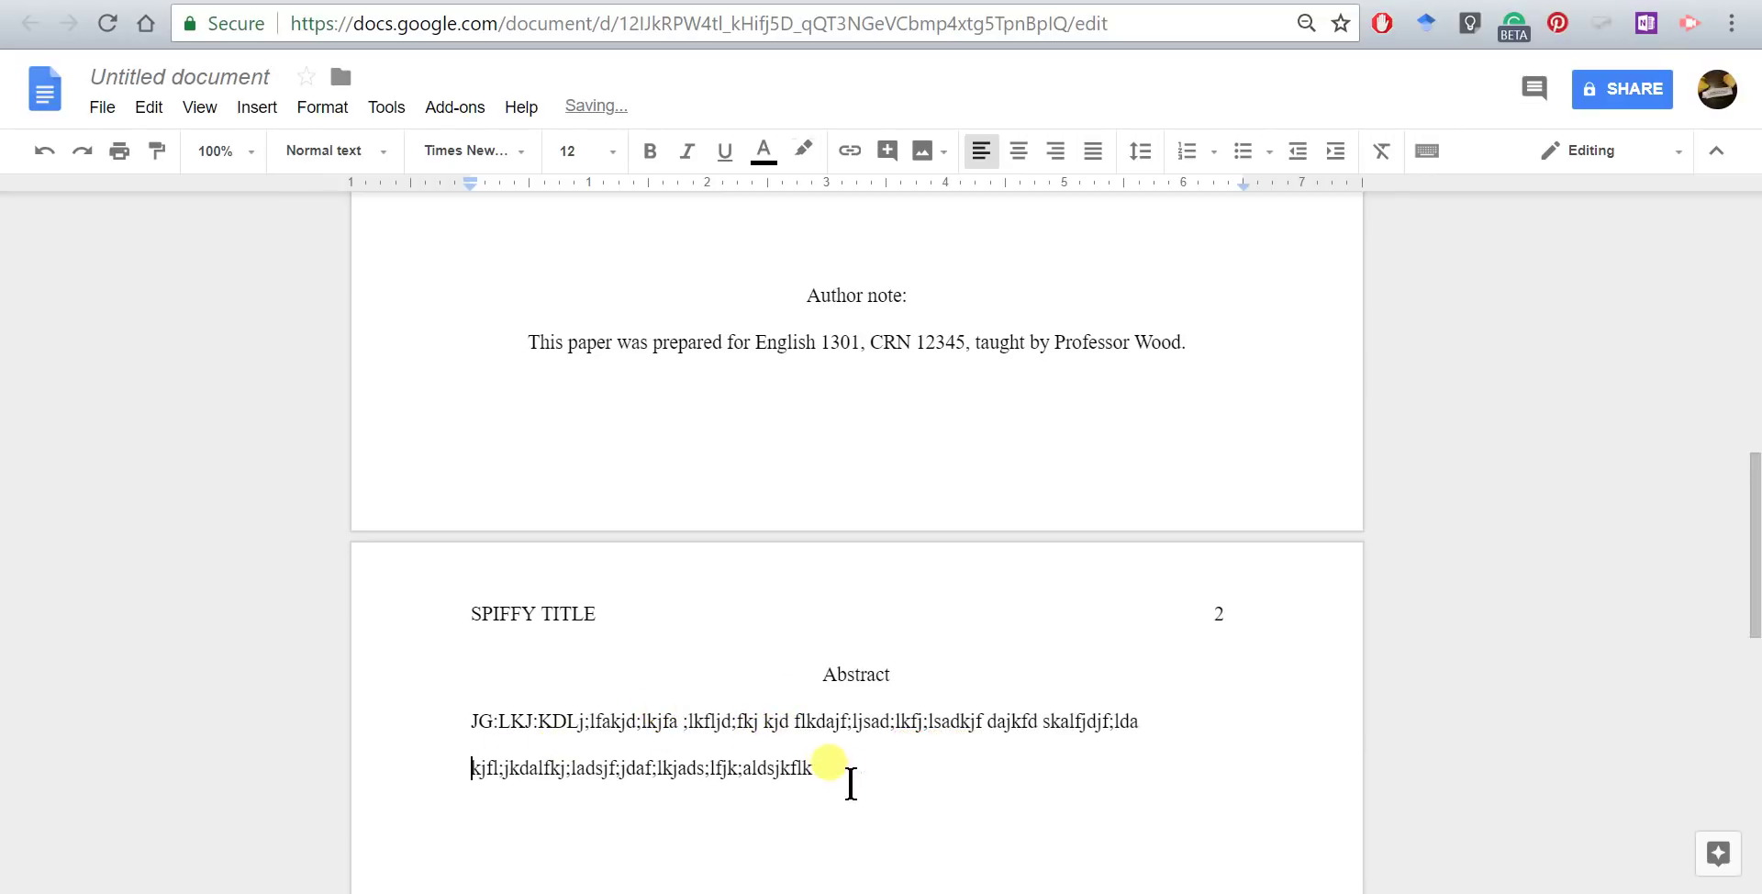
# Copy the filler text and paste it three times after itself to lengthen the abstract paragraph.
pyautogui.moveTo(813, 769); pyautogui.dragTo(435, 721)
pyautogui.hotkey('ctrl', 'c')
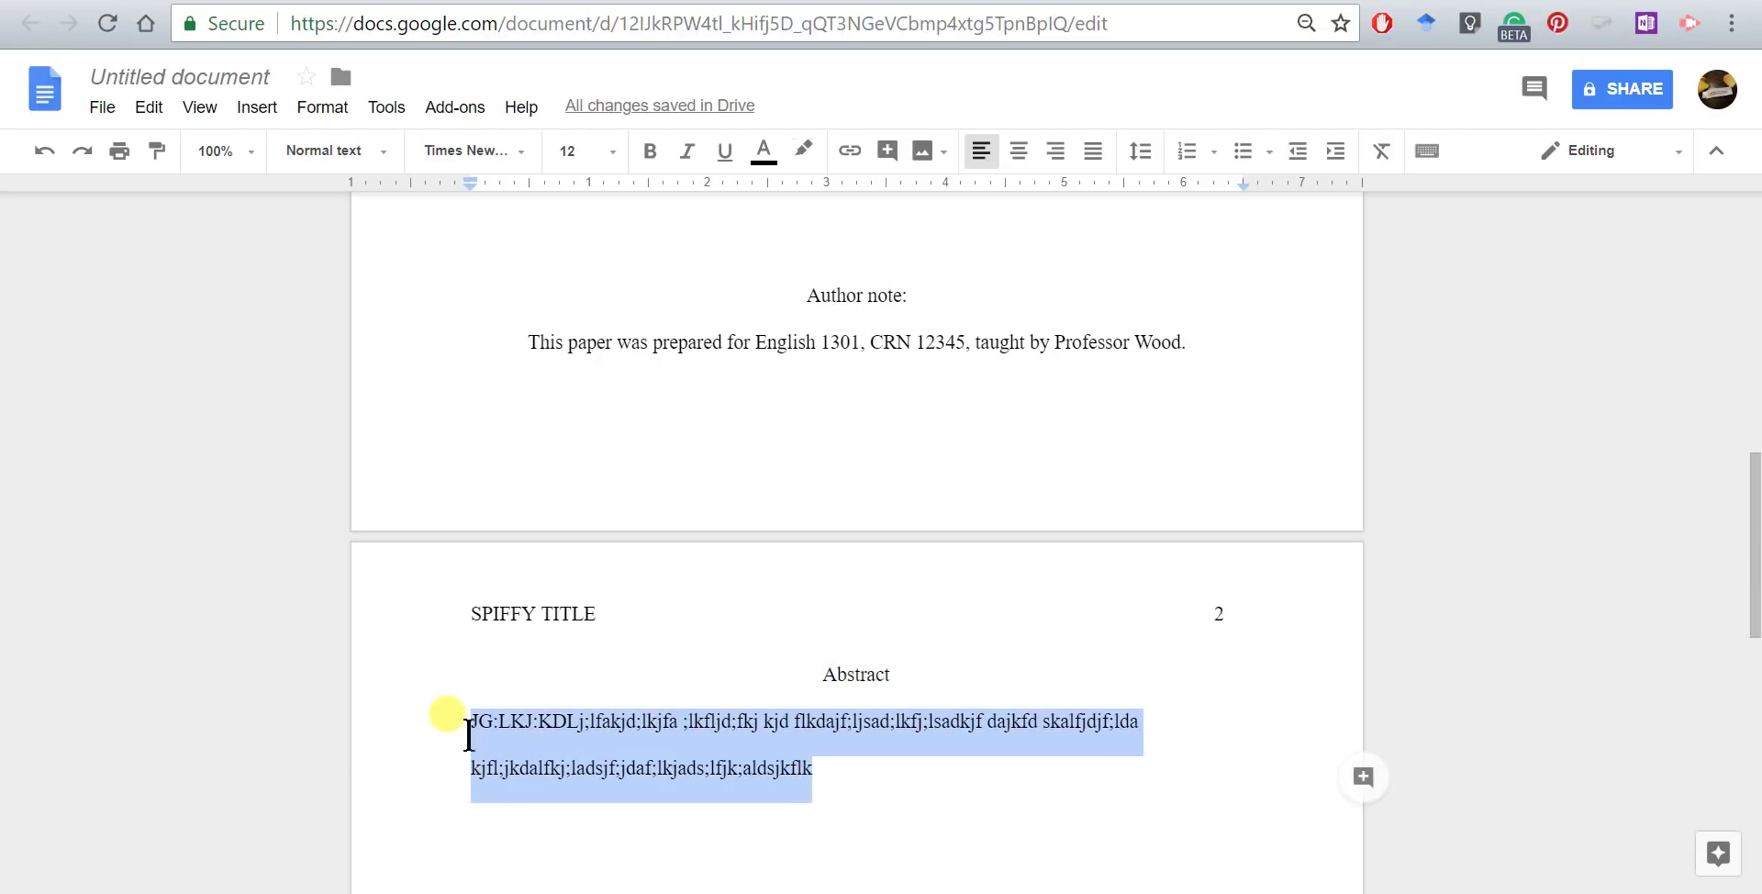
pyautogui.click(848, 769)
pyautogui.hotkey('ctrl', 'v')
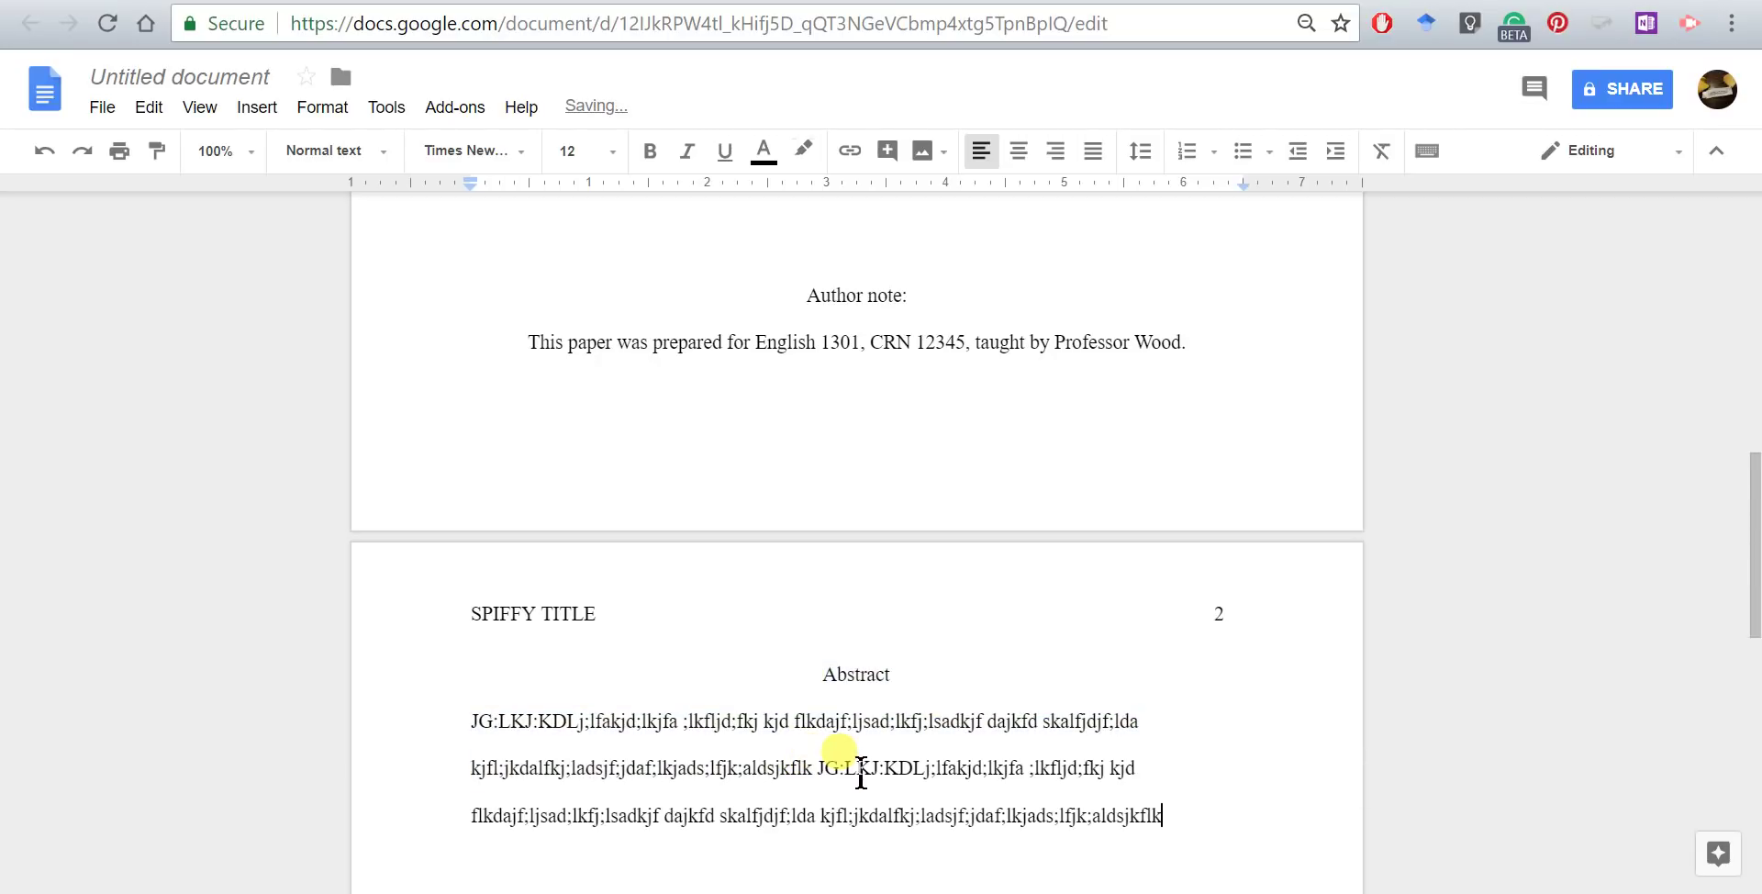
pyautogui.hotkey('ctrl', 'v')
pyautogui.hotkey('ctrl', 'v')
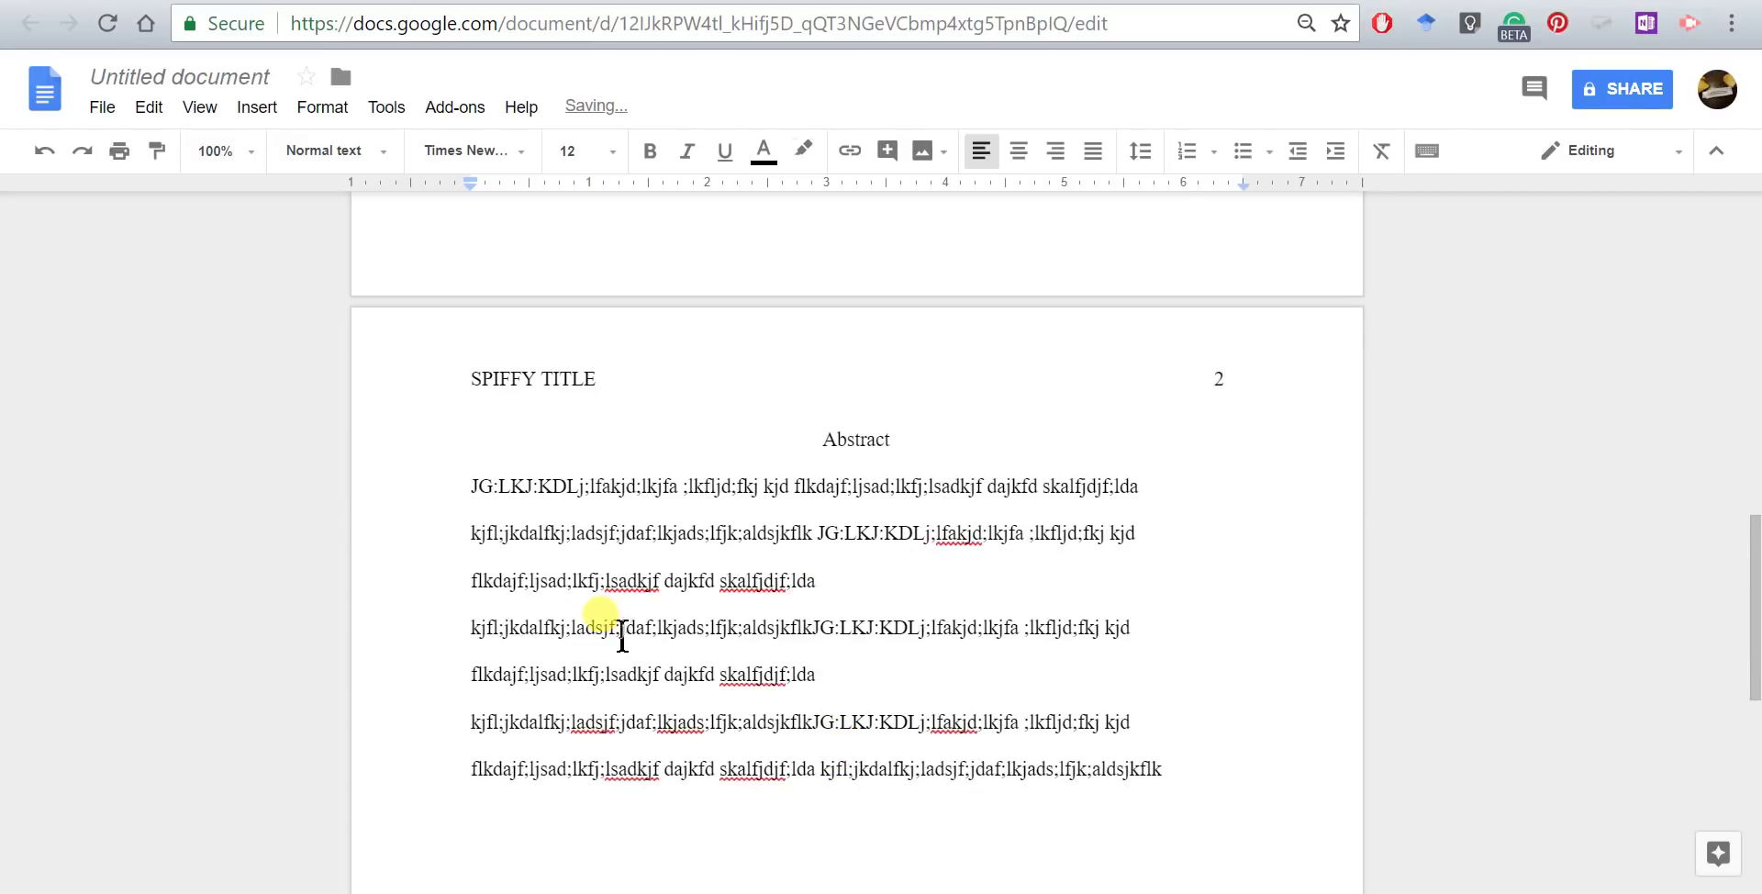
# Break up the long strings in the pasted abstract text with spaces so its lines wrap evenly.
pyautogui.click(529, 628)
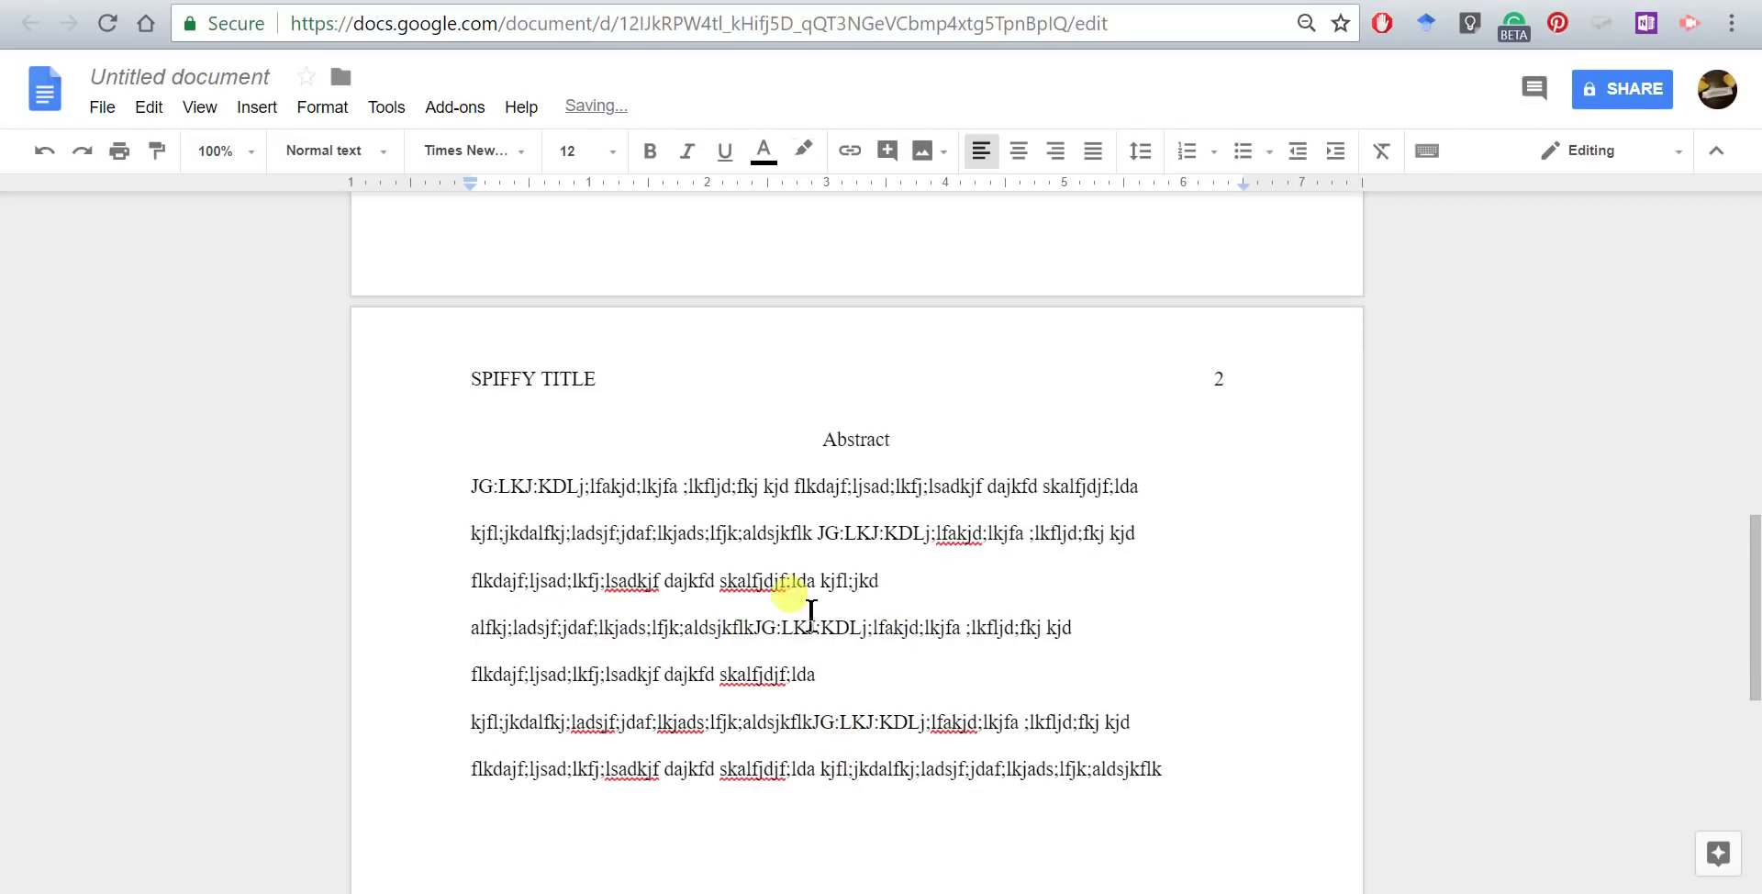
pyautogui.click(576, 627)
pyautogui.click(543, 628)
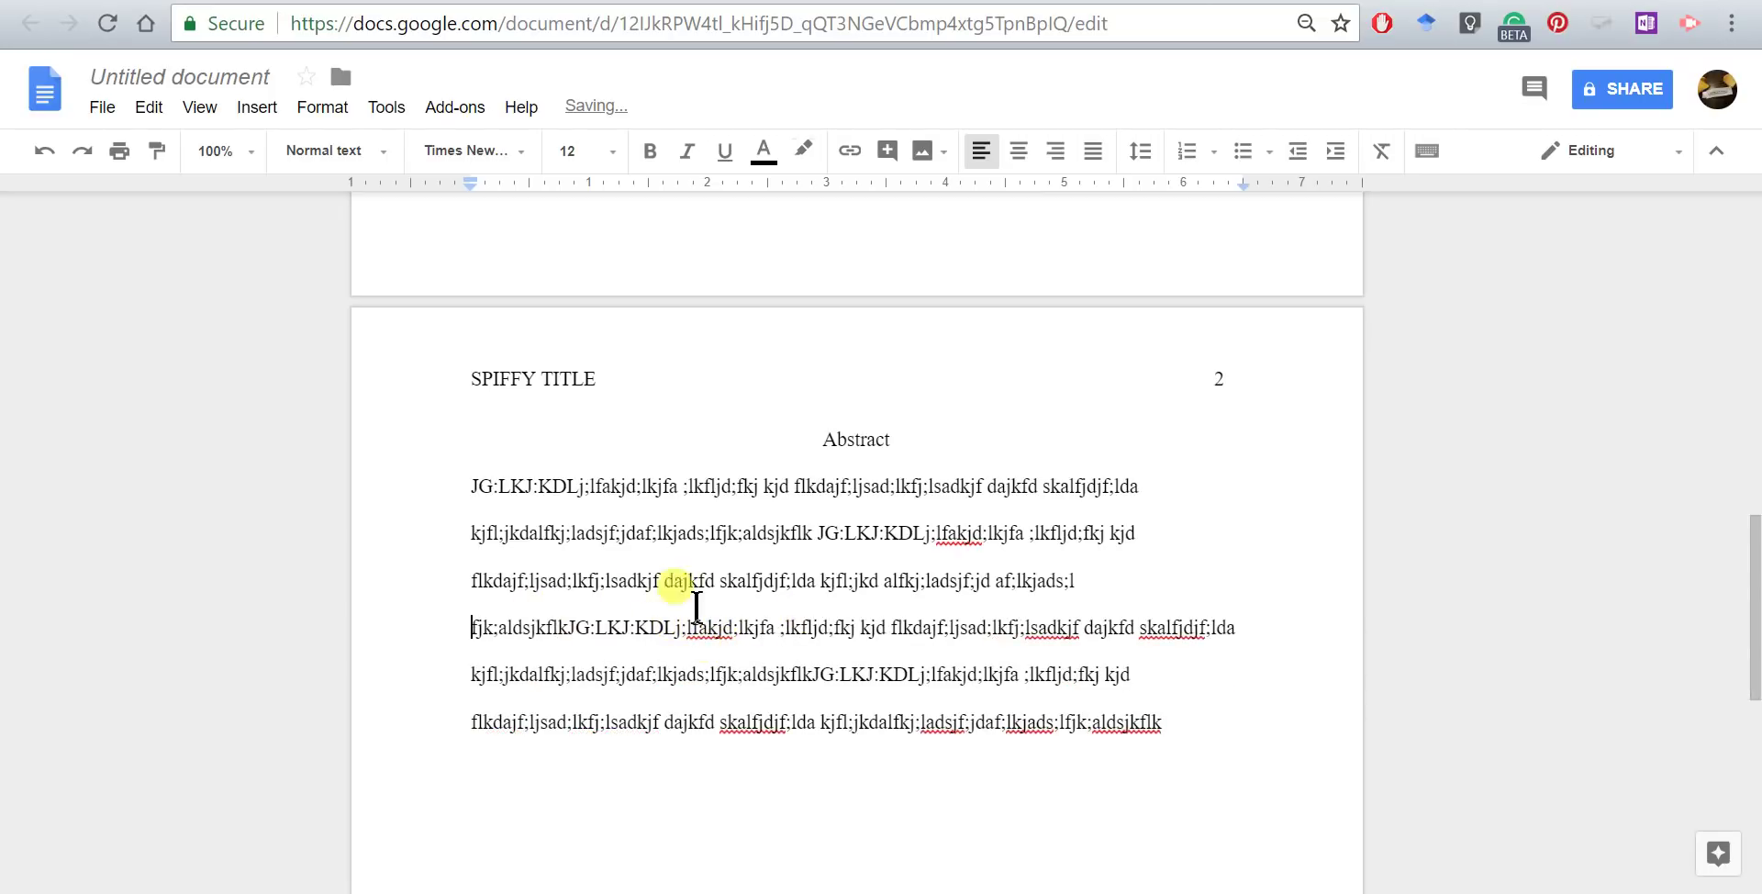
pyautogui.click(550, 629)
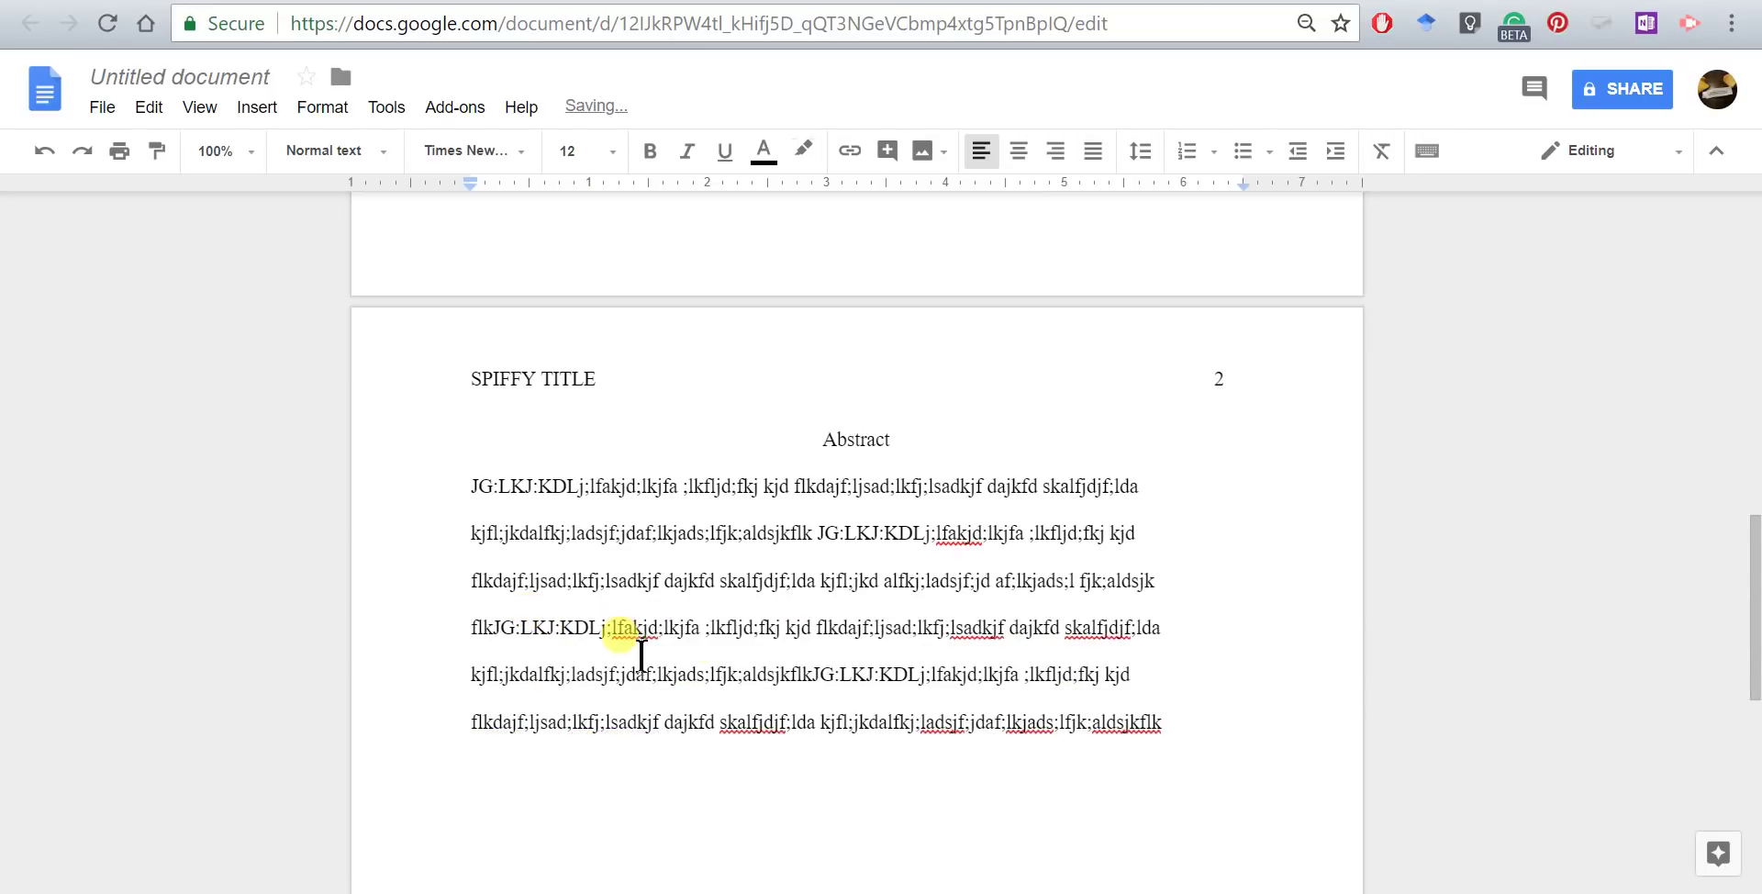
pyautogui.click(611, 675)
pyautogui.click(493, 679)
pyautogui.press('BackSpace')
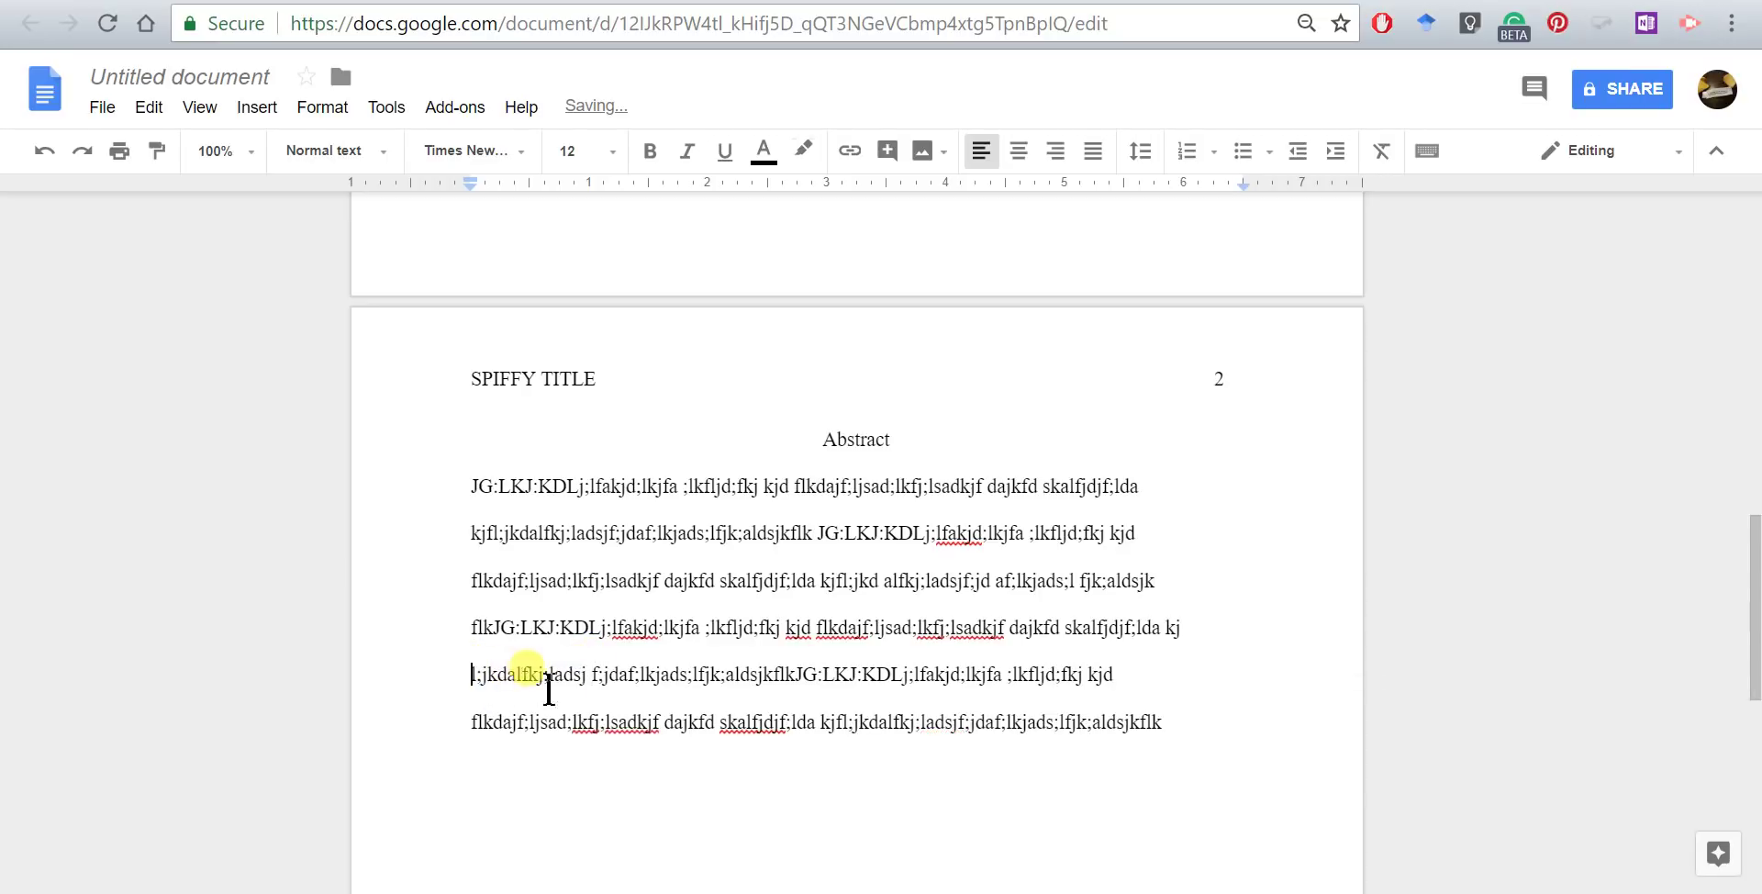
# Leave a blank line below the abstract paragraph and enter an indented label "Keywords" in italics.
pyautogui.click(1165, 720)
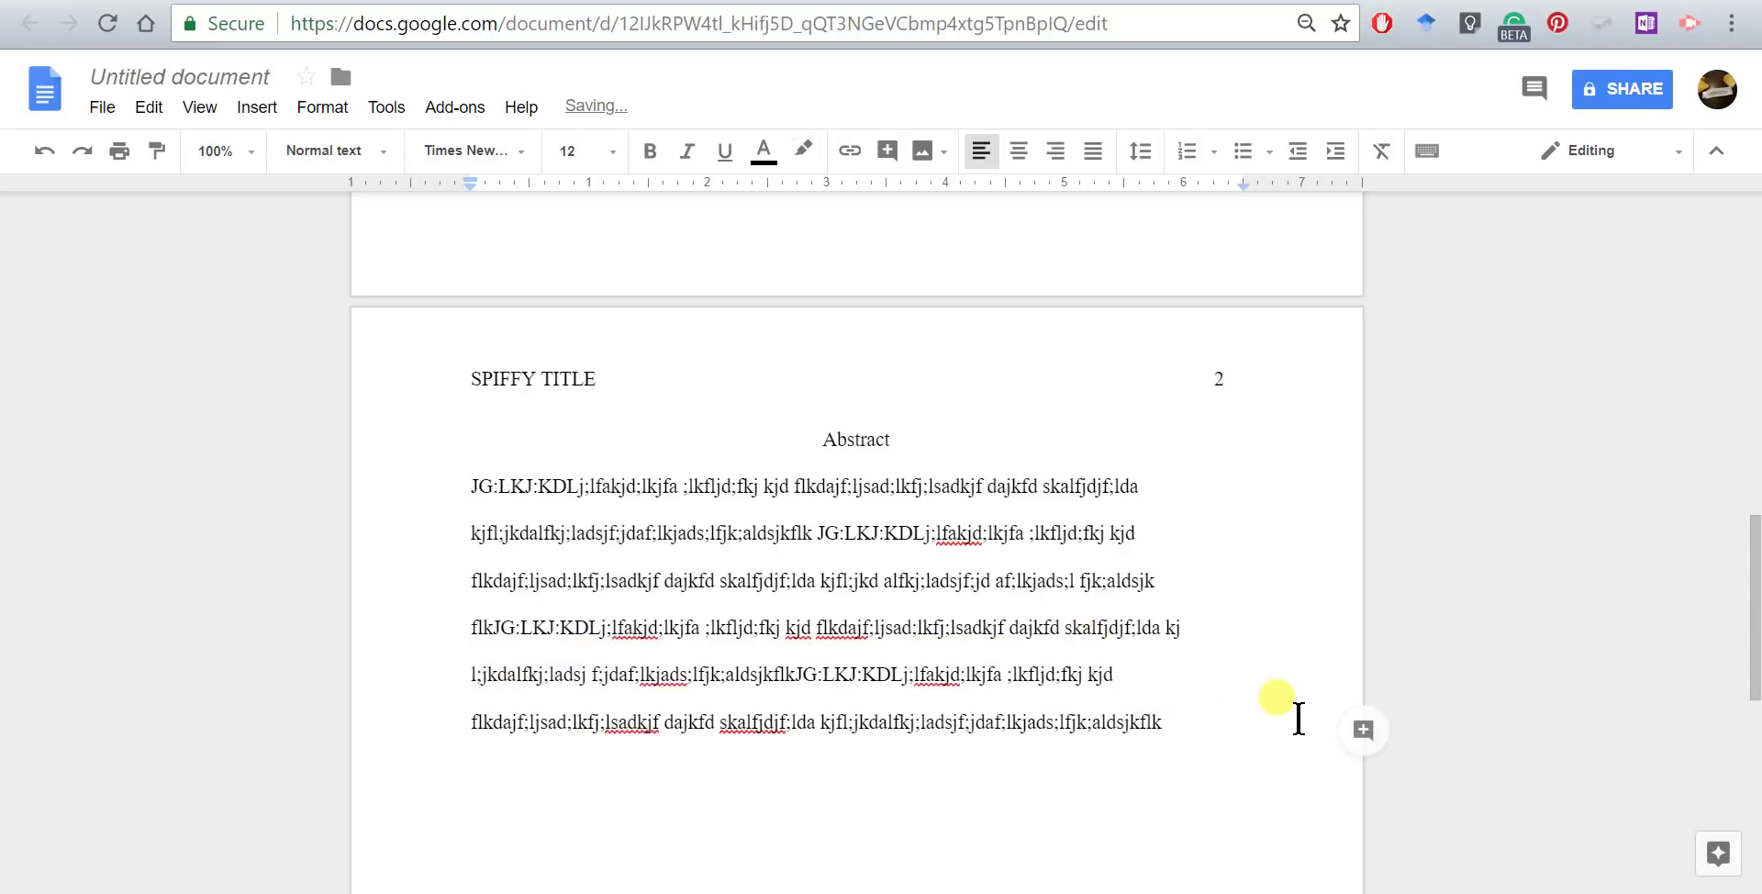
pyautogui.press('Return')
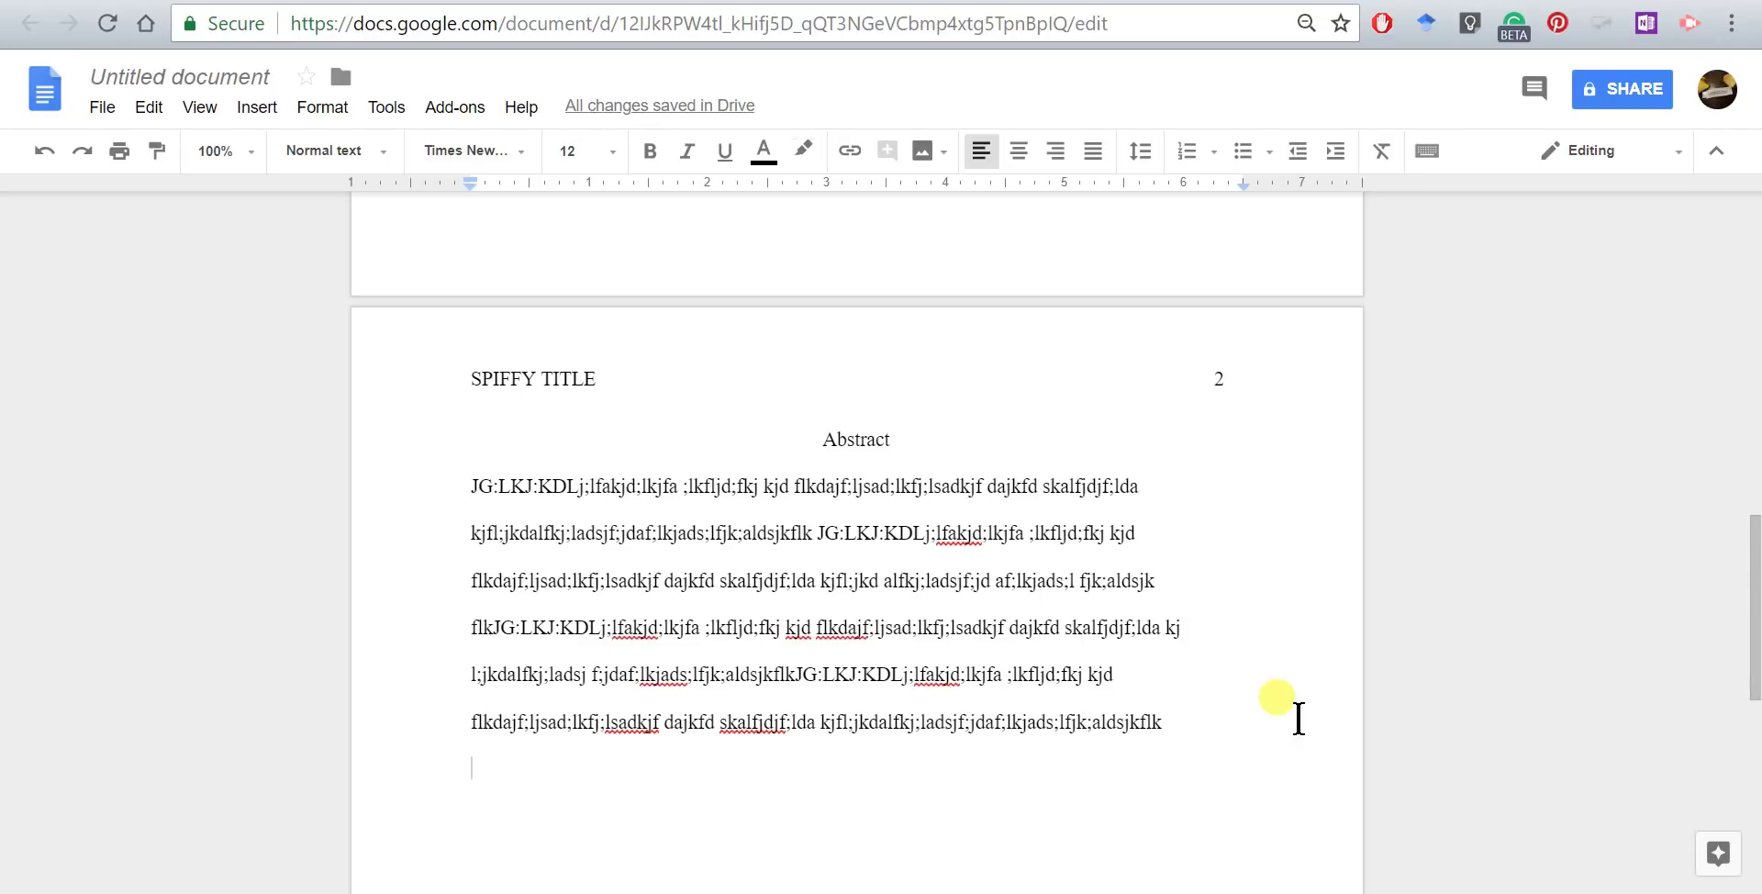
pyautogui.press('Tab')
pyautogui.hotkey('ctrl', 'i')
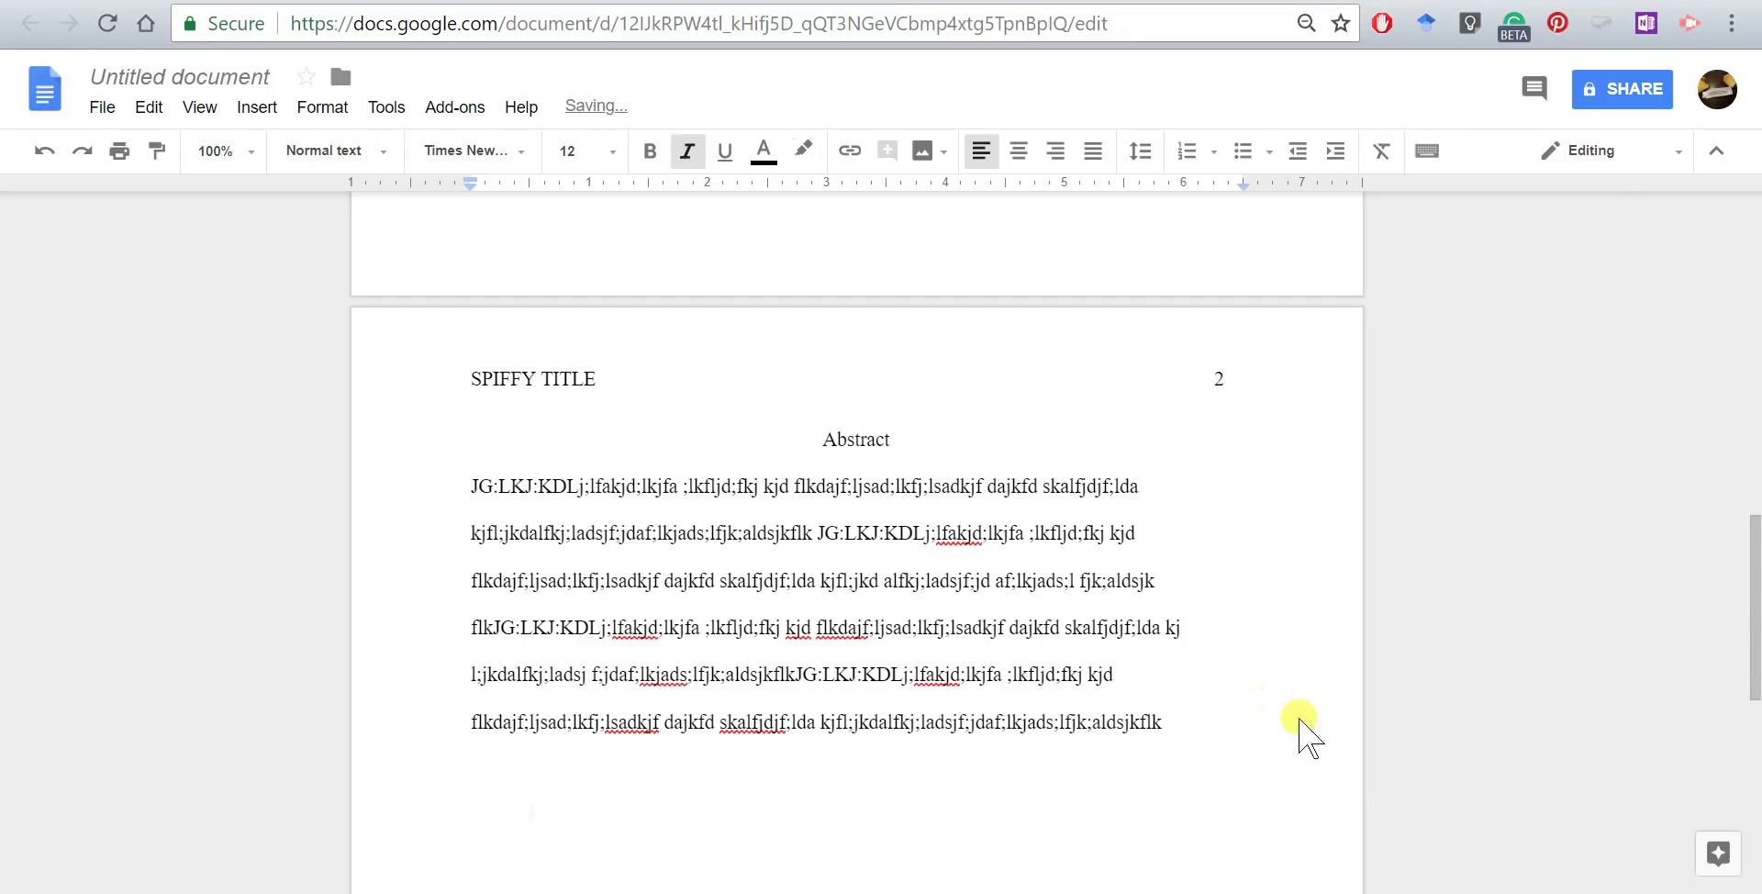
pyautogui.write('Keywords')
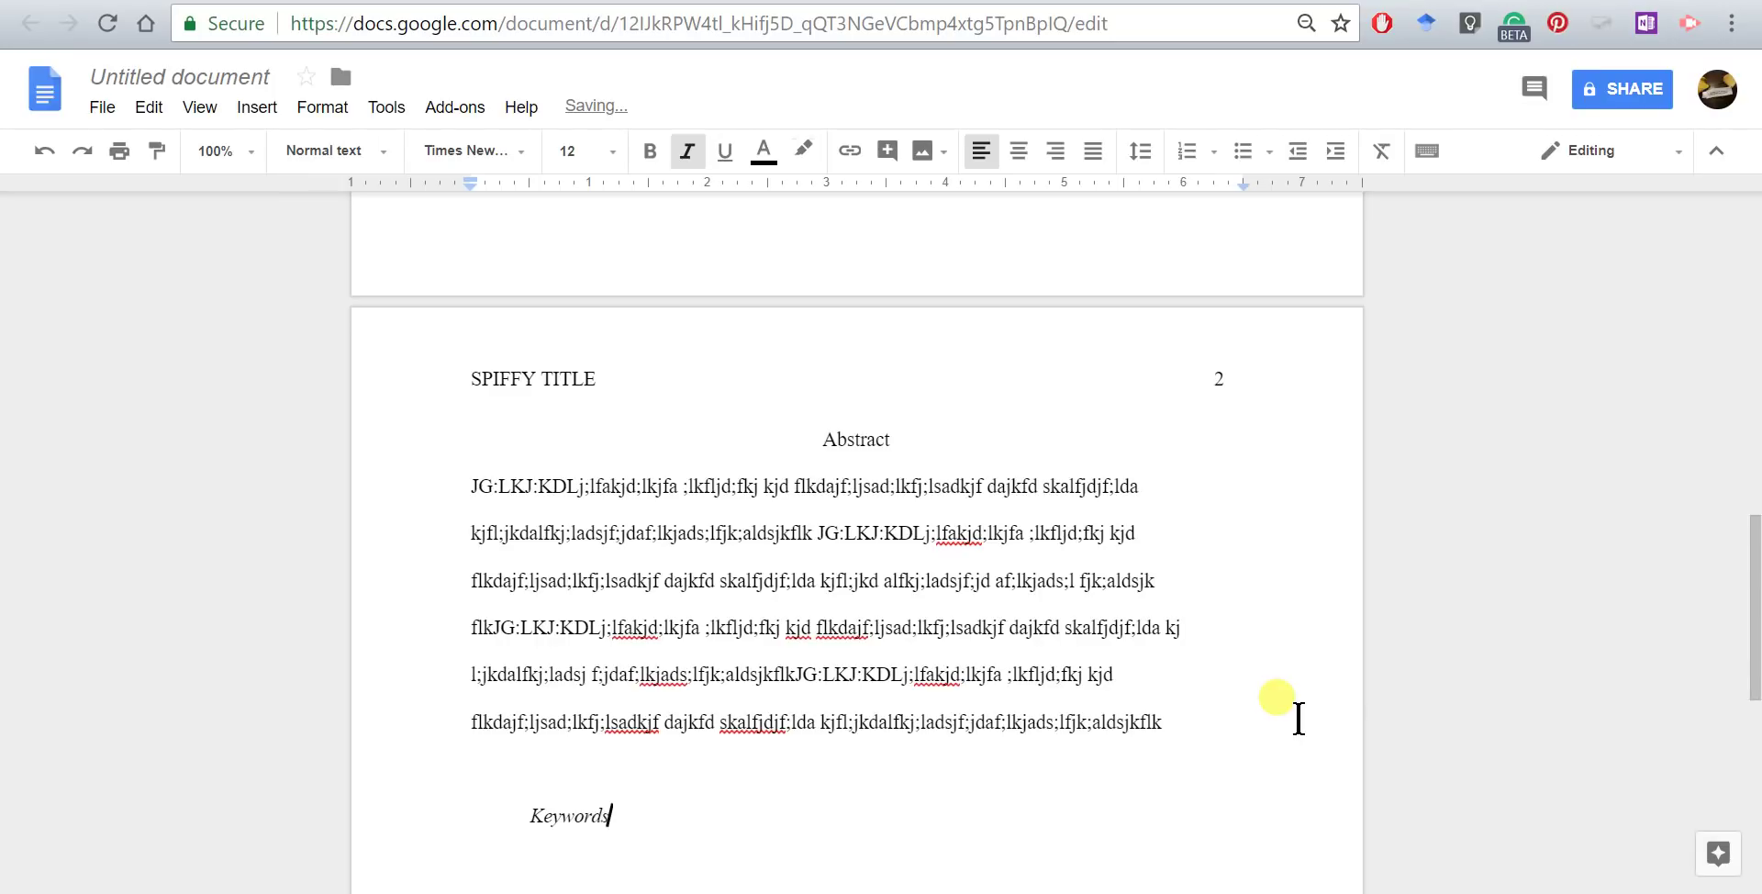
pyautogui.hotkey('ctrl', 'i')
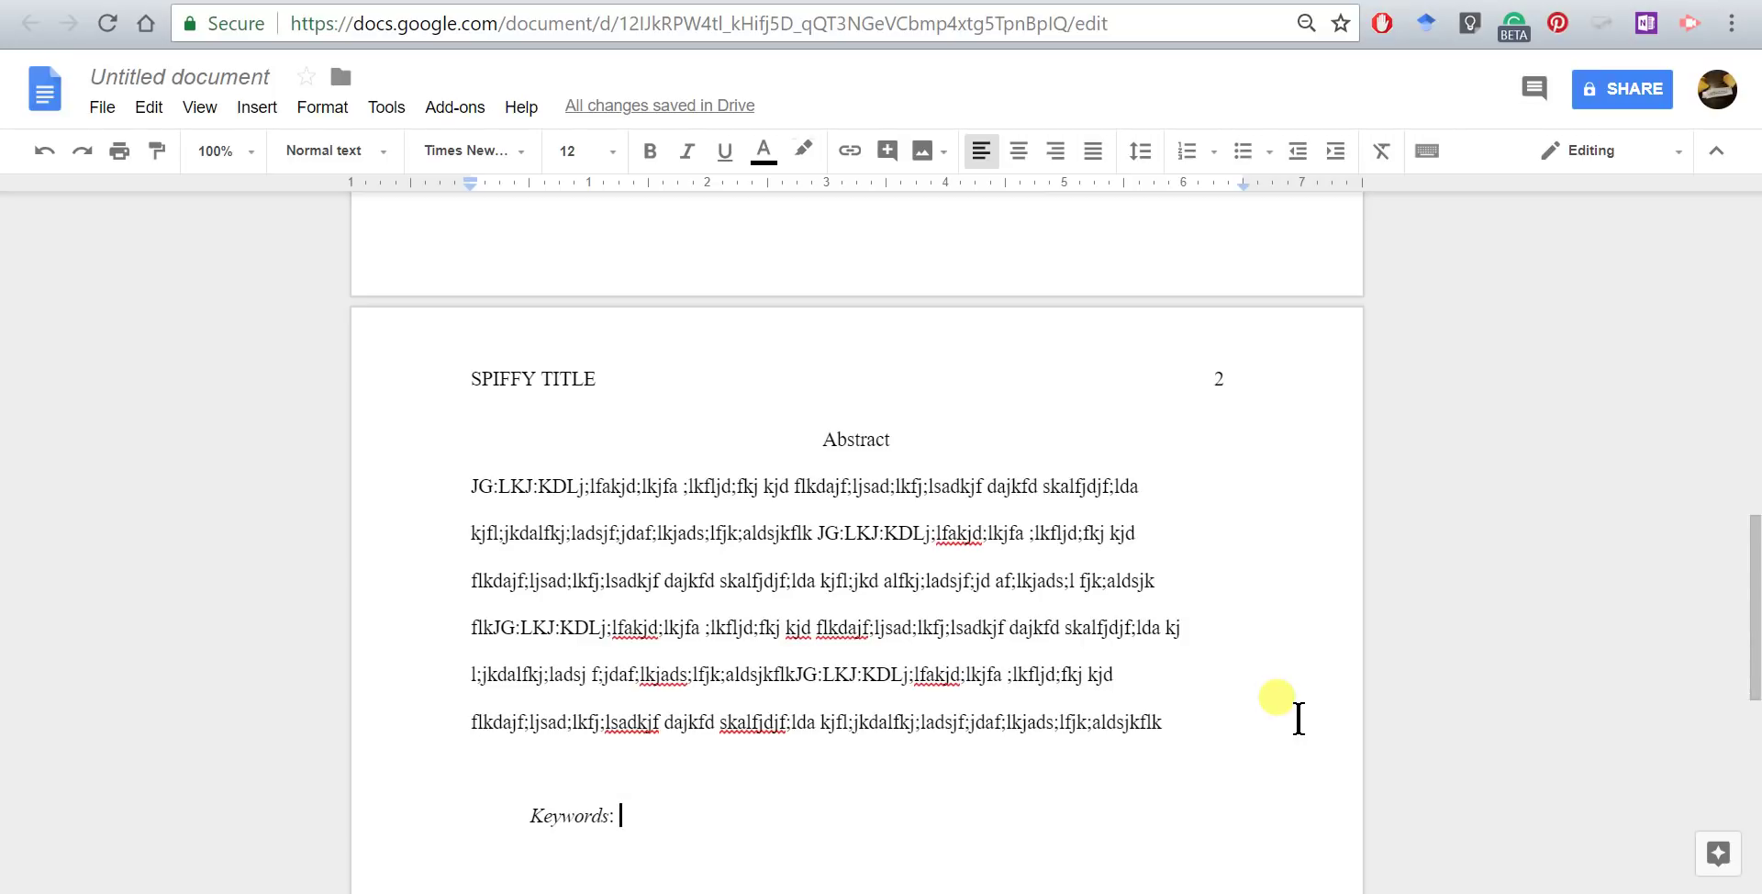
# Add ": Media Analysis, Advertising, Crest," in regular text after the Keywords label, correcting the spelling of "Advertising".
pyautogui.write(': Media ')
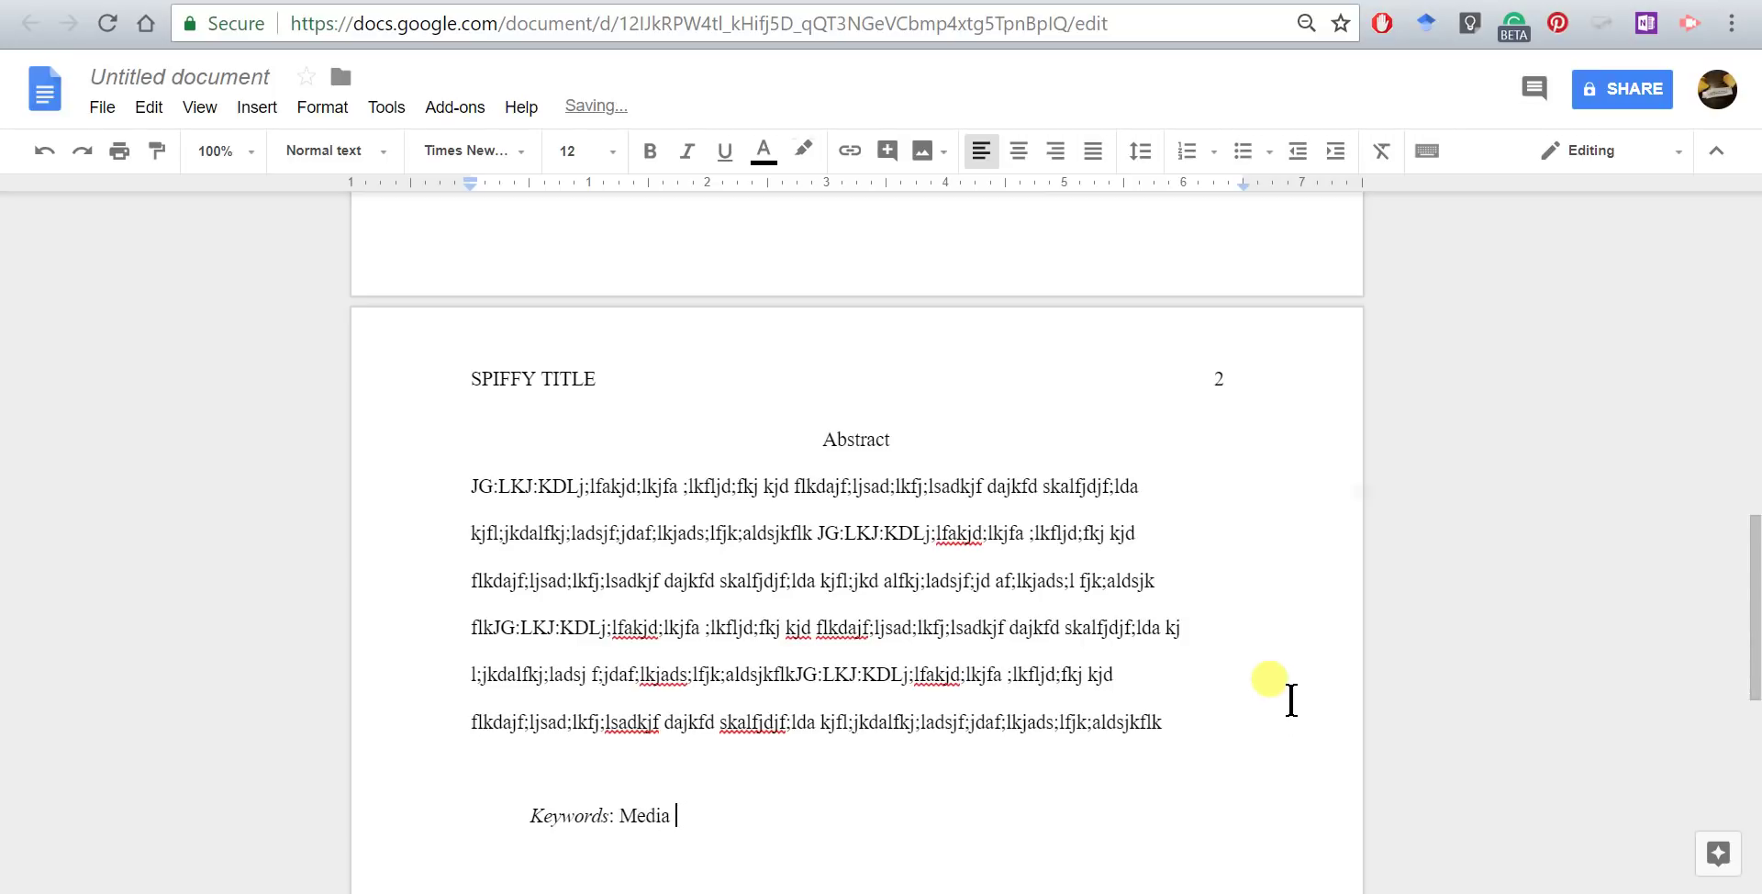
pyautogui.write('Analysis, Advertisng')
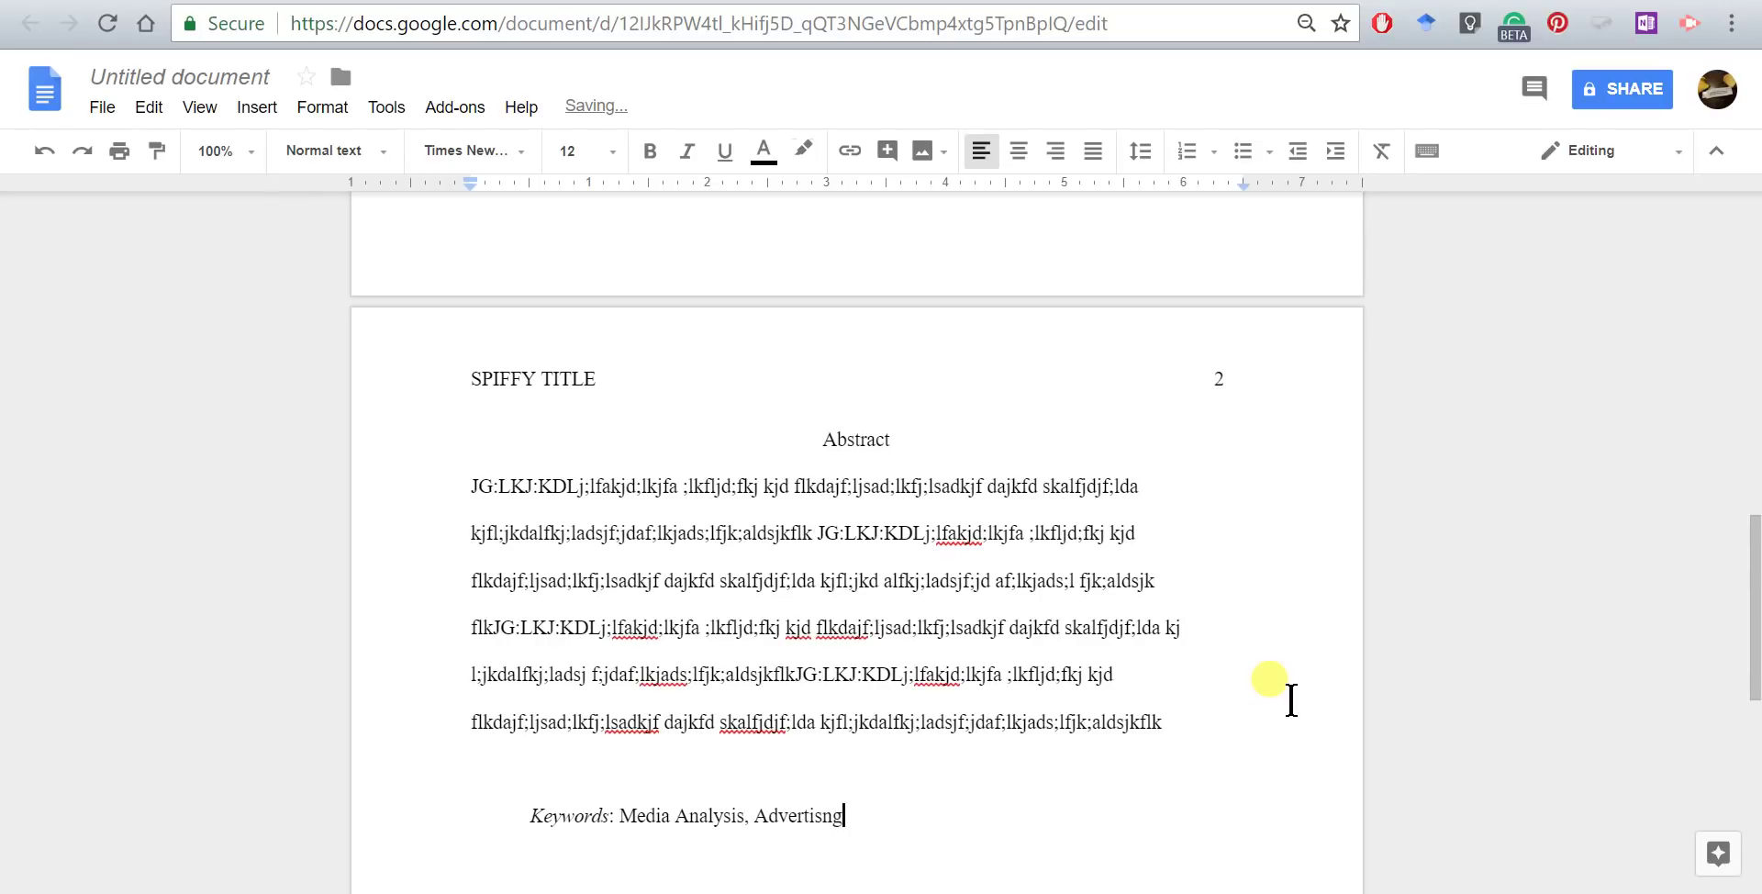
pyautogui.write(', Crest,')
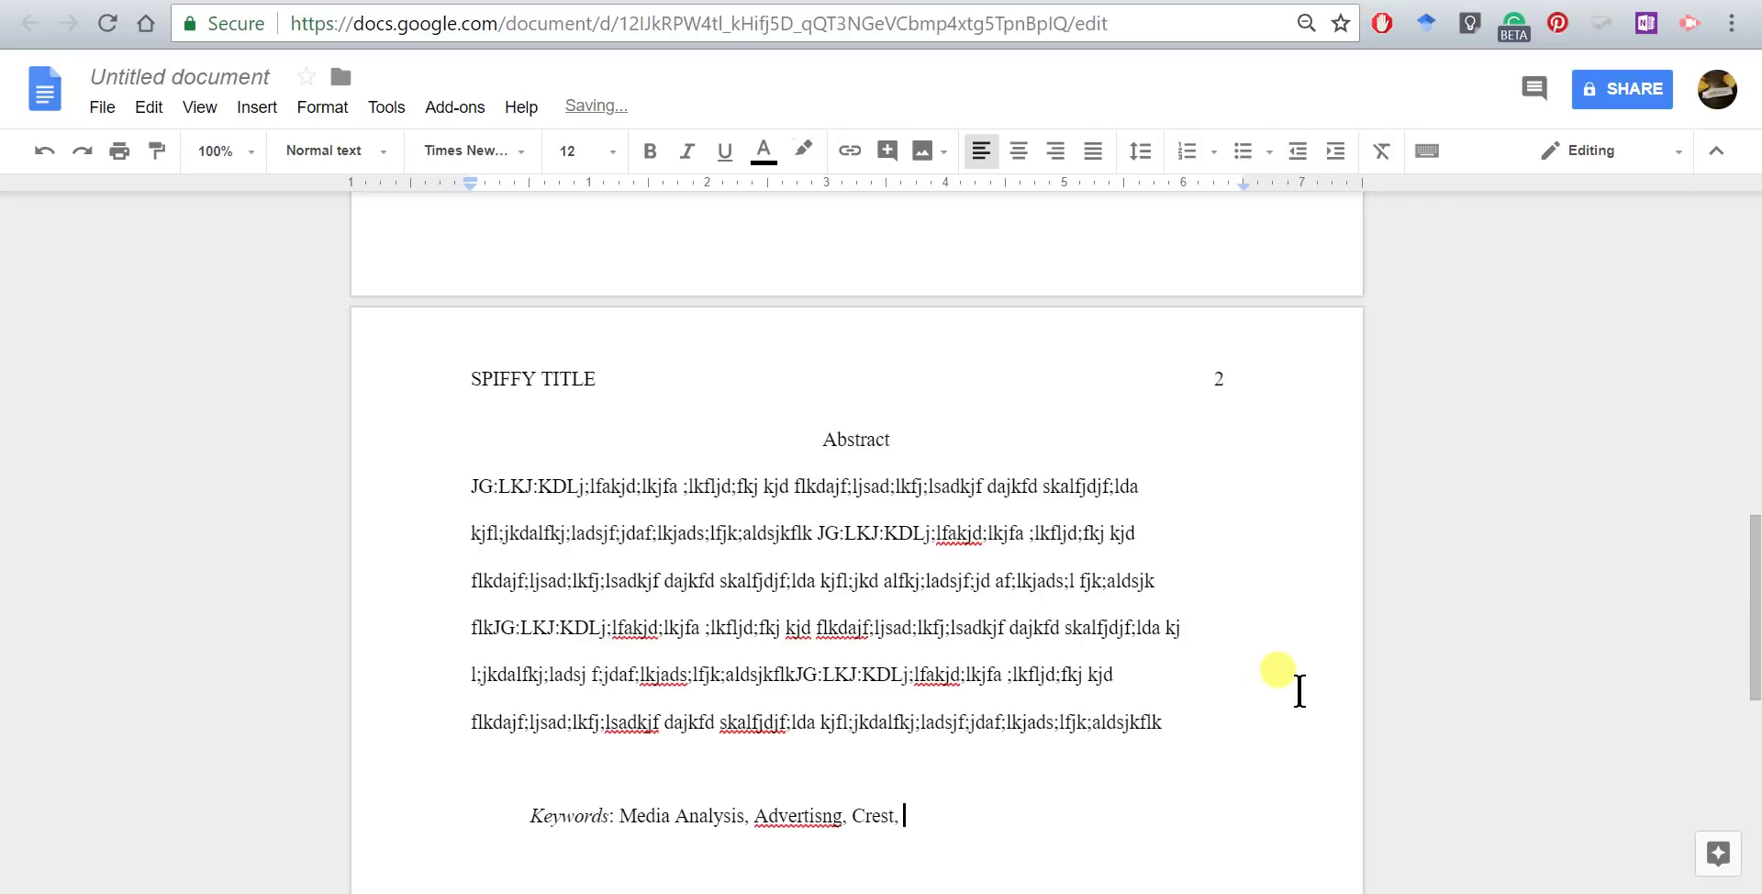
pyautogui.rightClick(795, 819)
pyautogui.click(909, 157)
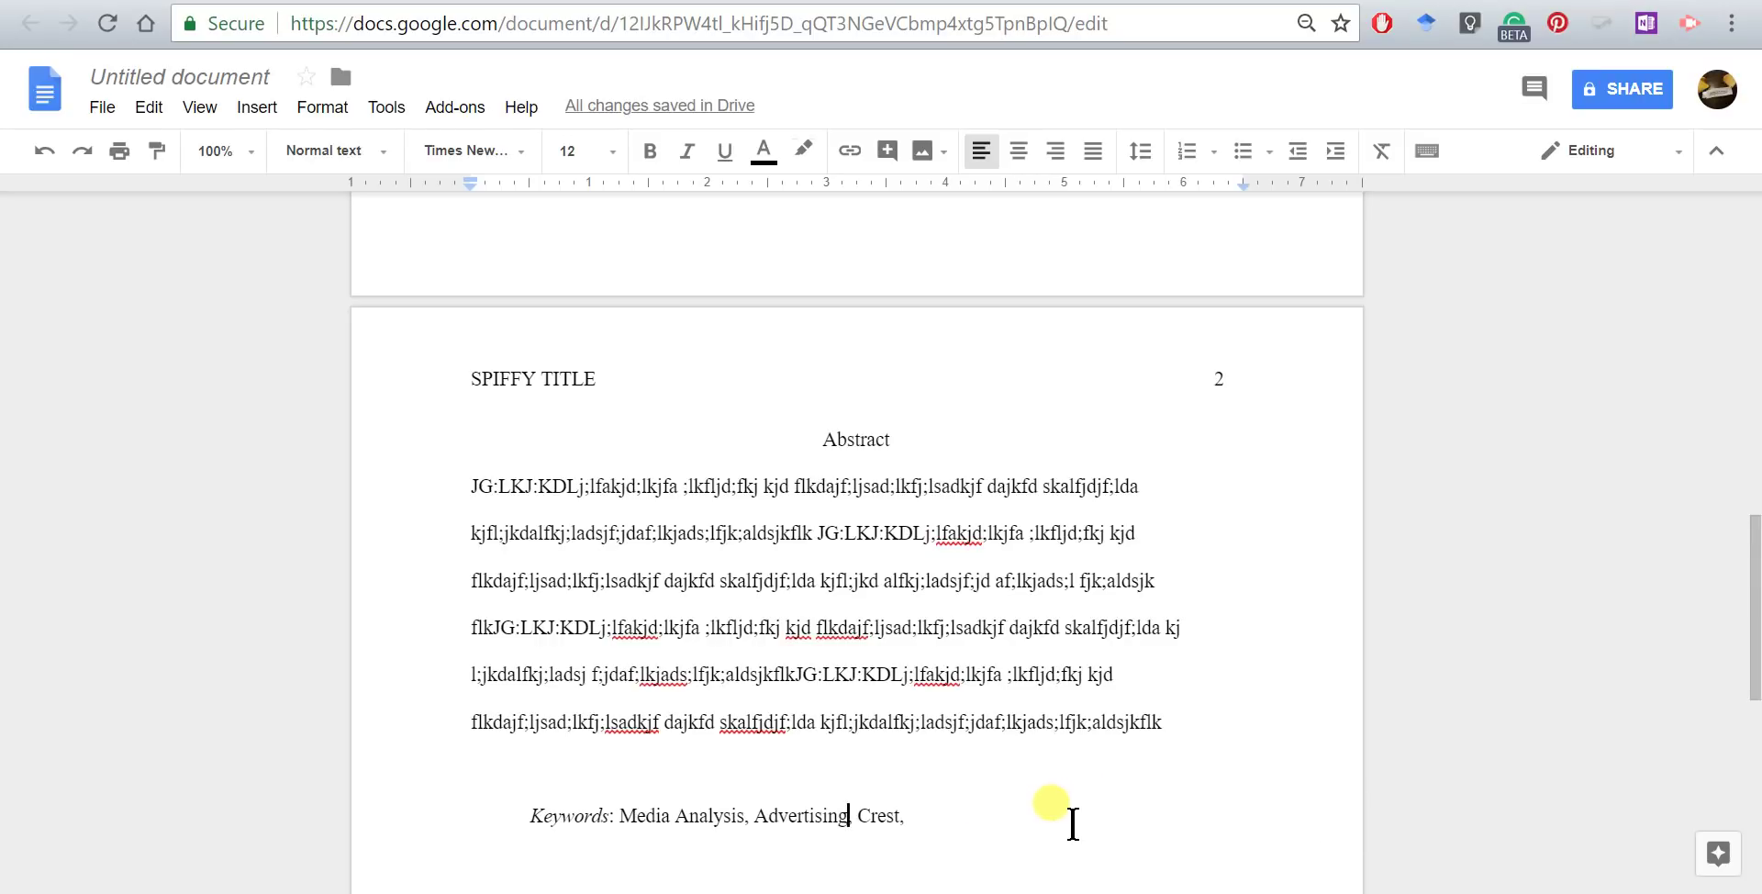
# Review the layout of the title page and the abstract page, including the Abstract heading and the Keywords line.
pyautogui.doubleClick(862, 438)
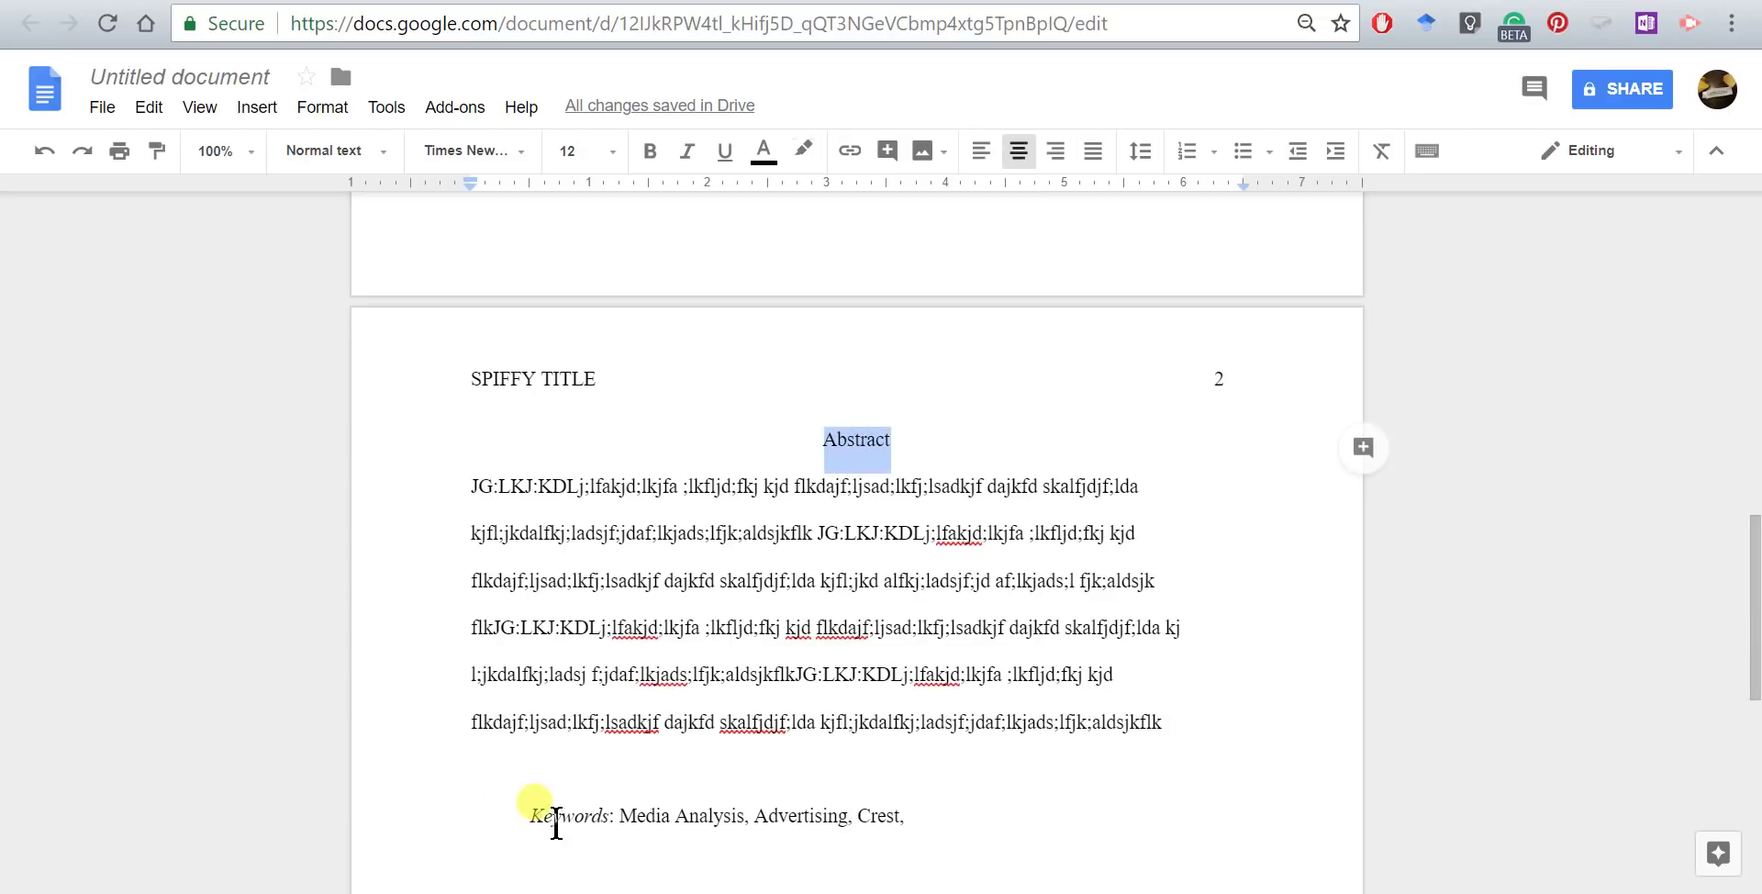
pyautogui.click(583, 815)
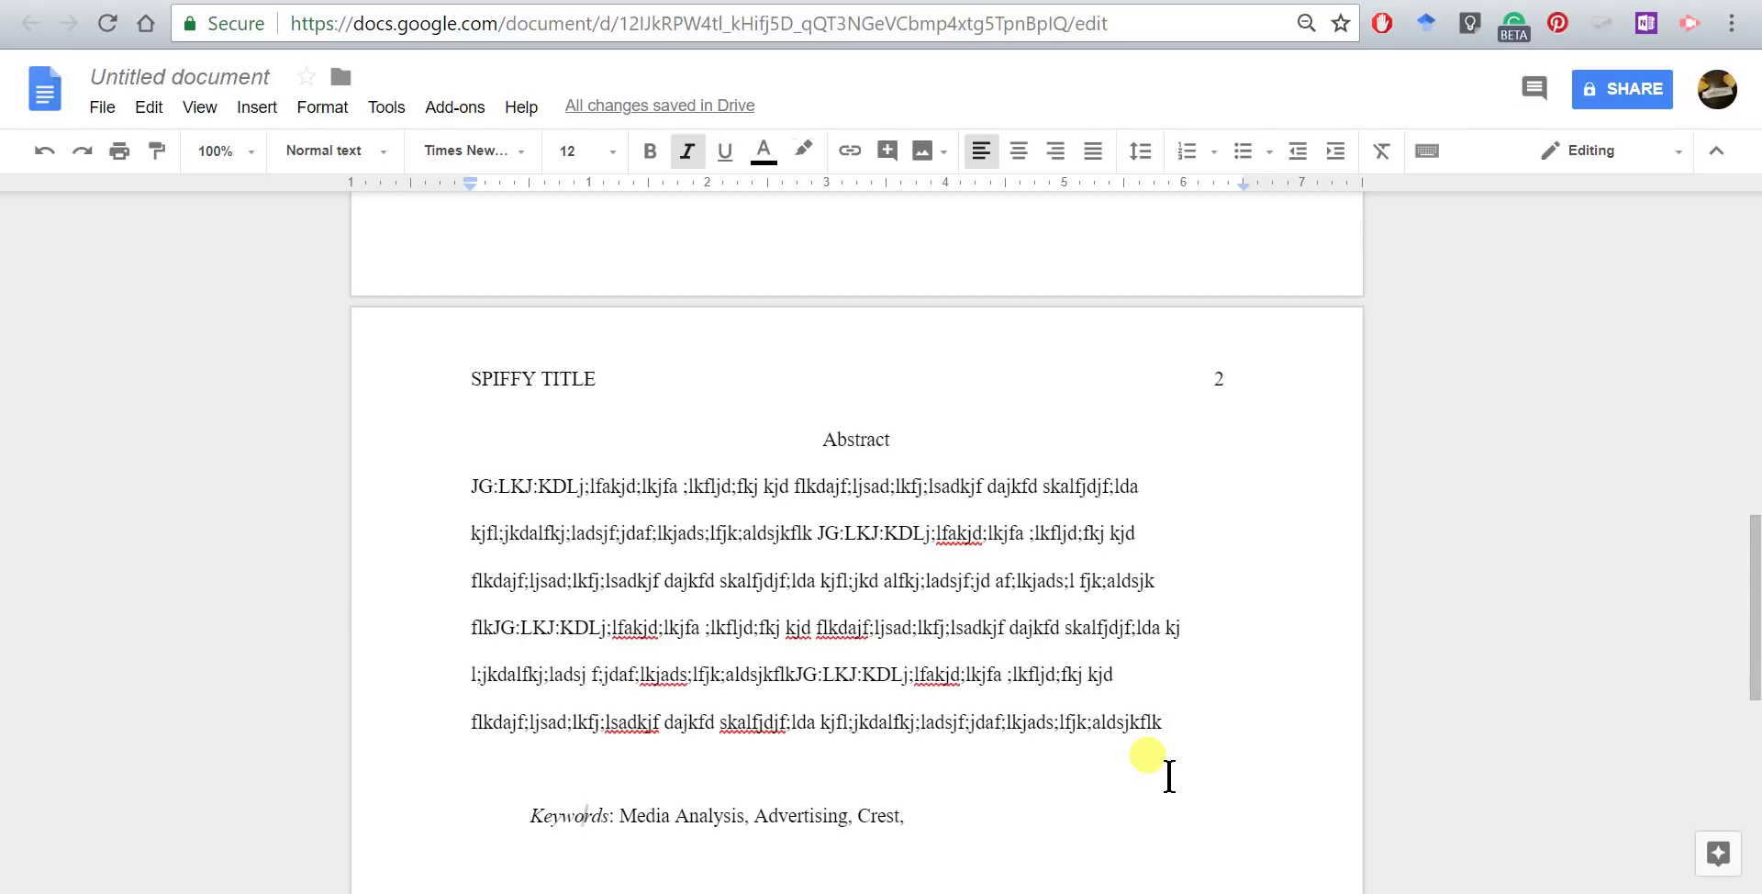
pyautogui.scroll(-7, 1168, 776)
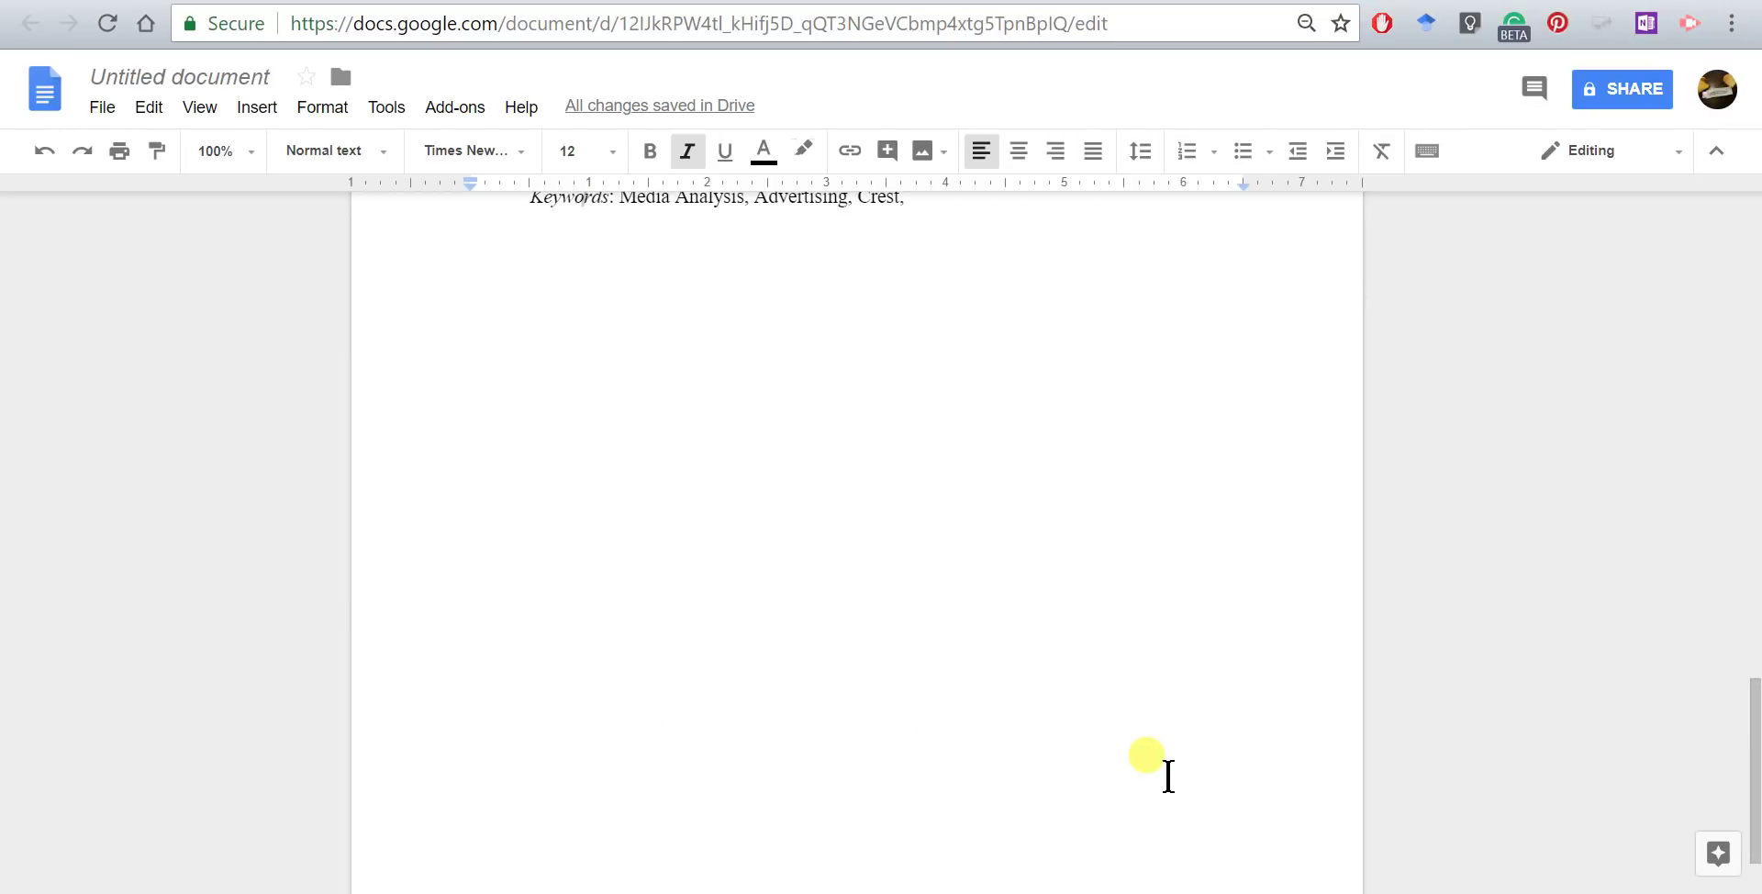
pyautogui.scroll(14, 1168, 776)
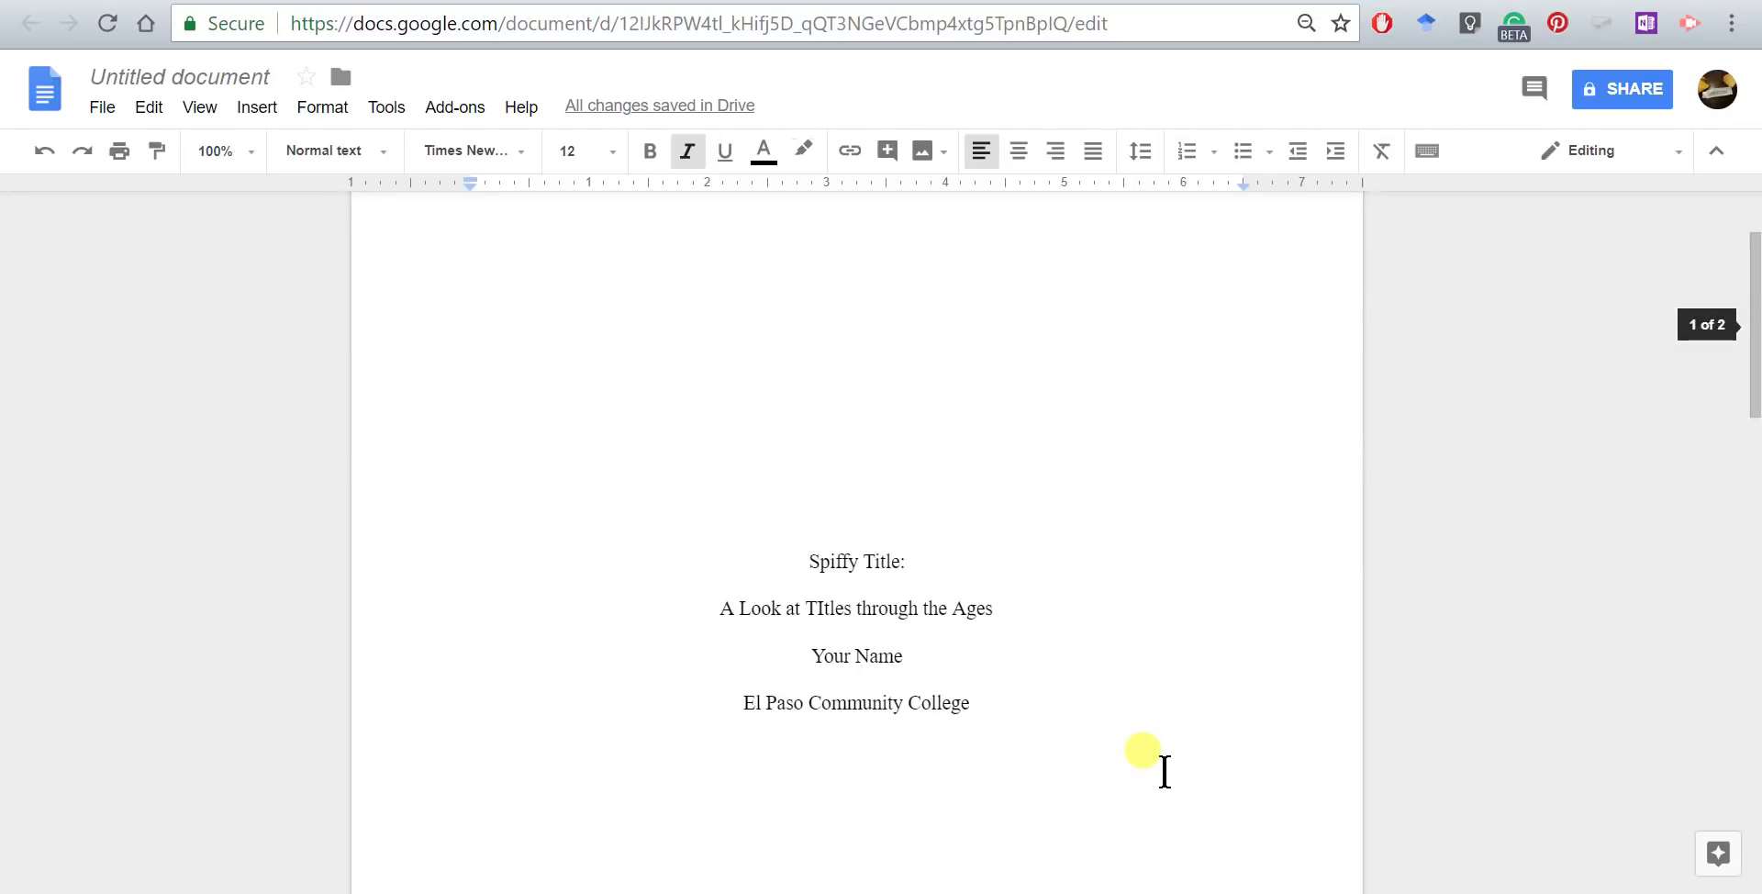
pyautogui.scroll(-7, 1166, 773)
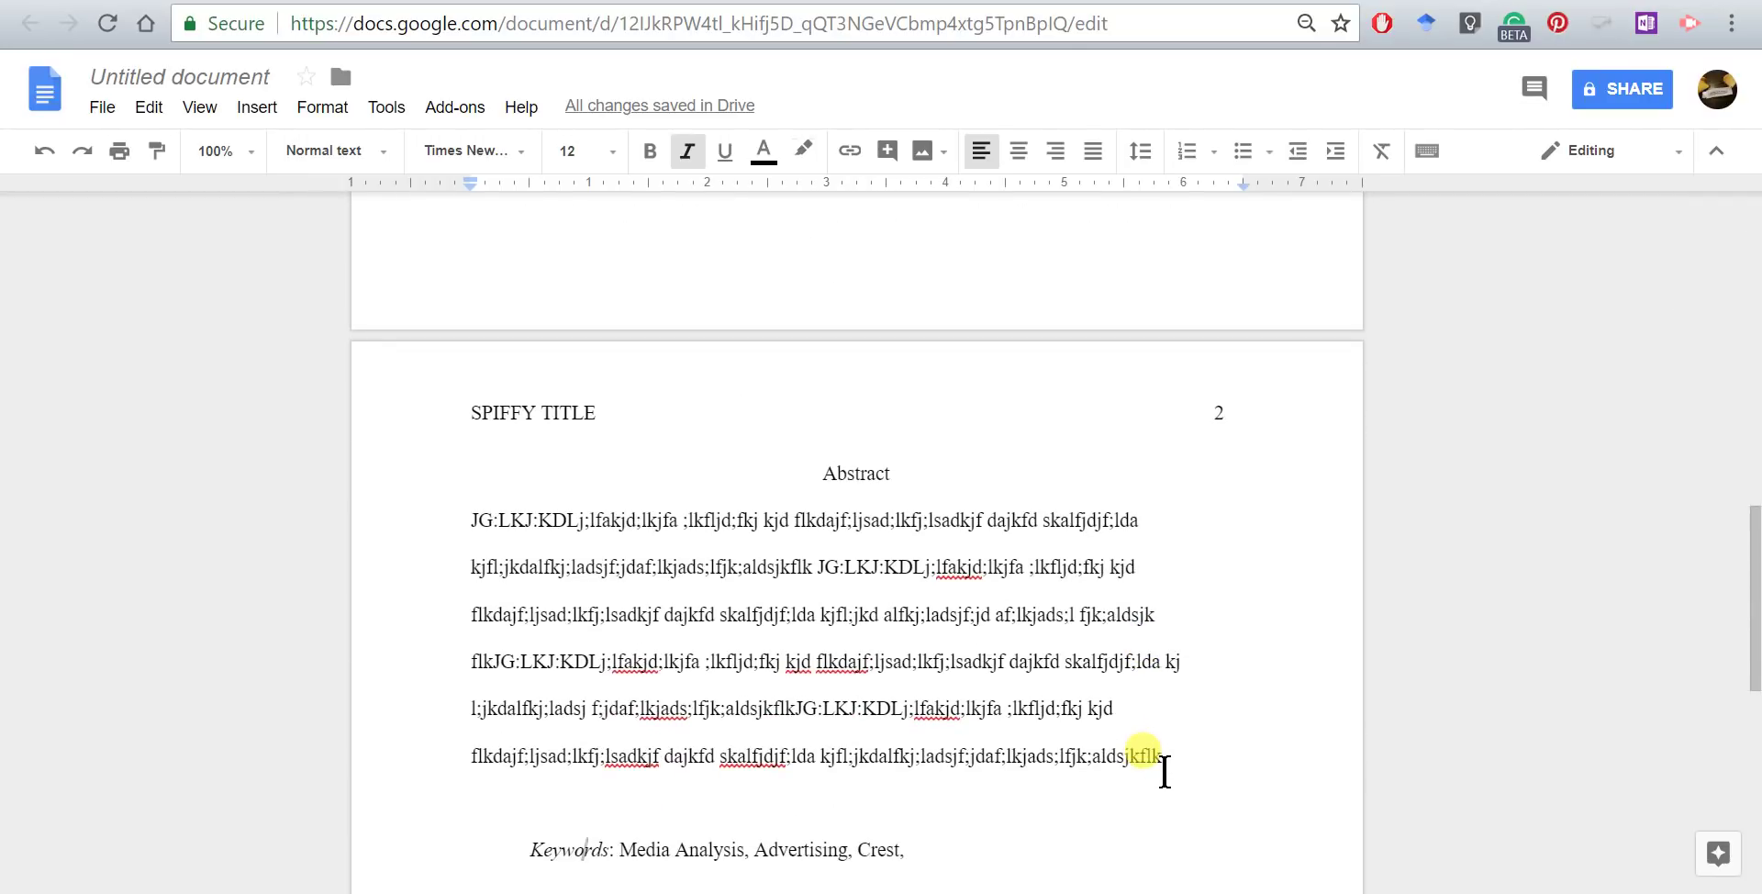
pyautogui.scroll(-7, 1164, 770)
pyautogui.scroll(7, 1163, 771)
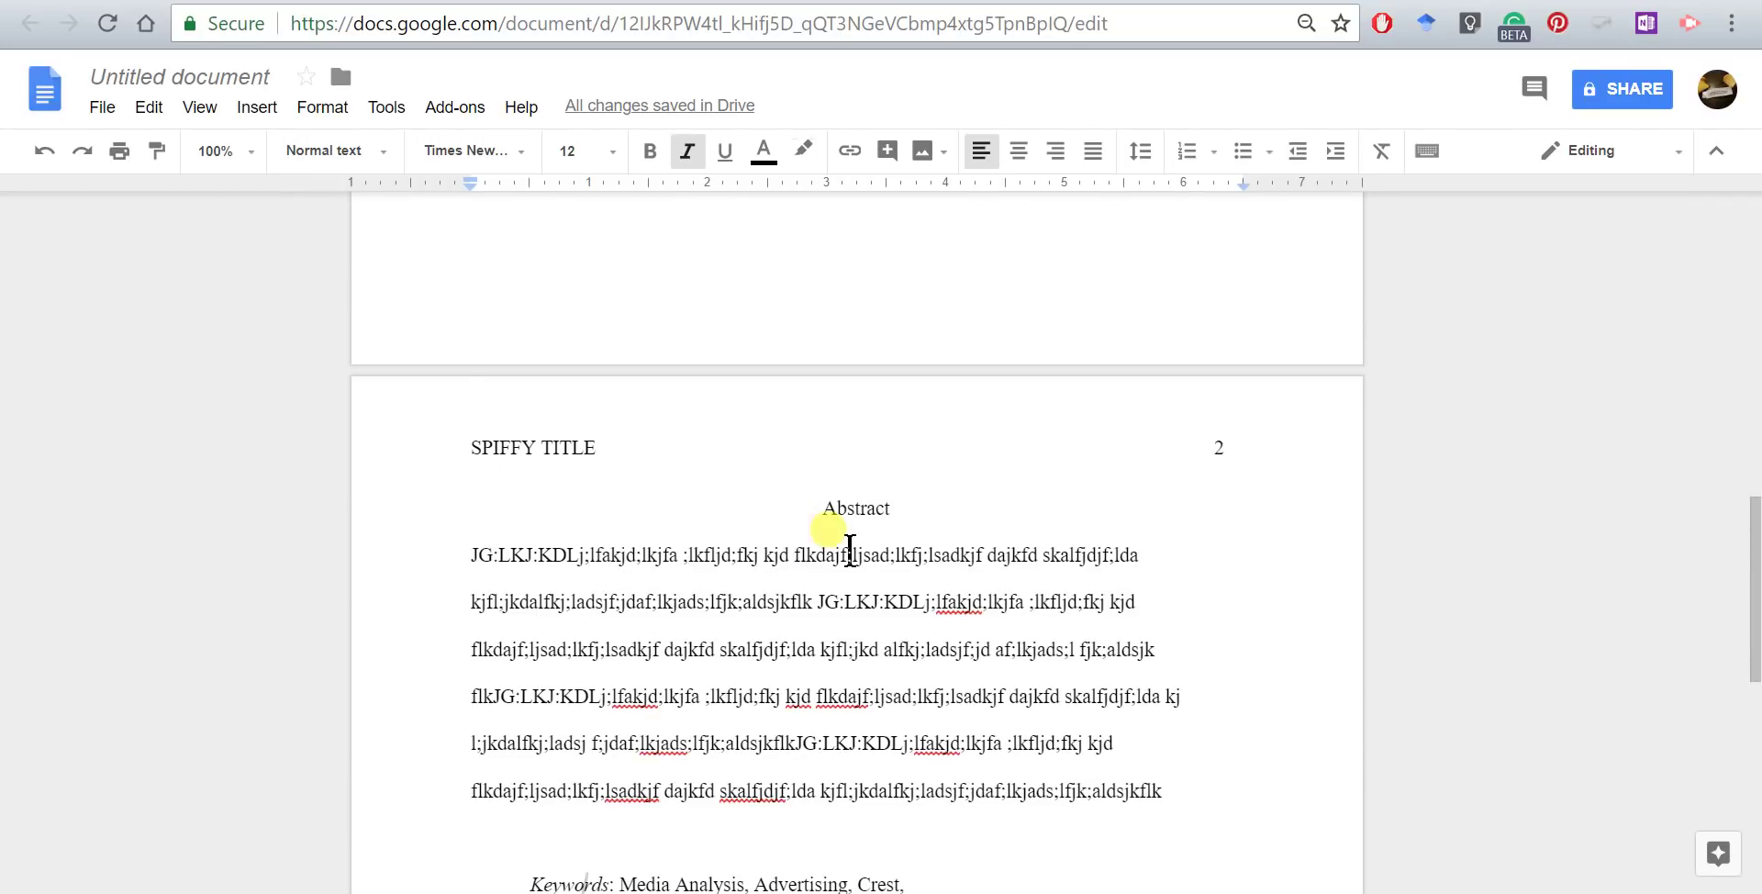
pyautogui.scroll(-8, 1161, 582)
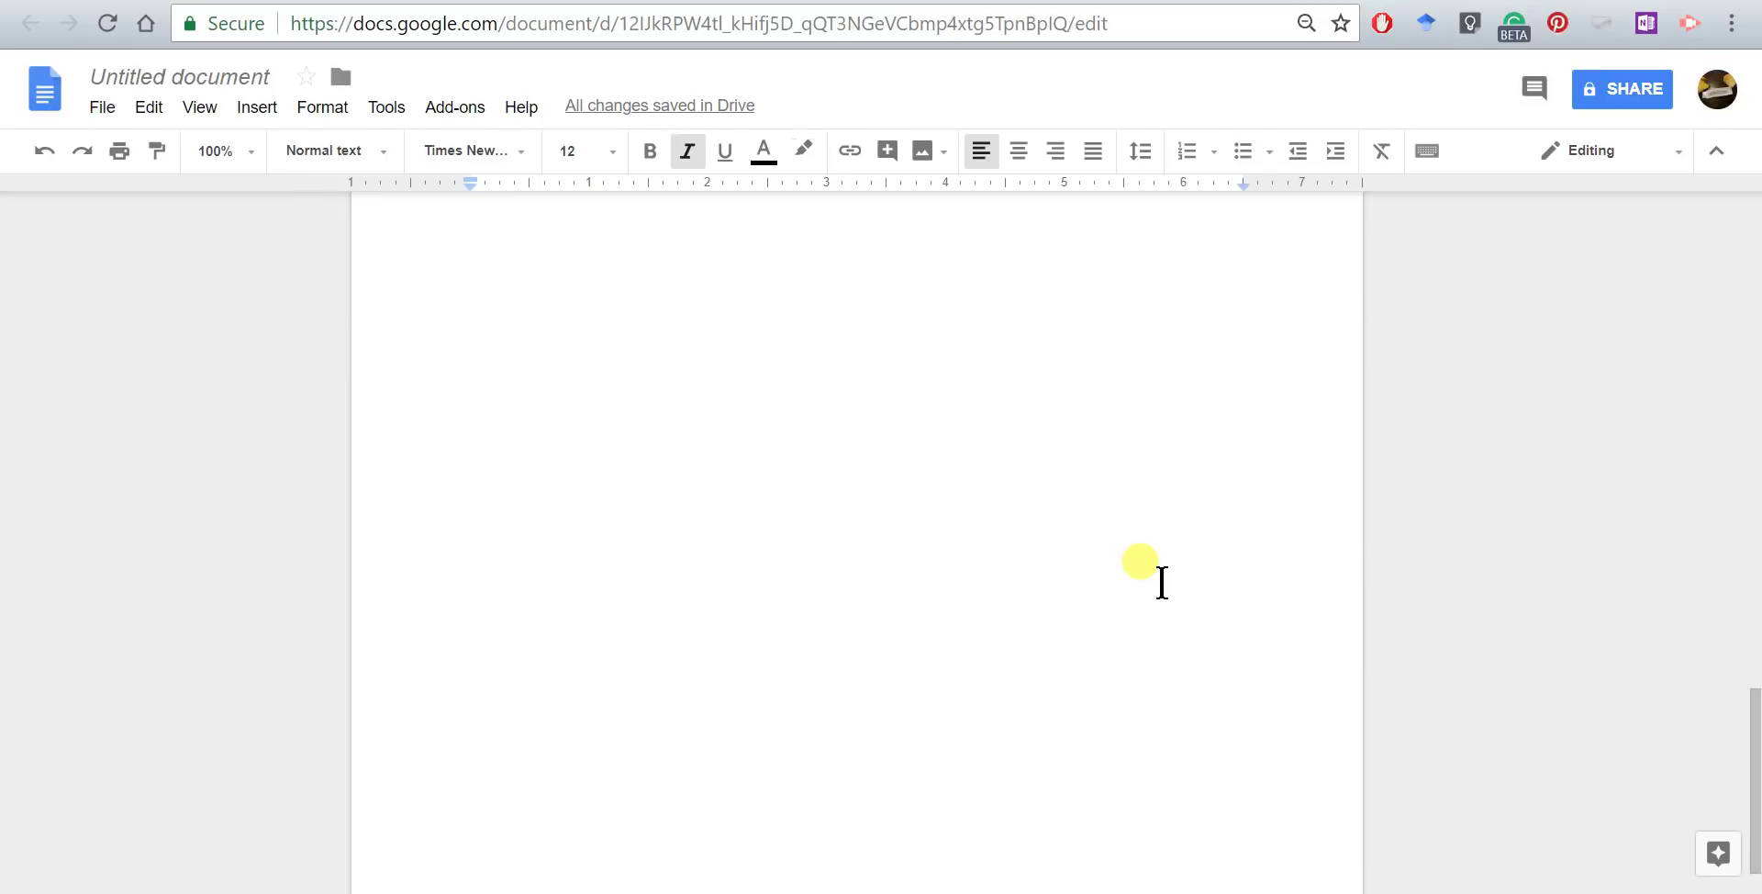
pyautogui.scroll(7, 1162, 582)
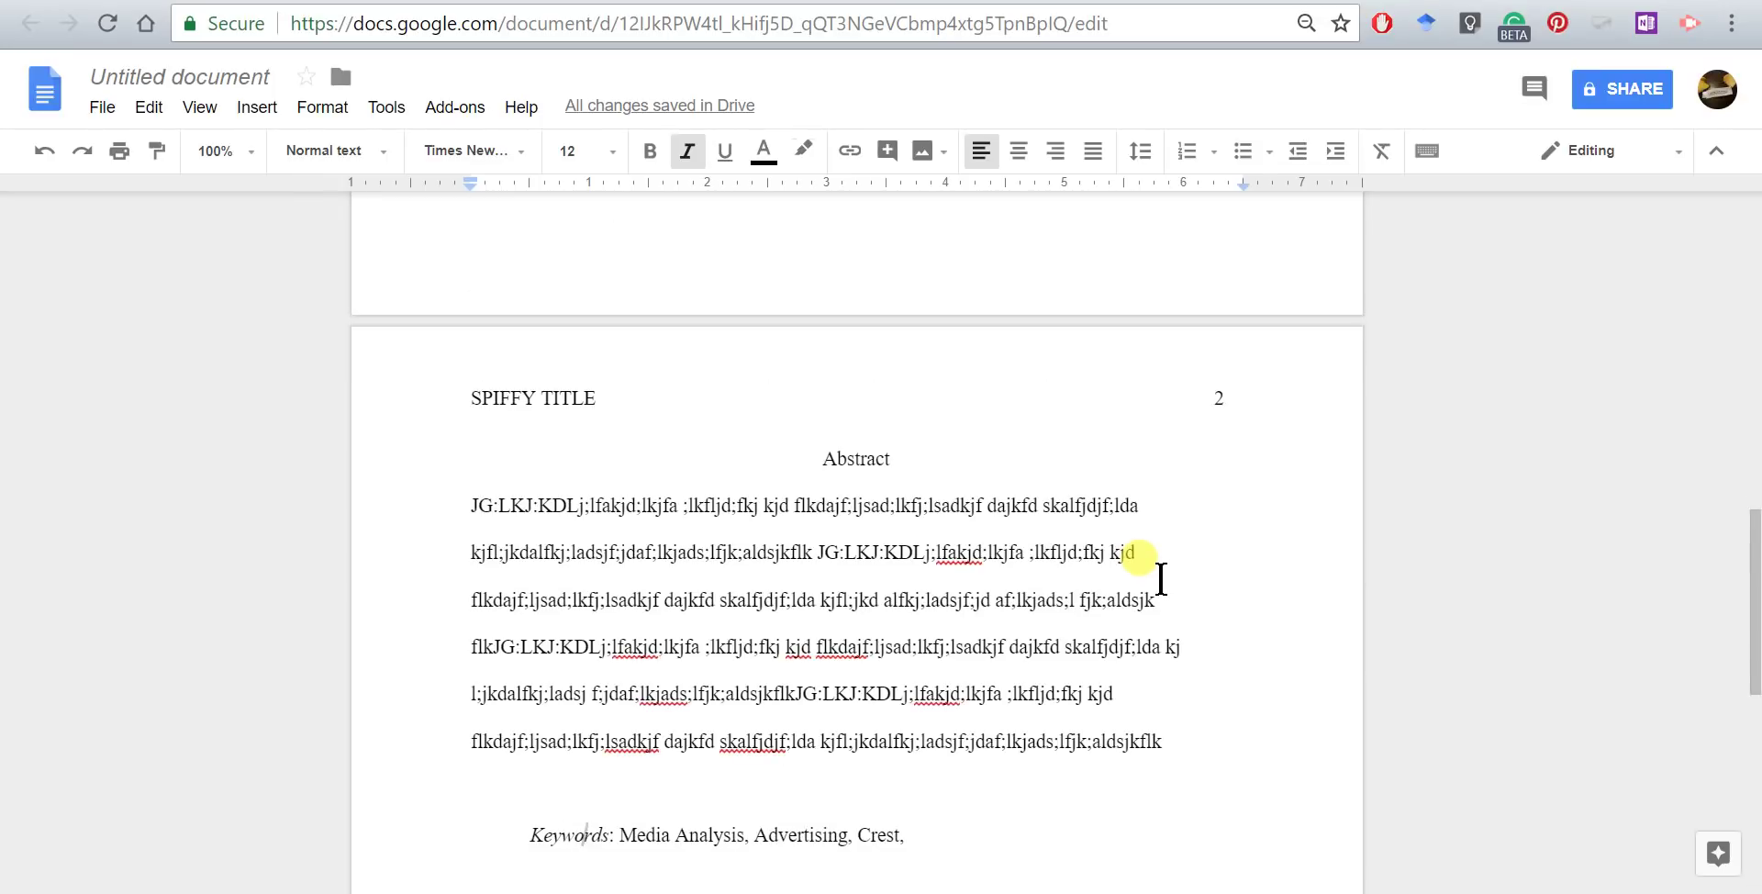
pyautogui.scroll(-6, 1162, 579)
pyautogui.scroll(9, 1161, 578)
pyautogui.scroll(-12, 1160, 576)
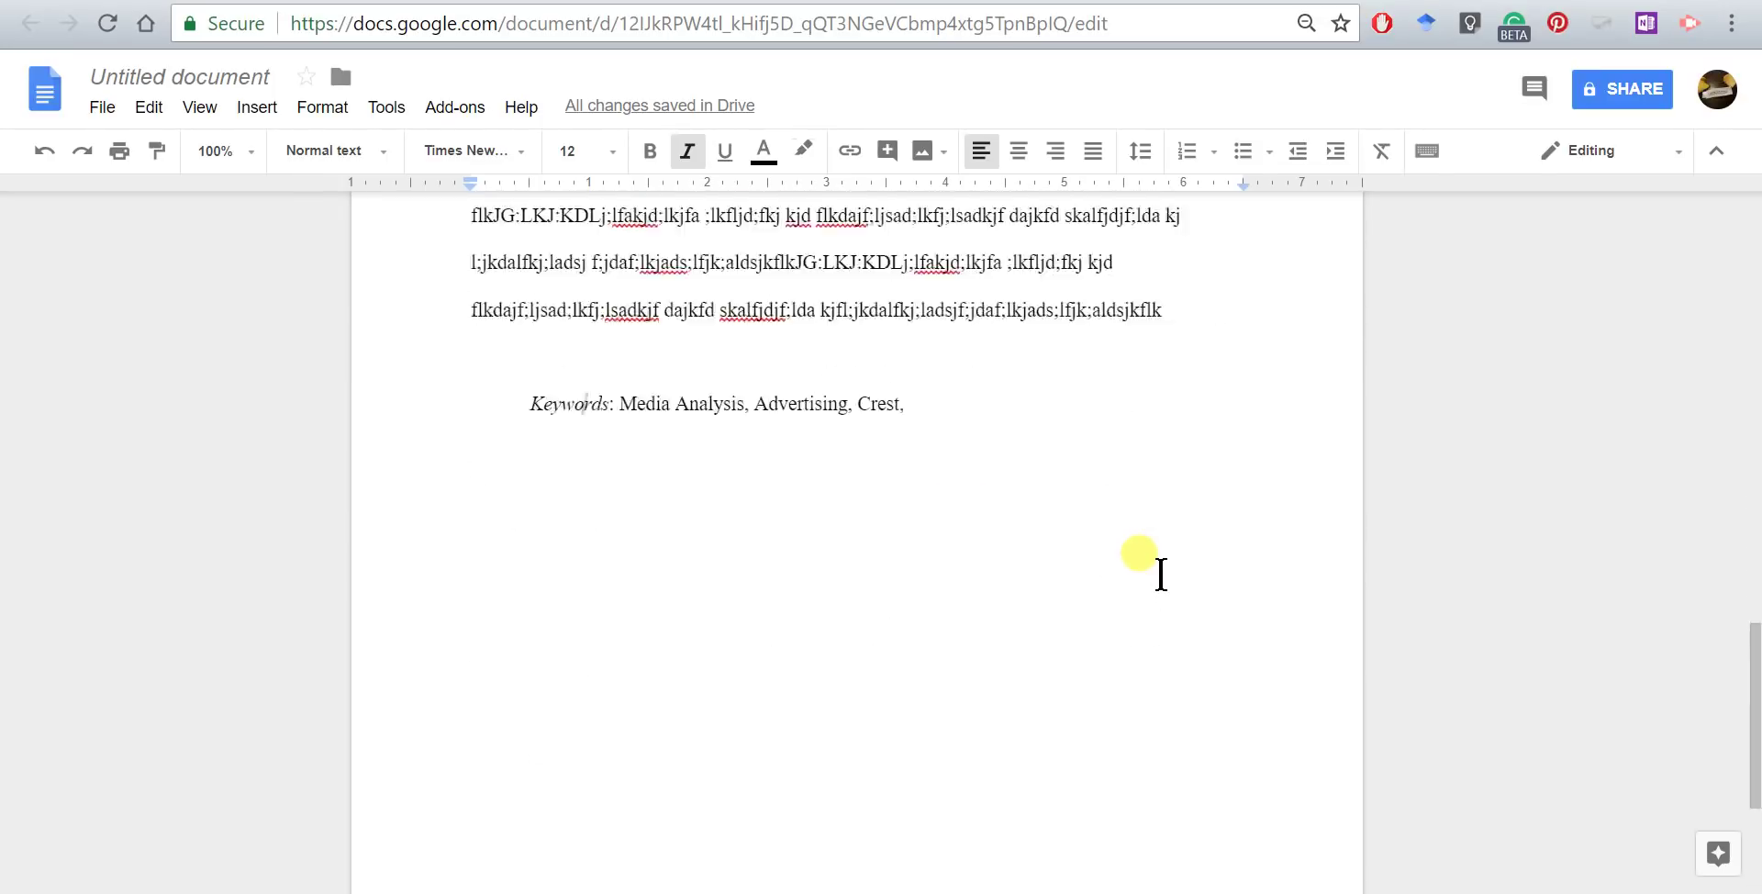
pyautogui.scroll(7, 1161, 573)
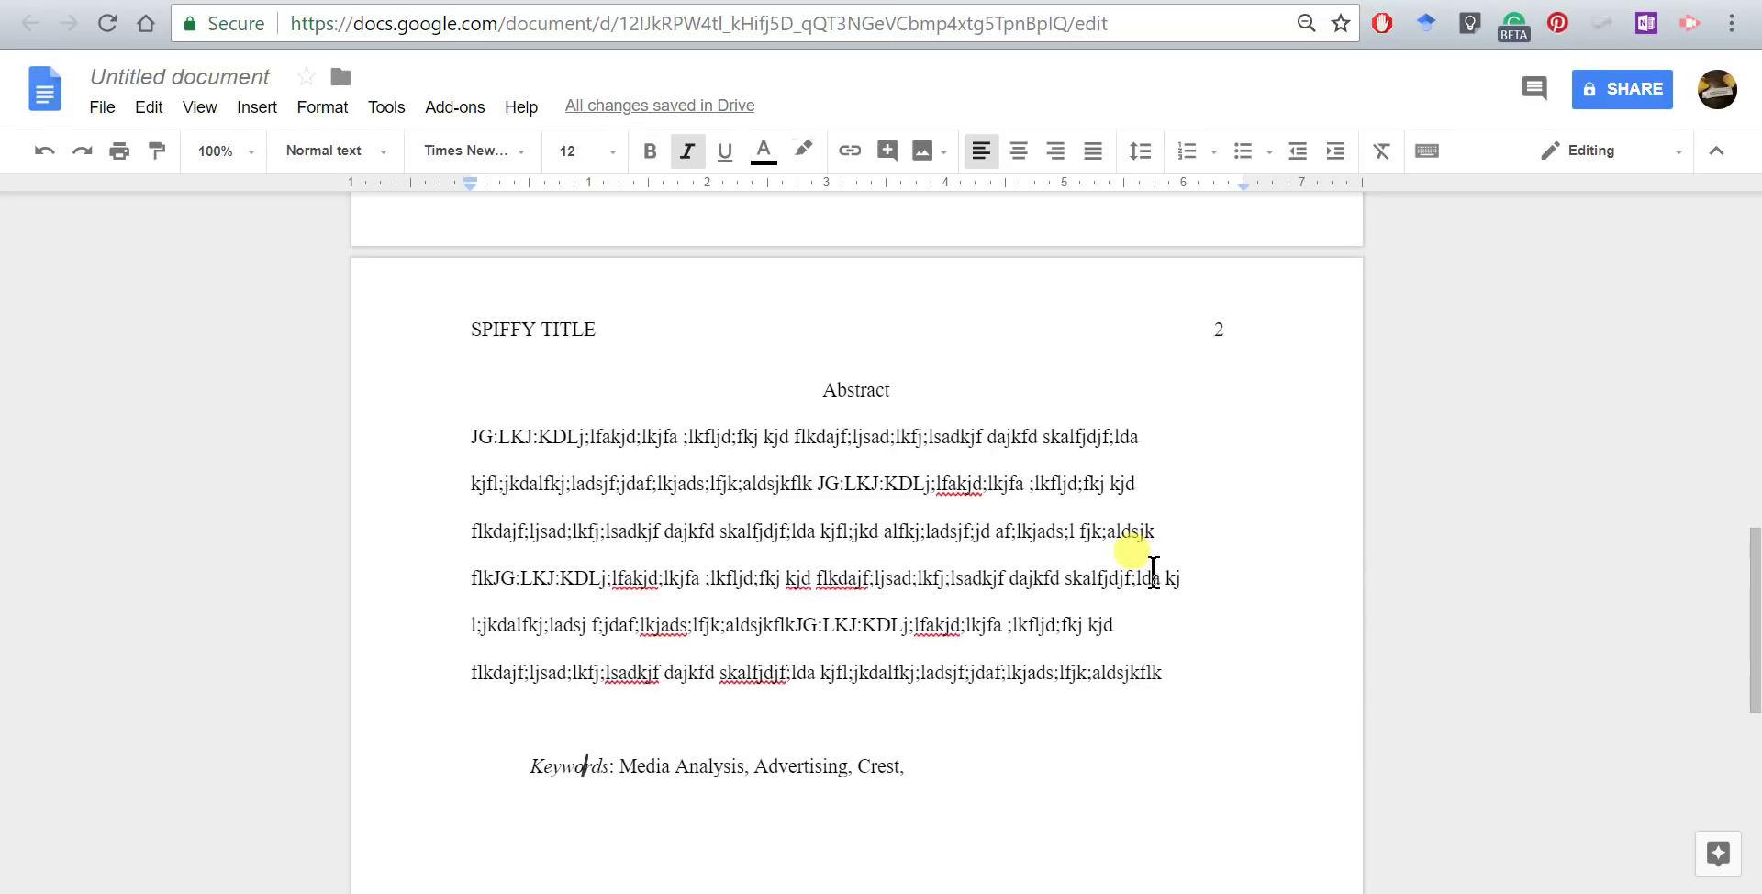
# Insert two page breaks after the Keywords line to add pages 3 and 4.
pyautogui.click(1003, 739)
pyautogui.click(1005, 767)
pyautogui.hotkey('ctrl', 'Return')
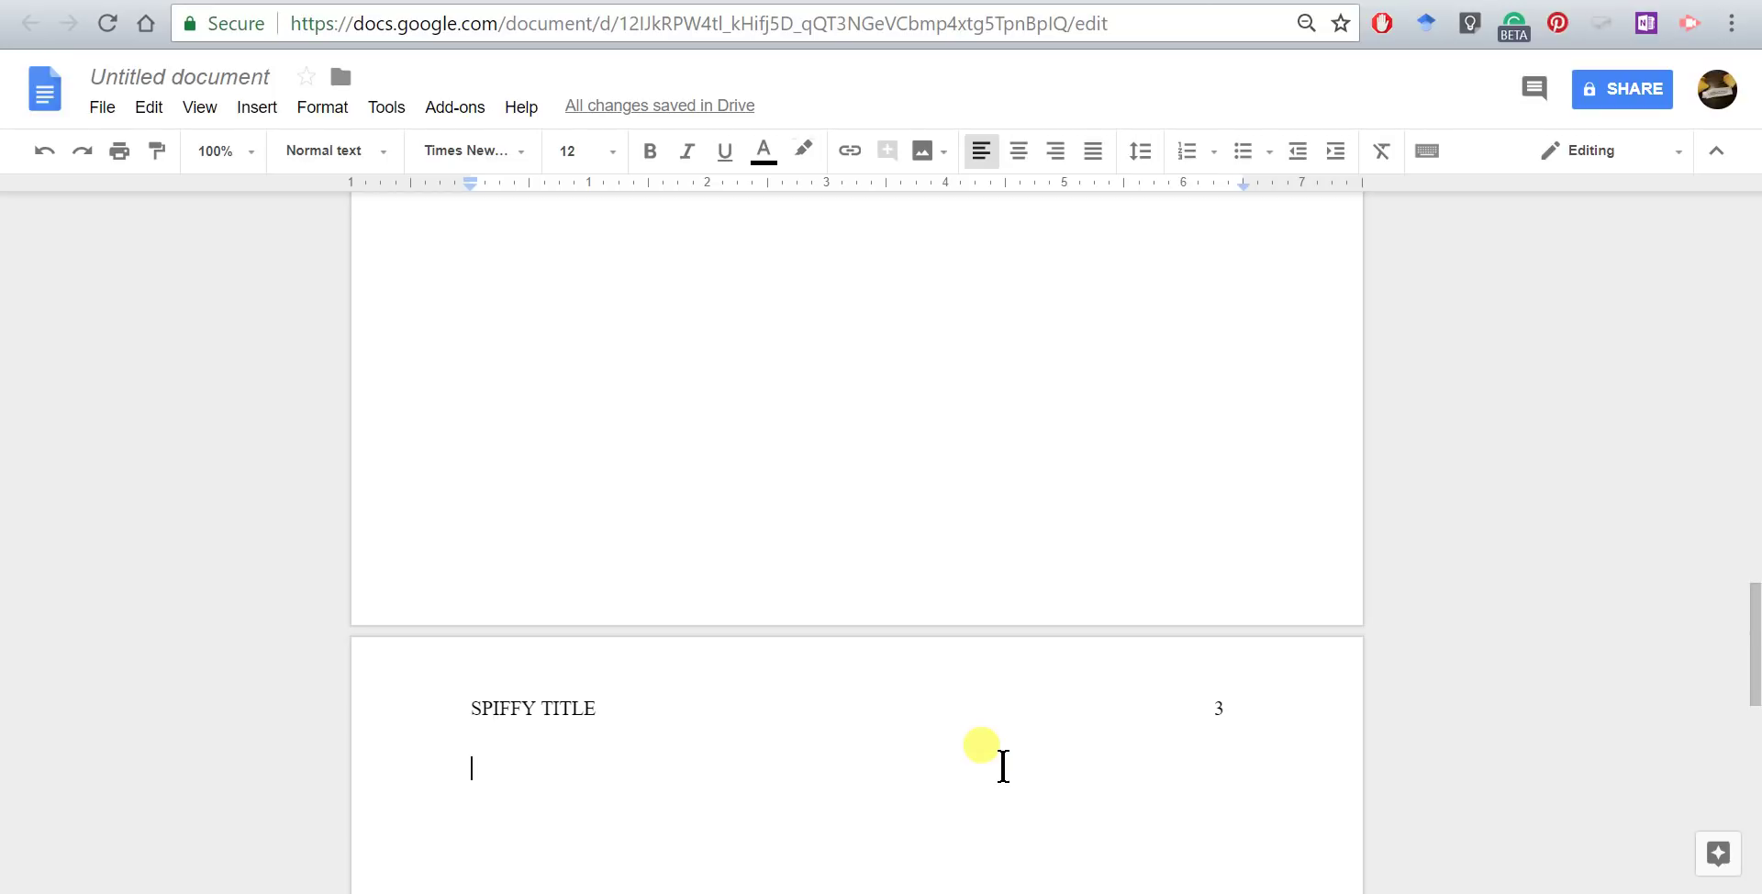
pyautogui.hotkey('ctrl', 'Return')
pyautogui.scroll(3, 1002, 767)
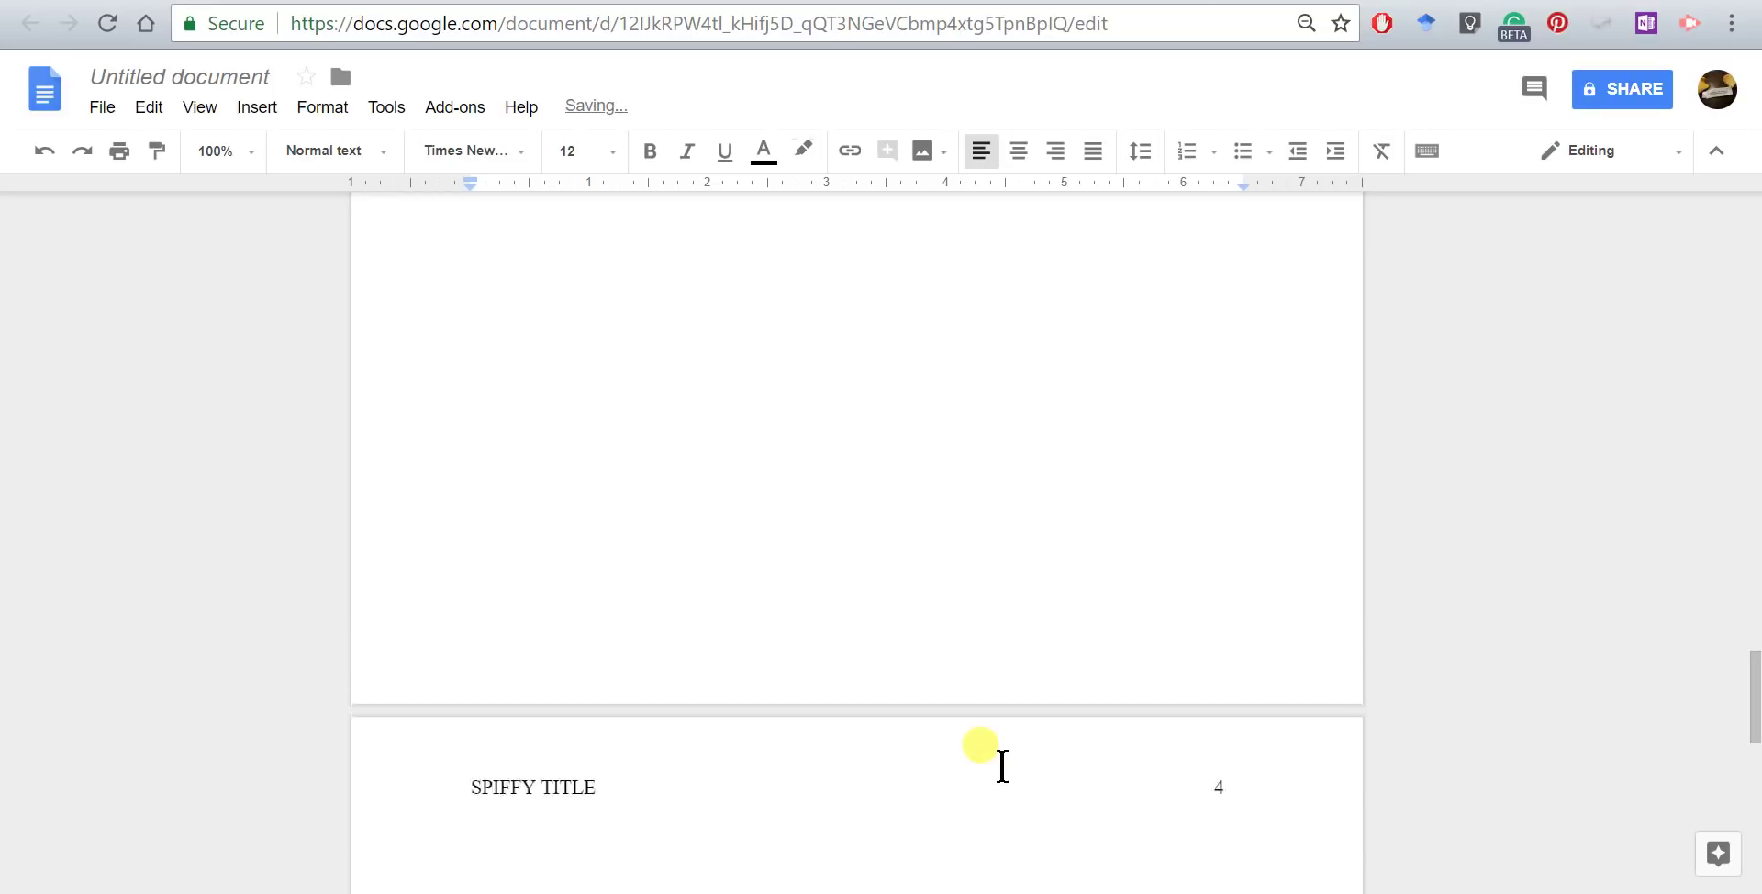
pyautogui.scroll(-2, 1002, 767)
pyautogui.scroll(-2, 1002, 768)
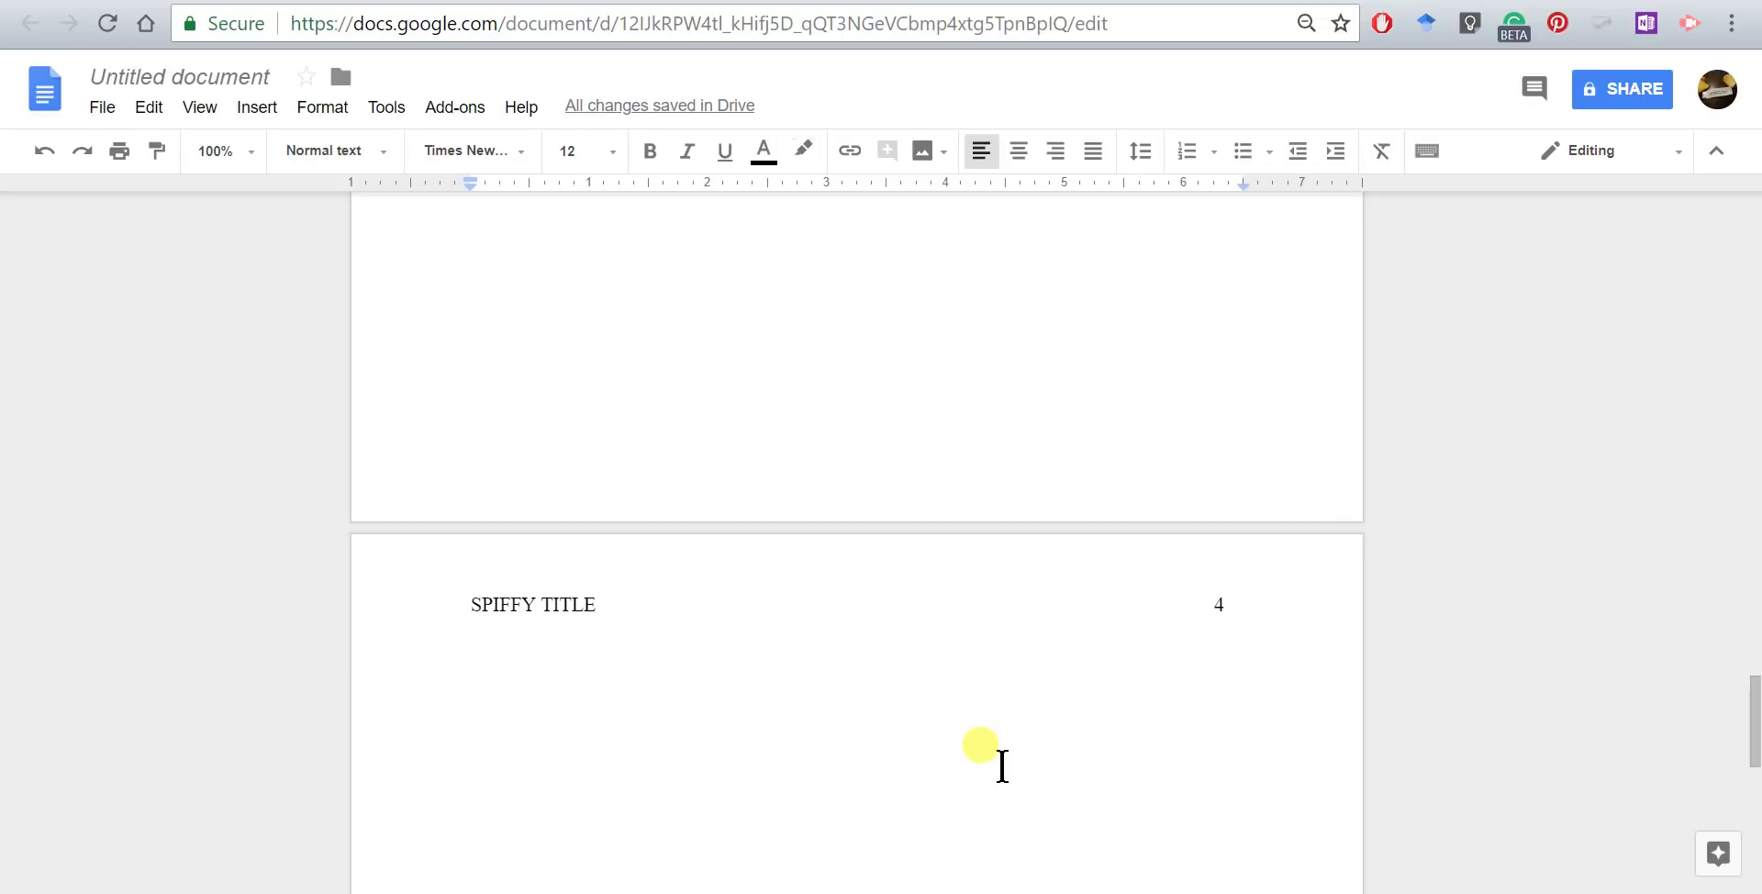
# Enter the heading "References" at the top of page 4, centre it, and place the cursor on the left-aligned line below.
pyautogui.write('Referen')
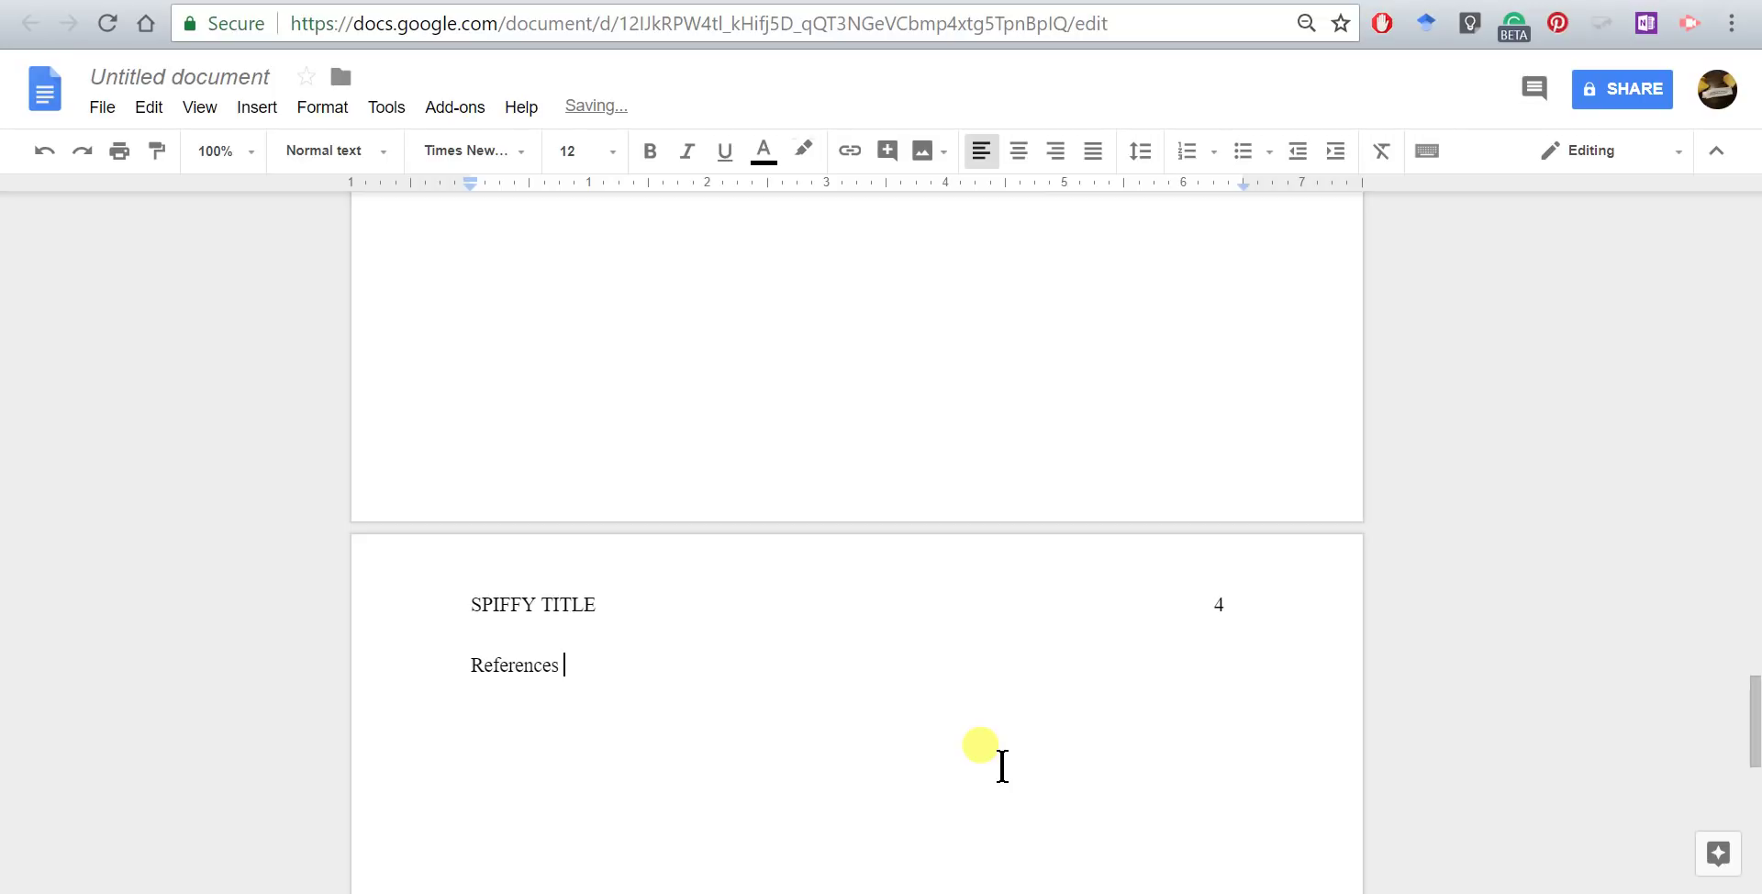
pyautogui.write('ces')
pyautogui.press('Return')
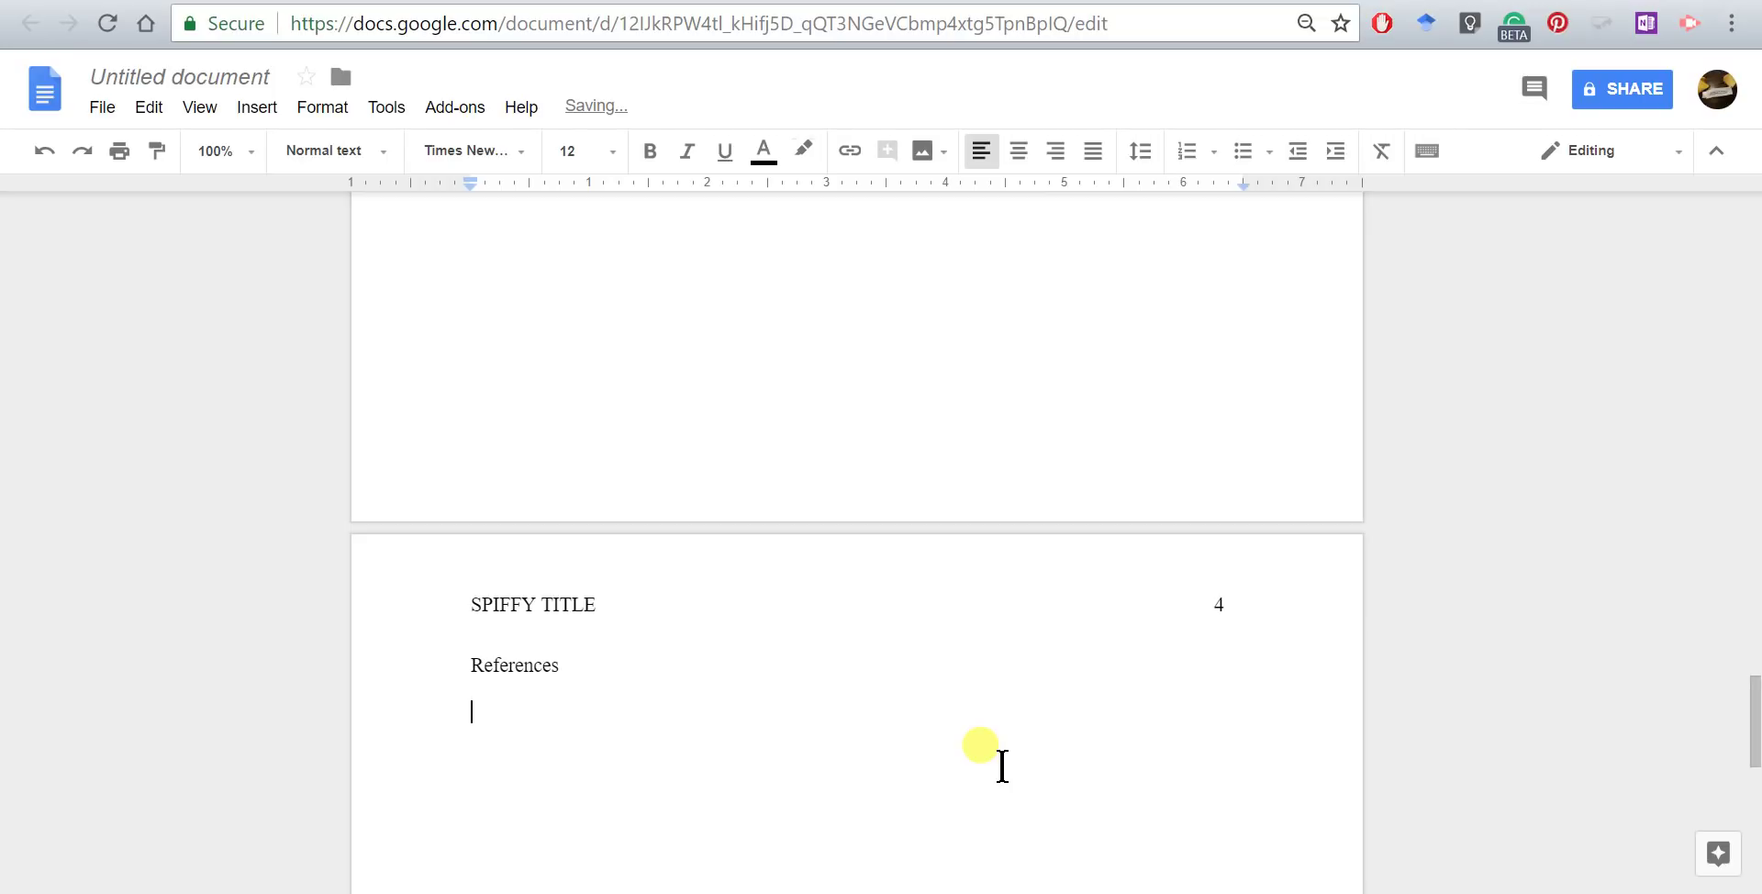
pyautogui.click(473, 666)
pyautogui.click(1018, 150)
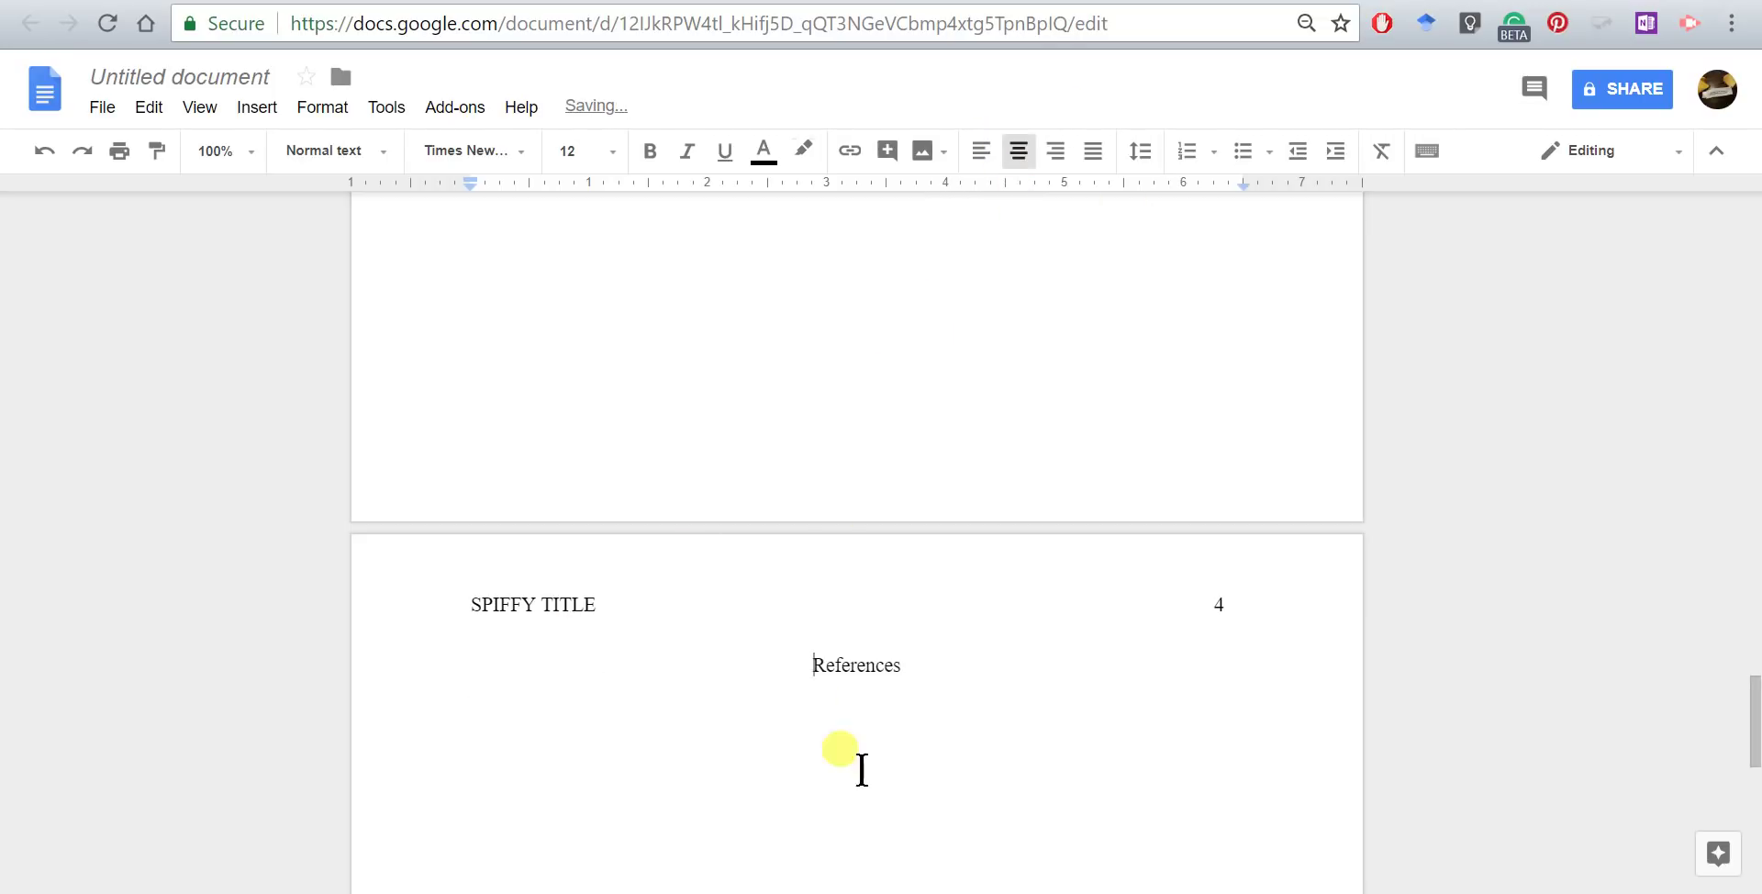
pyautogui.click(551, 711)
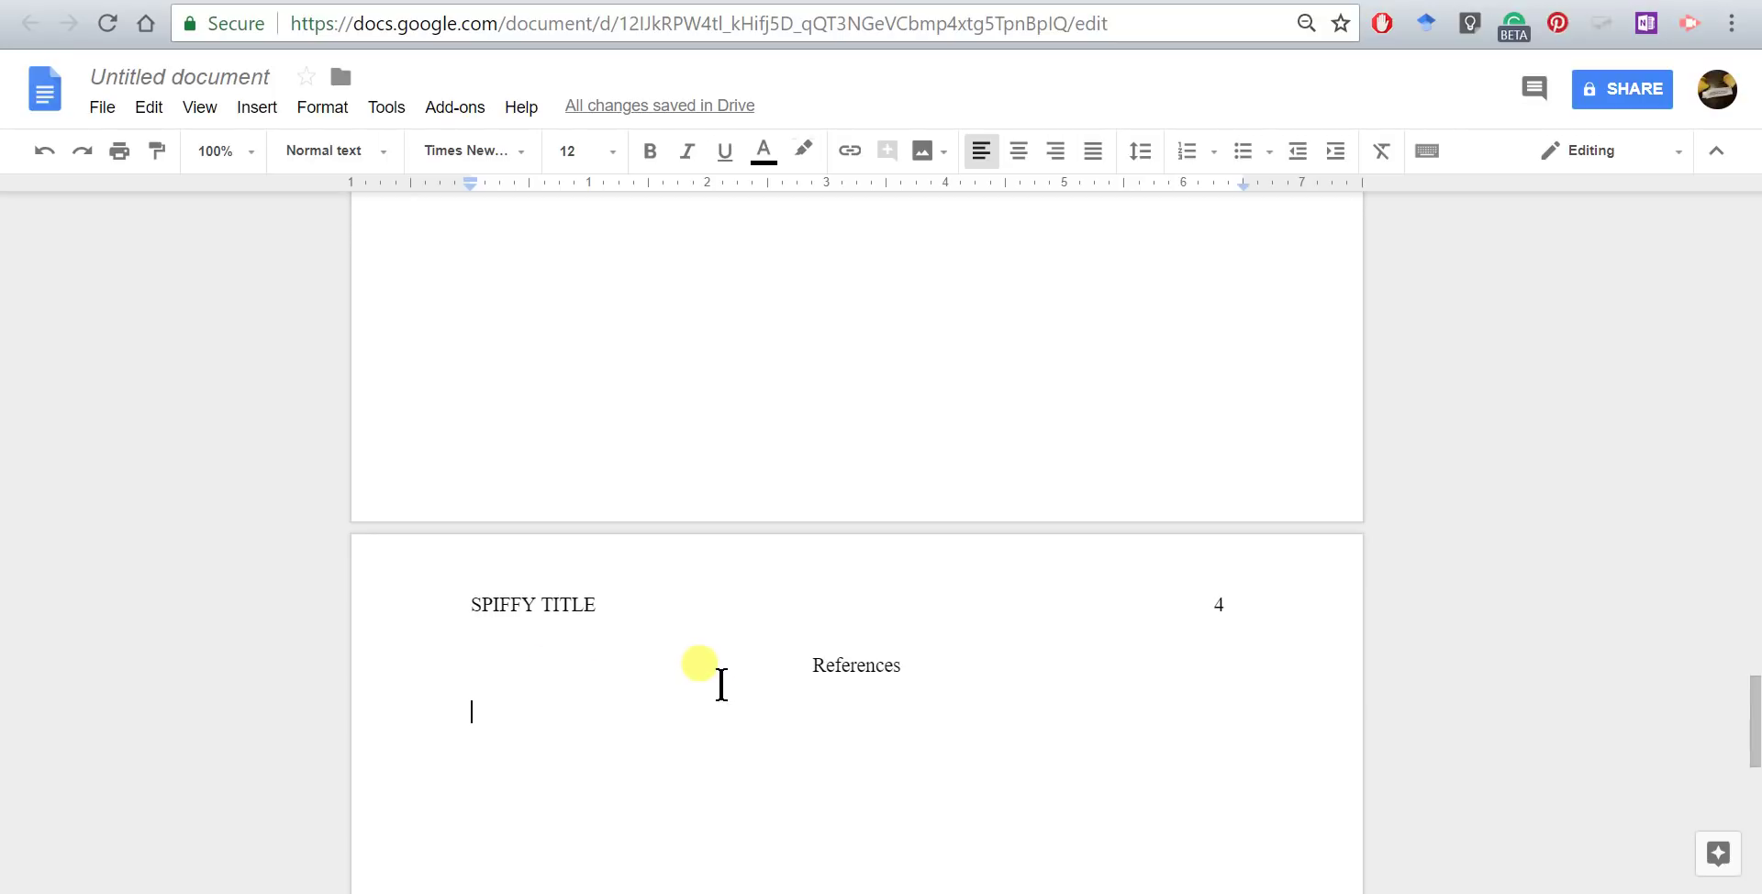
# Delete the page break on page 3 that precedes the References heading.
pyautogui.scroll(5, 721, 684)
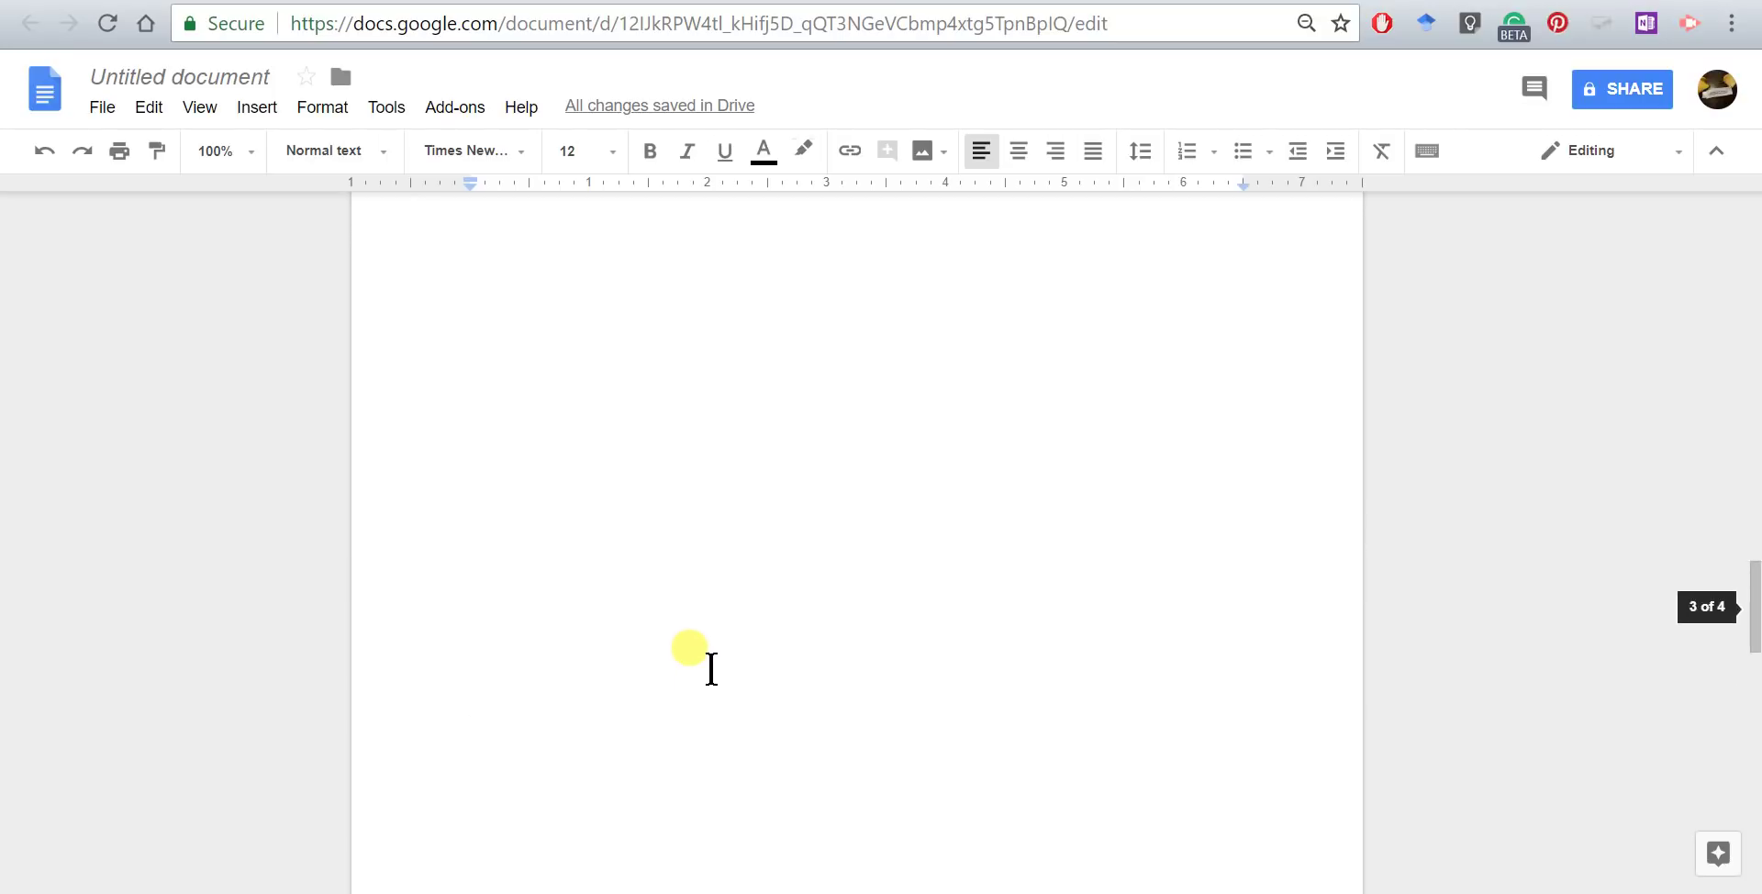
pyautogui.scroll(-6, 711, 669)
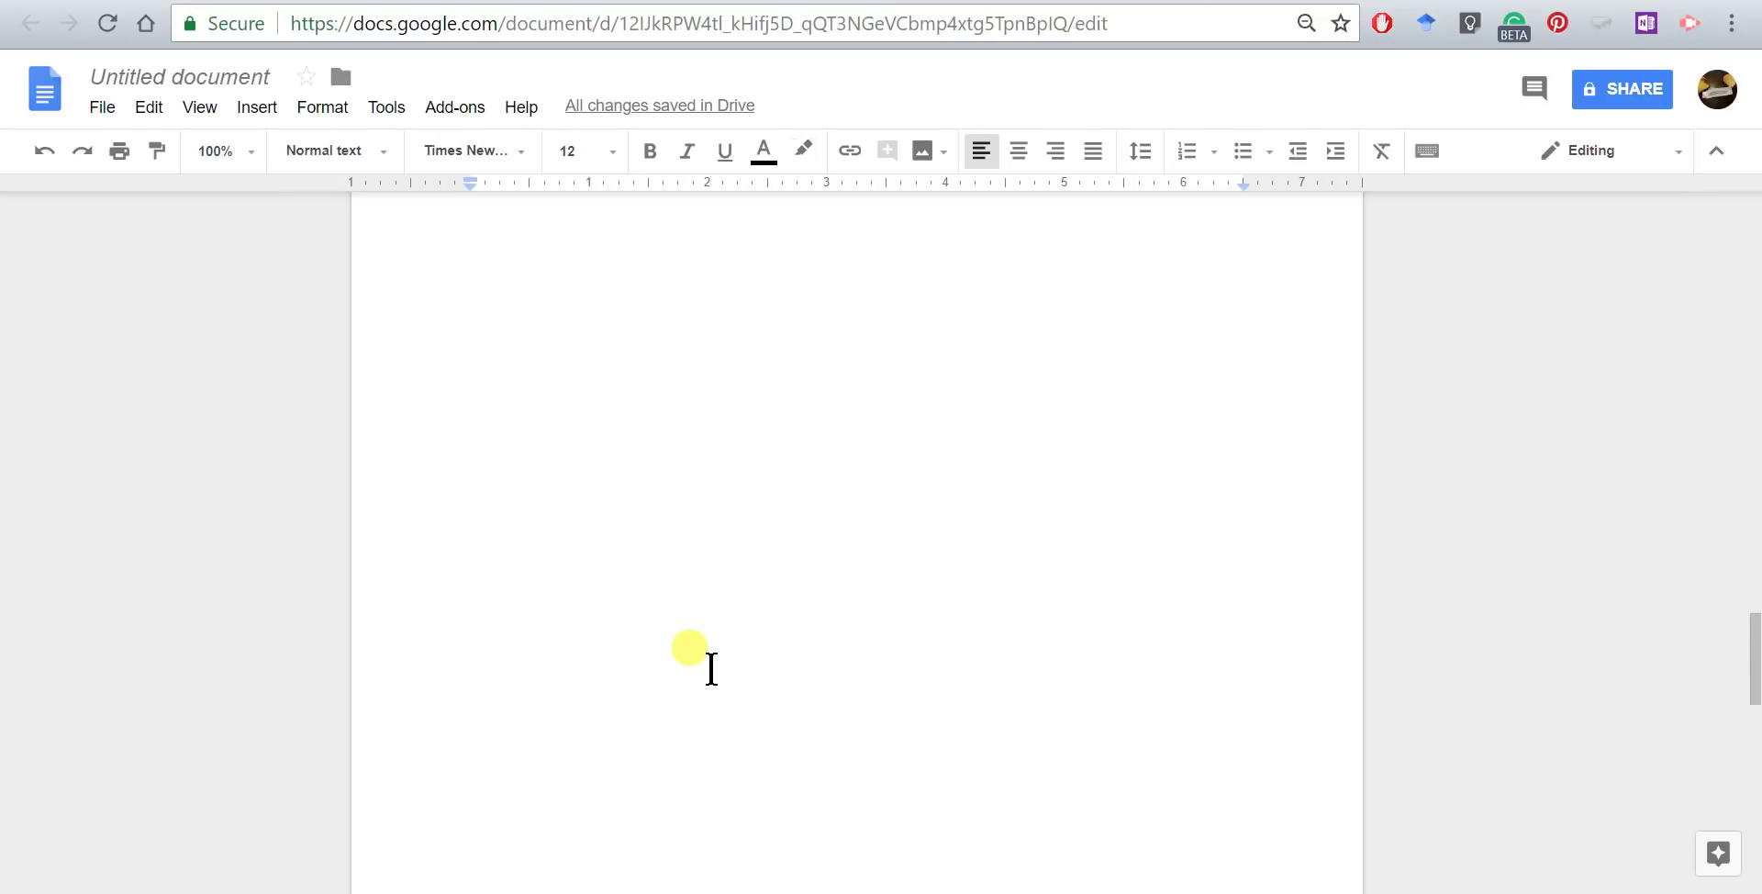
pyautogui.scroll(1, 560, 771)
pyautogui.scroll(10, 555, 766)
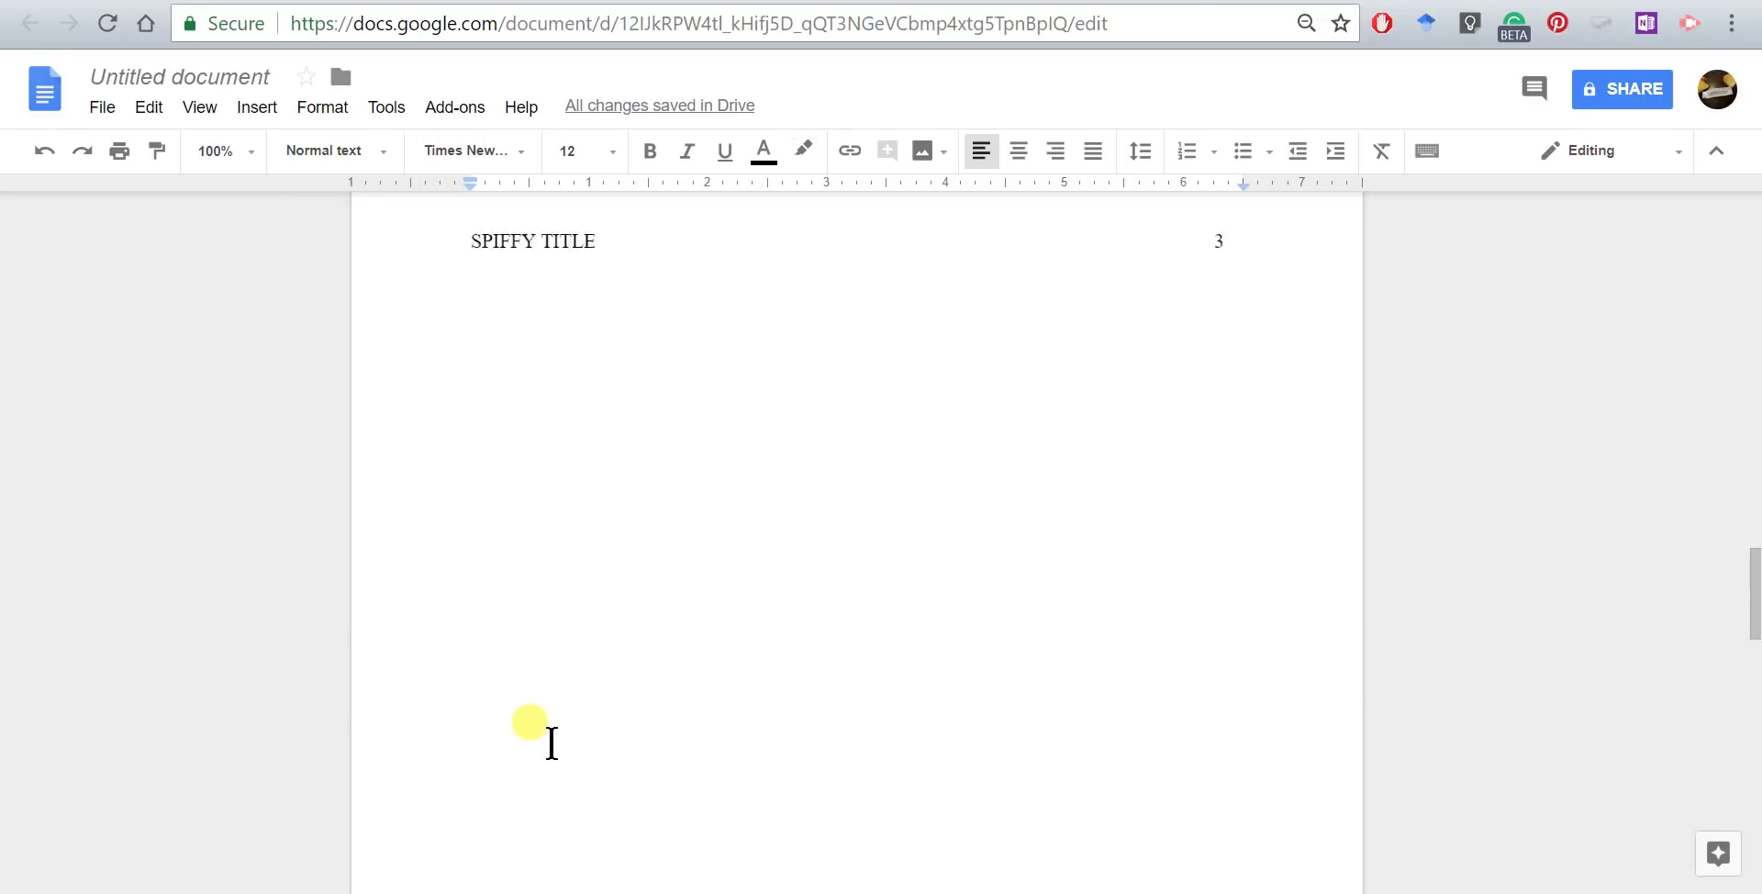
pyautogui.scroll(-5, 555, 766)
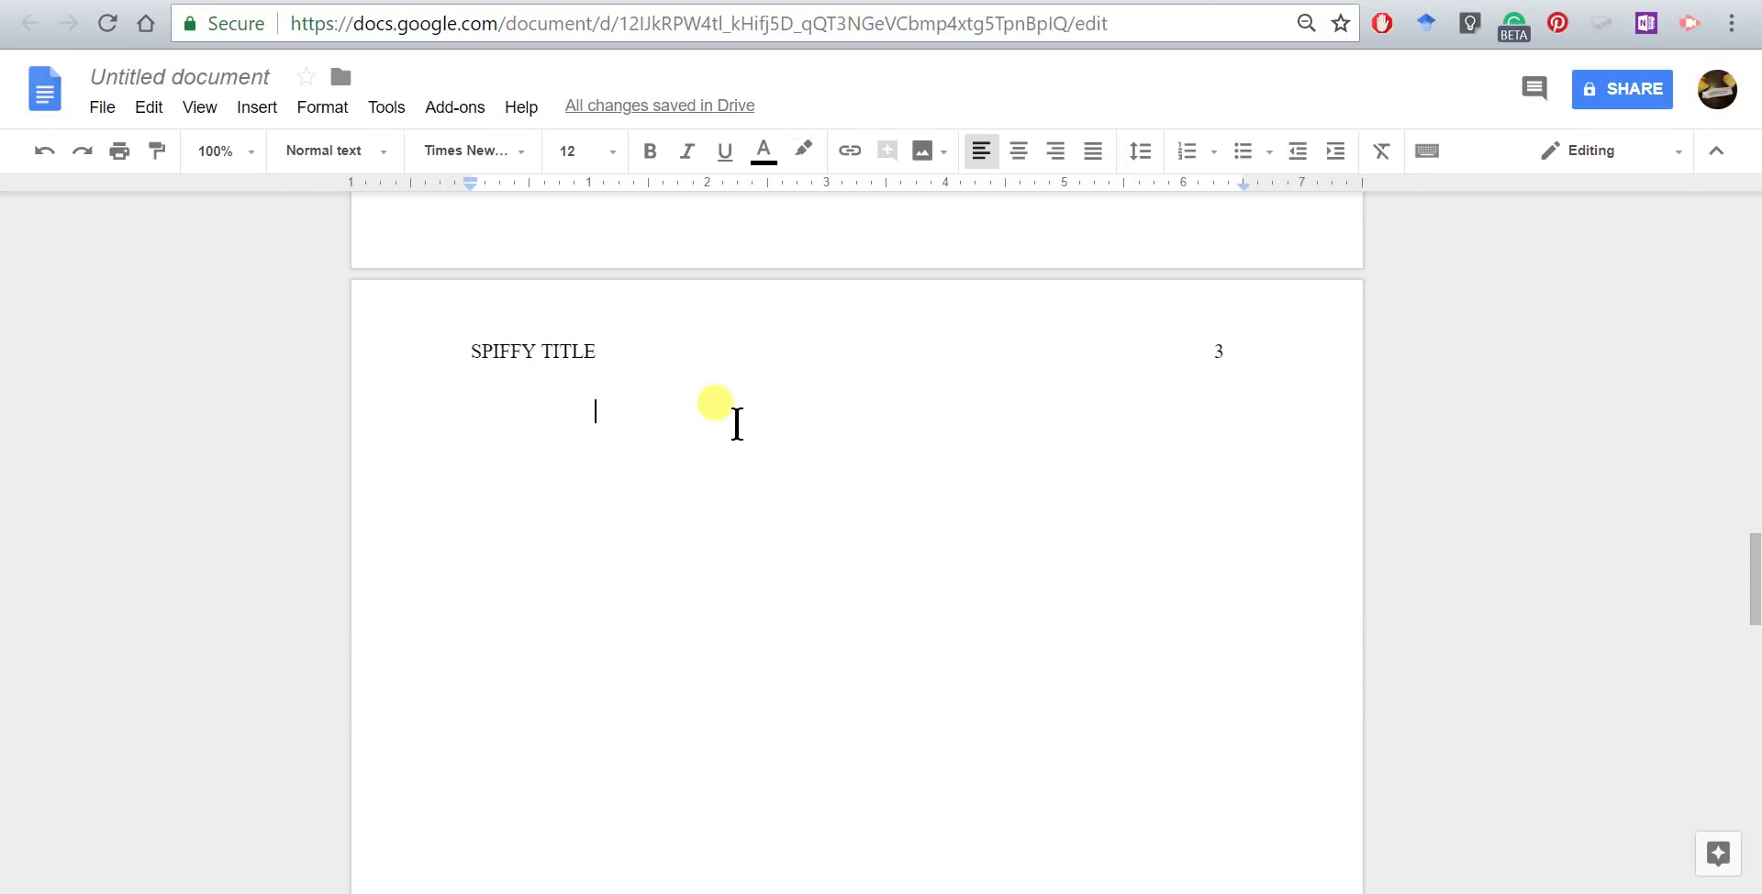
pyautogui.press('BackSpace')
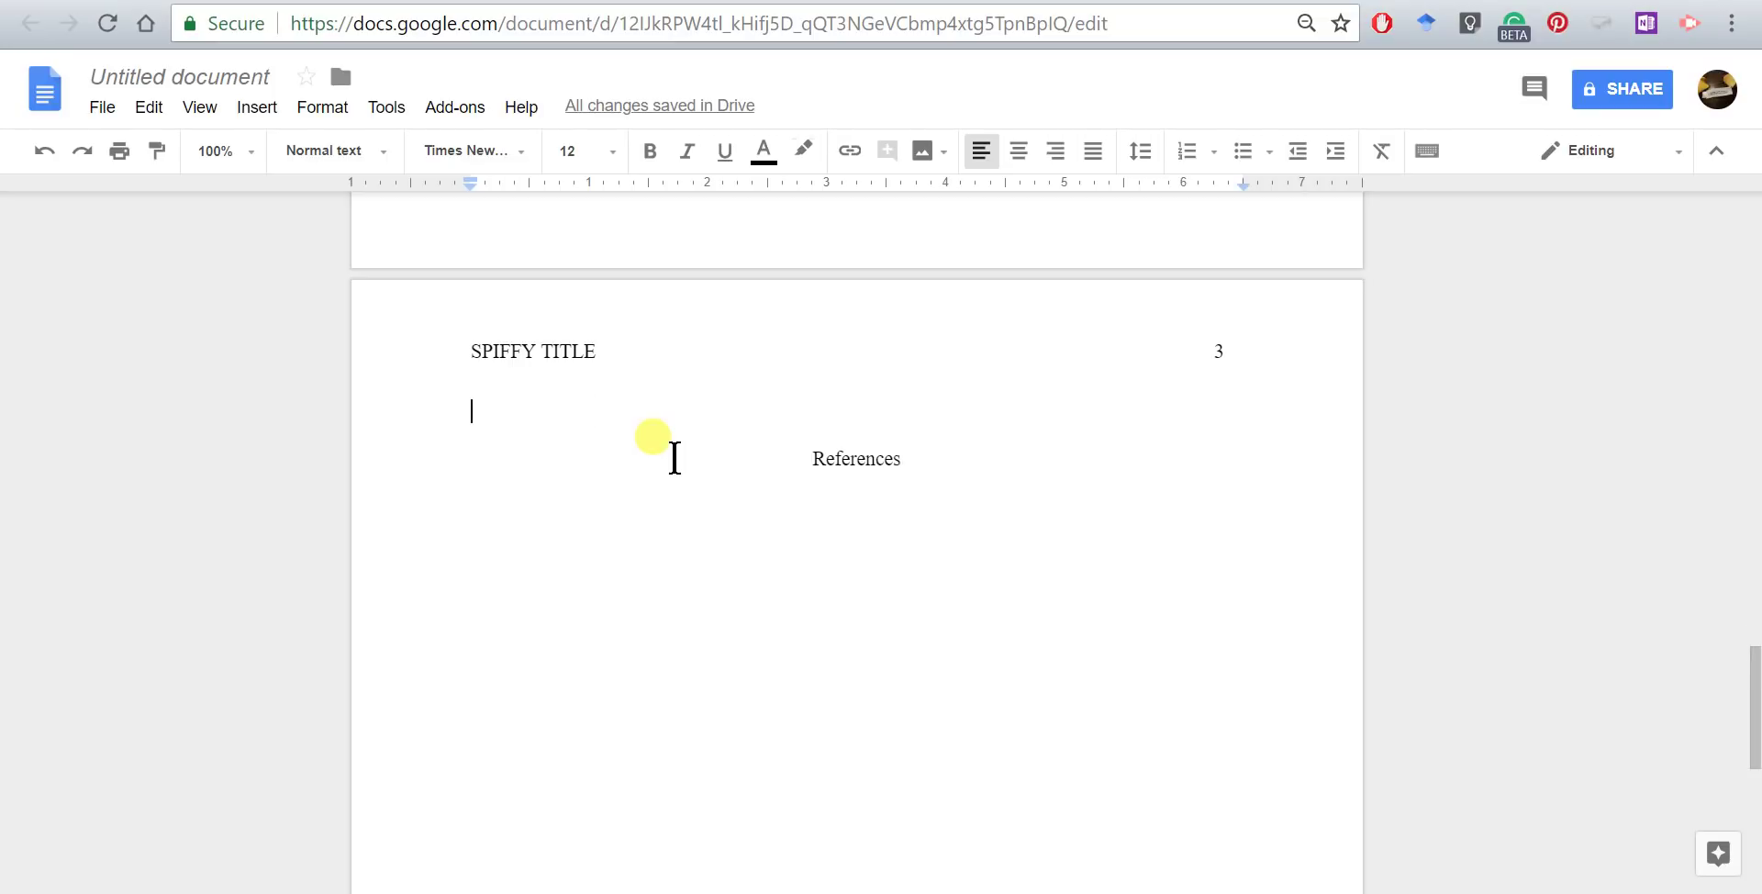
# Enter the centred first title line "Spiffy Title:" at the top of page 3, above the References heading.
pyautogui.click(1018, 151)
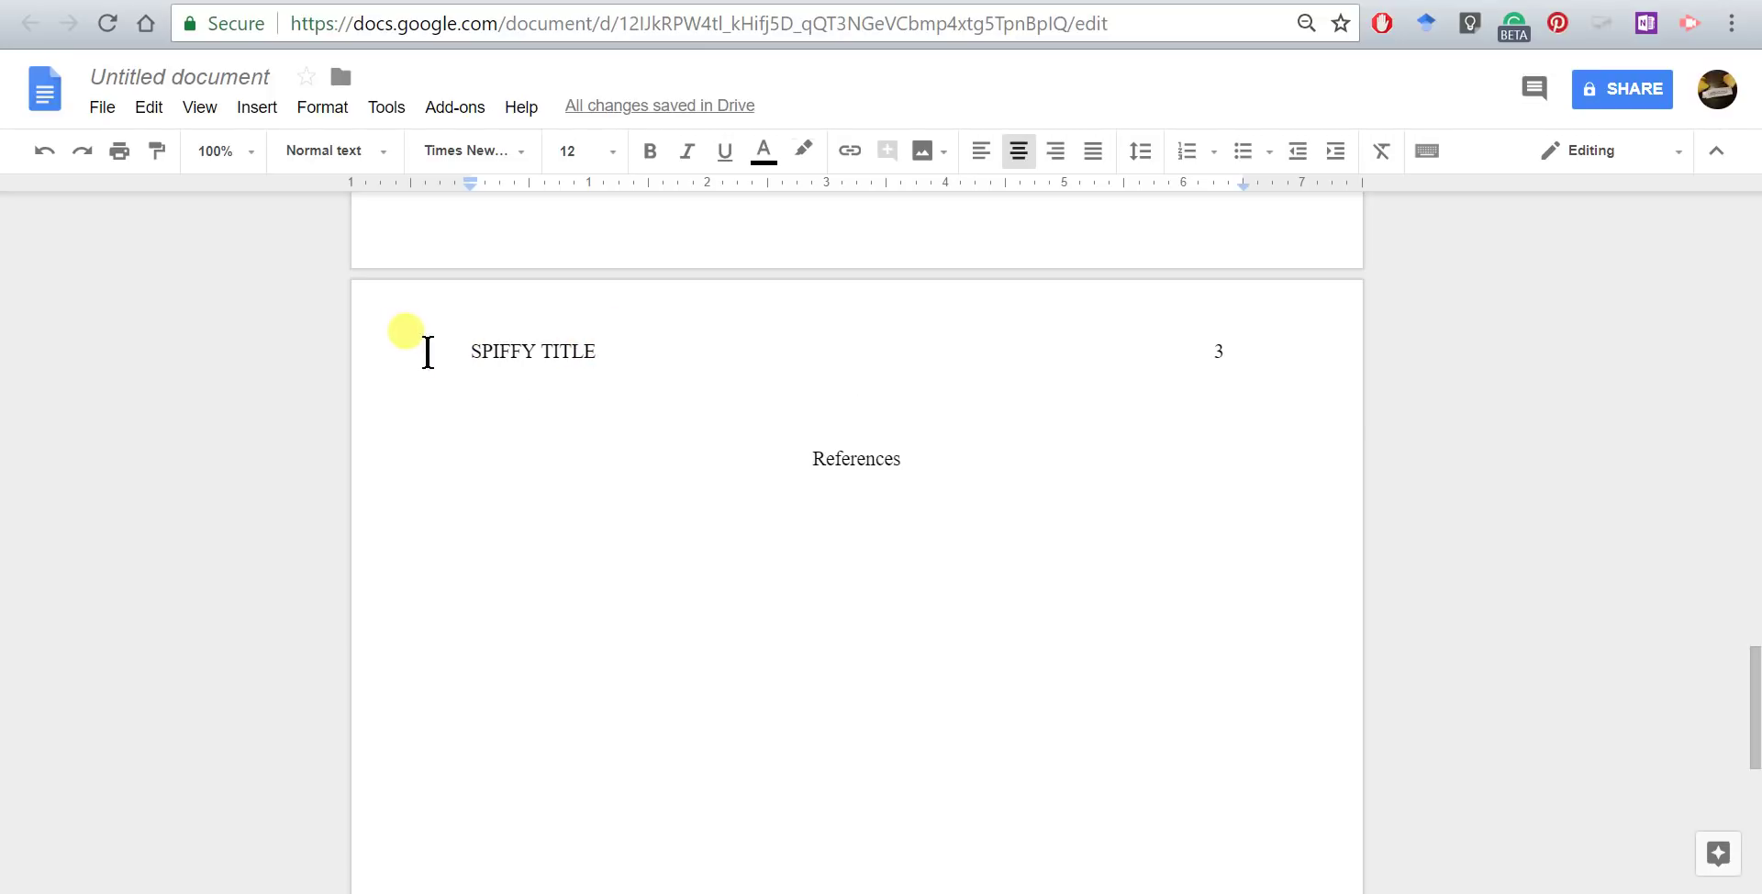
pyautogui.write('Spi')
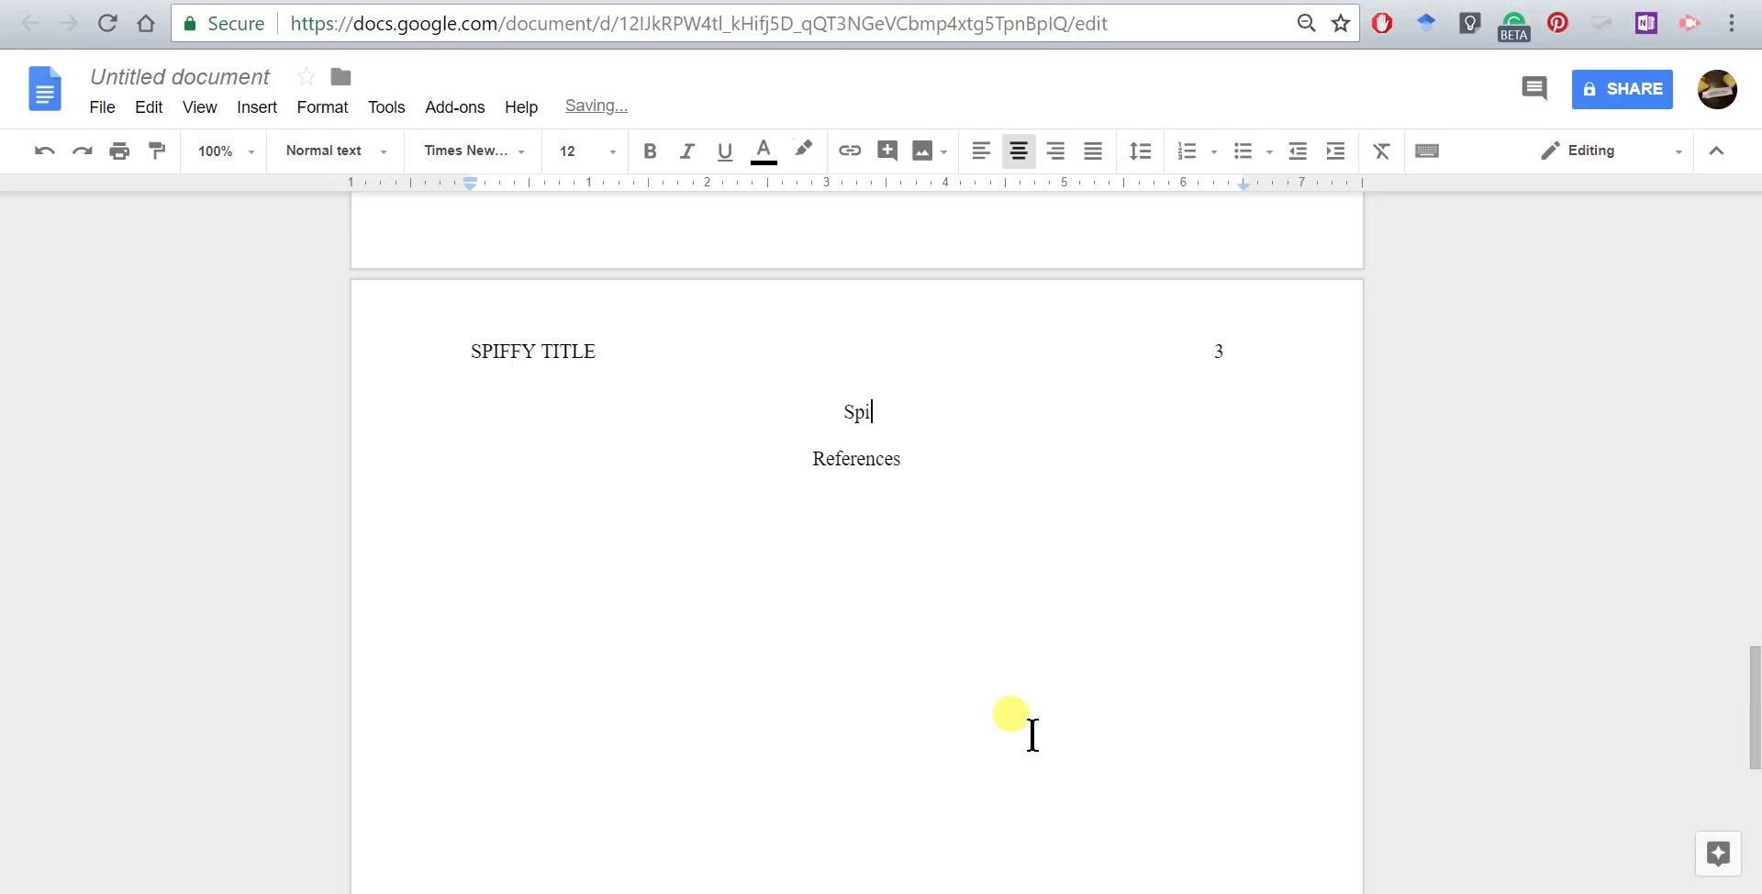
pyautogui.write('ffy Title:')
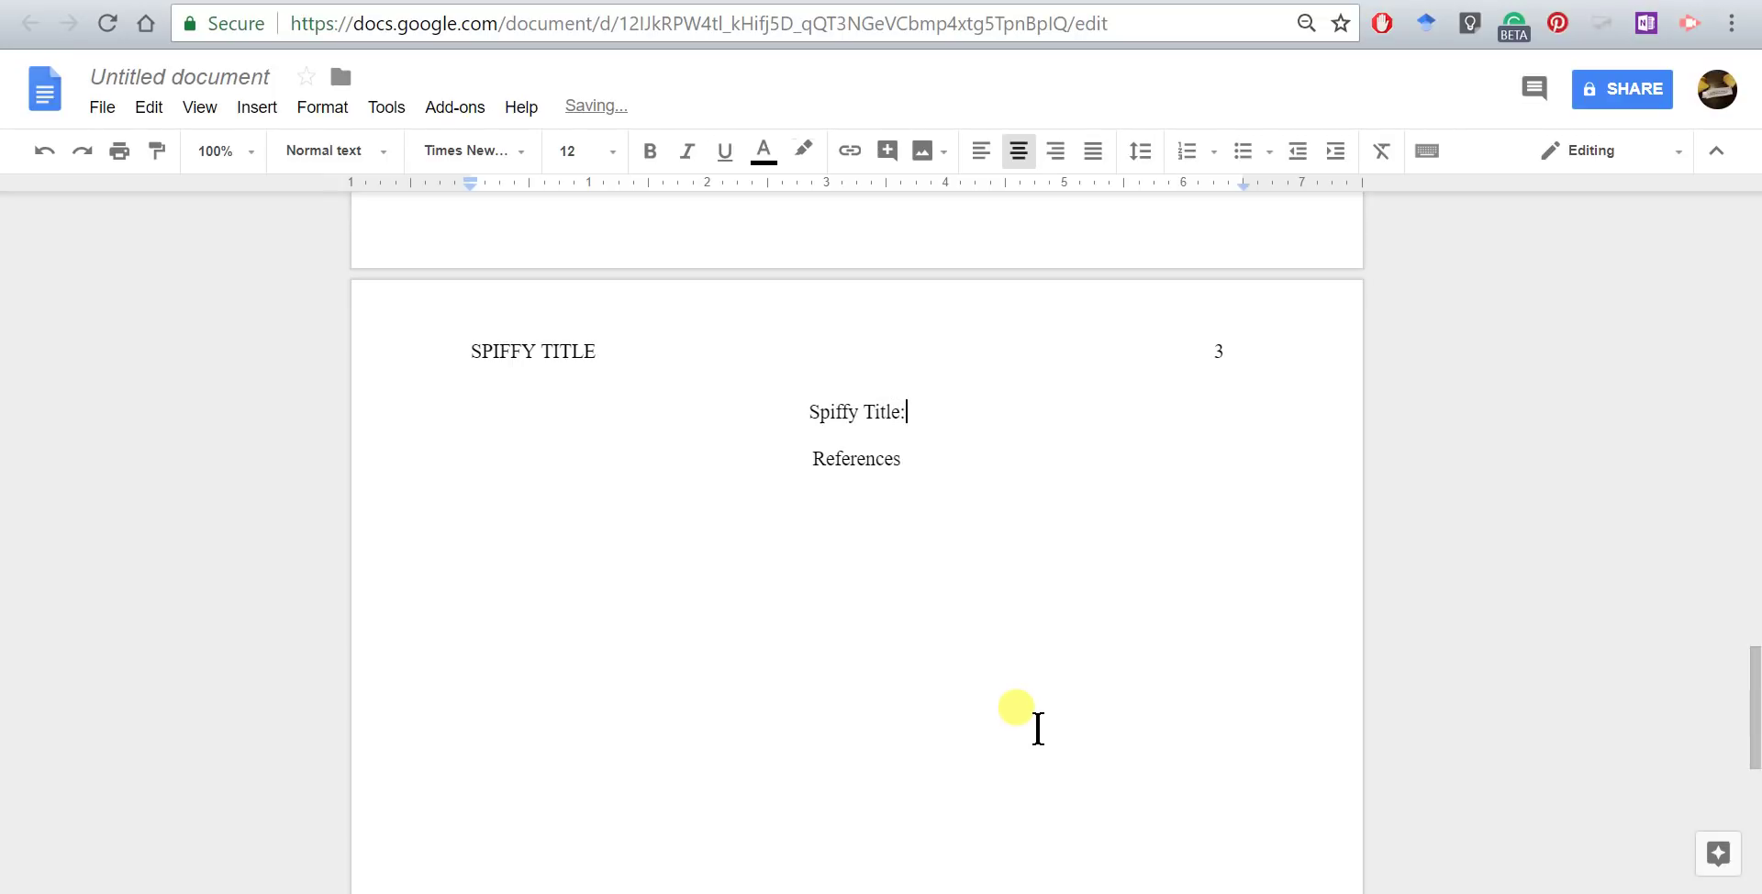
pyautogui.press('Return')
# Add the centred second title line "A Look at Titles through the Ages" below "Spiffy Title:".
pyautogui.write('I')
pyautogui.press('BackSpace')
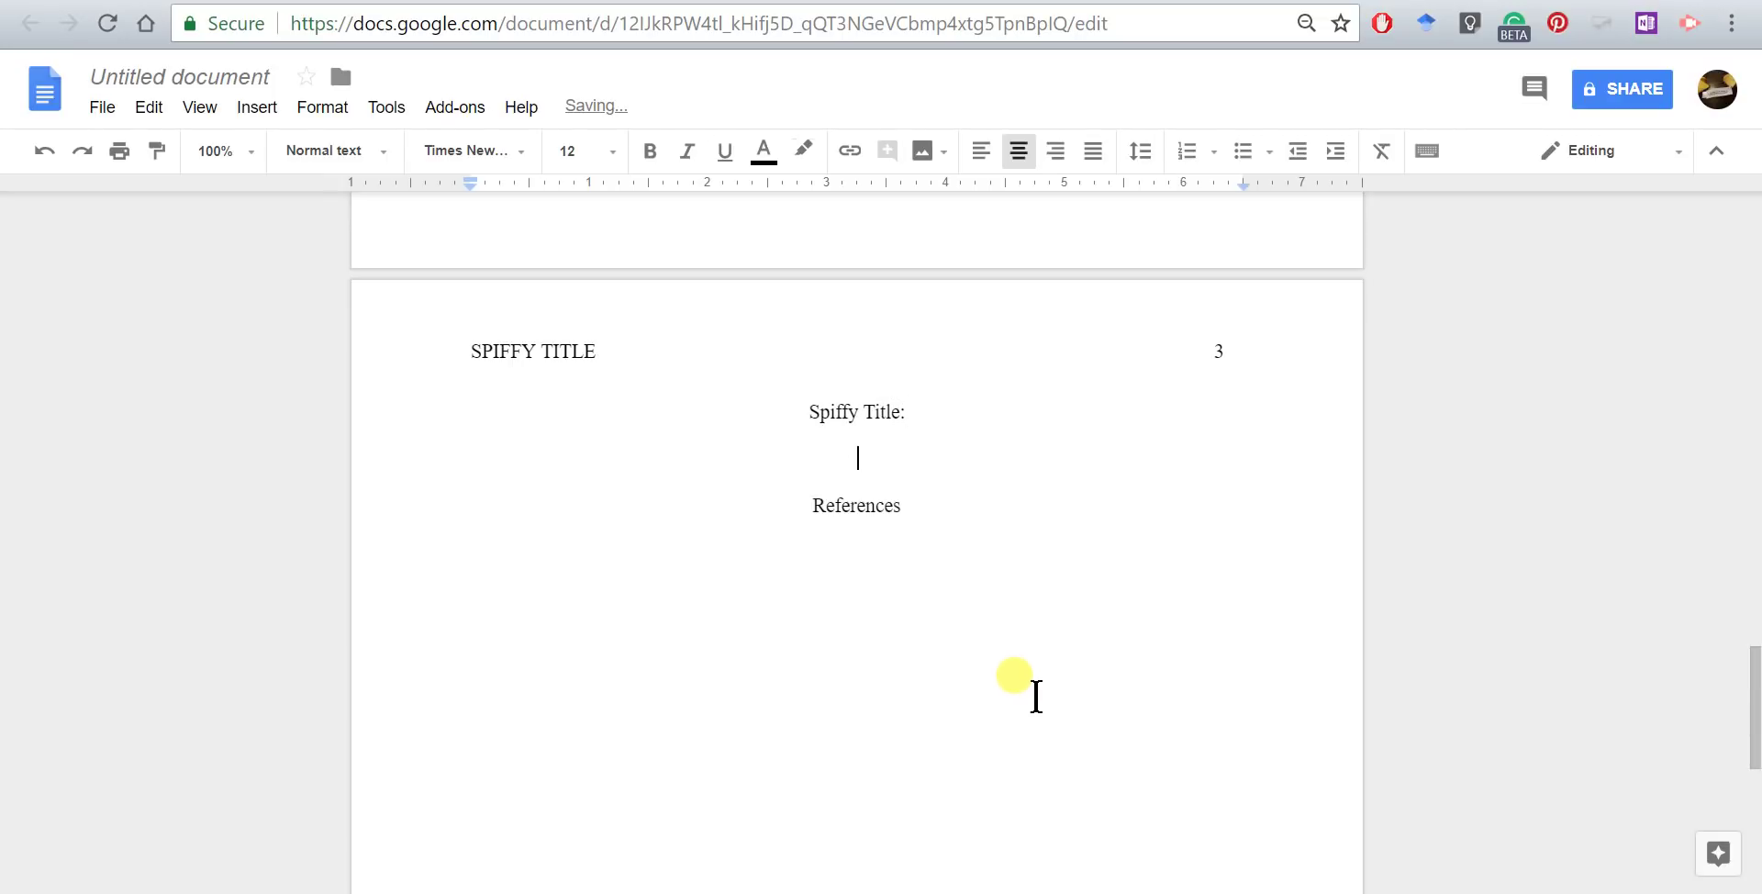
pyautogui.write('A Look at titl')
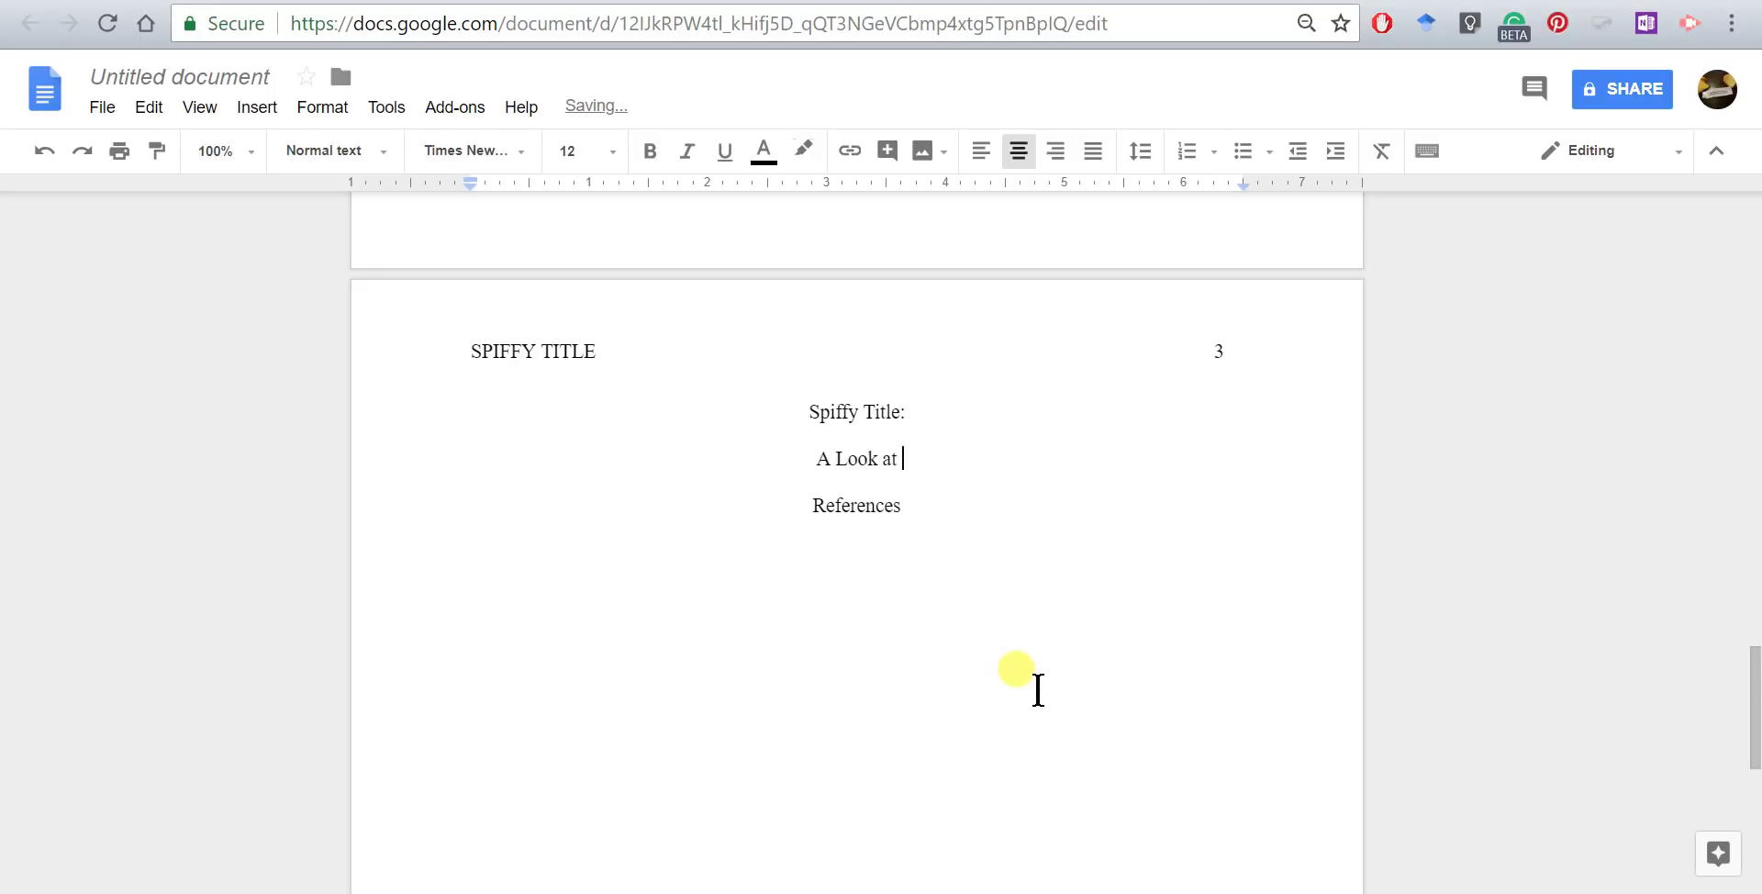
pyautogui.press('BackSpace')
pyautogui.press('BackSpace')
pyautogui.press('BackSpace')
pyautogui.press('BackSpace')
pyautogui.write('Titles ')
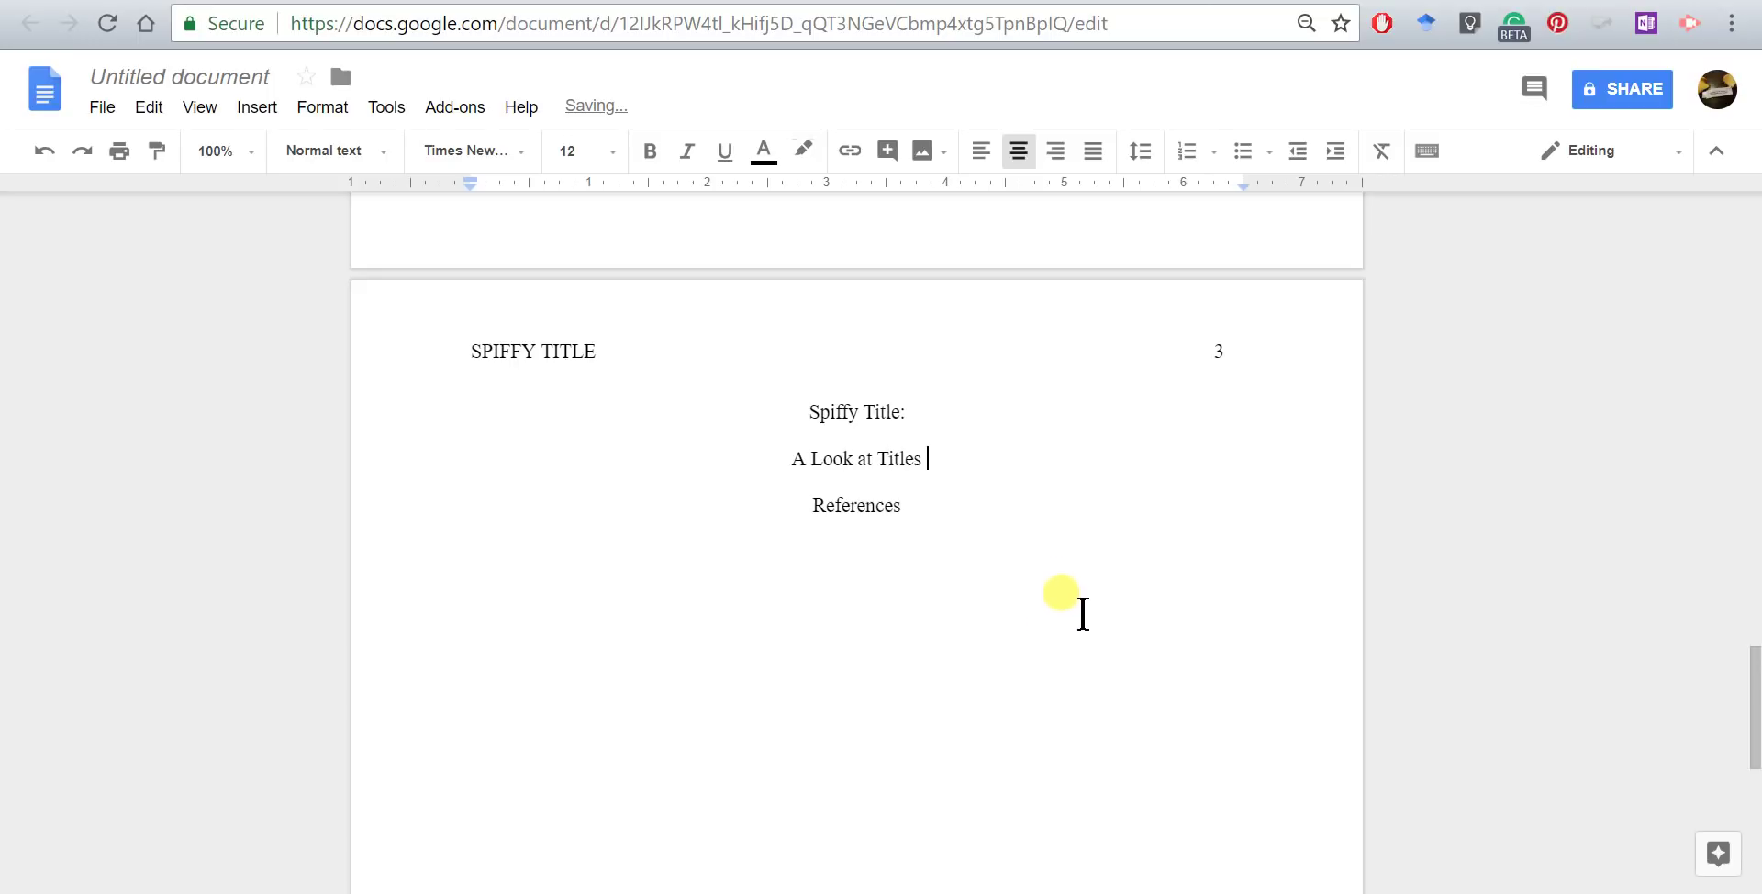
pyautogui.write('through the Ages')
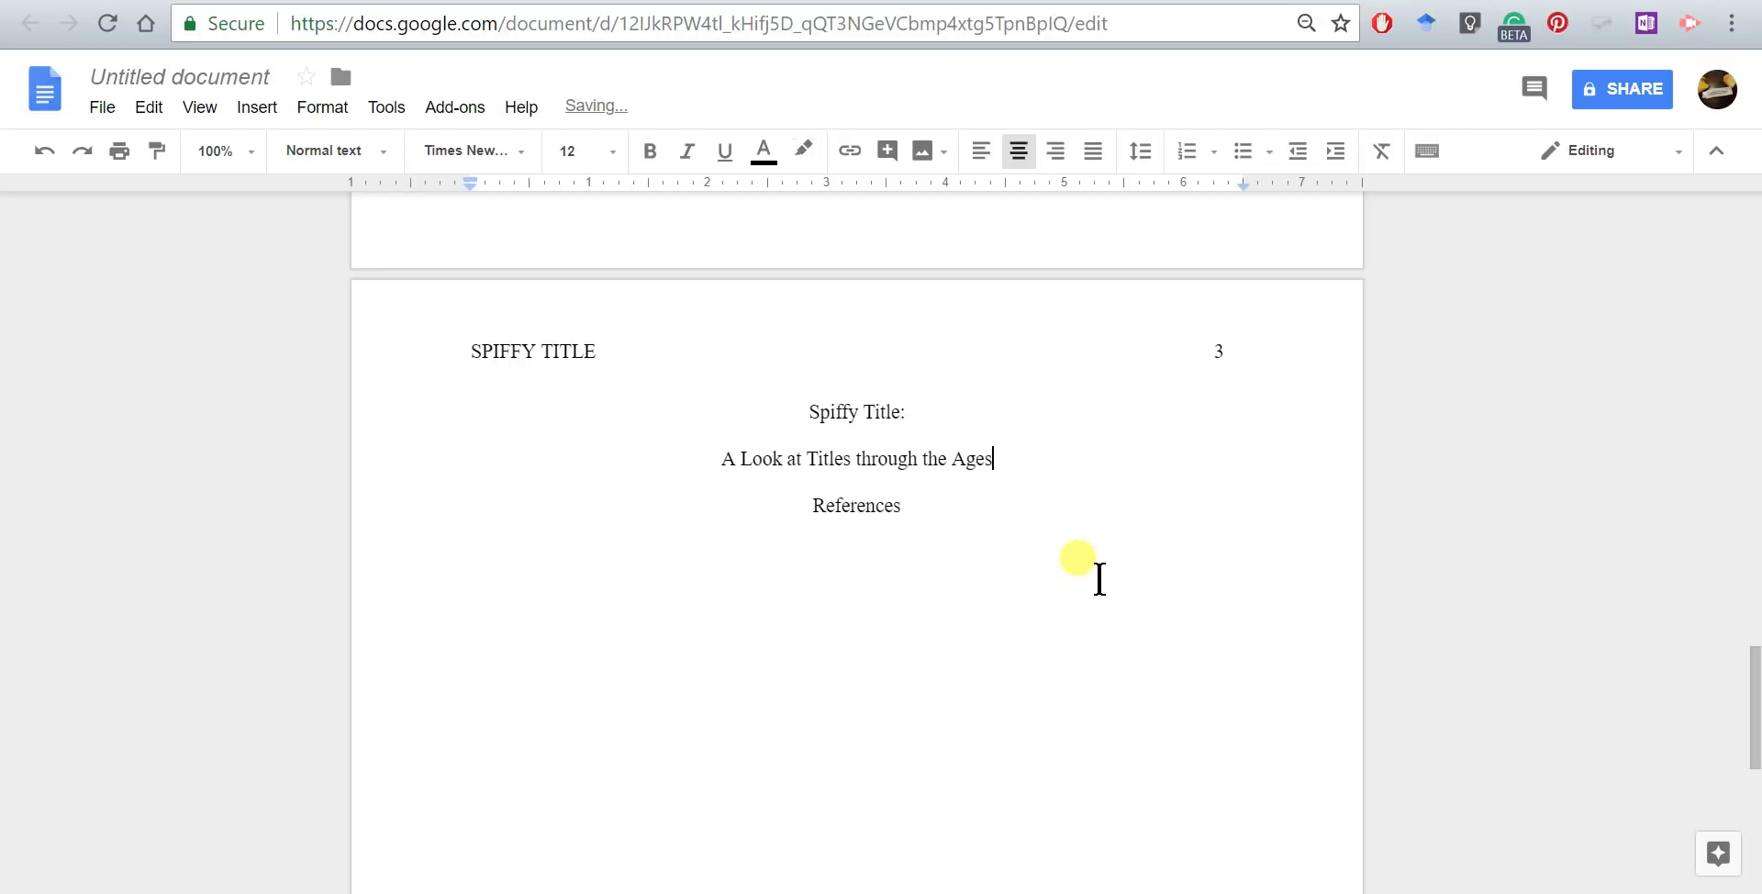
# Start a left-aligned body paragraph with an indented first line below the title and fill it with several lines of placeholder text.
pyautogui.press('Return')
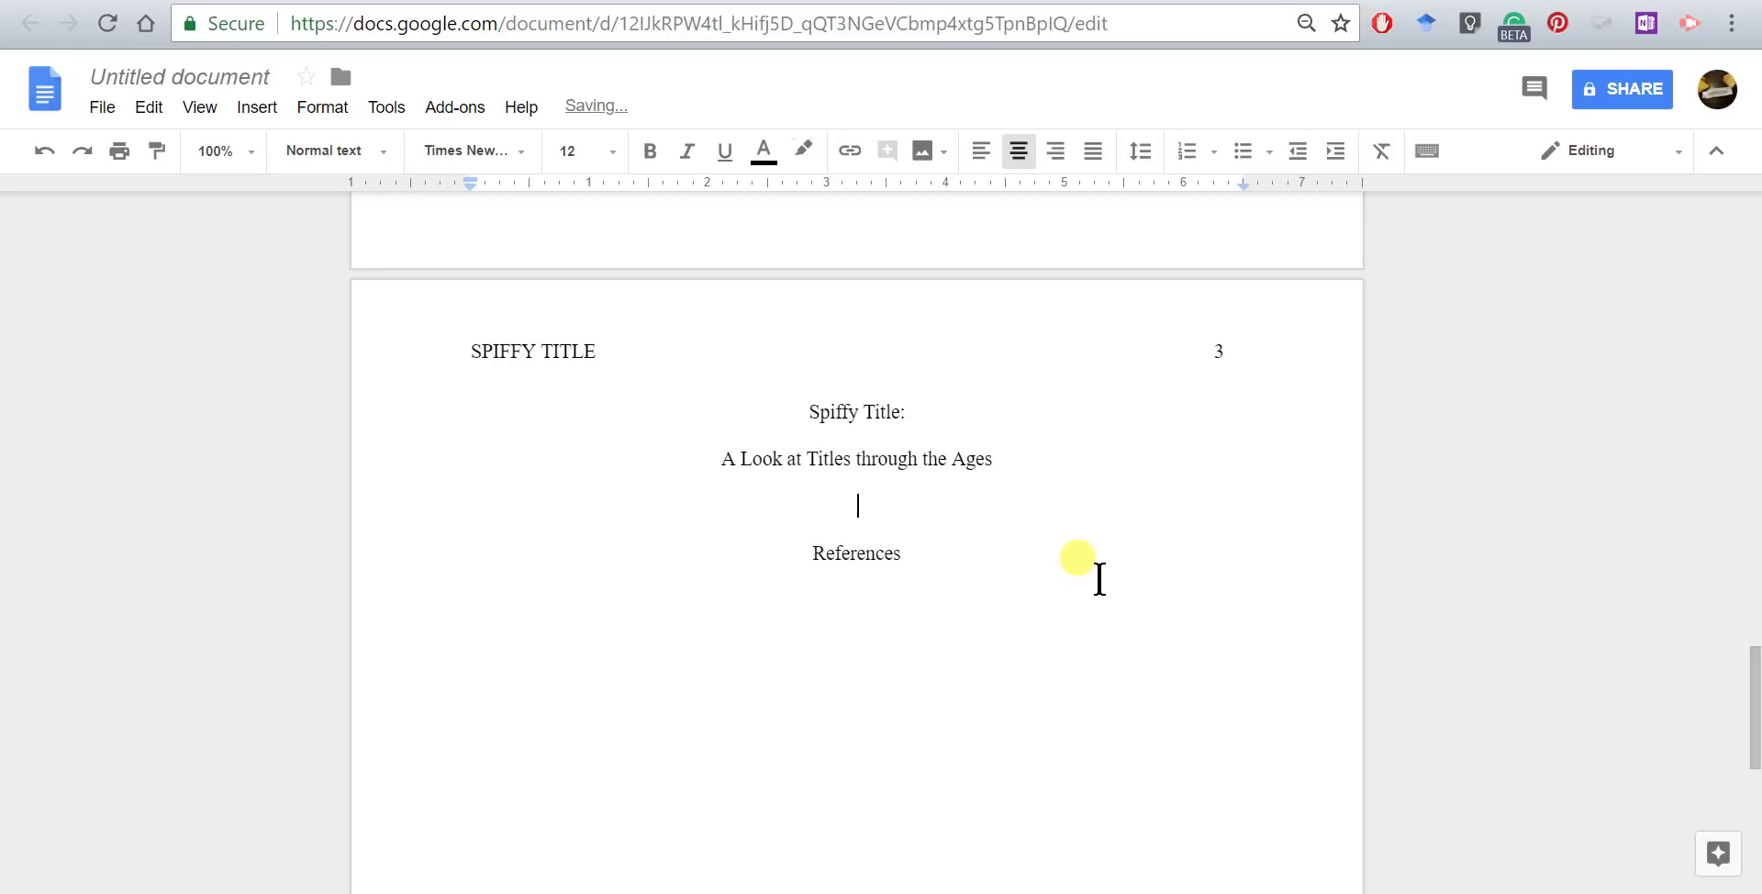
pyautogui.hotkey('ctrl', 'shift', 'l')
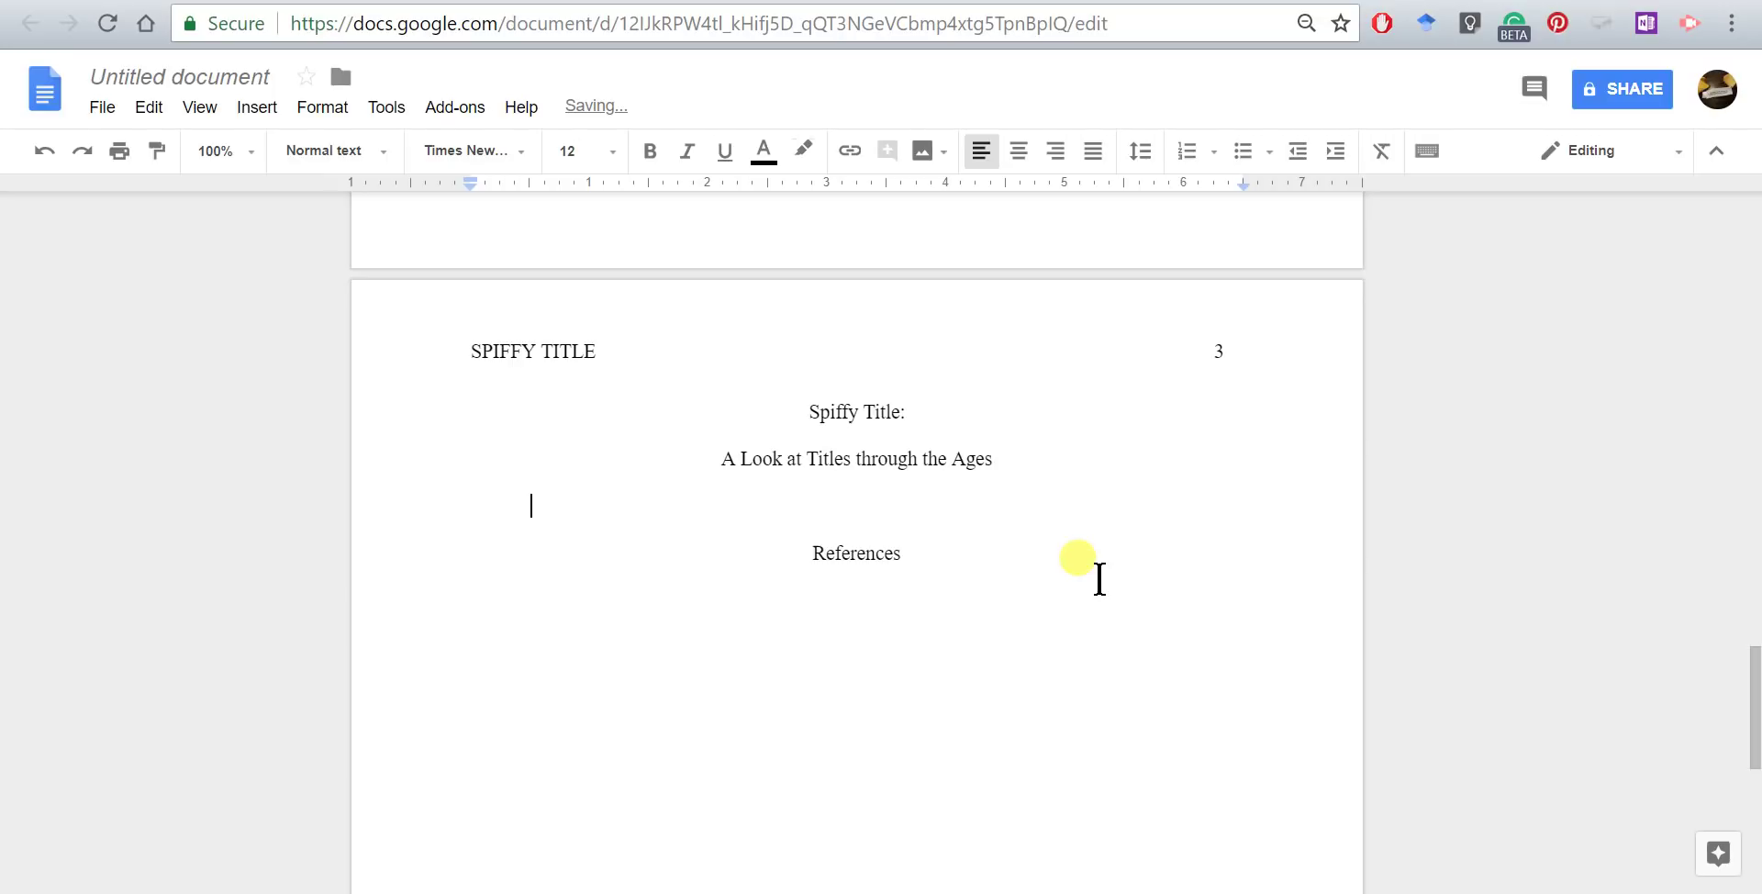
pyautogui.write('vv')
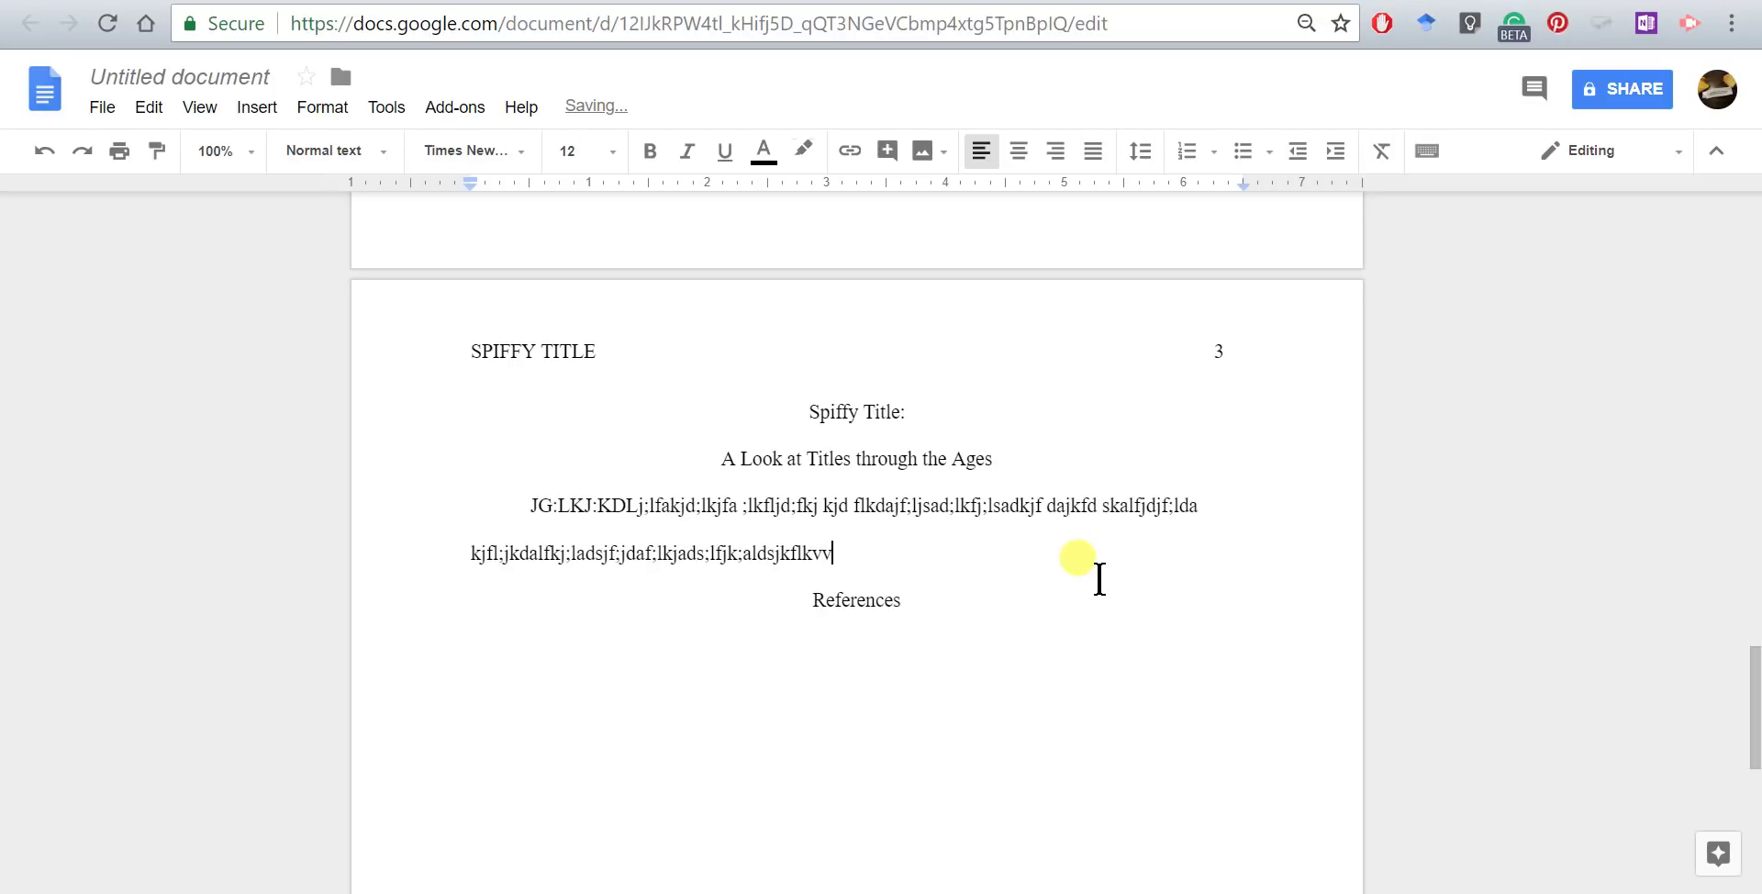
pyautogui.write('JG:LKJ:KDLj;lfakjd;lkjfa ;lkfljd;fkj kjd flkdajf;ljsad;lkfj;lsadkjf dajkfd skalfjdjf;lda kjfl;jkdalfkj;ladsjf;jdaf;lkjads;lfjk;aldsjkflk')
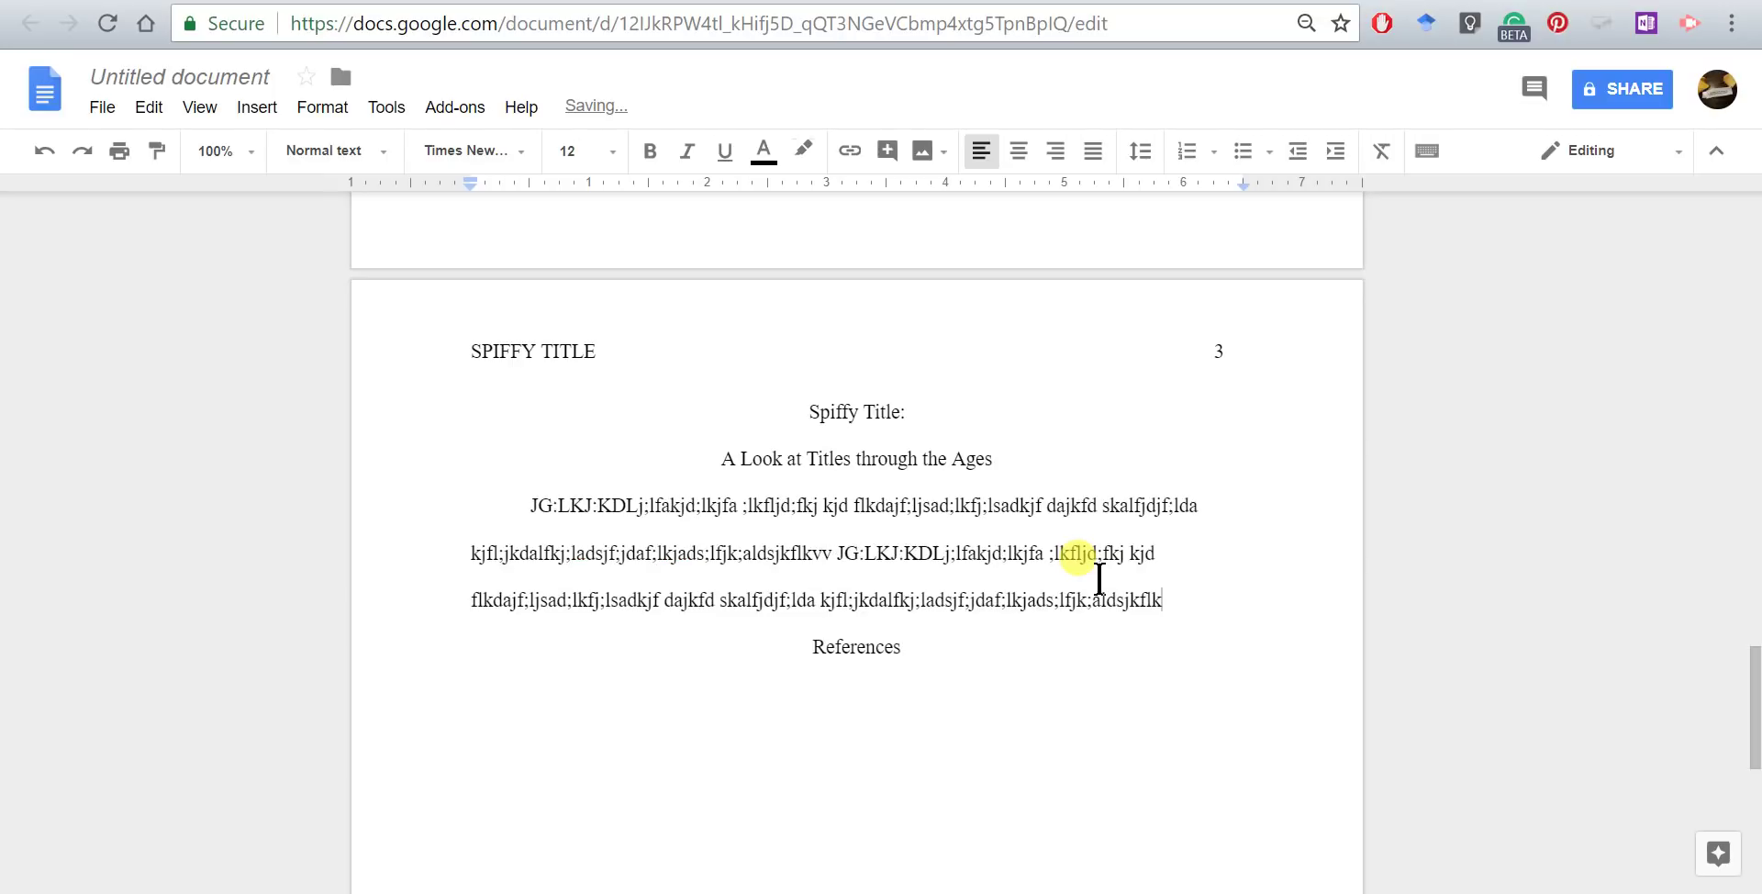
pyautogui.write('JG:LKJ:KDLj;lfakjd;lkjfa ;lkfljd;fkj kjd flkdajf;ljsad;lkfj;lsadkjf dajkfd skalfjdjf;lda kjfl;jkdalfkj;ladsjf;jdaf;lkjads;lfjk;aldsjkflk')
pyautogui.write('JG:LKJ:KDLj;lfakjd;lkjfa ;lkfljd;fkj kjd flkdajf;ljsad;lkfj;lsadkjf dajkfd skalfjdjf;lda kjfl;jkdalfkj;ladsjf;jdaf;lkjads;lfjk;aldsjkflk')
pyautogui.write('JG:LKJ:KDLj;lfakjd;lkjfa ;lkfljd;fkj kjd flkdajf;ljsad;lkfj;lsadkjf dajkfd skalfjdjf;lda kjfl;jkdalfkj;ladsjf;jdaf;lkjads;lfjk;aldsjkflk')
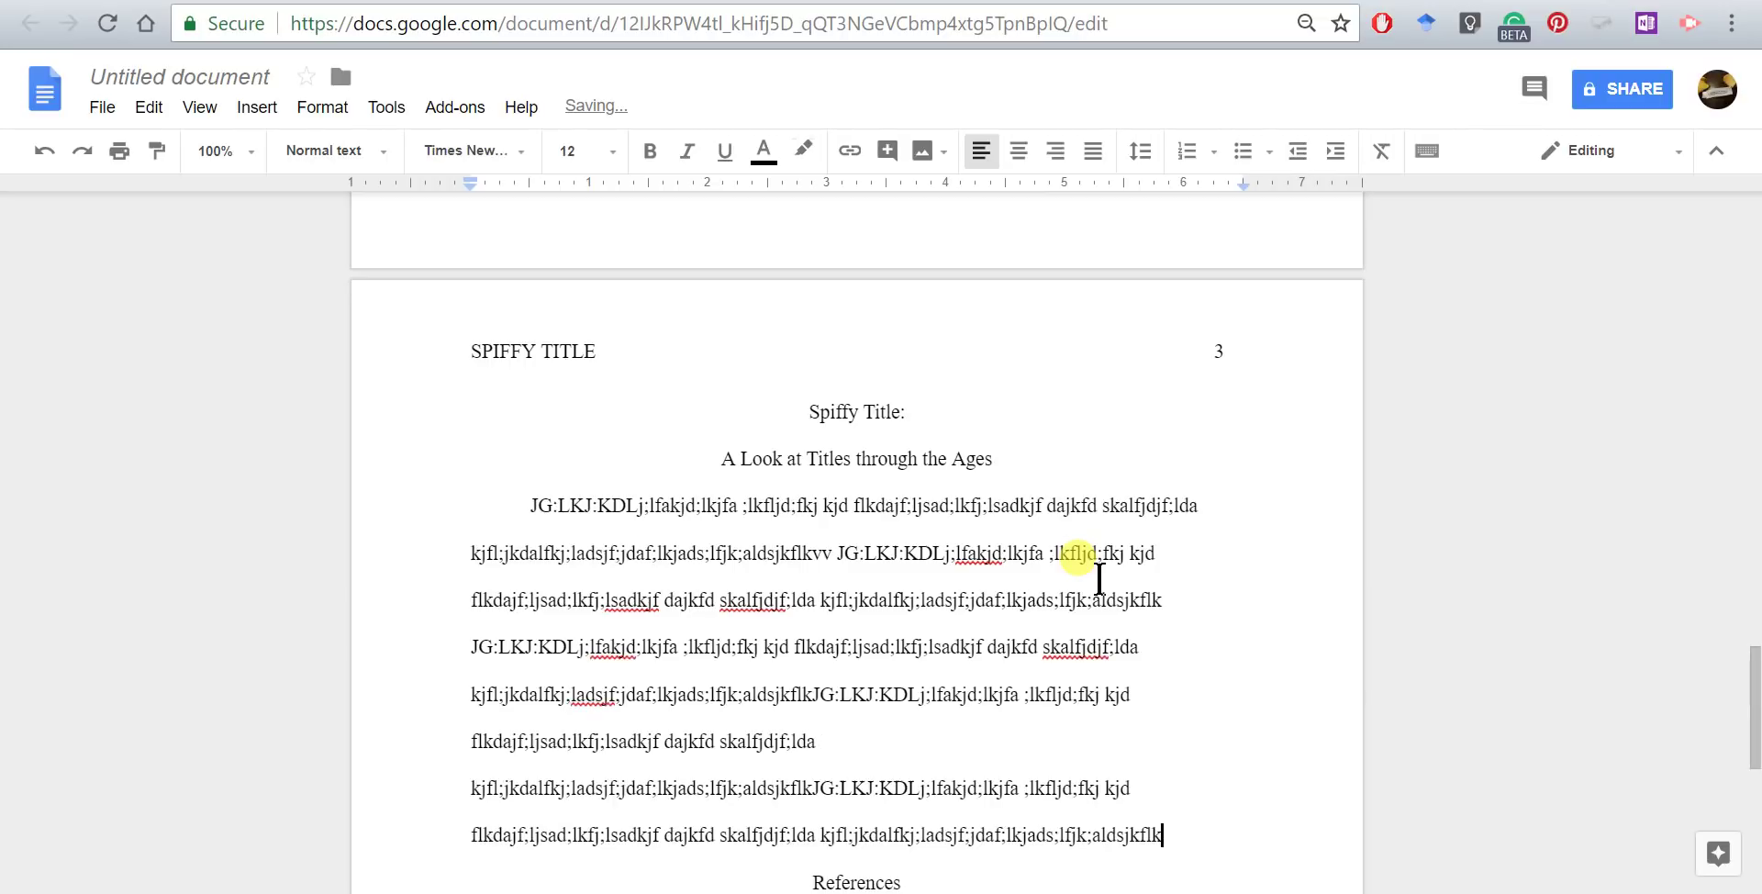
# Insert a page break directly before the References heading to move it onto its own page.
pyautogui.click(815, 872)
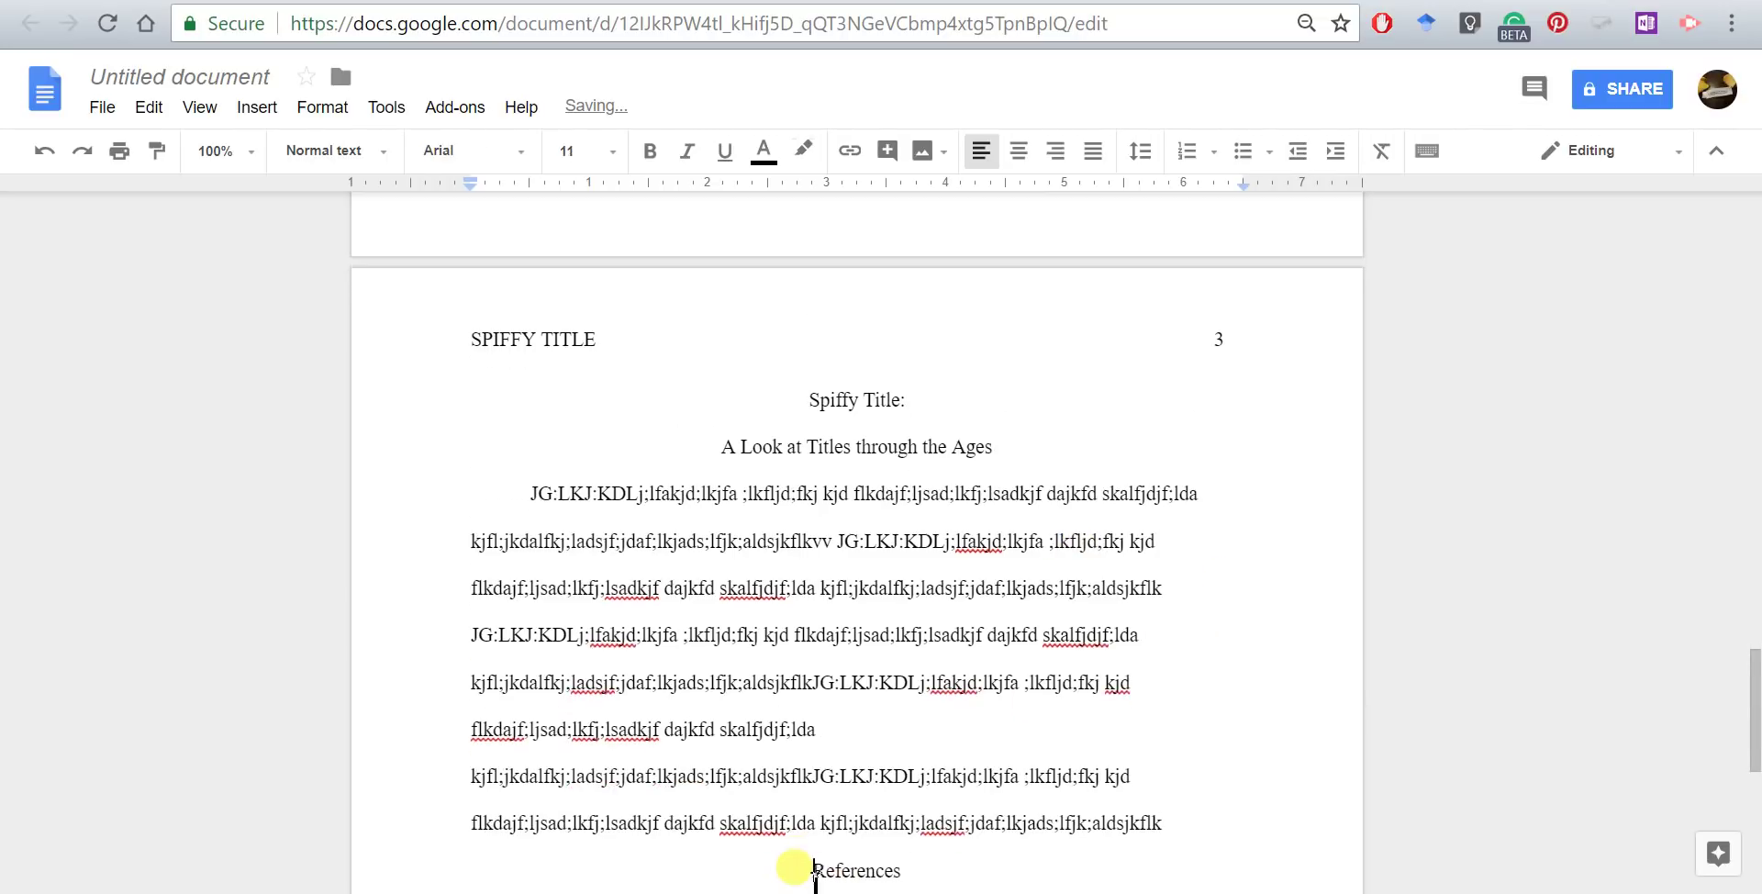
pyautogui.scroll(-2, 1180, 638)
pyautogui.hotkey('ctrl', 'Return')
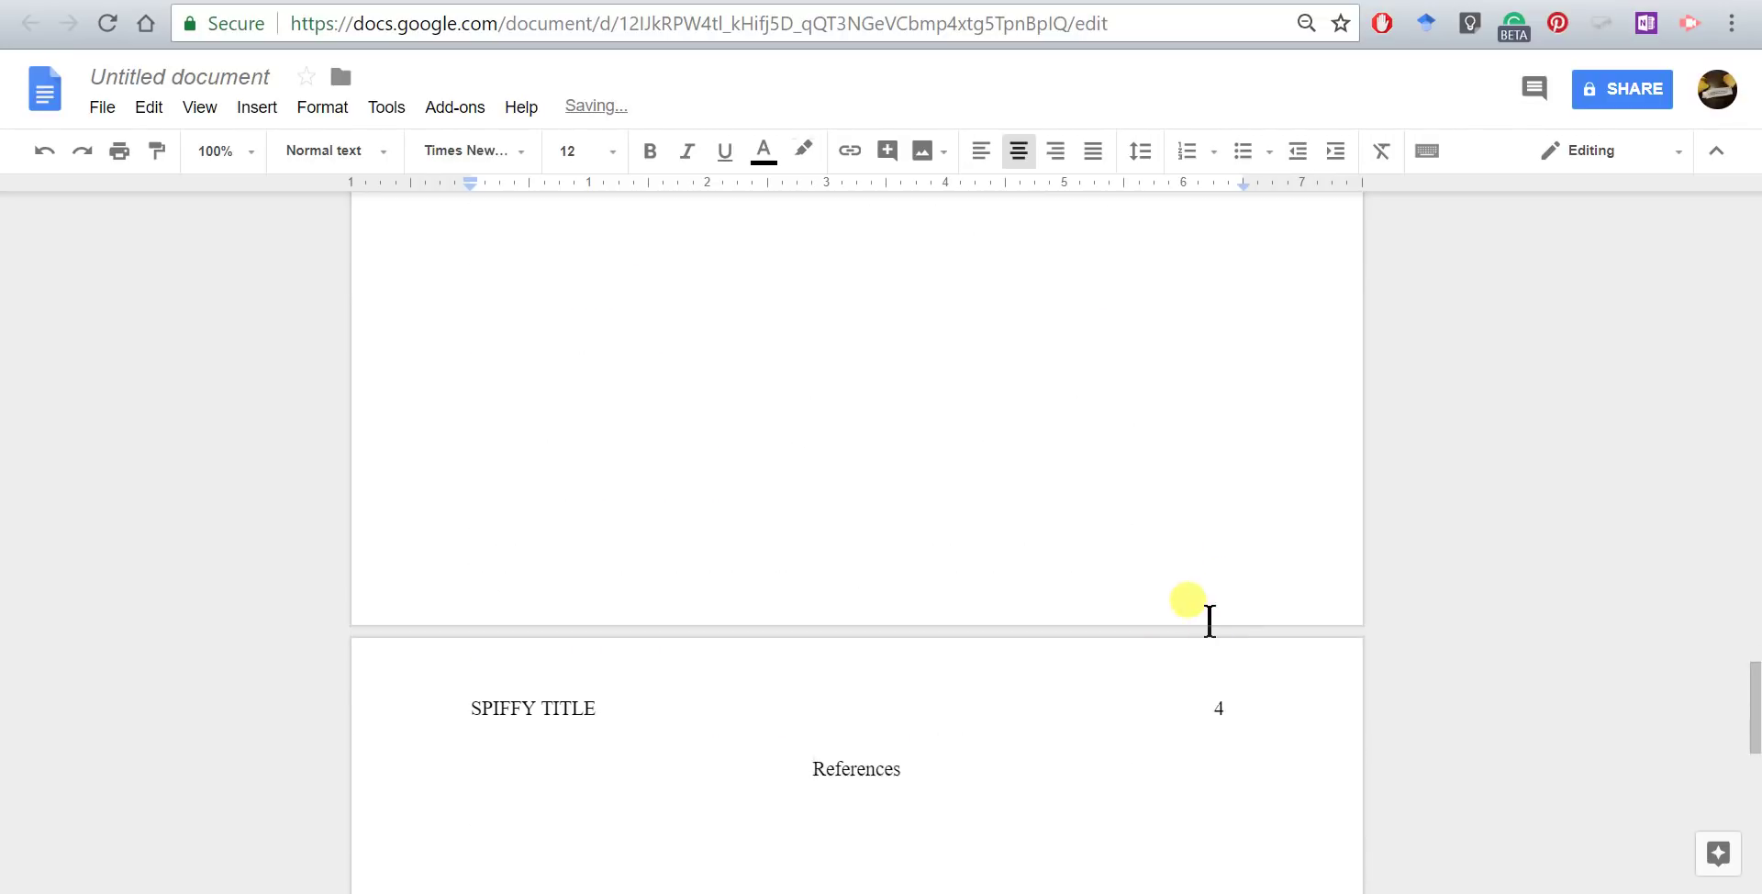
# Break up the long unspaced strings near the end of the page 3 placeholder paragraph with spaces so the lines fill evenly.
pyautogui.scroll(5, 1209, 620)
pyautogui.click(812, 670)
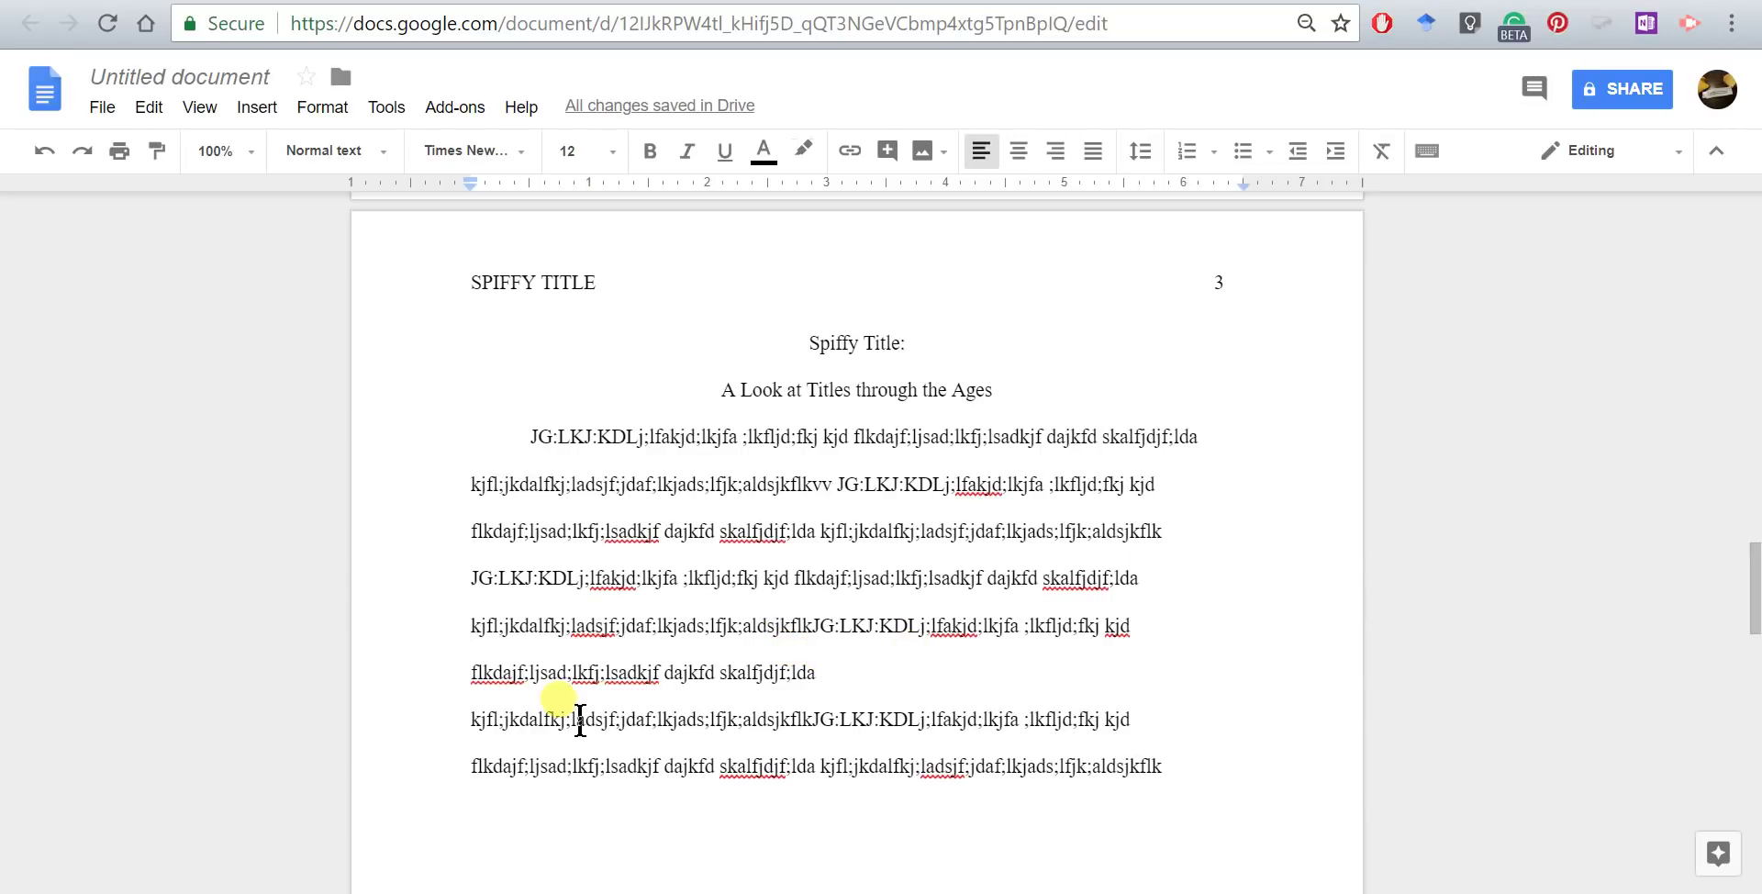
pyautogui.press('Delete')
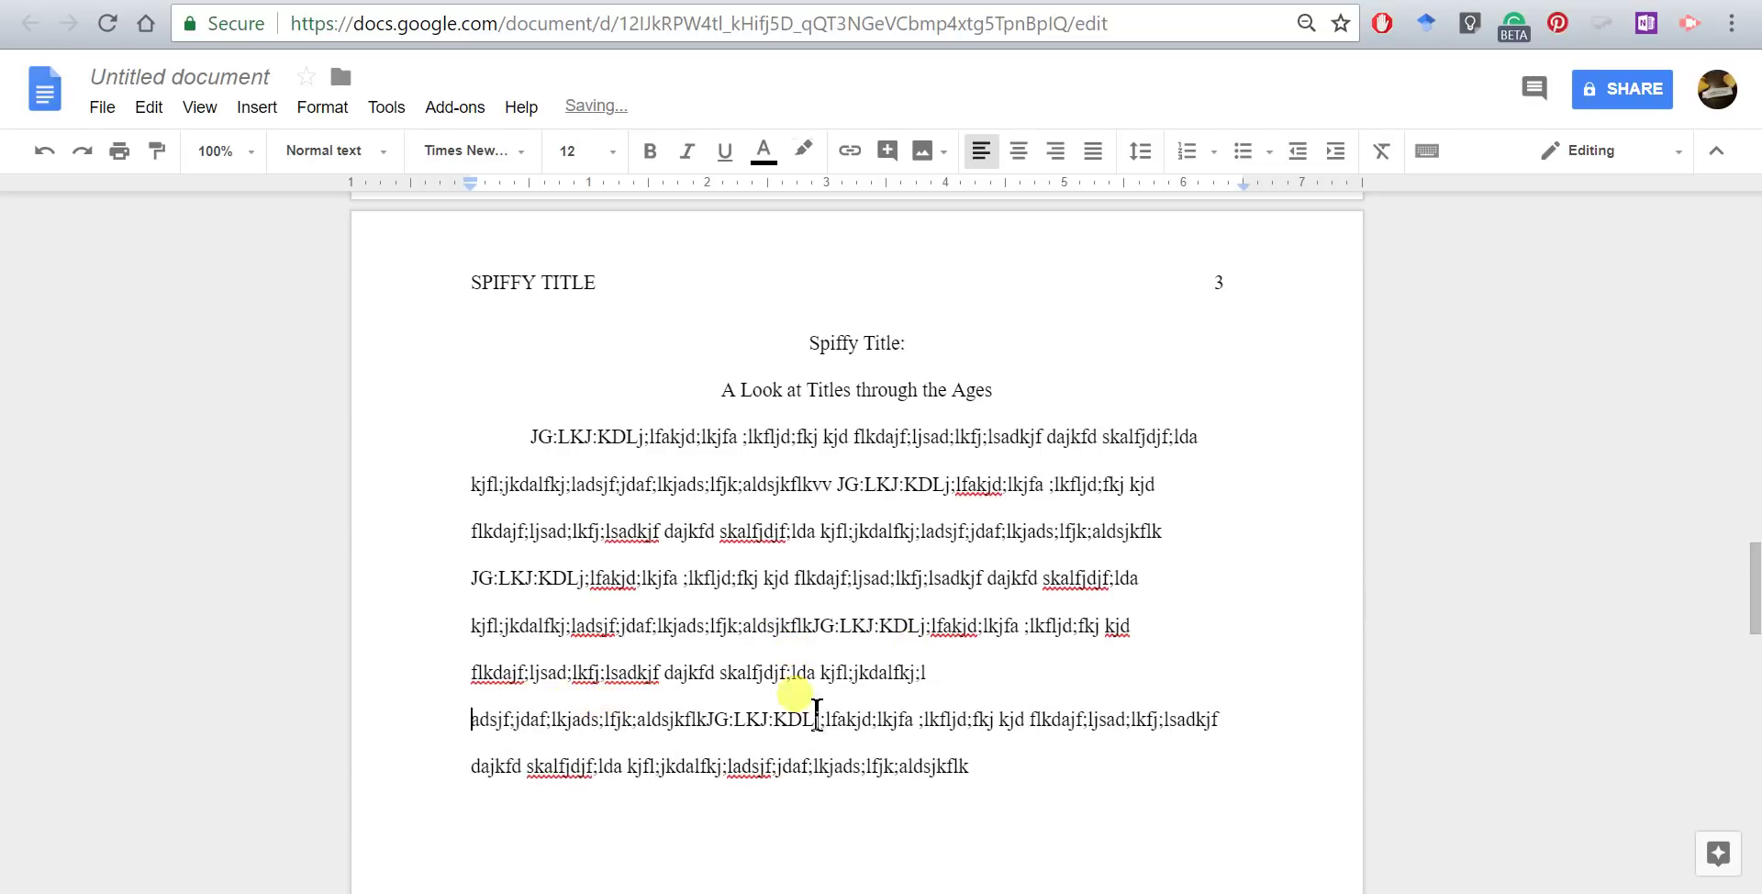
pyautogui.click(567, 724)
pyautogui.click(526, 720)
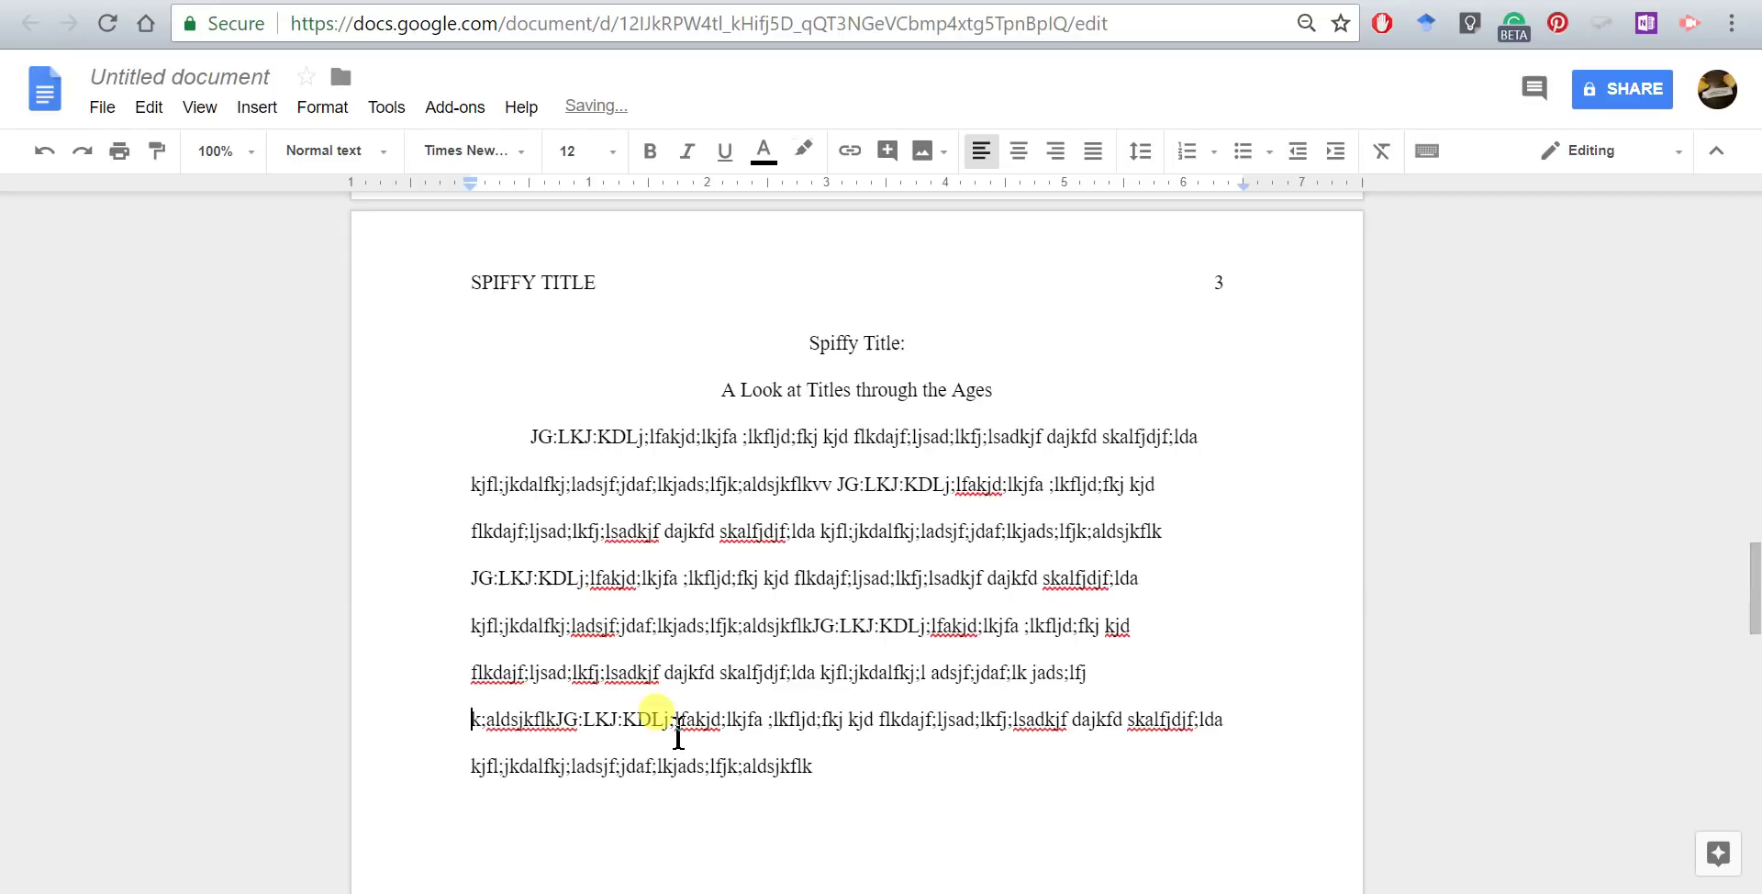
pyautogui.click(519, 719)
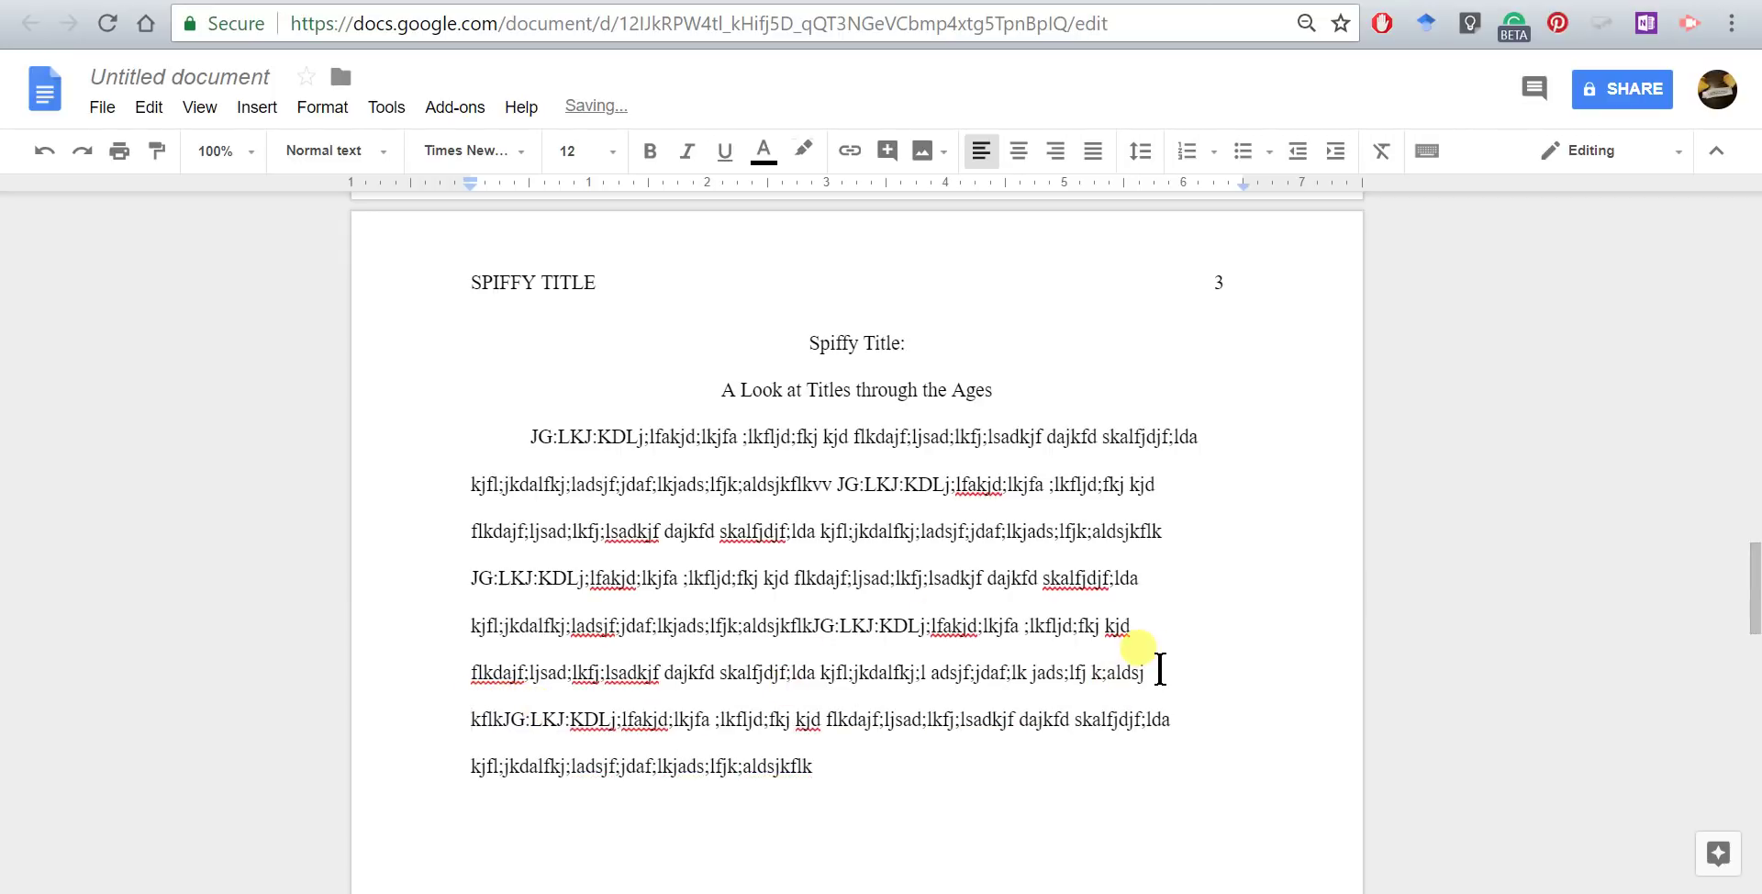
pyautogui.click(1140, 674)
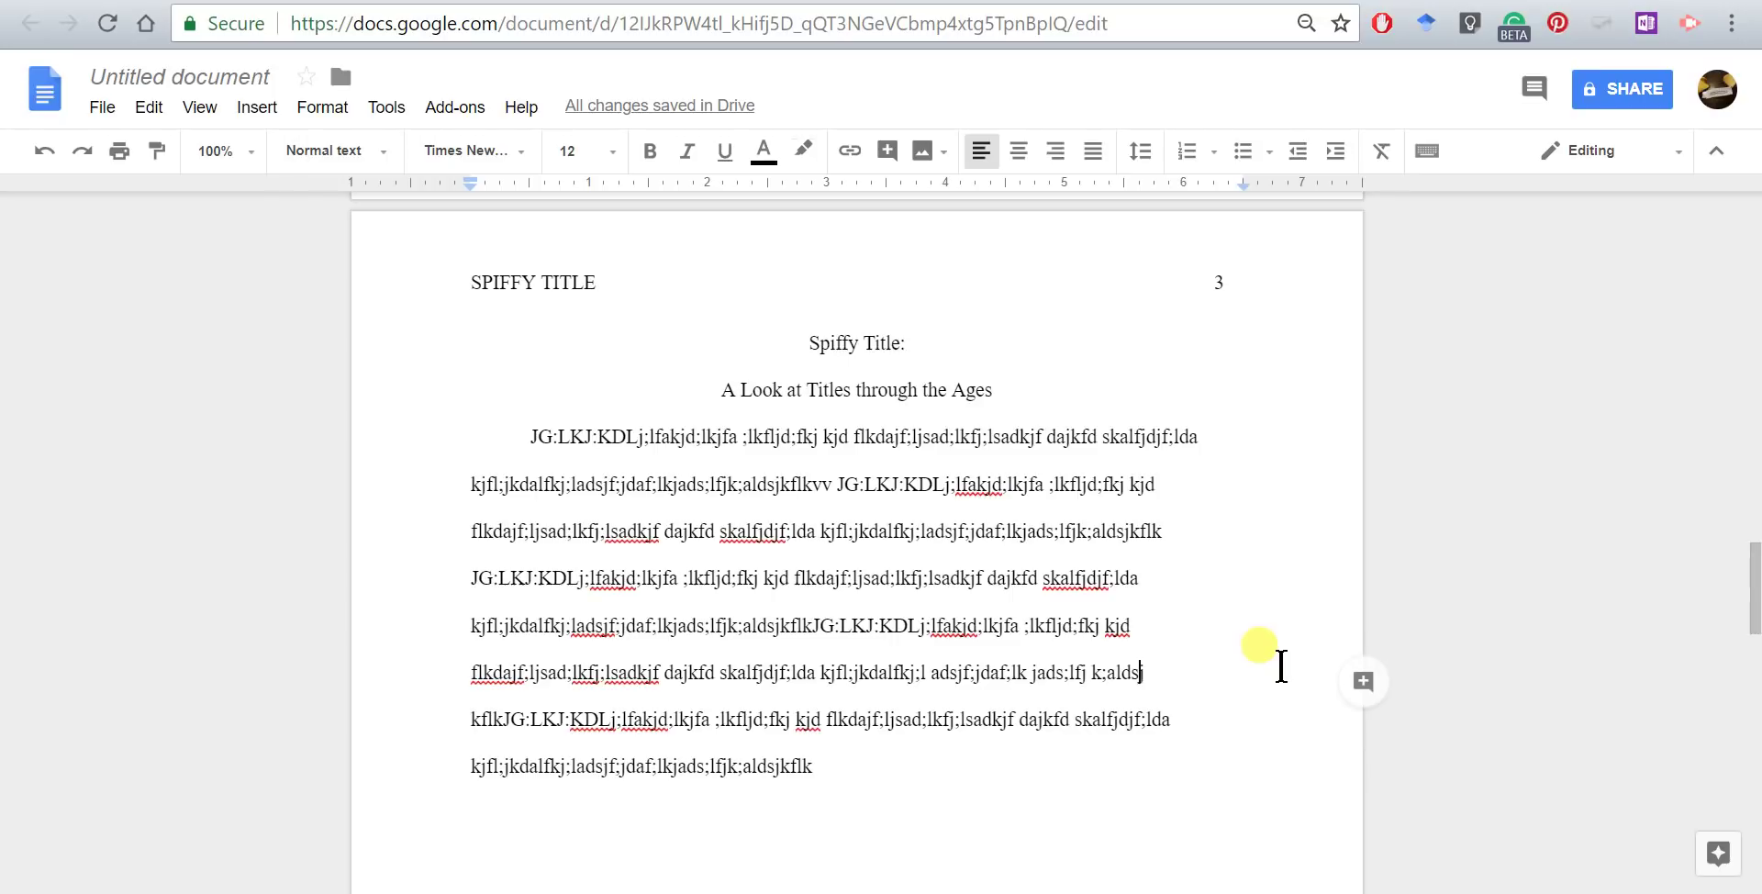
pyautogui.press('Right')
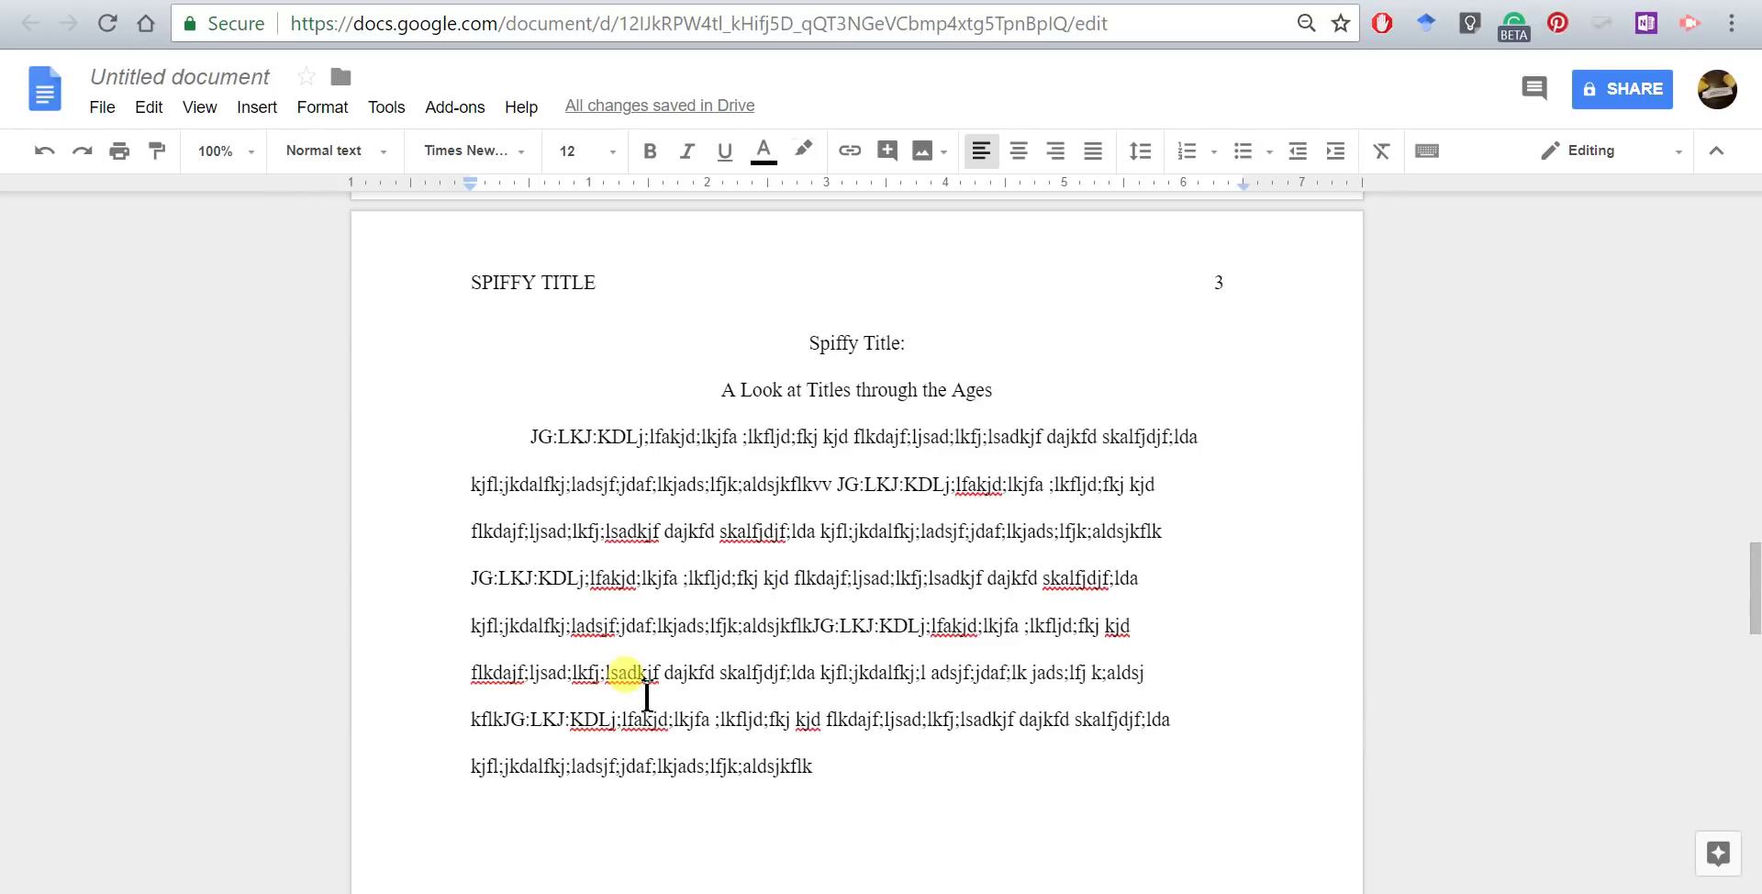
# Capitalise "dajkfd" in the sixth line of the body paragraph as an author name and add the year "(2009)" after it.
pyautogui.click(673, 675)
pyautogui.press('BackSpace')
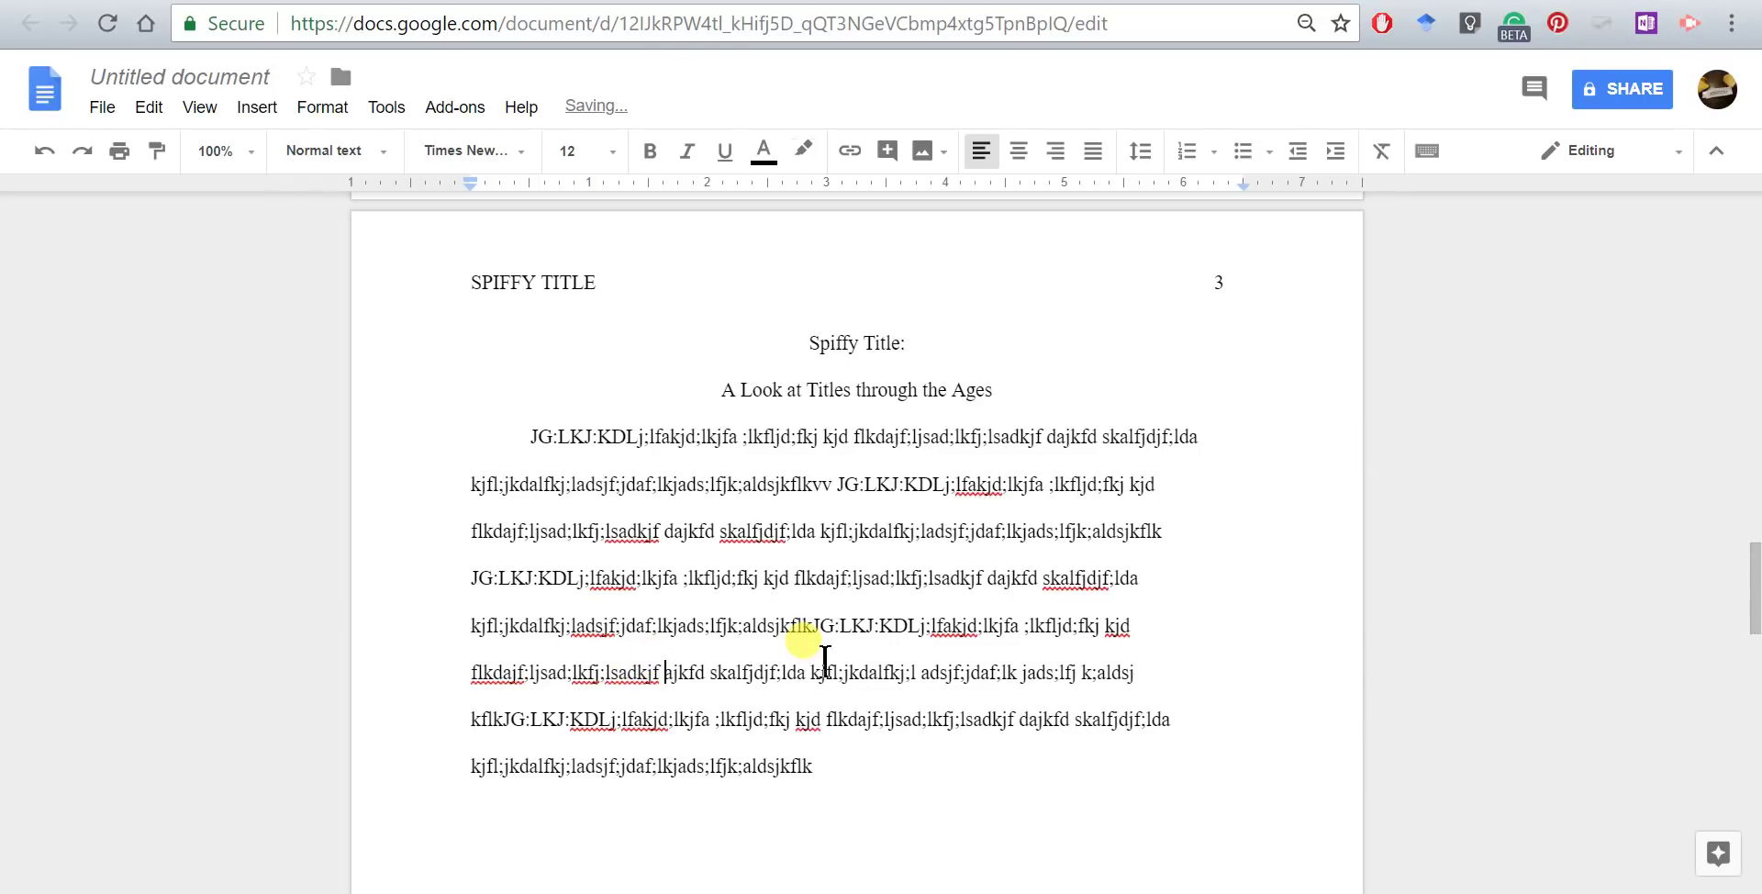
pyautogui.write('D')
pyautogui.click(717, 679)
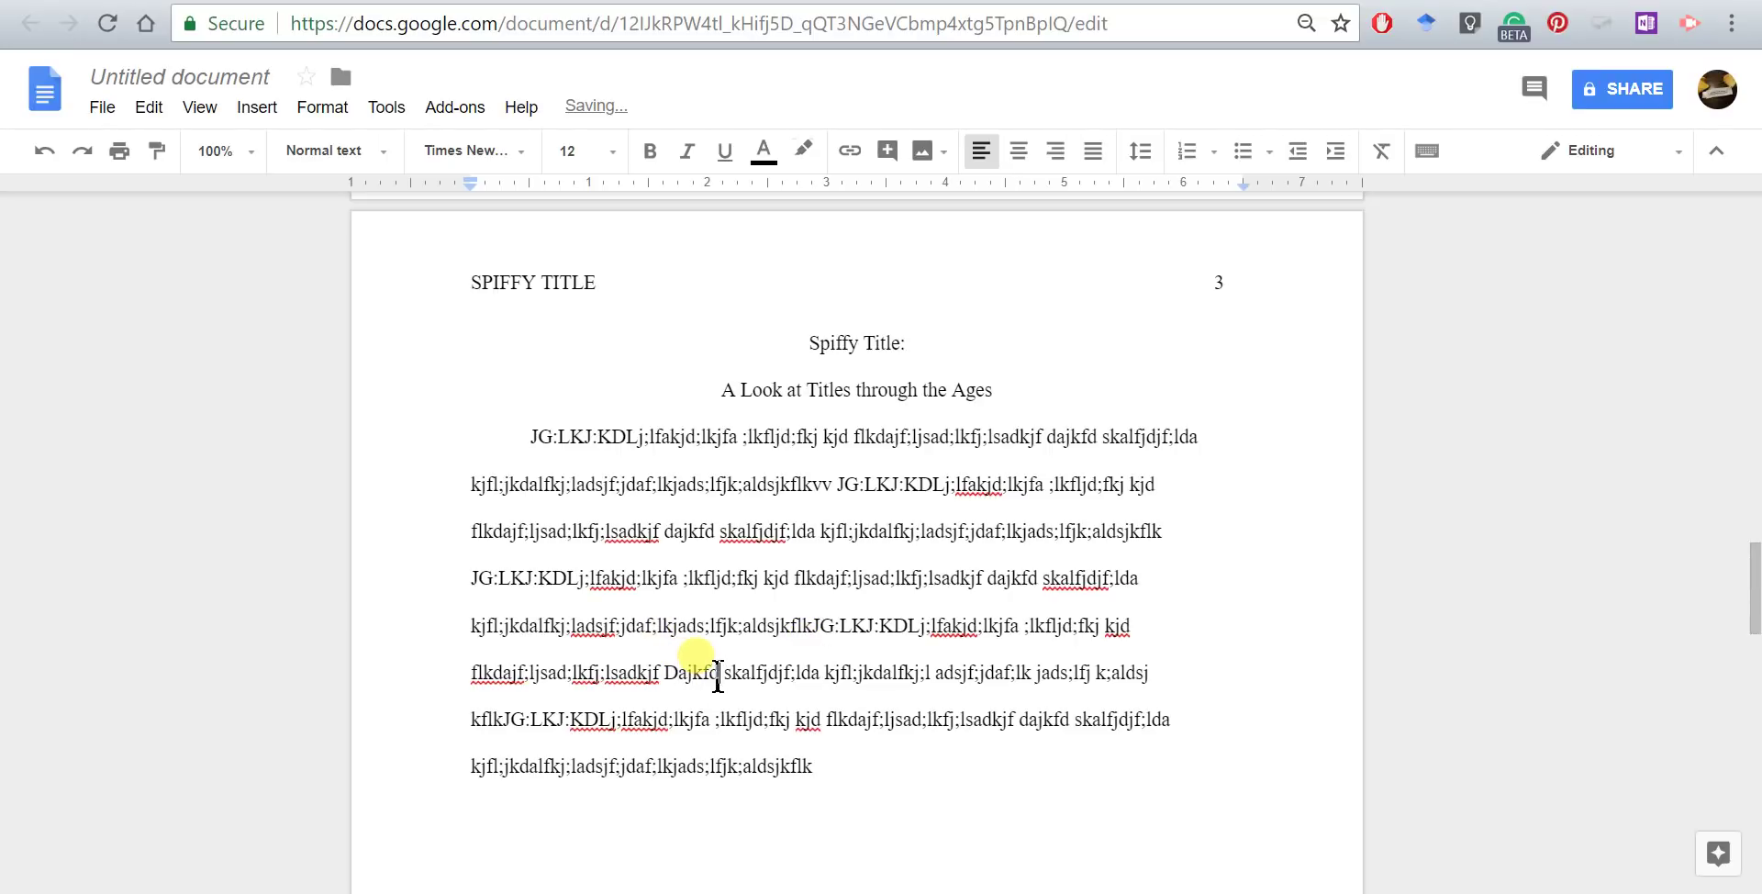
pyautogui.write('(2009)')
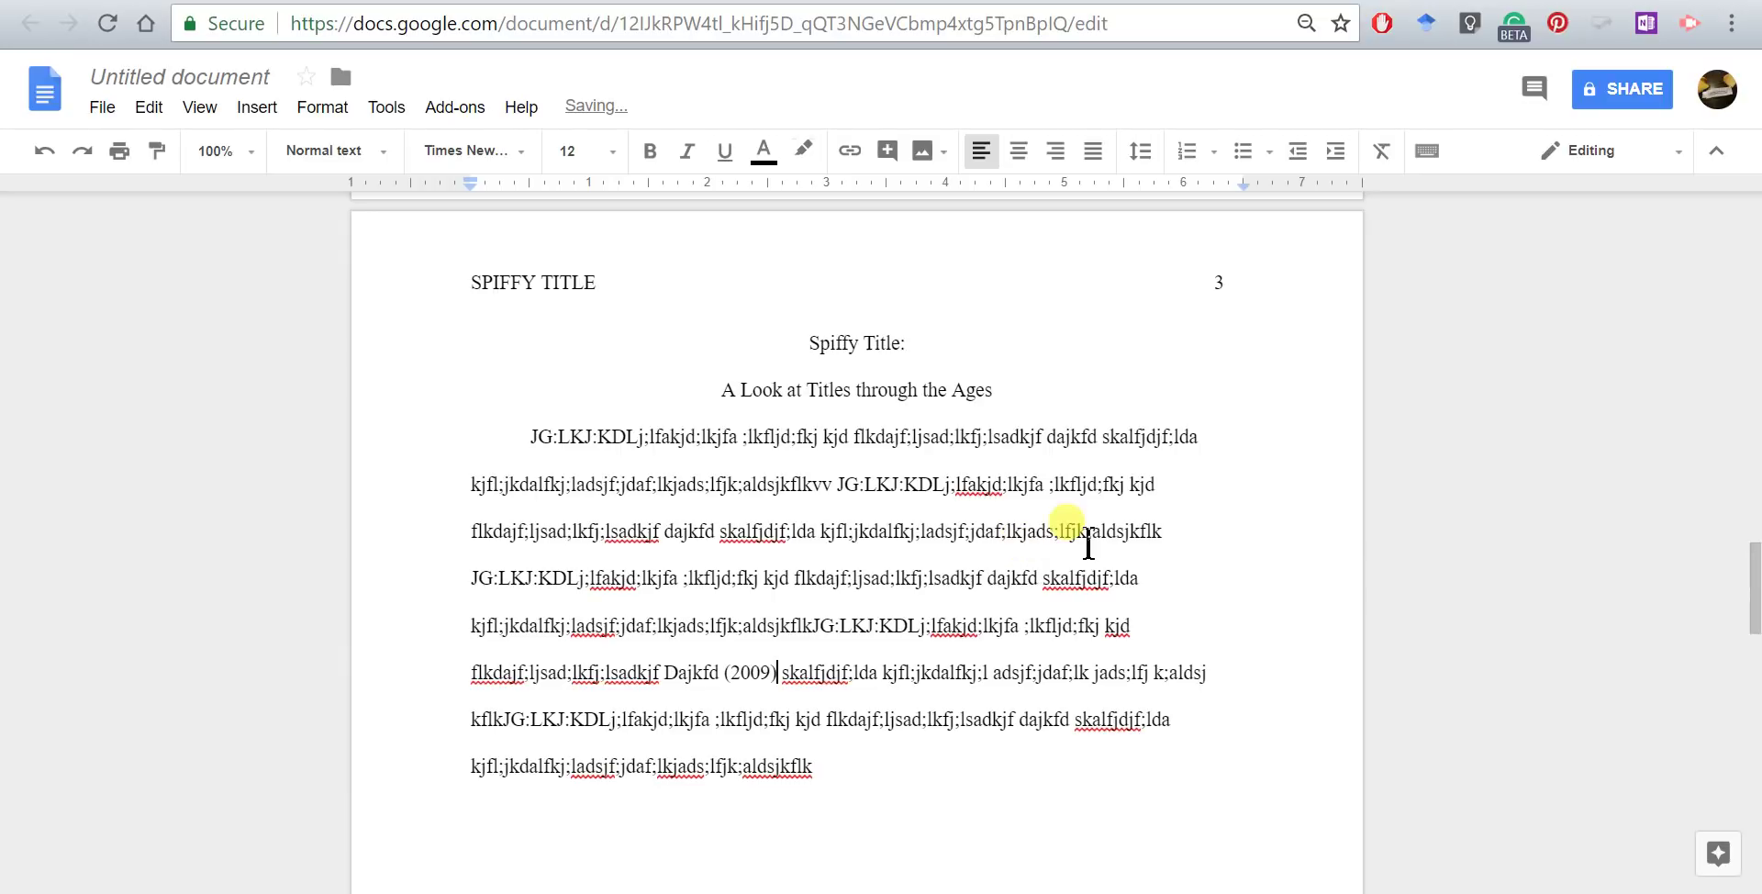
# Insert the page citation "(p. 3459)." after "lkjfa" in the body line below the 2009 citation.
pyautogui.click(709, 721)
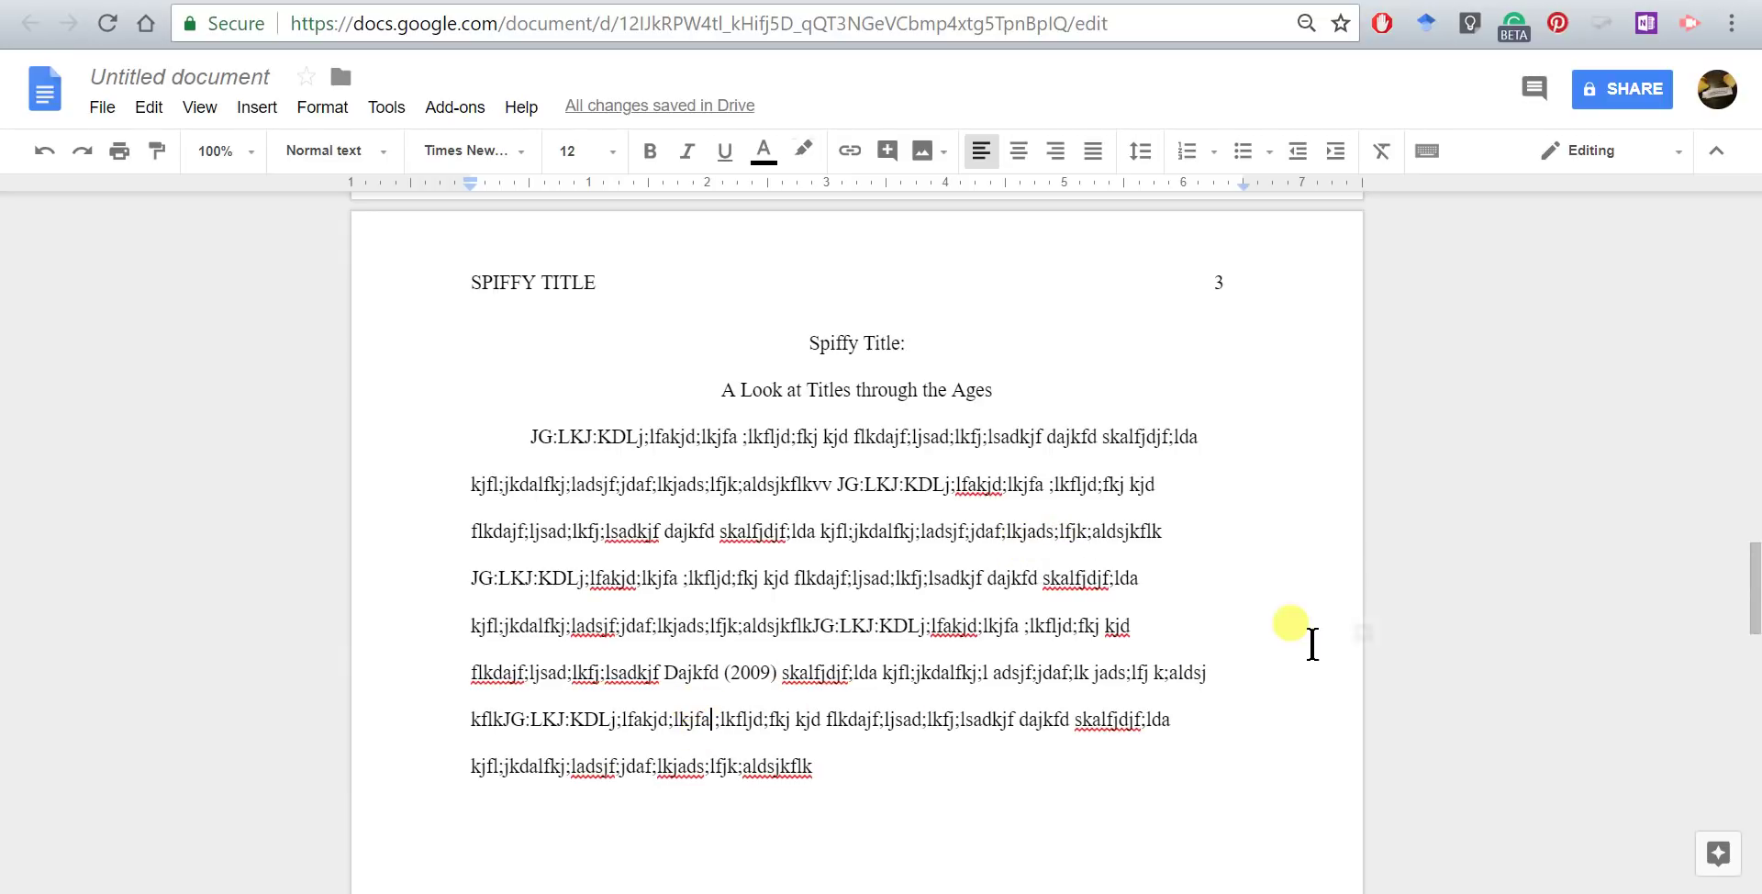
pyautogui.write('(p. 345')
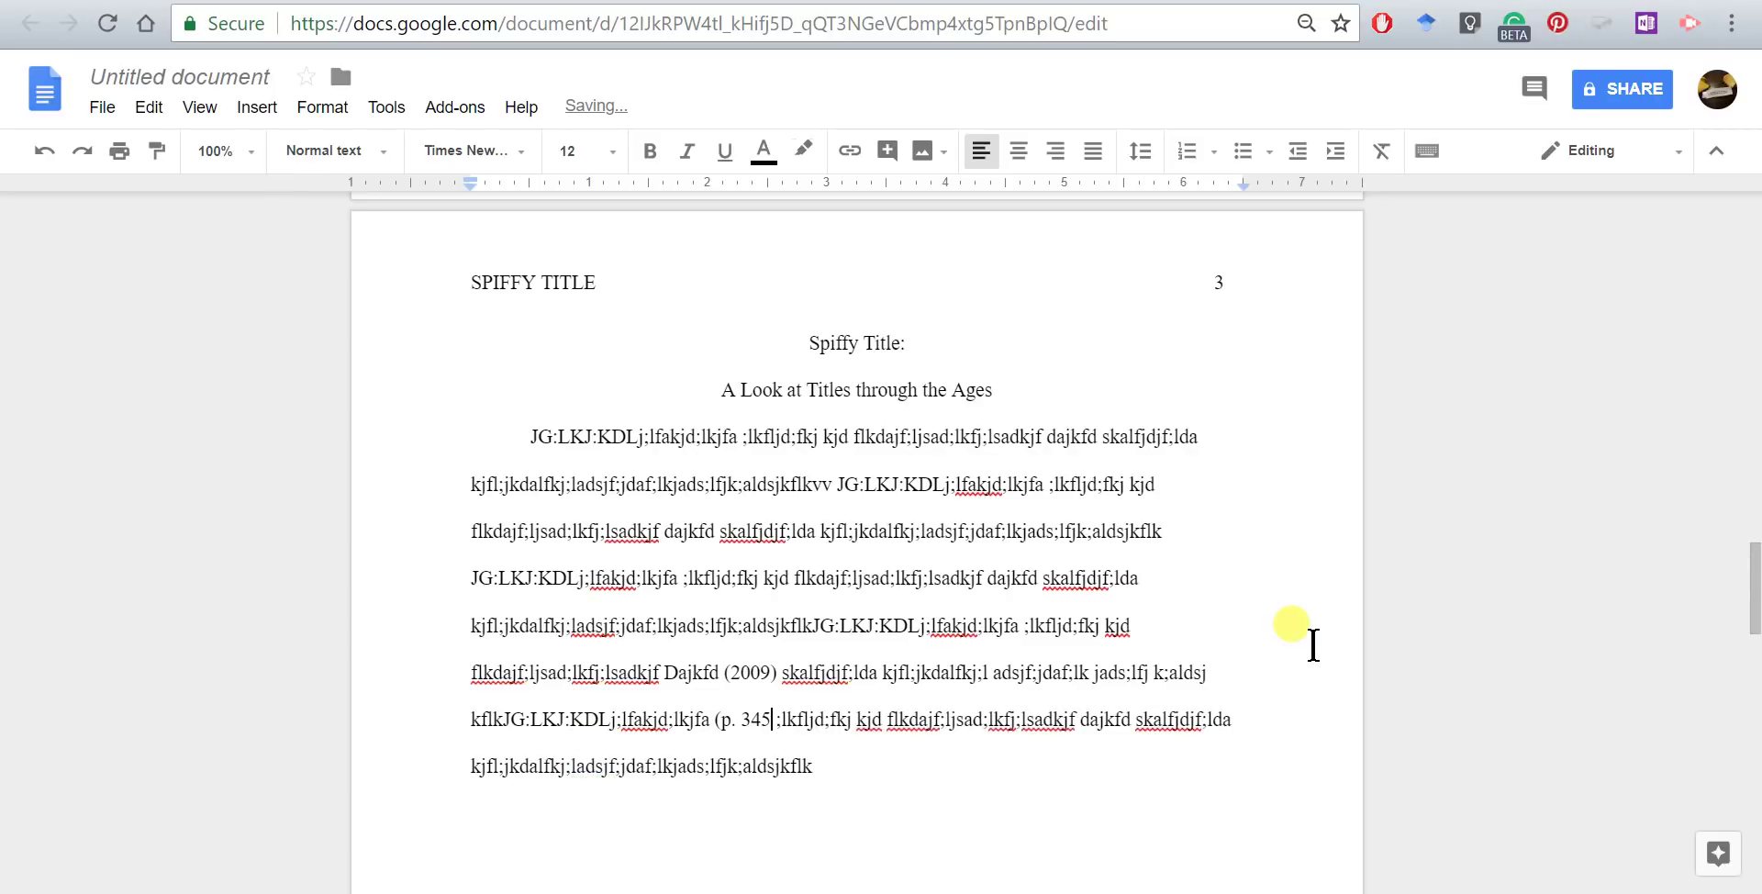
pyautogui.write('9 ')
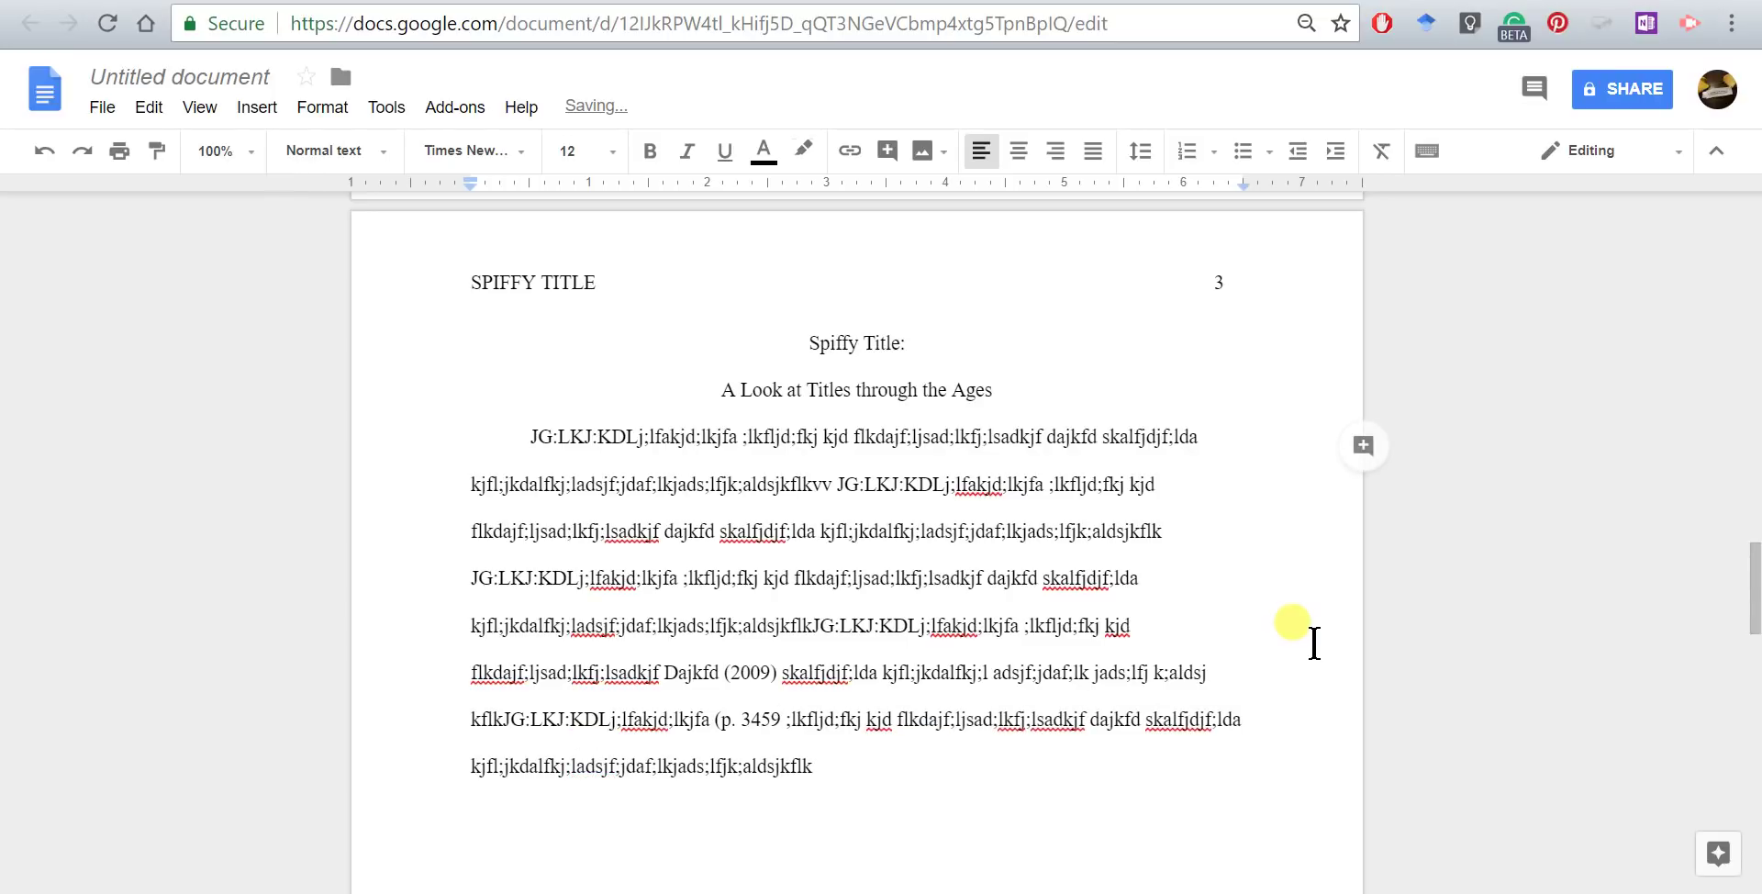
pyautogui.write(').')
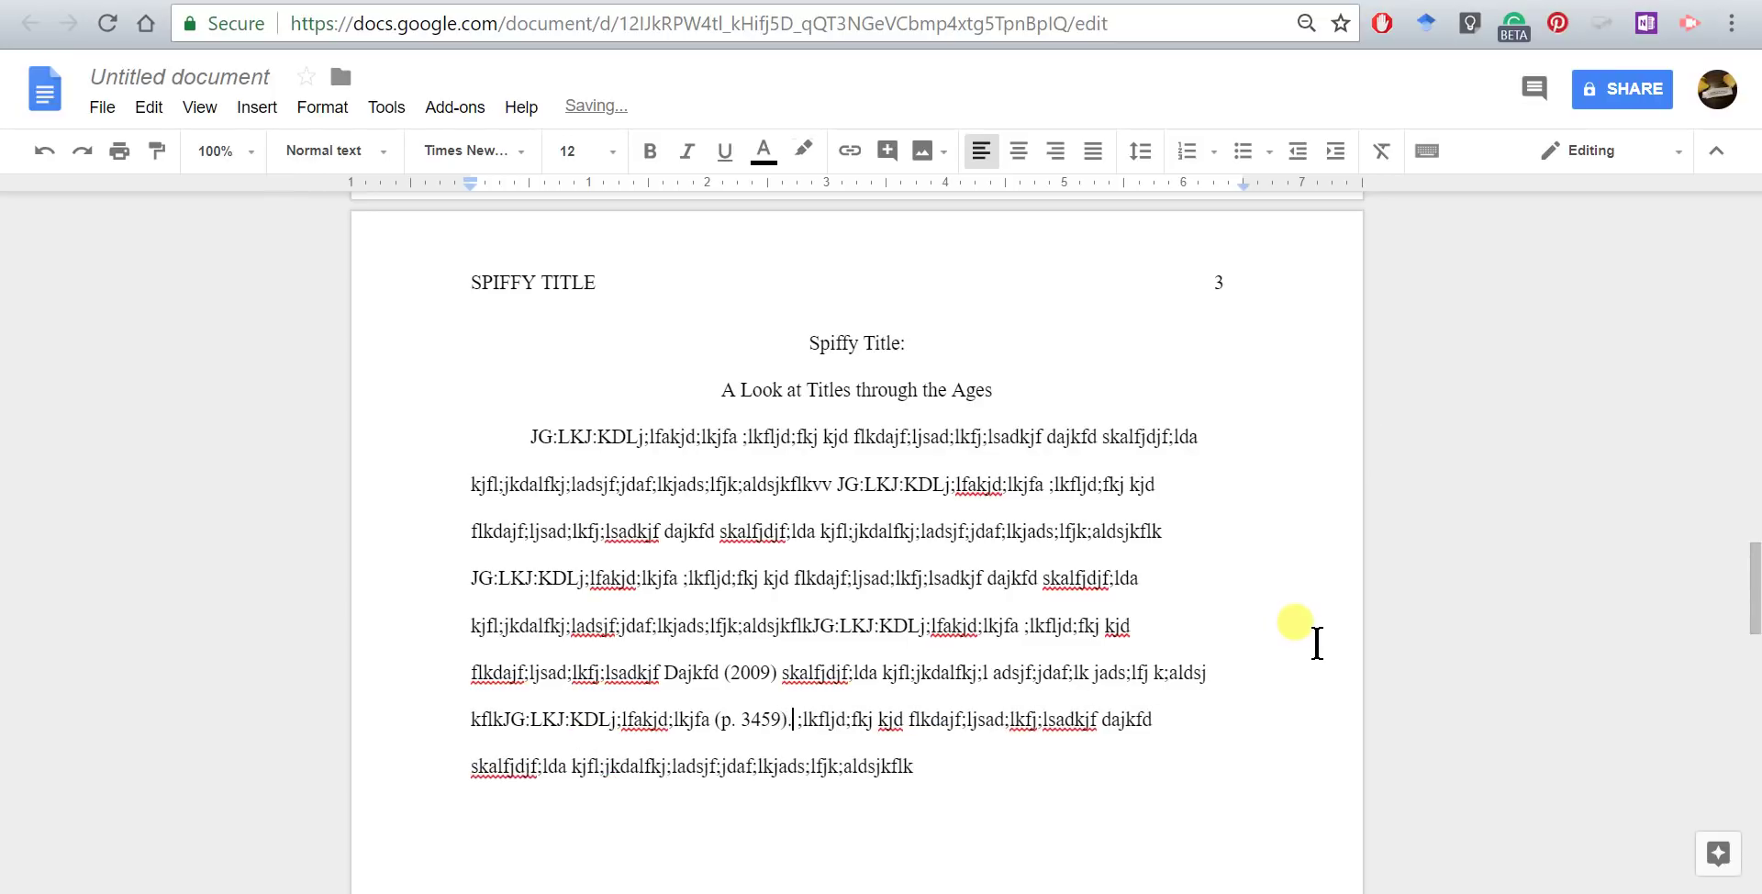
# Add a two-line placeholder reference entry below the References heading on page 4 and put a "D" at its beginning.
pyautogui.scroll(-16, 1156, 653)
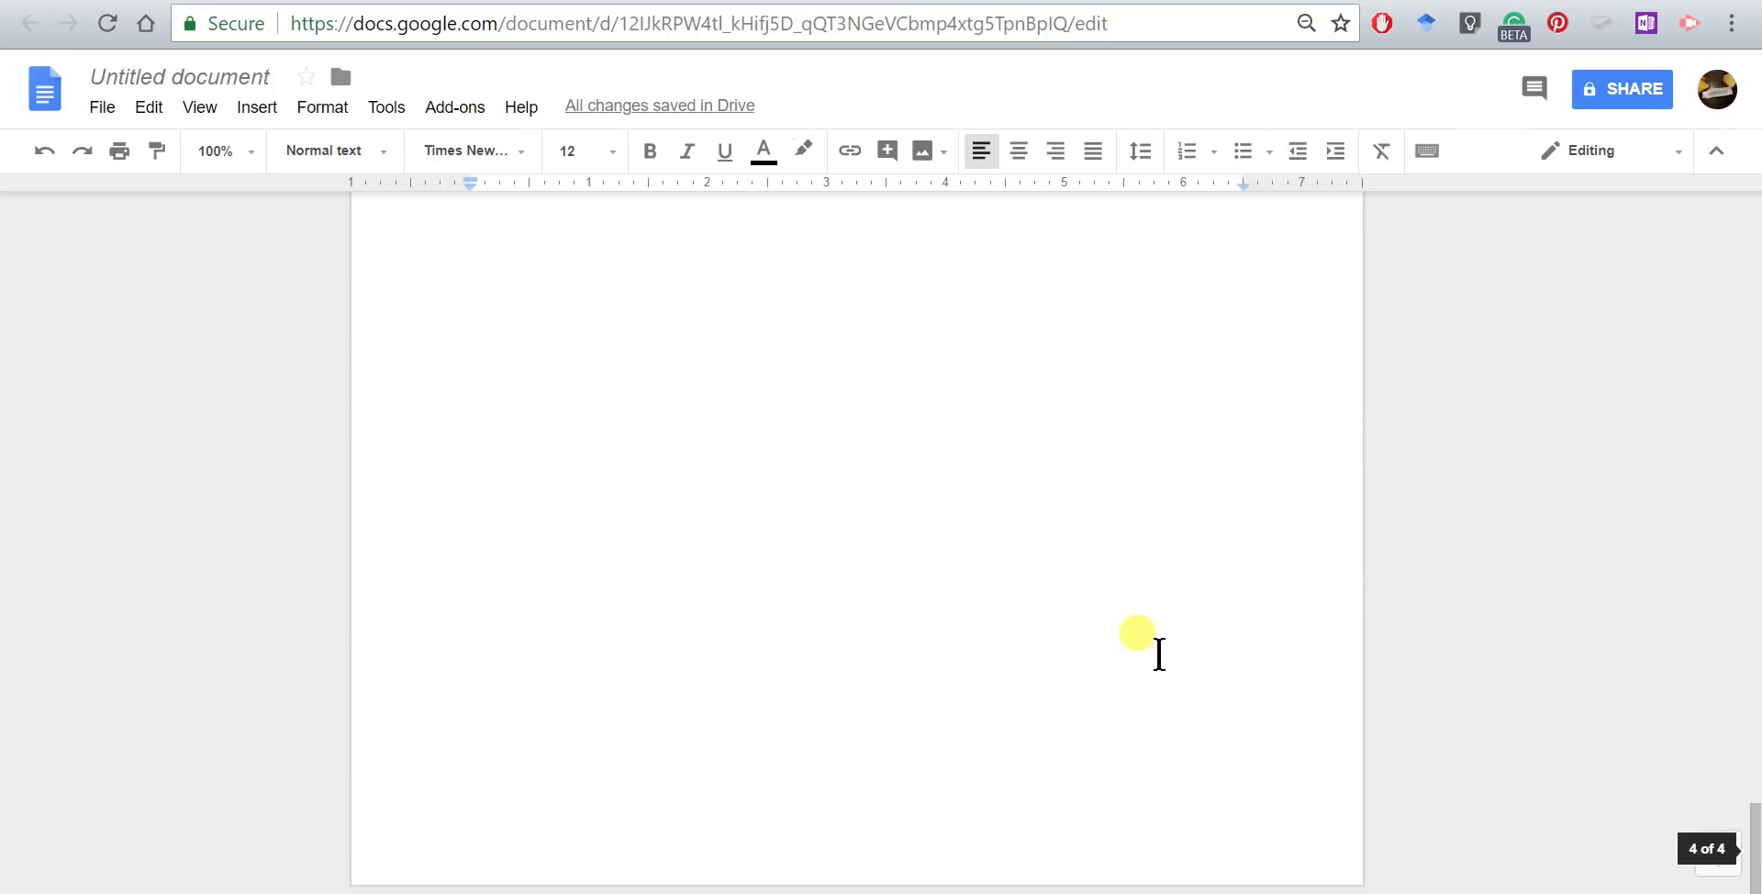
pyautogui.scroll(3, 445, 525)
pyautogui.click(515, 529)
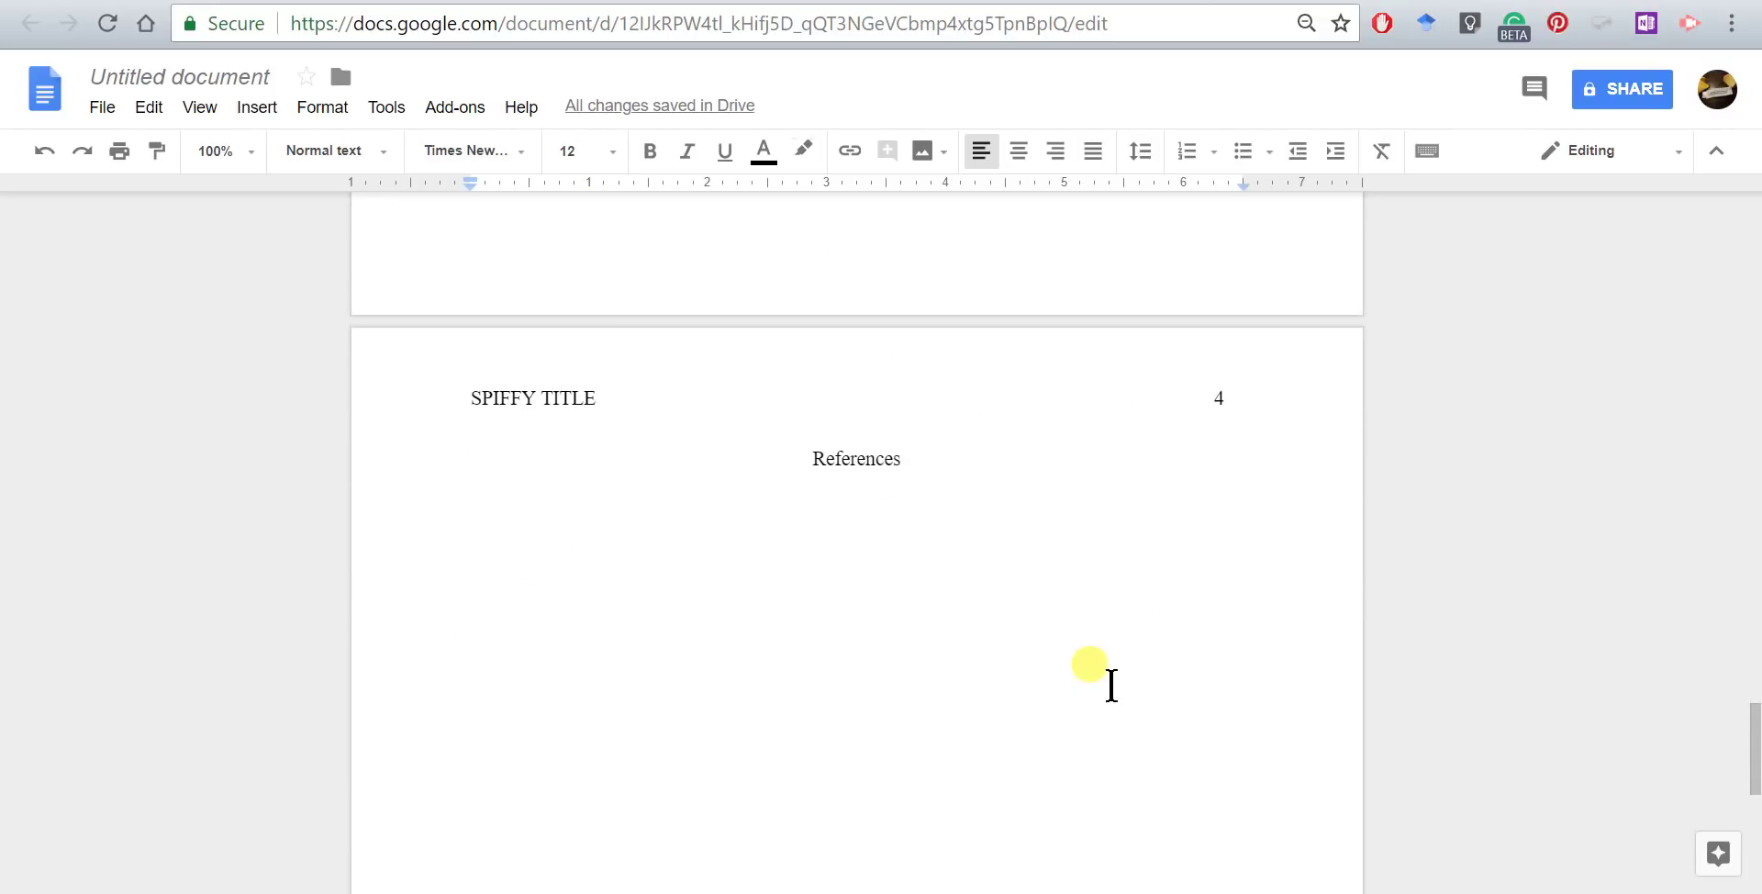
pyautogui.write('JG:LKJ:KDLj;lfakjd;lkjfa ;lkfljd;fkj kjd flkdajf;ljsad;lkfj;lsadkjf dajkfd skalfjdjf;lda kjfl;jkdalfkj;ladsjf;jdaf;lkjads;lfjk;aldsjkflk')
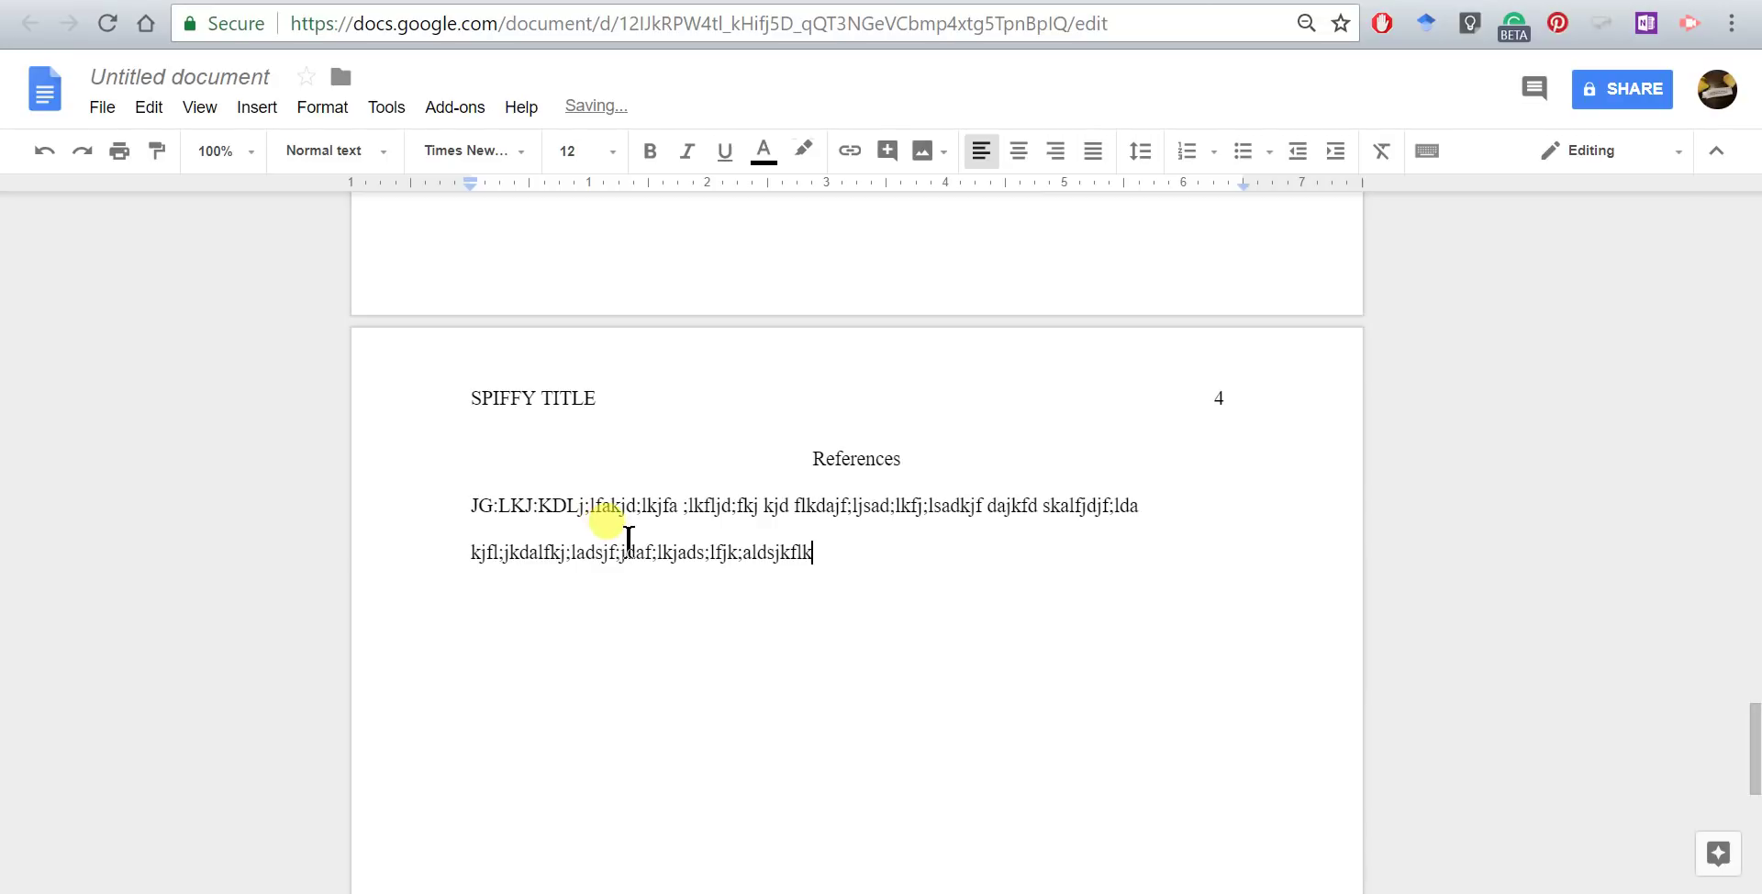
pyautogui.click(459, 511)
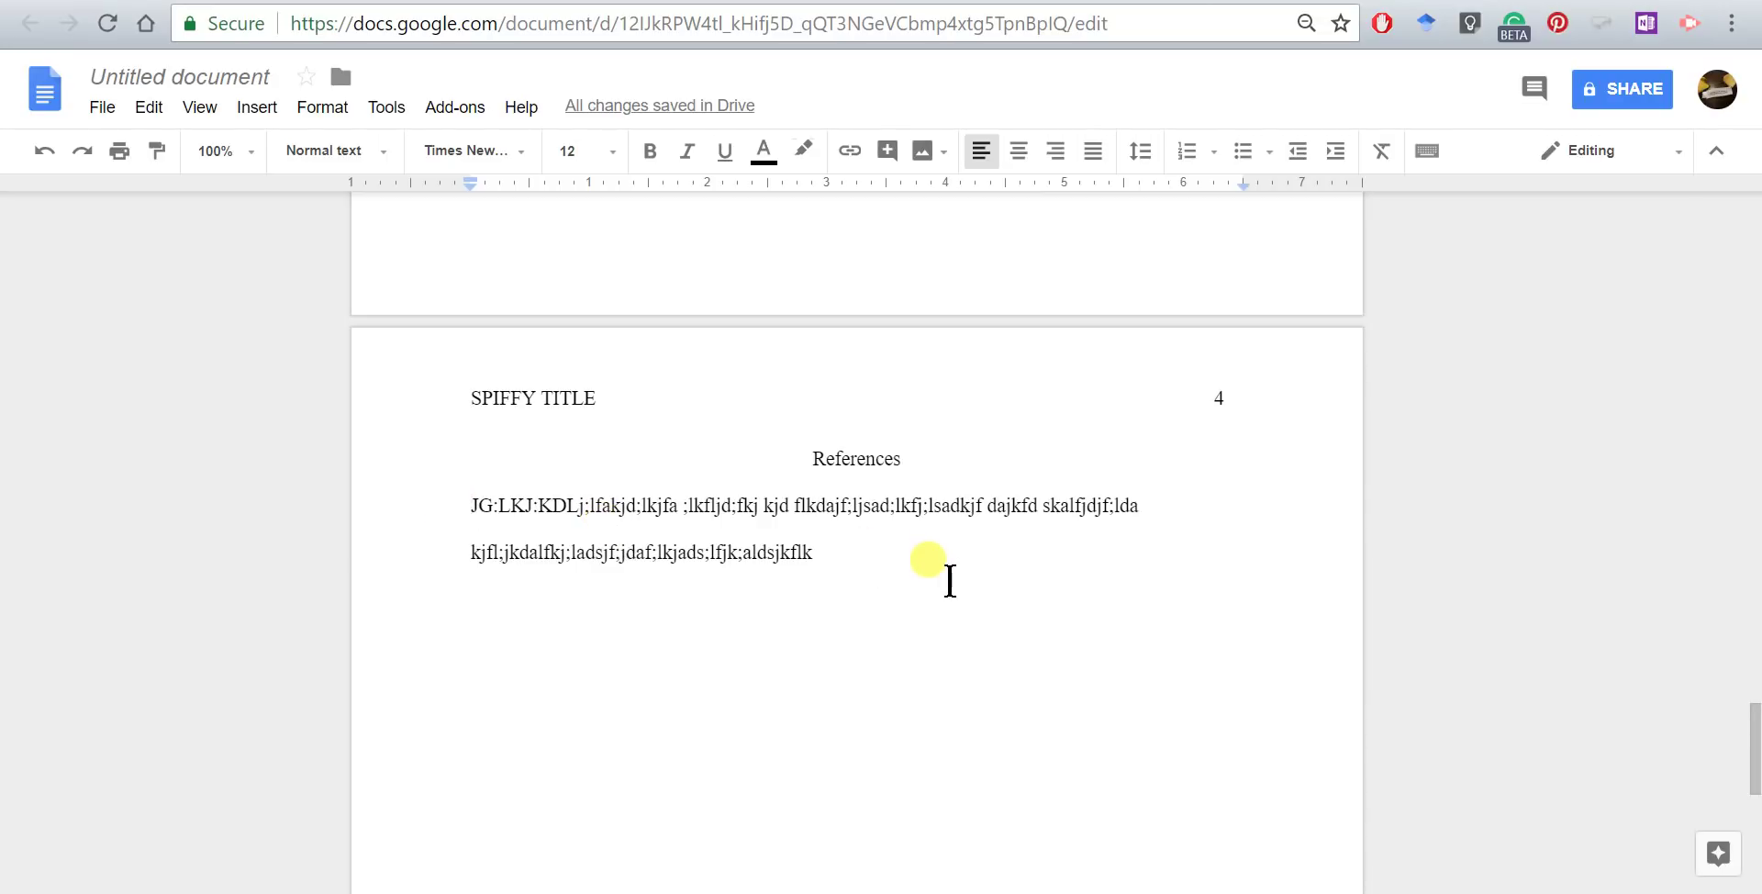
pyautogui.write('D')
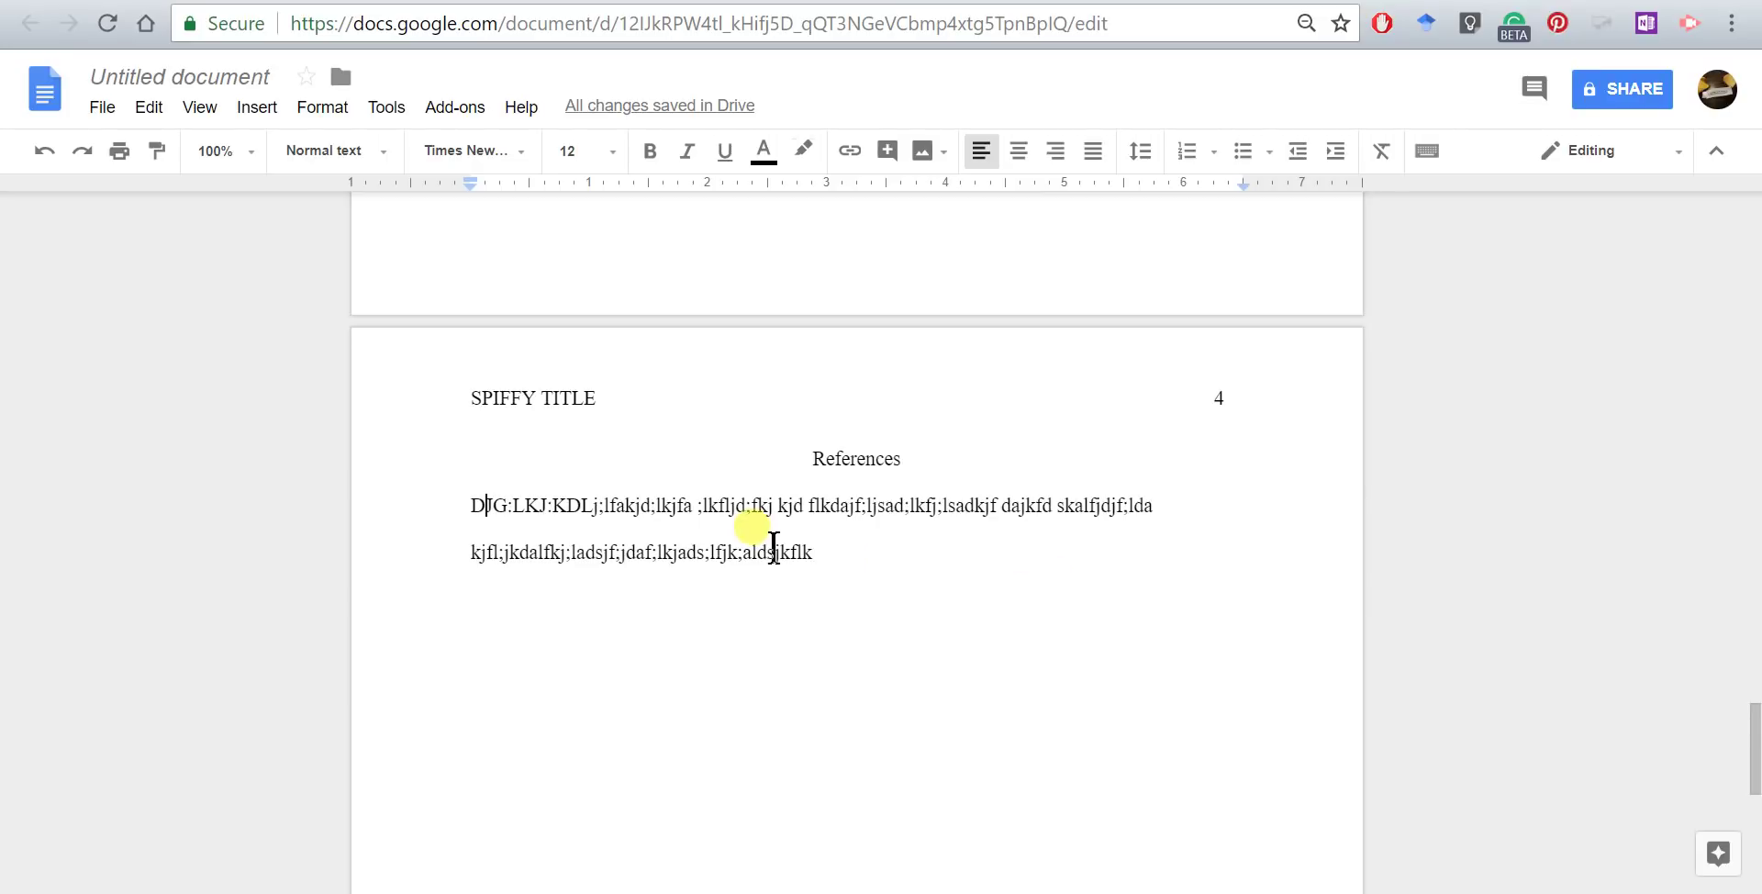
# Apply a 0.5-inch hanging indent to the placeholder reference entry below the References heading.
pyautogui.tripleClick(832, 553)
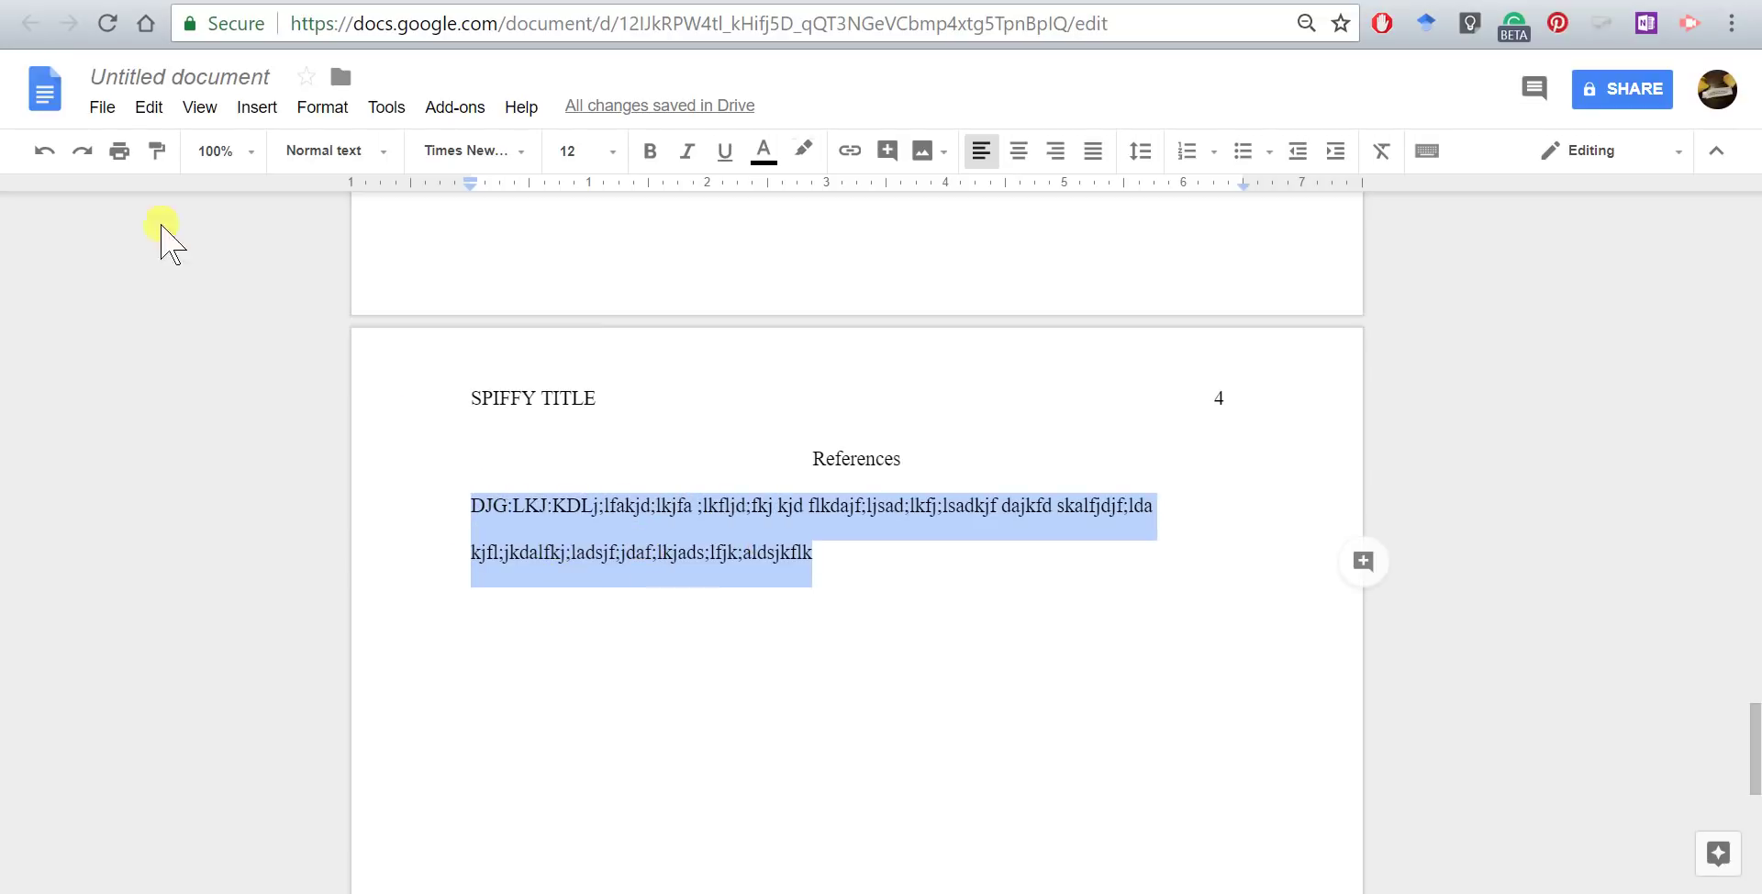
pyautogui.click(321, 109)
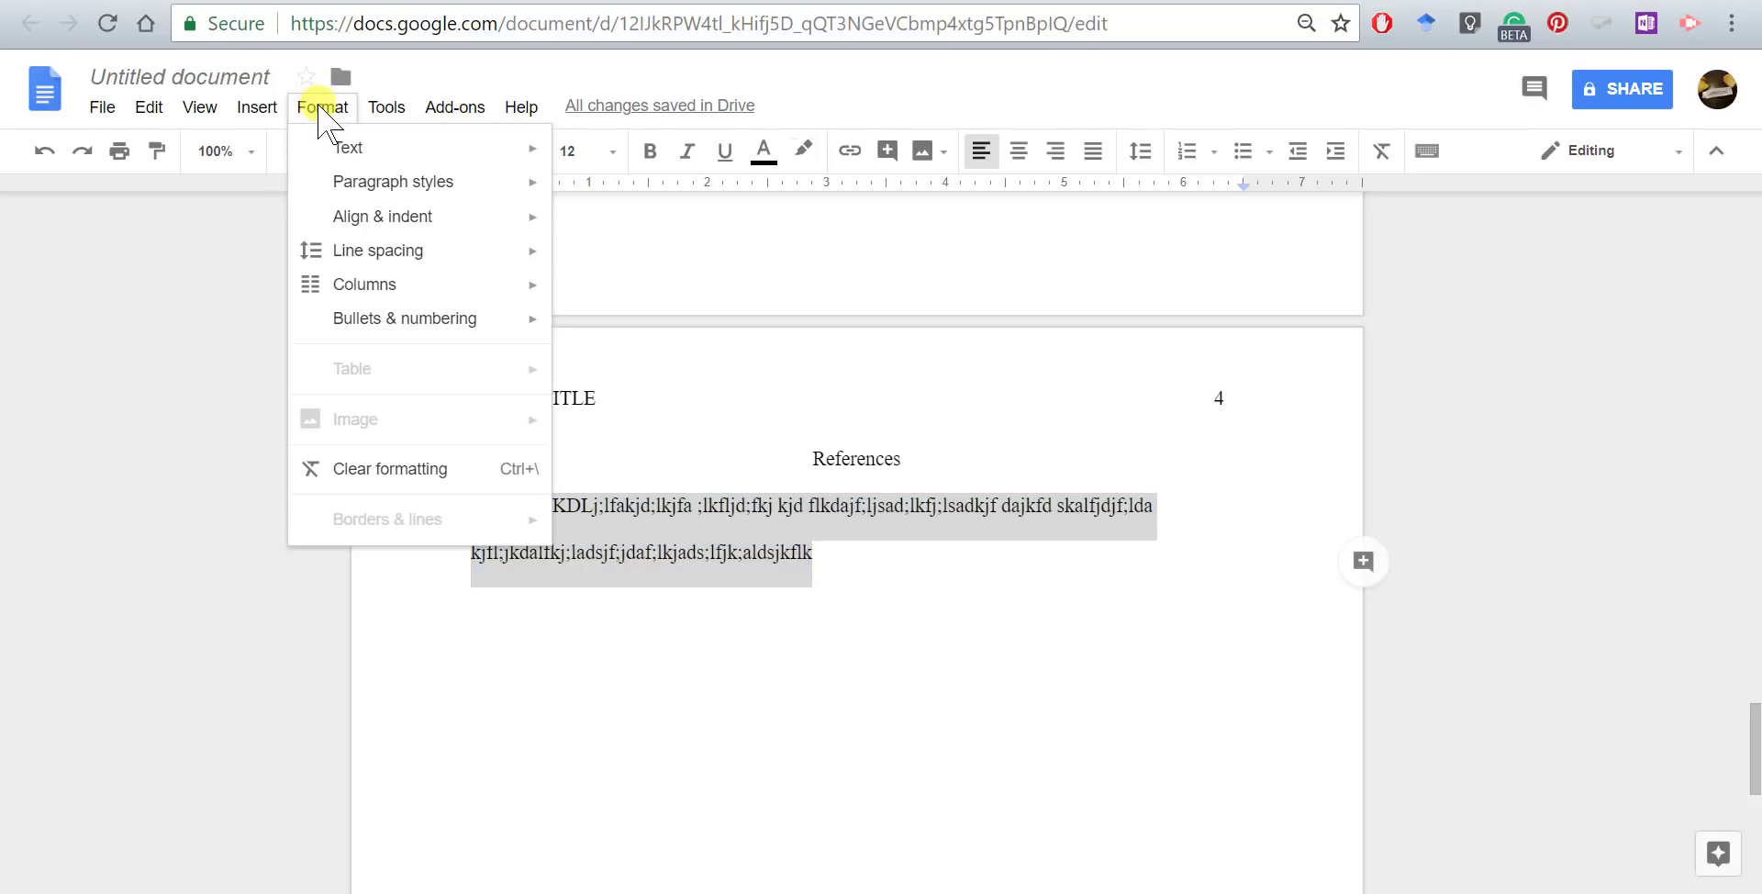
pyautogui.moveTo(455, 188)
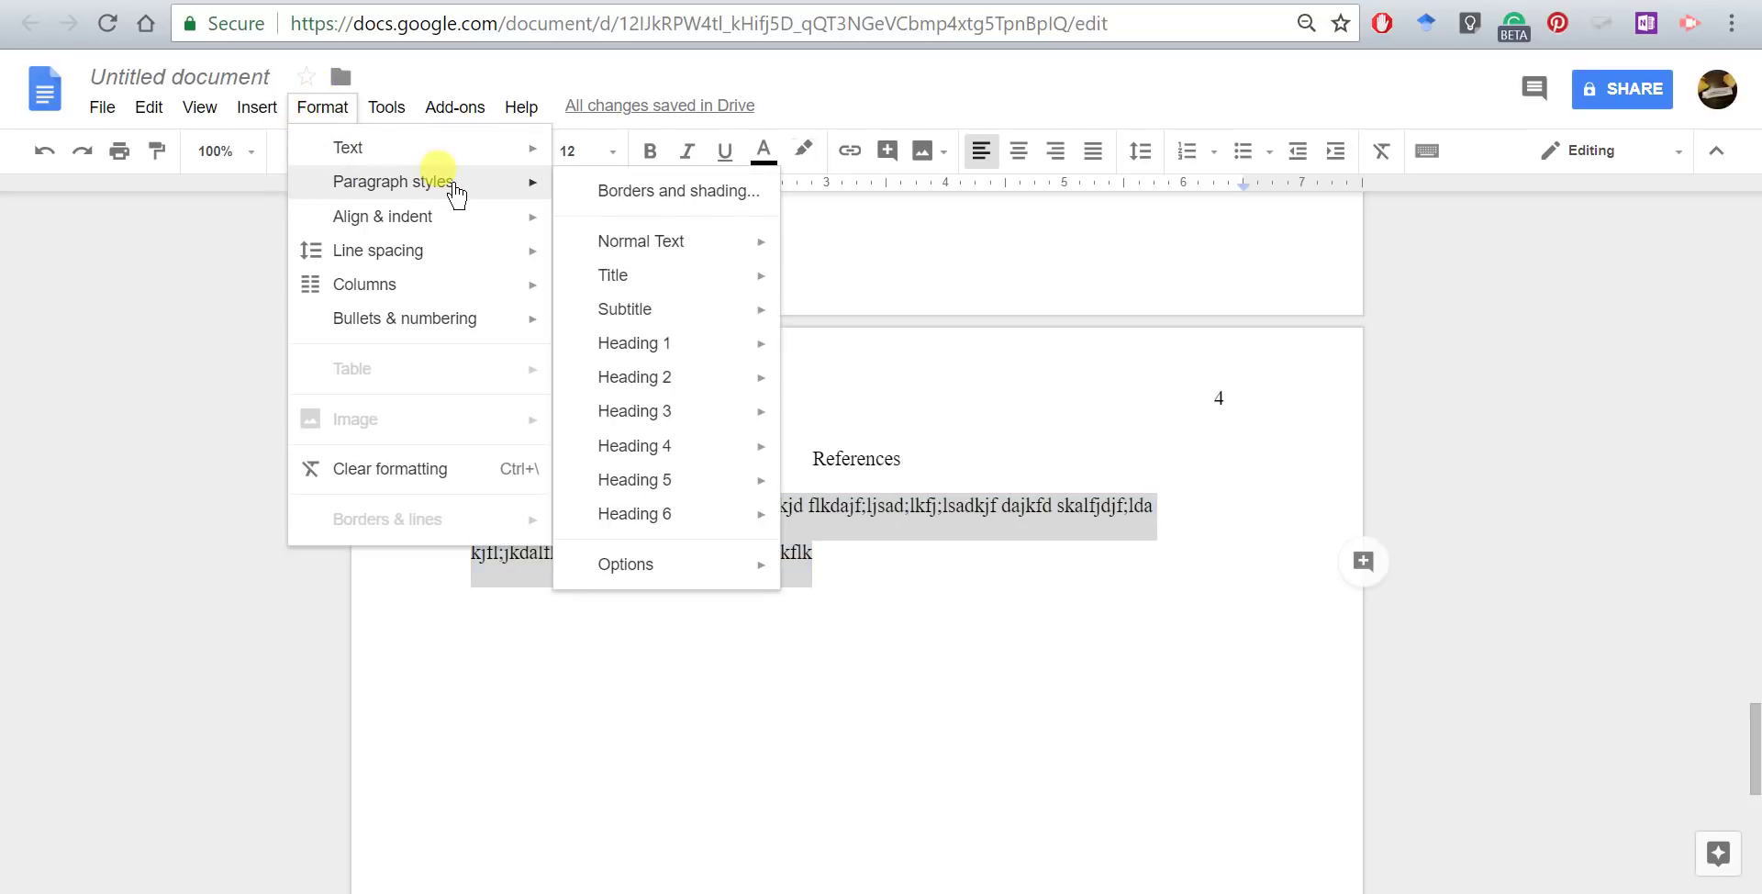
pyautogui.moveTo(686, 574)
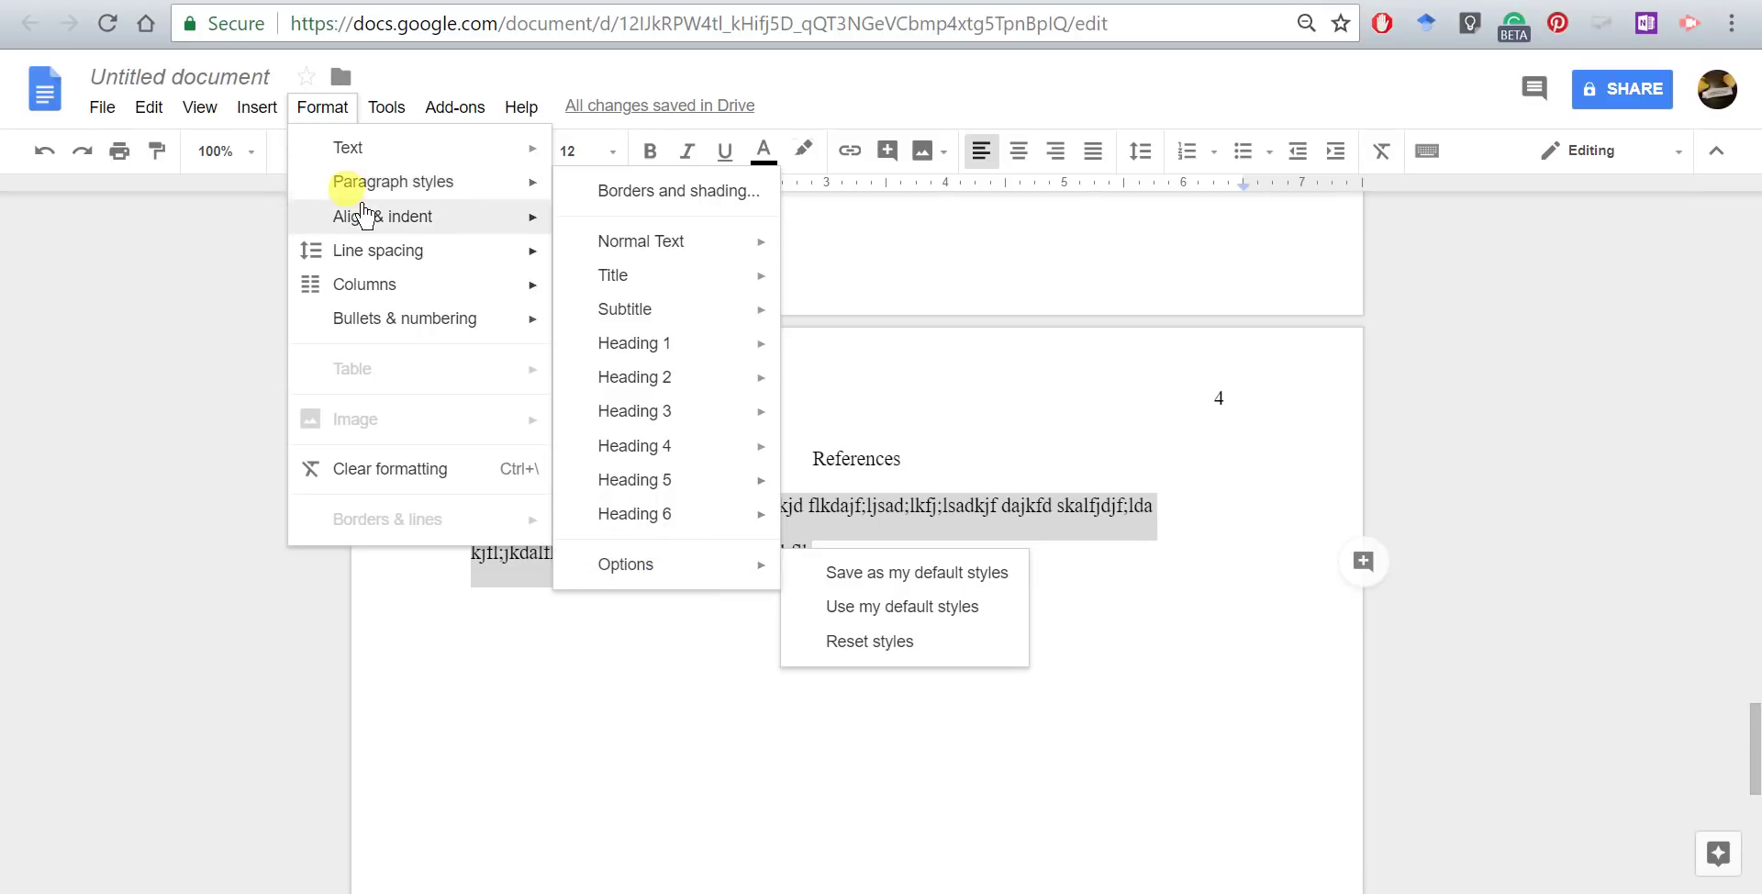
pyautogui.moveTo(443, 234)
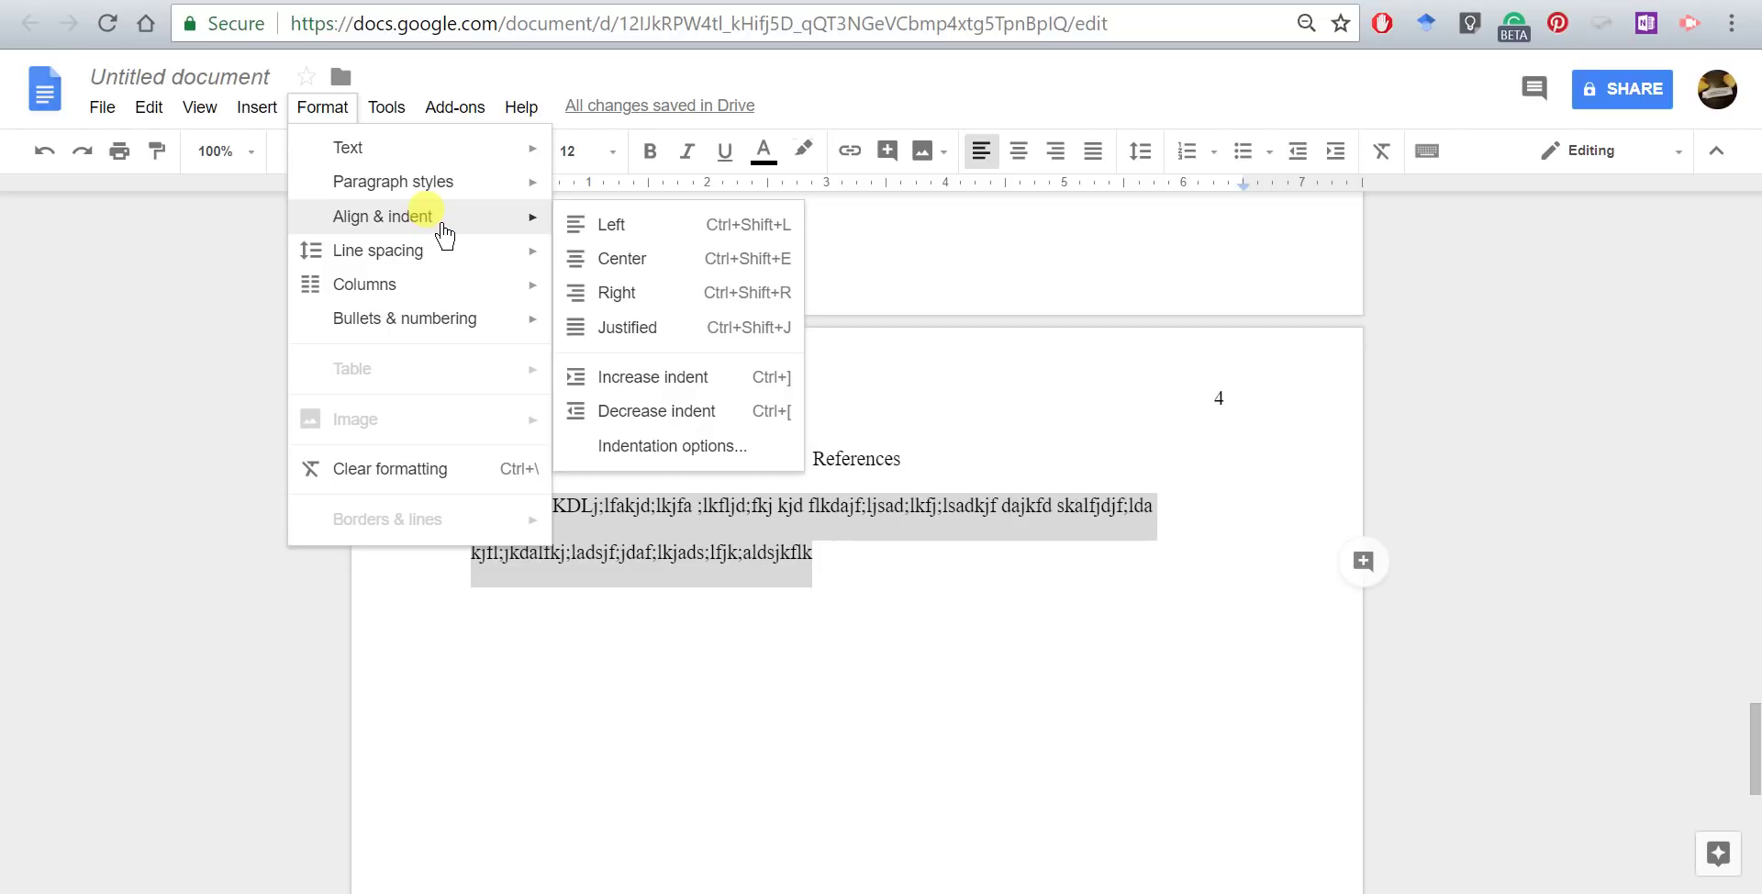
pyautogui.click(657, 447)
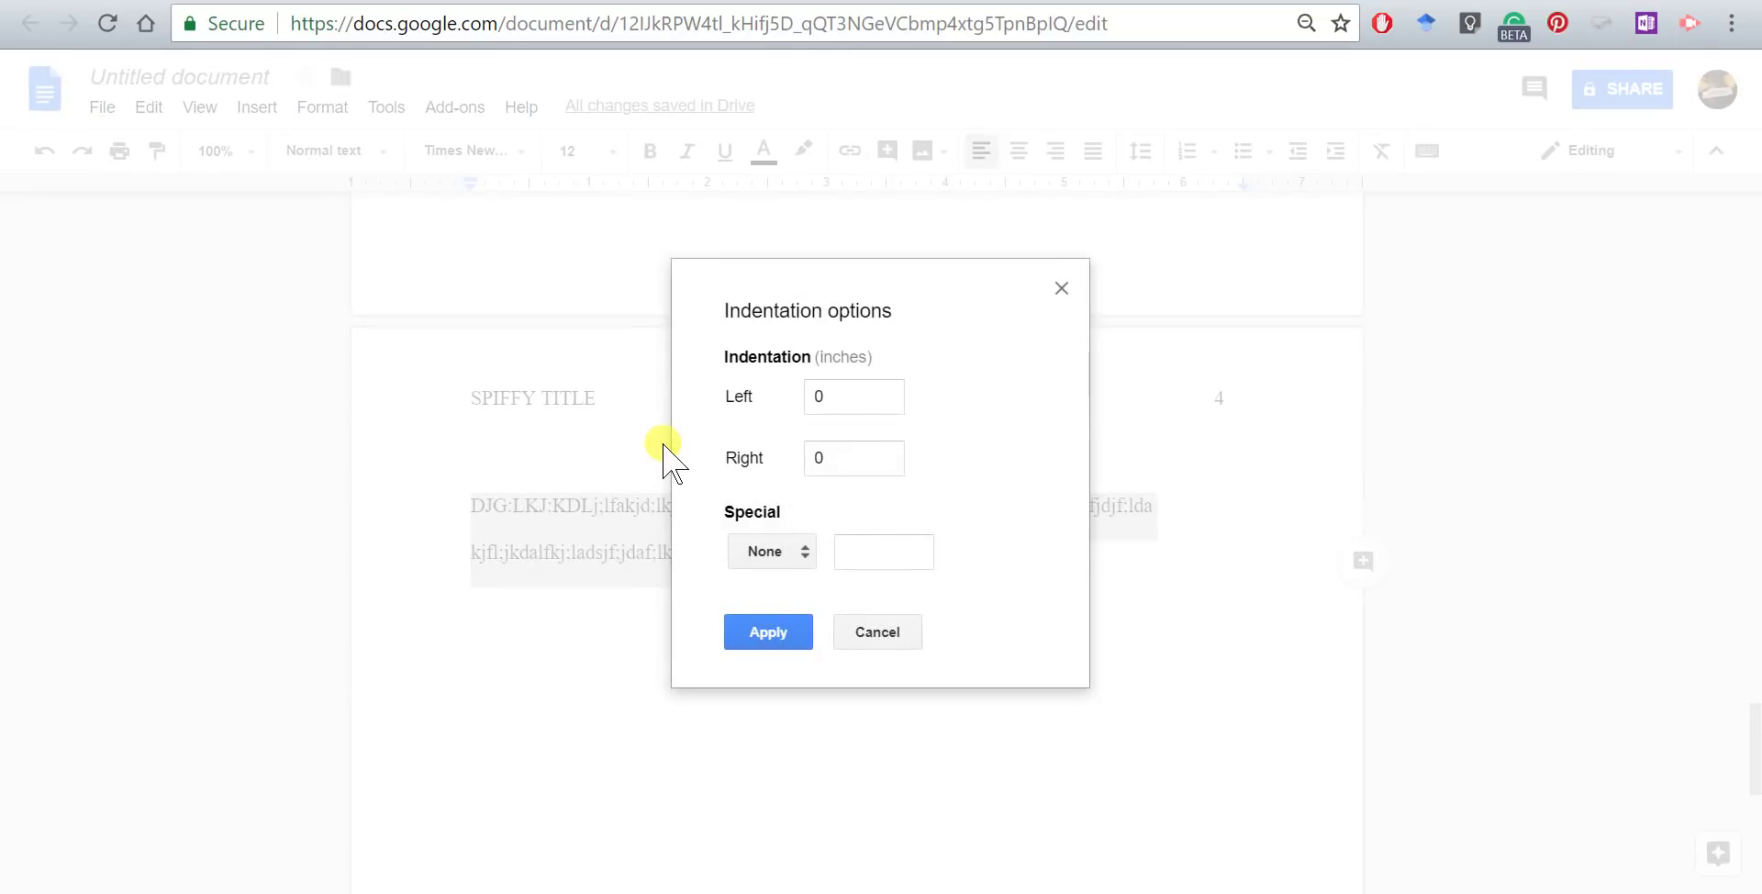
pyautogui.click(802, 553)
pyautogui.click(761, 621)
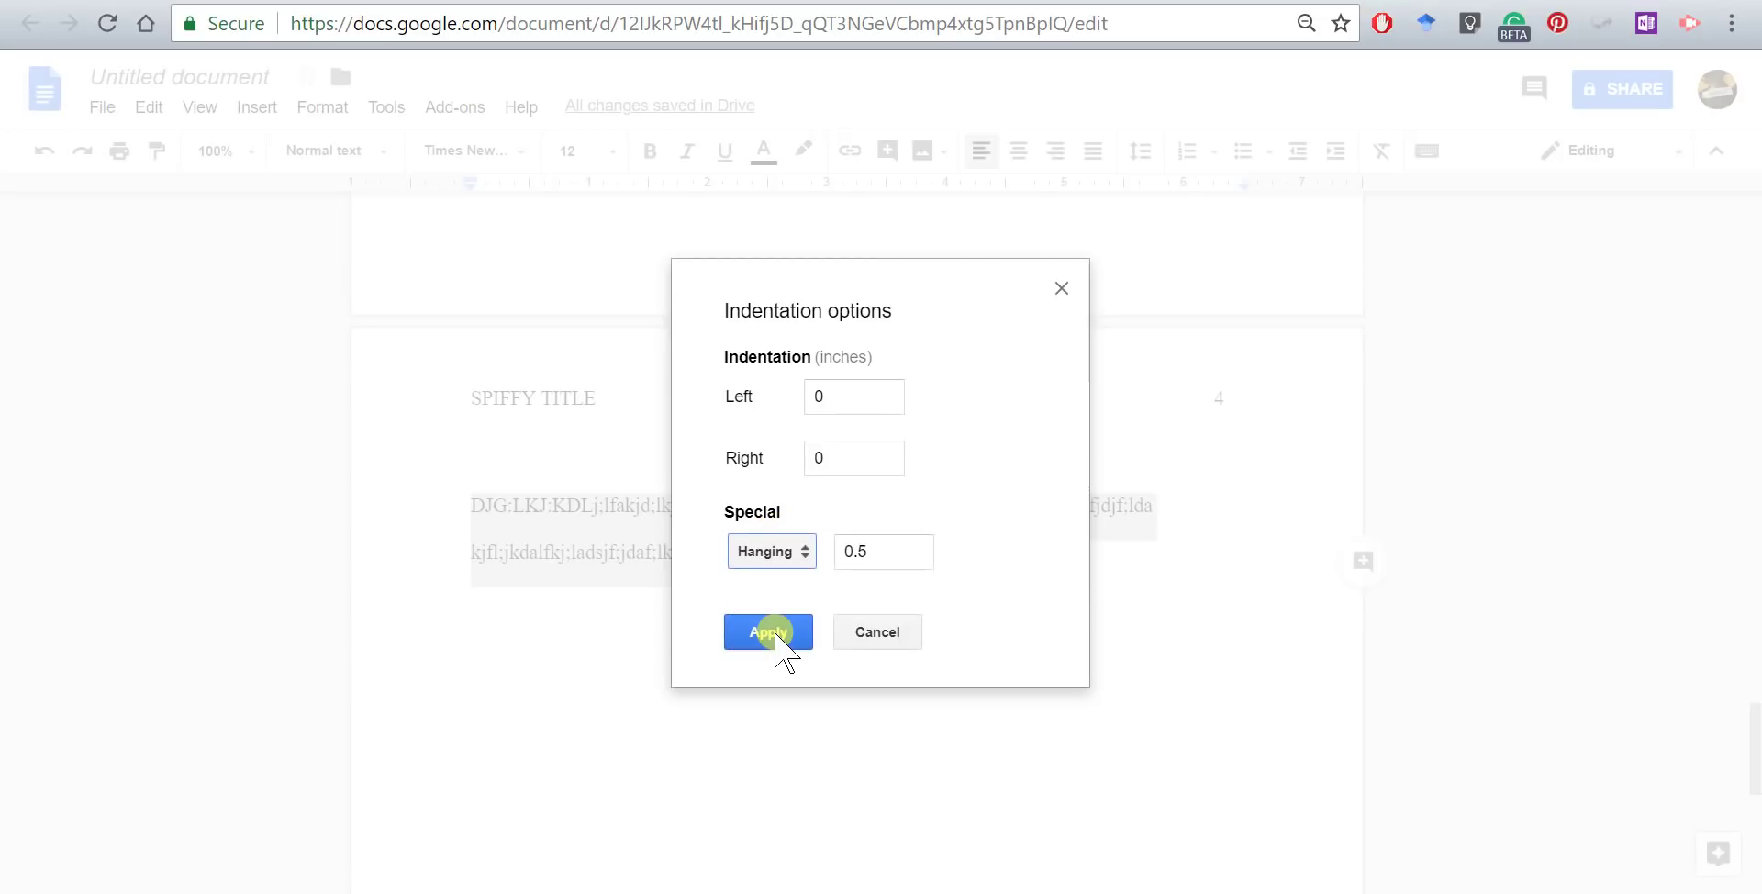
pyautogui.click(769, 631)
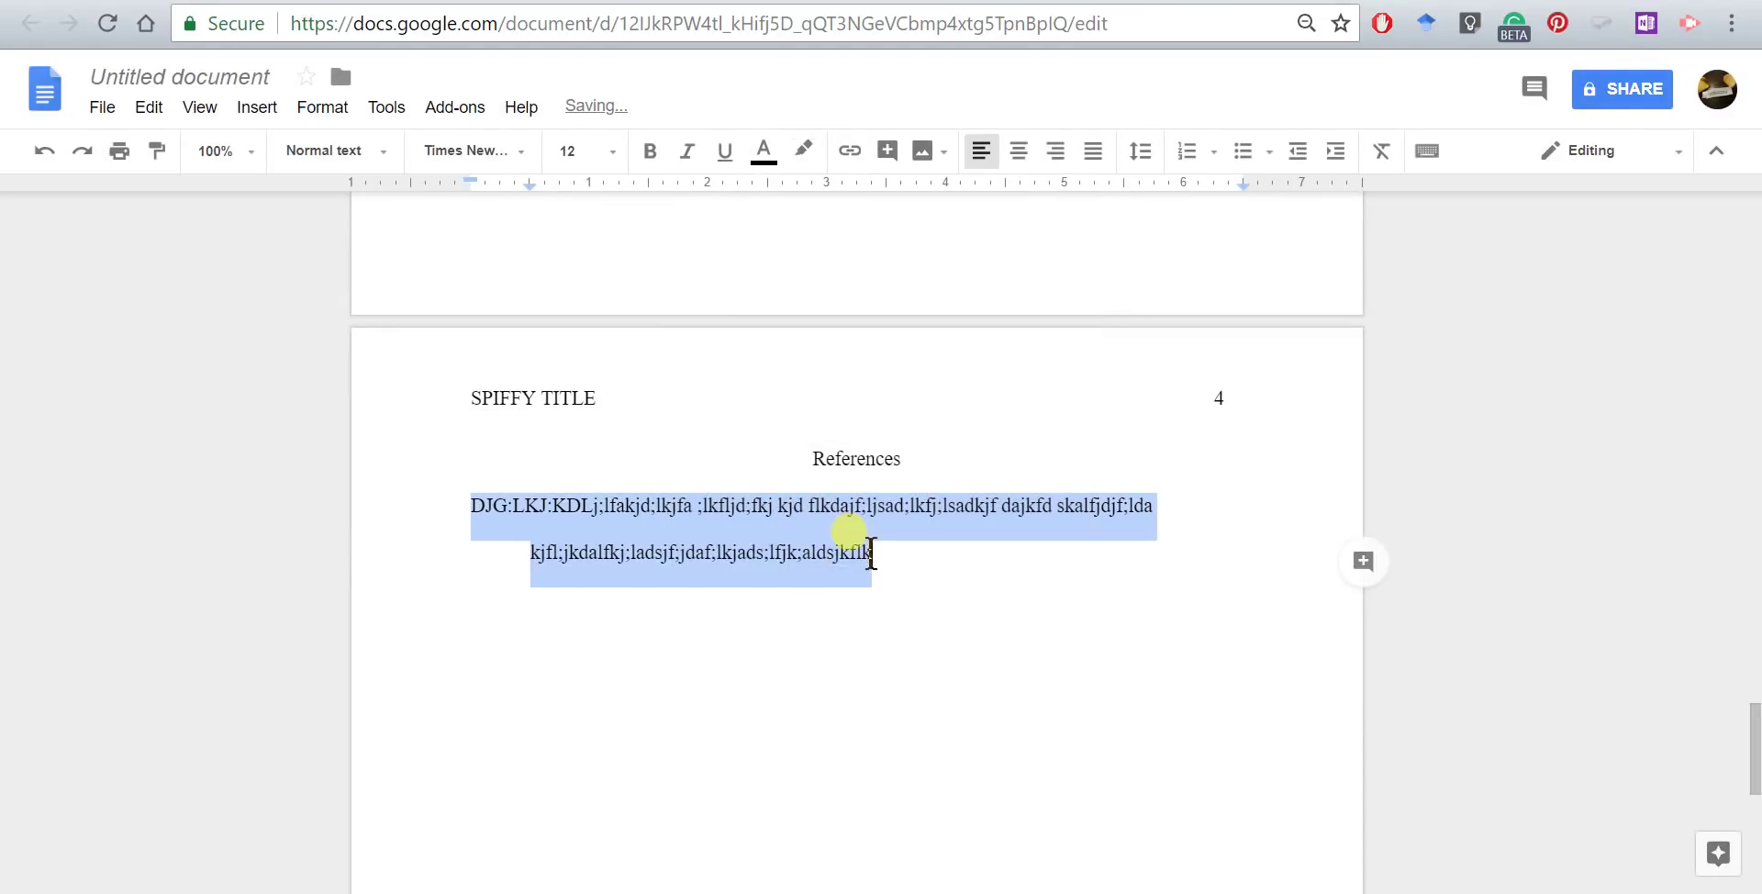
pyautogui.click(1041, 554)
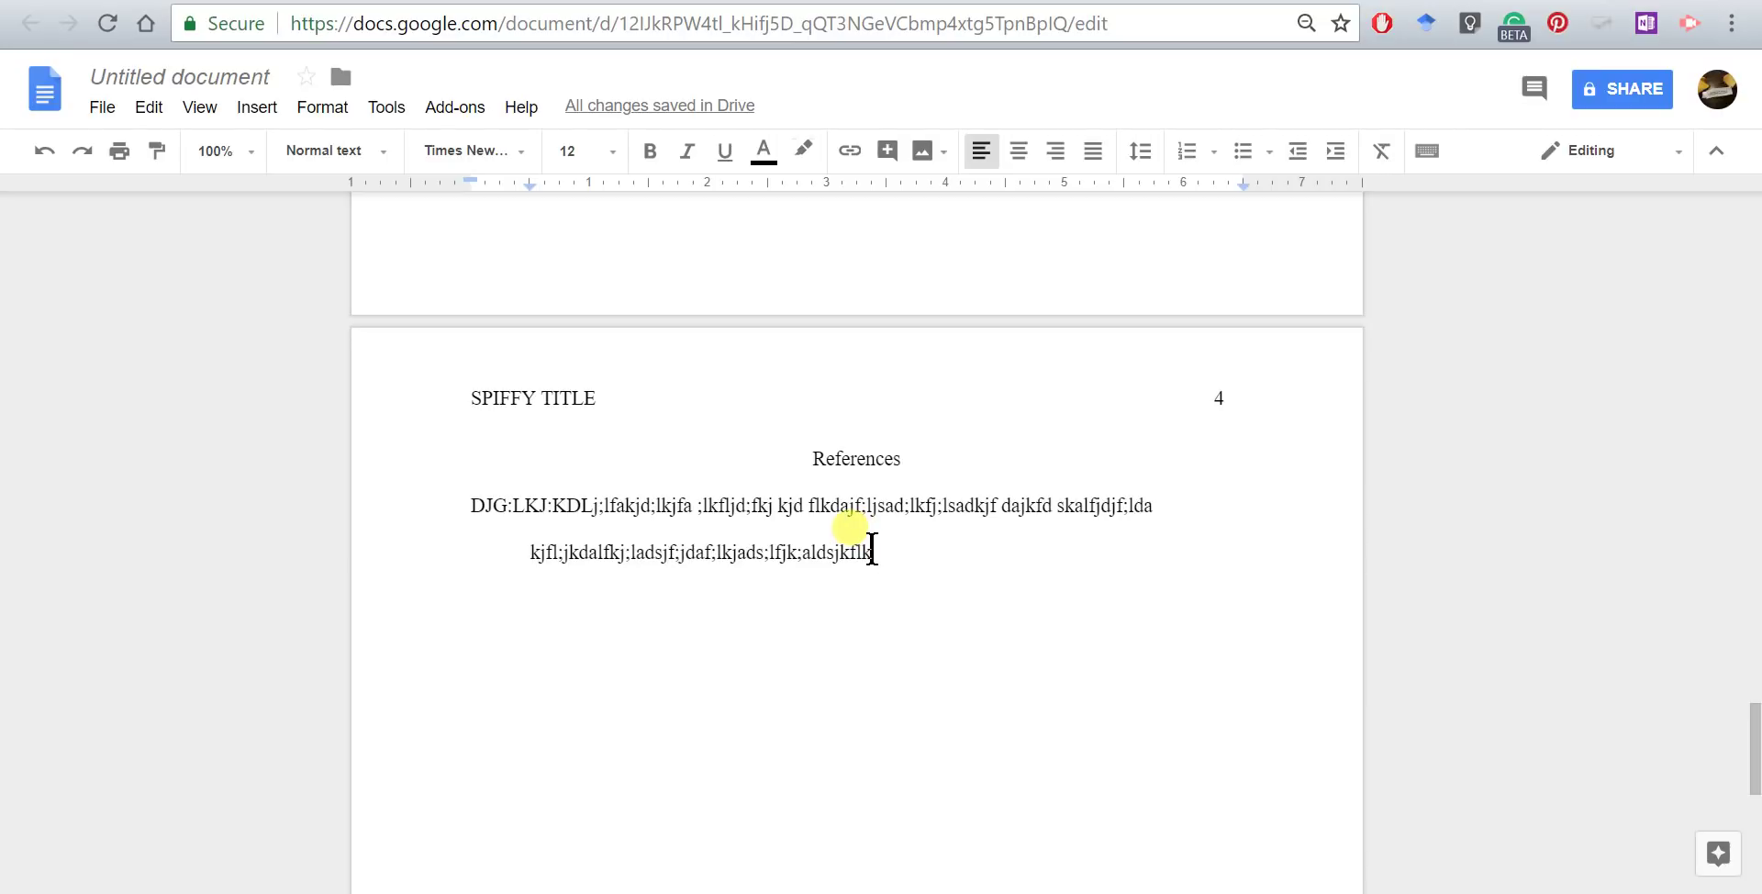
# Copy the reference entry from after "lfakj" to its end and paste it as a new entry directly below.
pyautogui.moveTo(870, 550); pyautogui.dragTo(643, 519)
pyautogui.hotkey('ctrl', 'c')
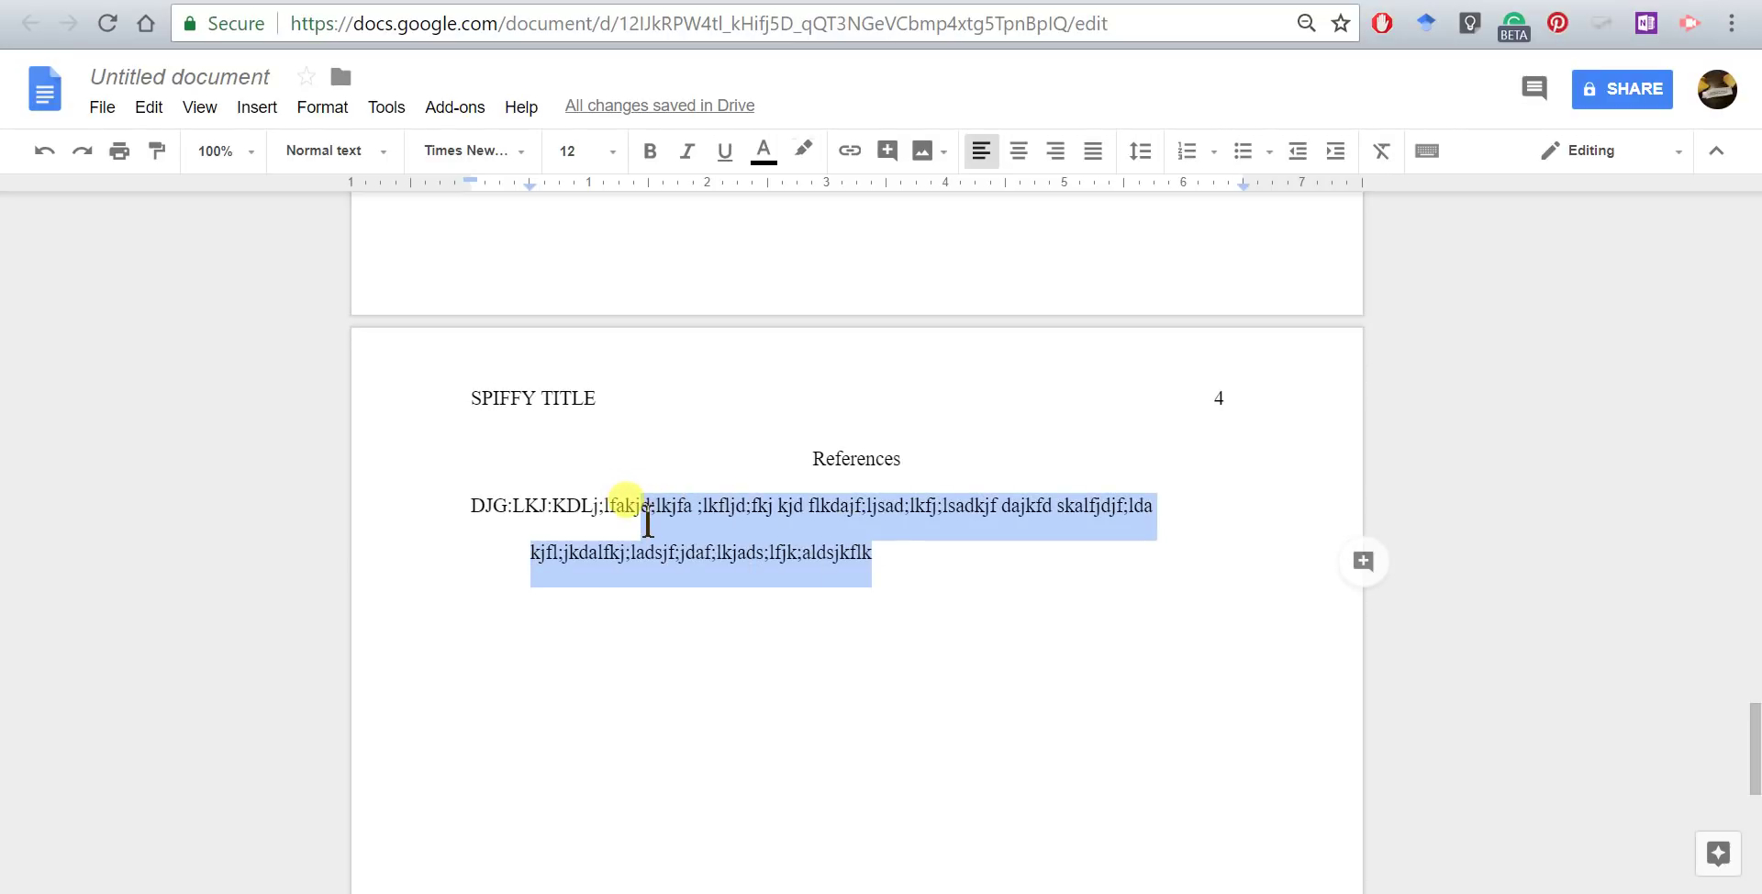
pyautogui.click(876, 556)
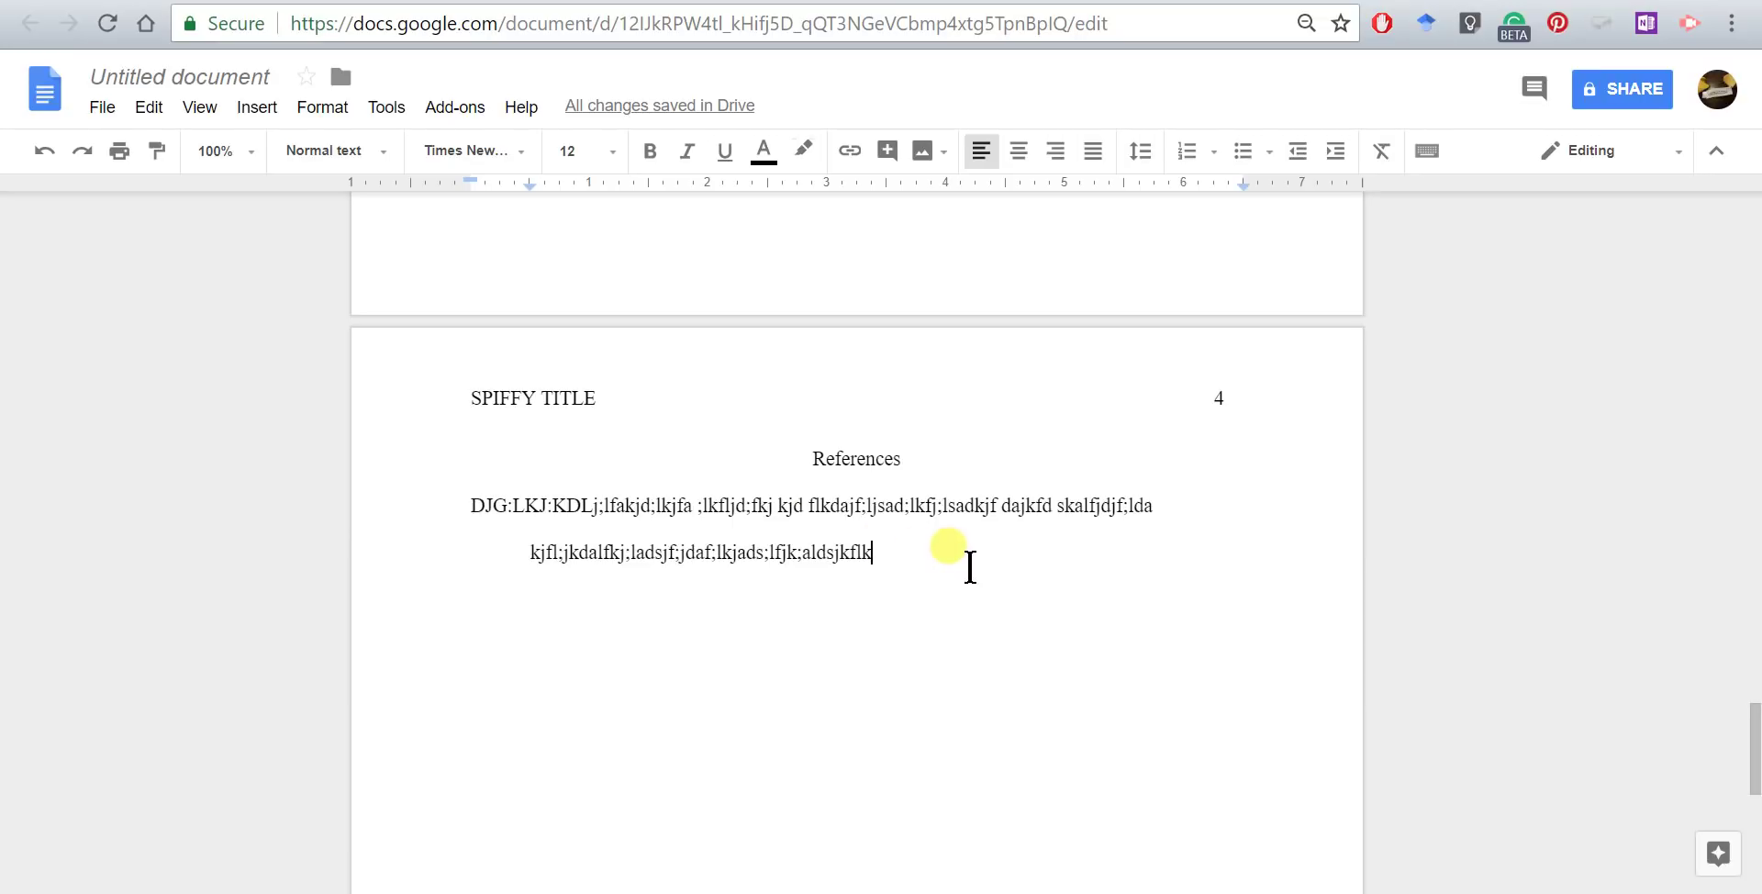
pyautogui.press('Return')
pyautogui.hotkey('ctrl', 'v')
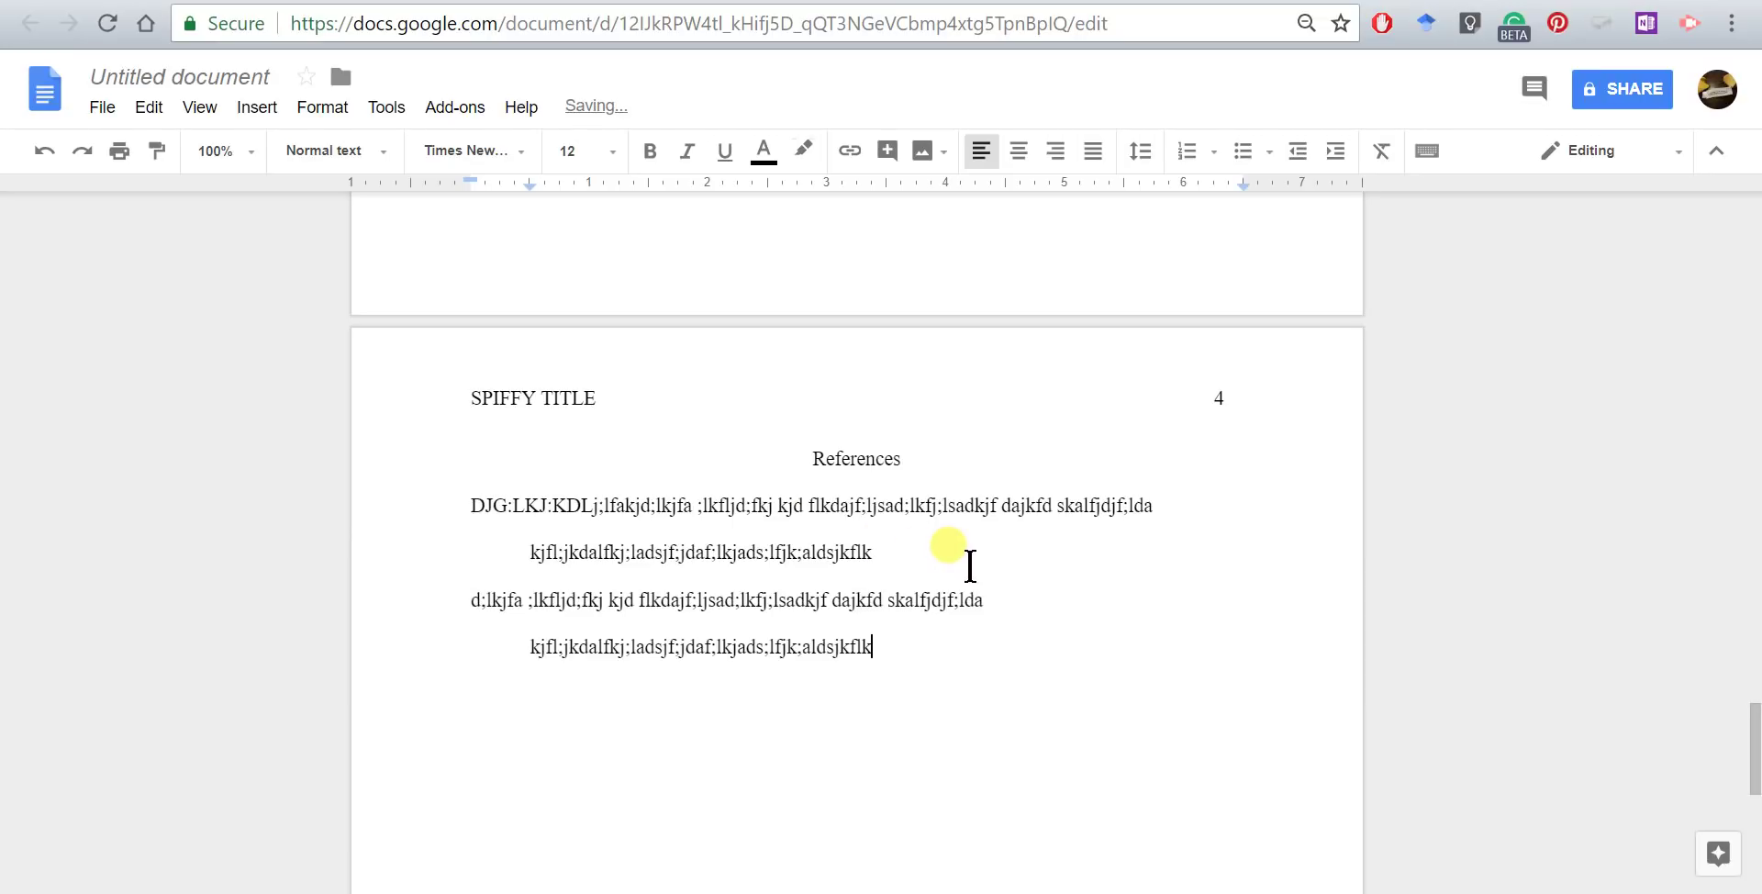
# Start the second reference entry with "M" and break up its long string with spaces so its first line fills.
pyautogui.click(472, 600)
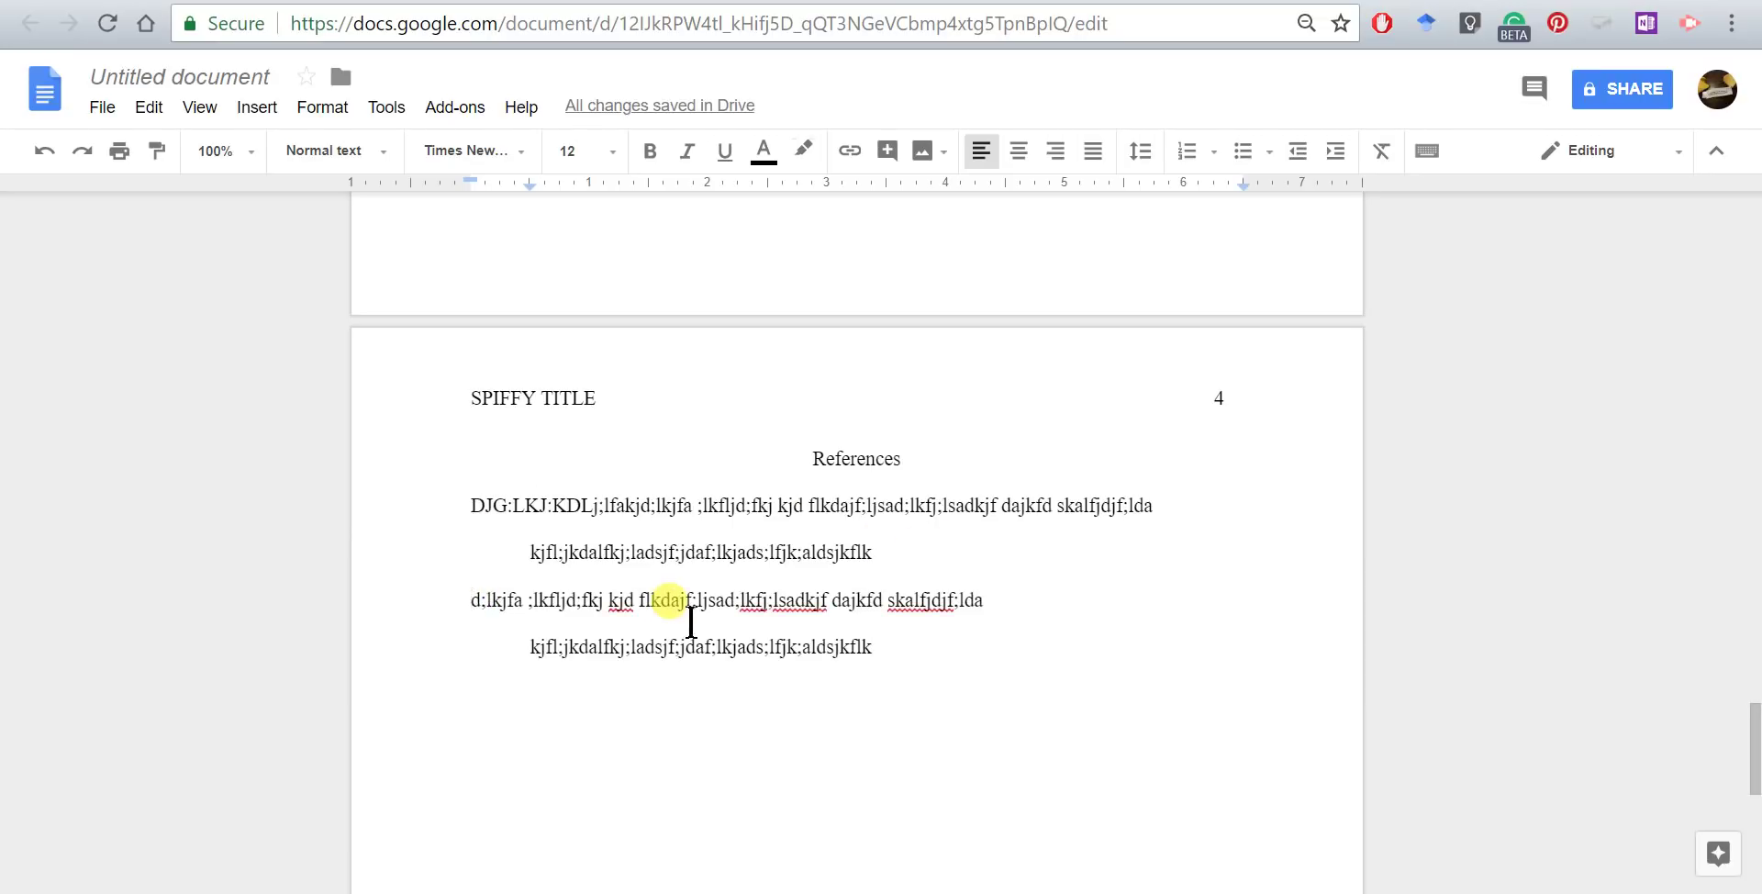
pyautogui.write('M')
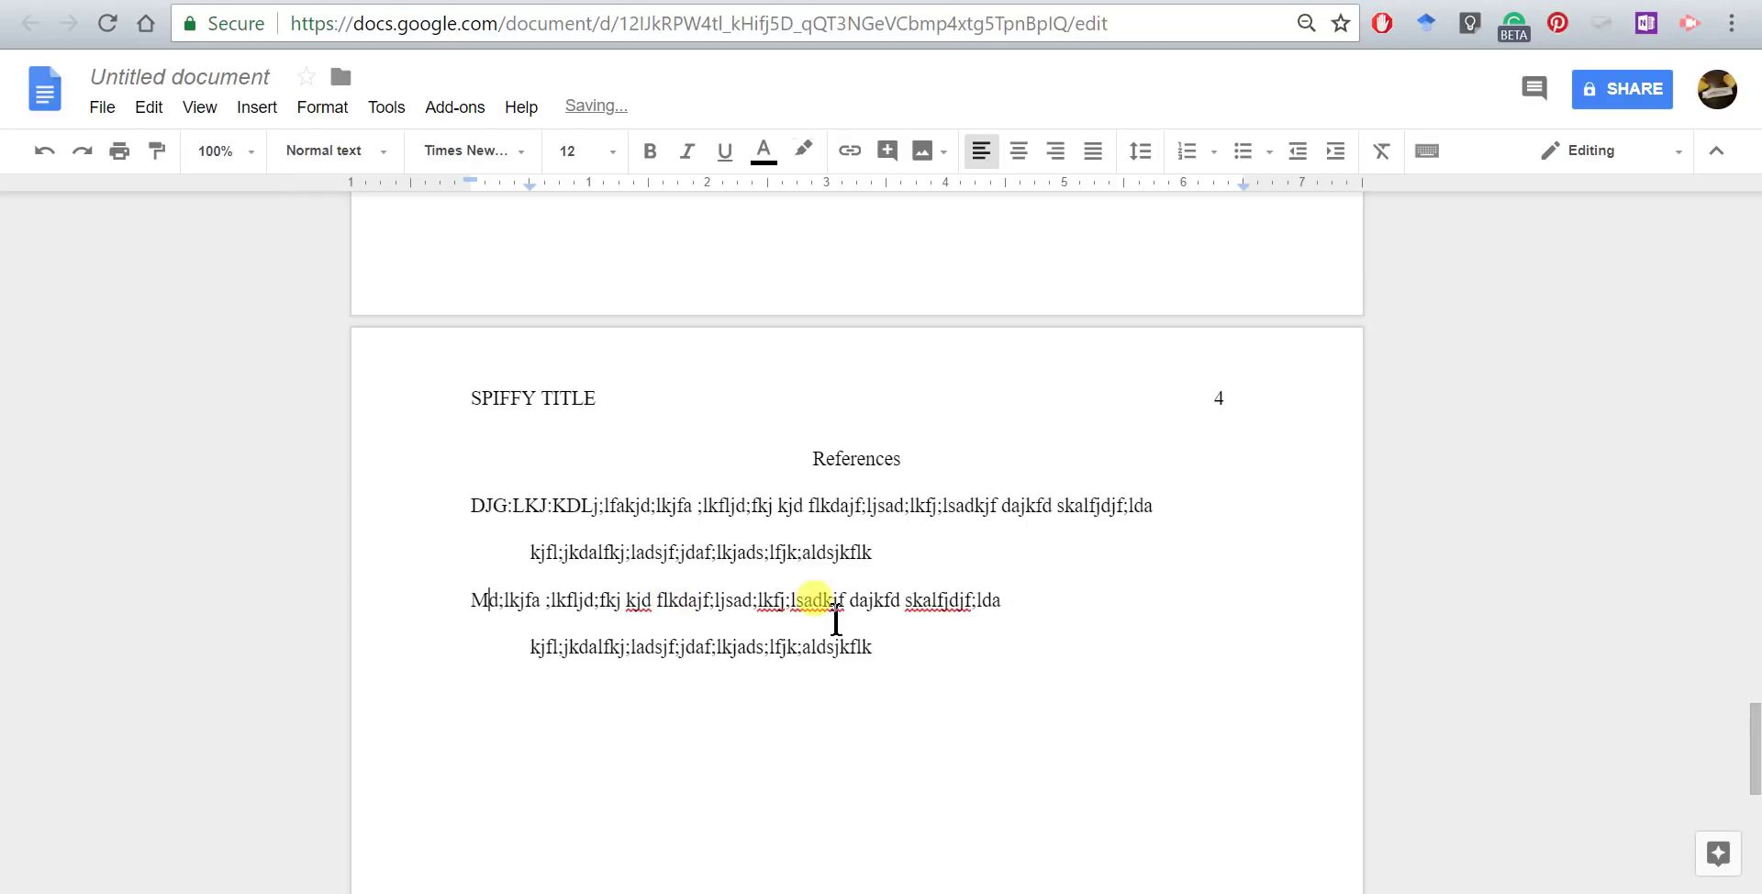
pyautogui.click(583, 638)
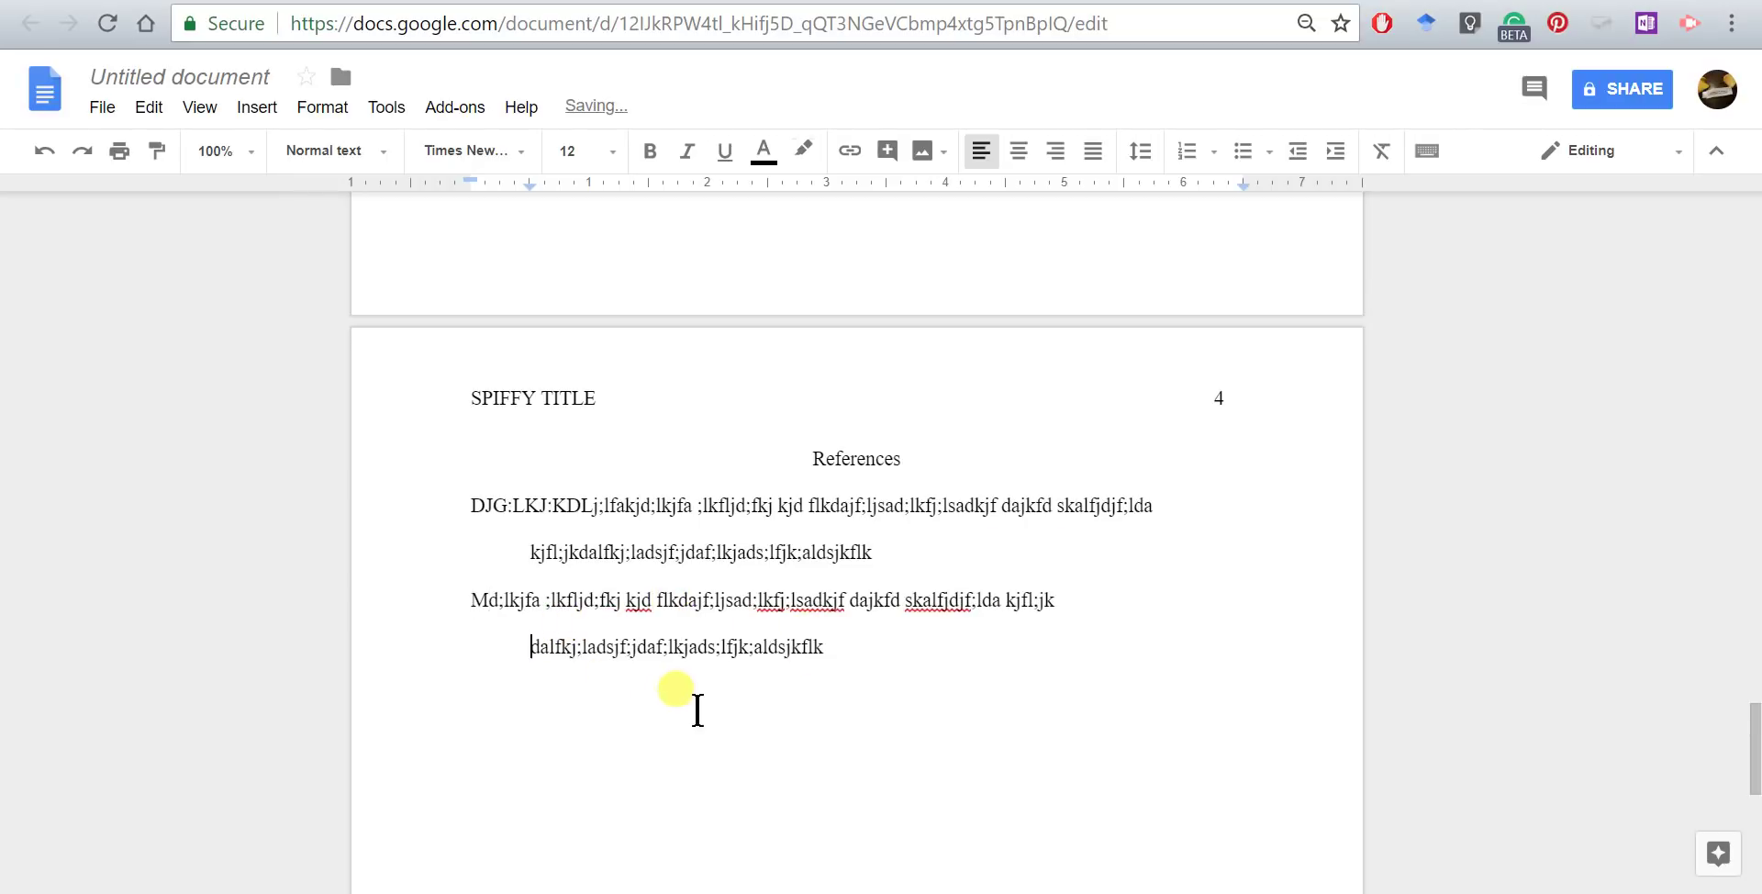
pyautogui.click(668, 650)
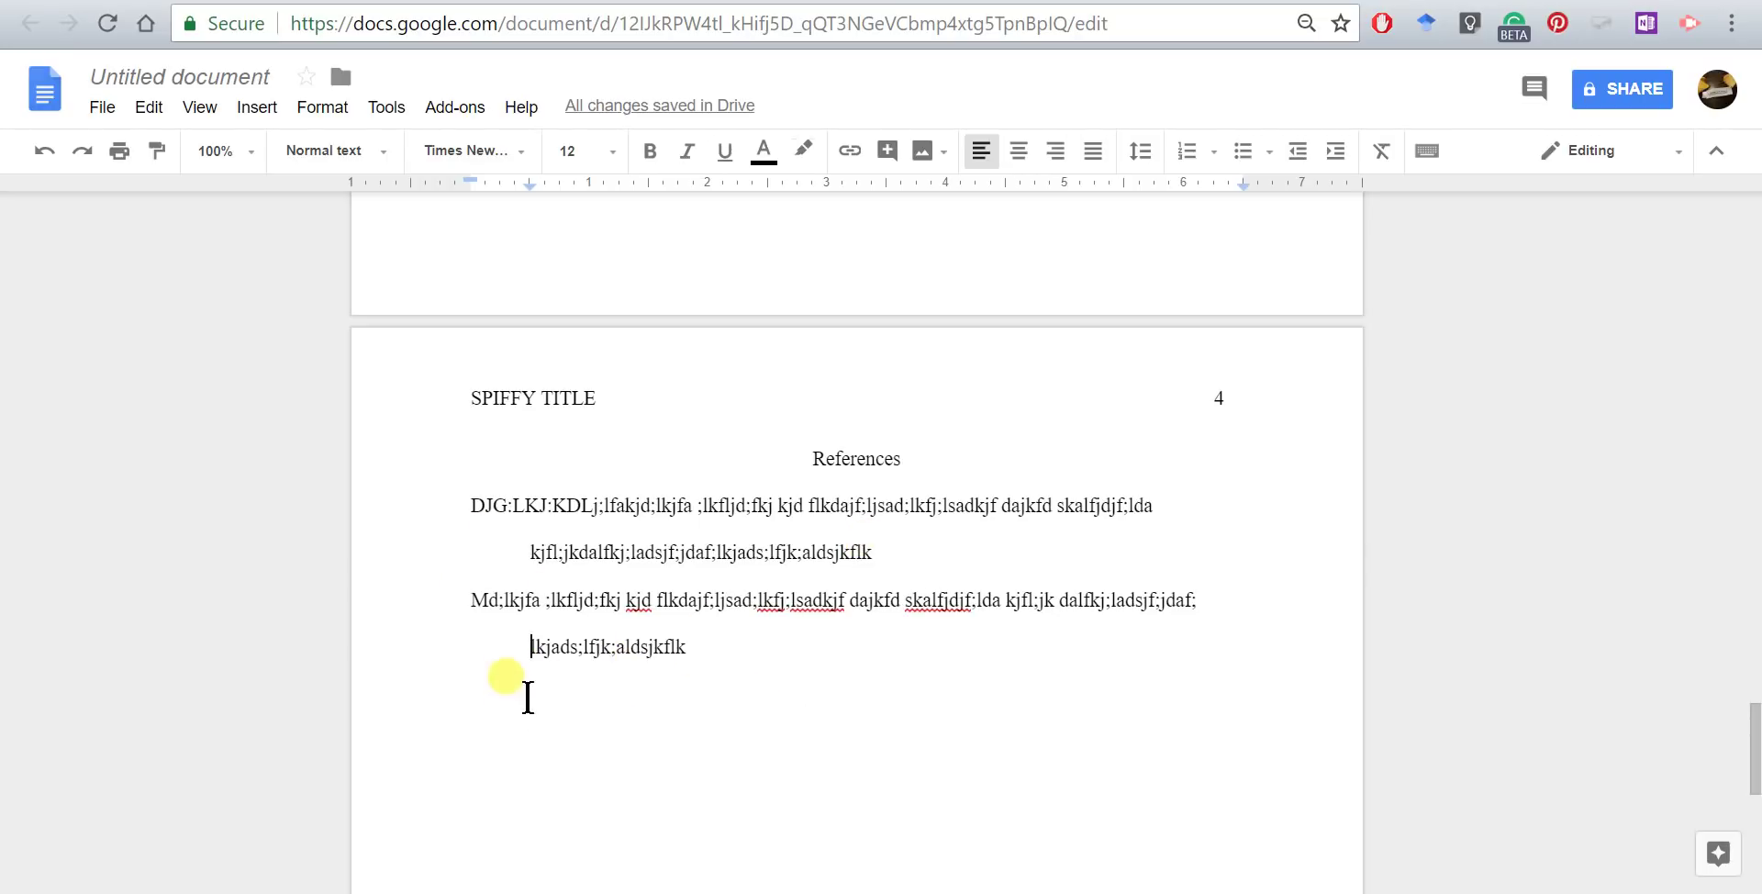
# Paste the copied reference text in front of the "DJG" entry and put an "A" at its beginning.
pyautogui.click(468, 505)
pyautogui.write('ad;lkjfa ;lkfljd;fkj kjd flkdajf;ljsad;lkfj;lsadkjf dajkfd skalfjdjf;lda kjfl;jkdalfkj;ladsjf;jdaf;lkjads;lfjk;aldsjkflk')
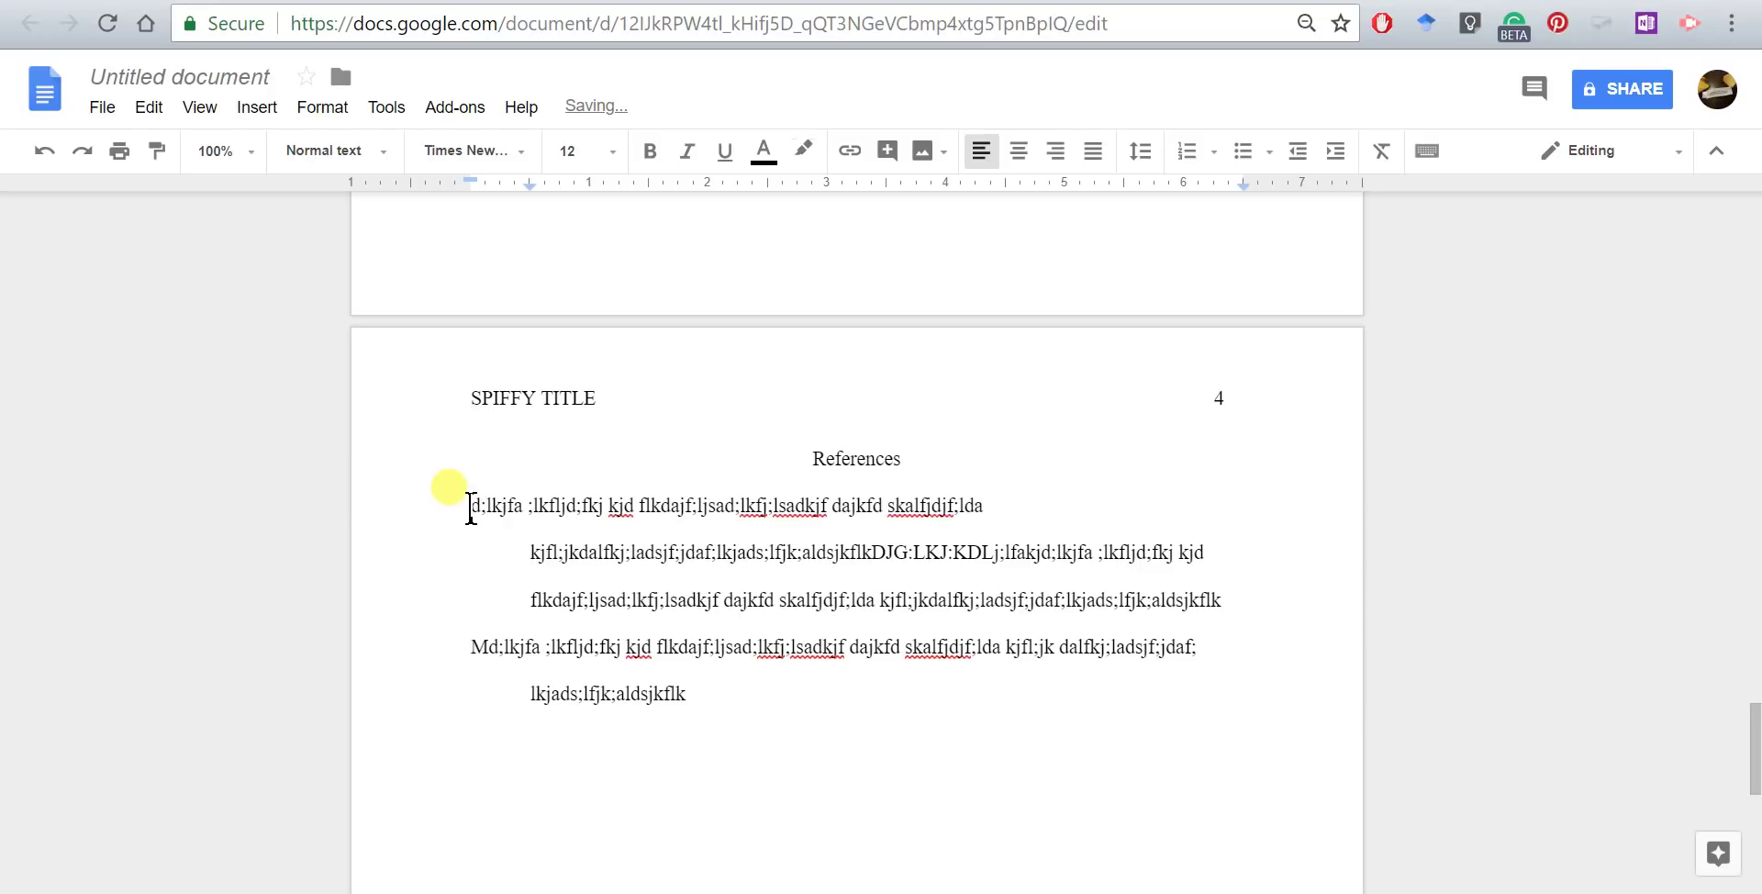
pyautogui.write('A')
# Break the "A" entry's long string before "jdaf" and split the "DJG" entry off into its own paragraph below.
pyautogui.click(681, 550)
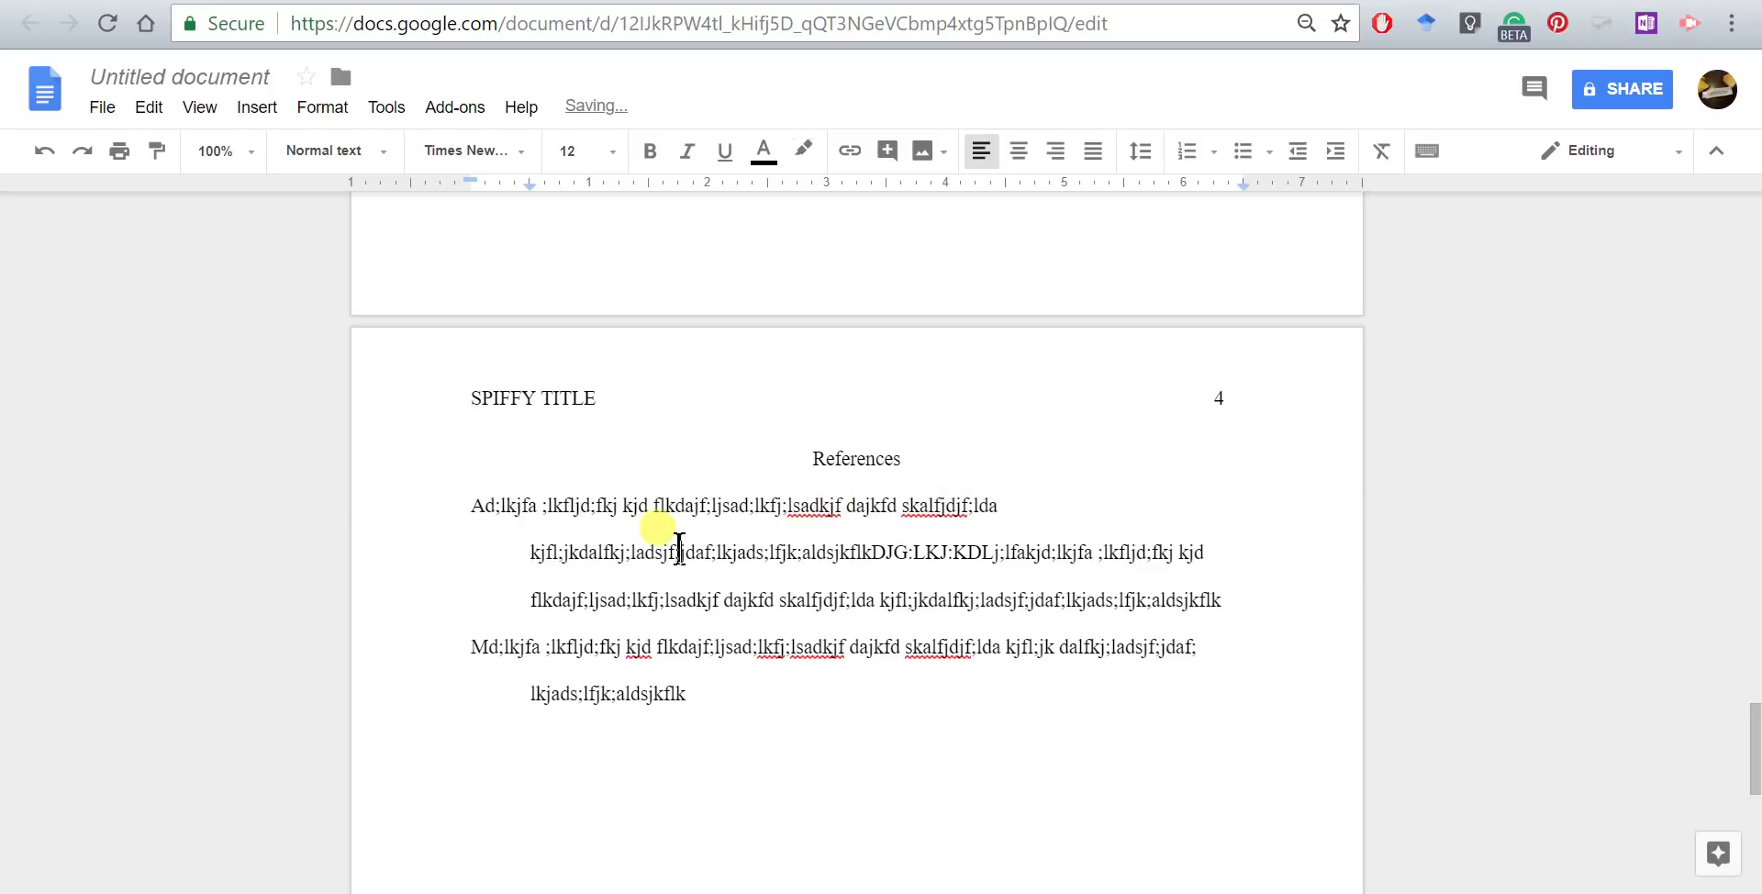
pyautogui.hotkey('shift', 'Return')
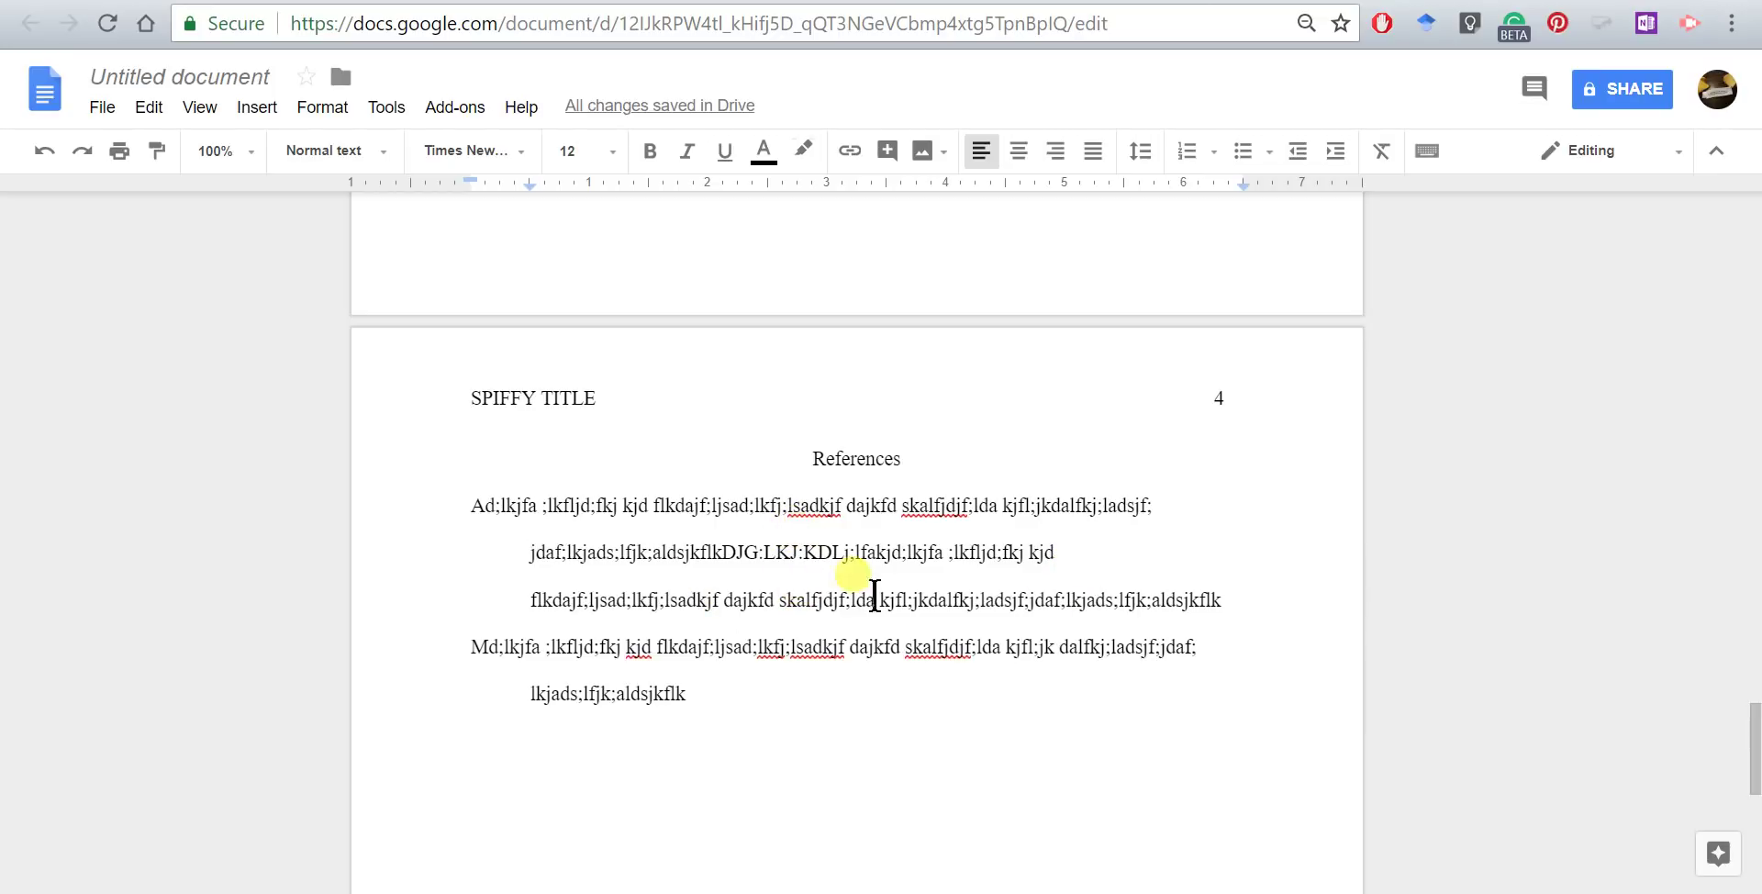
pyautogui.click(723, 557)
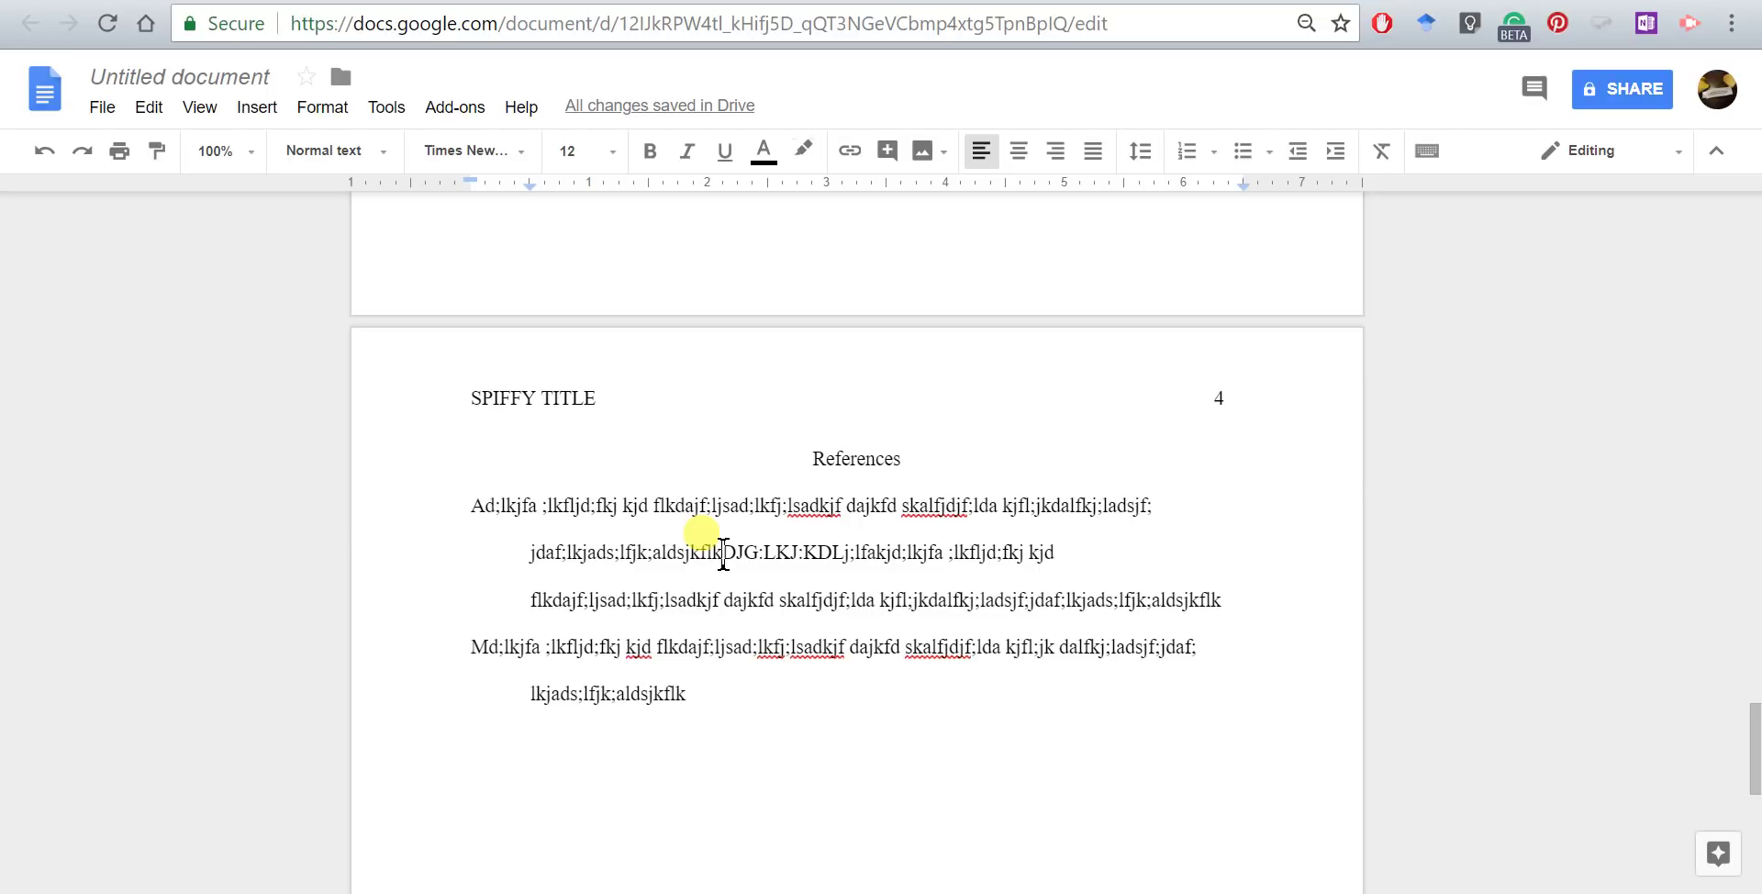
pyautogui.press('Return')
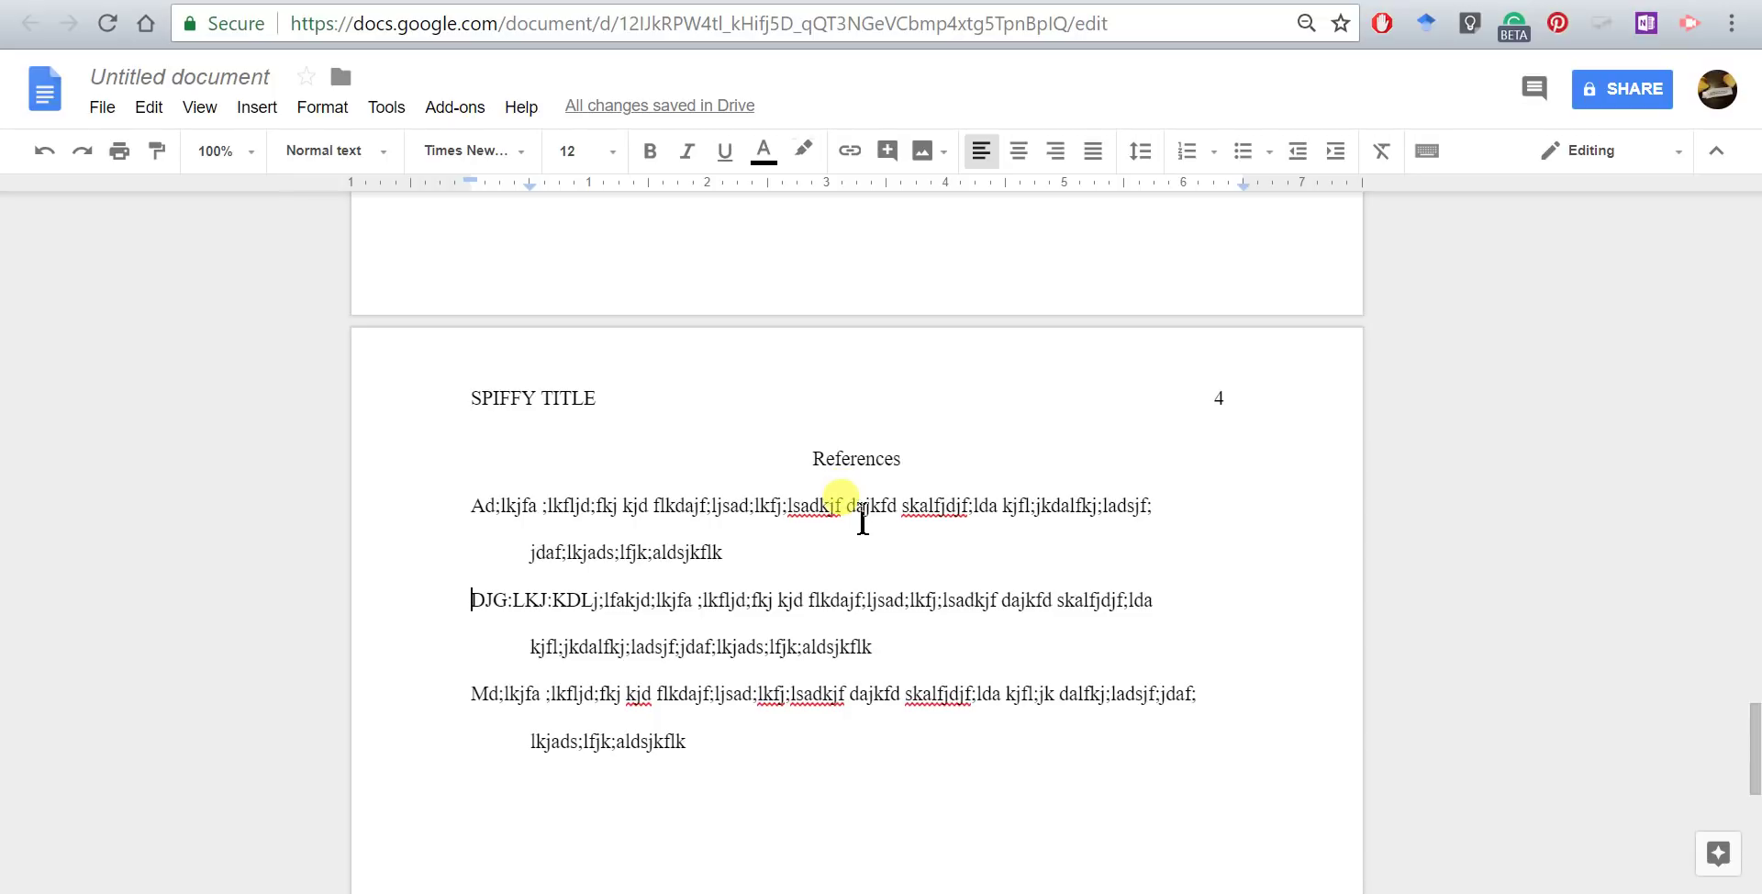
pyautogui.click(476, 514)
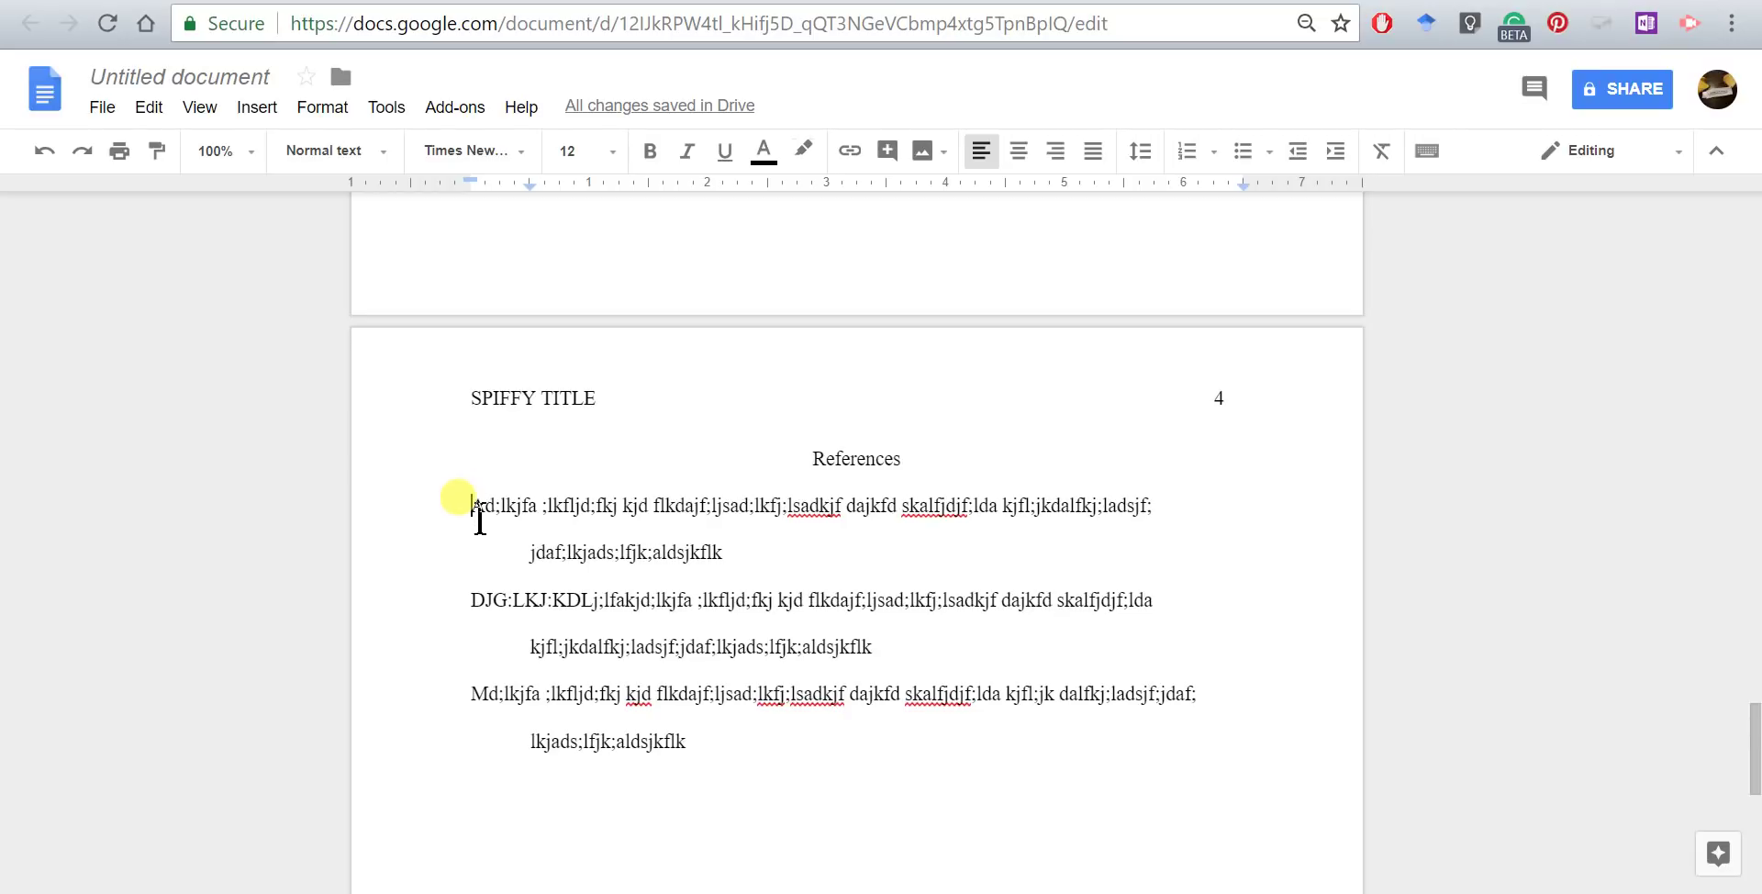
pyautogui.scroll(1, 479, 521)
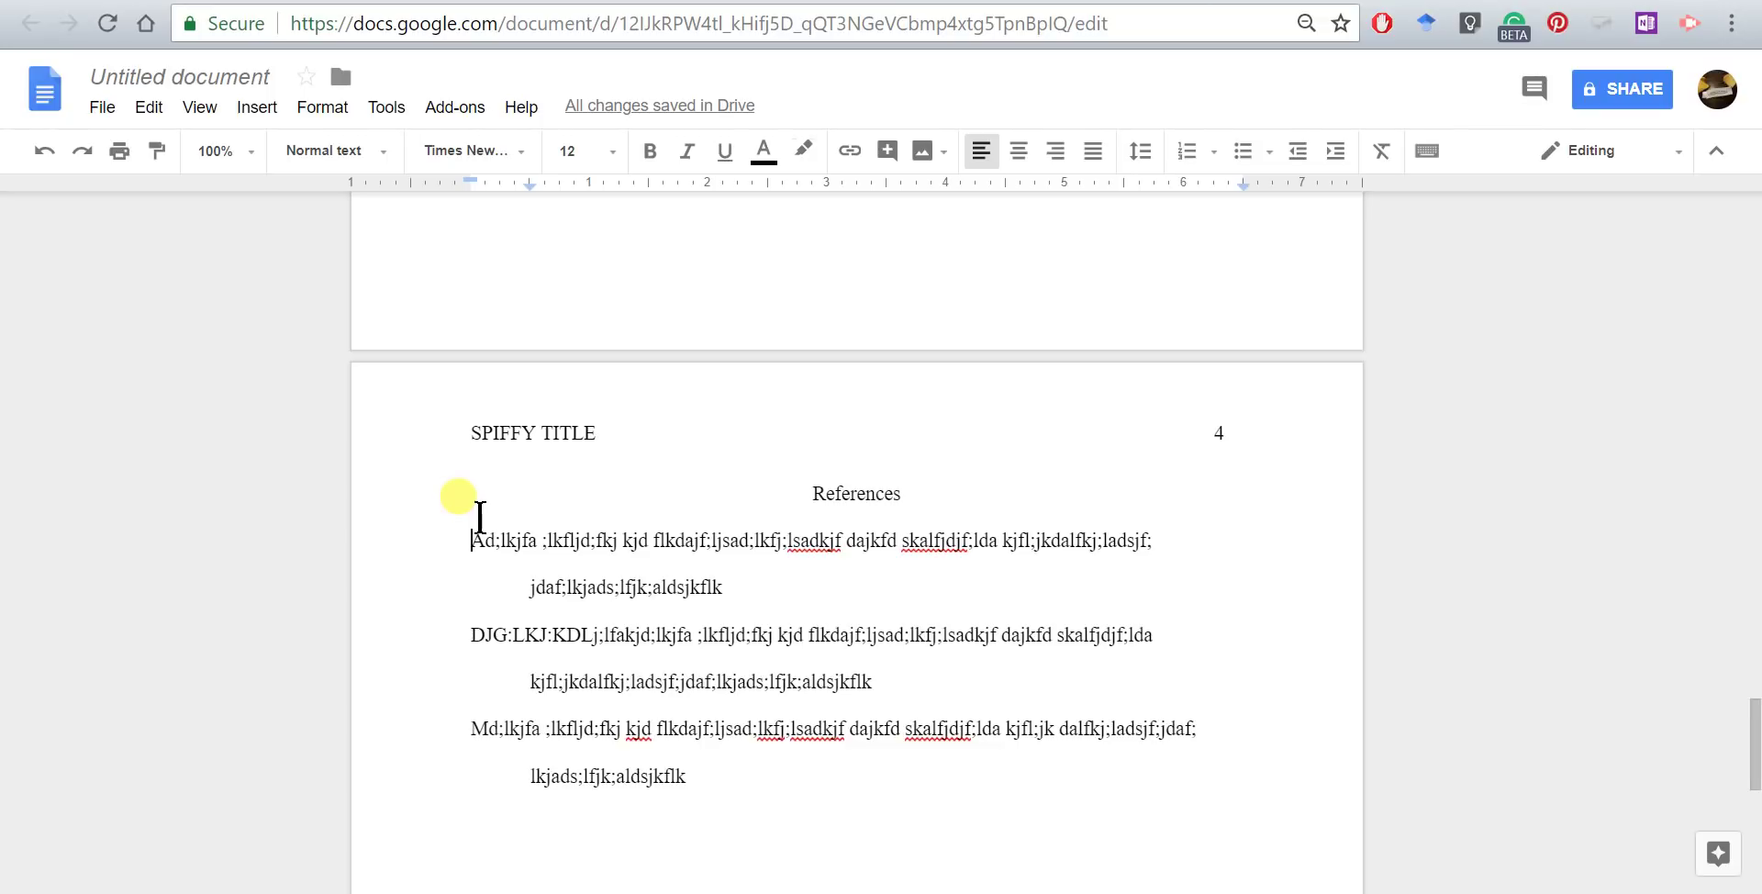
pyautogui.click(480, 515)
pyautogui.scroll(-1, 480, 515)
# Duplicate most of the page 3 body paragraph as a second paragraph below it and indent its first line.
pyautogui.scroll(12, 480, 516)
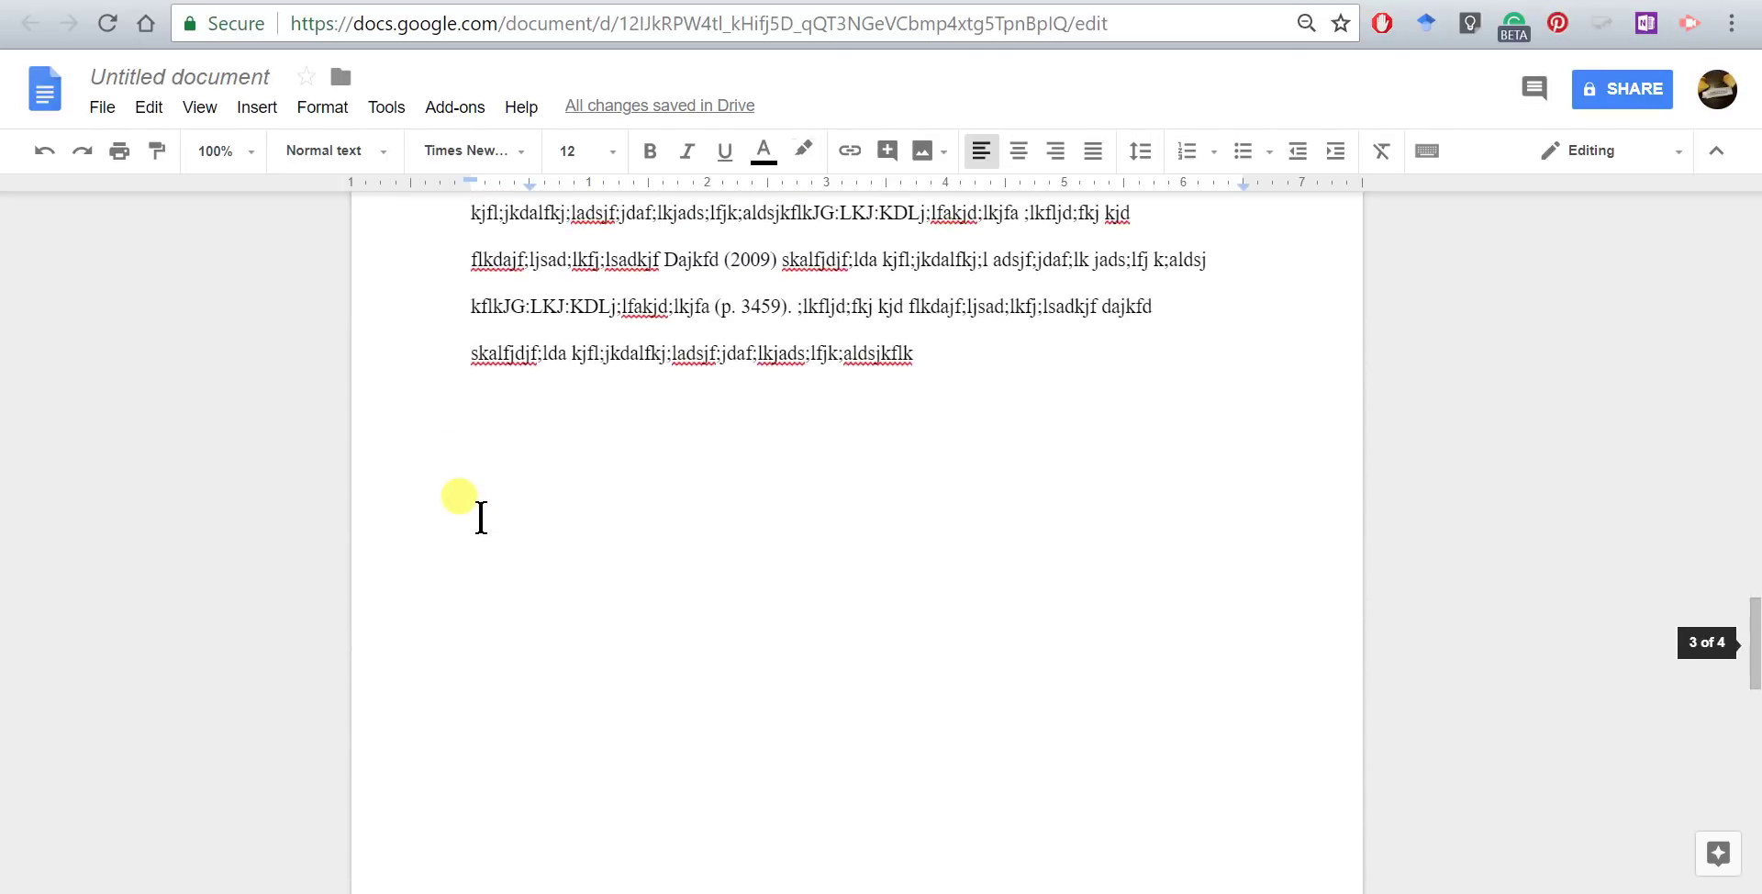
pyautogui.scroll(1, 481, 518)
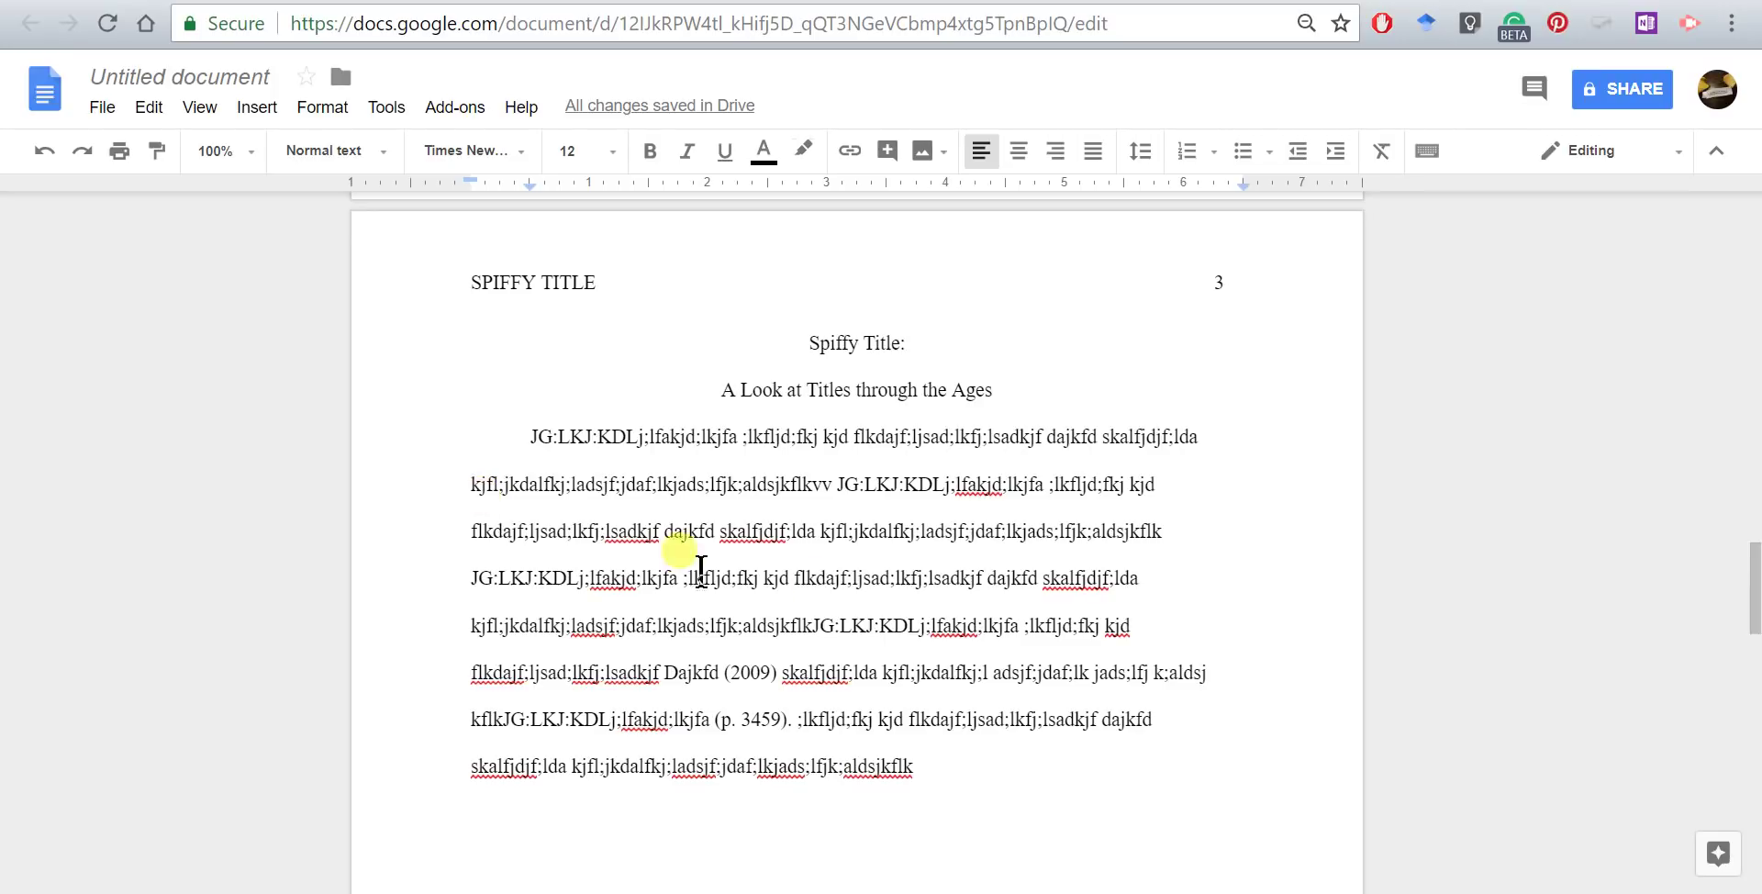
pyautogui.moveTo(886, 720); pyautogui.dragTo(560, 452)
pyautogui.hotkey('ctrl', 'c')
pyautogui.click(1056, 761)
pyautogui.press('Return')
pyautogui.hotkey('ctrl', 'v')
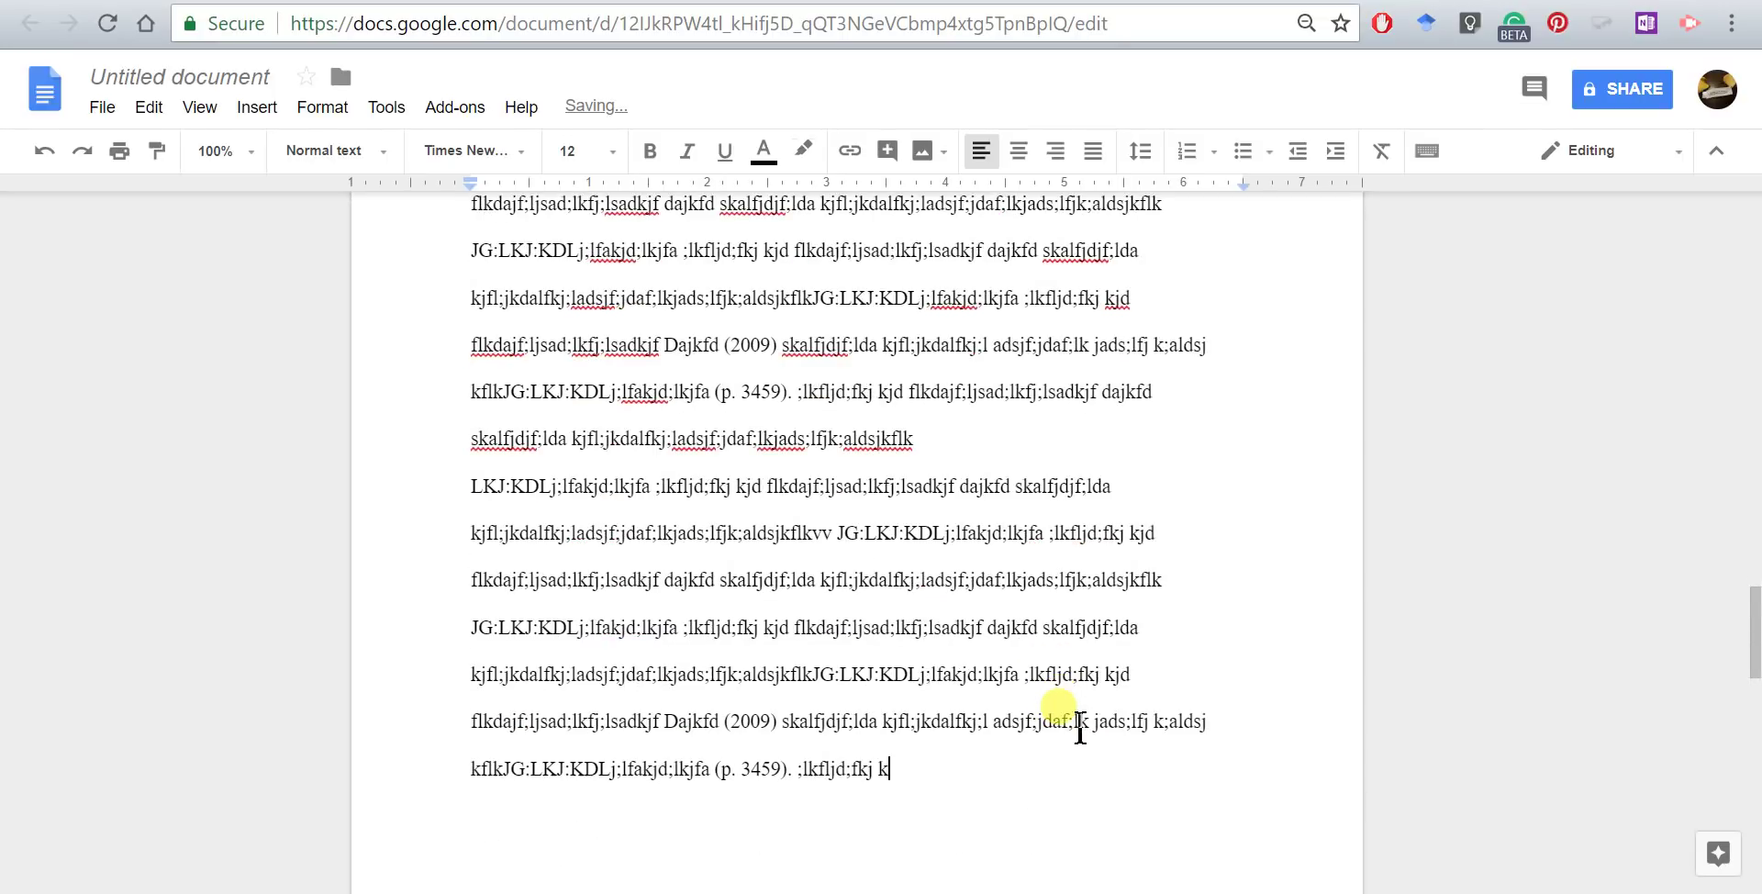
pyautogui.click(452, 496)
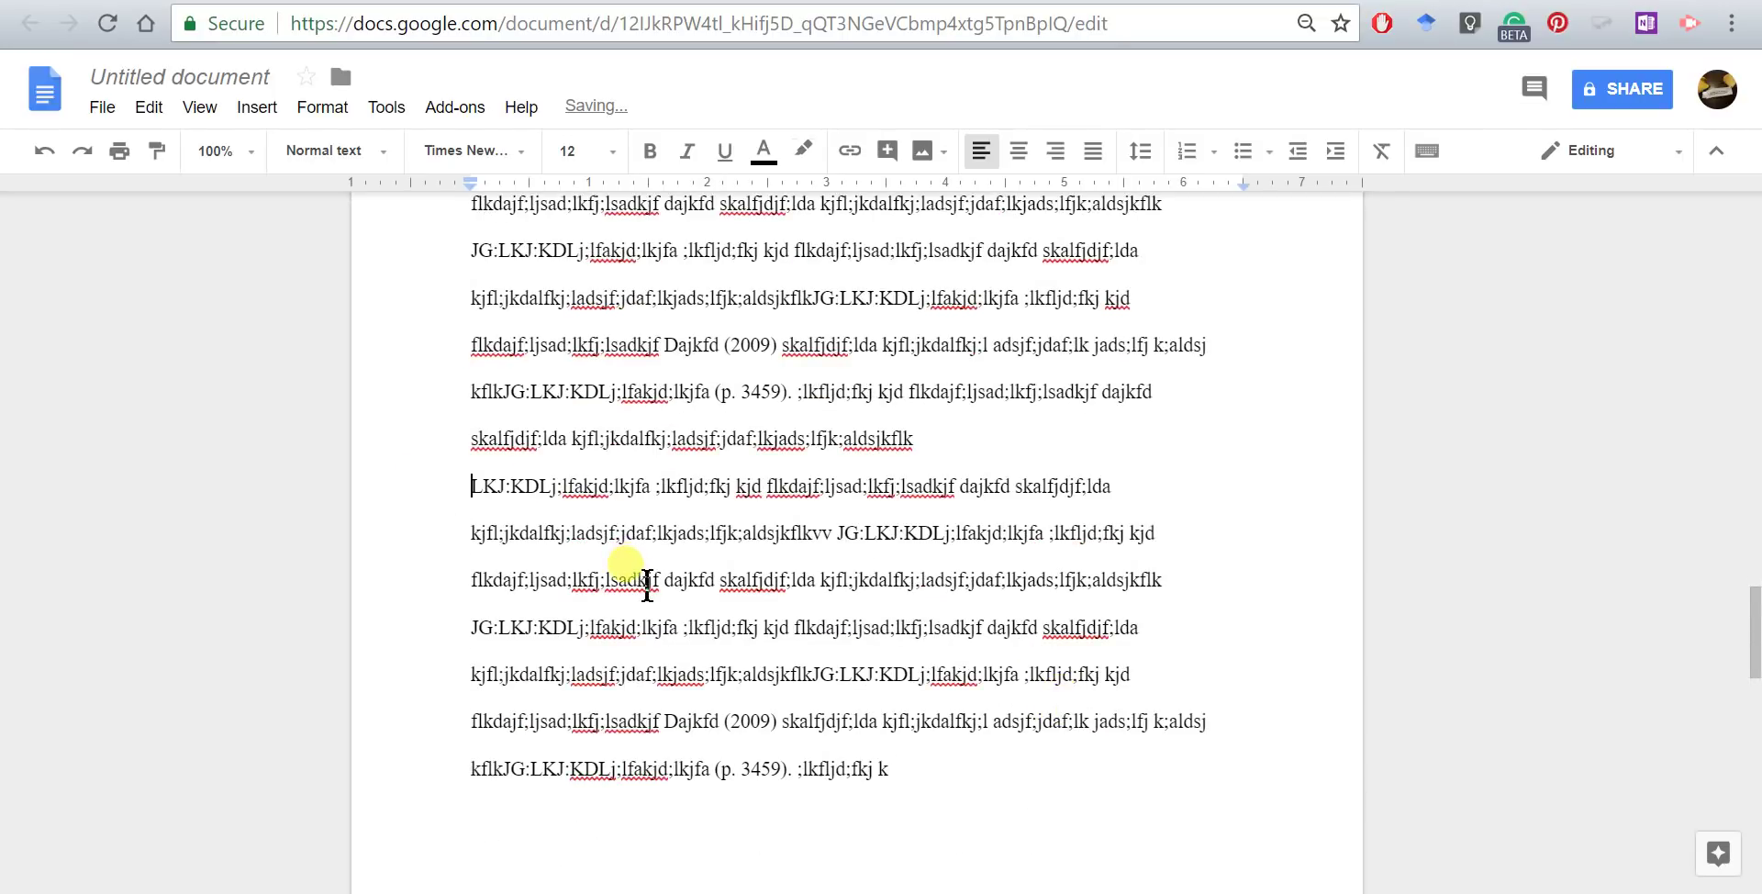
pyautogui.press('Tab')
# Paste the copied body text once more as a third paragraph and indent its first line.
pyautogui.click(966, 766)
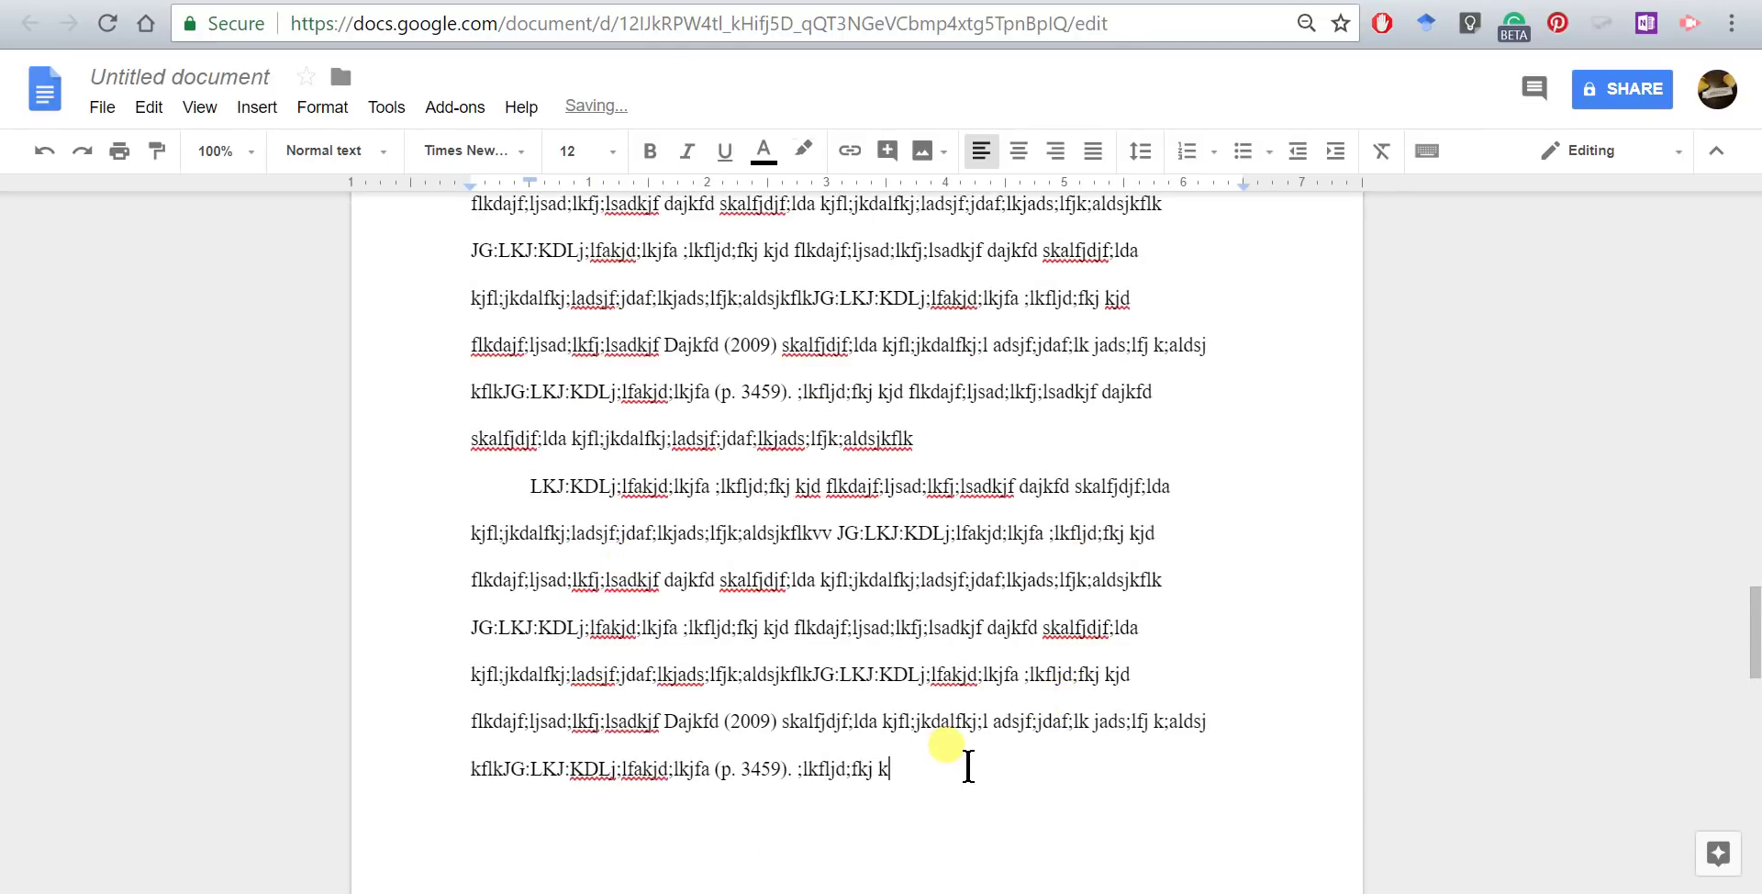
pyautogui.press('Return')
pyautogui.hotkey('ctrl', 'v')
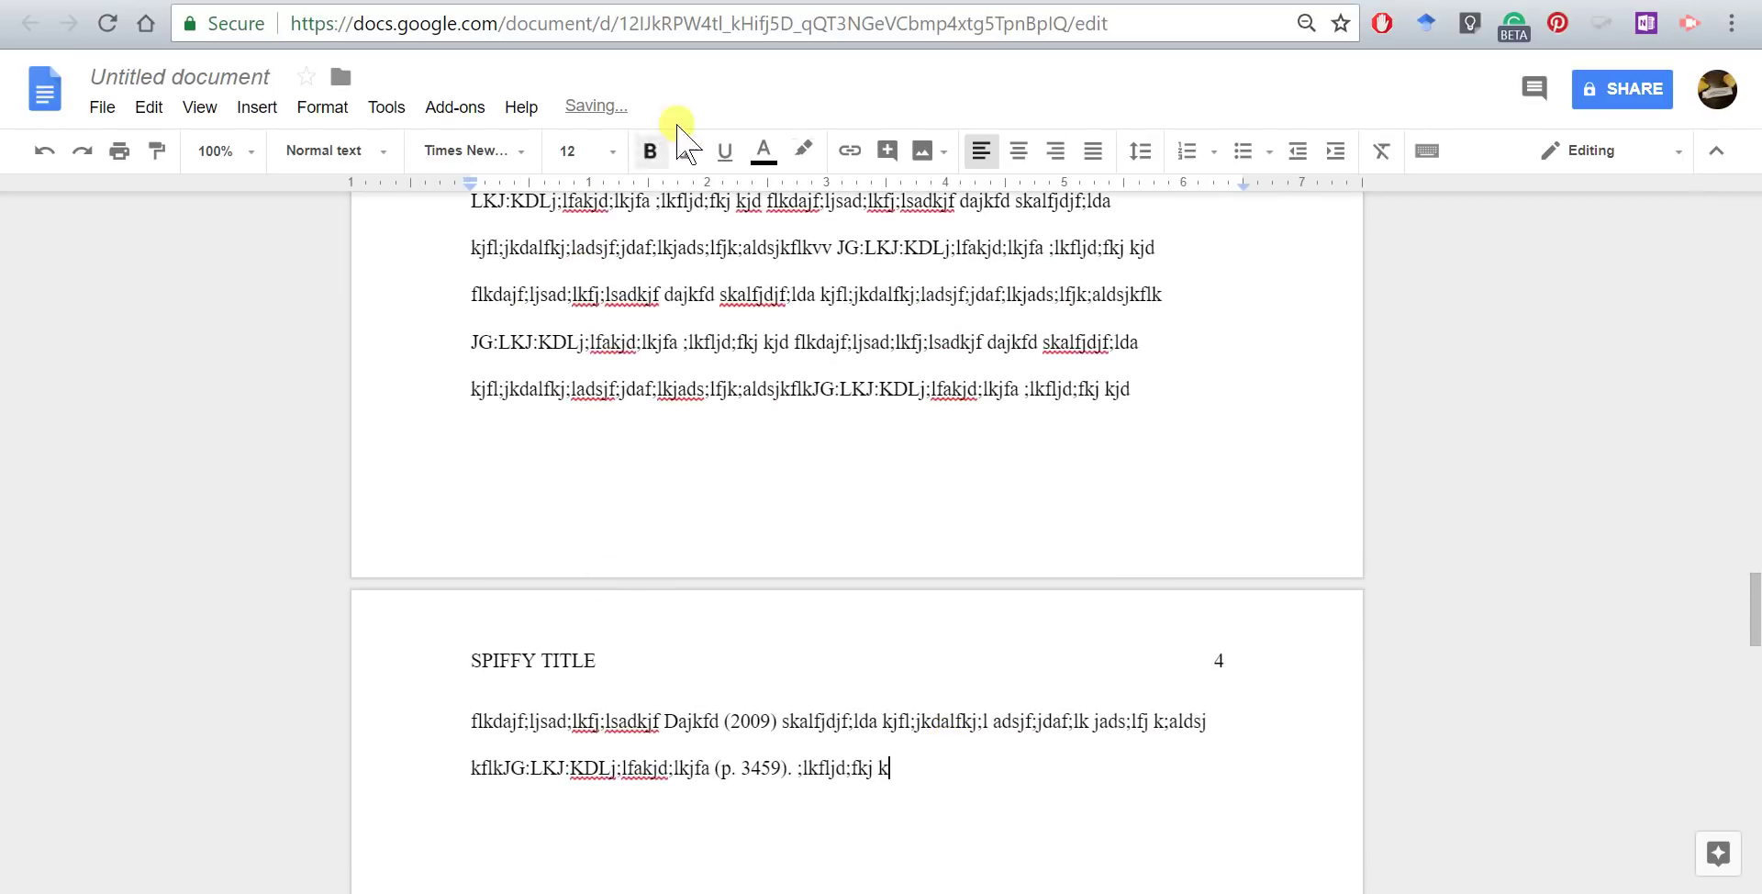
pyautogui.scroll(2, 638, 257)
pyautogui.click(456, 411)
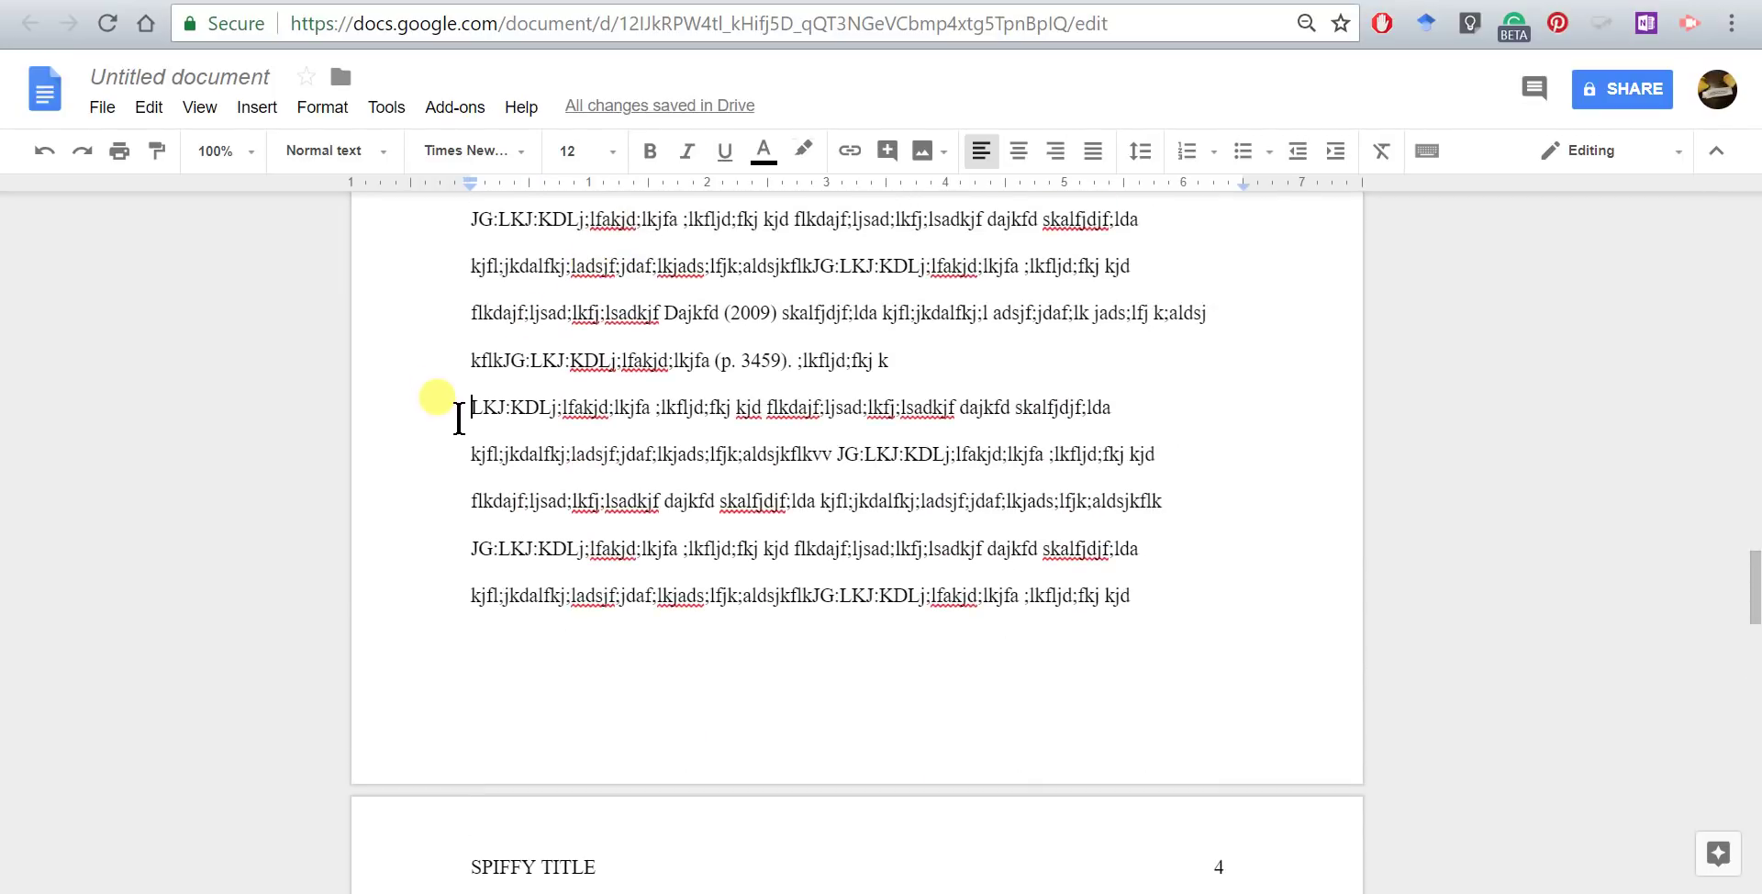
pyautogui.press('Tab')
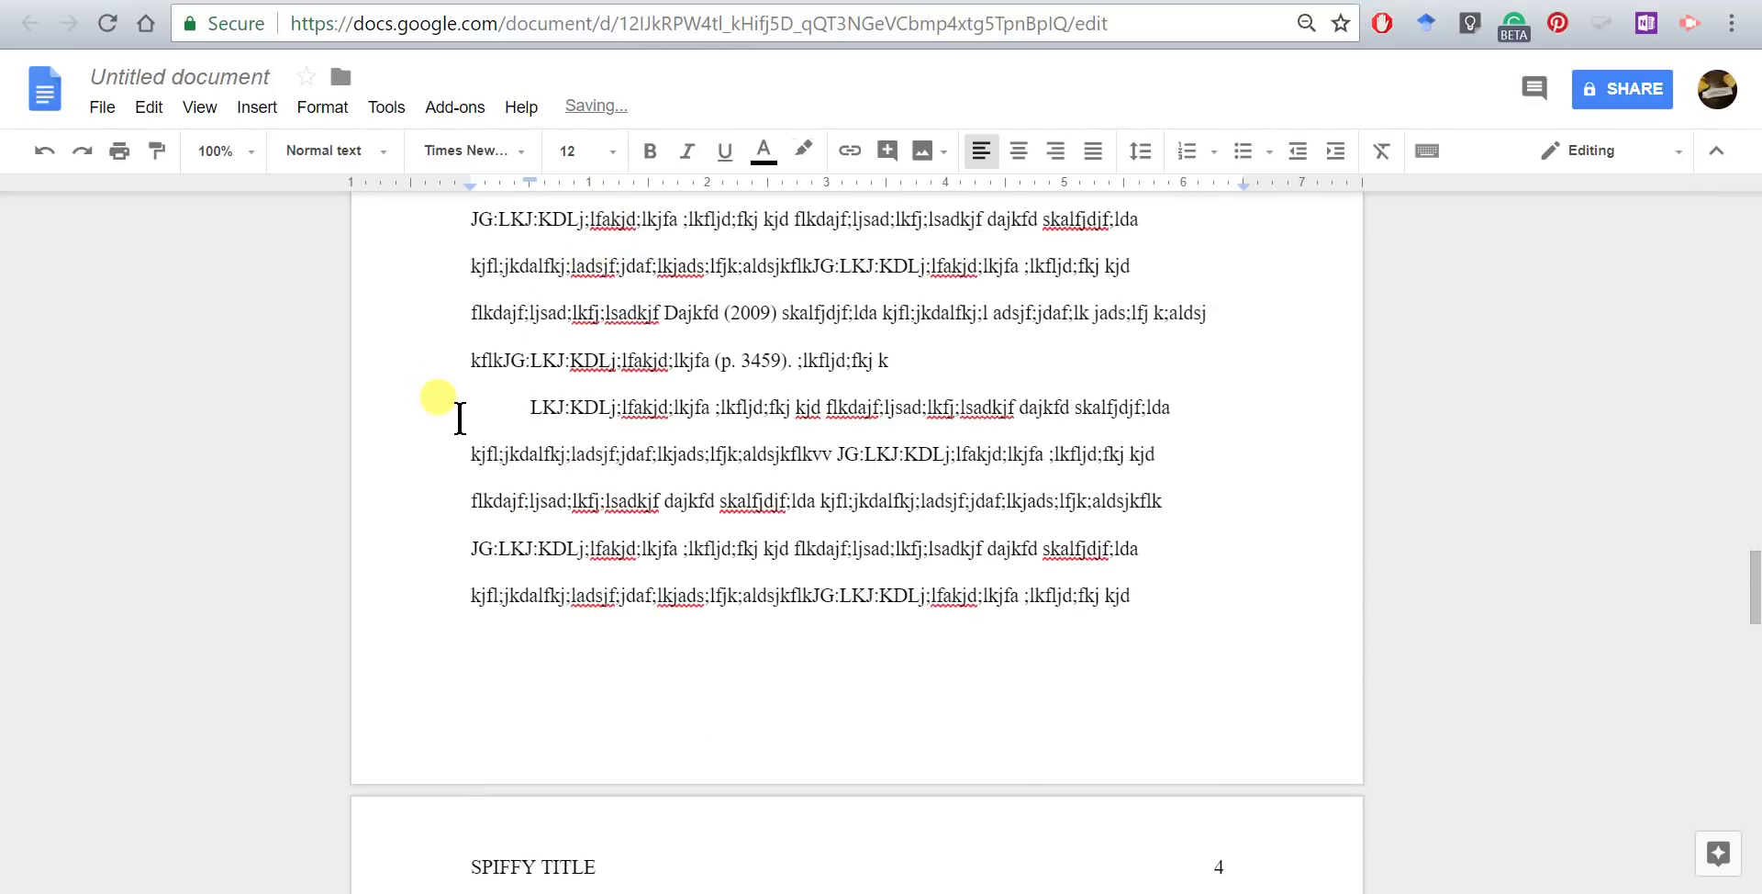
# Insert an empty line between the first and second body paragraphs on page 3.
pyautogui.click(991, 360)
pyautogui.scroll(3, 999, 362)
pyautogui.scroll(4, 998, 363)
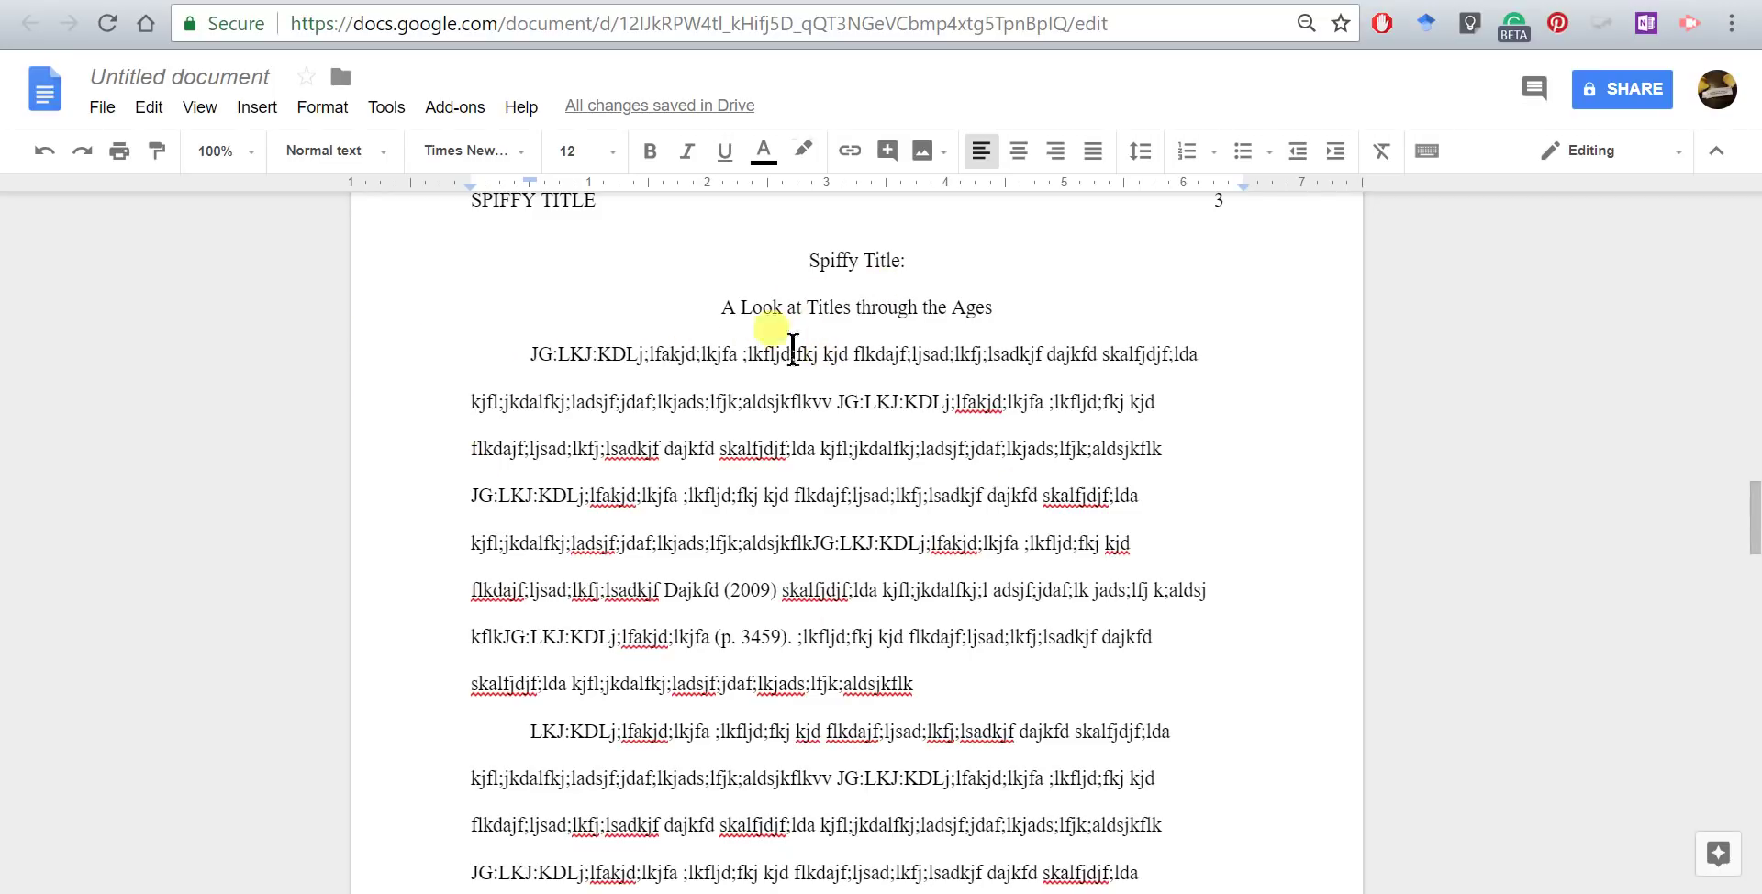
pyautogui.click(468, 331)
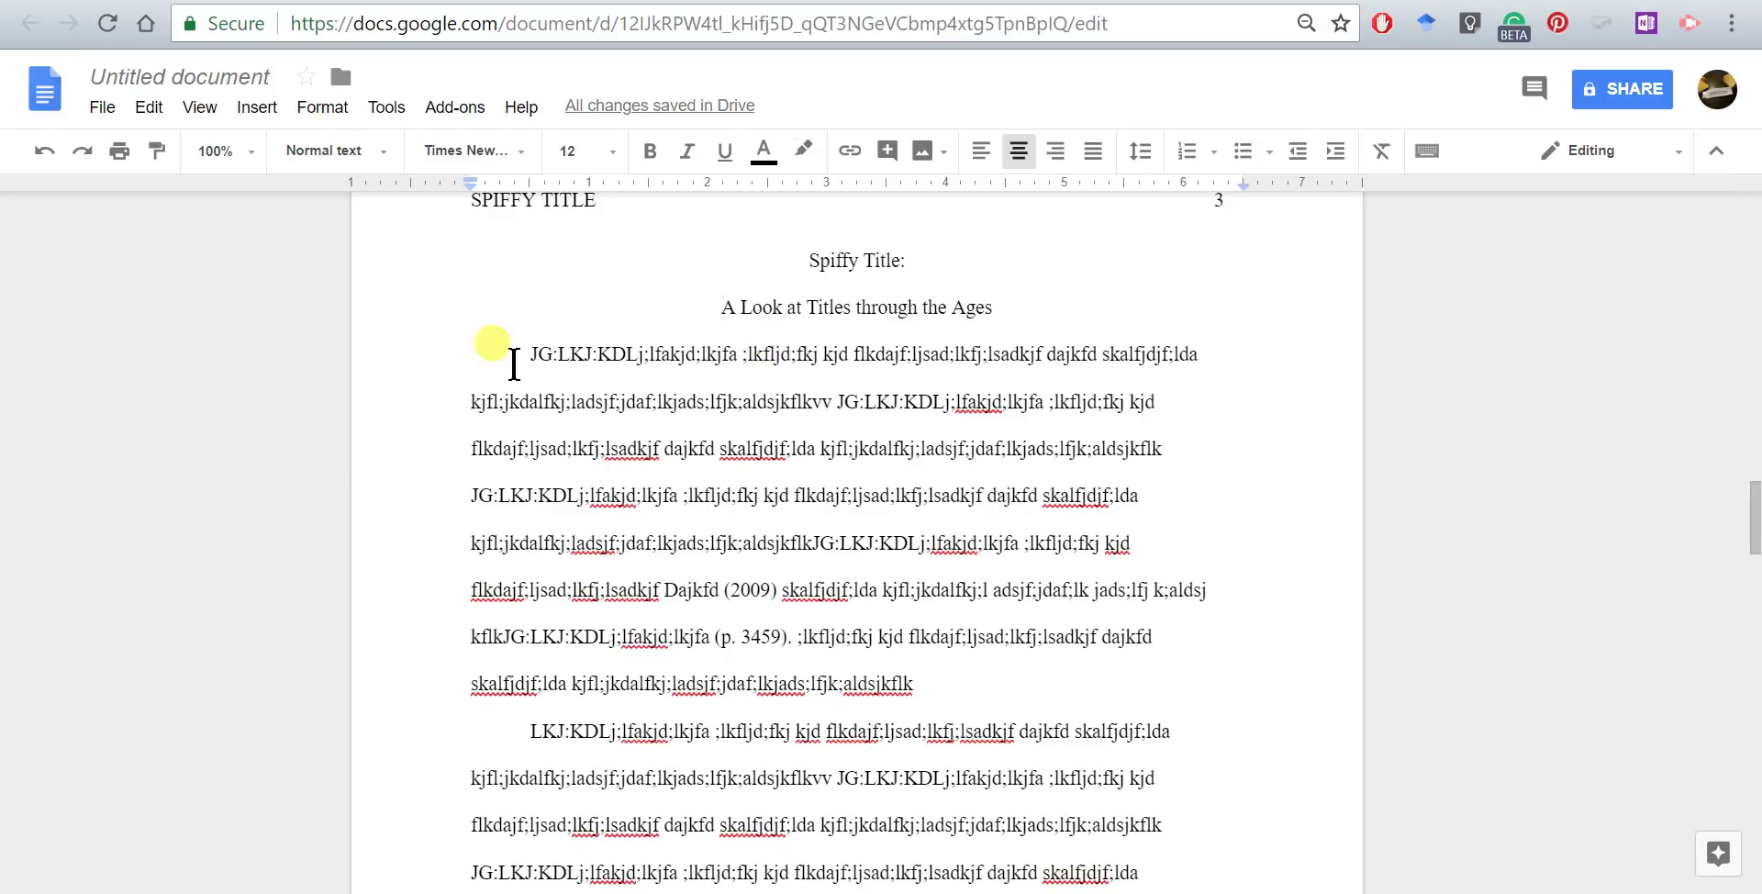
pyautogui.click(466, 354)
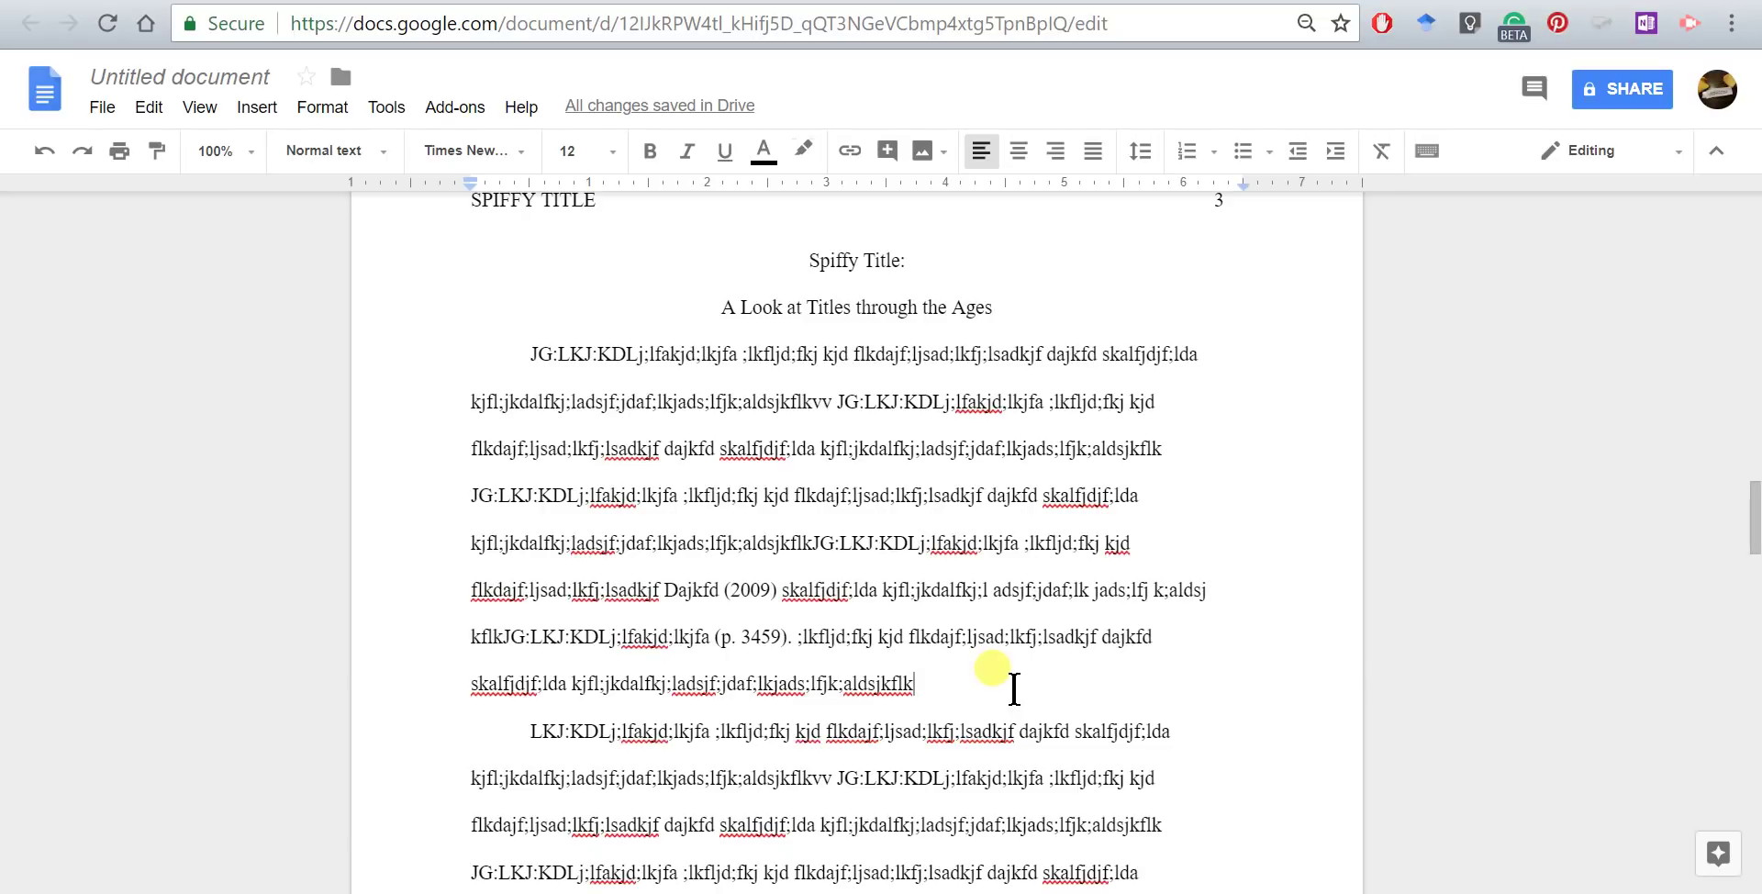
pyautogui.press('Return')
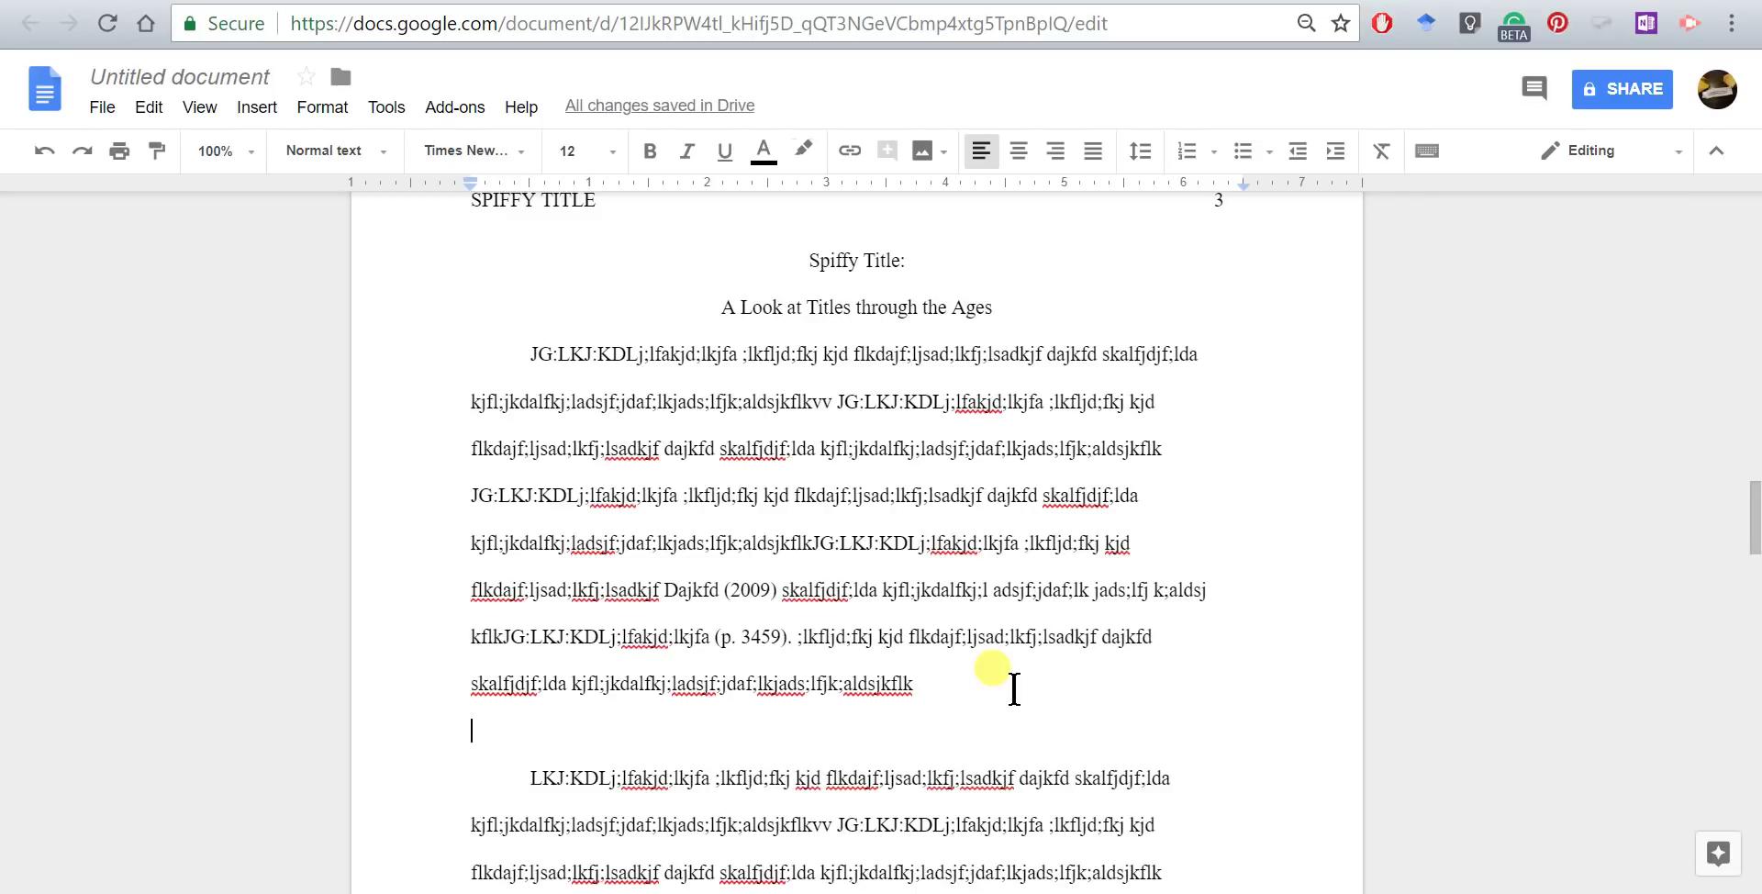
# Add the bold, centered section heading "Oral History" on the empty line between the first and second body paragraphs.
pyautogui.hotkey('ctrl', 'b')
pyautogui.write('Ora')
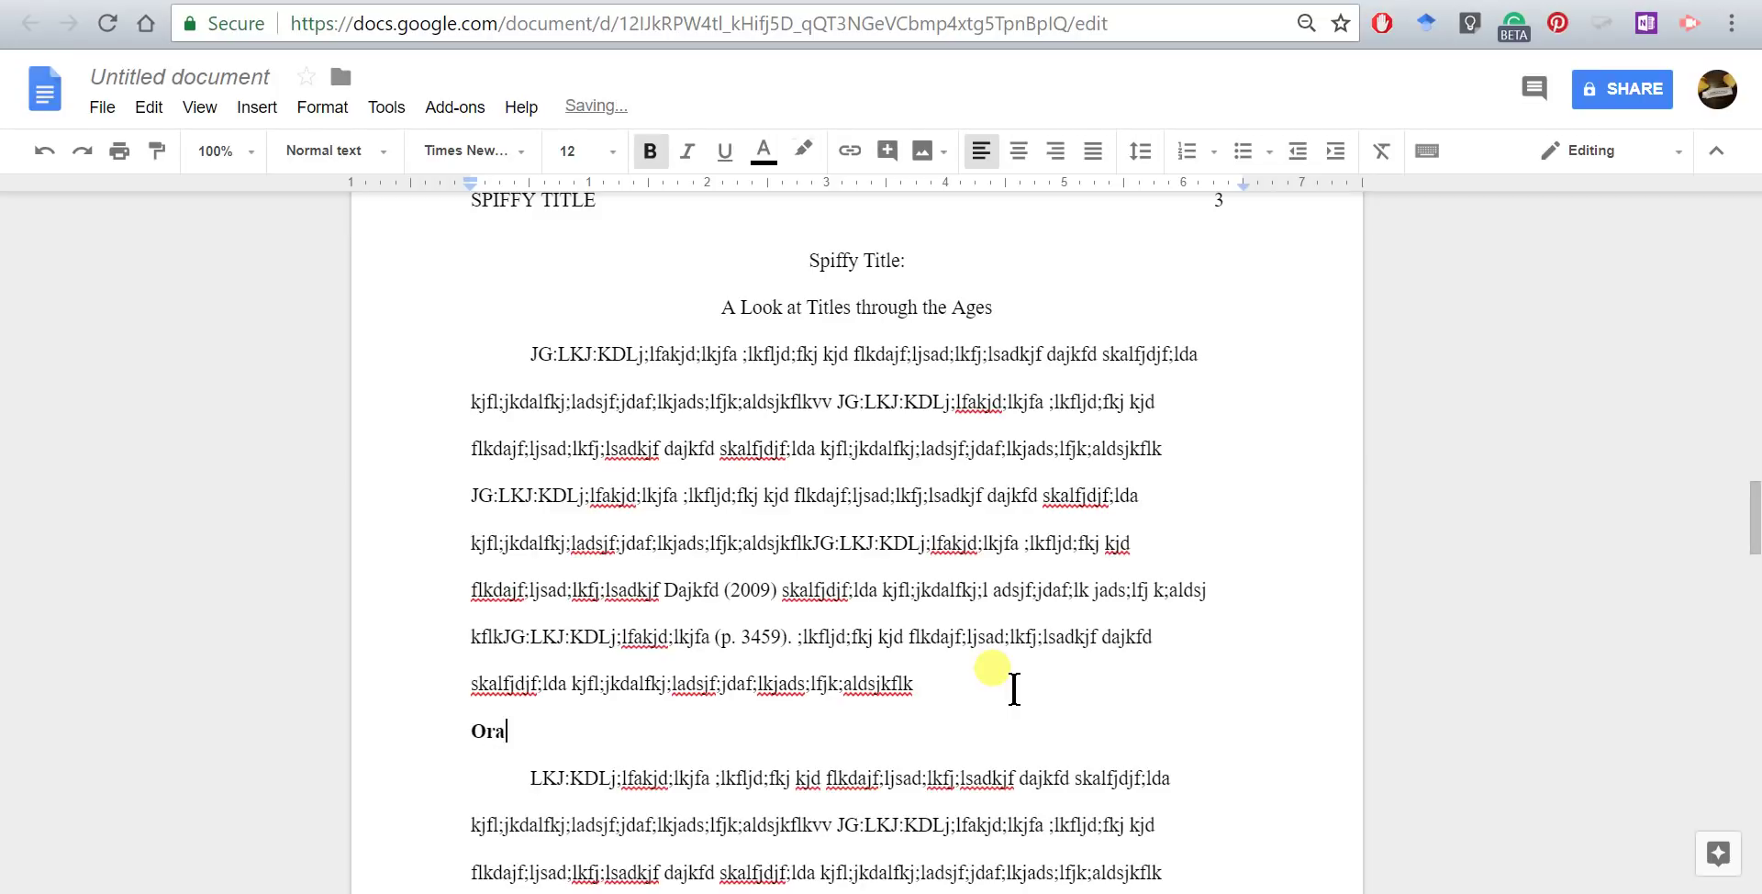
pyautogui.write('l History')
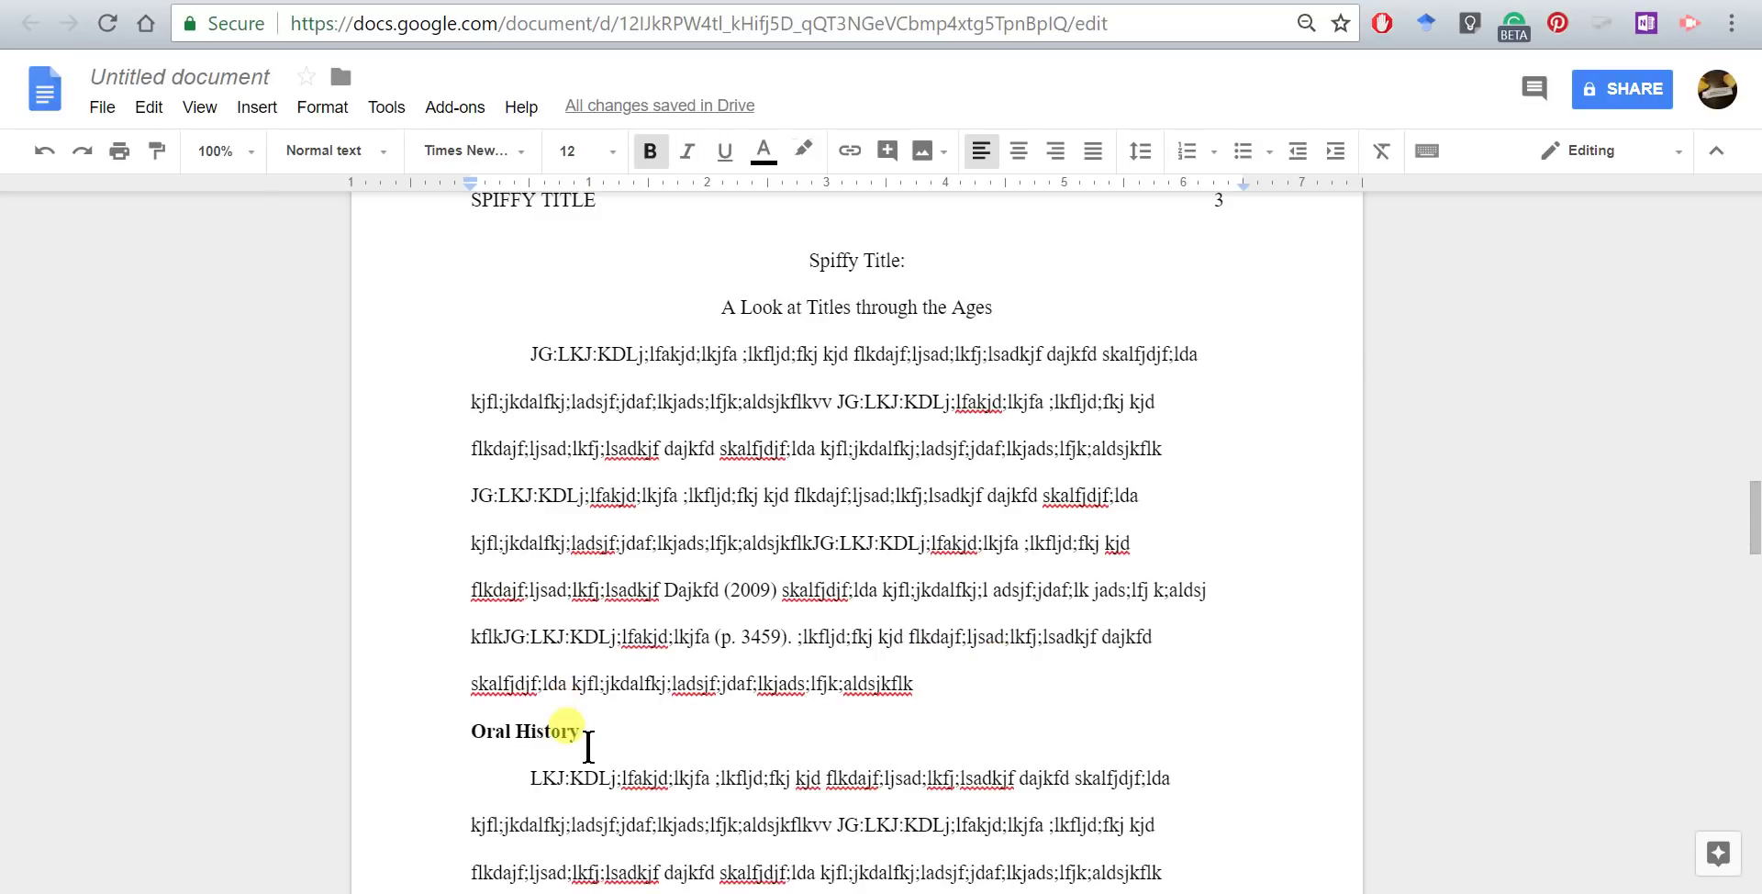
pyautogui.moveTo(589, 732); pyautogui.dragTo(445, 730)
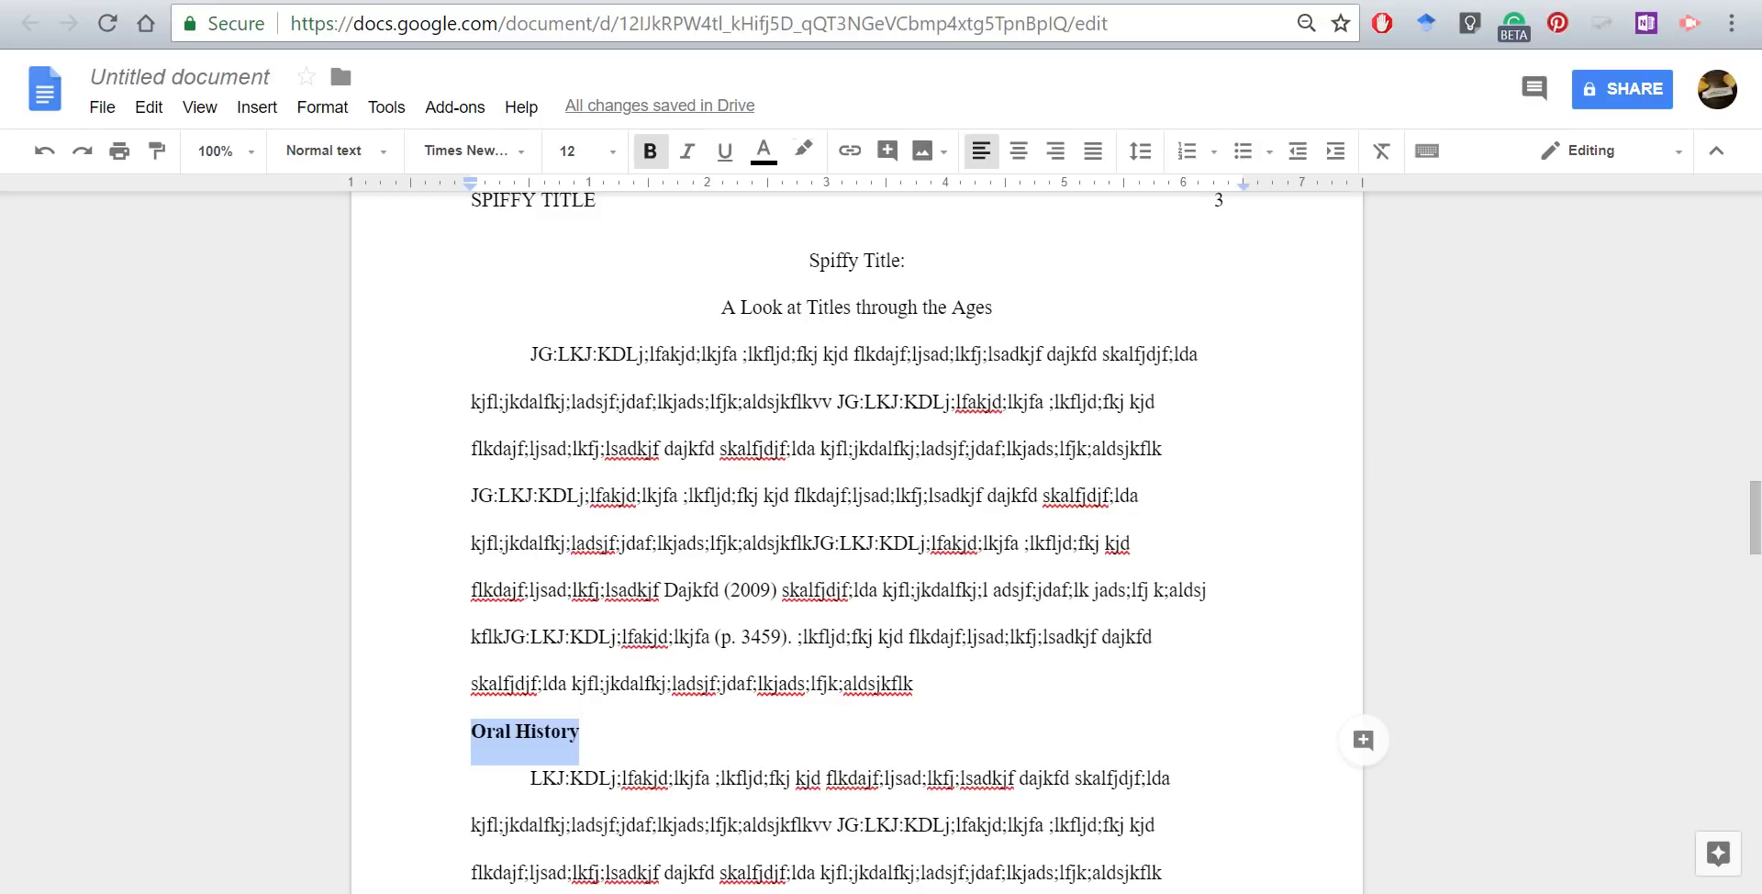
pyautogui.click(1018, 153)
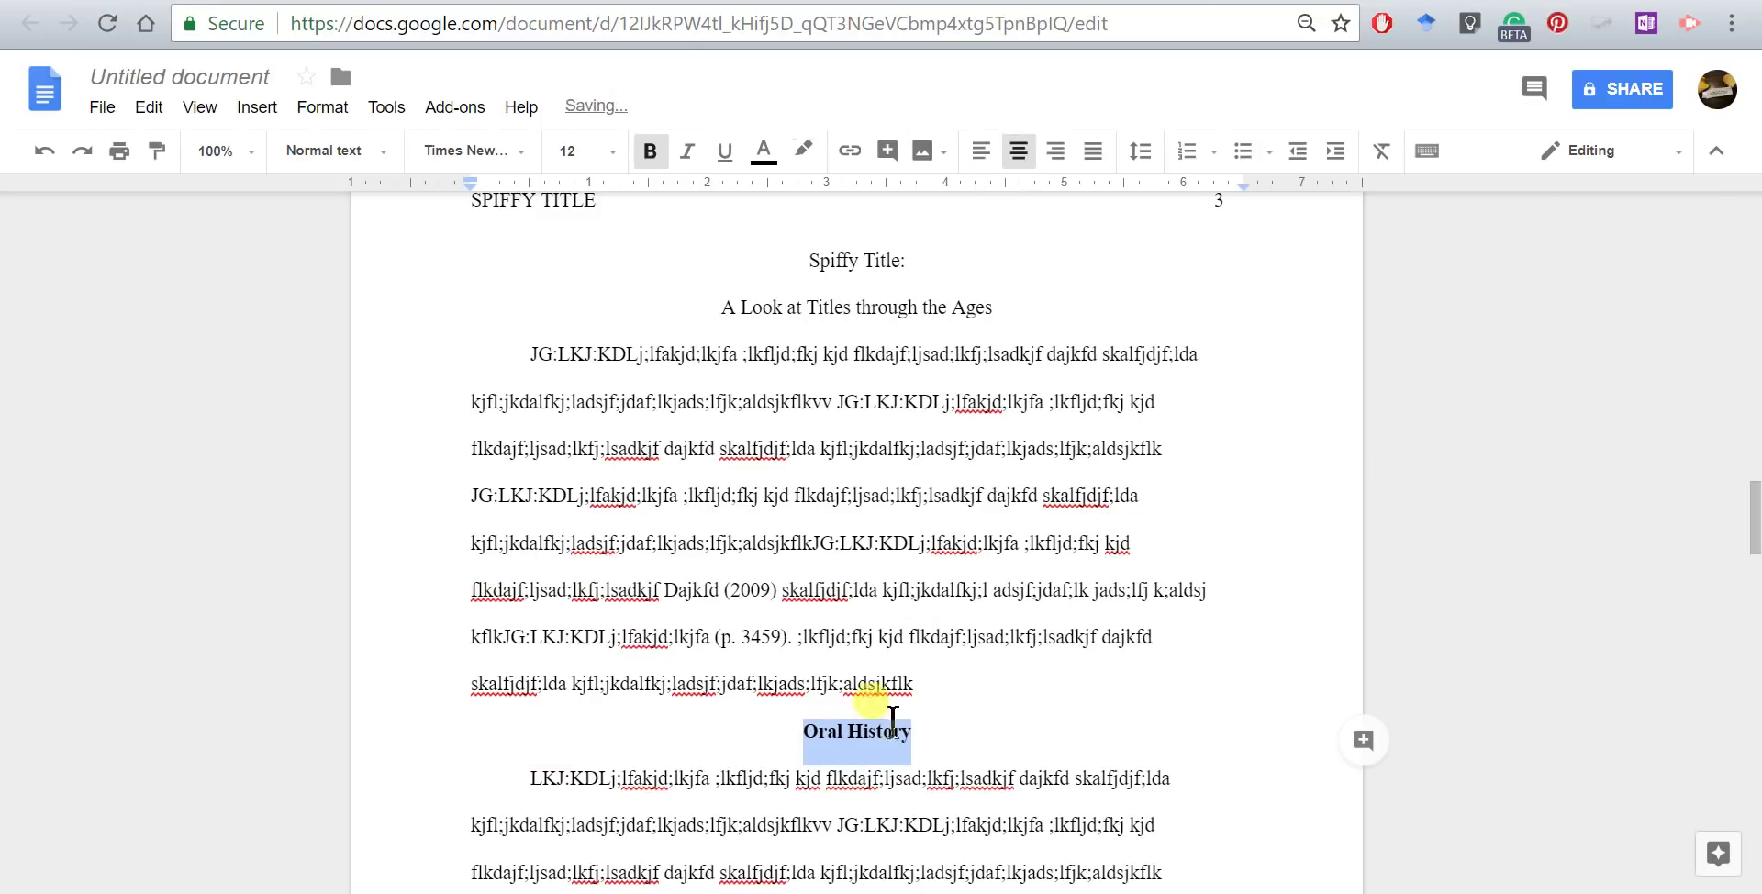
pyautogui.click(1026, 753)
# Examine how the "Oral History" heading sits between the end of the first body paragraph and the indented paragraph below it.
pyautogui.scroll(-6, 1015, 682)
pyautogui.scroll(3, 1015, 680)
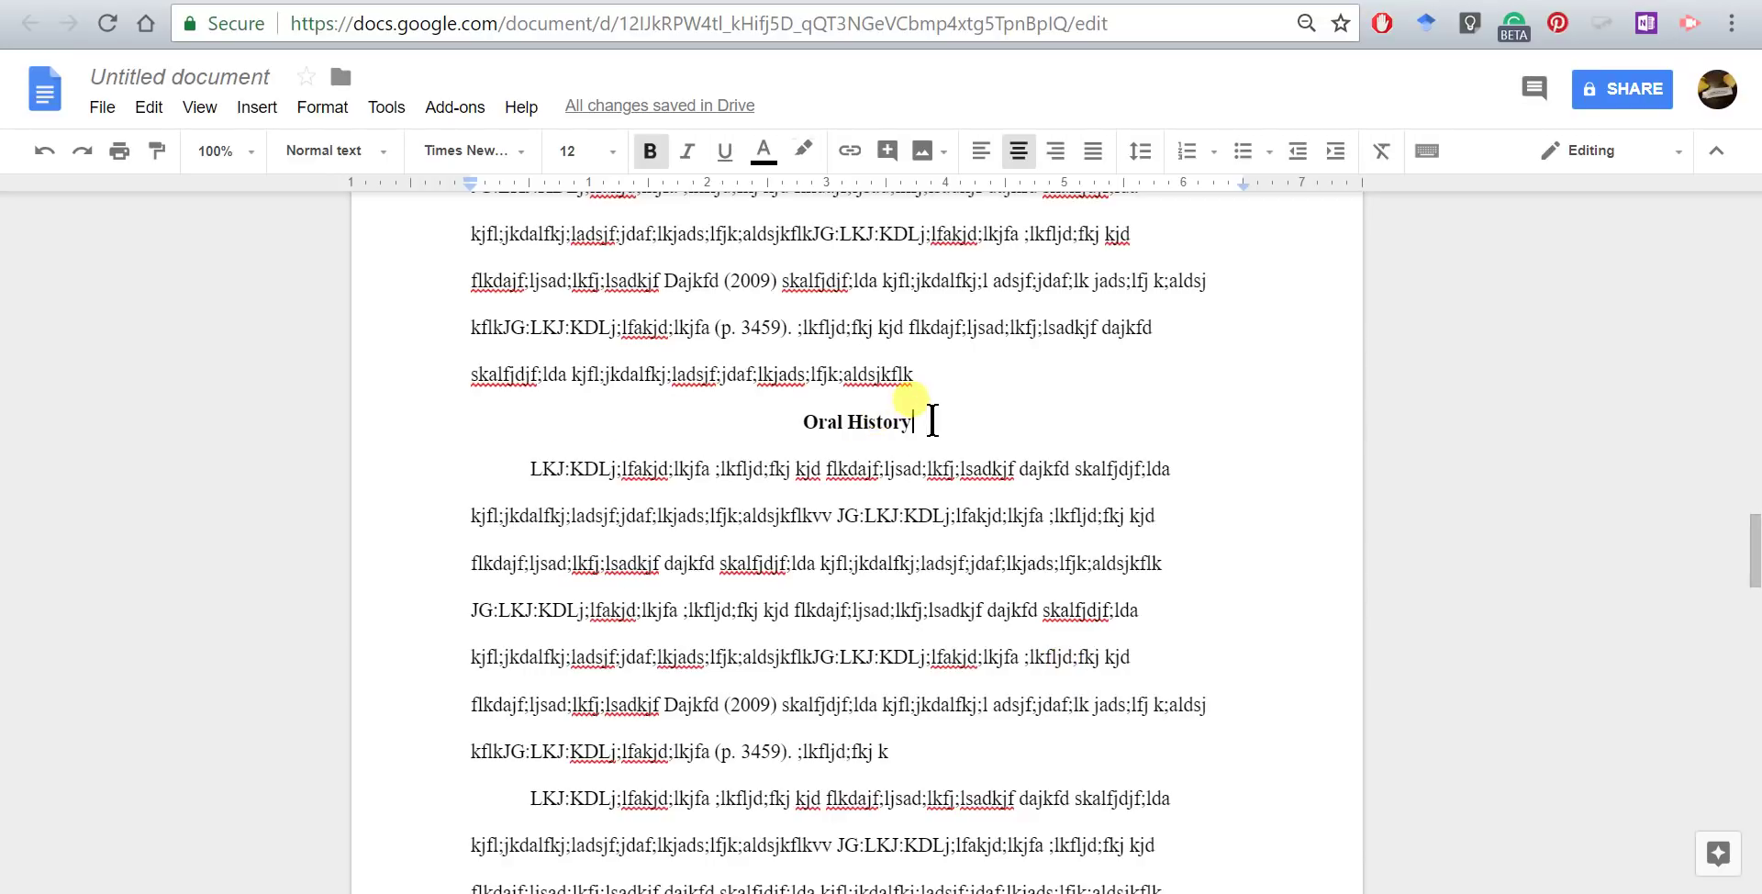
pyautogui.moveTo(927, 422); pyautogui.dragTo(746, 425)
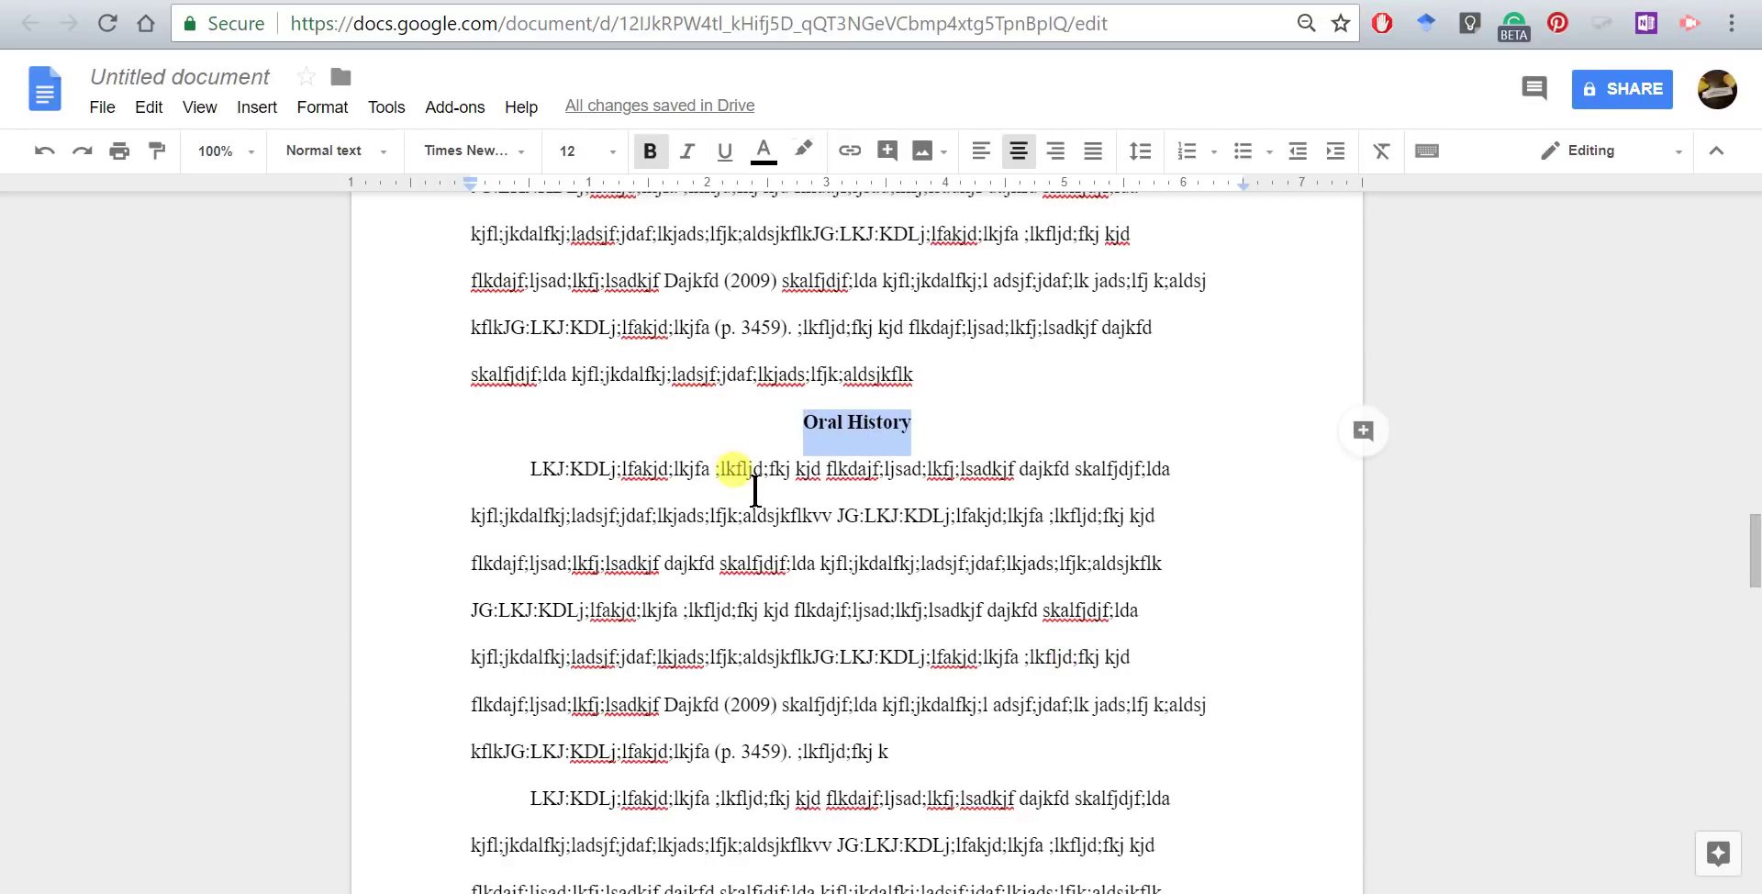
pyautogui.click(863, 424)
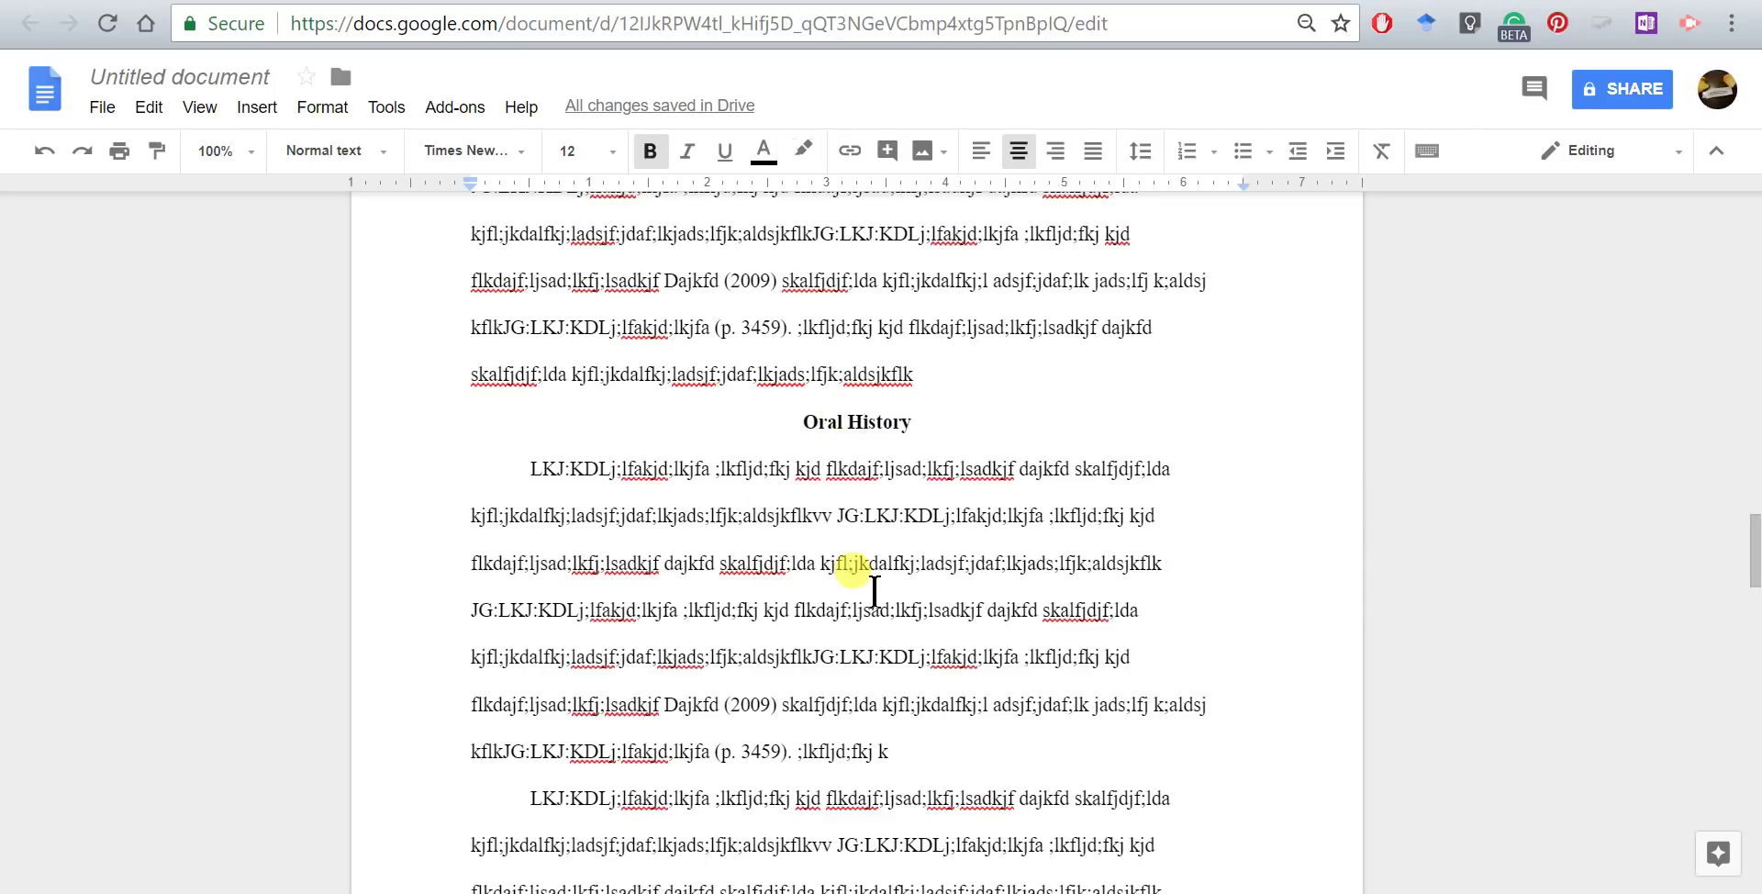
pyautogui.moveTo(600, 373); pyautogui.dragTo(1003, 366)
pyautogui.moveTo(534, 469); pyautogui.dragTo(931, 518)
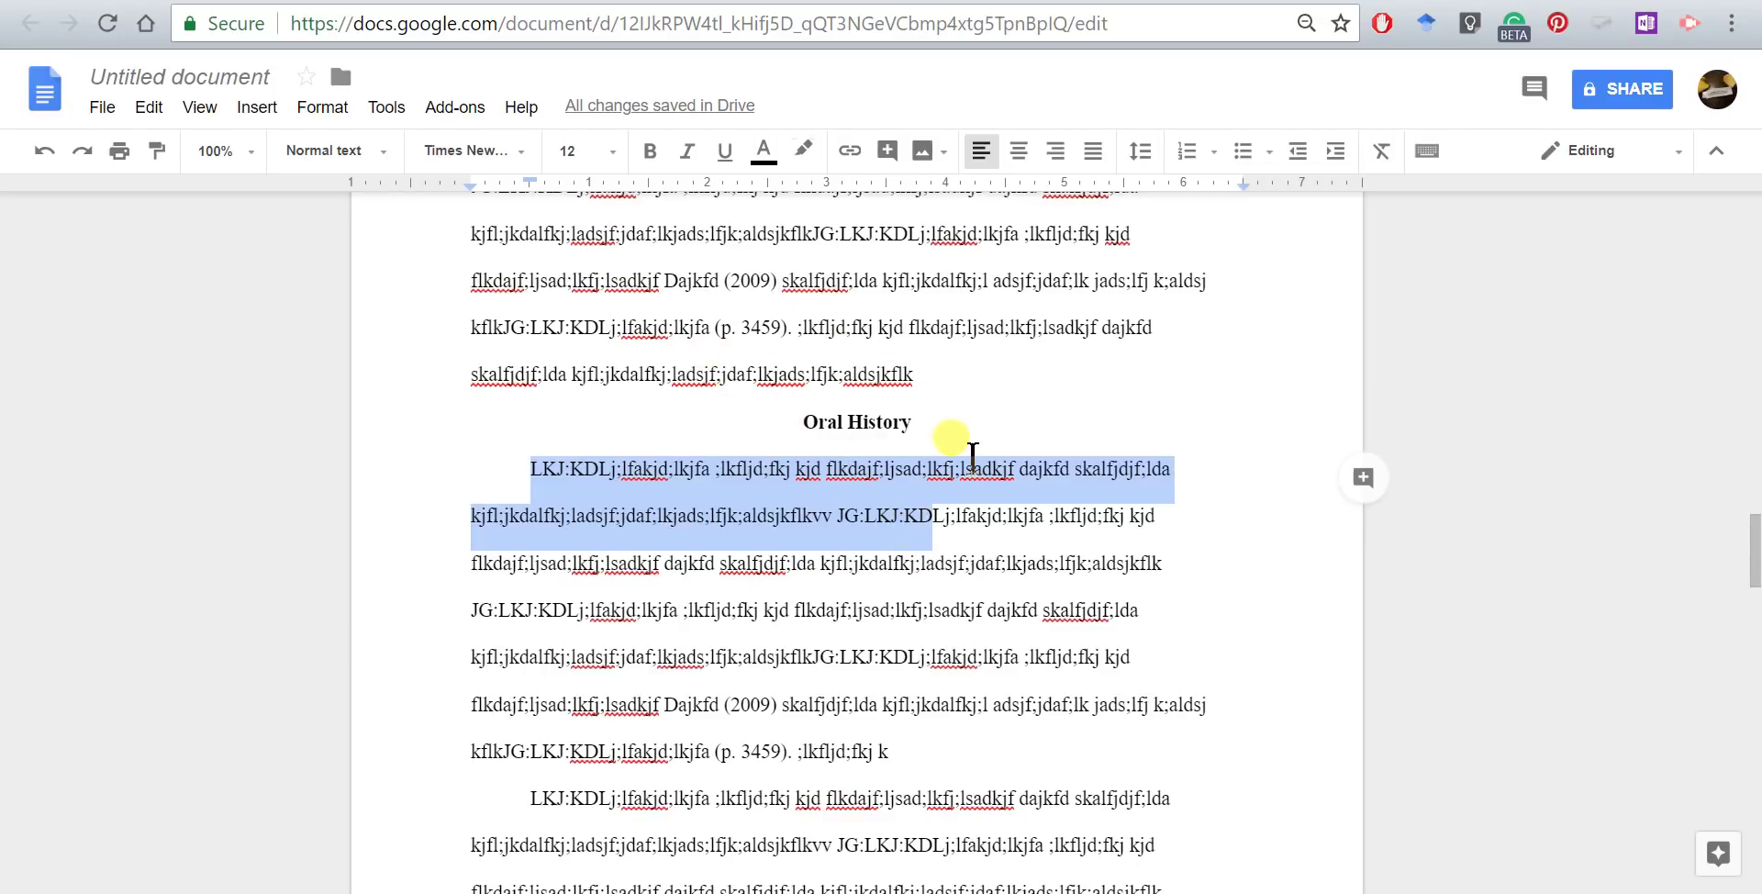
pyautogui.click(942, 425)
pyautogui.moveTo(943, 425); pyautogui.dragTo(752, 431)
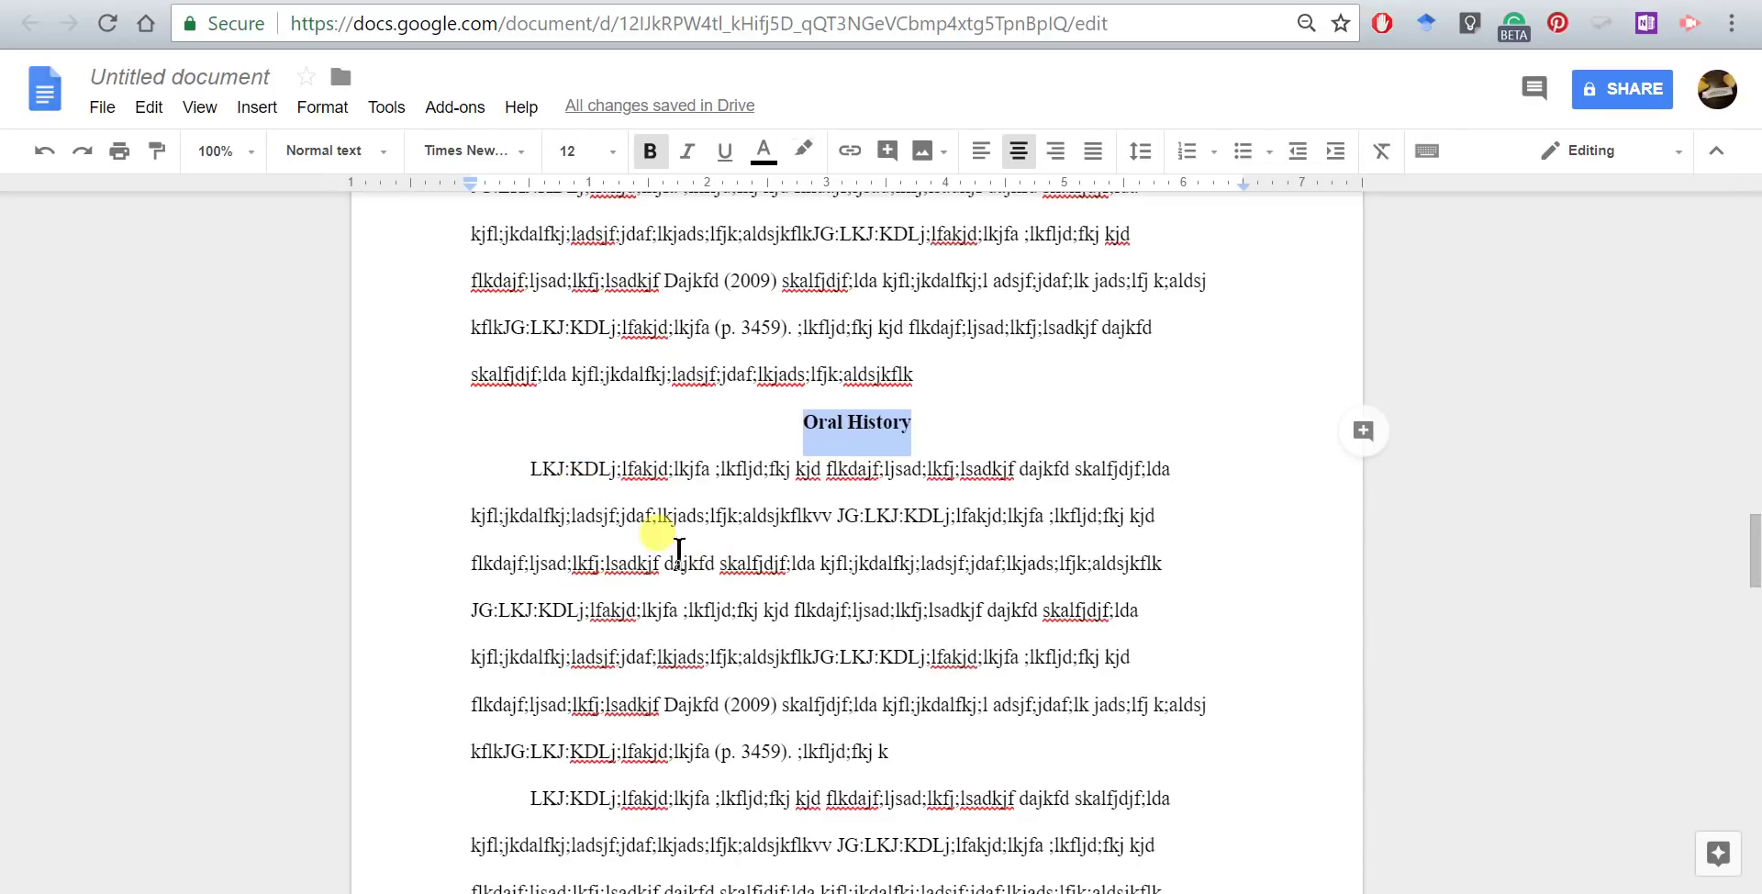
pyautogui.click(512, 469)
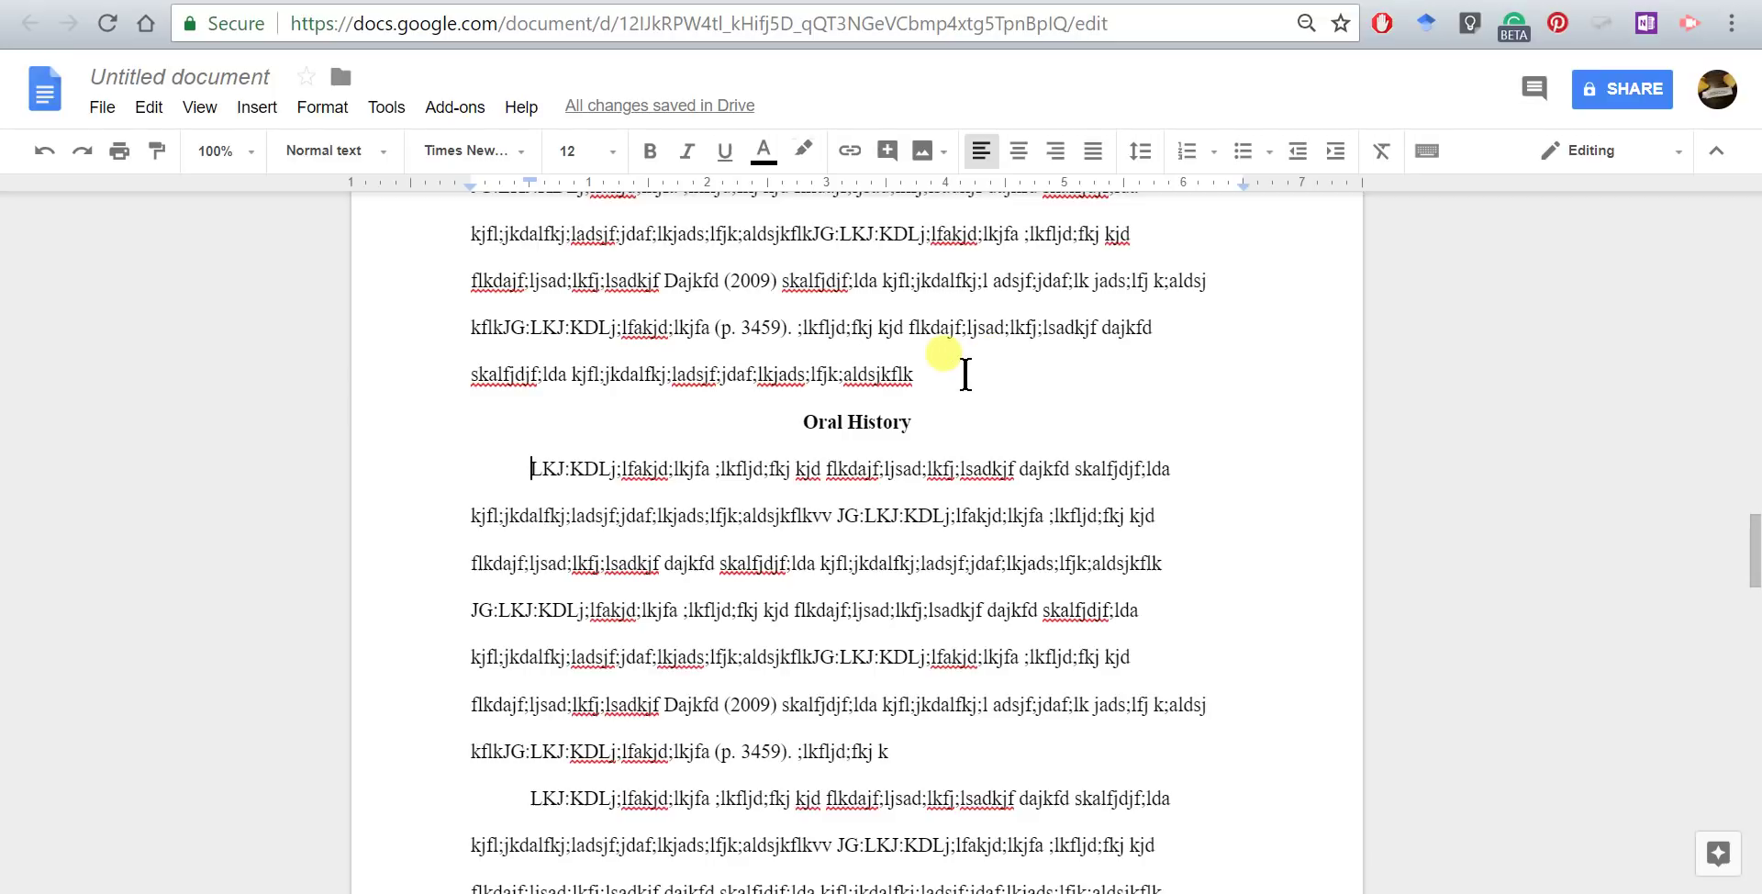
pyautogui.click(941, 367)
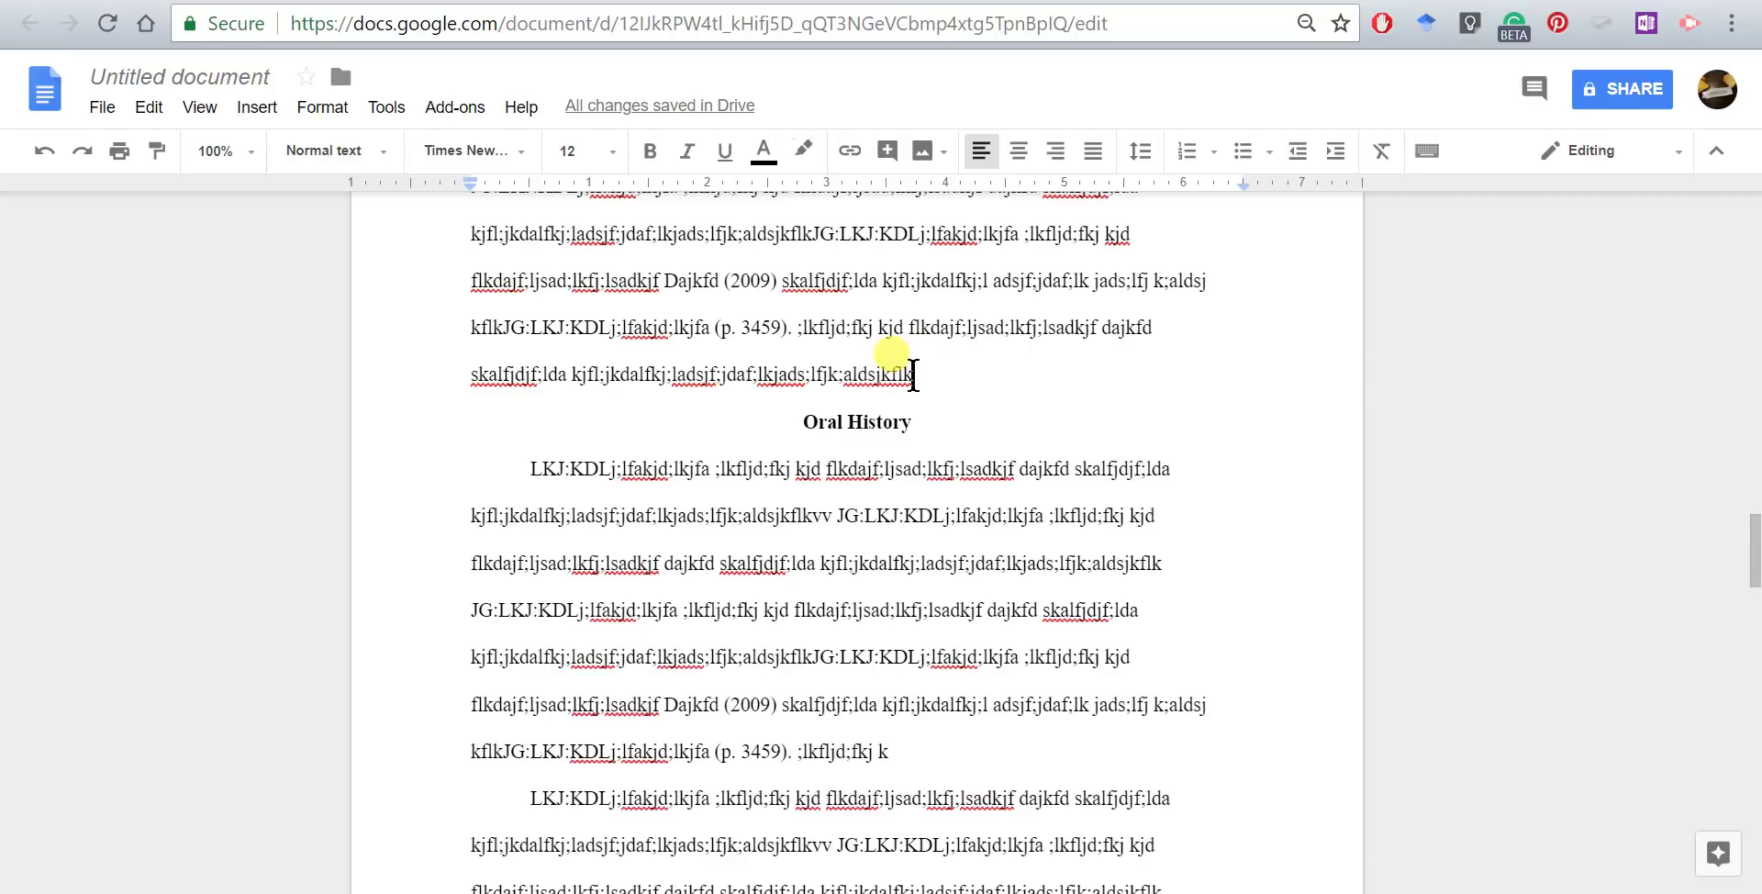
# Review the title page's running head, title block and author note.
pyautogui.scroll(12, 903, 380)
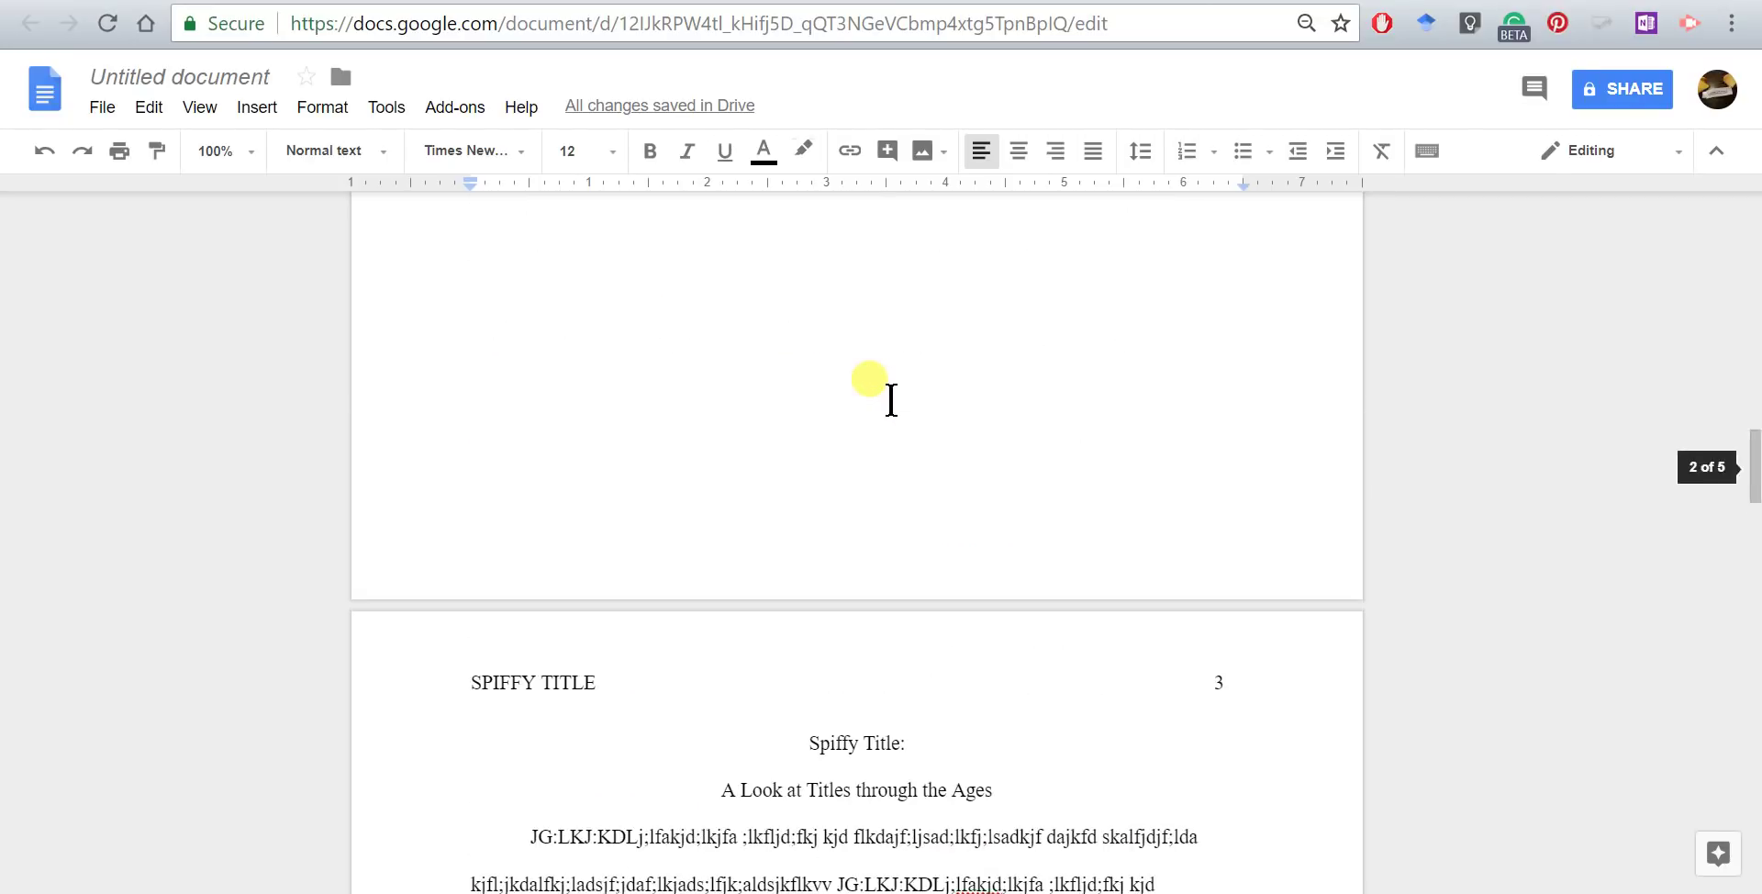
pyautogui.scroll(10, 890, 402)
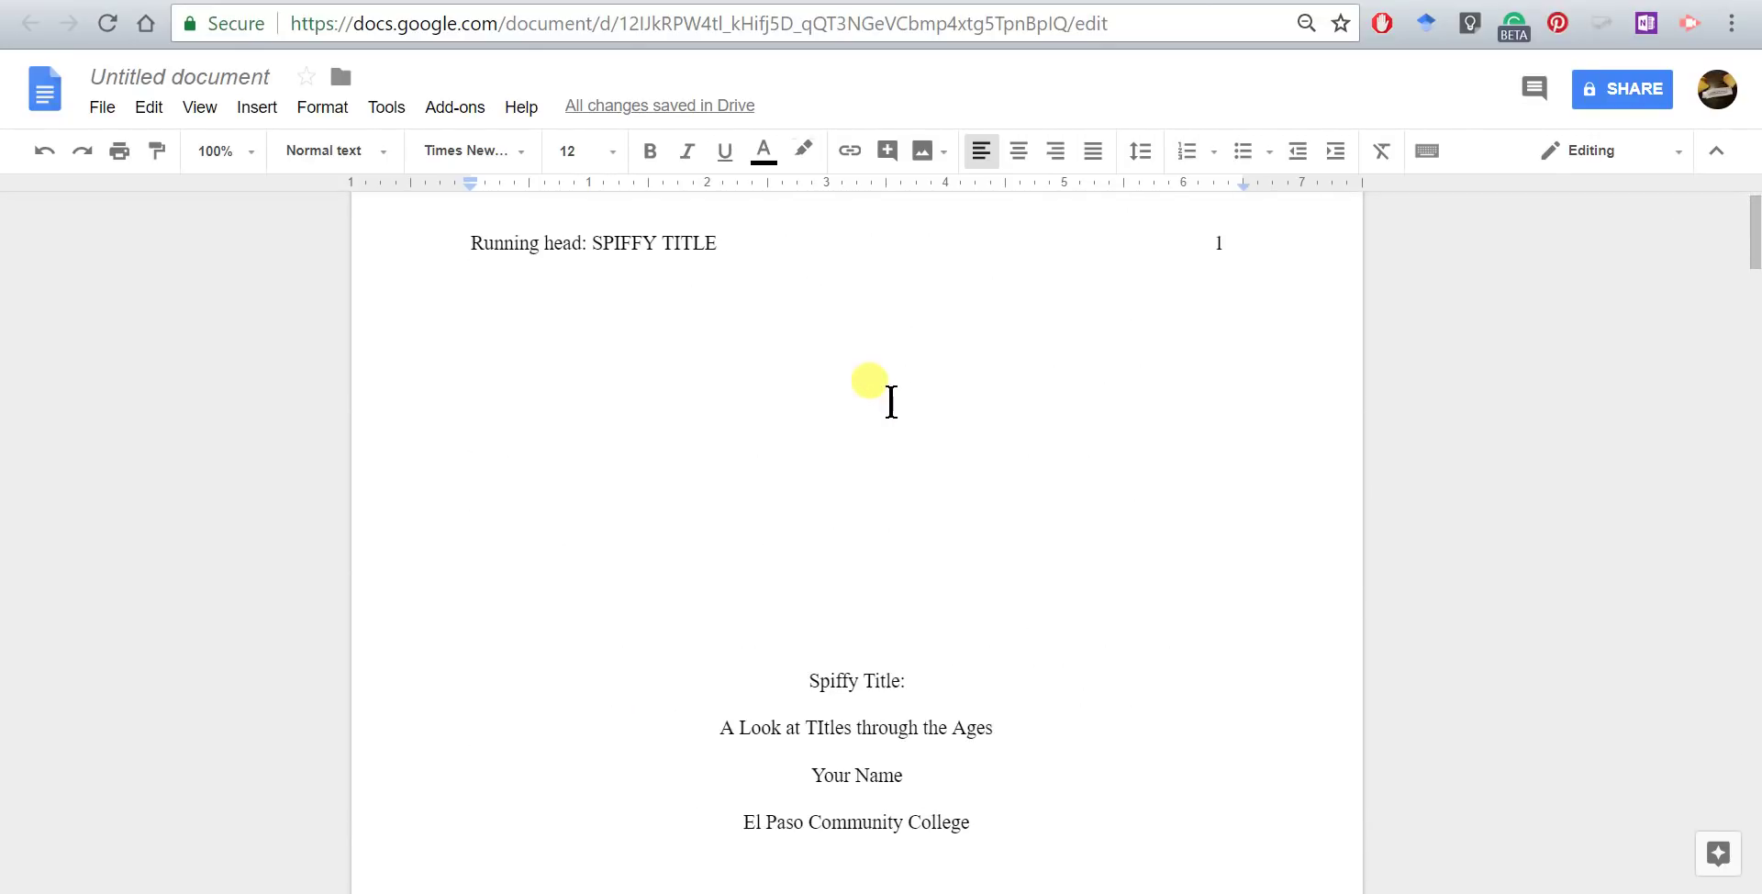
pyautogui.scroll(-7, 890, 401)
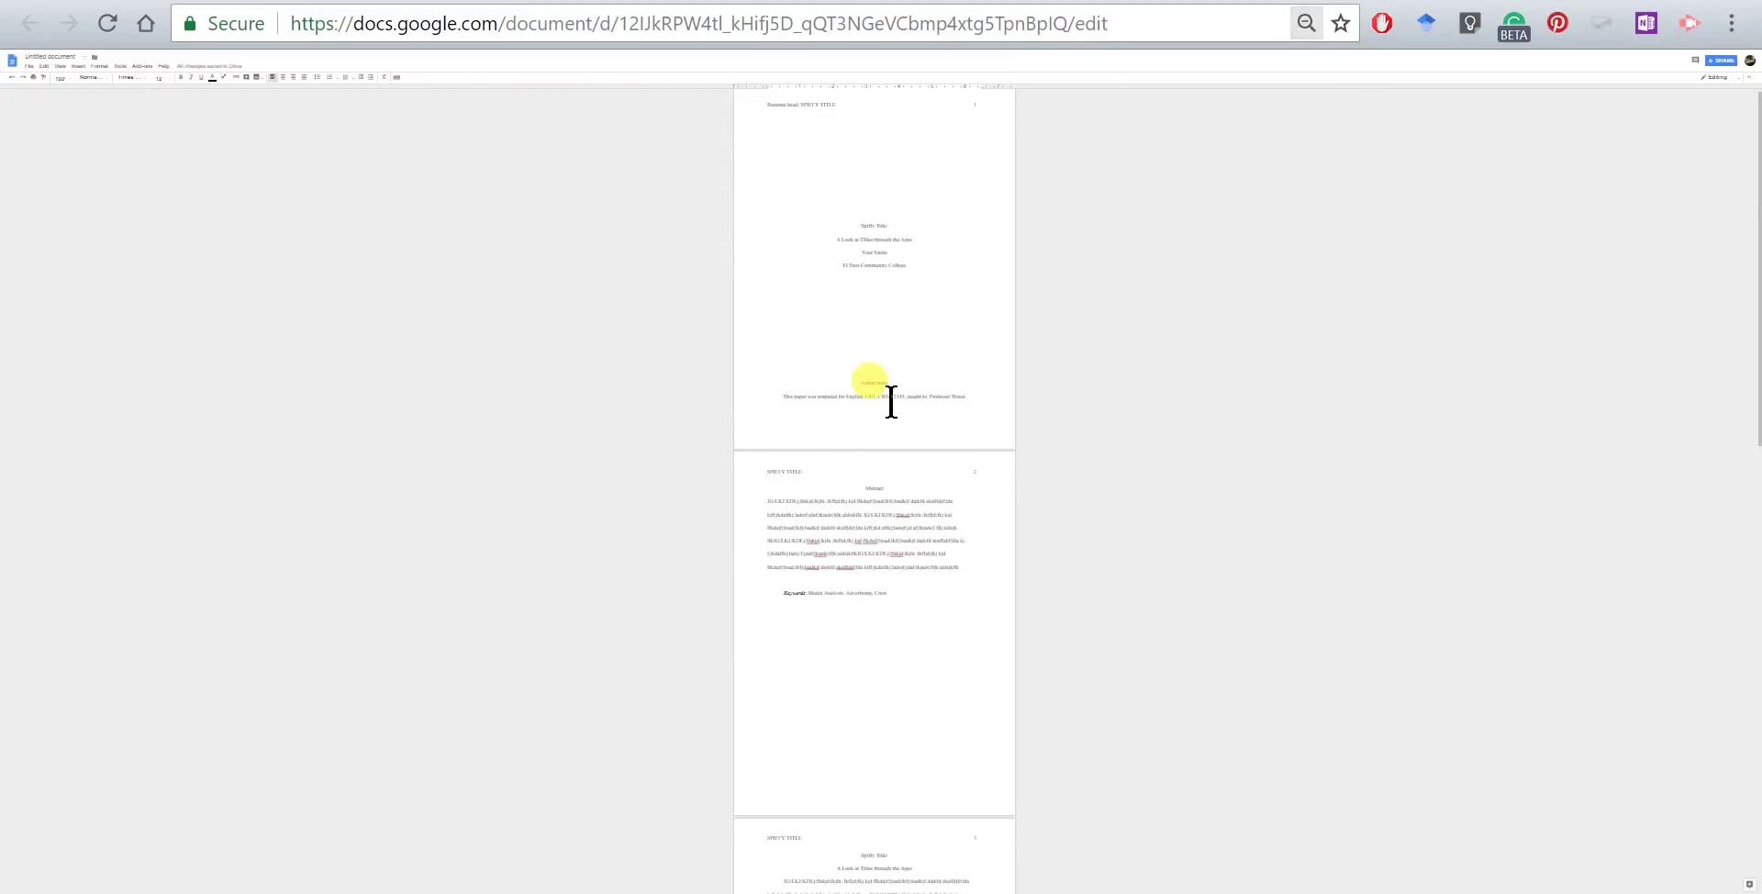
pyautogui.scroll(1, 1015, 511)
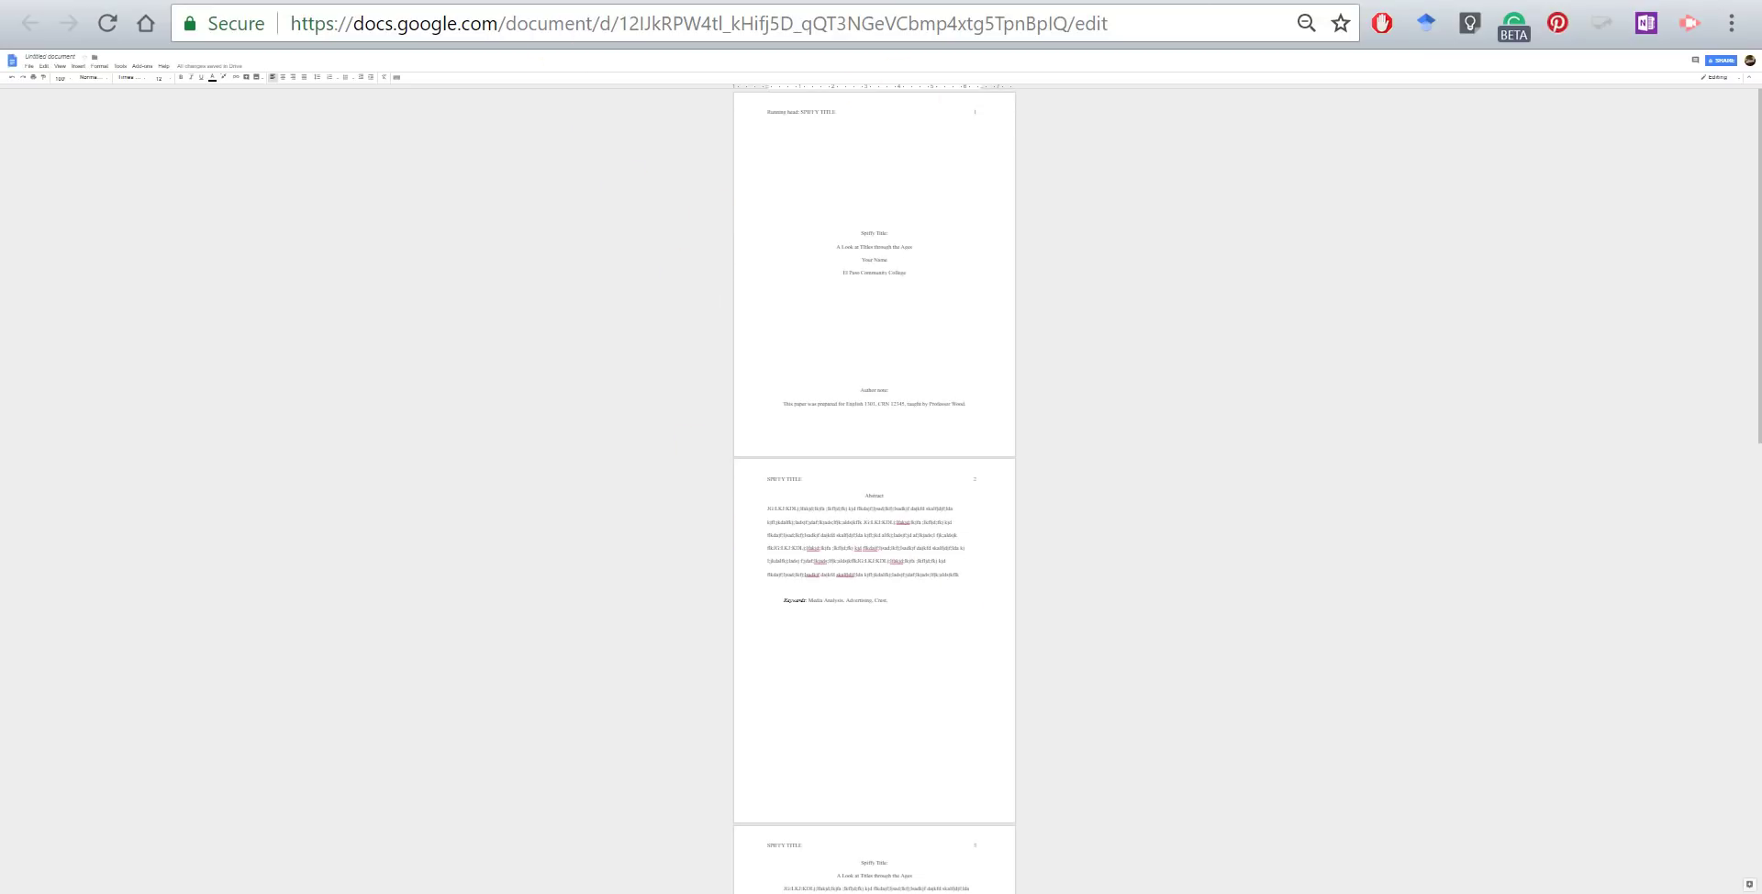
pyautogui.doubleClick(823, 109)
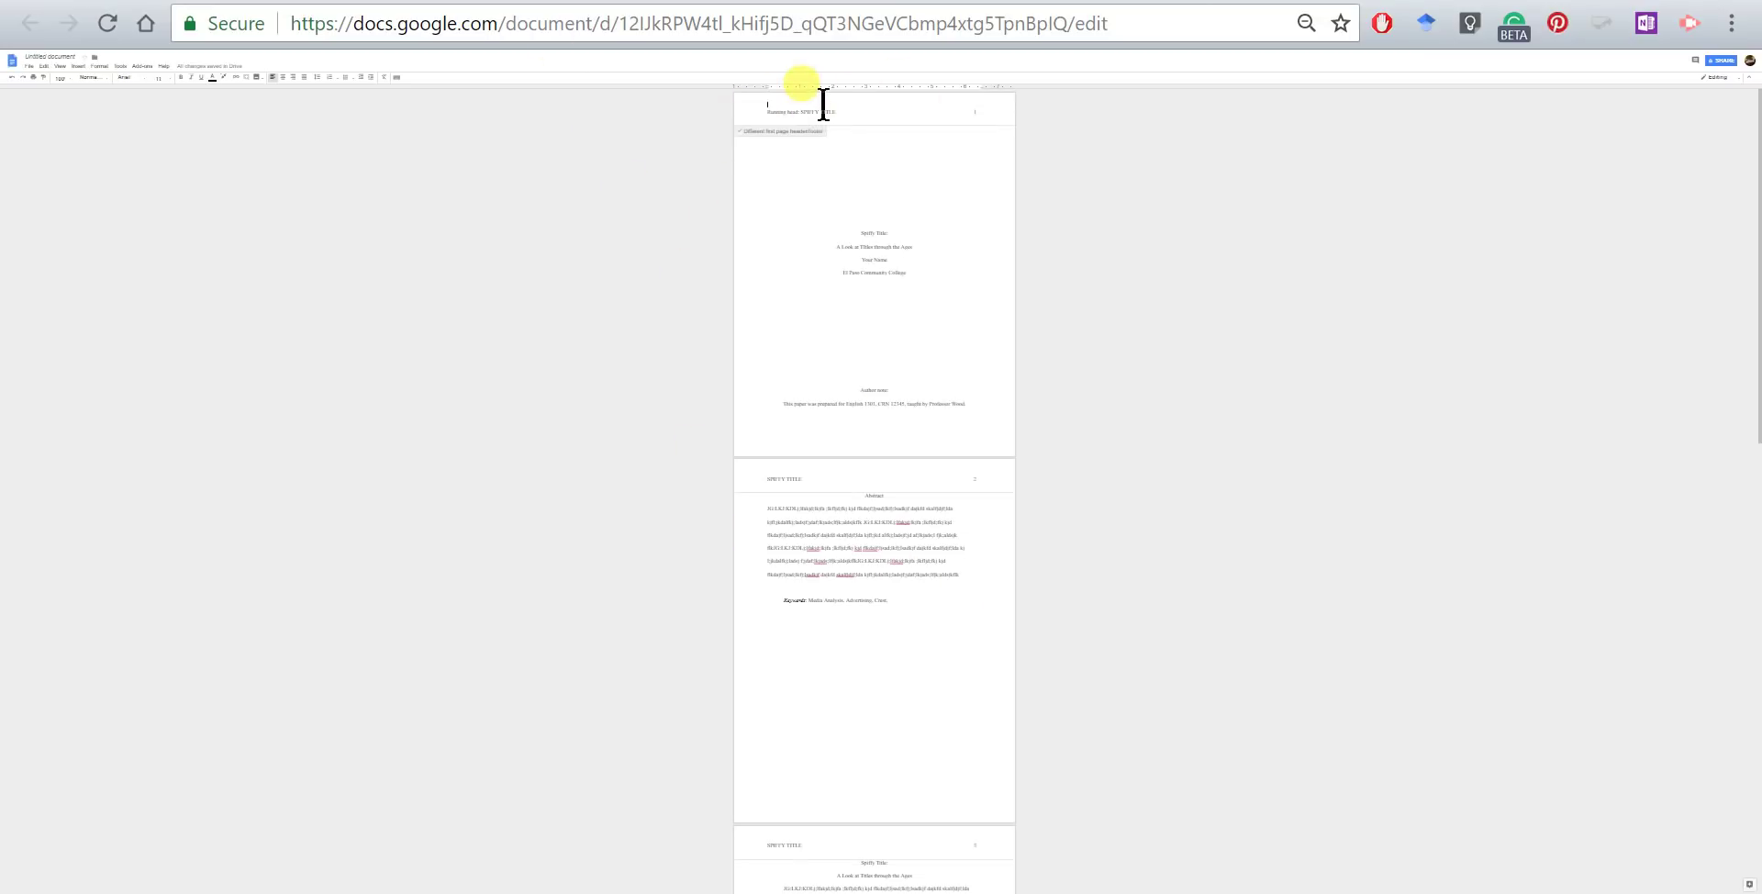
pyautogui.click(870, 152)
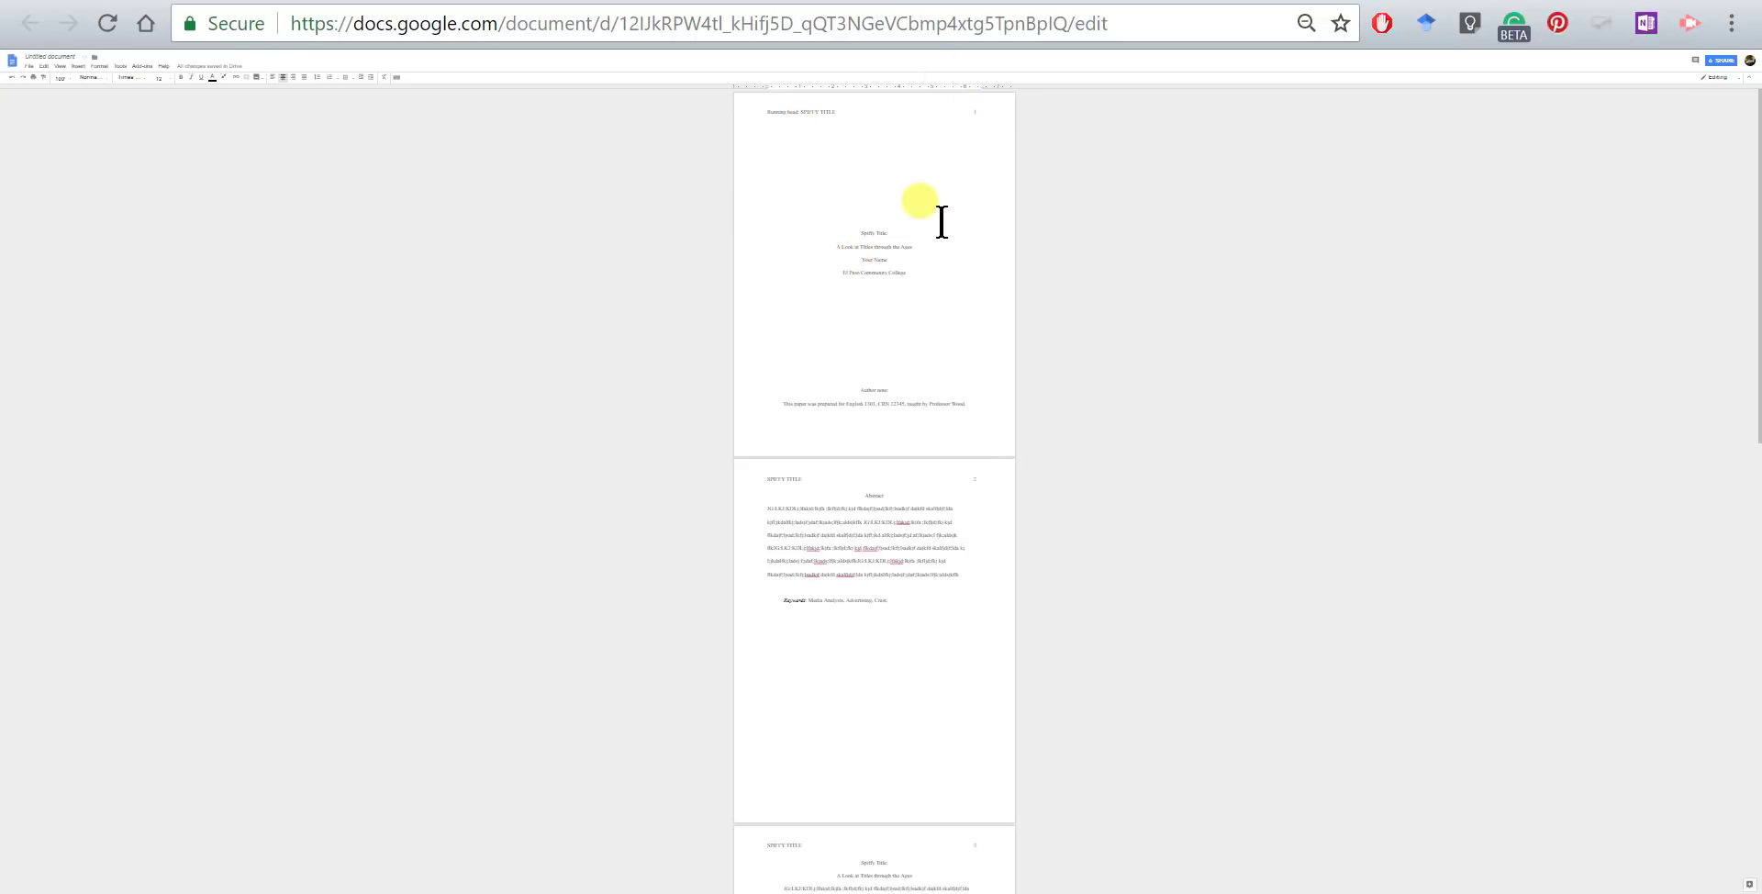
pyautogui.click(873, 233)
pyautogui.click(882, 389)
pyautogui.moveTo(795, 405); pyautogui.dragTo(892, 405)
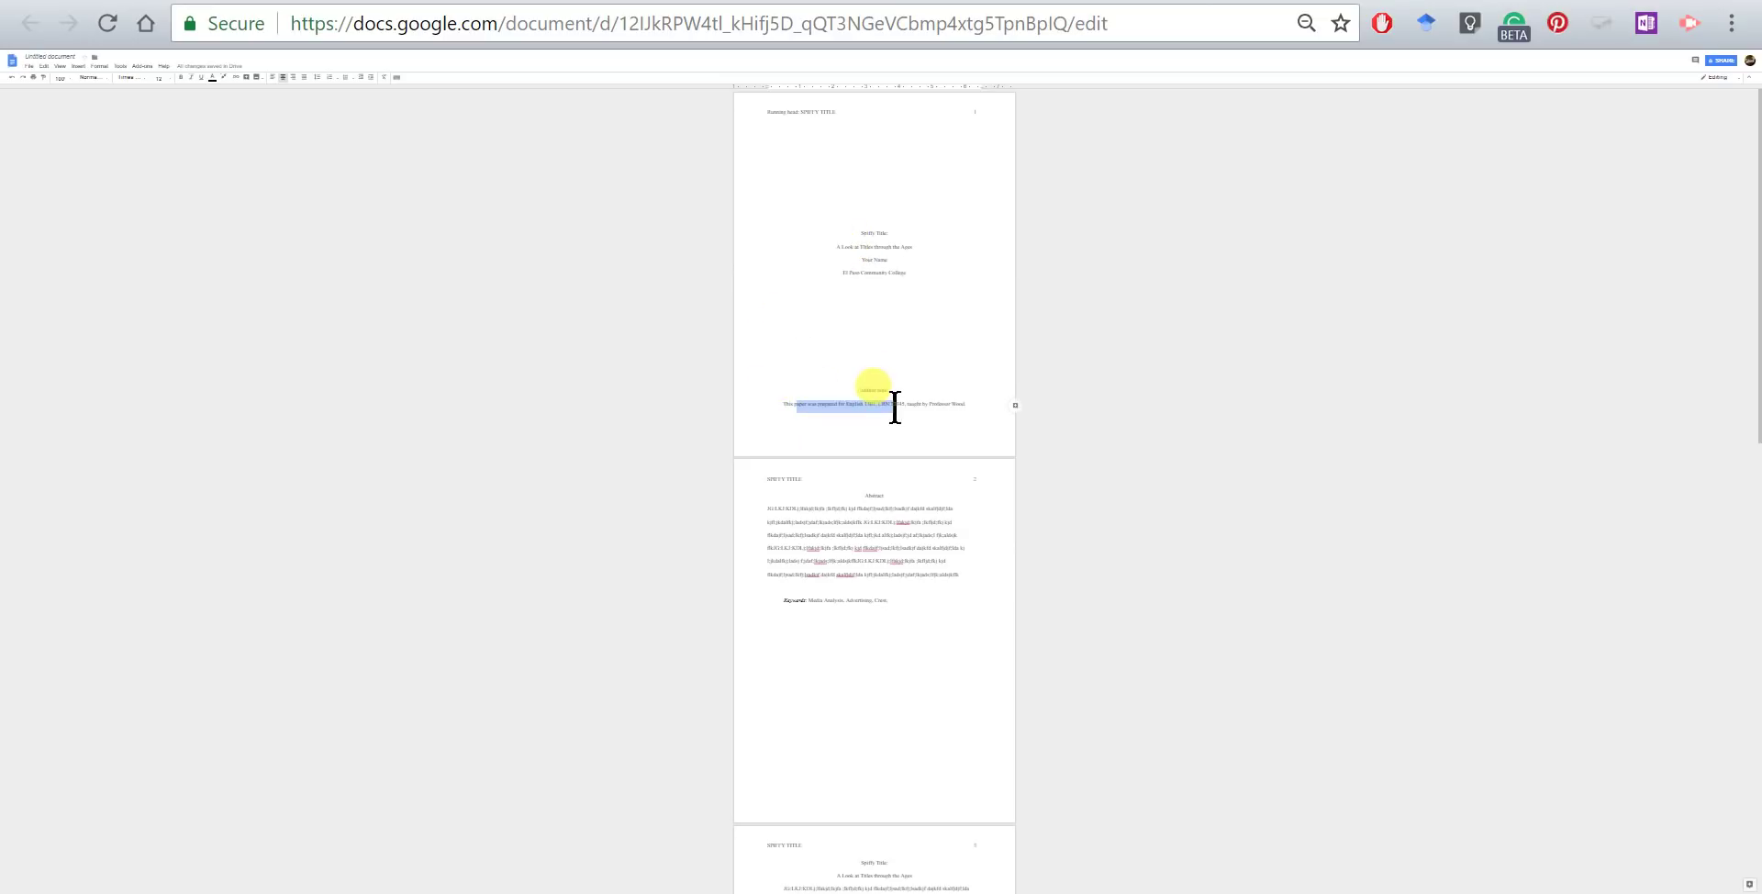
pyautogui.click(948, 404)
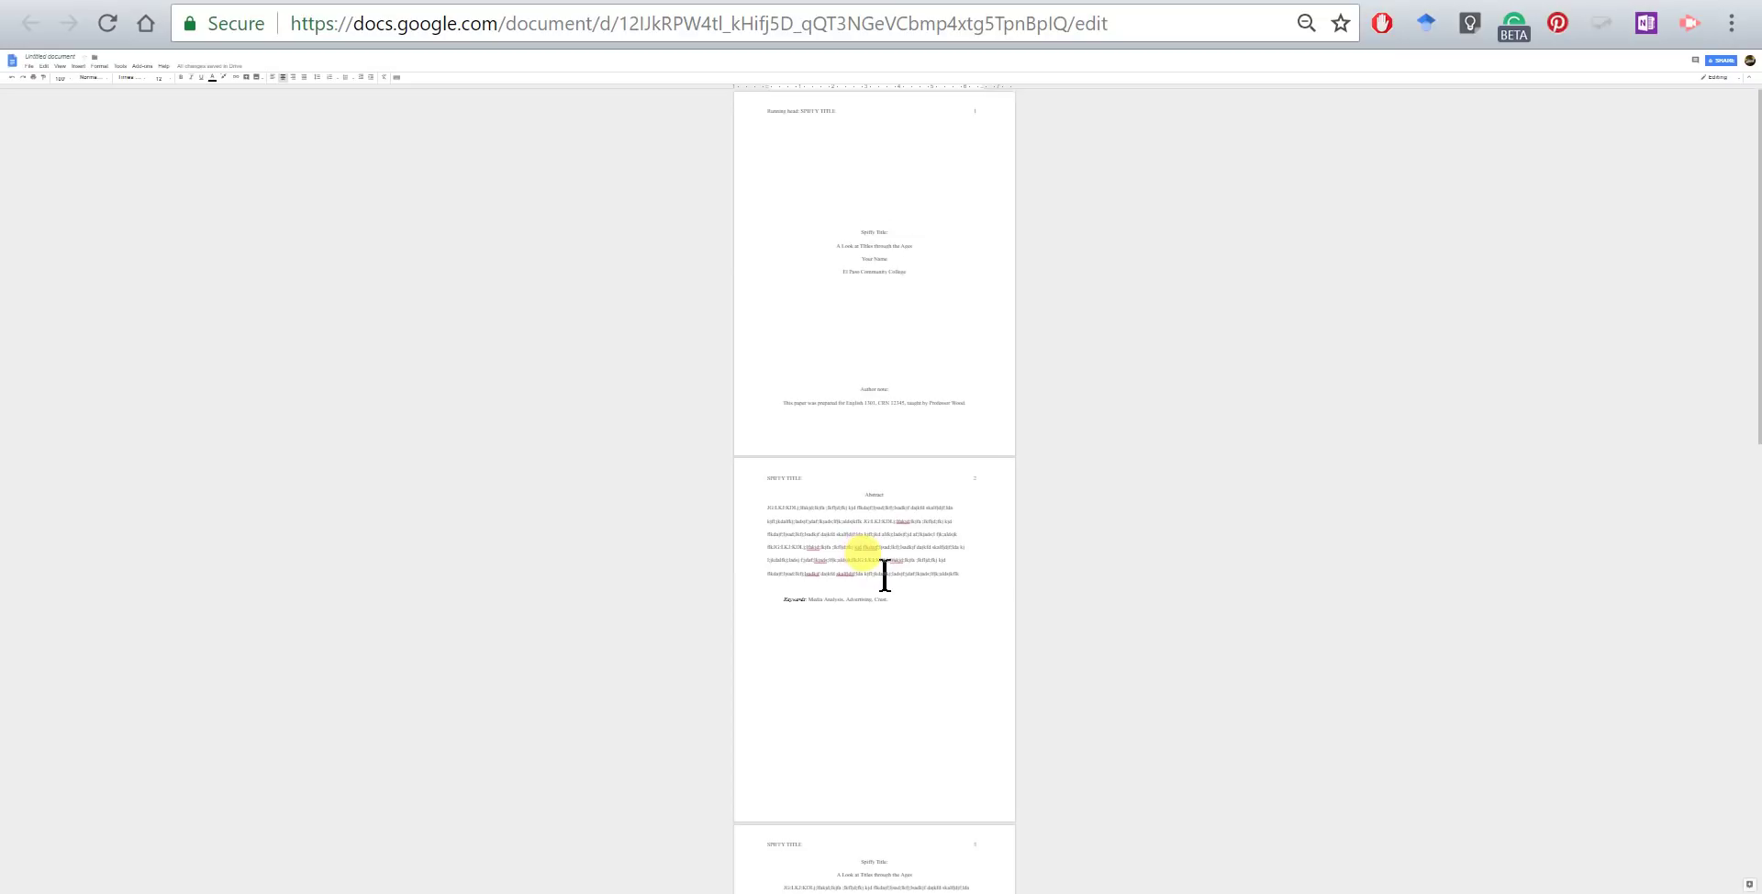
# Delete the abstract heading, its text and the keywords line so the body starts directly after the title page.
pyautogui.scroll(-4, 884, 569)
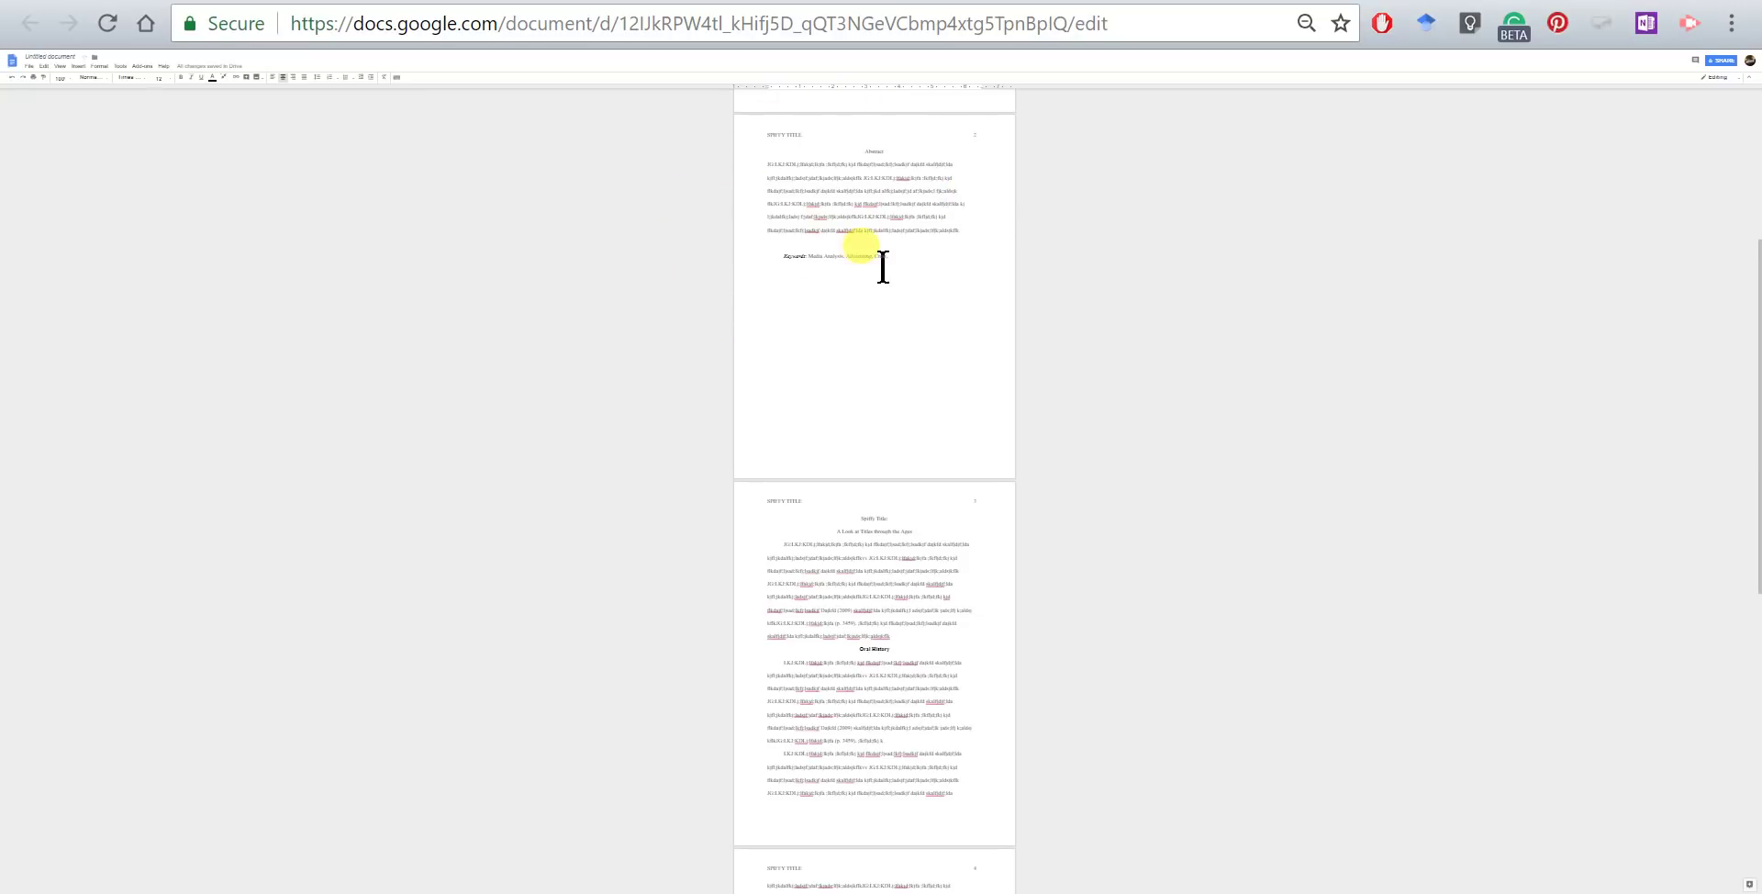
pyautogui.moveTo(862, 263); pyautogui.dragTo(826, 154)
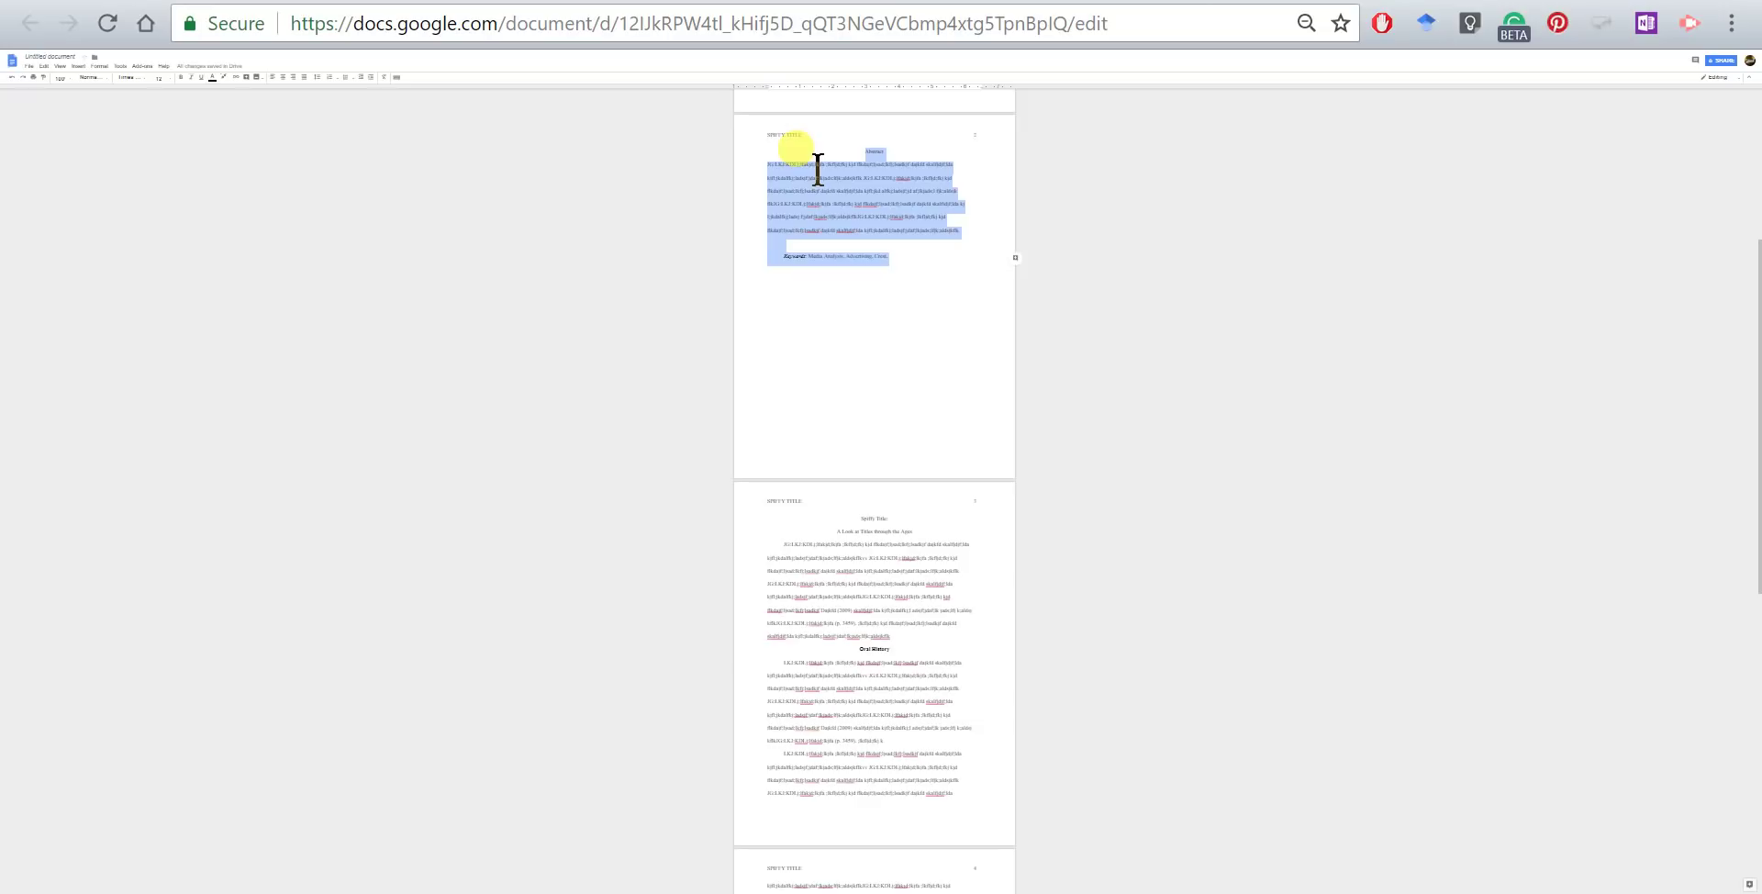
pyautogui.press('BackSpace')
pyautogui.press('Delete')
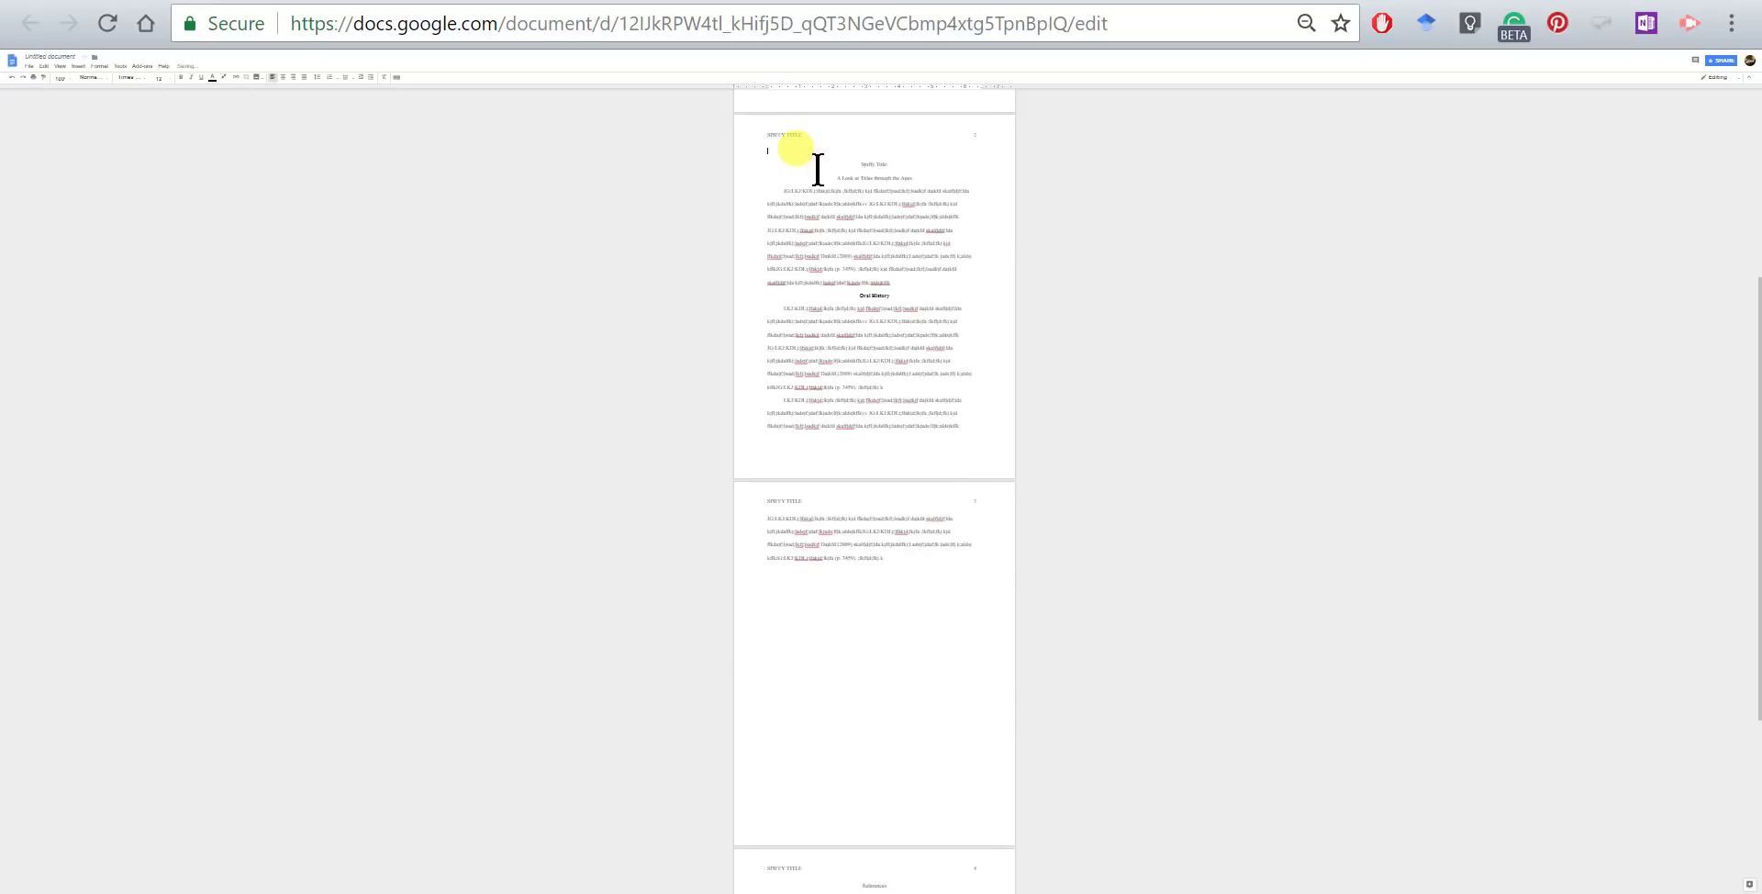
pyautogui.scroll(4, 873, 335)
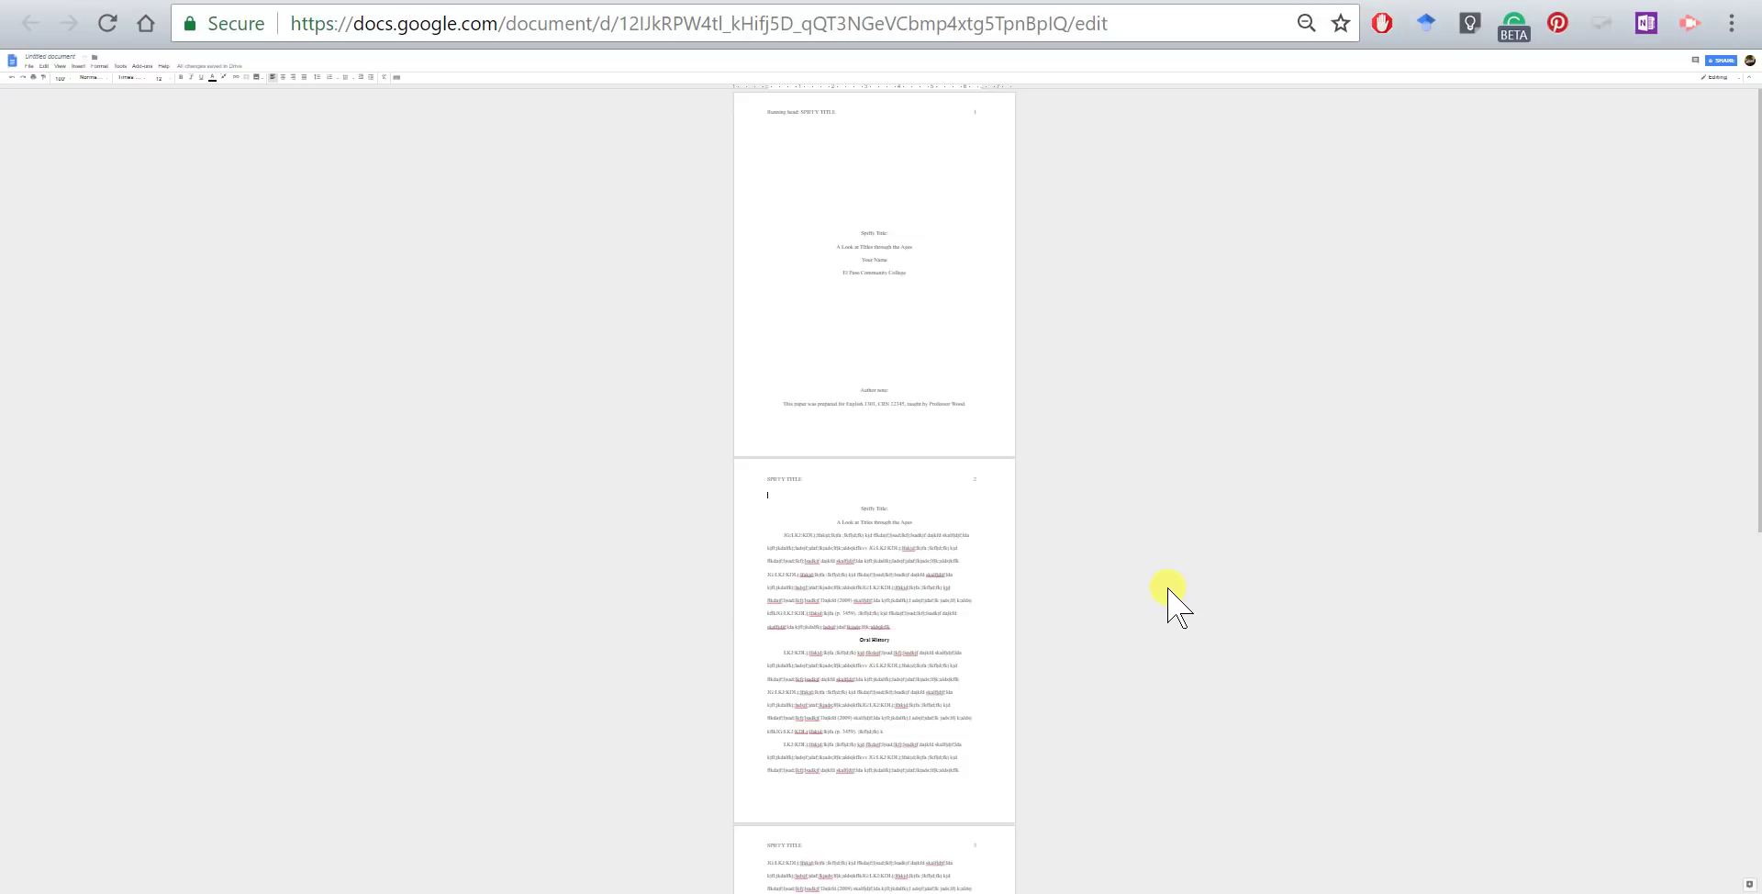
pyautogui.press('Delete')
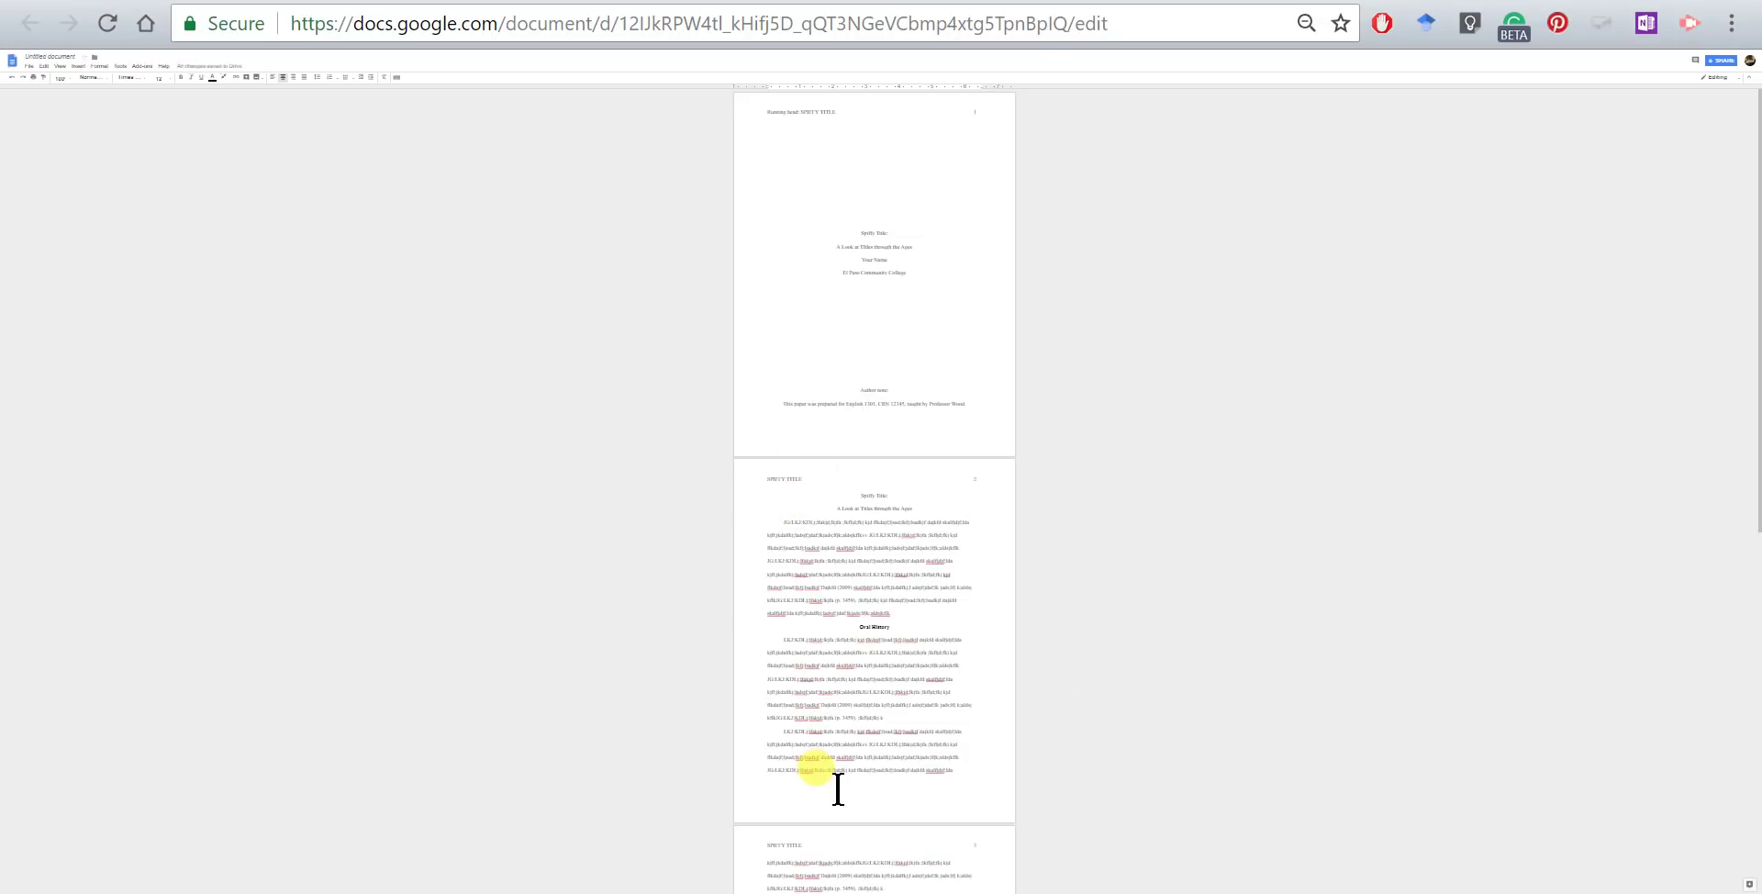
# Undo the removal of the abstract page.
pyautogui.hotkey('ctrl', 'z')
pyautogui.hotkey('ctrl', 'z')
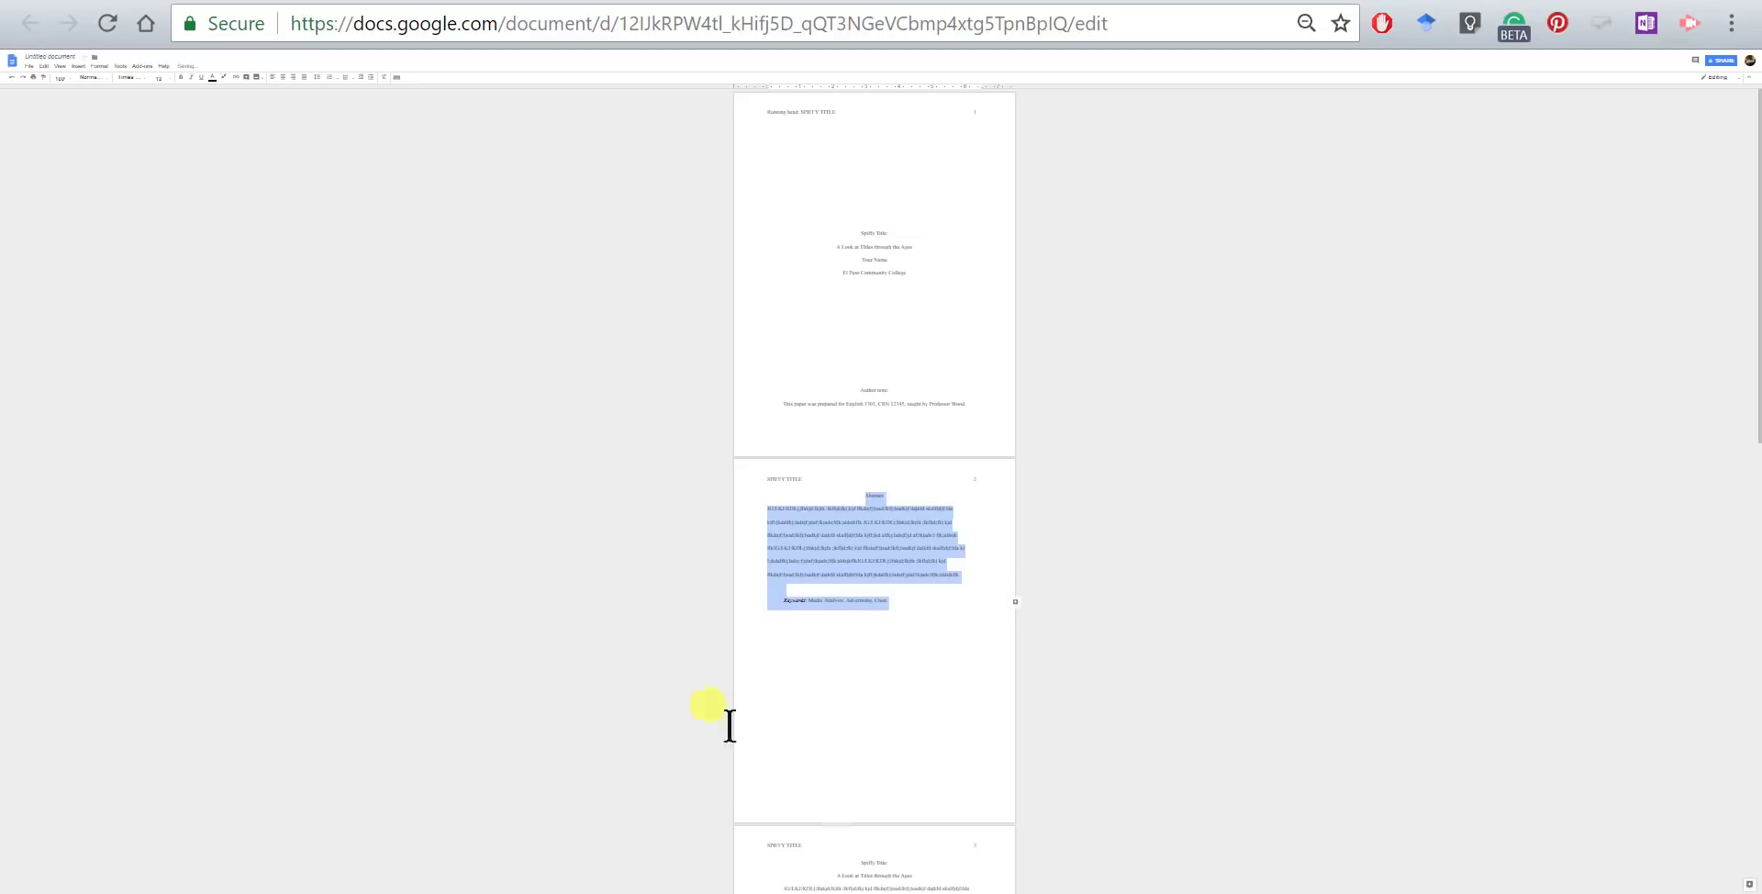
pyautogui.click(966, 661)
# Review the body's title and "Oral History" heading, plus the hanging indents of the References entries.
pyautogui.scroll(-5, 966, 660)
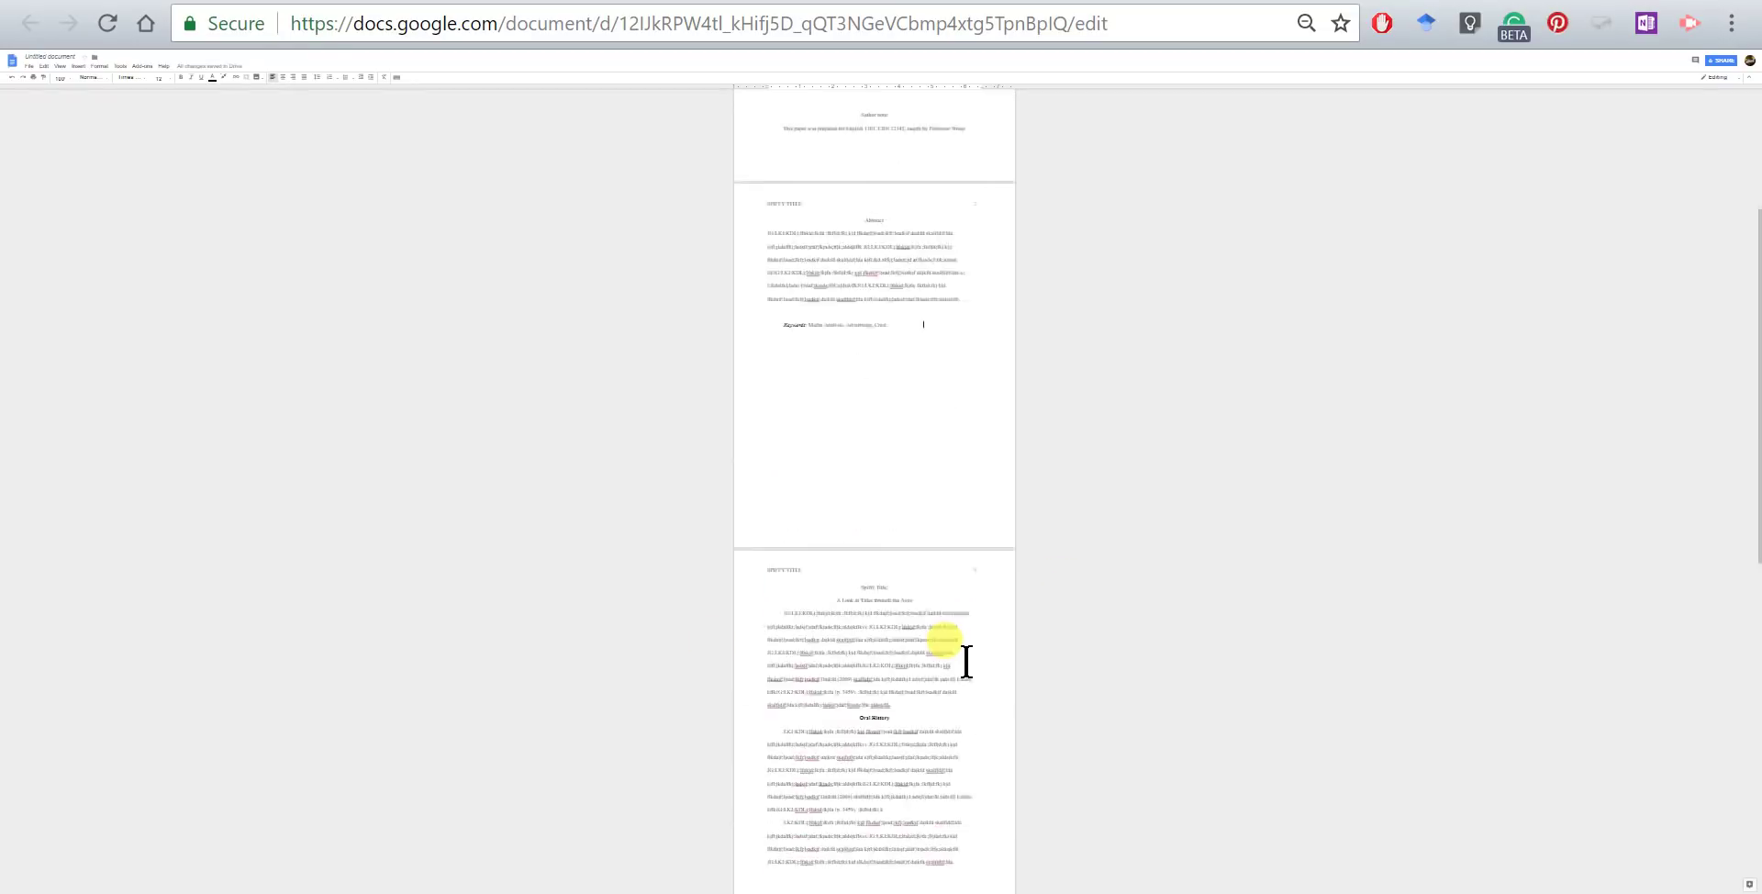
pyautogui.scroll(6, 1134, 519)
pyautogui.scroll(-6, 893, 637)
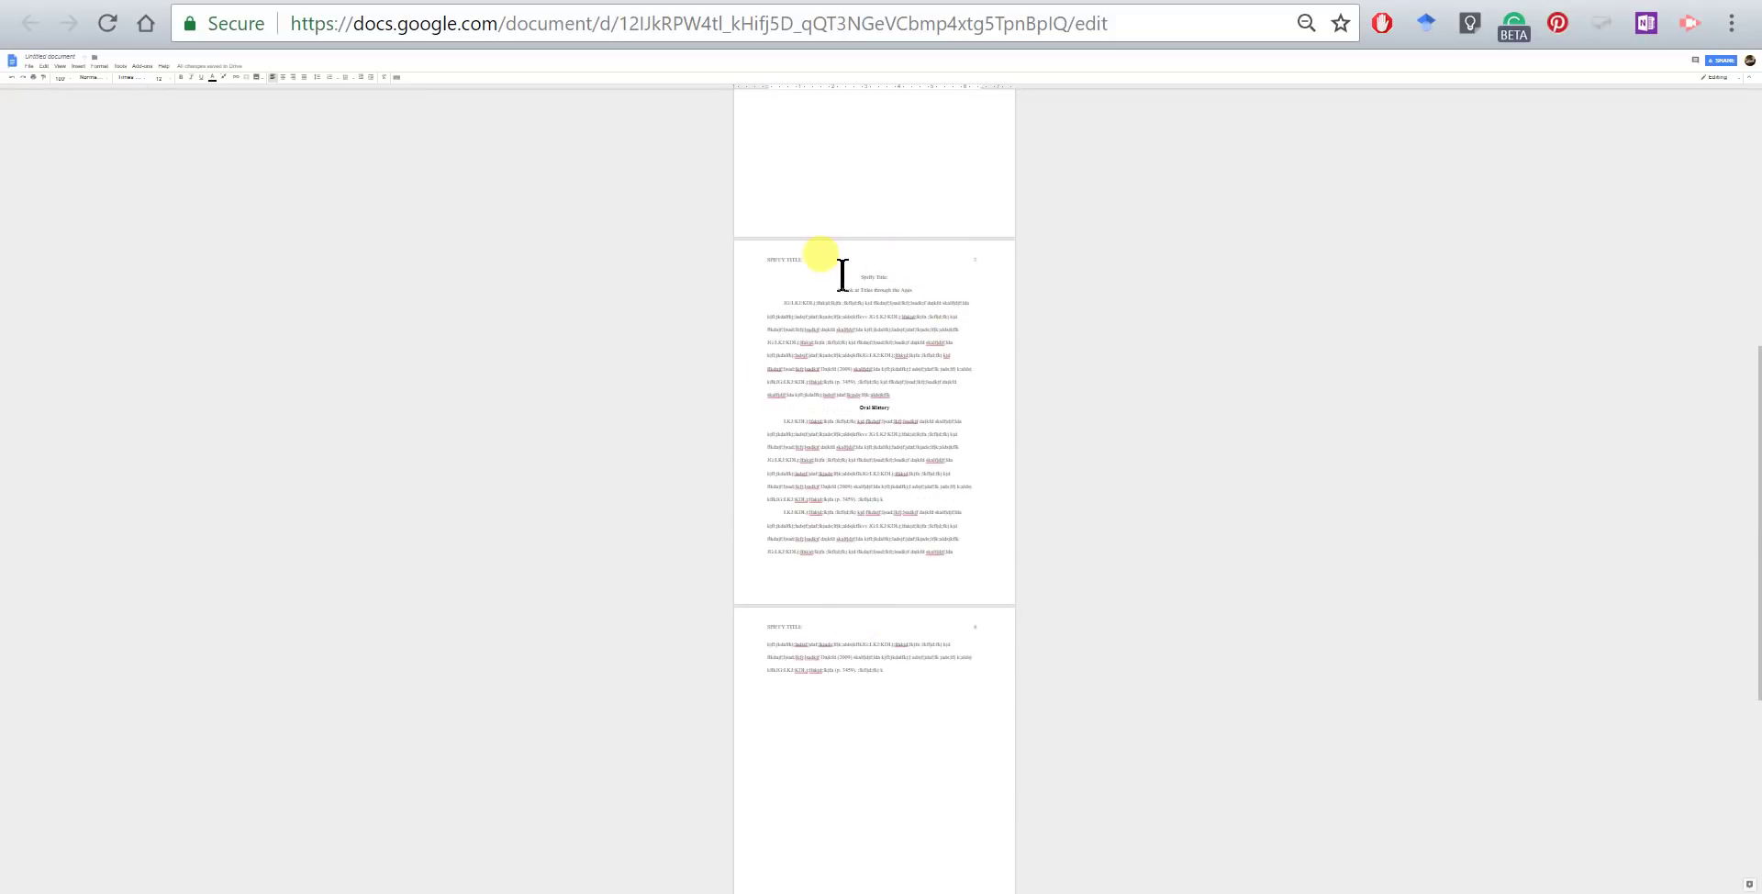
pyautogui.moveTo(846, 276); pyautogui.dragTo(915, 305)
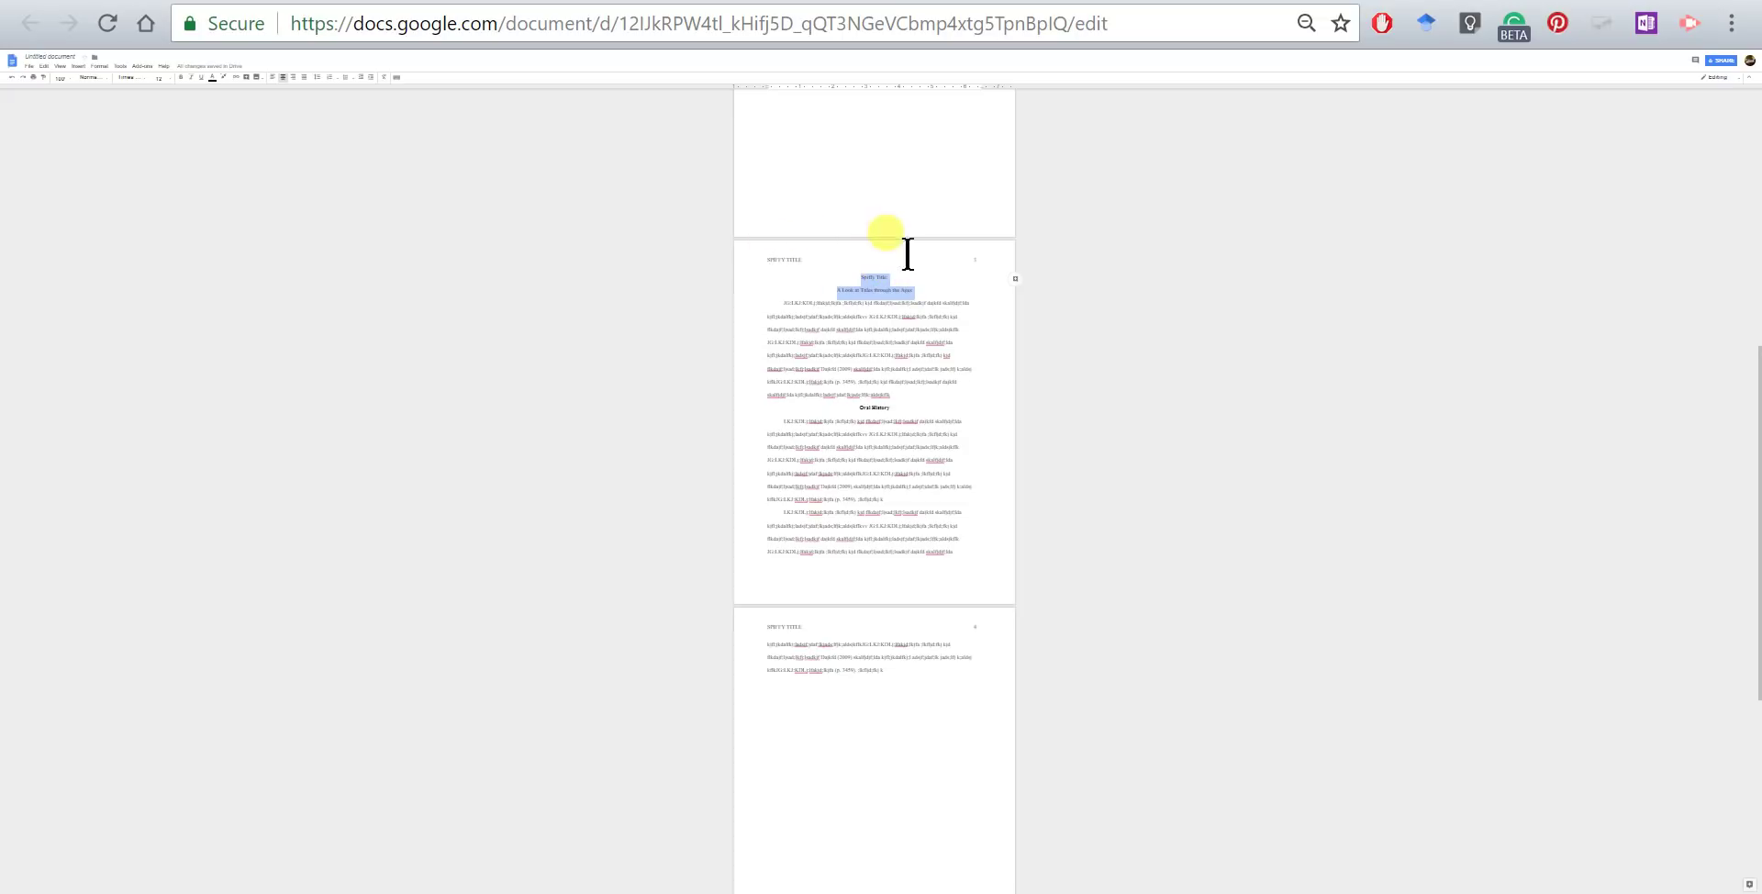
pyautogui.click(791, 339)
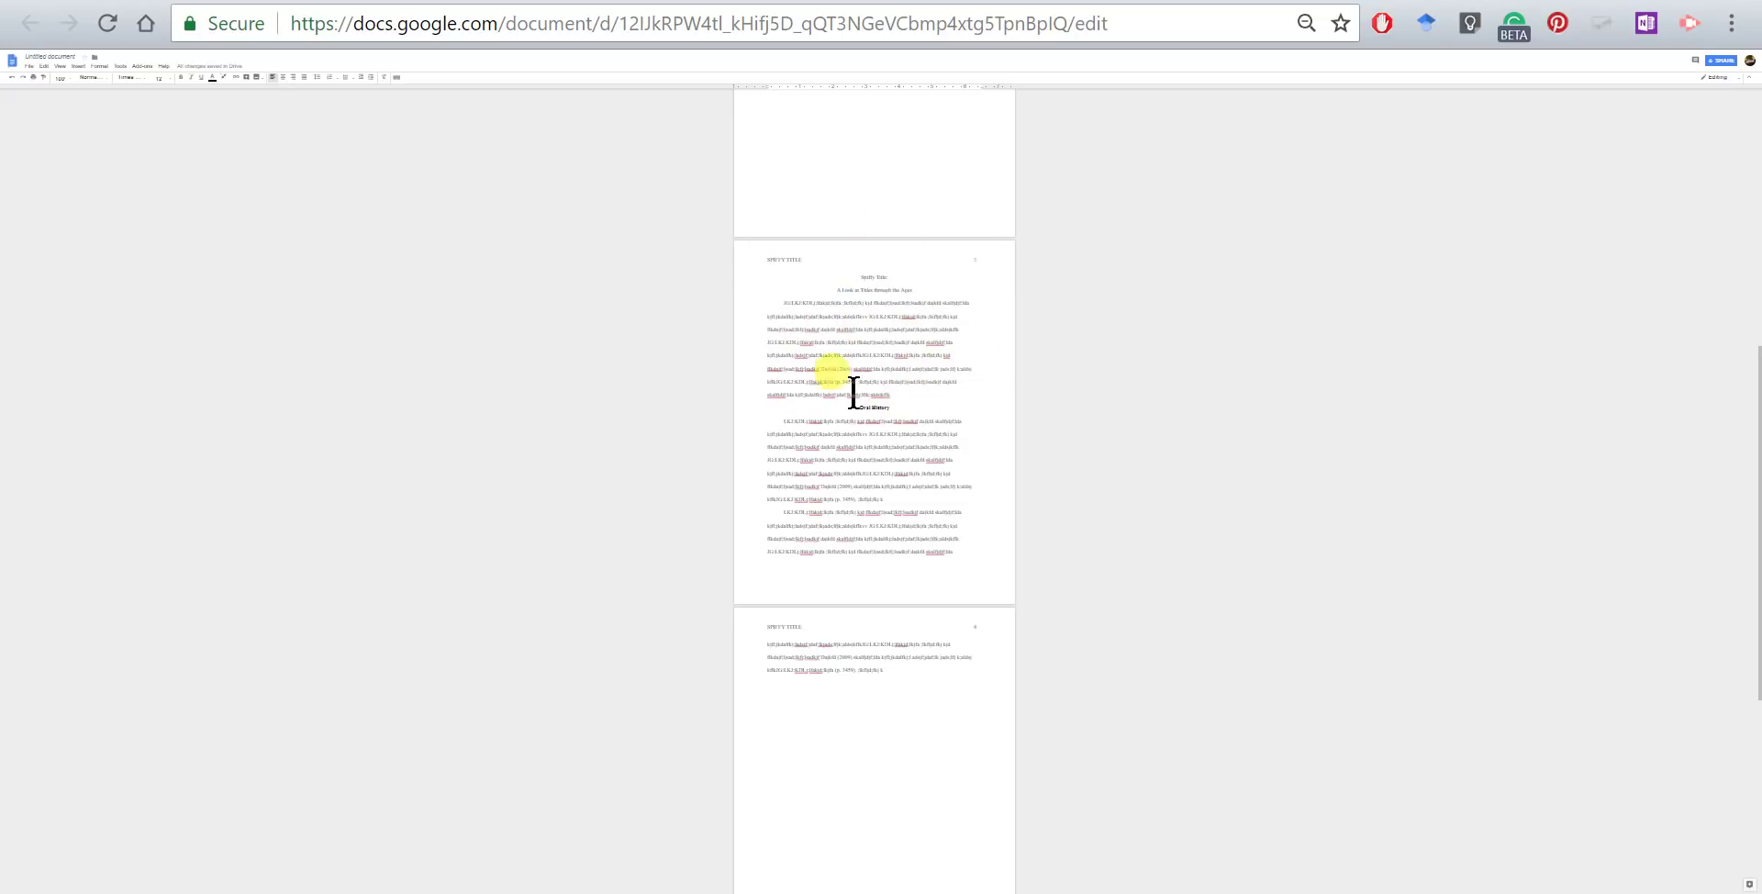
pyautogui.moveTo(833, 410); pyautogui.dragTo(940, 409)
pyautogui.scroll(-5, 889, 626)
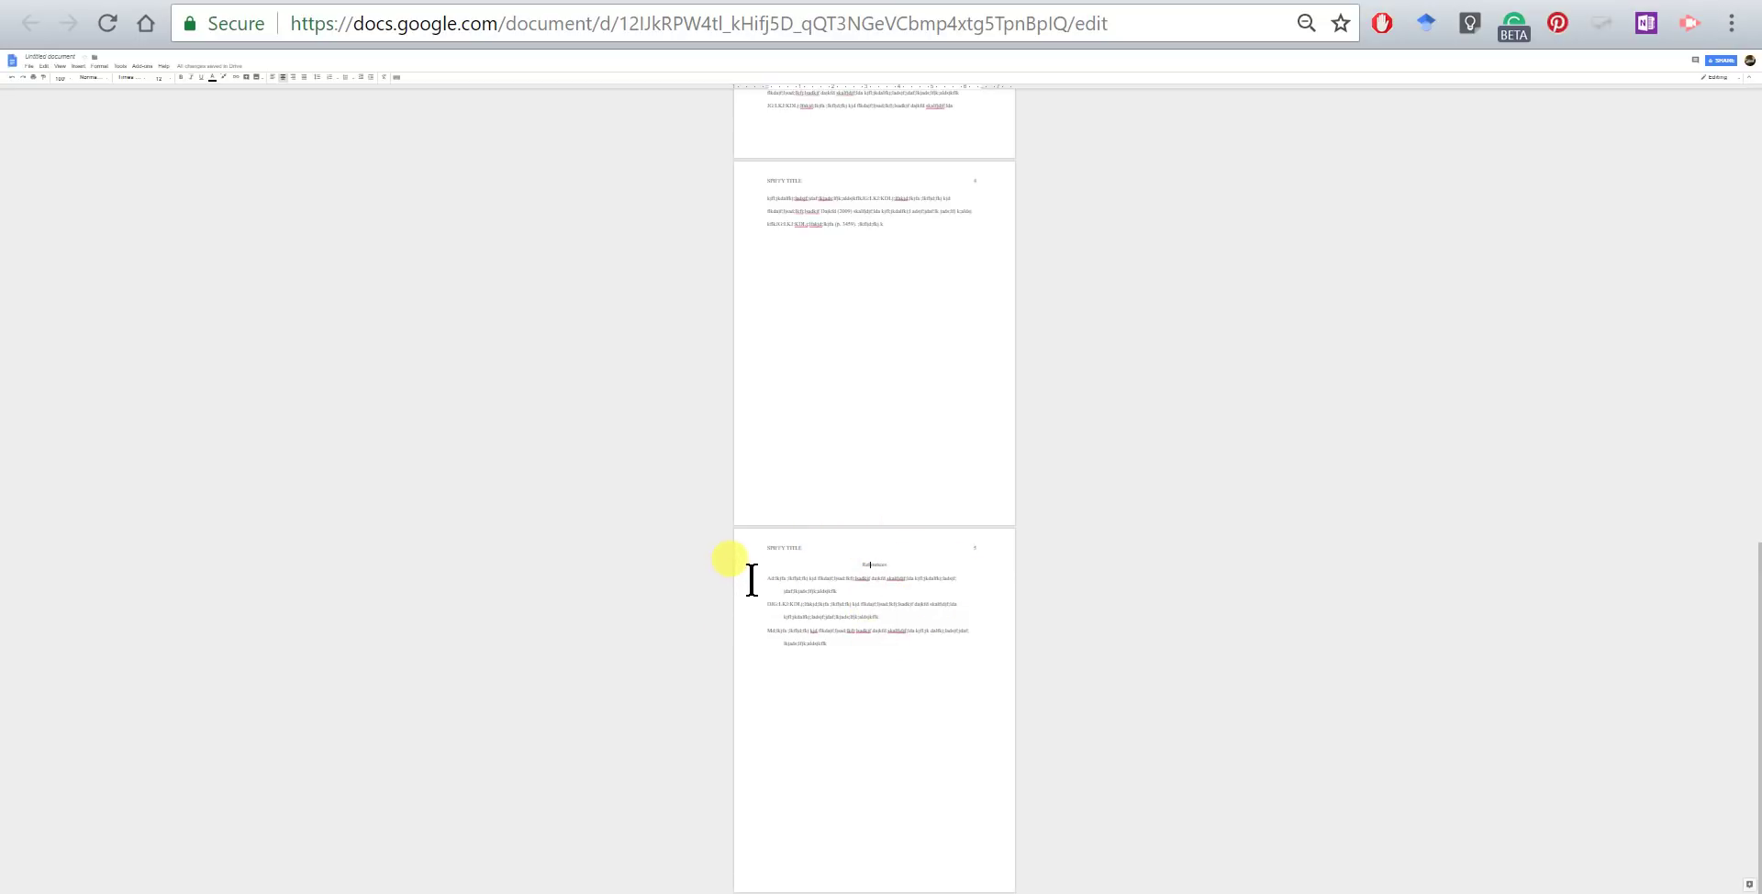
pyautogui.moveTo(751, 579); pyautogui.dragTo(887, 592)
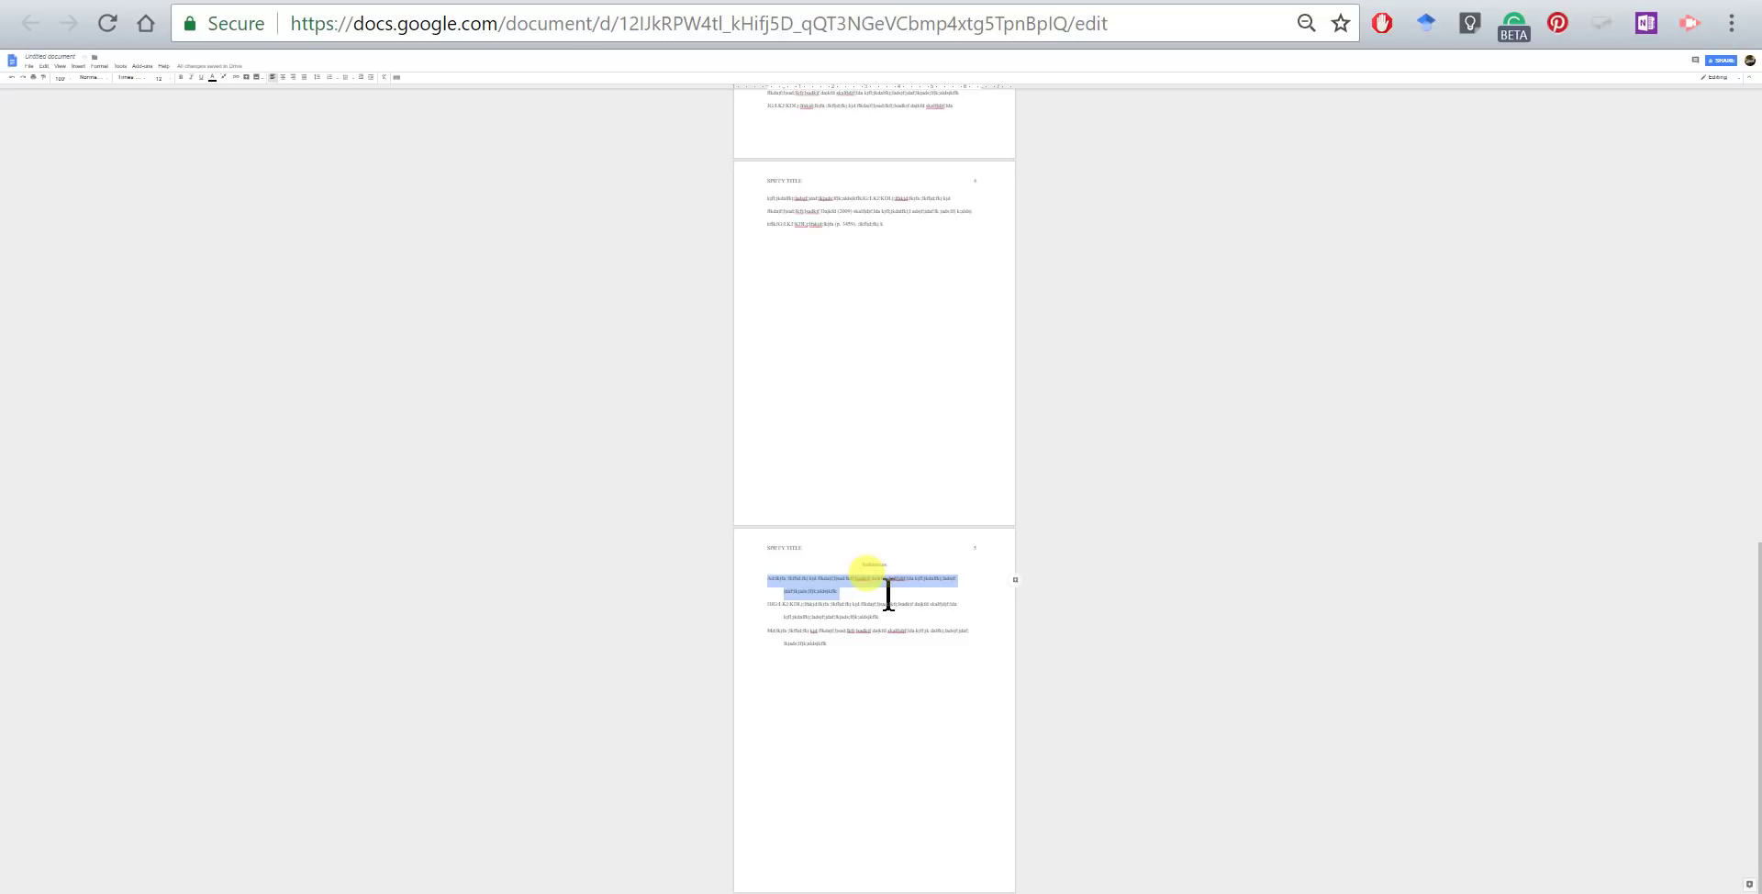
pyautogui.click(766, 576)
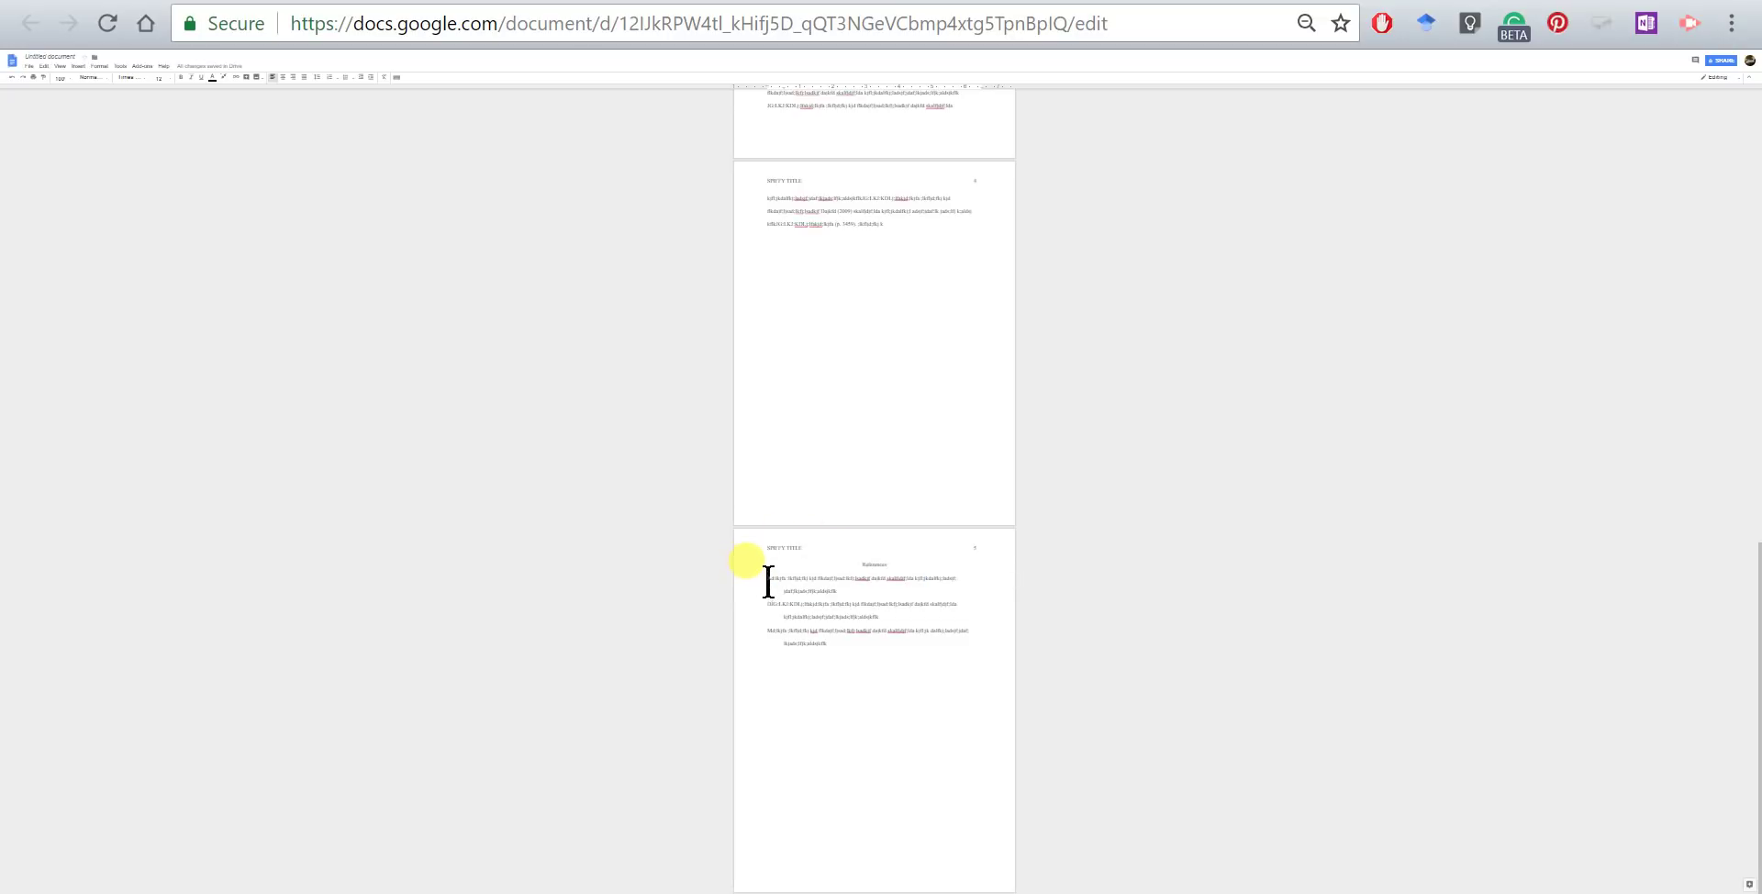